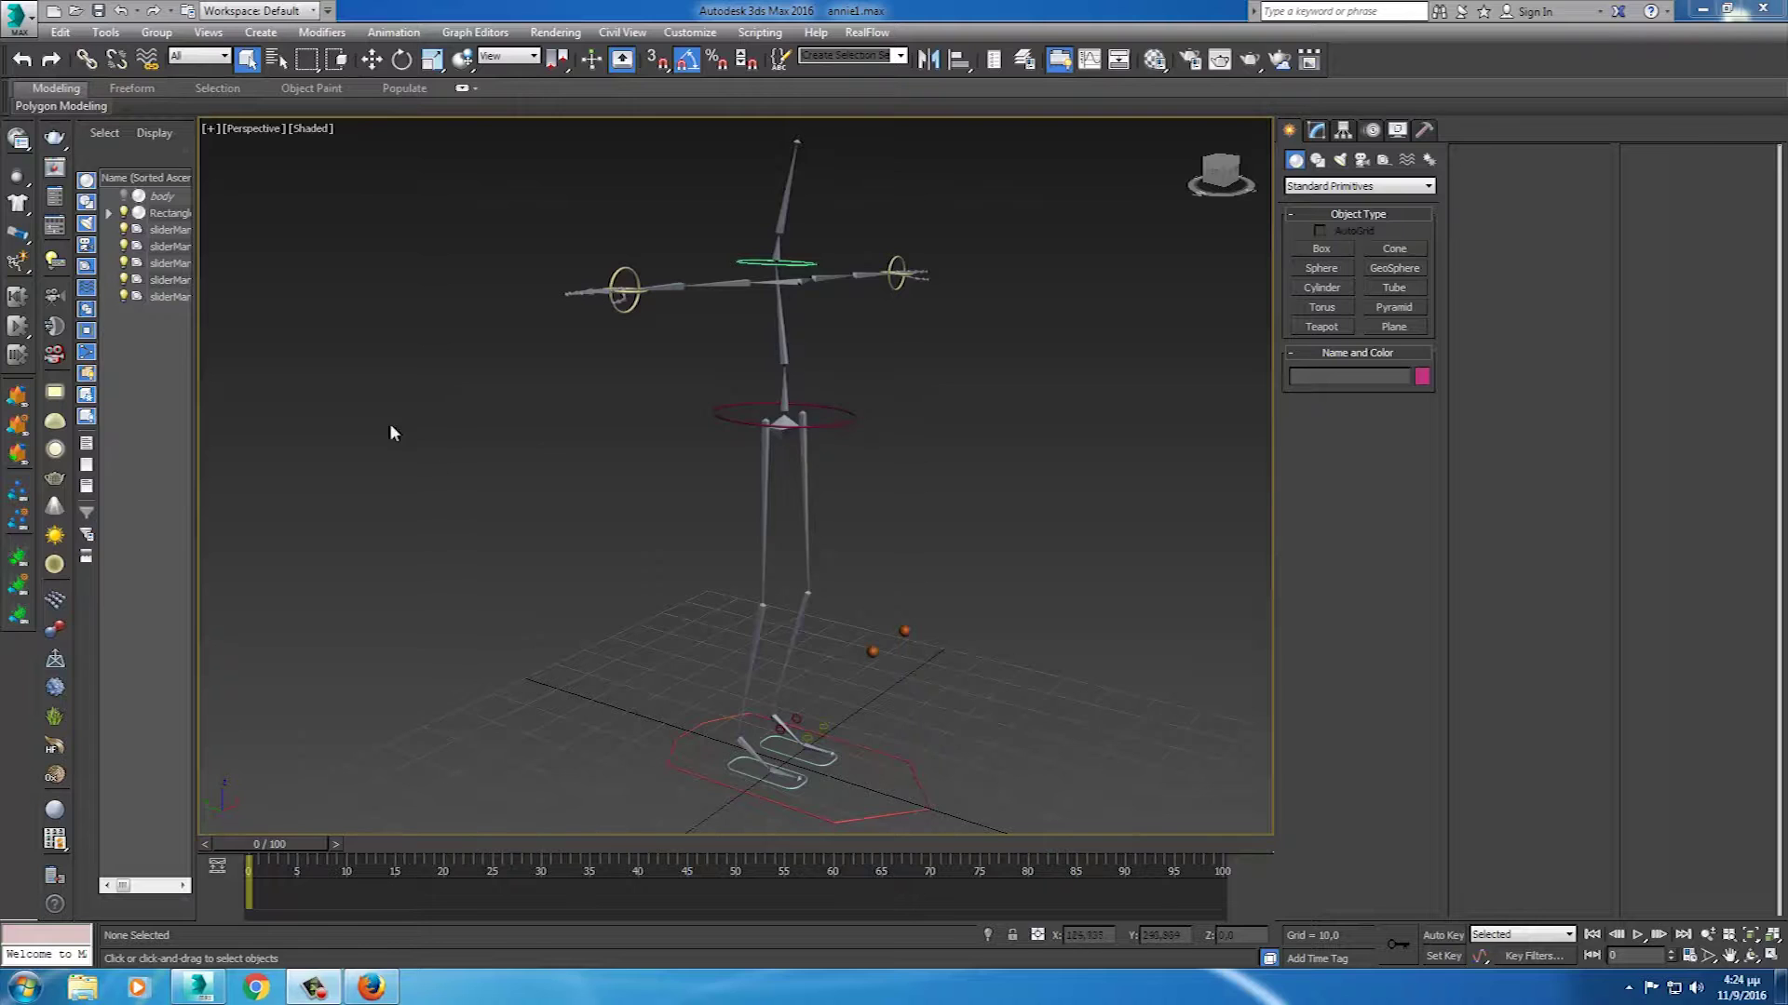
- Unhide the body mesh under layer 0 (default) in the Layer Explorer, then close the explorer
click(1024, 62)
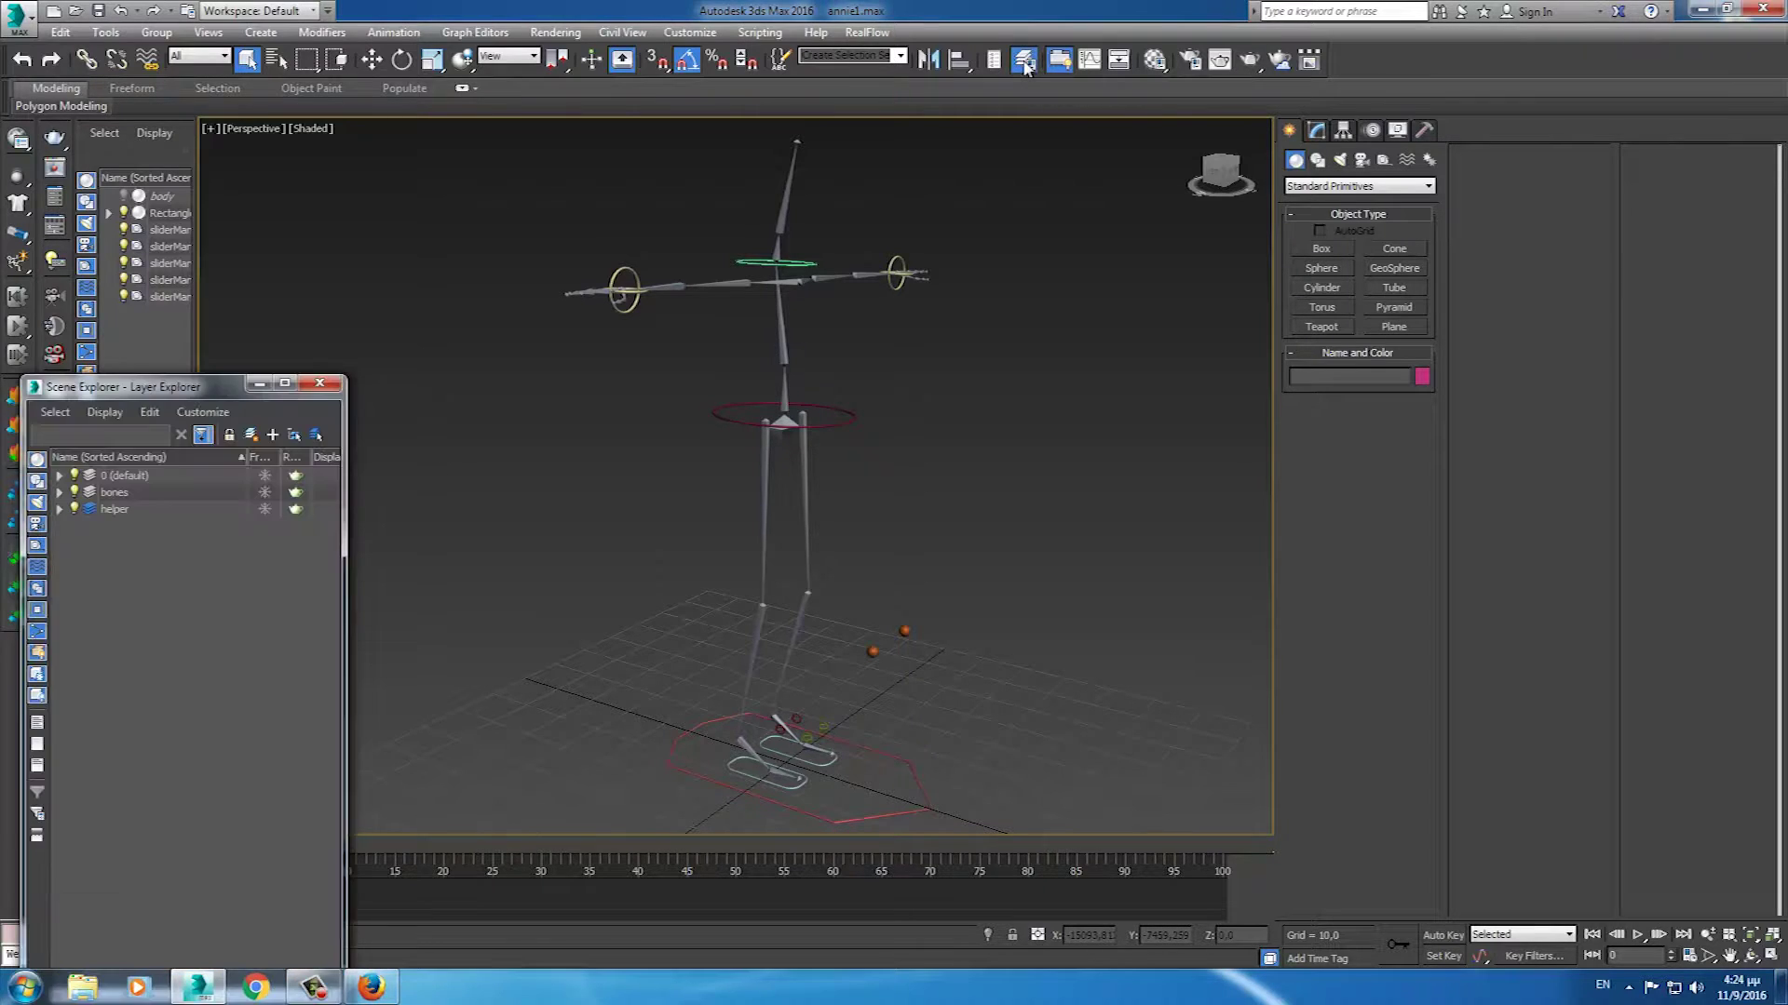
click(60, 477)
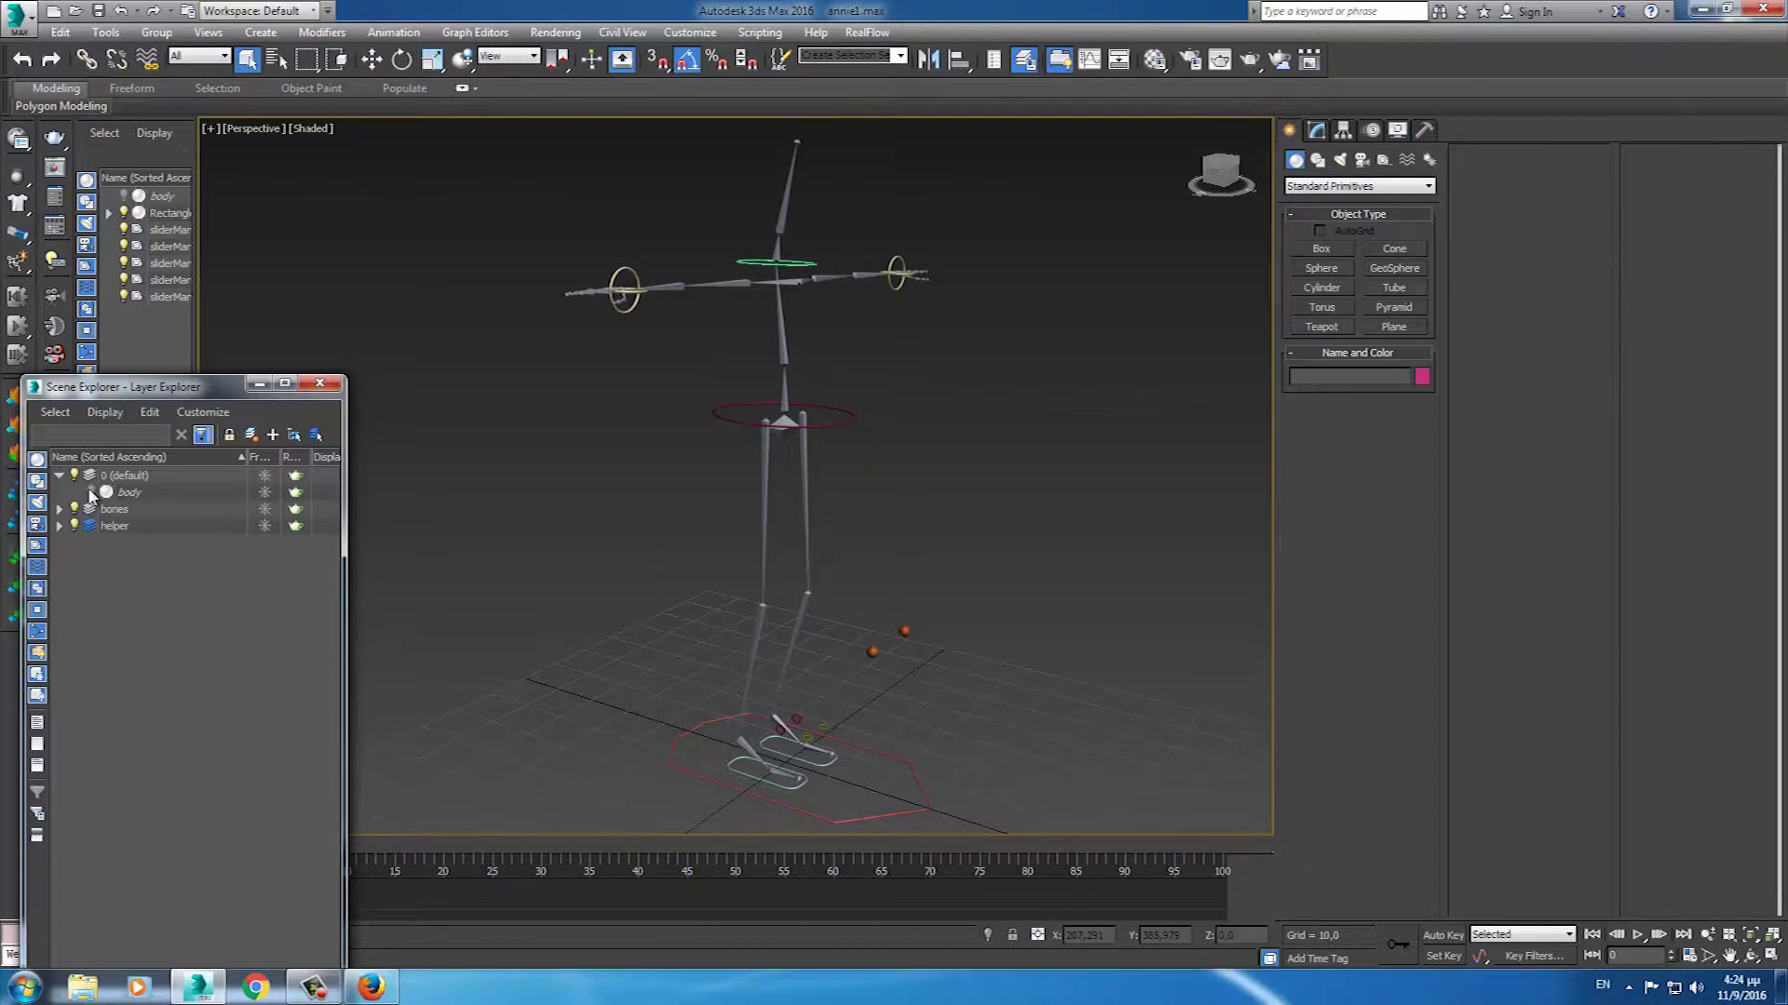
click(92, 493)
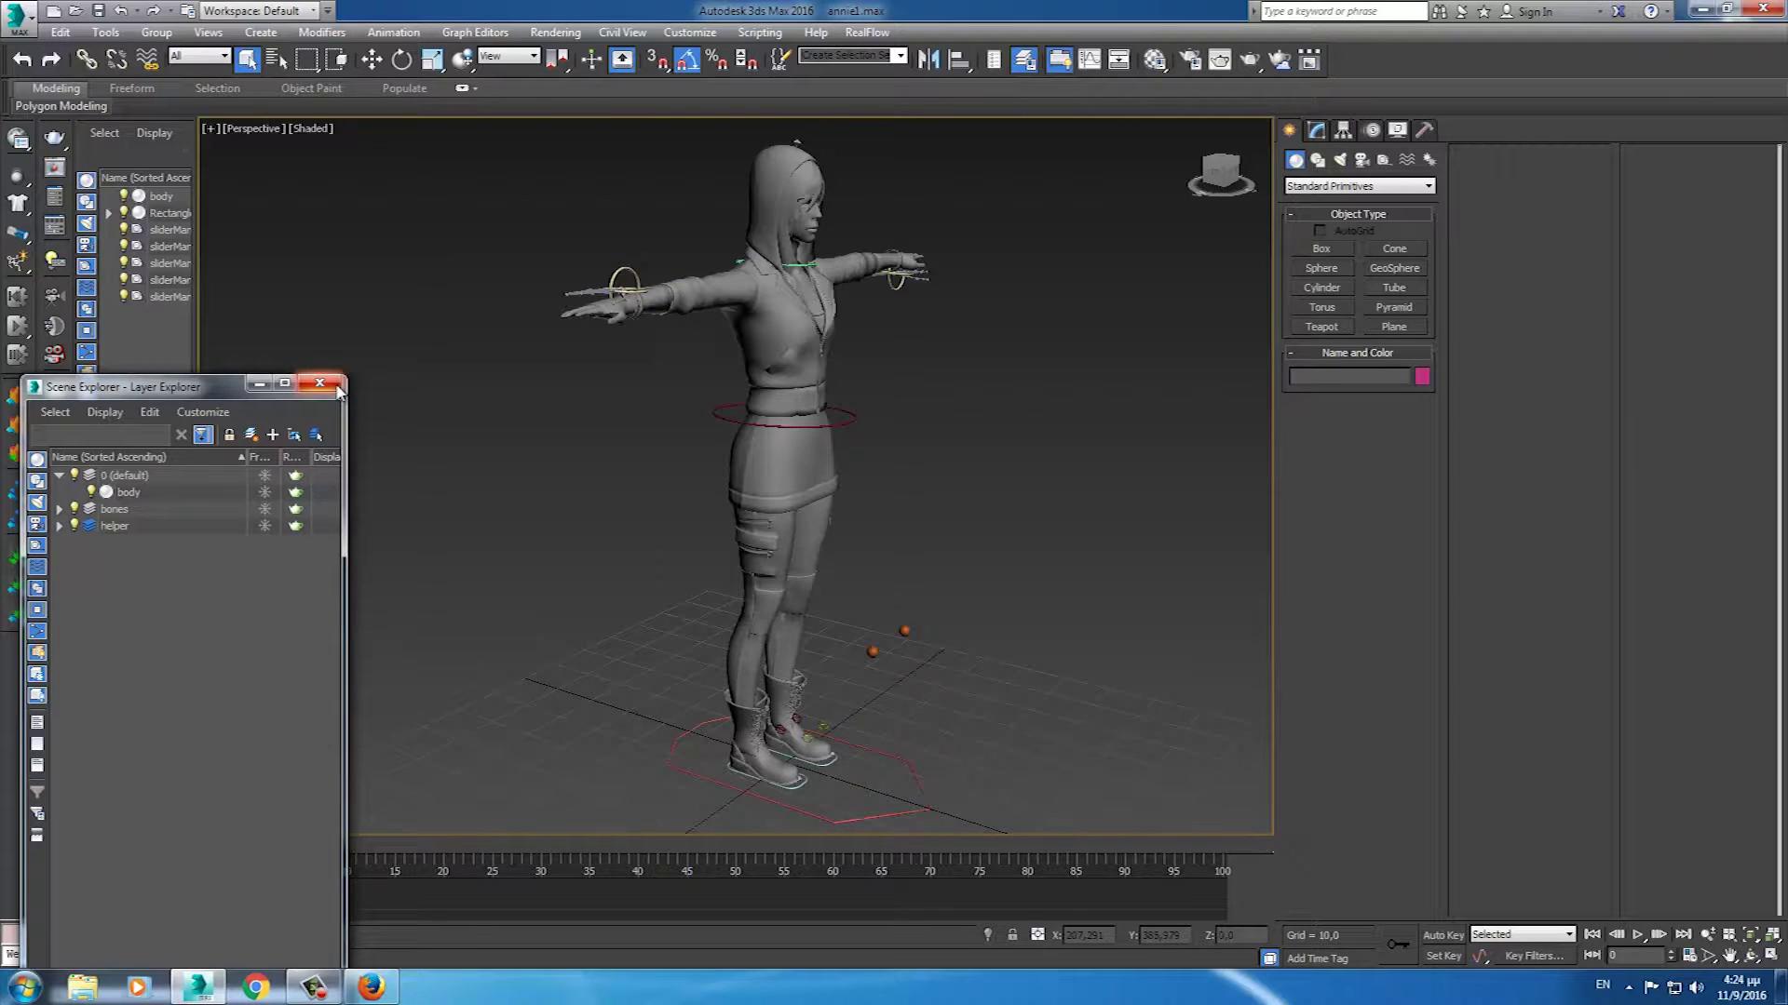
click(319, 383)
mouse_move(844, 555)
alt+middle_down()
mouse_move(839, 435)
mouse_move(908, 474)
alt+middle_up()
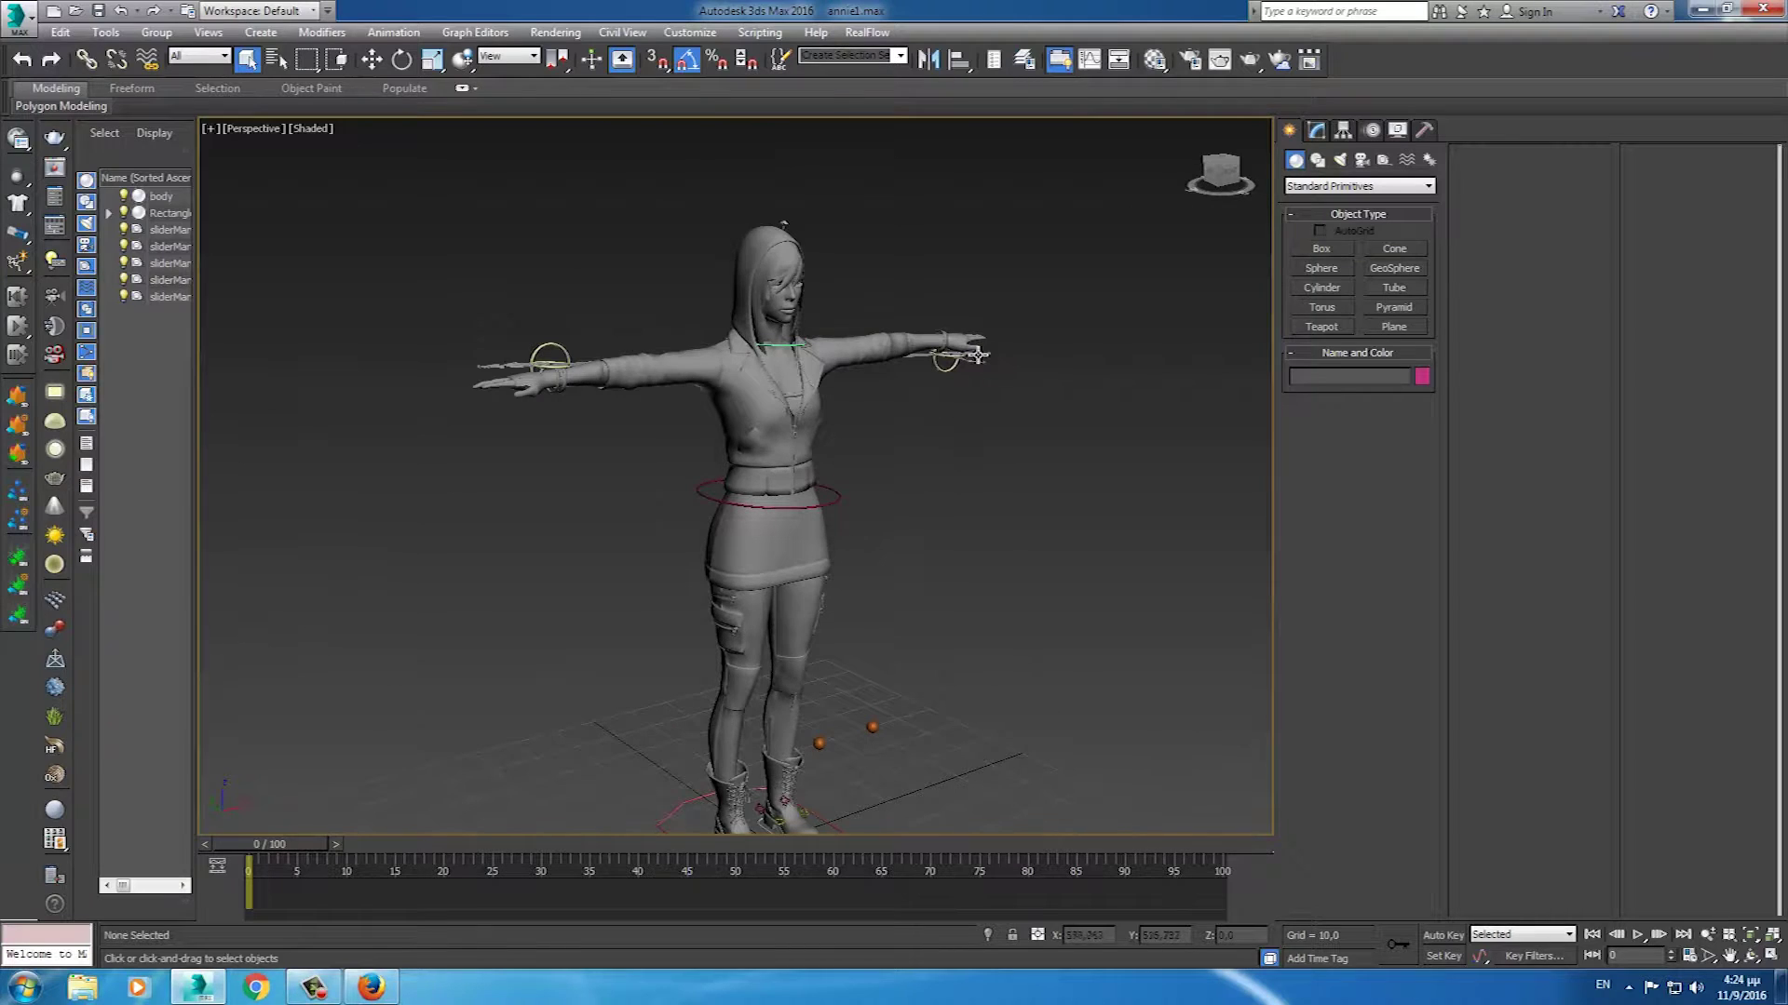
- Drag Circle001's Custom Attributes slider to shift the hands, wrist rings and waist circle
click(839, 501)
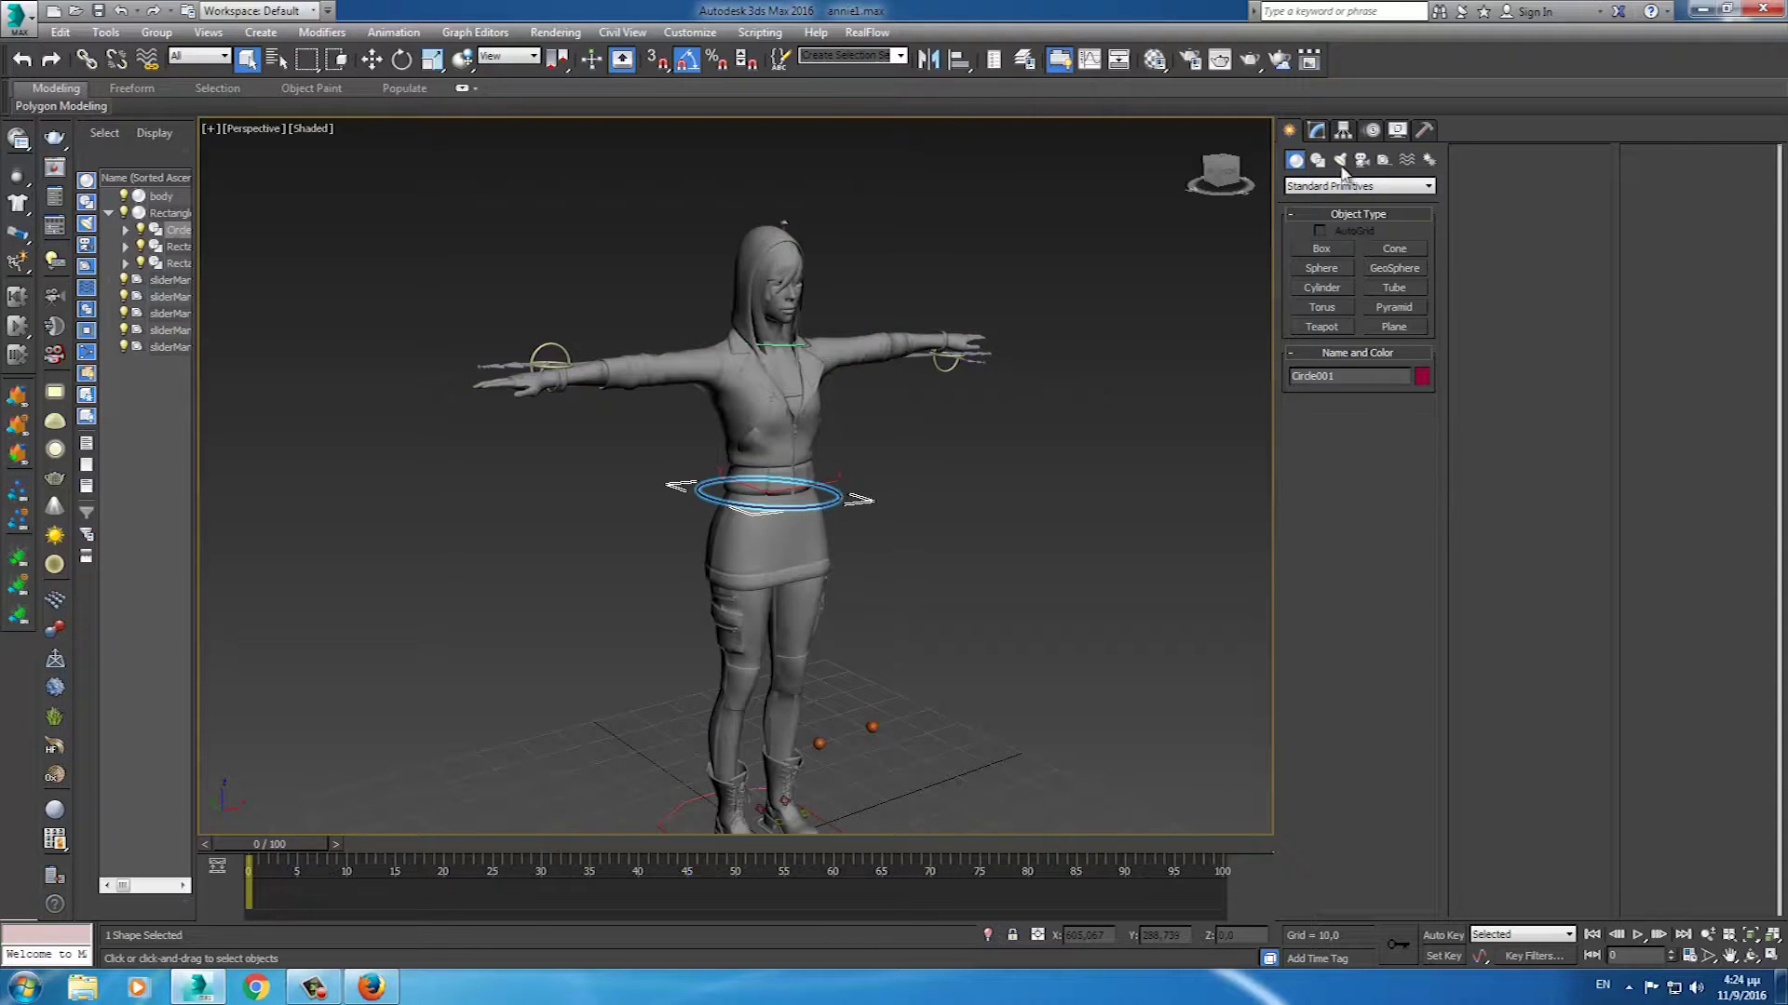
click(1316, 131)
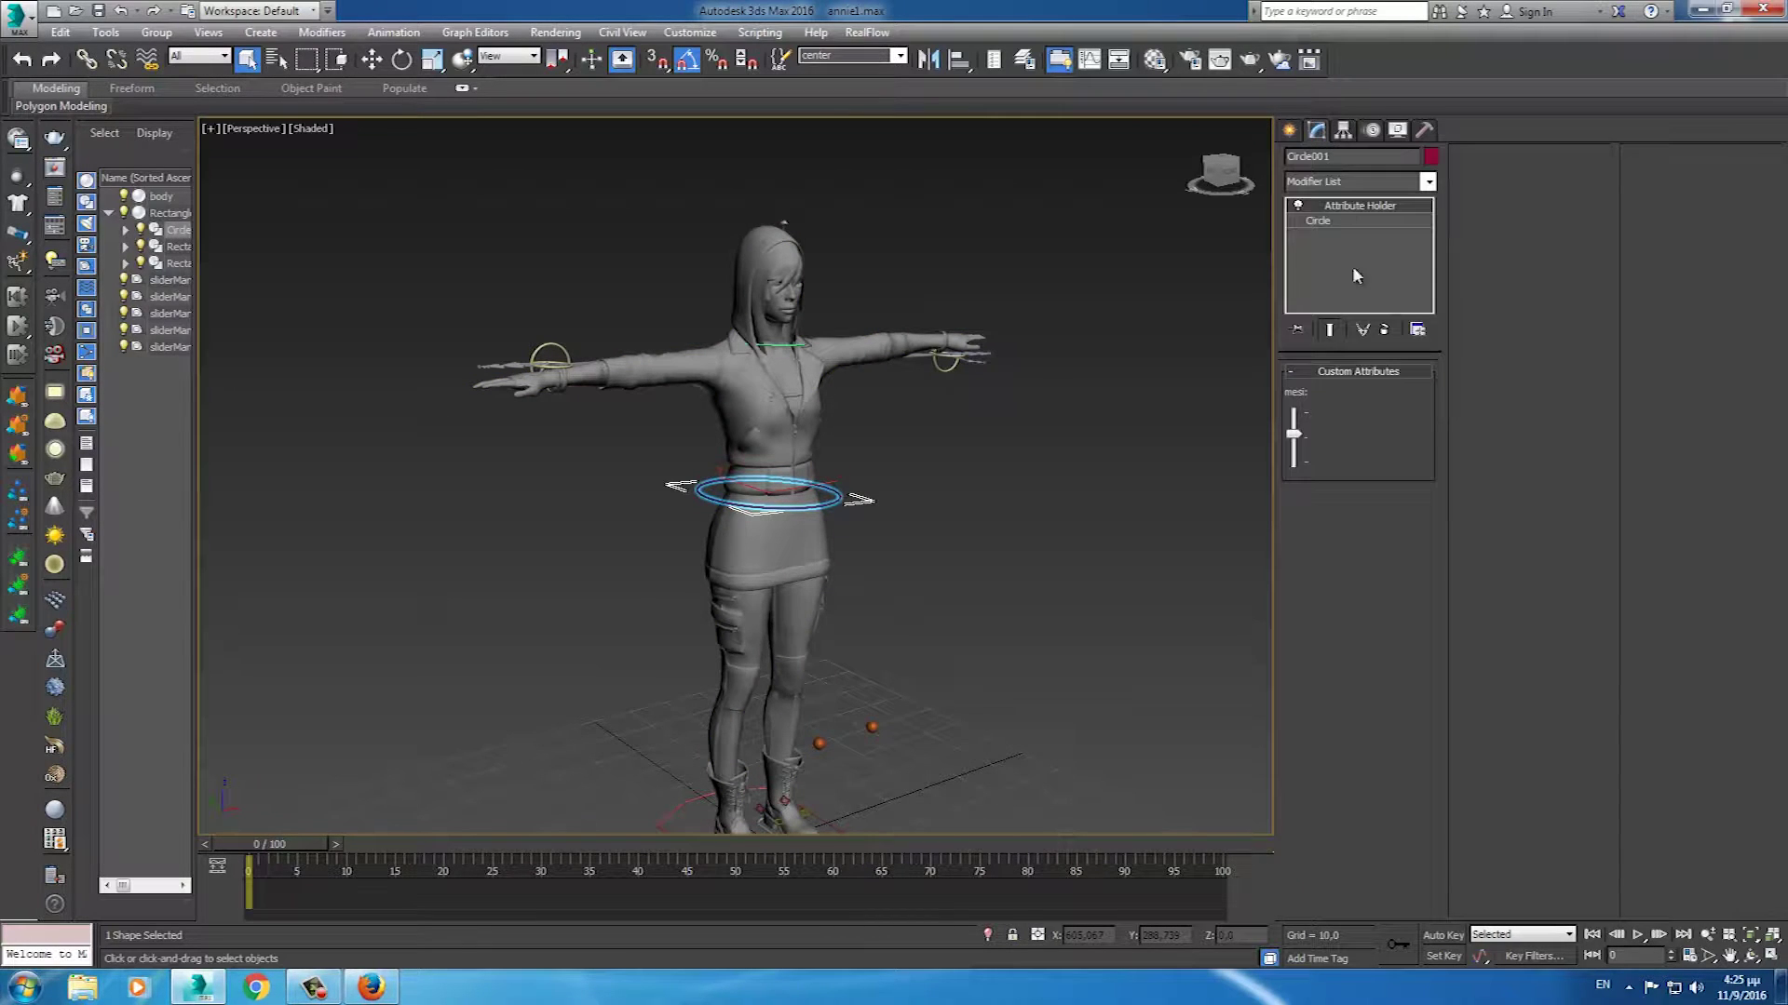
scroll(1070, 484, up, 2)
scroll(850, 494, up, 2)
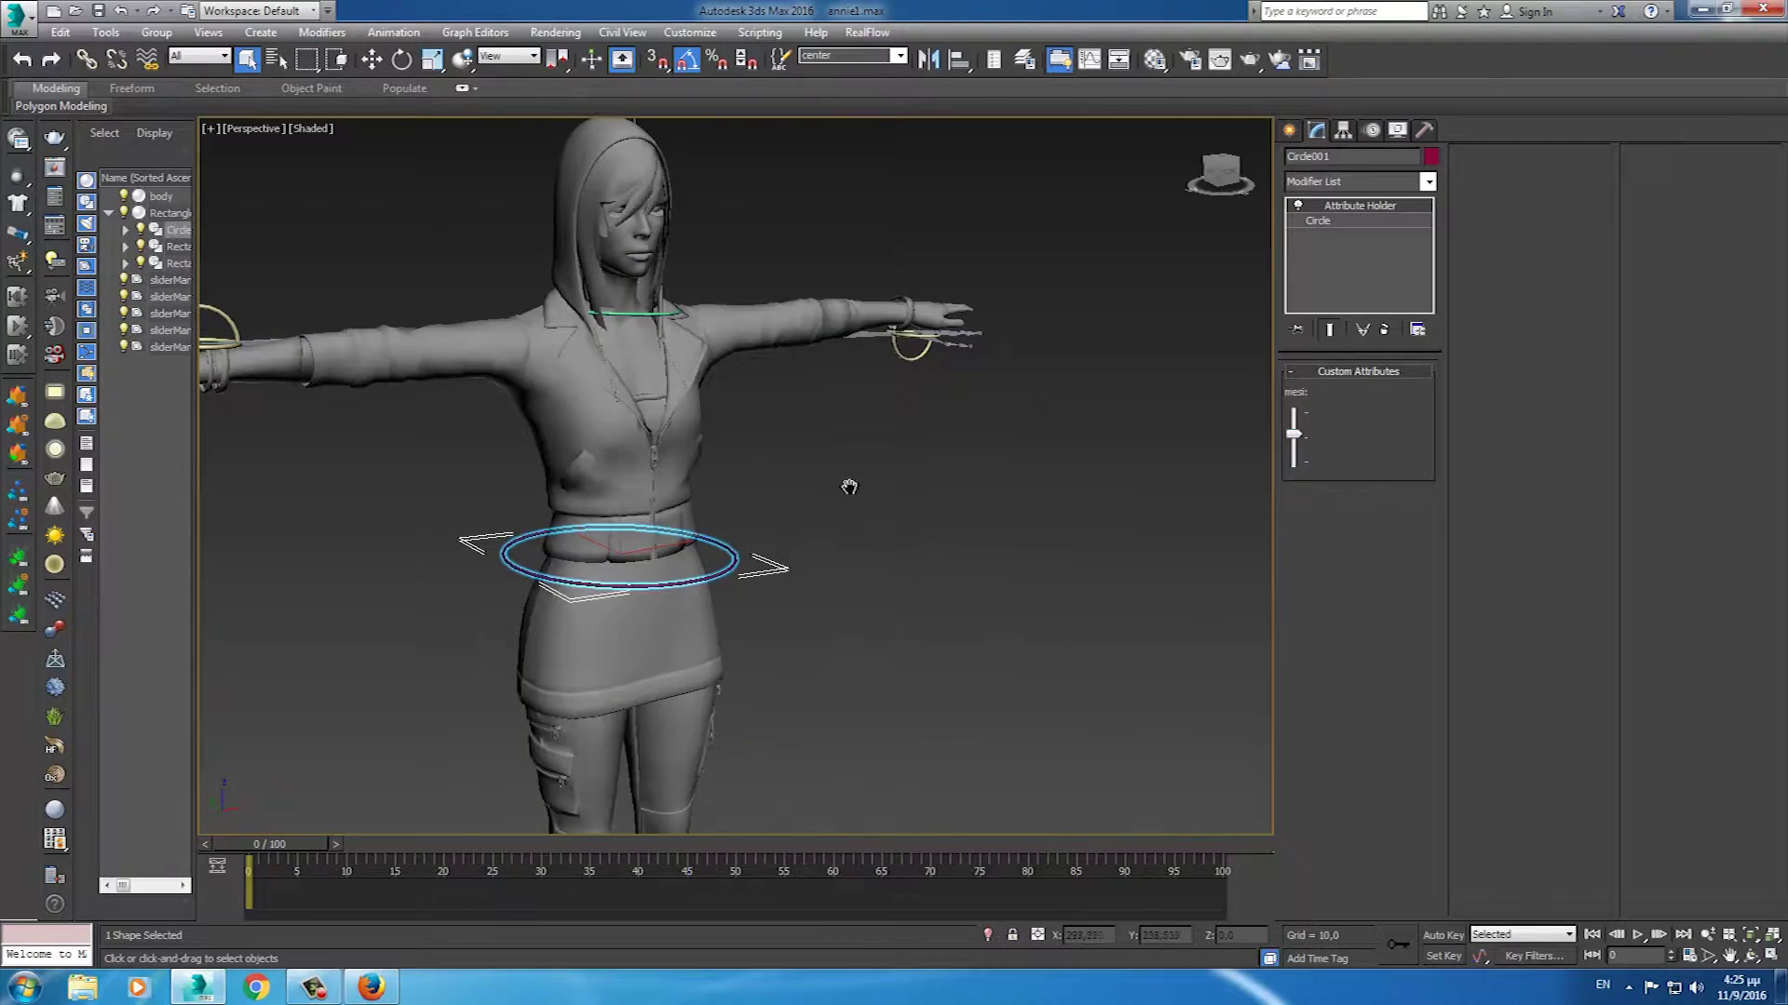
drag(1294, 437, 1299, 445)
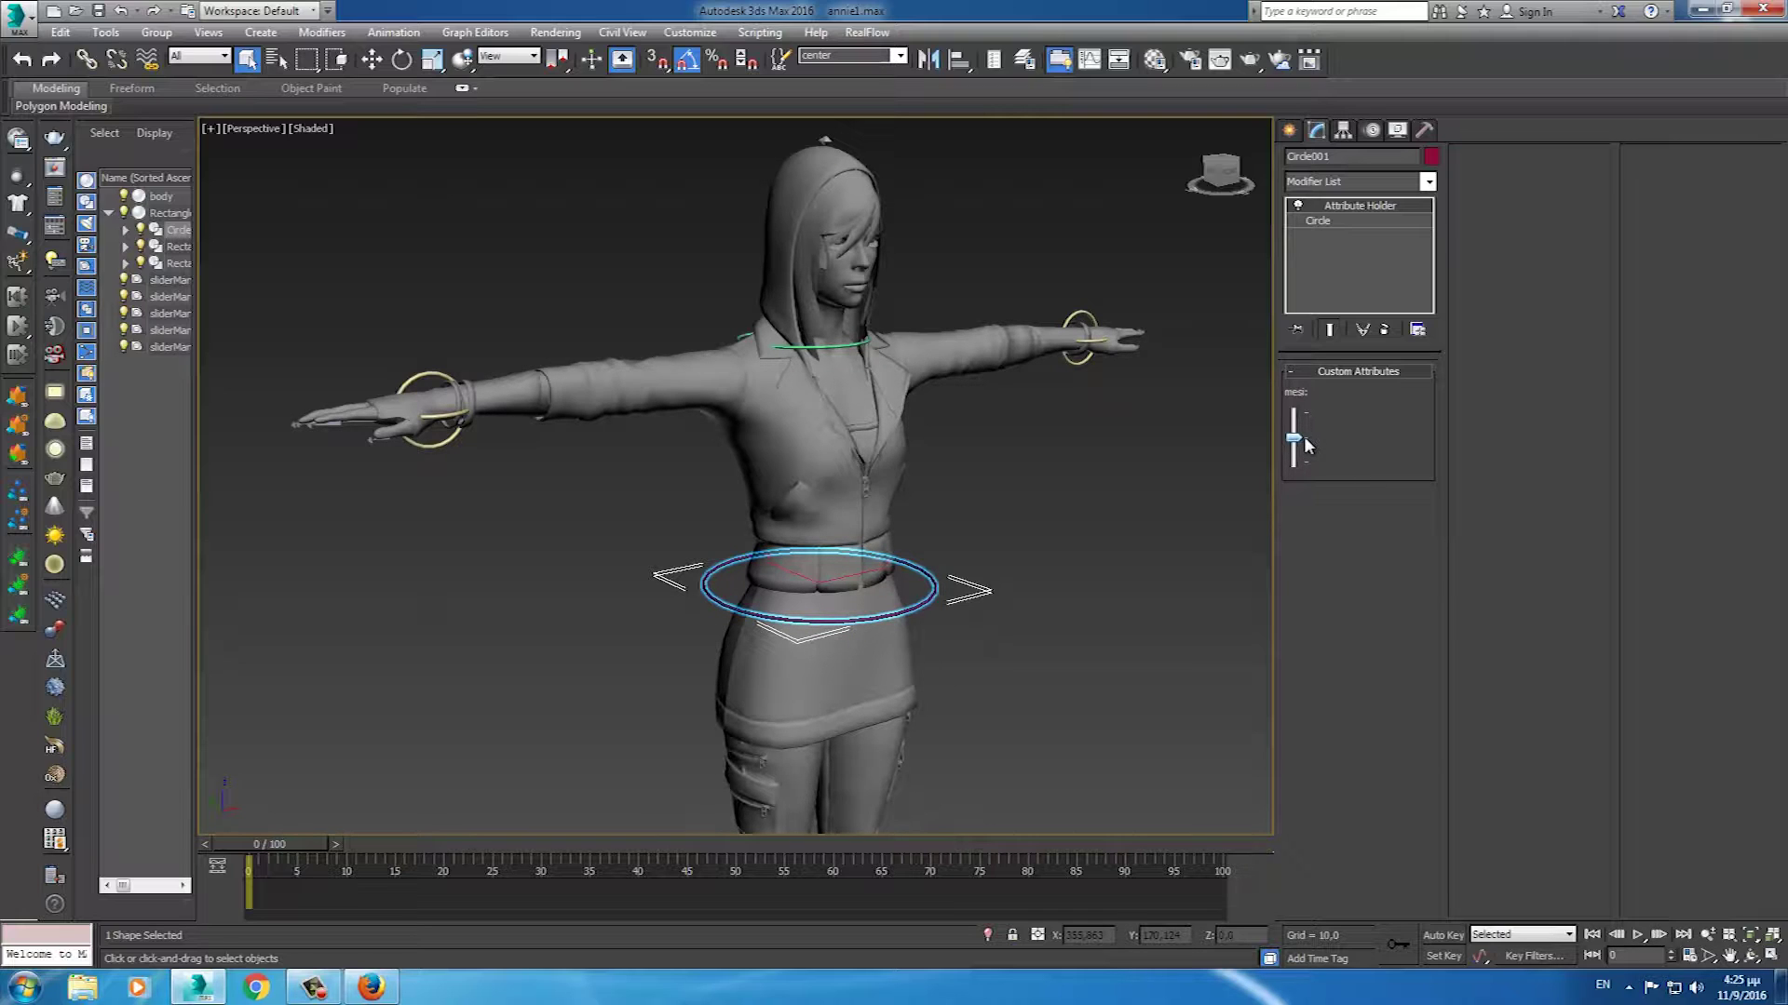
drag(1304, 437, 1300, 443)
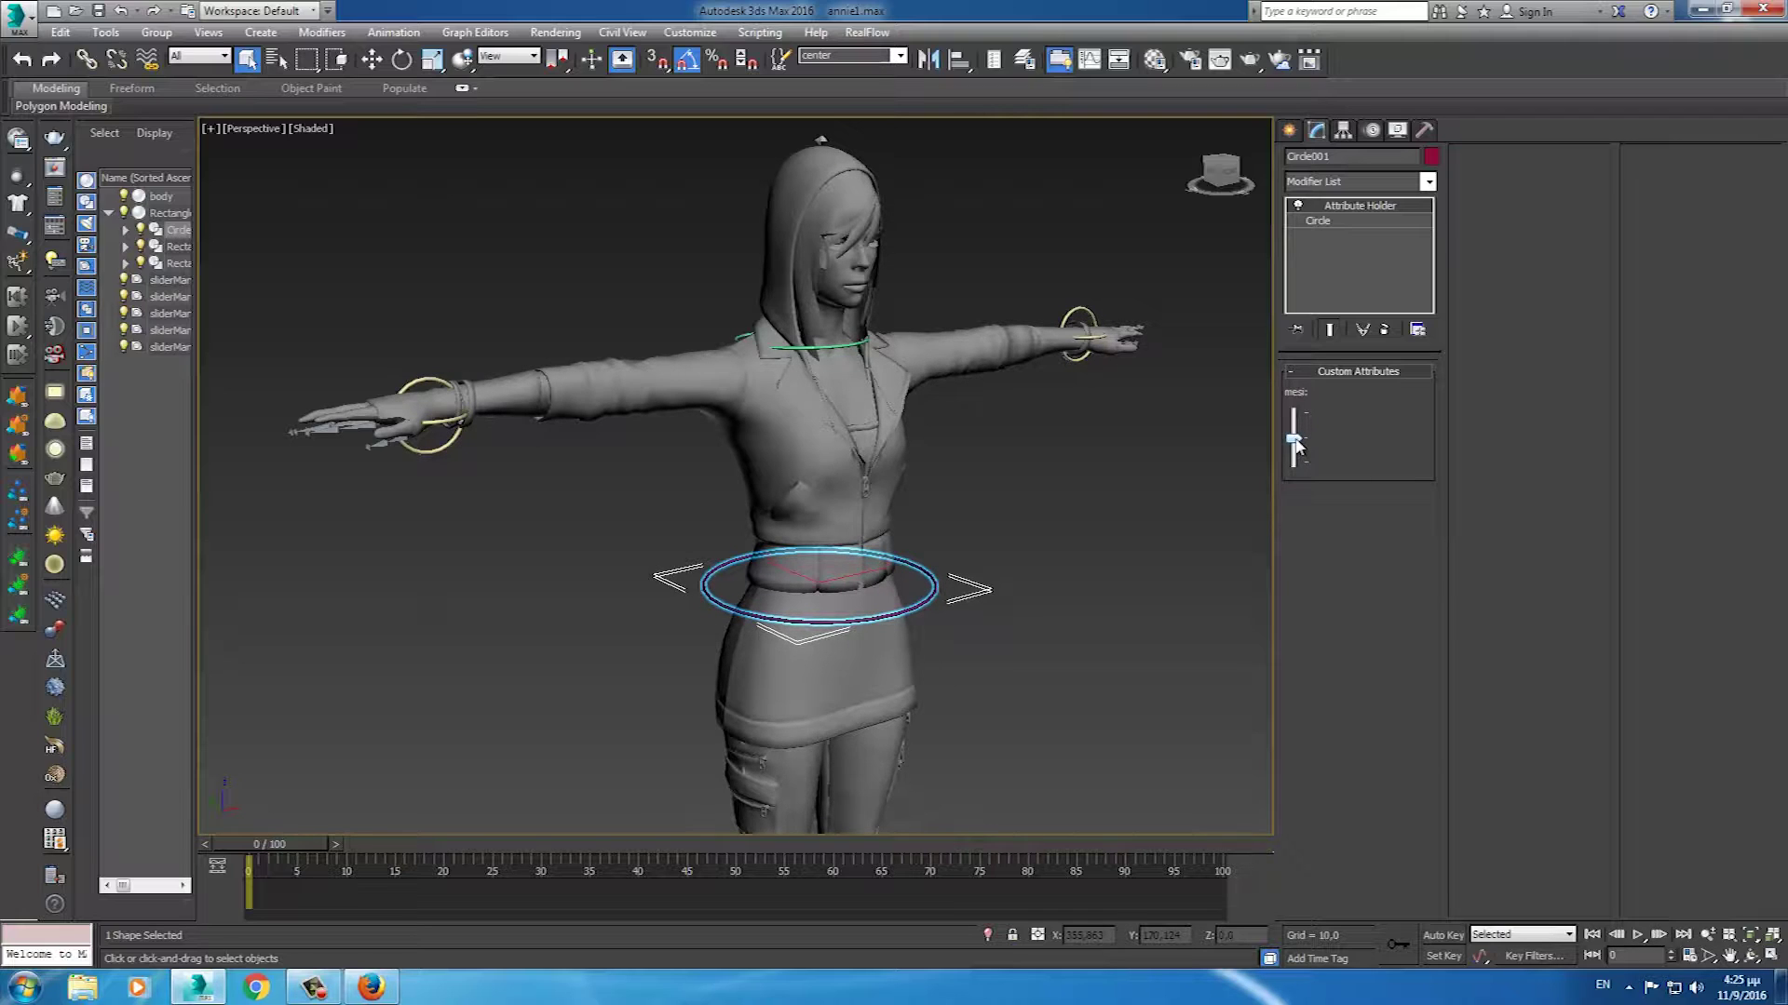
drag(1297, 445, 1300, 446)
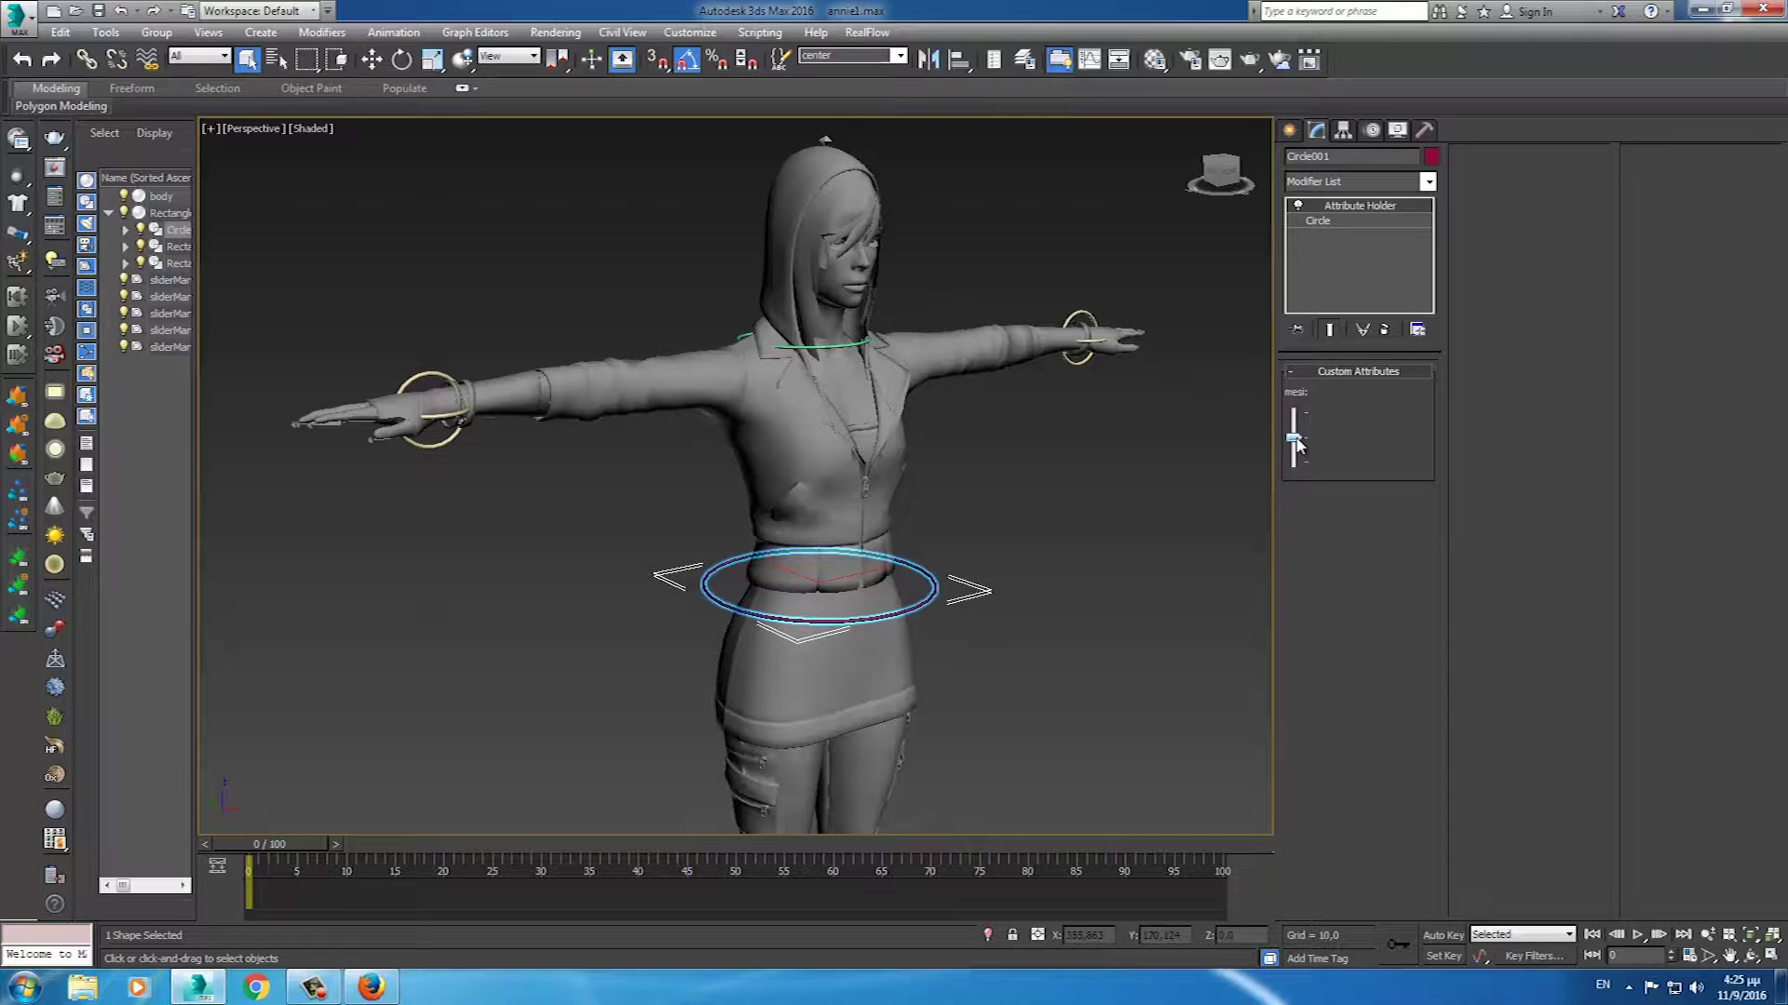
mouse_move(851, 510)
alt+middle_down()
mouse_move(876, 563)
mouse_move(837, 522)
alt+middle_up()
click(838, 522)
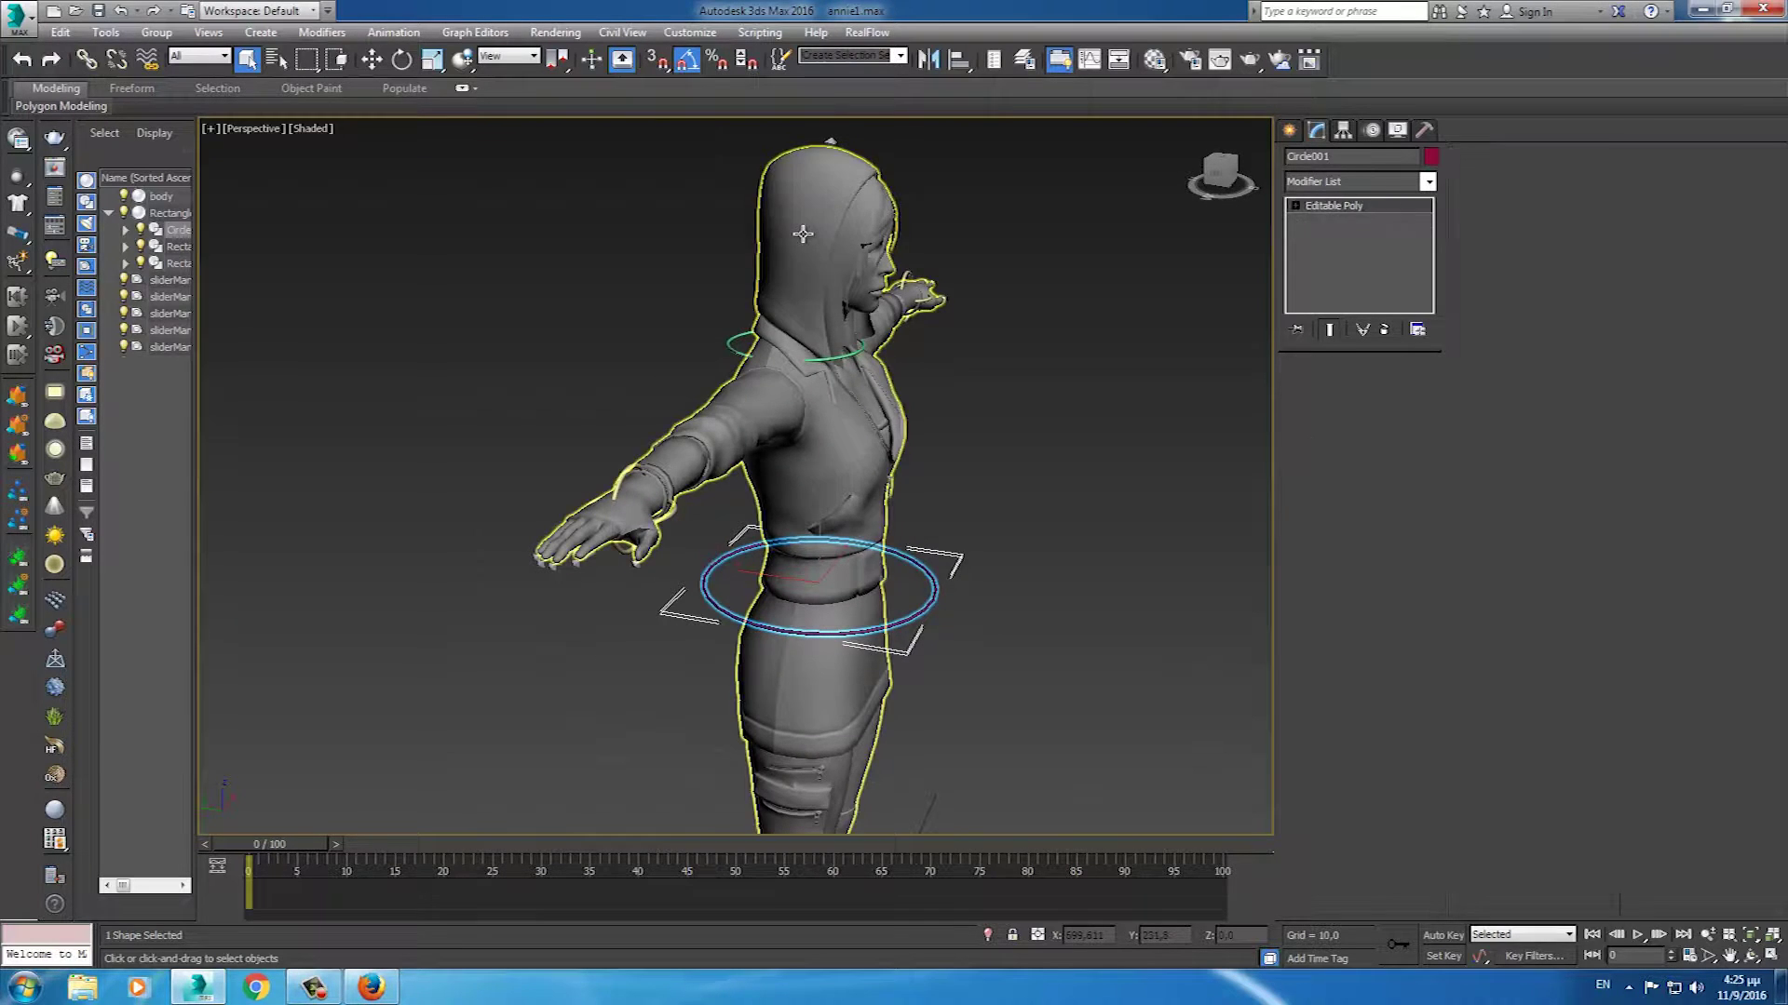
- Add a Skin modifier to body with all bones through connectBone005(mirrored)
click(1427, 182)
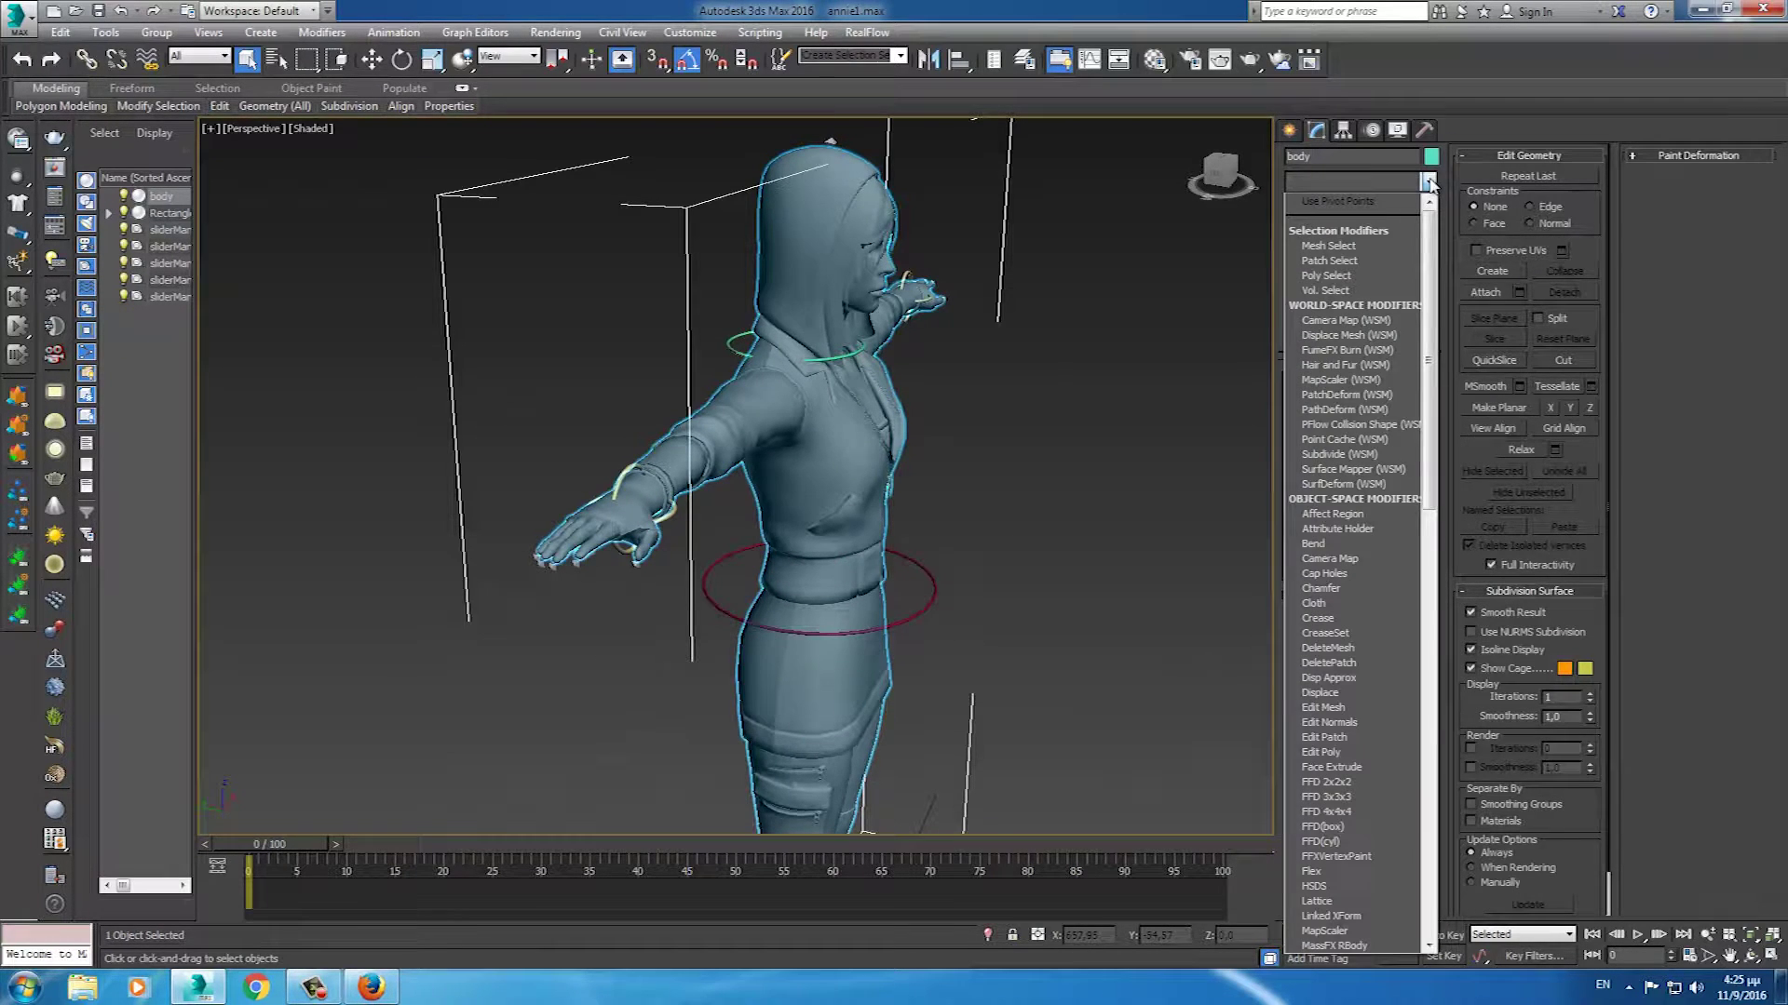
text(sk)
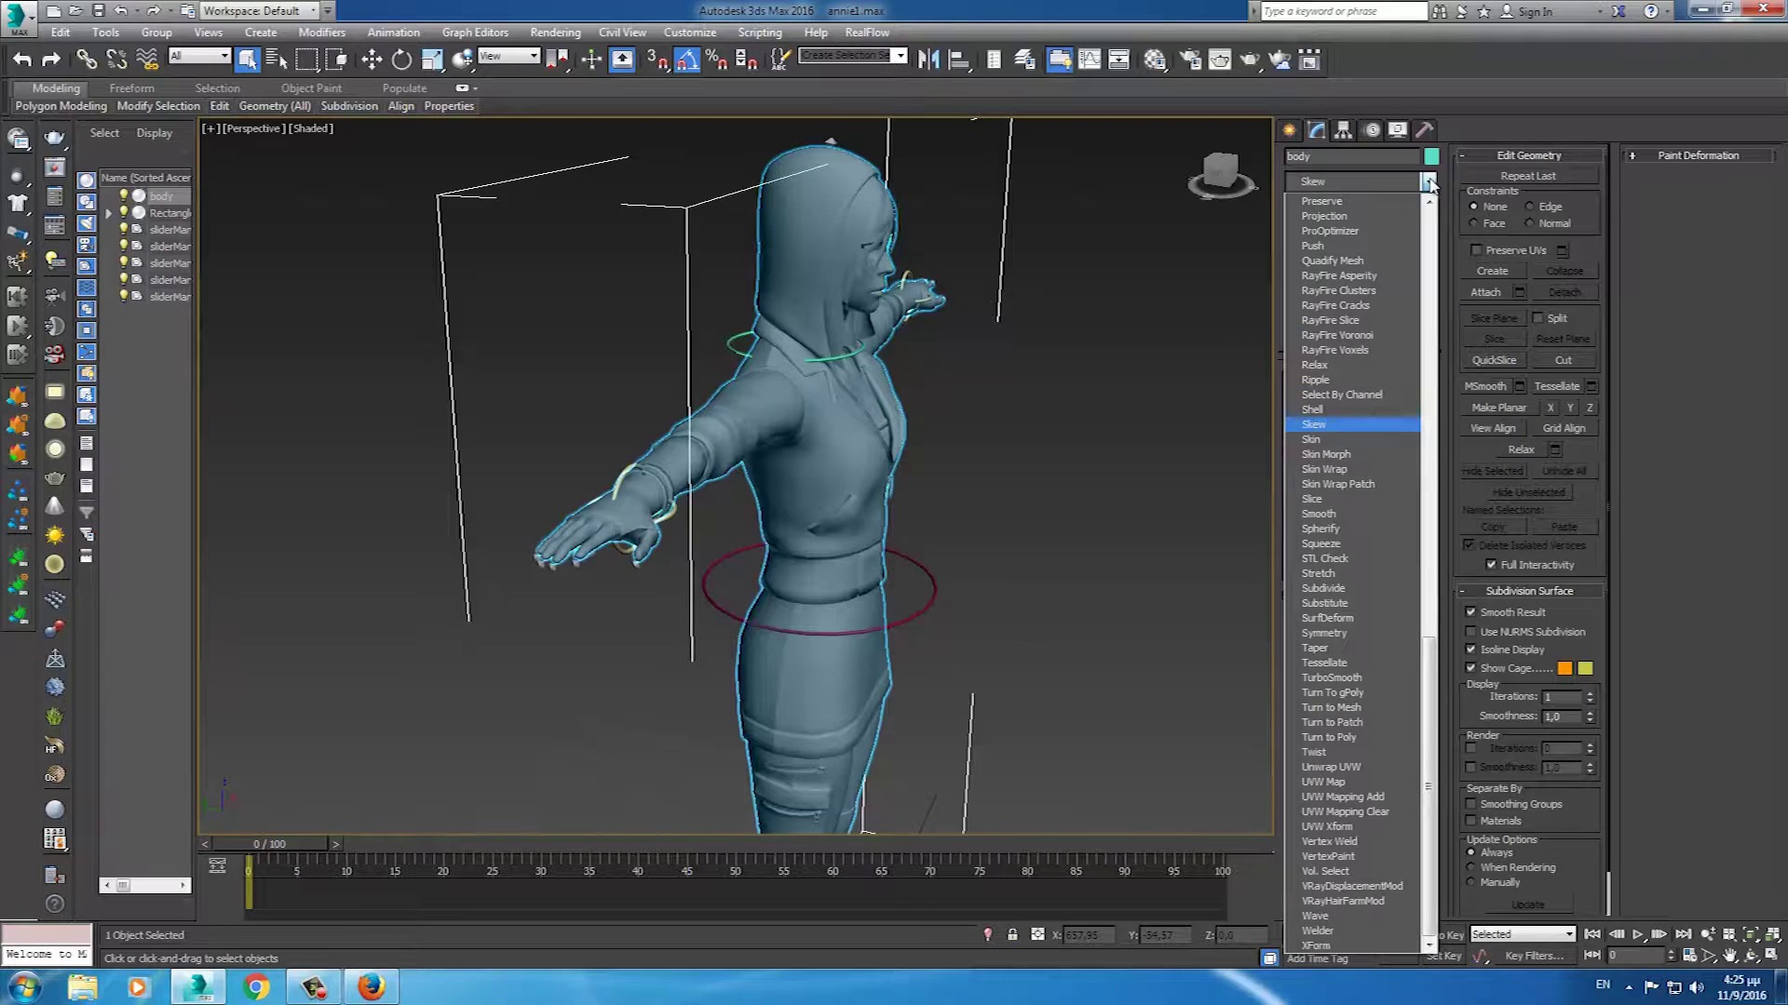
click(1336, 439)
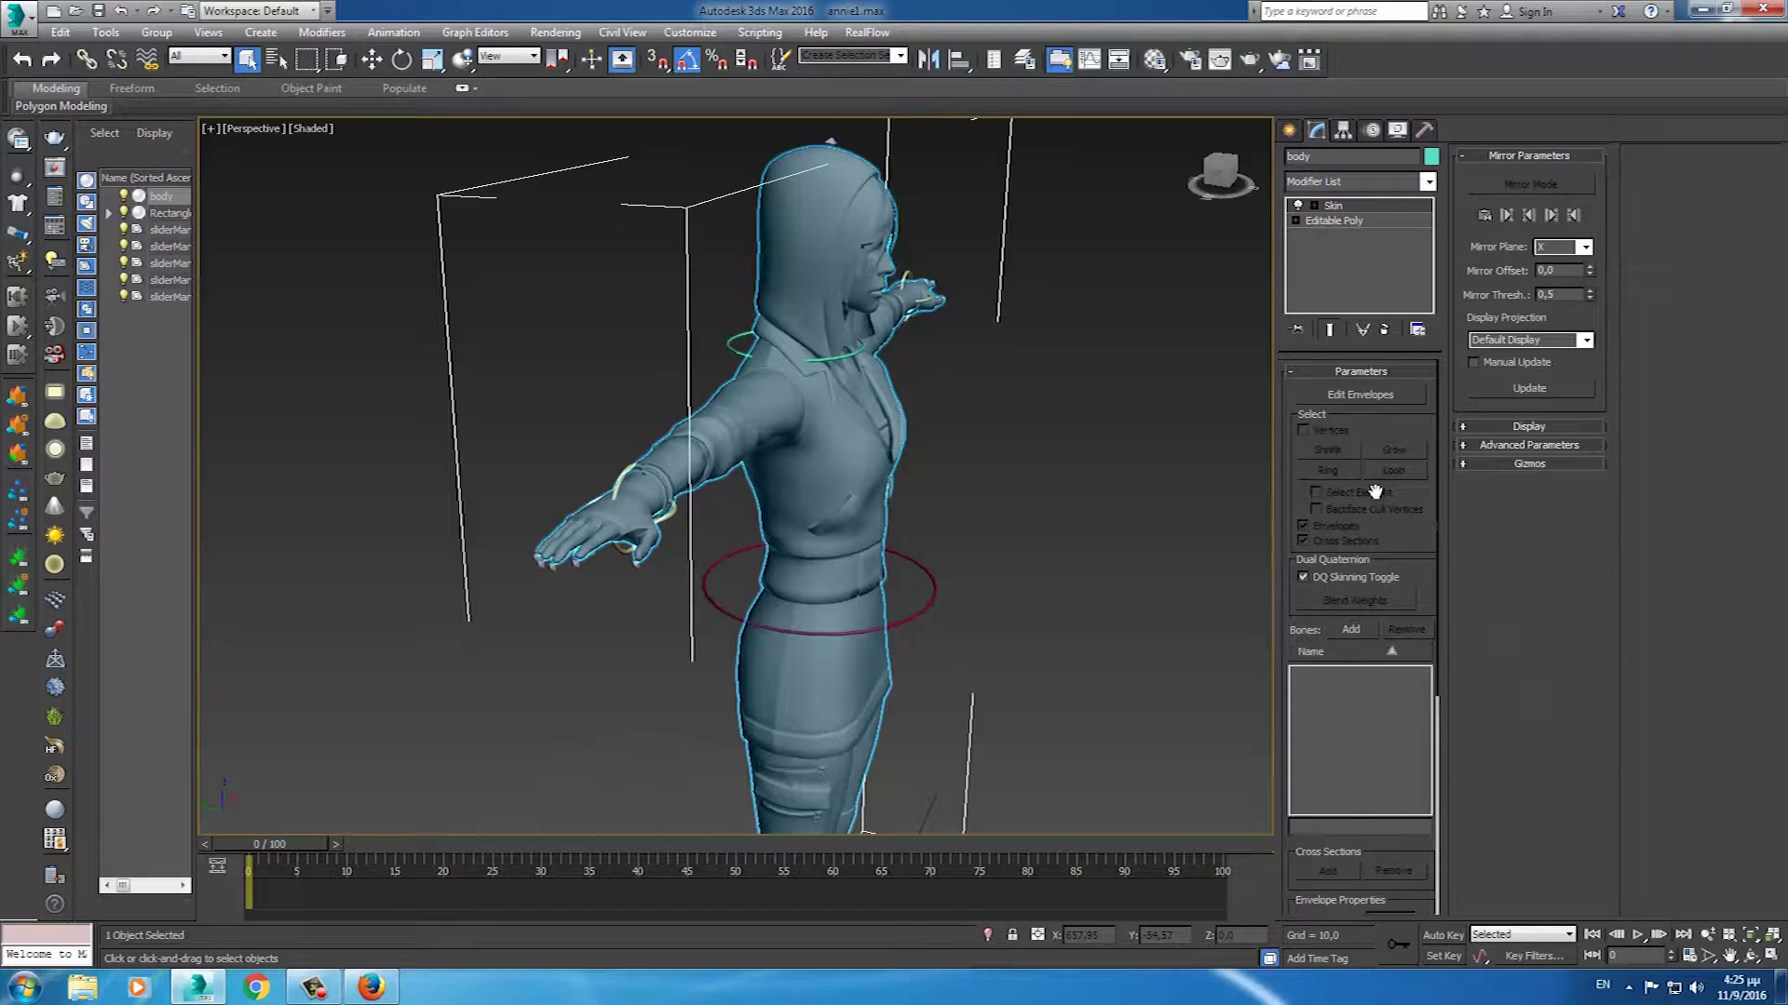
click(1351, 630)
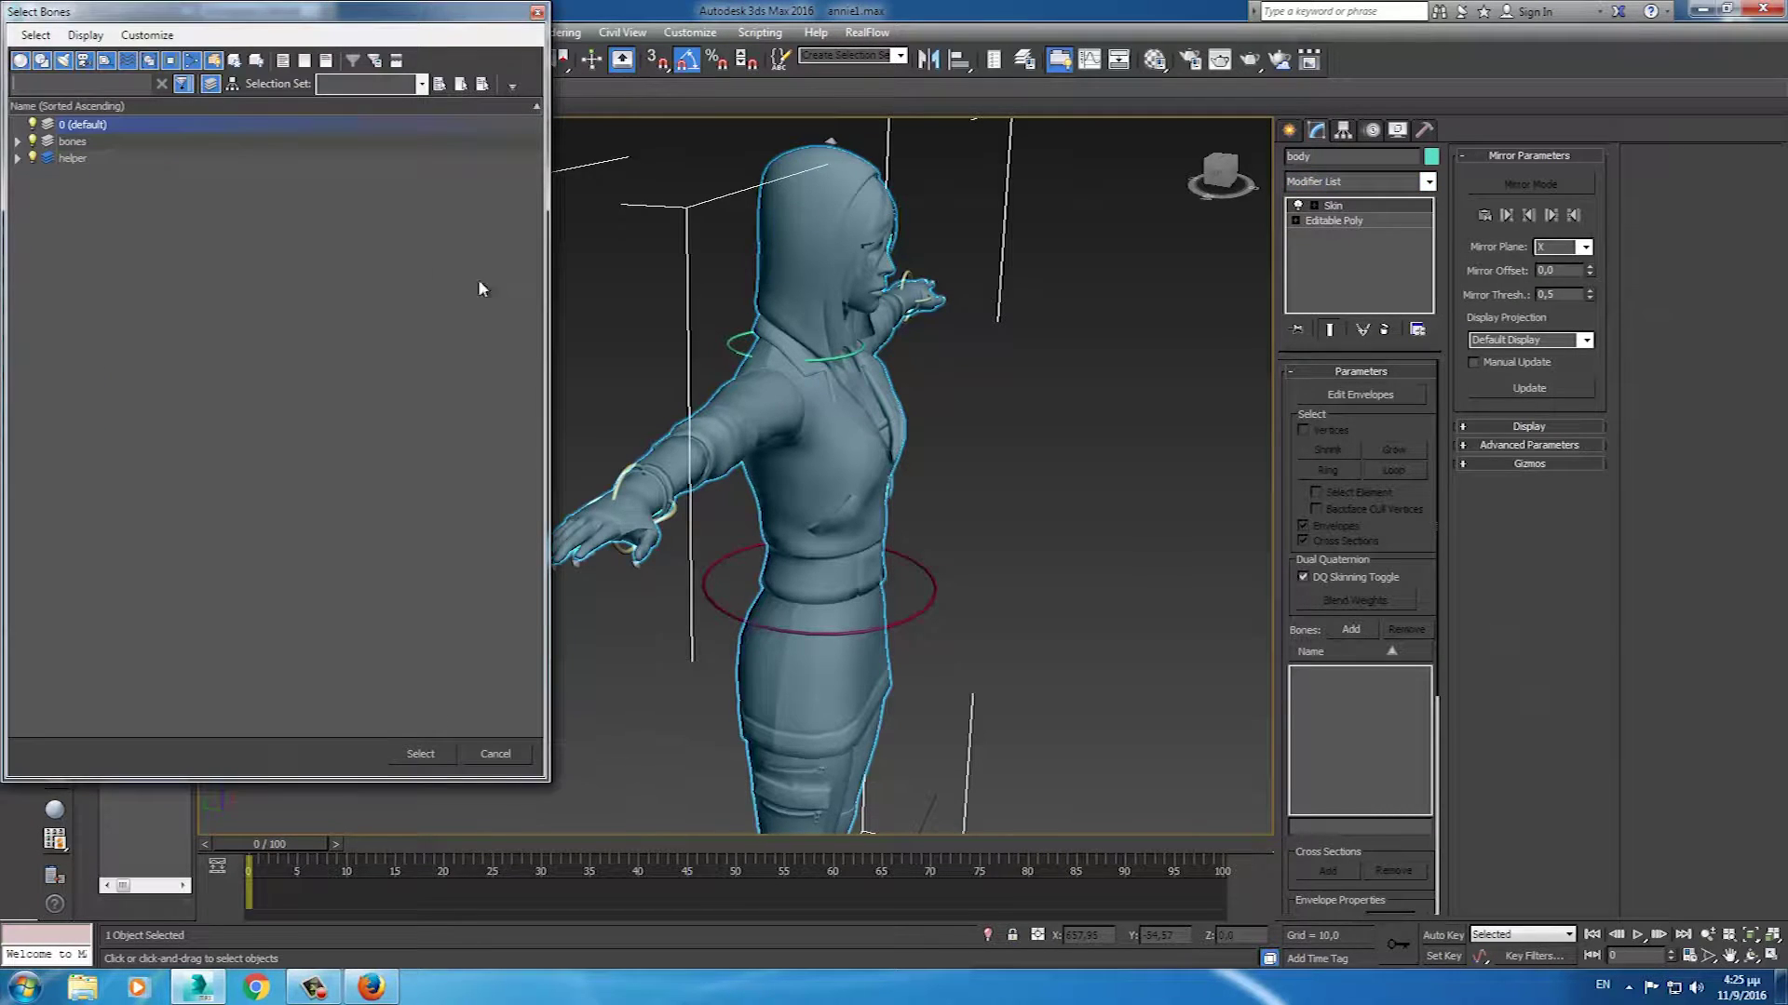
click(17, 141)
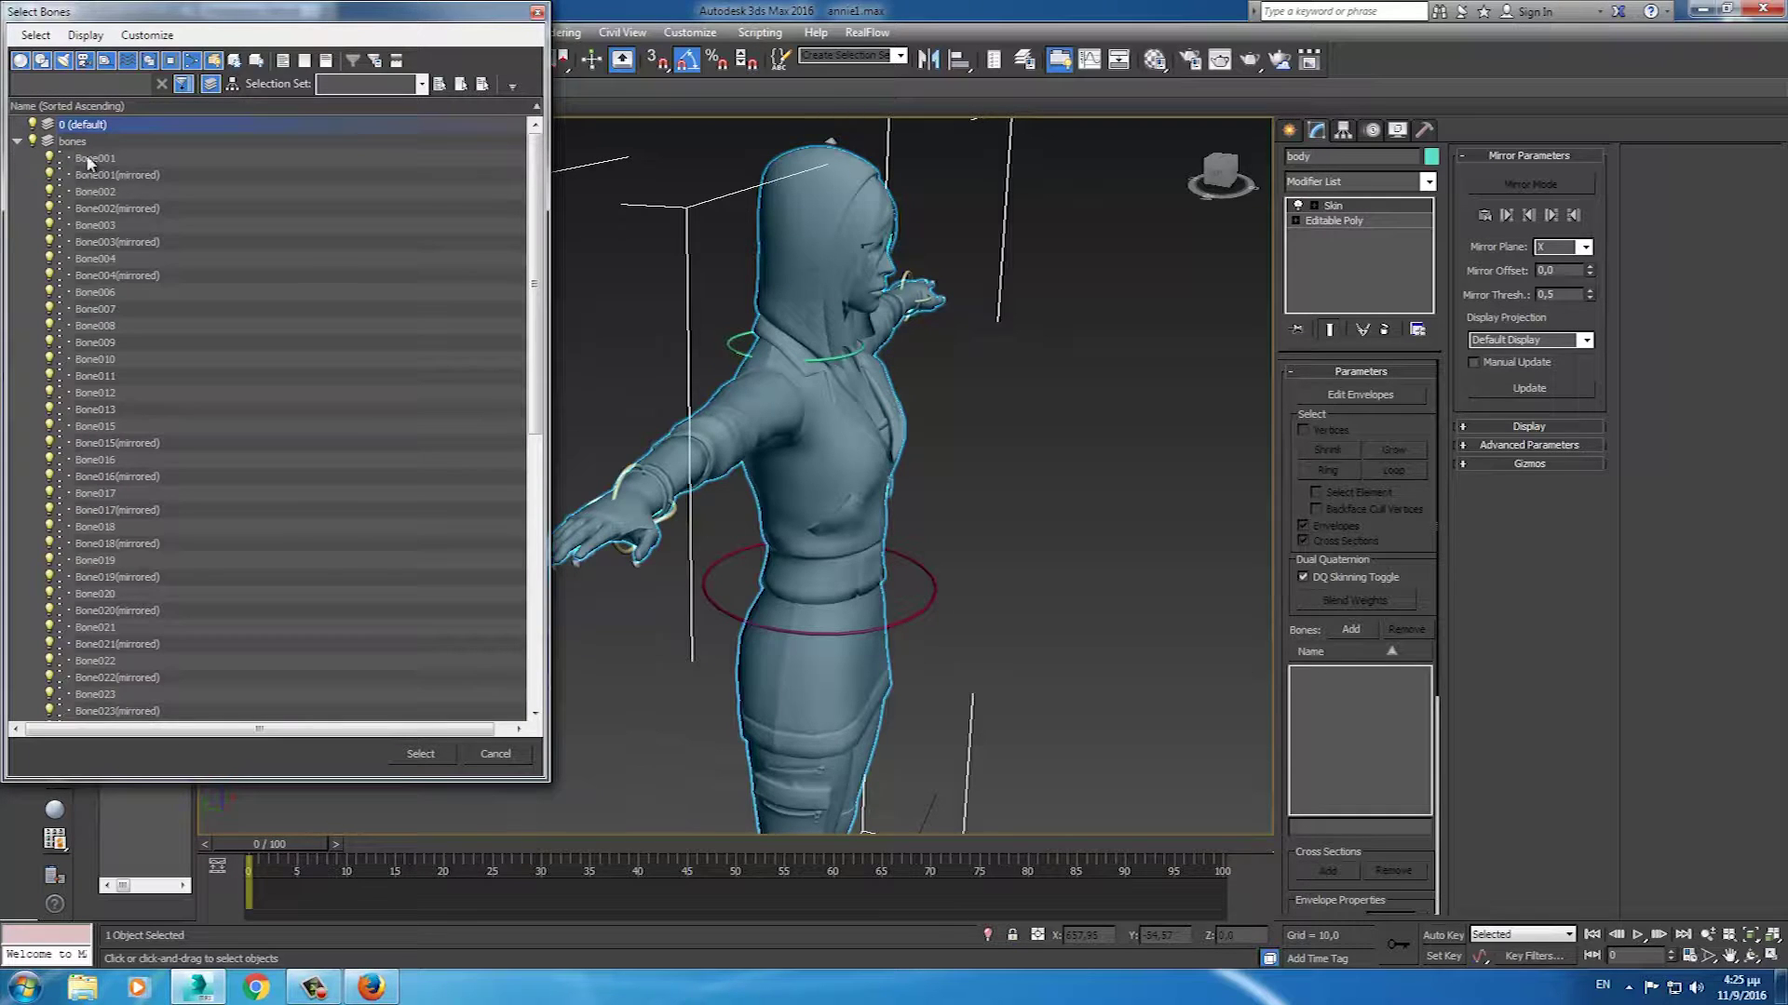
mouse_move(535, 193)
mouse_down()
mouse_move(537, 468)
mouse_move(466, 527)
mouse_up()
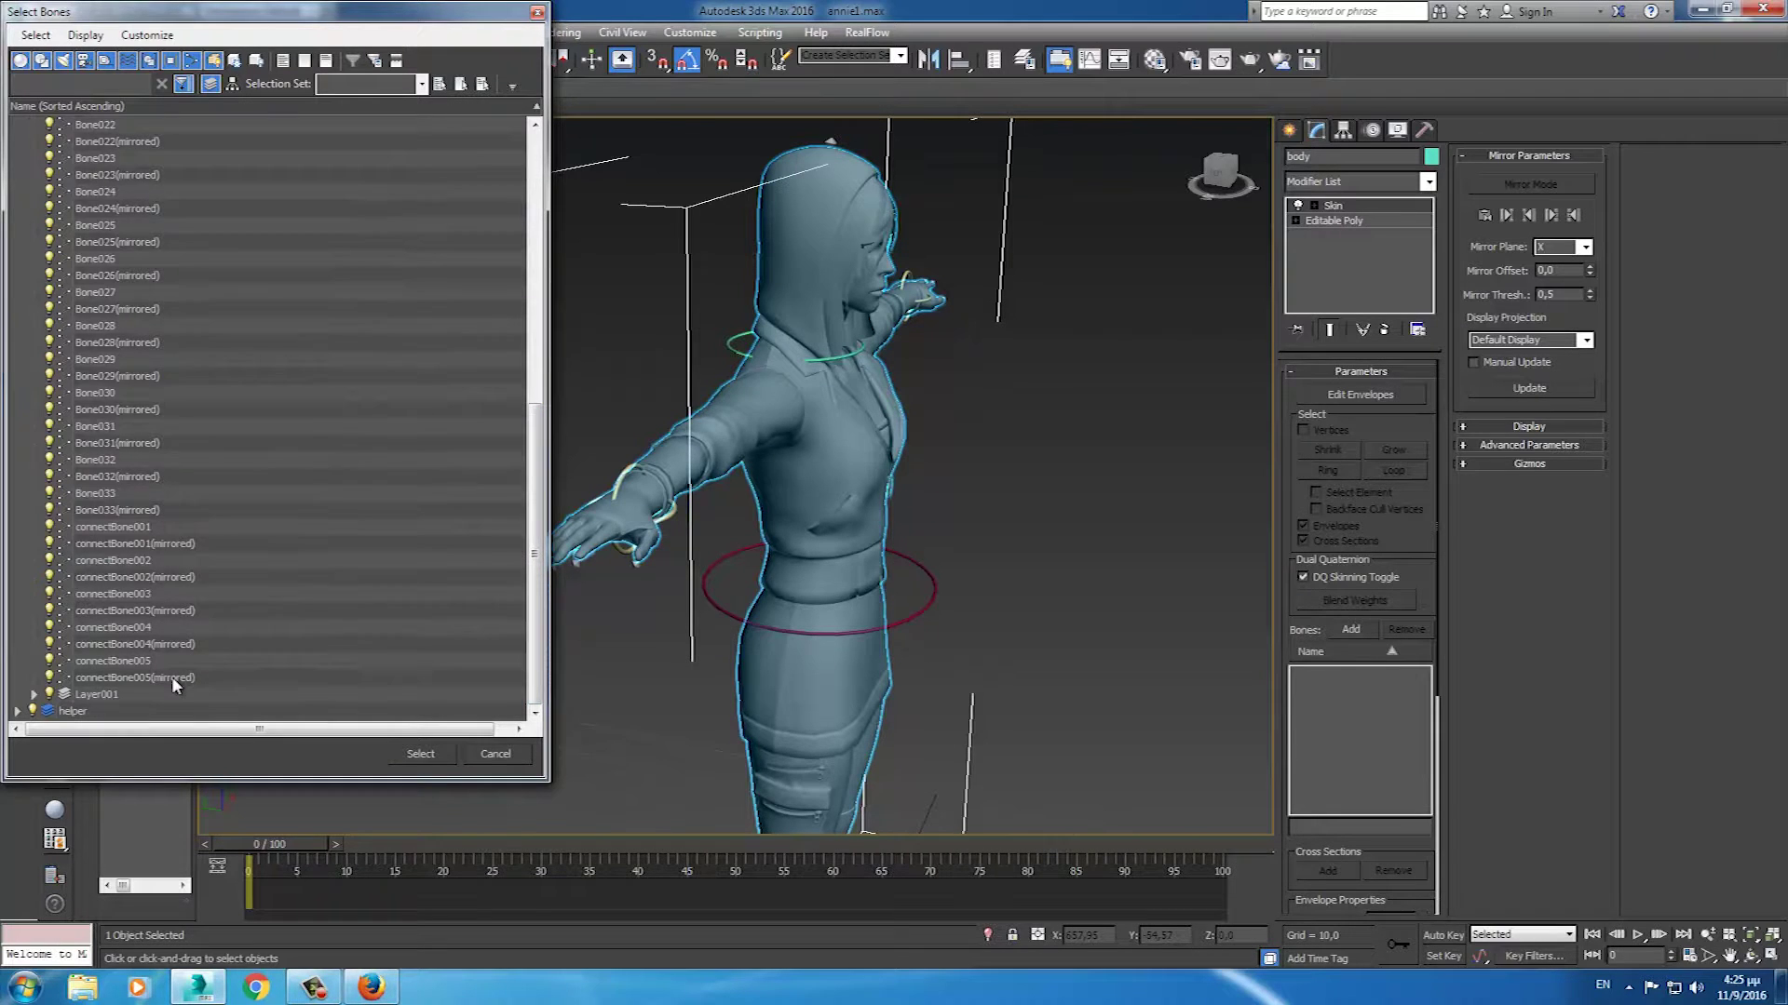
shift+click(173, 682)
click(422, 756)
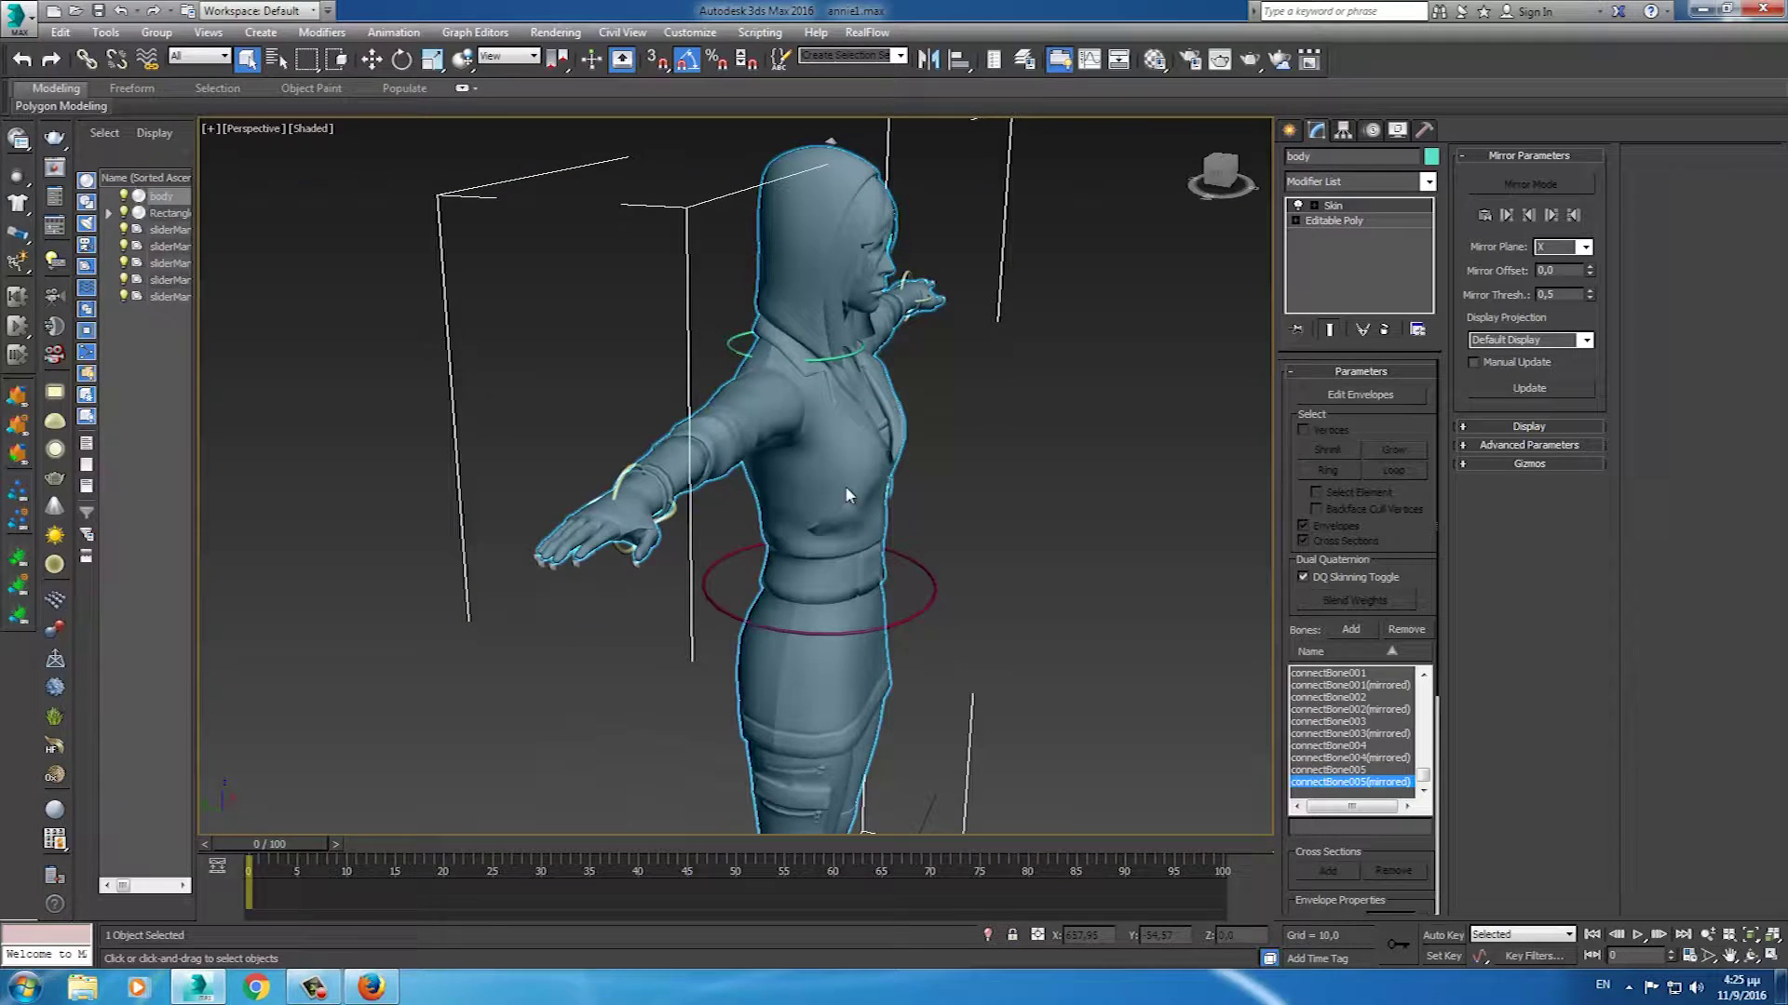
- Test the skinned mesh by dragging waist control Circle001's attribute slider
scroll(1010, 544, down, 2)
scroll(1018, 544, down, 2)
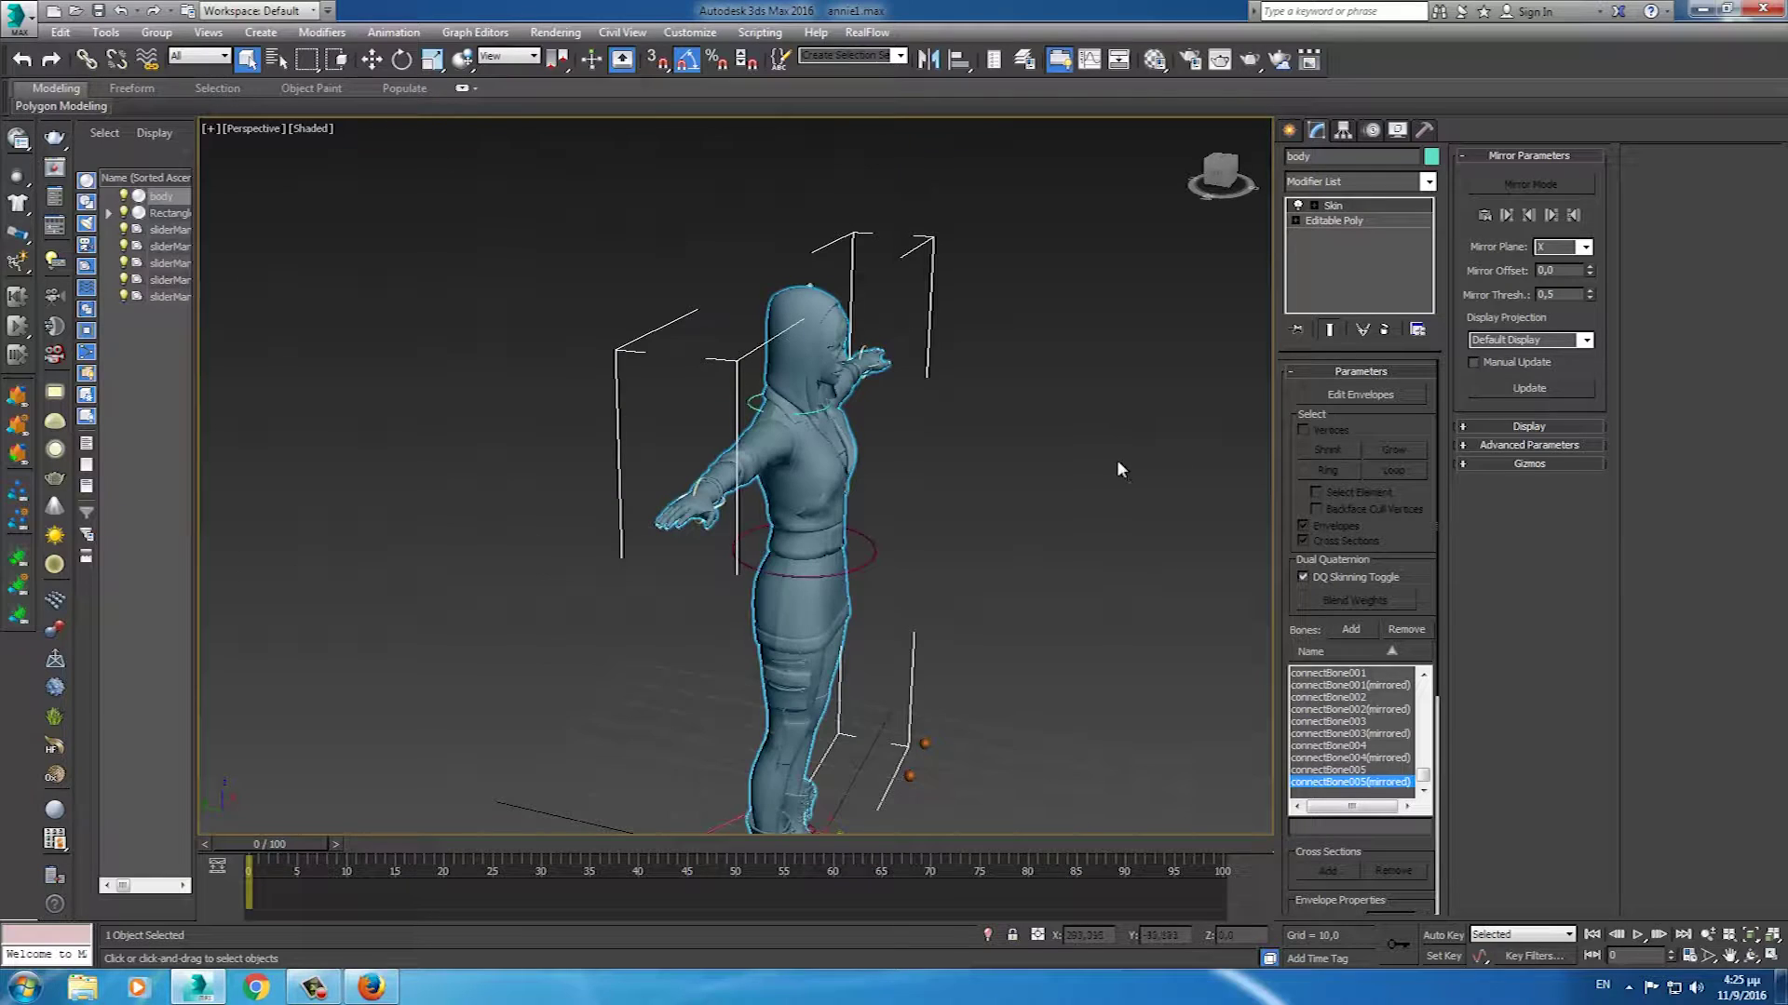
alt+middle_drag(1029, 425, 972, 457)
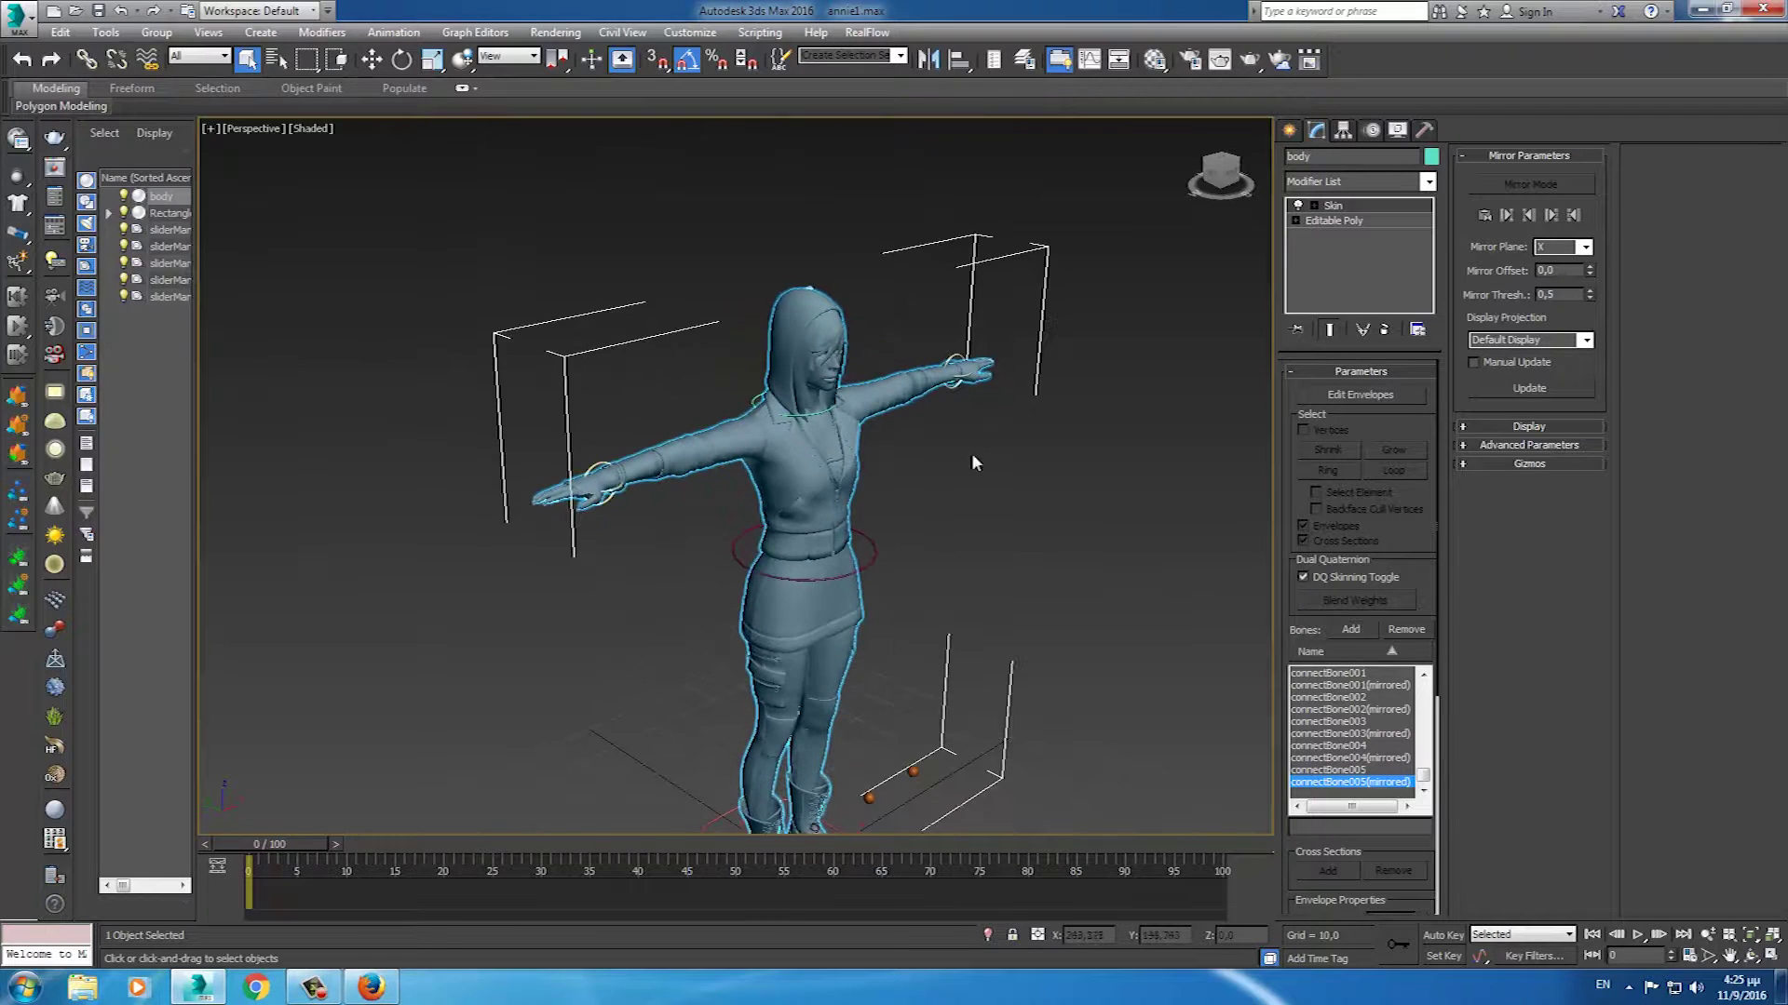
click(876, 555)
mouse_move(1296, 450)
mouse_down()
mouse_move(1300, 472)
mouse_move(1298, 428)
mouse_move(1298, 453)
mouse_up()
middle_drag(956, 596, 909, 443)
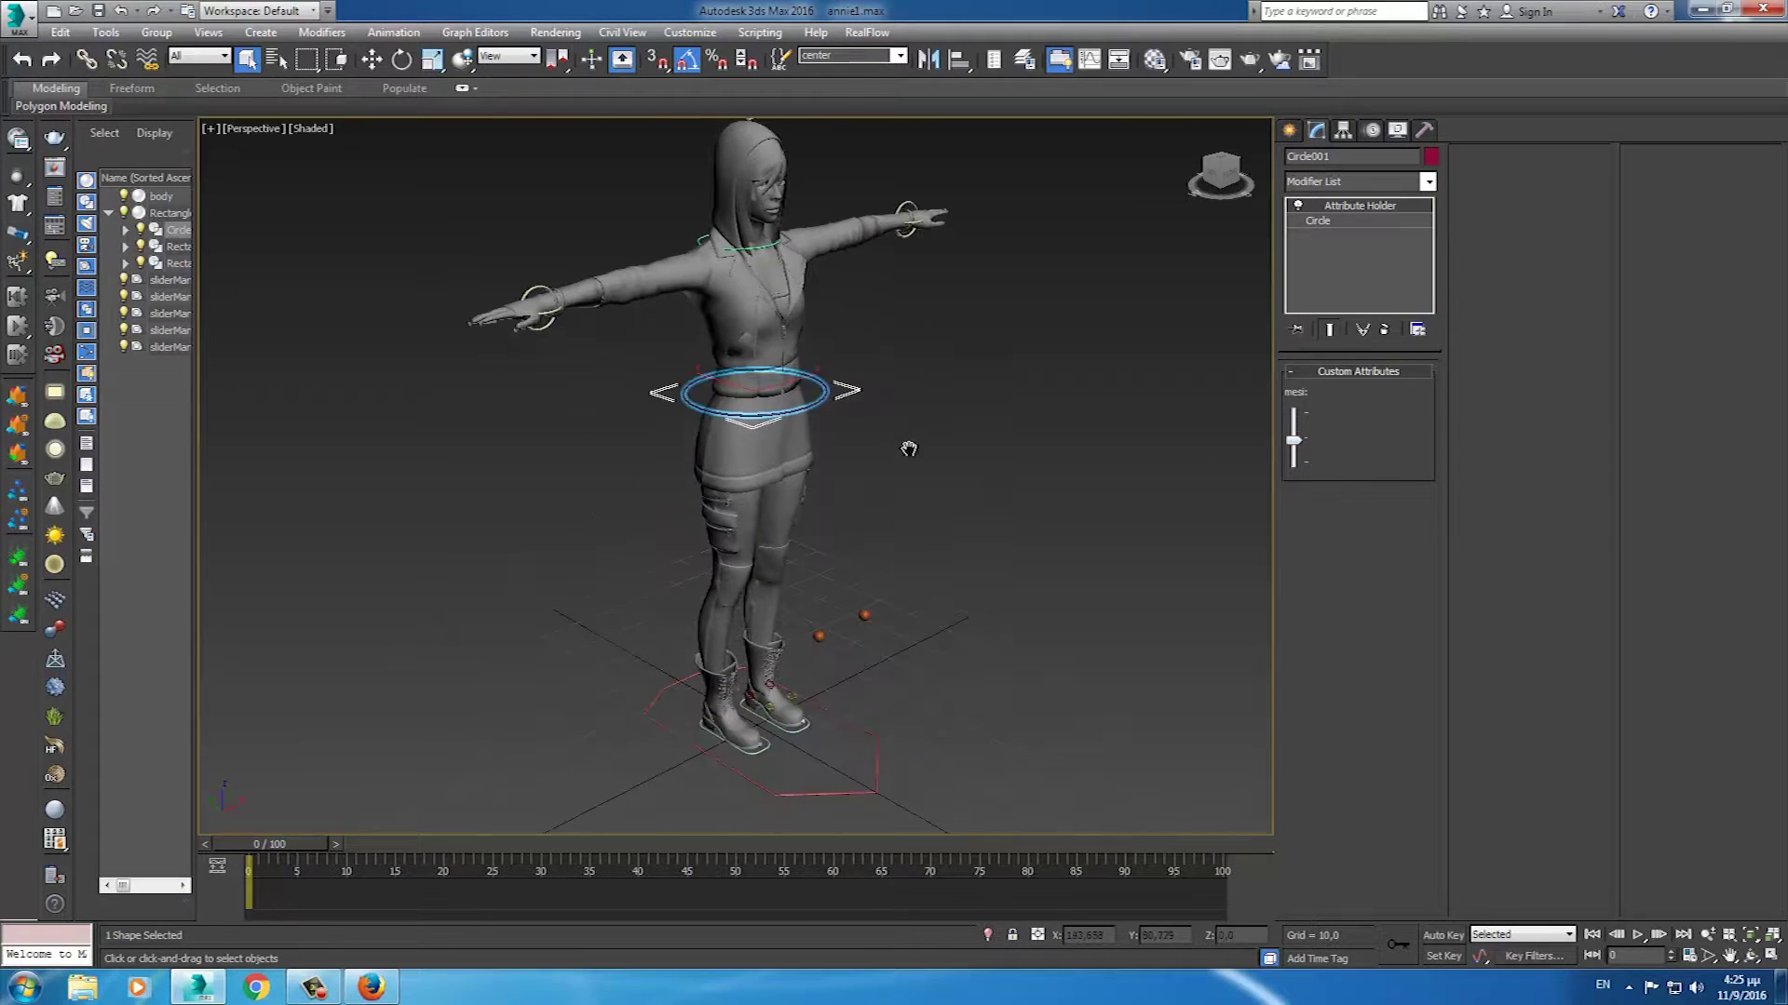
- Move foot control Rectangle002 up and back to the ground to bend the leg
click(801, 722)
key(w)
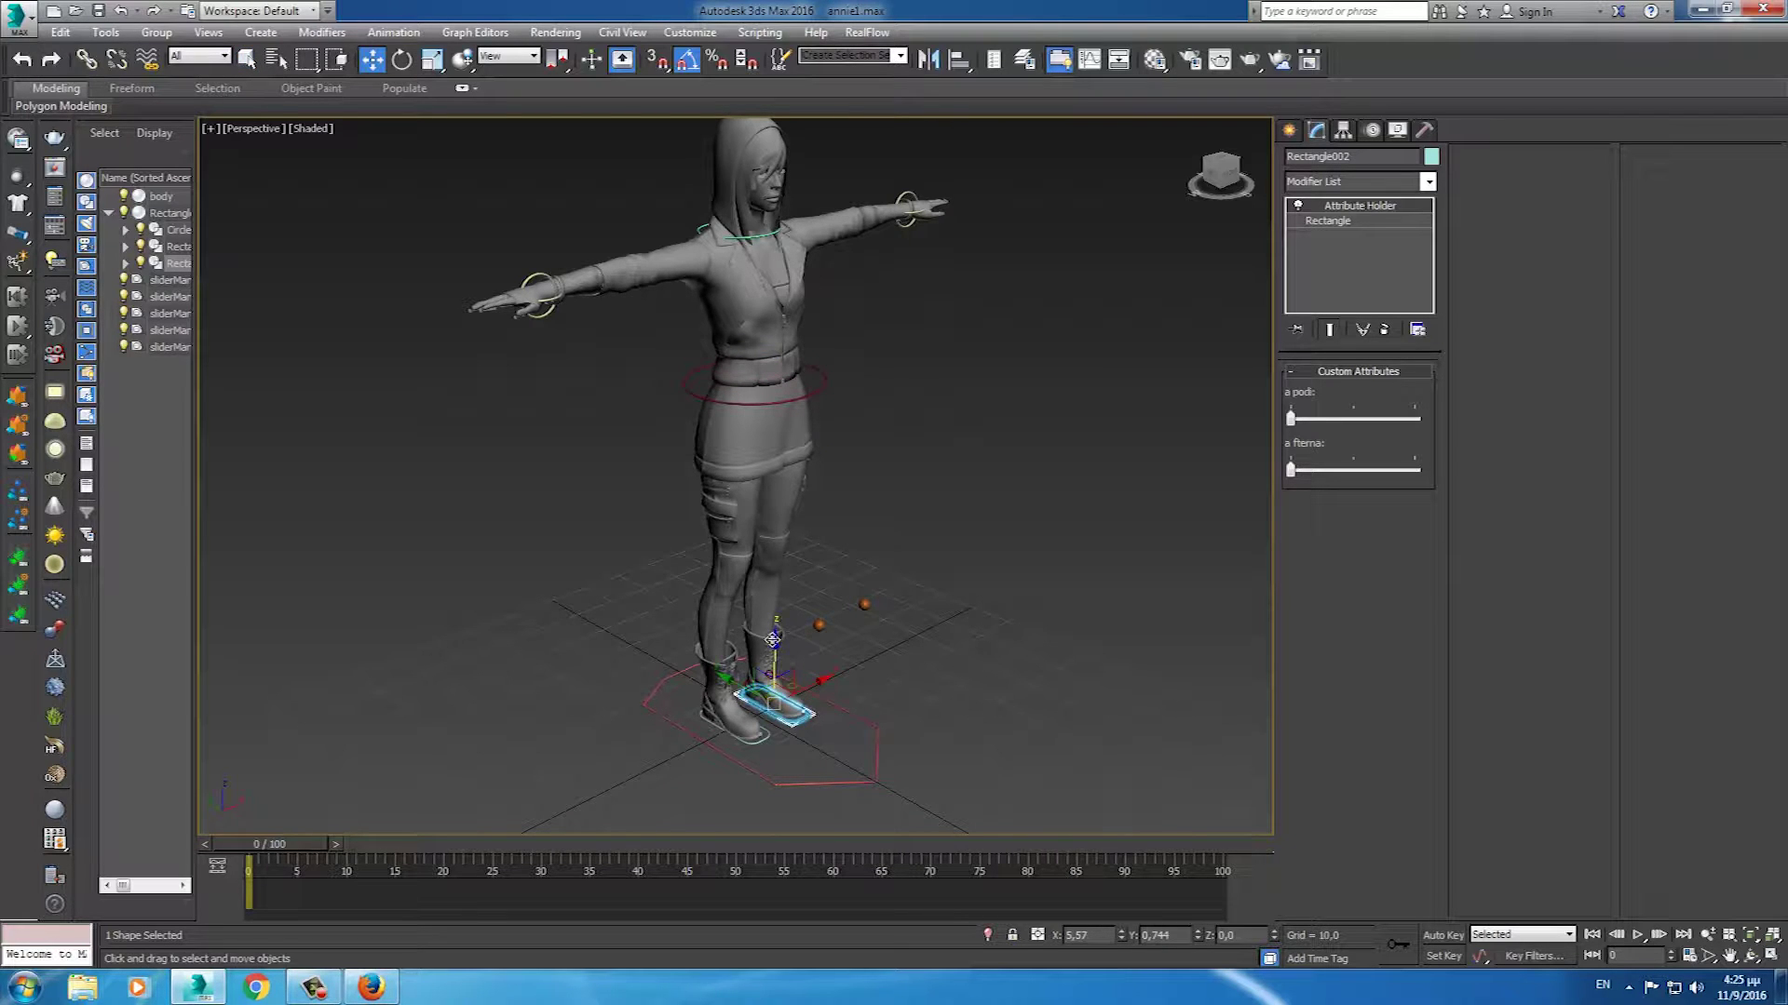
mouse_move(775, 643)
mouse_down()
mouse_move(807, 509)
mouse_move(824, 584)
mouse_up()
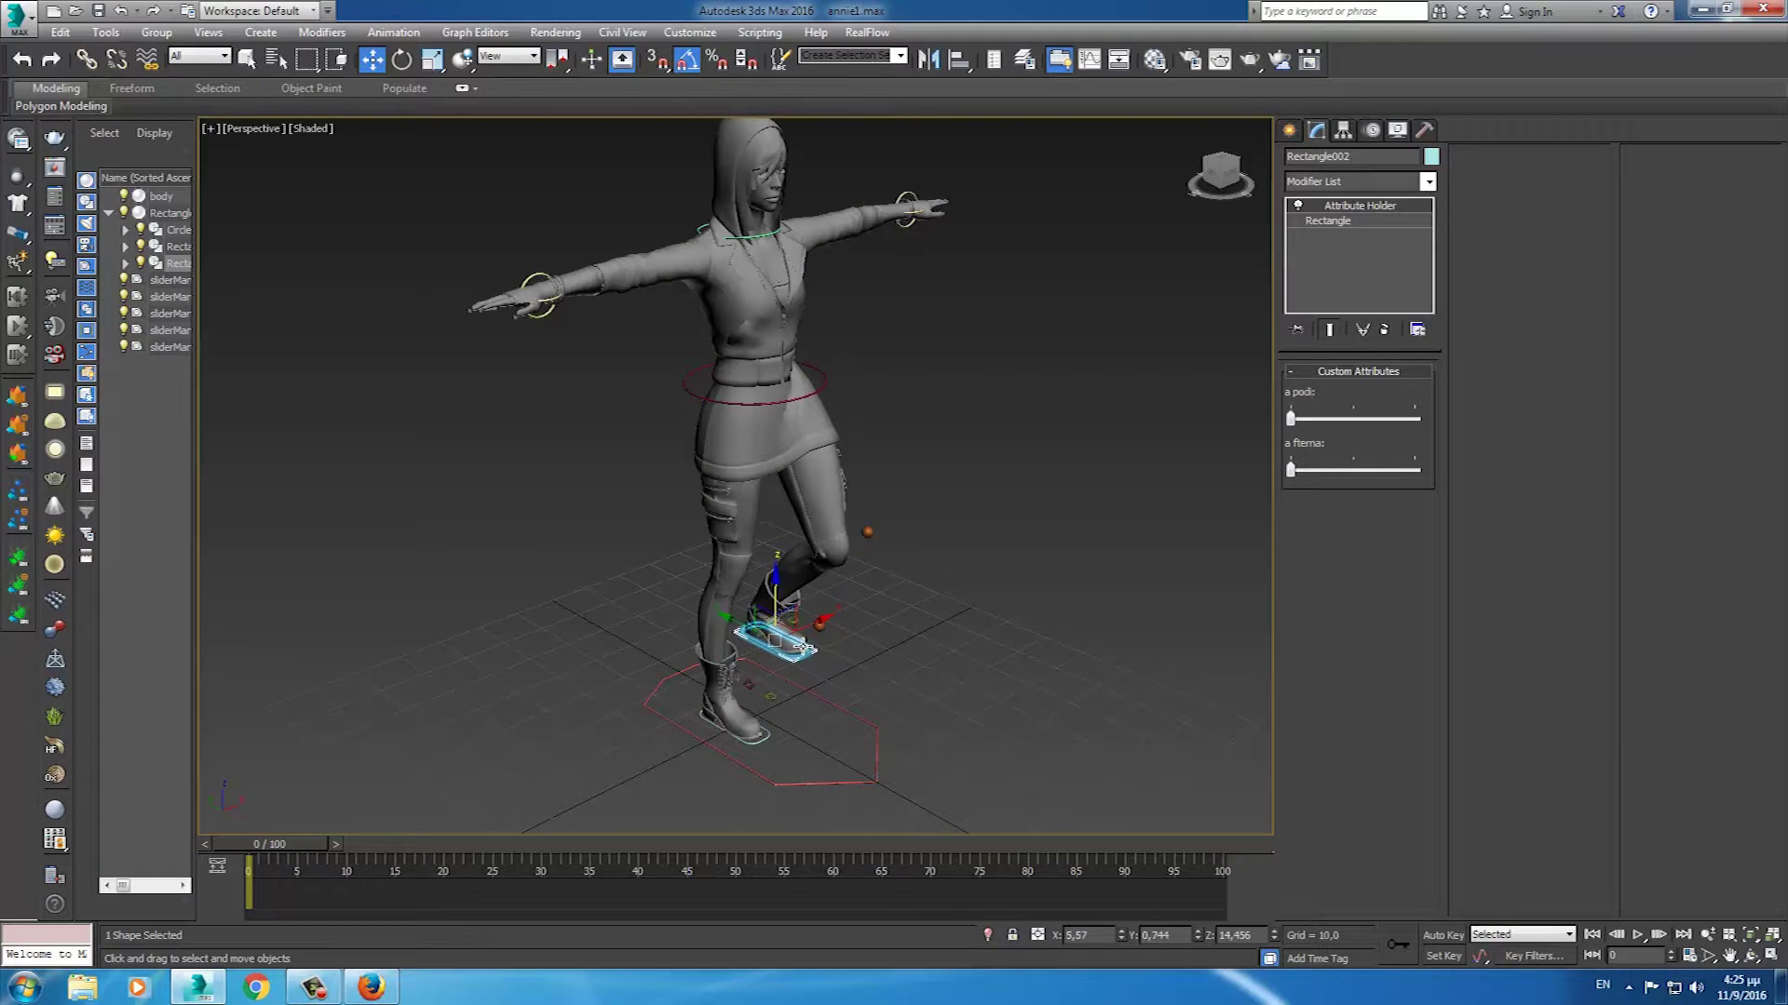
drag(759, 642, 817, 662)
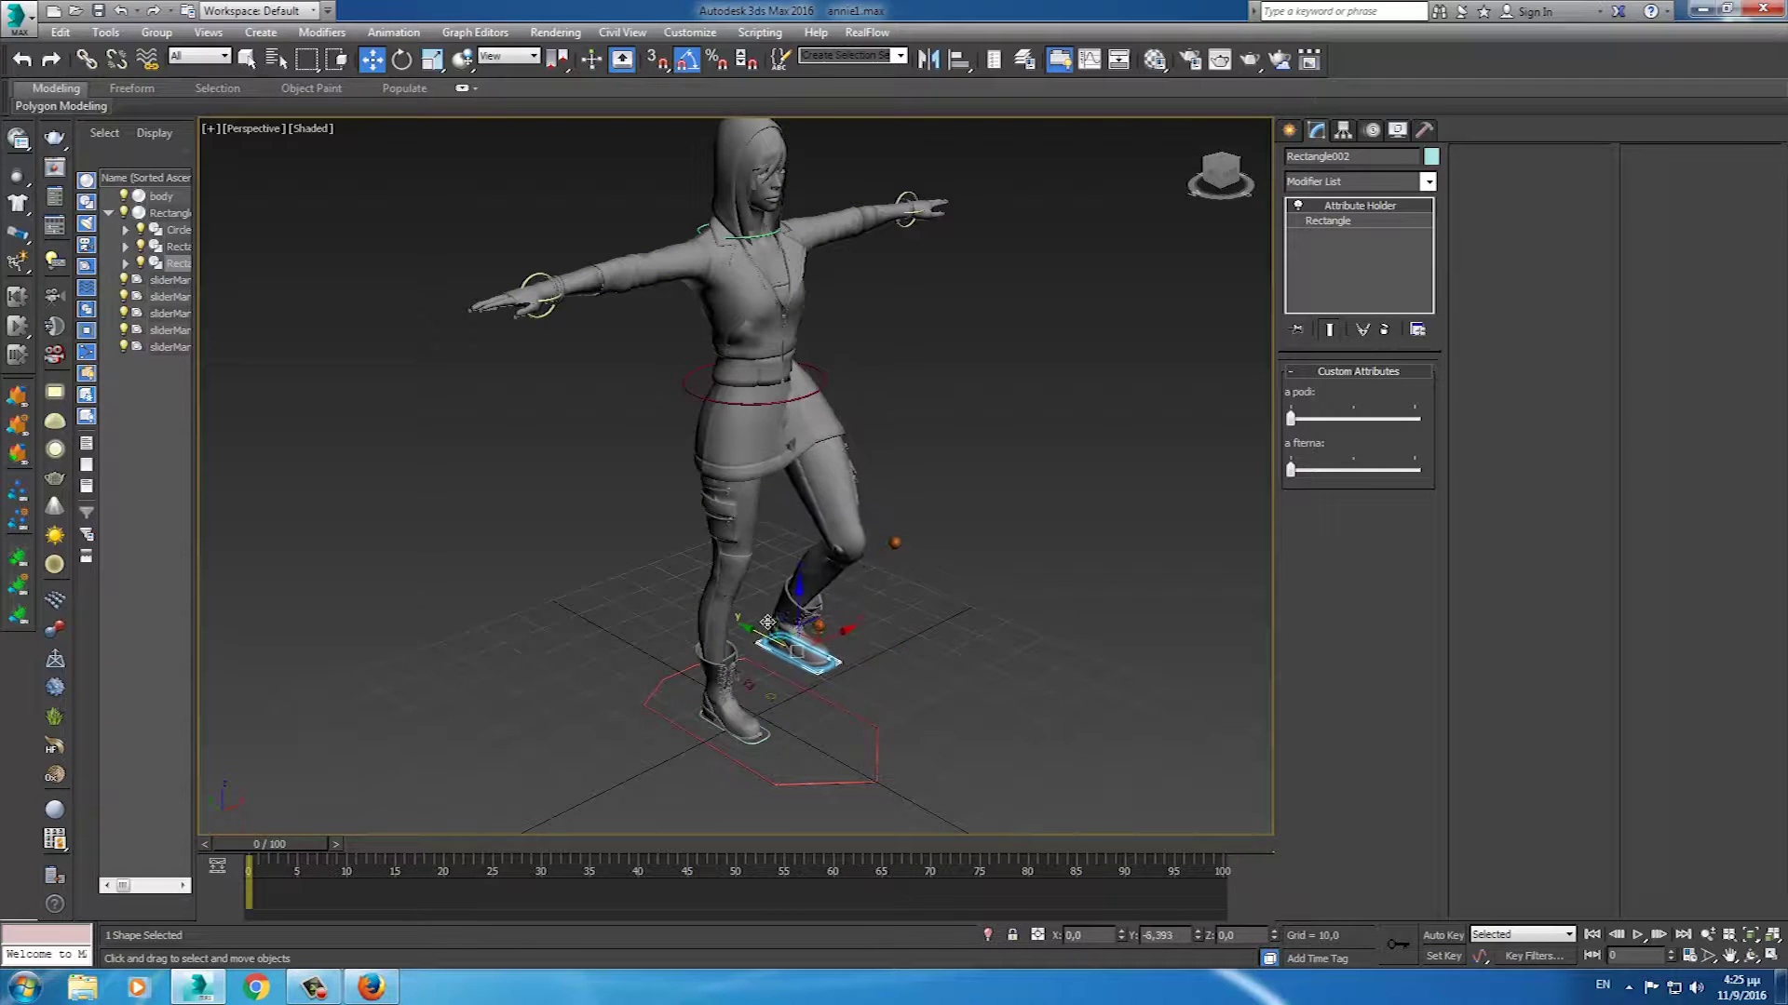
- Rotate neck control Circle002 -20° on Y, then reselect waist control Circle001
click(764, 233)
key(e)
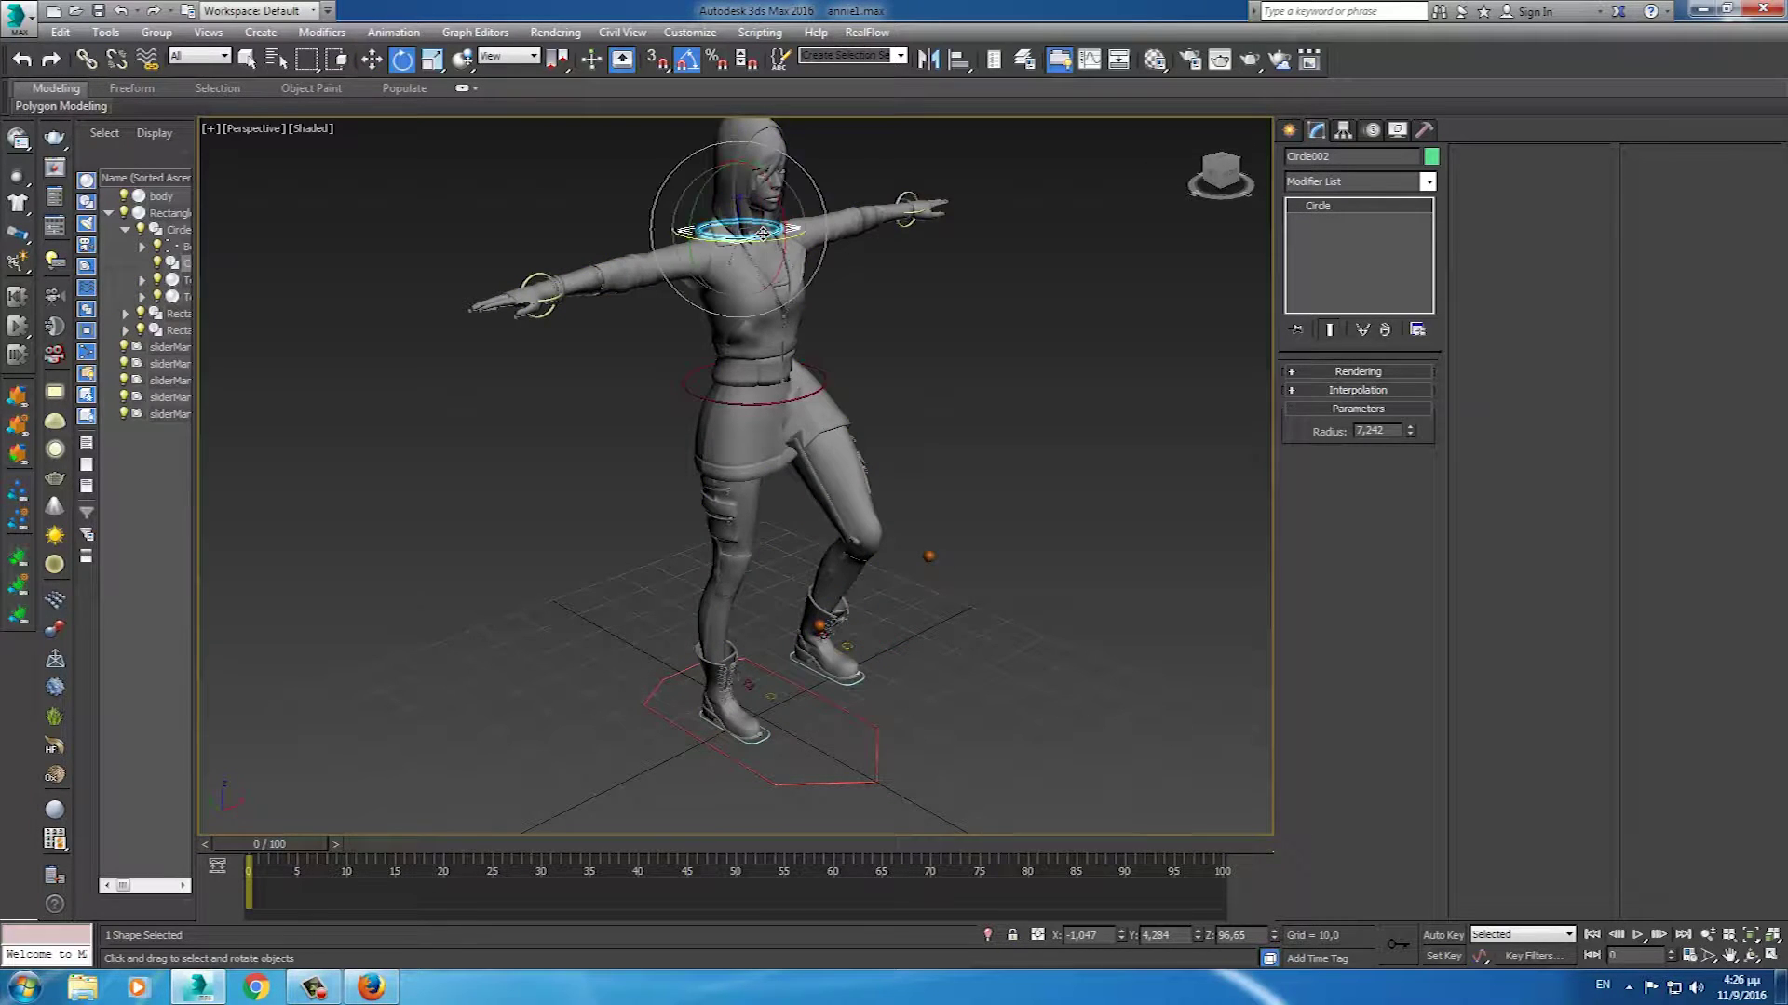
mouse_move(711, 191)
mouse_down()
mouse_move(699, 240)
mouse_move(700, 182)
mouse_up()
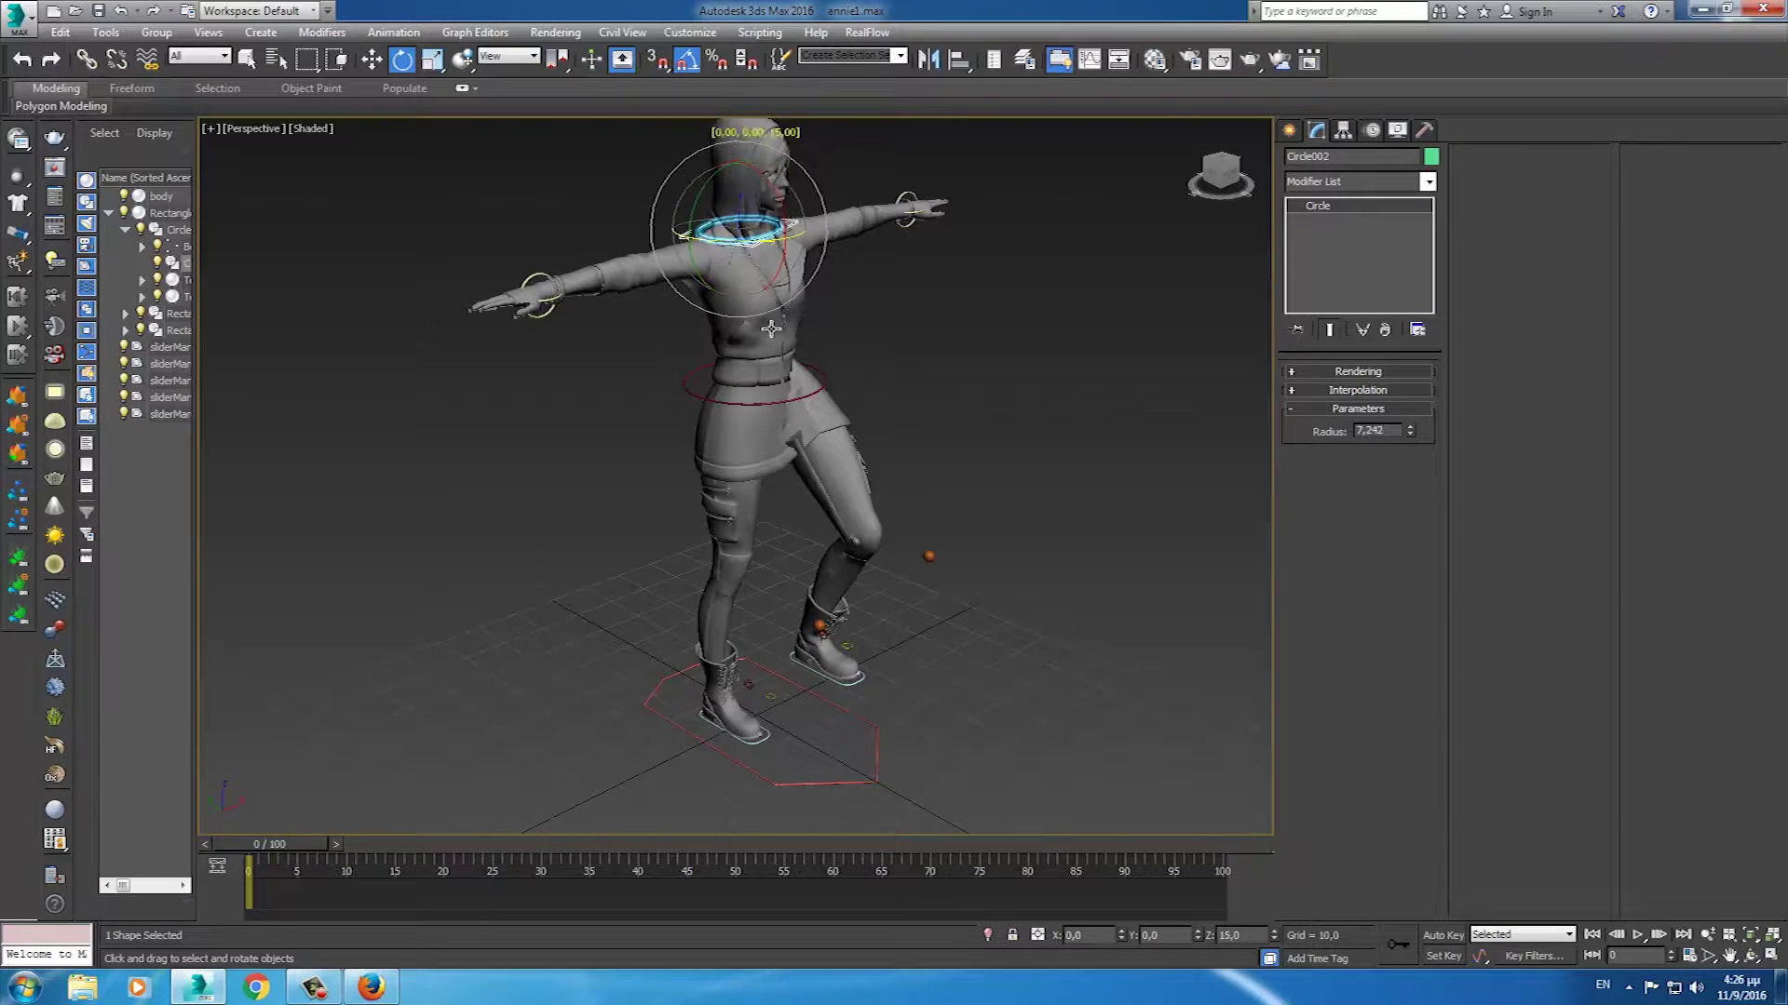
click(798, 399)
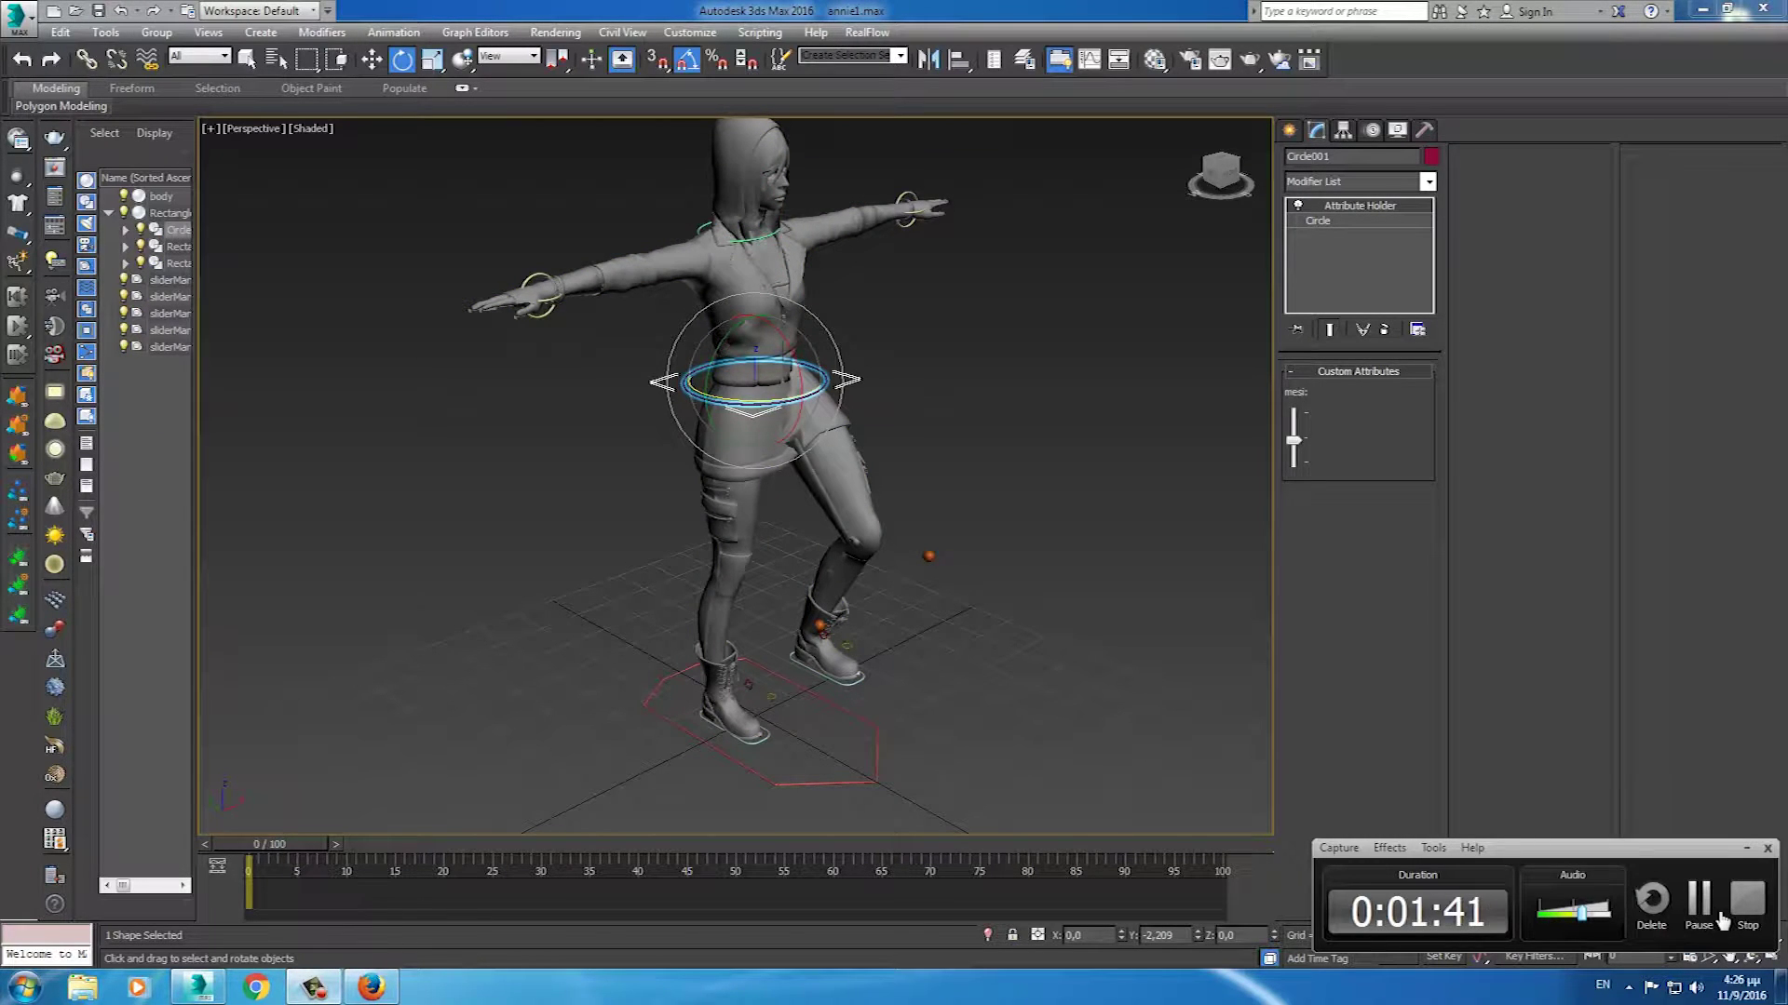
click(1709, 918)
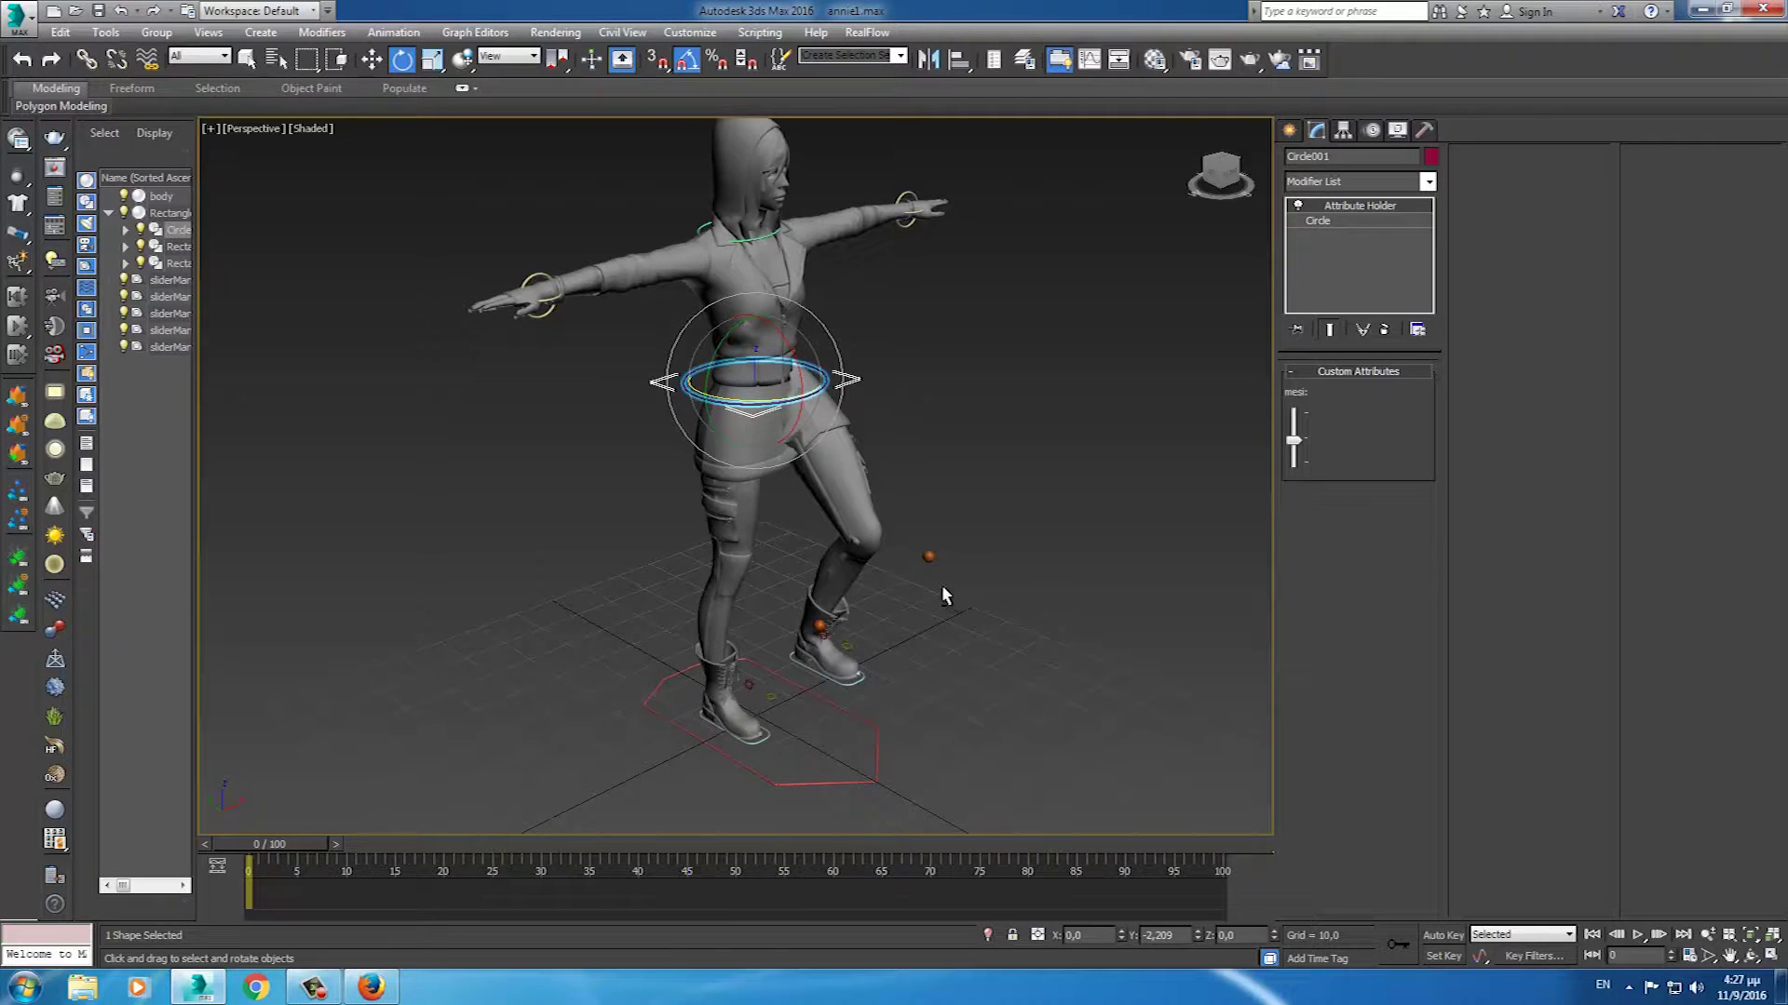
alt+middle_drag(942, 586, 1000, 563)
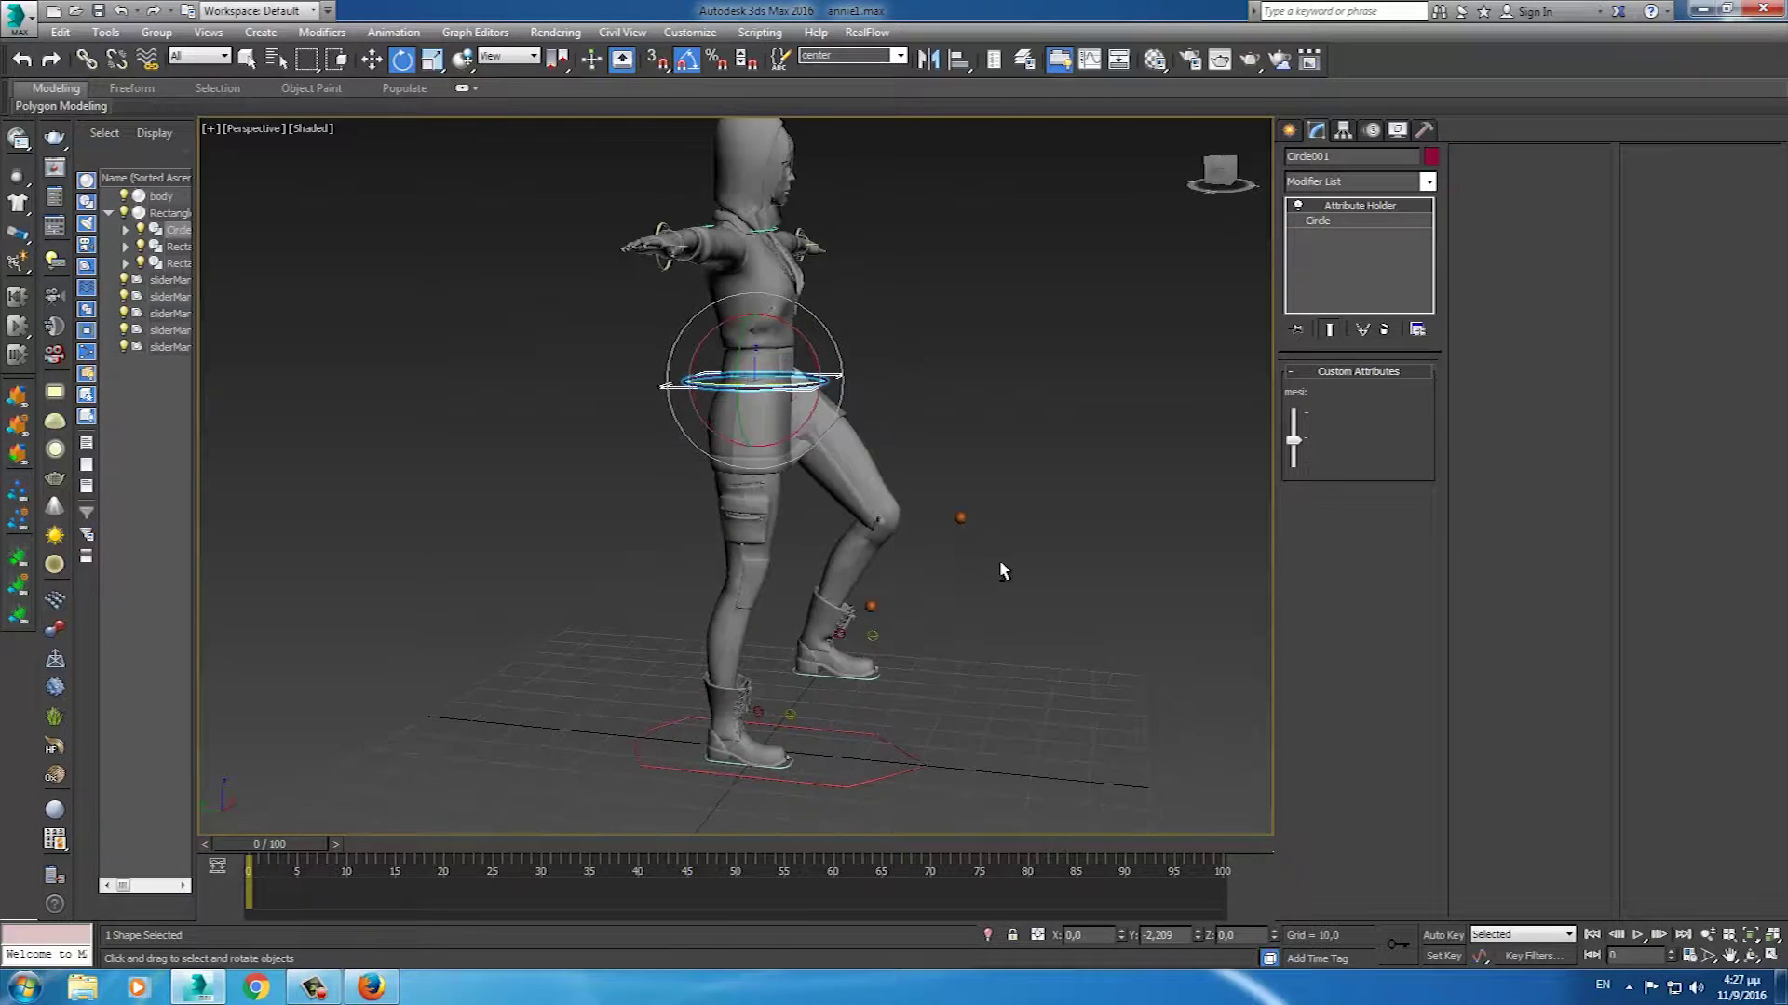
- Move the right foot rectangle forward and shift the waist circle forward on XY
key(w)
click(866, 682)
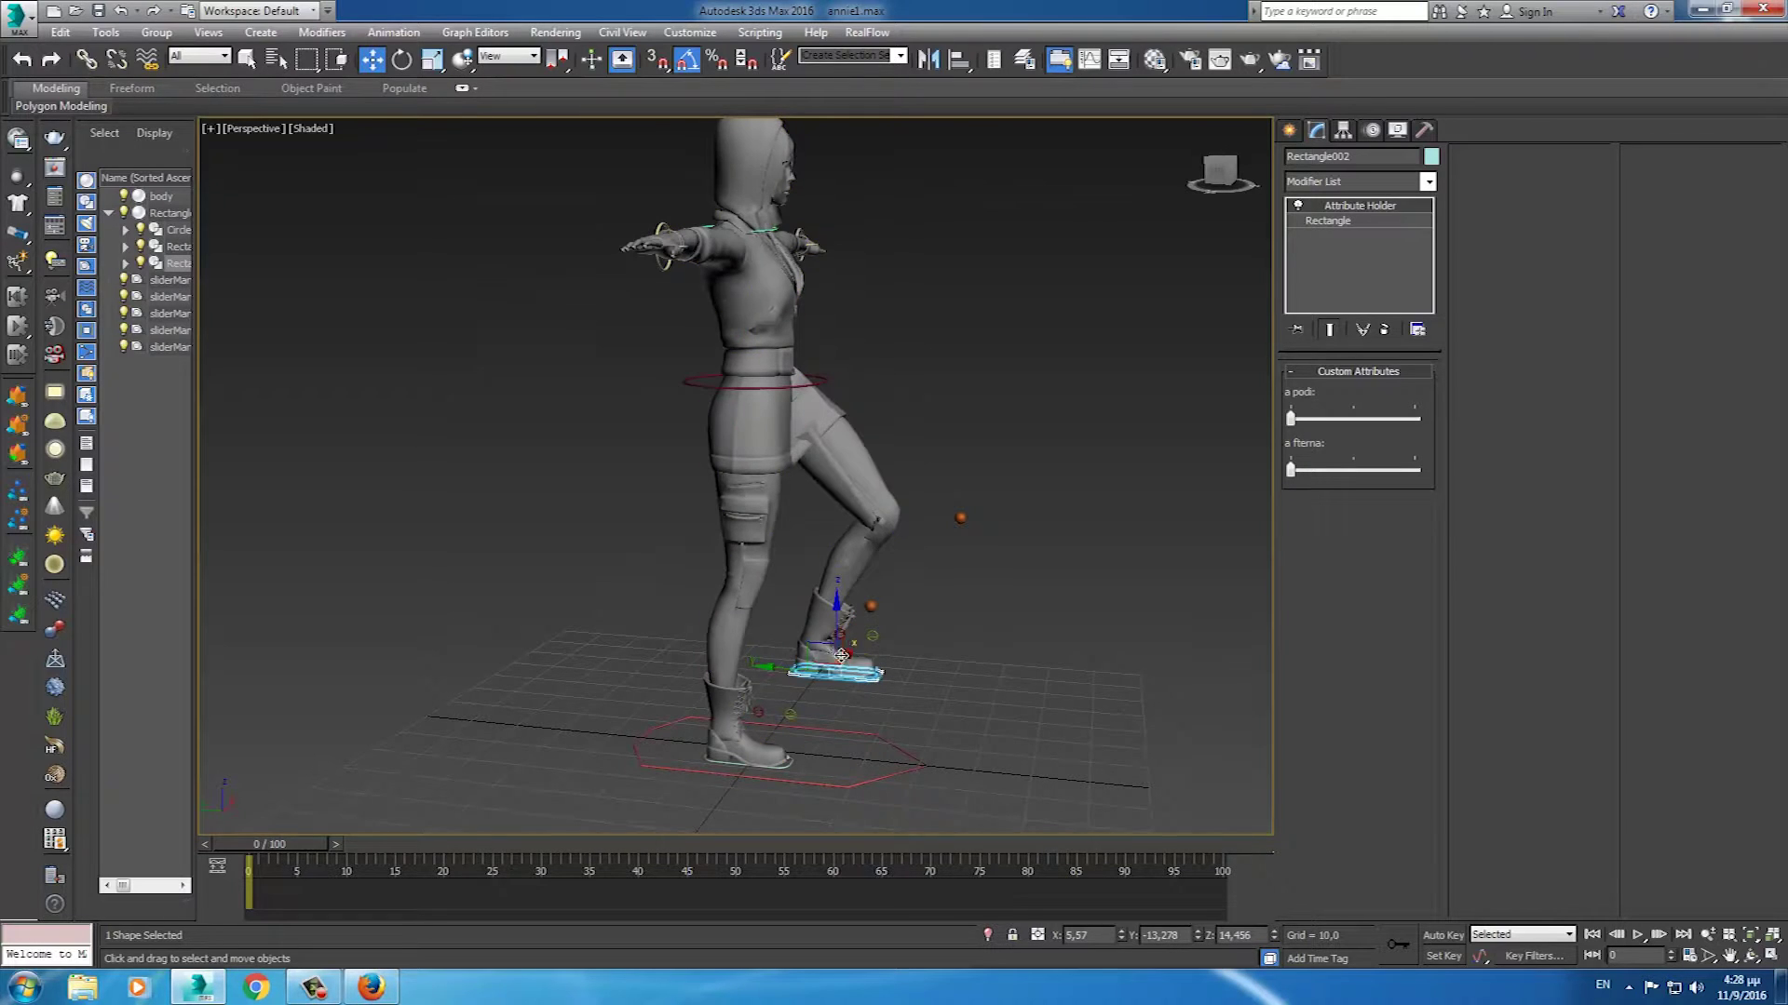
mouse_move(806, 685)
mouse_down()
mouse_move(889, 693)
mouse_move(912, 737)
mouse_up()
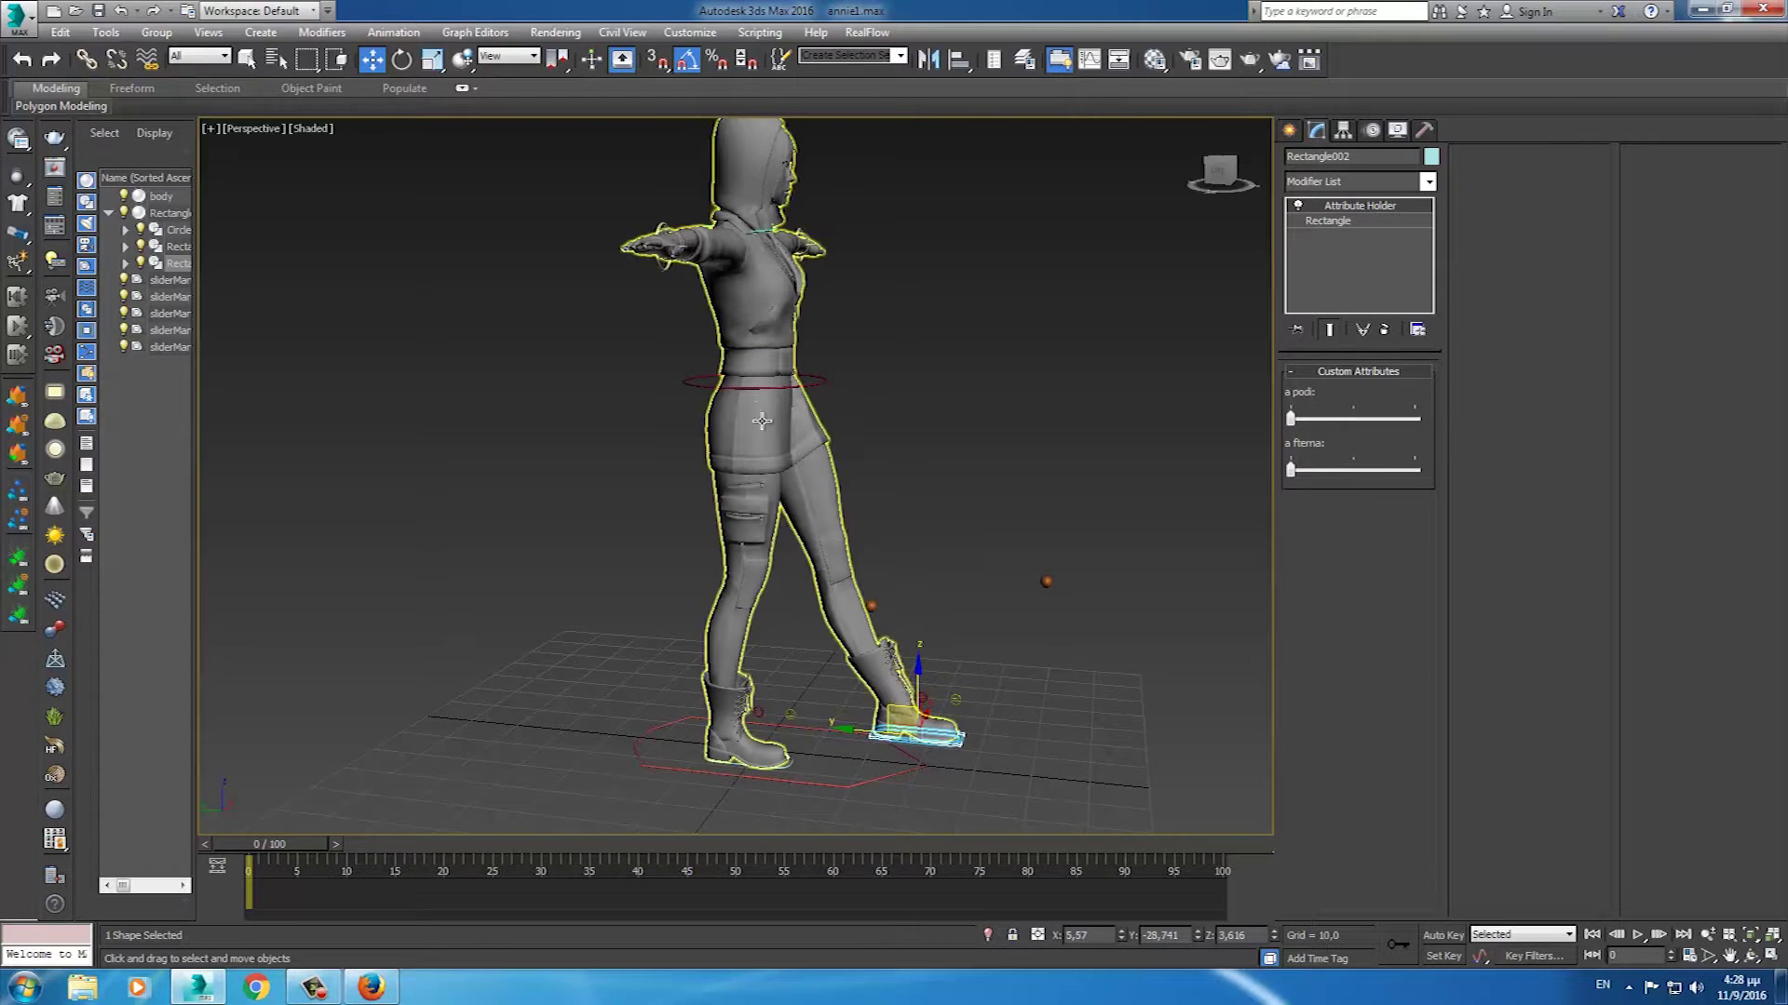
click(703, 388)
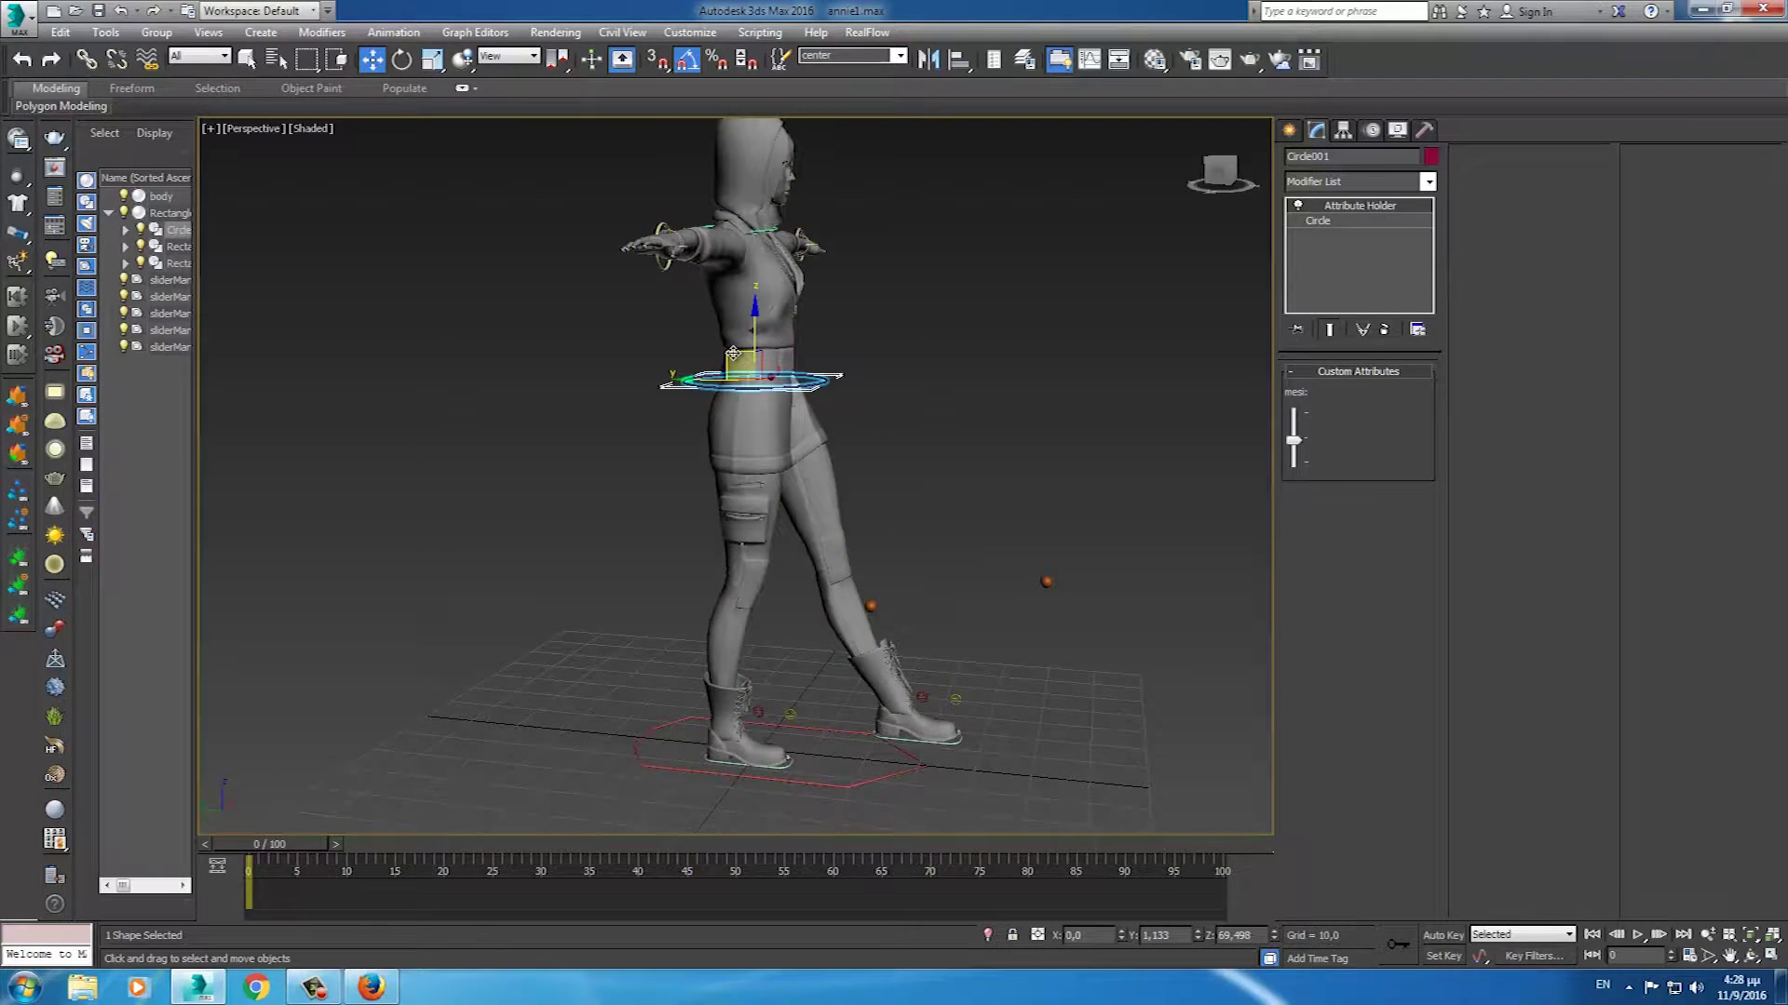
drag(733, 353, 779, 404)
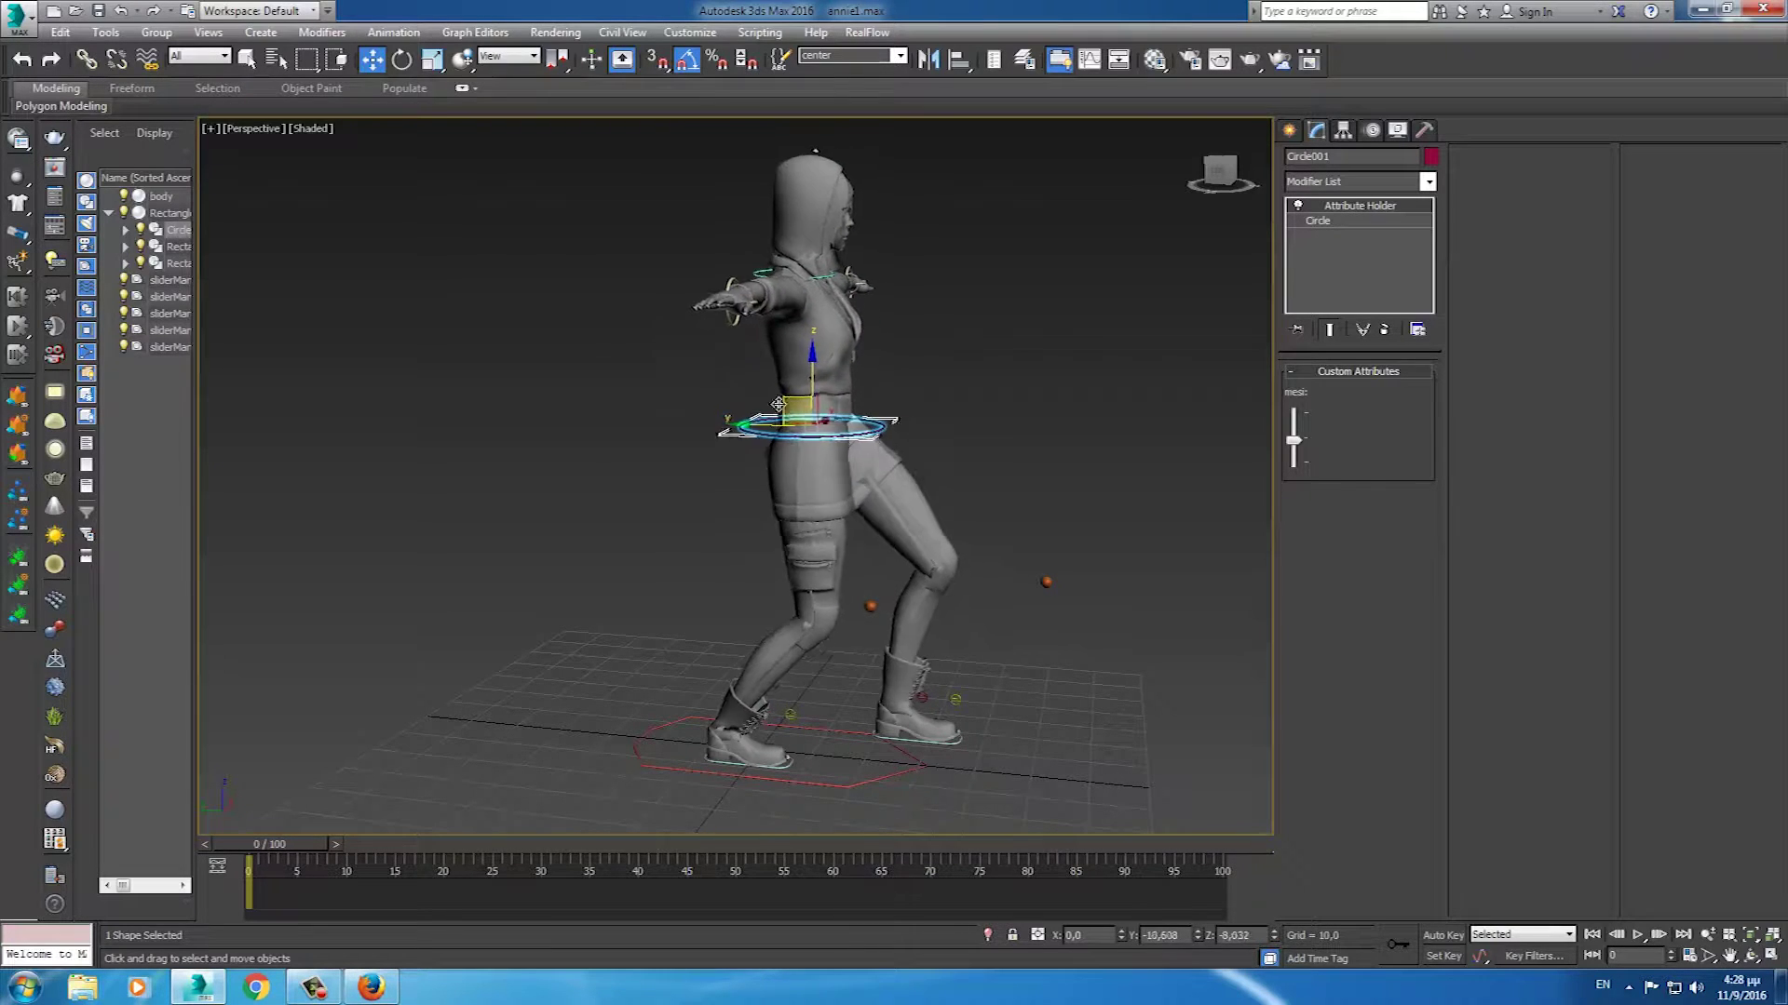
mouse_move(779, 404)
mouse_down()
mouse_move(851, 403)
mouse_move(846, 421)
mouse_up()
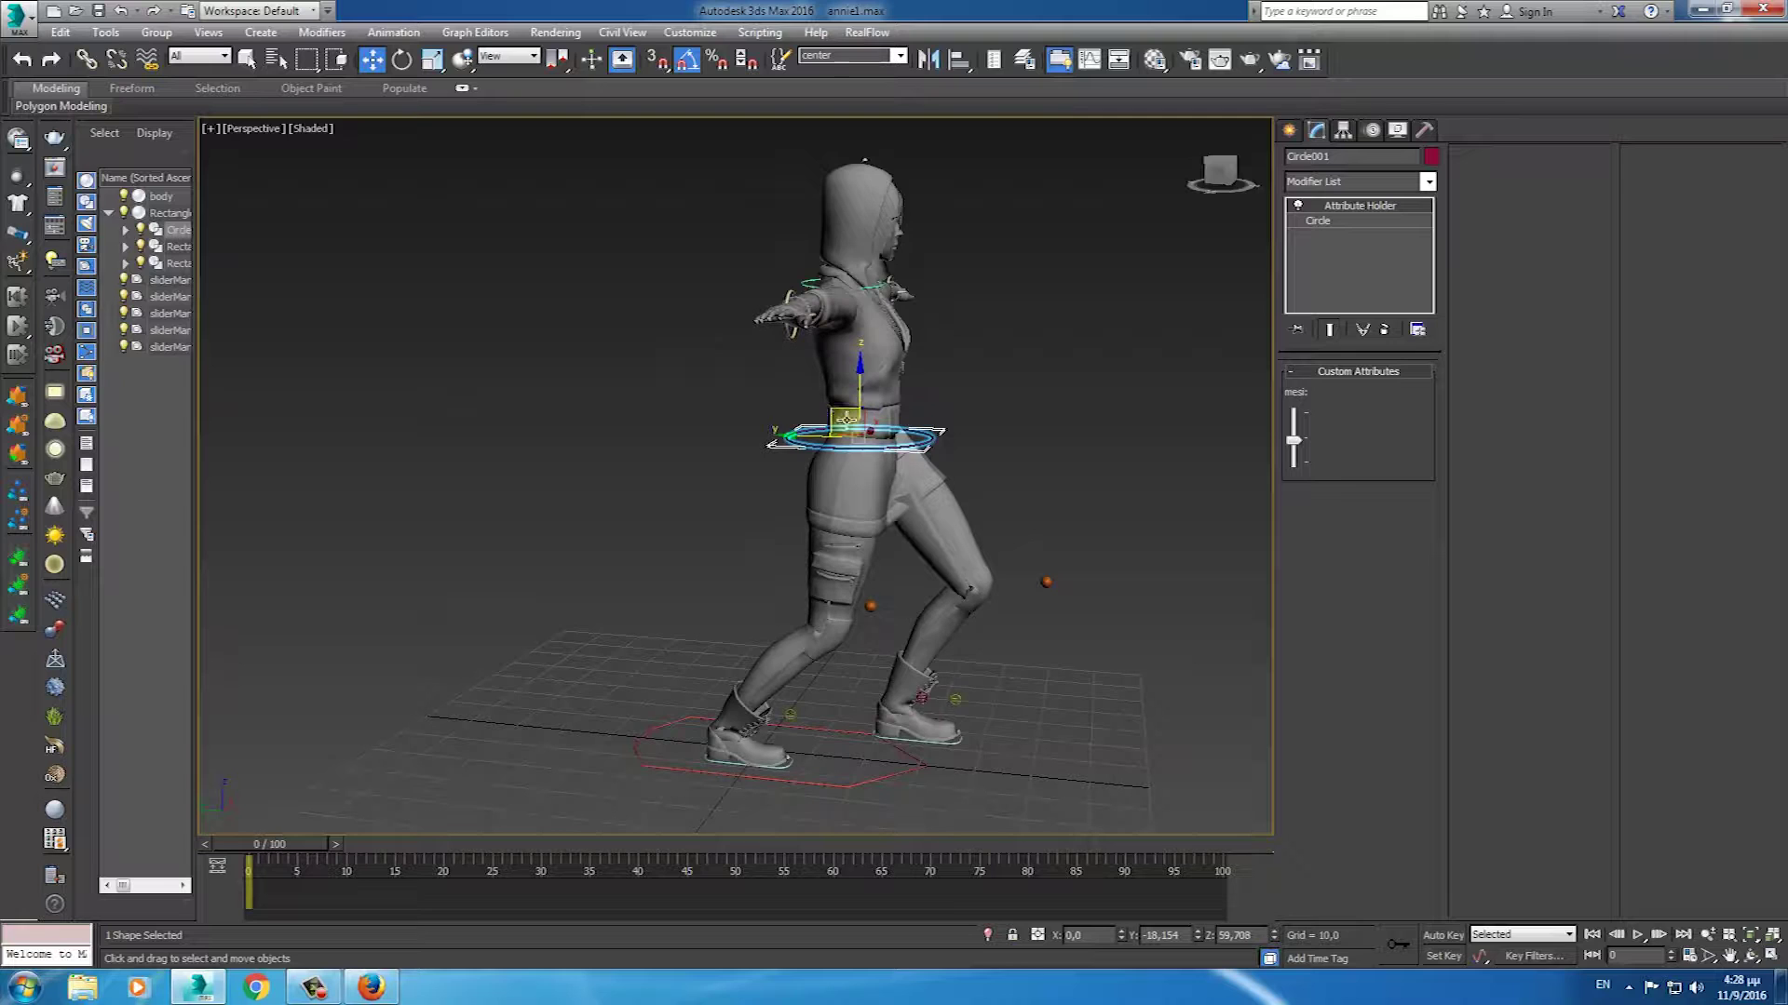
- Lower the right arm by dragging wrist ring Torus007 down
mouse_move(1018, 633)
alt+middle_down()
mouse_move(933, 640)
mouse_move(950, 642)
alt+middle_up()
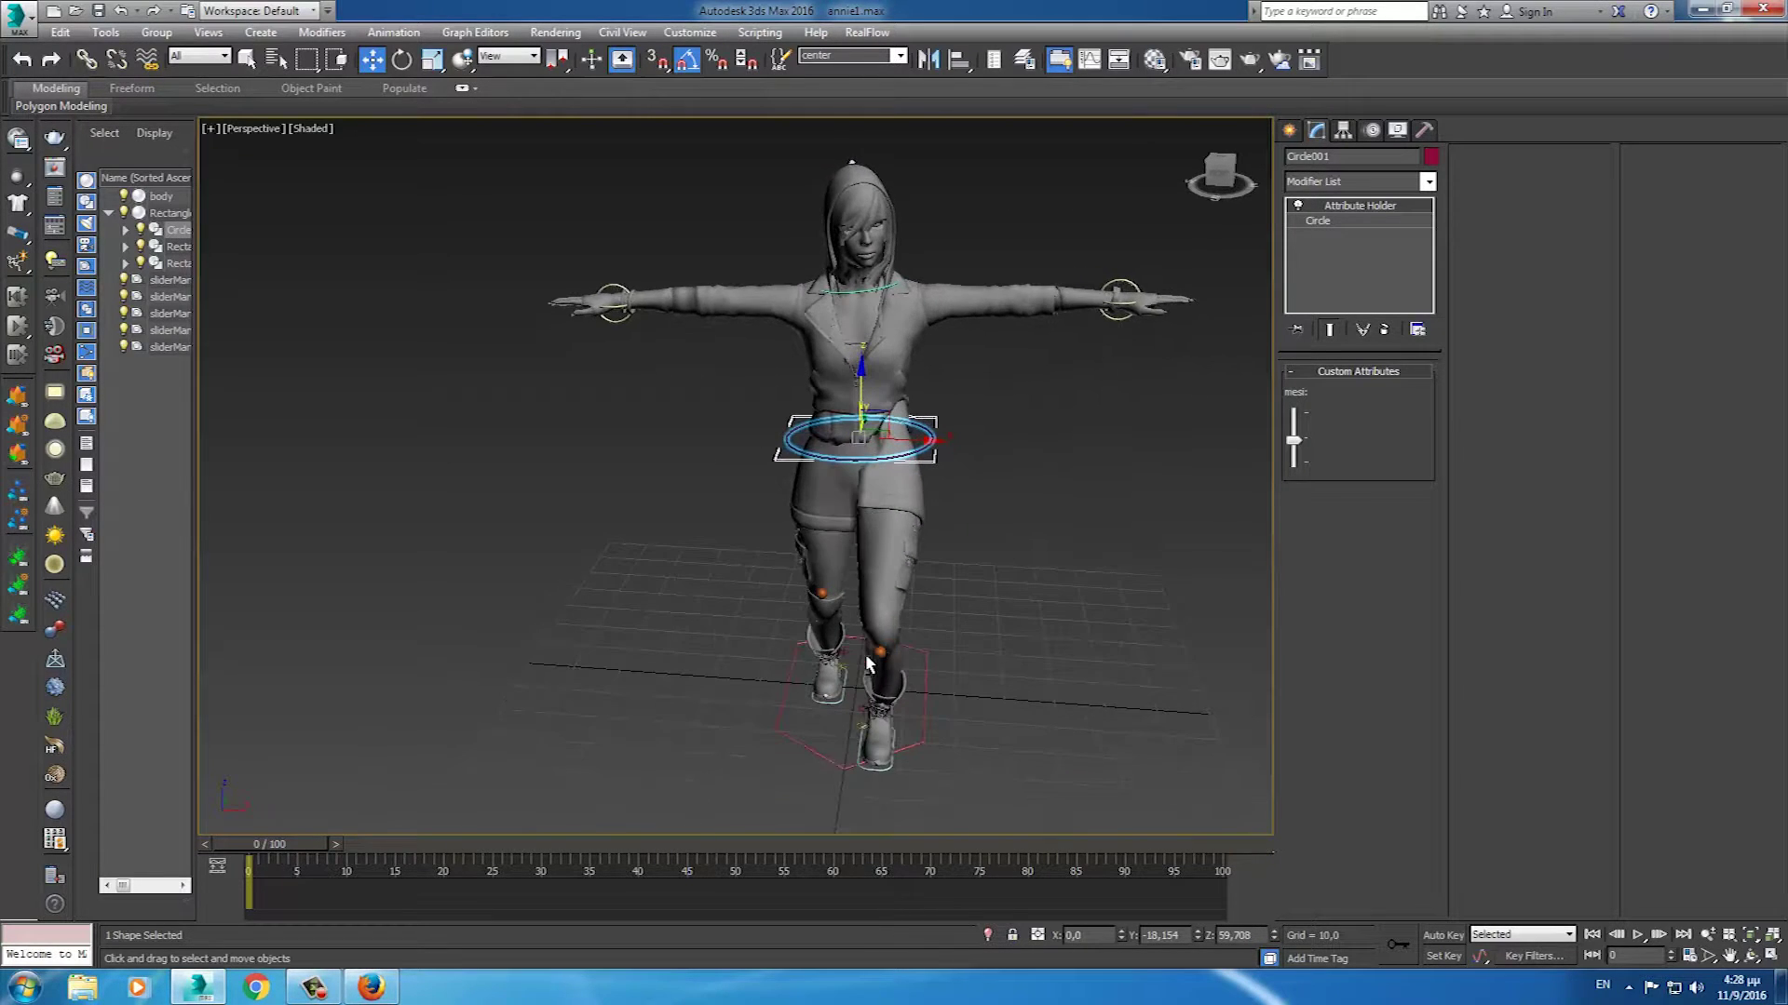
click(1114, 284)
mouse_move(1160, 279)
mouse_down()
mouse_move(1000, 418)
mouse_move(1042, 404)
mouse_up()
mouse_move(987, 549)
alt+middle_down()
mouse_move(926, 545)
mouse_move(1090, 528)
alt+middle_up()
click(1093, 639)
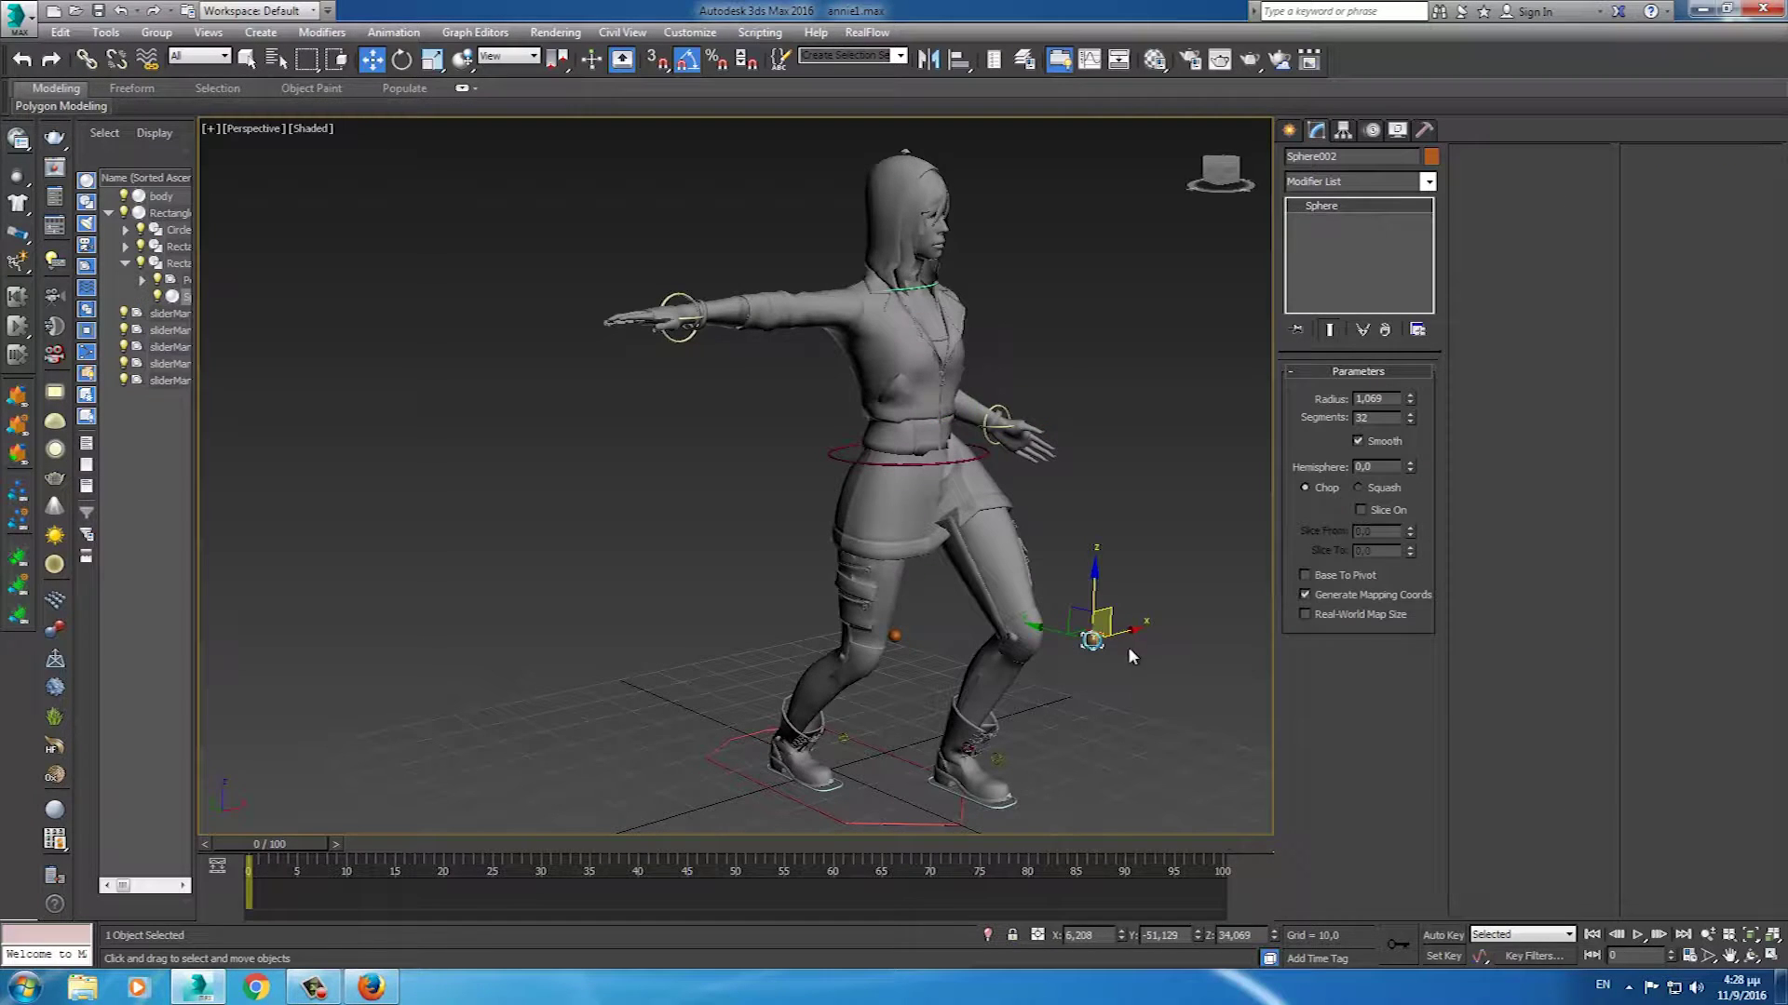
- Move knee control Sphere002 to bend the leg, then enable Edit Envelopes on body's Skin
mouse_move(1114, 625)
mouse_down()
mouse_move(1214, 601)
mouse_move(968, 642)
mouse_move(1178, 591)
mouse_move(1160, 622)
mouse_up()
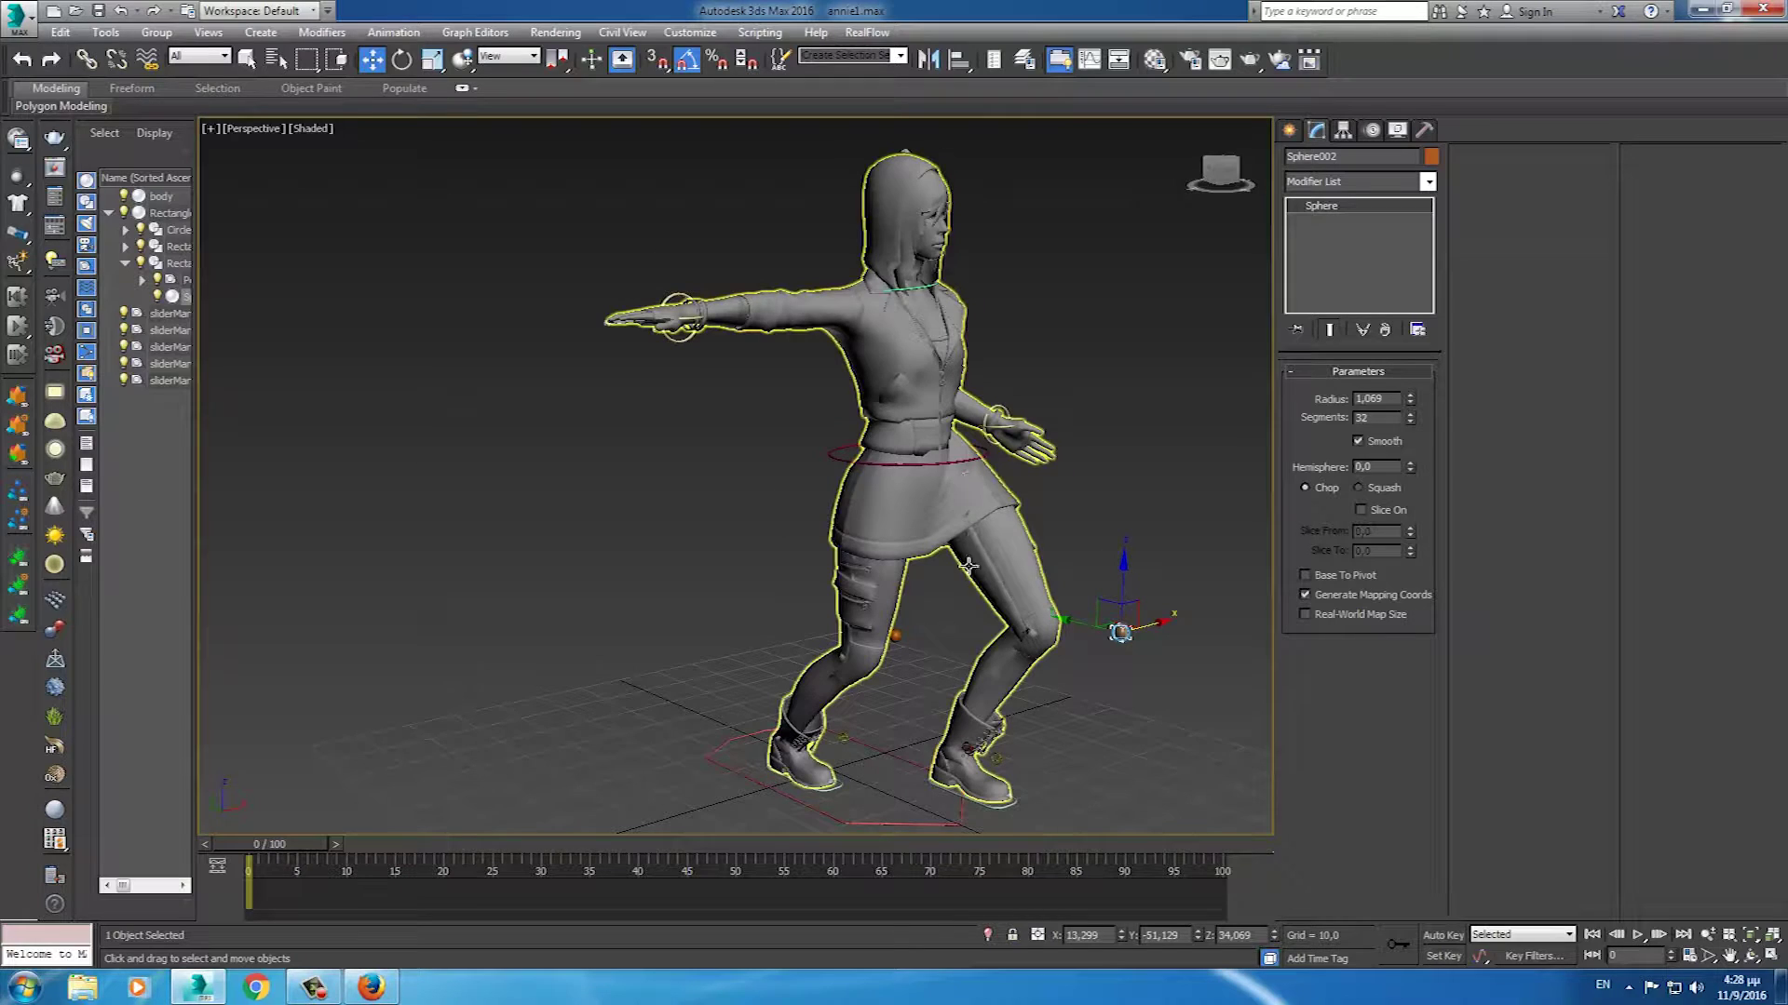
alt+middle_drag(1021, 603, 1005, 613)
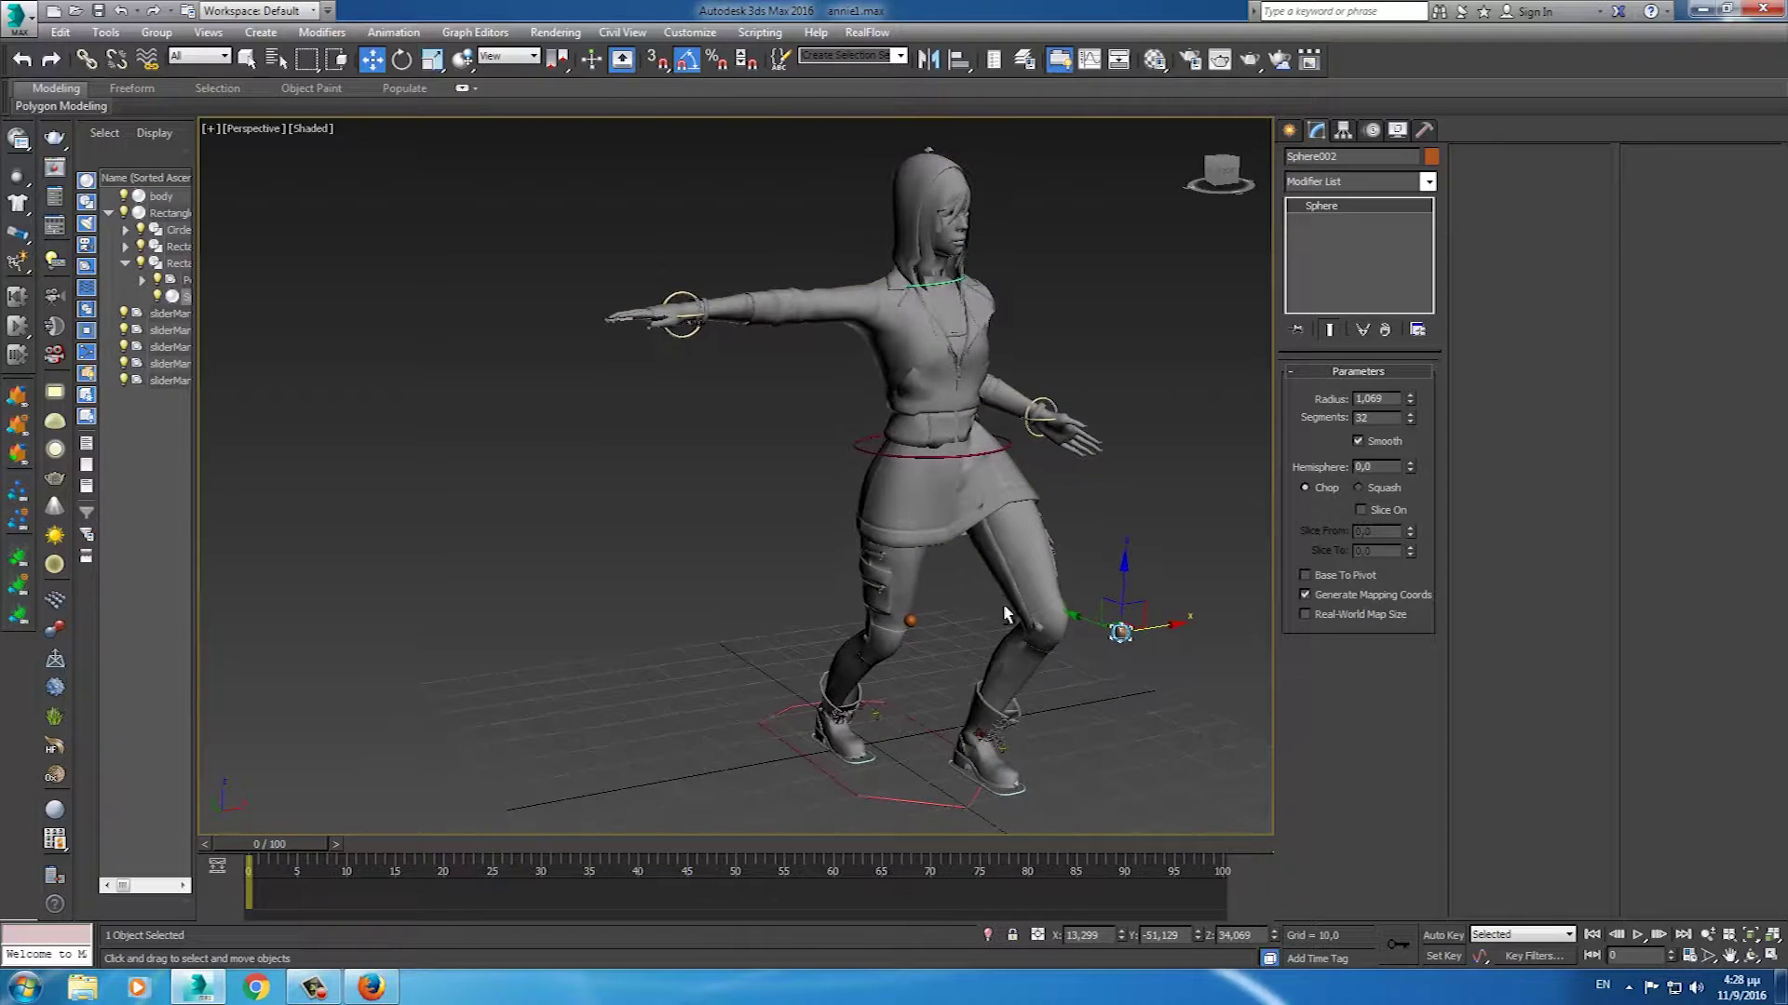
click(925, 488)
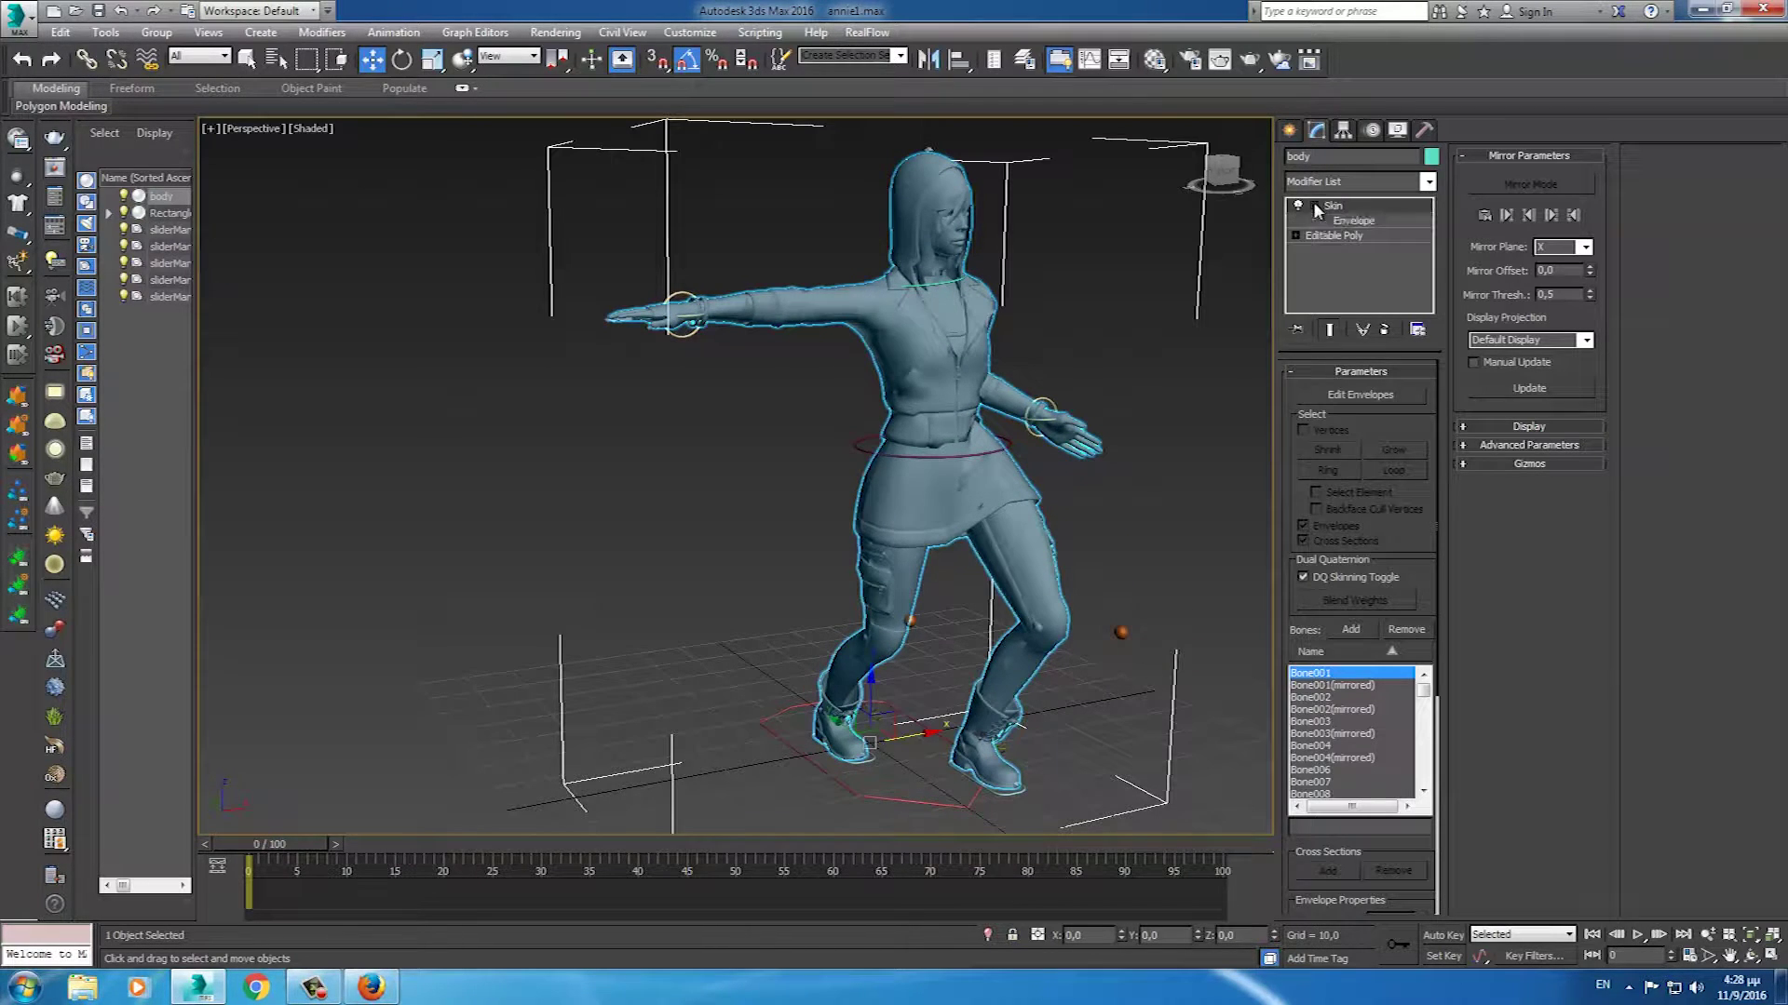
click(1351, 221)
mouse_move(1119, 601)
alt+middle_down()
mouse_move(1069, 622)
mouse_move(1184, 595)
alt+middle_up()
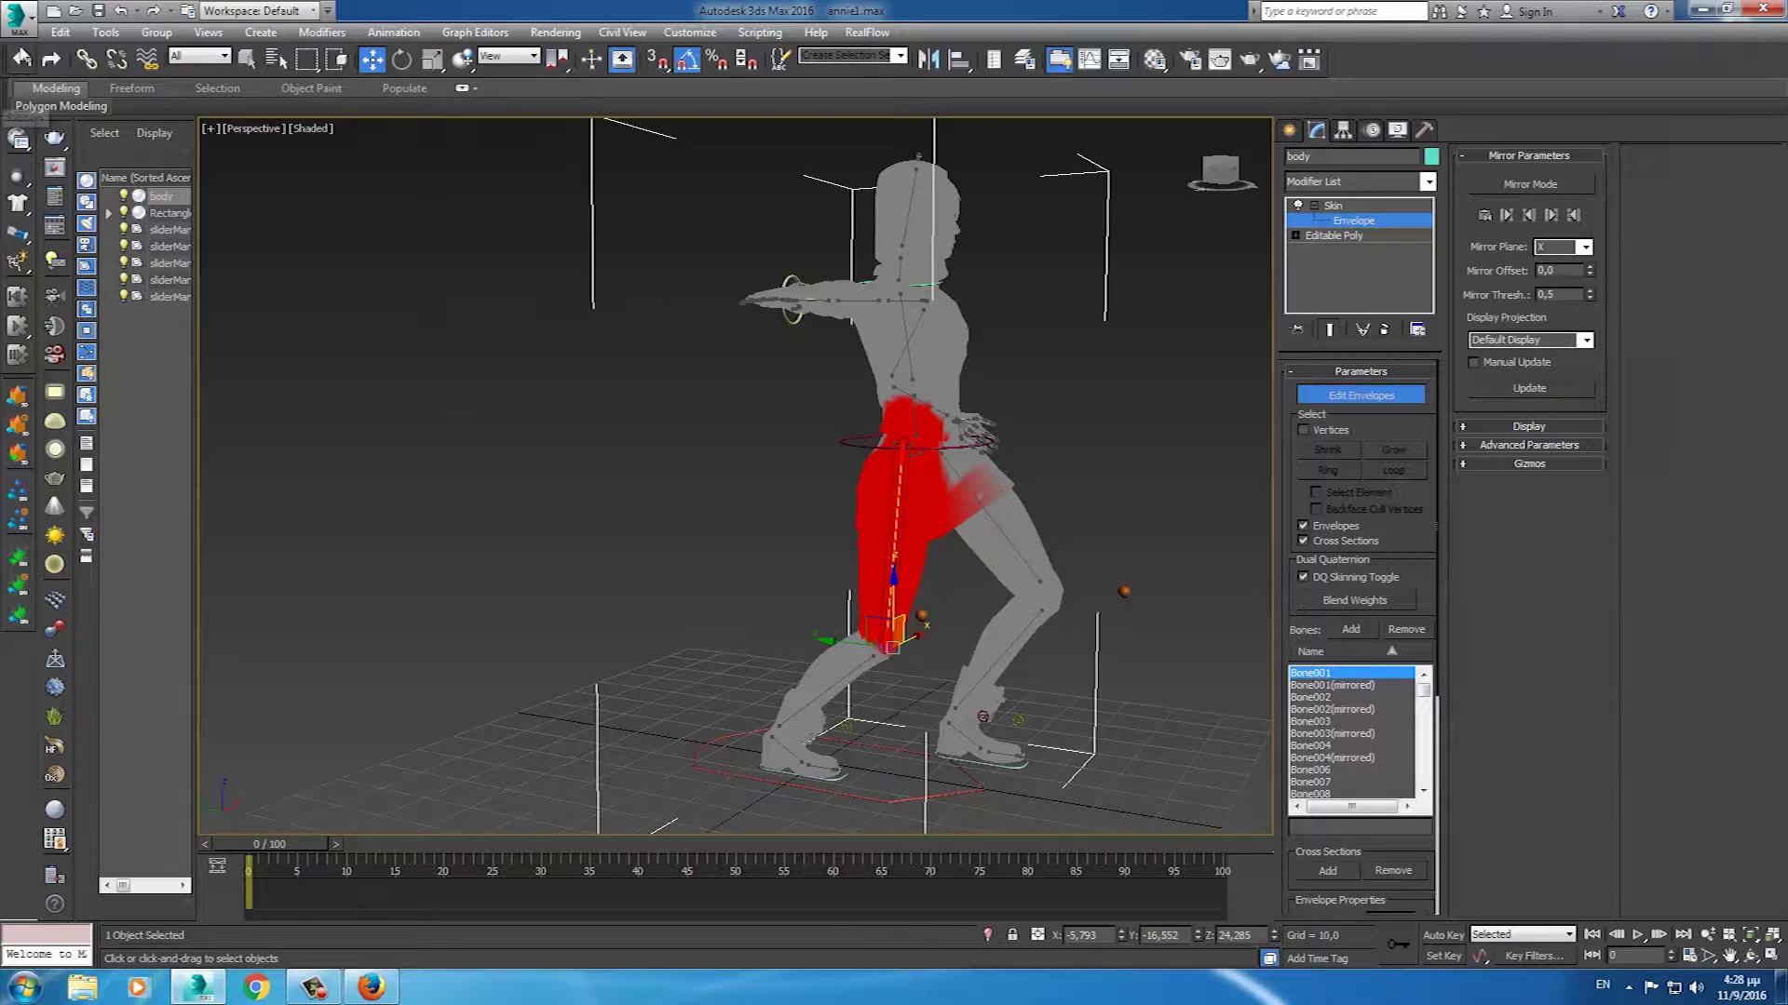
click(28, 35)
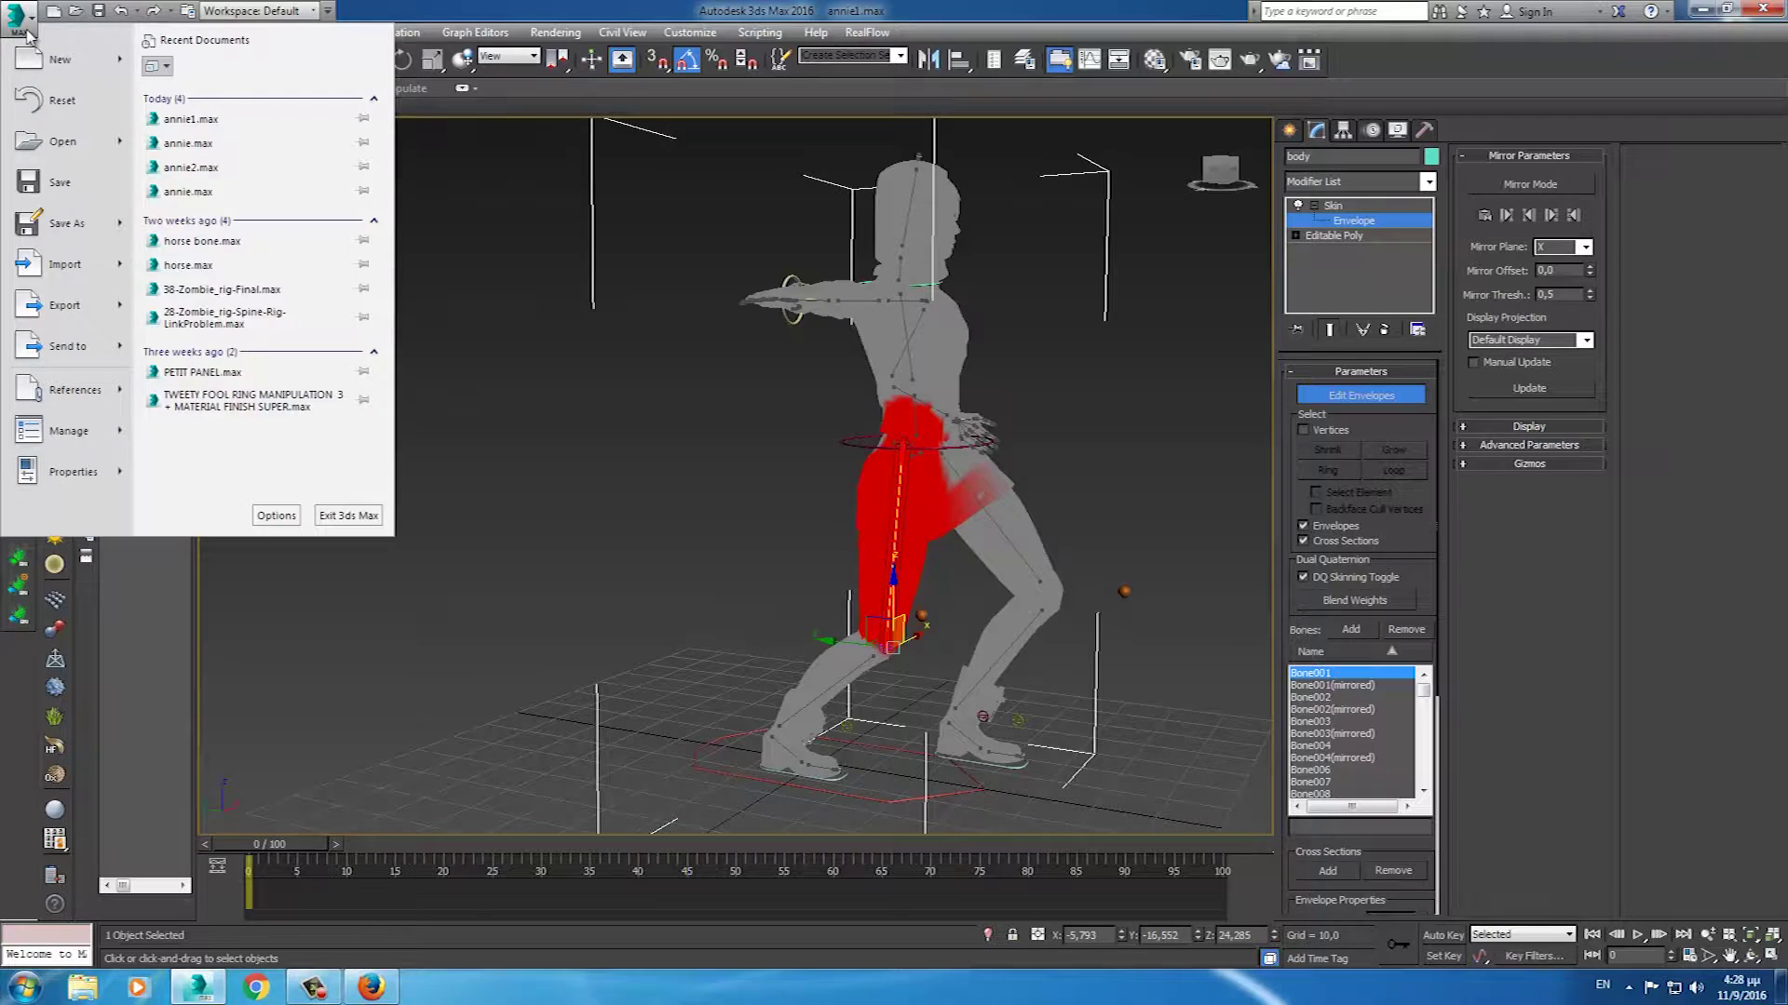
- Reset 3ds Max with Don't Save, then choose Open from the application menu
click(78, 103)
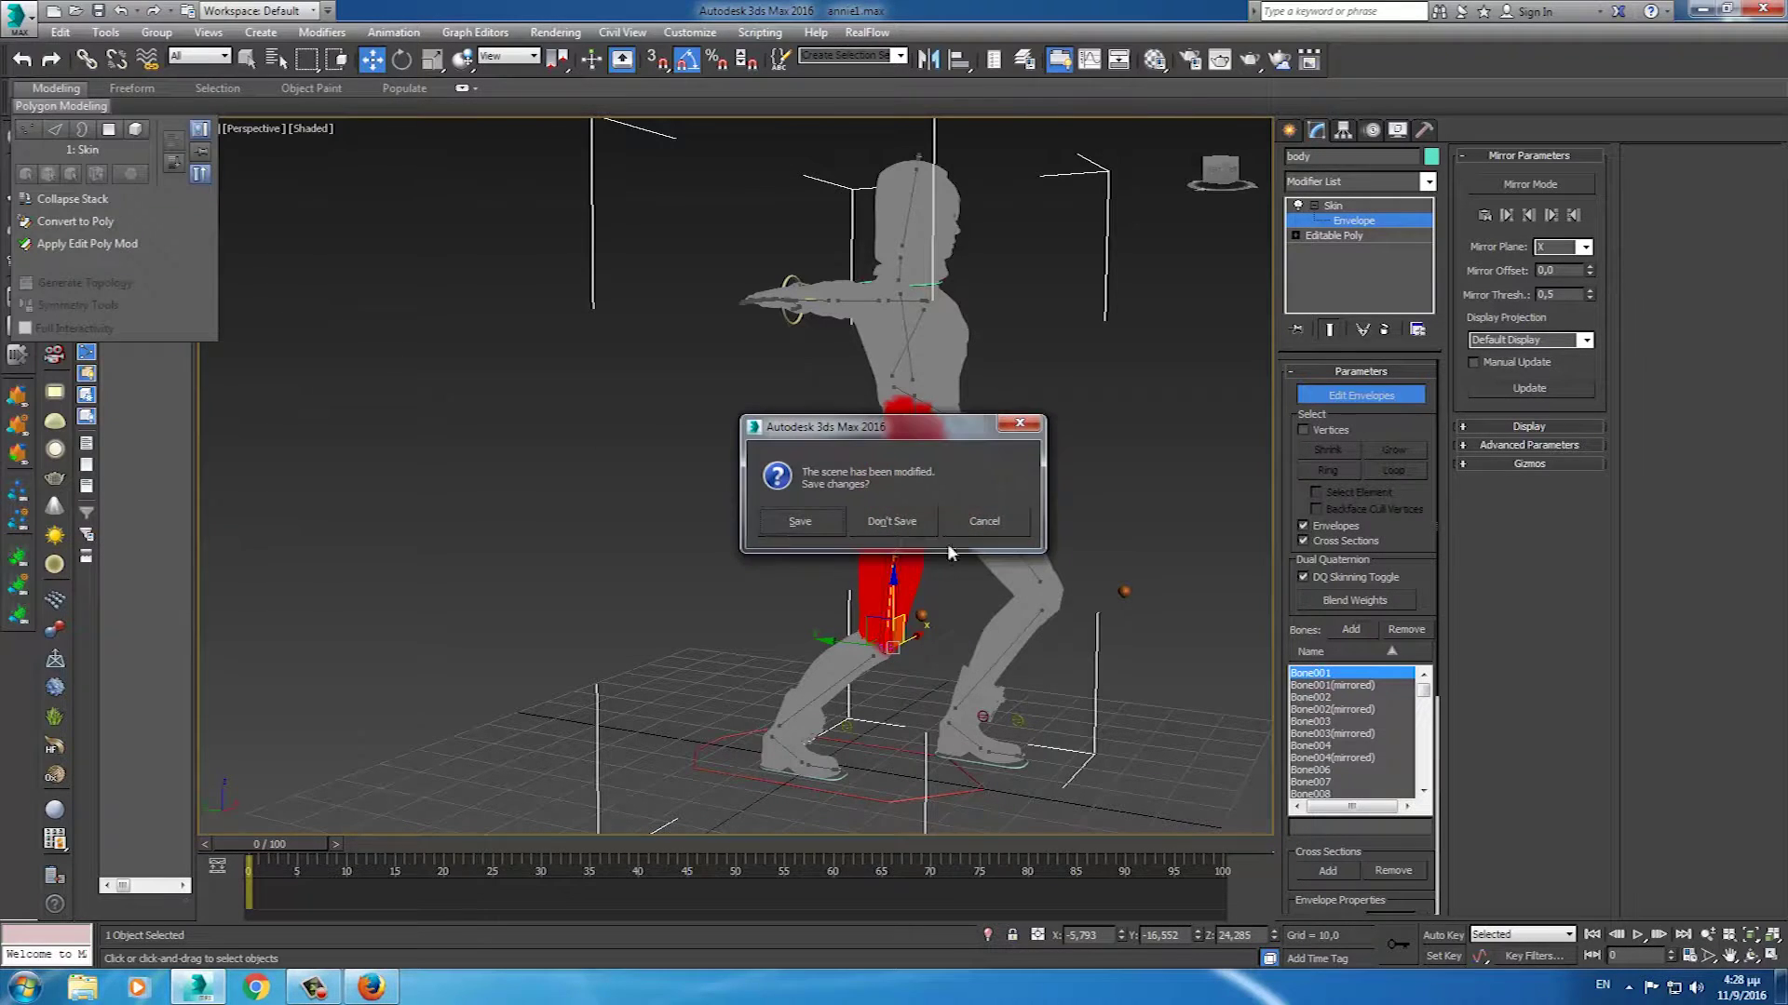
click(866, 523)
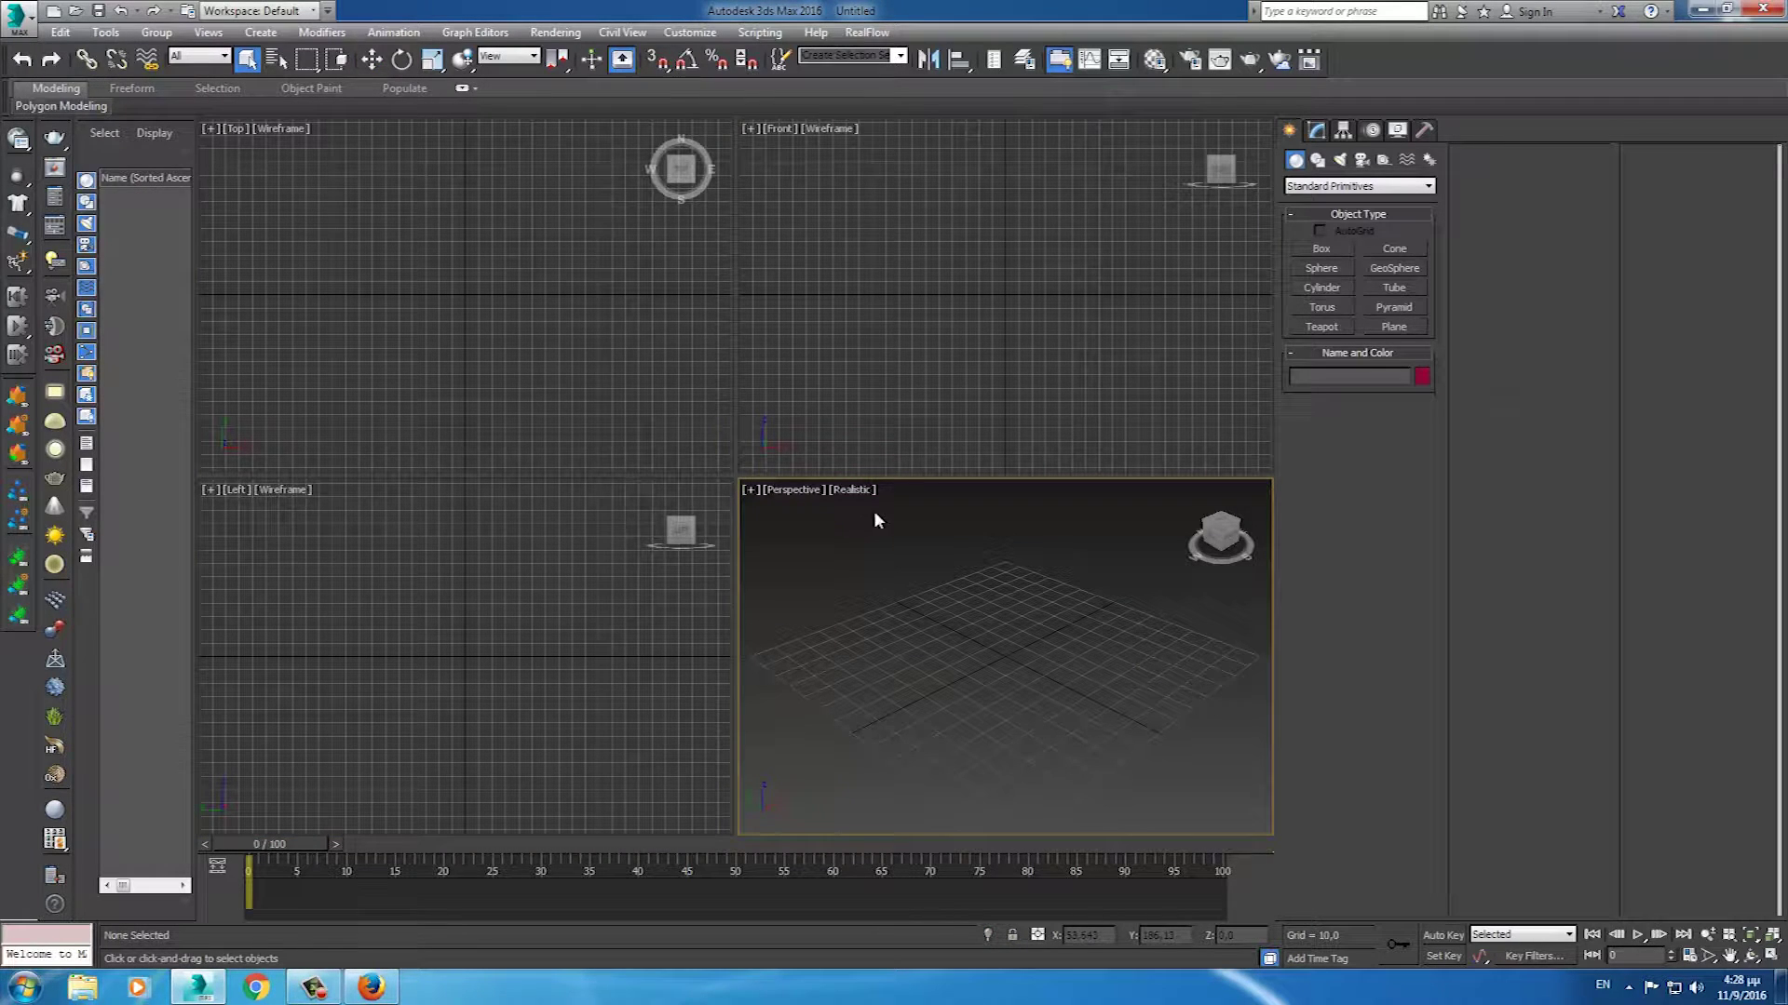
click(18, 17)
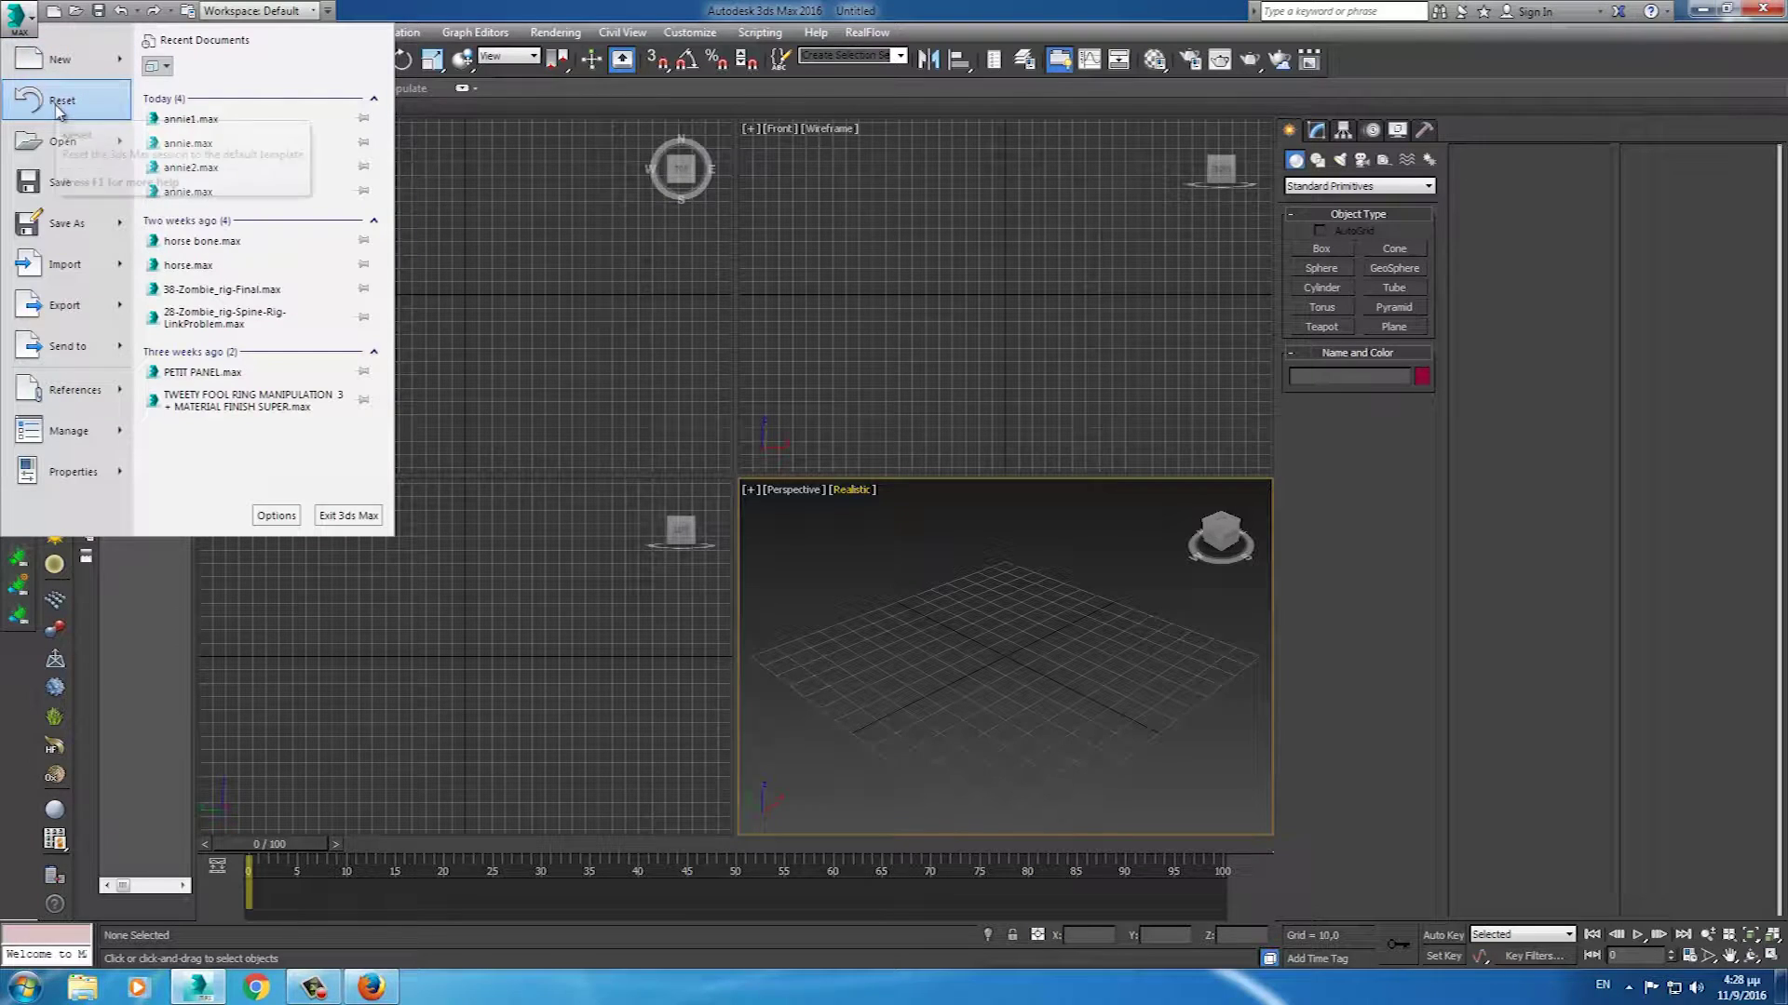
mouse_move(64, 142)
click(165, 89)
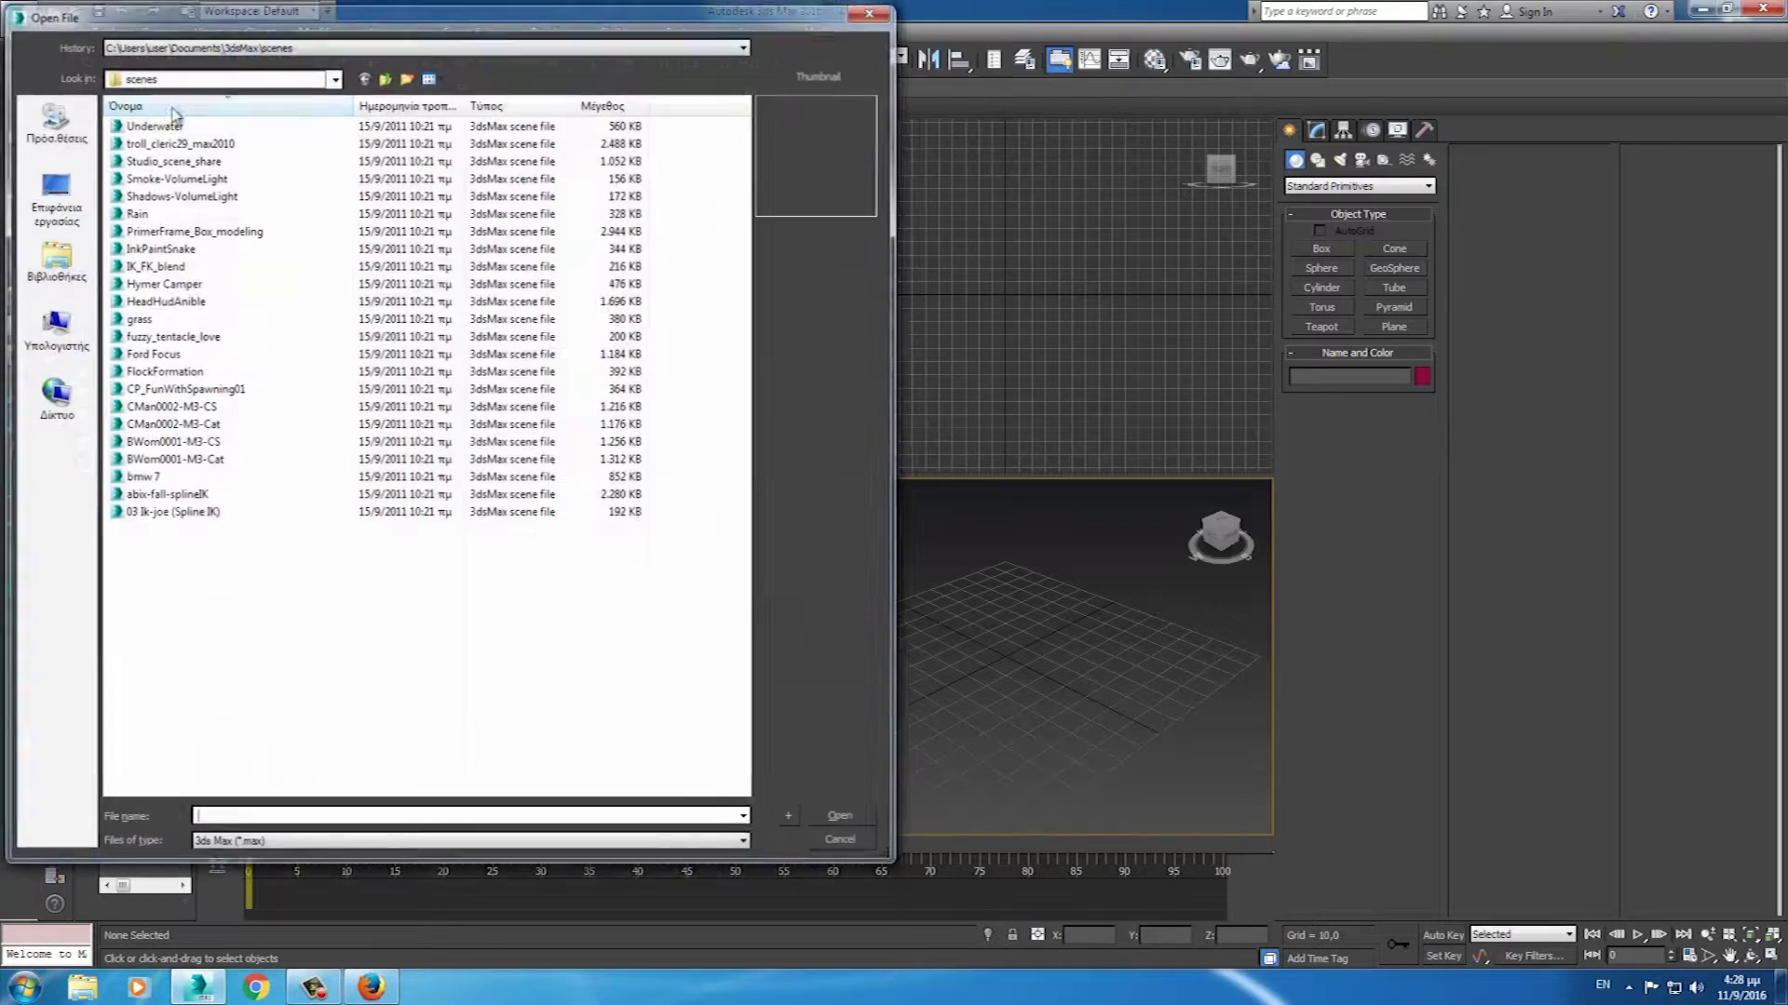
- Open annie.max from D:\3dsmax progects\Annie
click(51, 345)
double_click(471, 149)
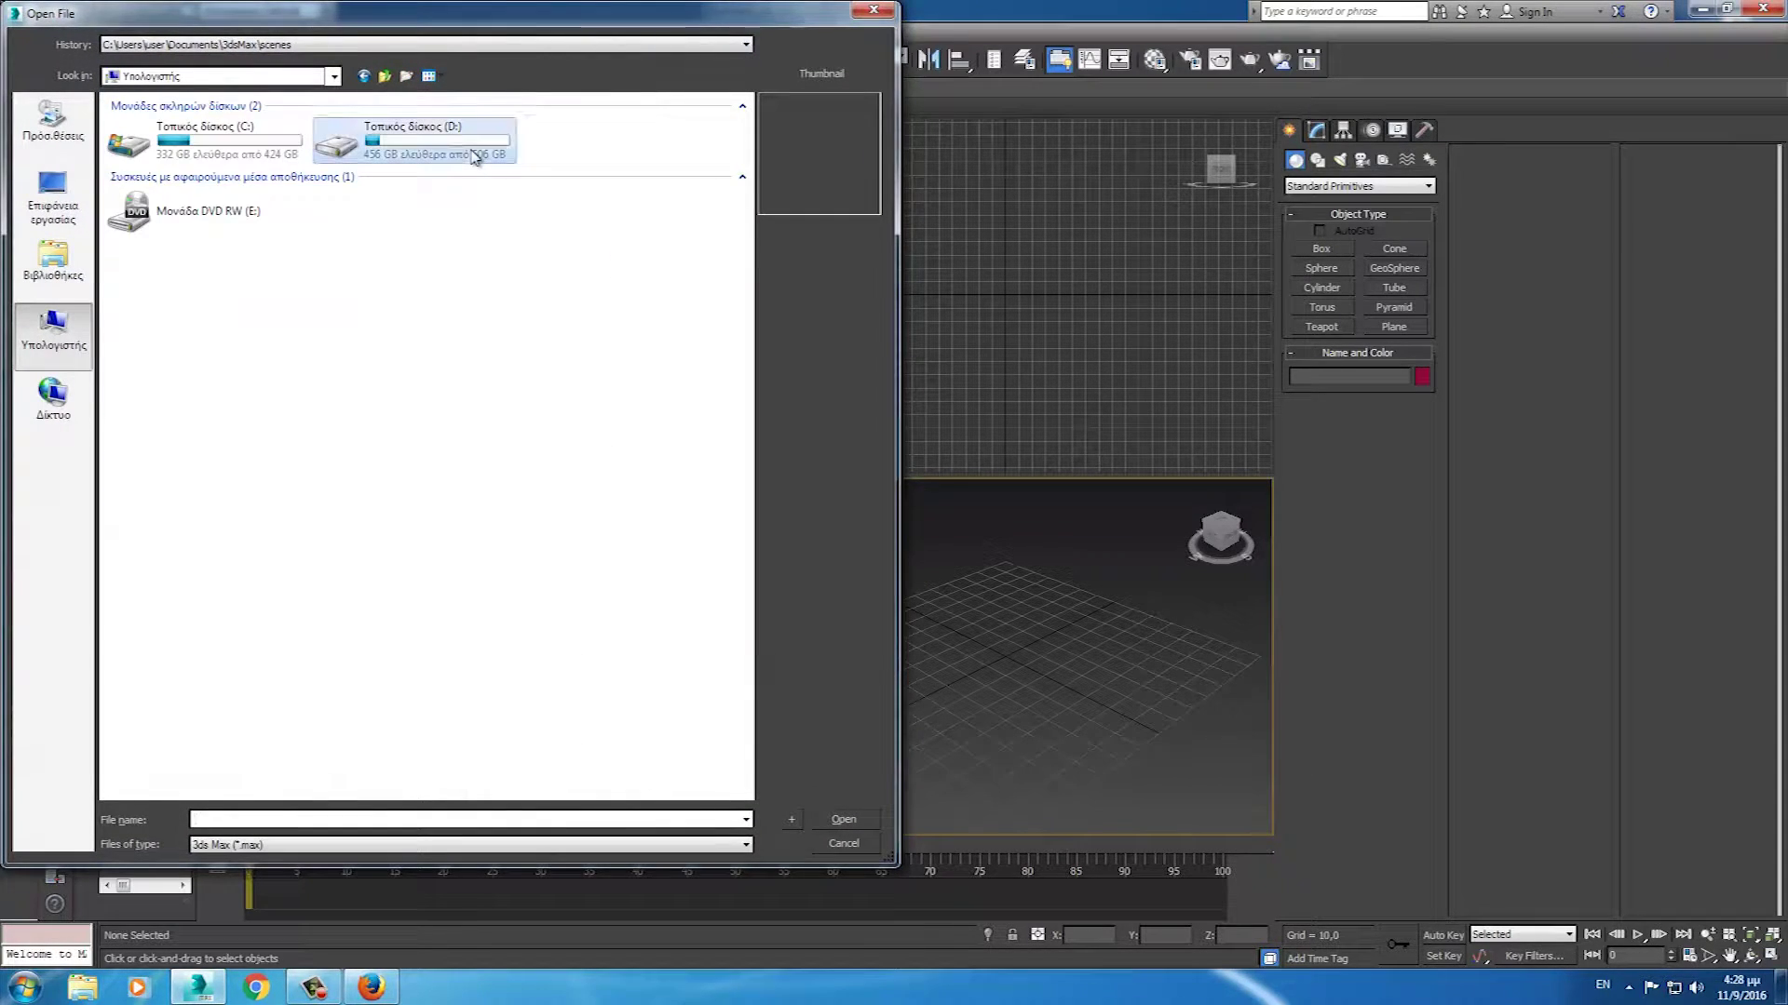
double_click(159, 123)
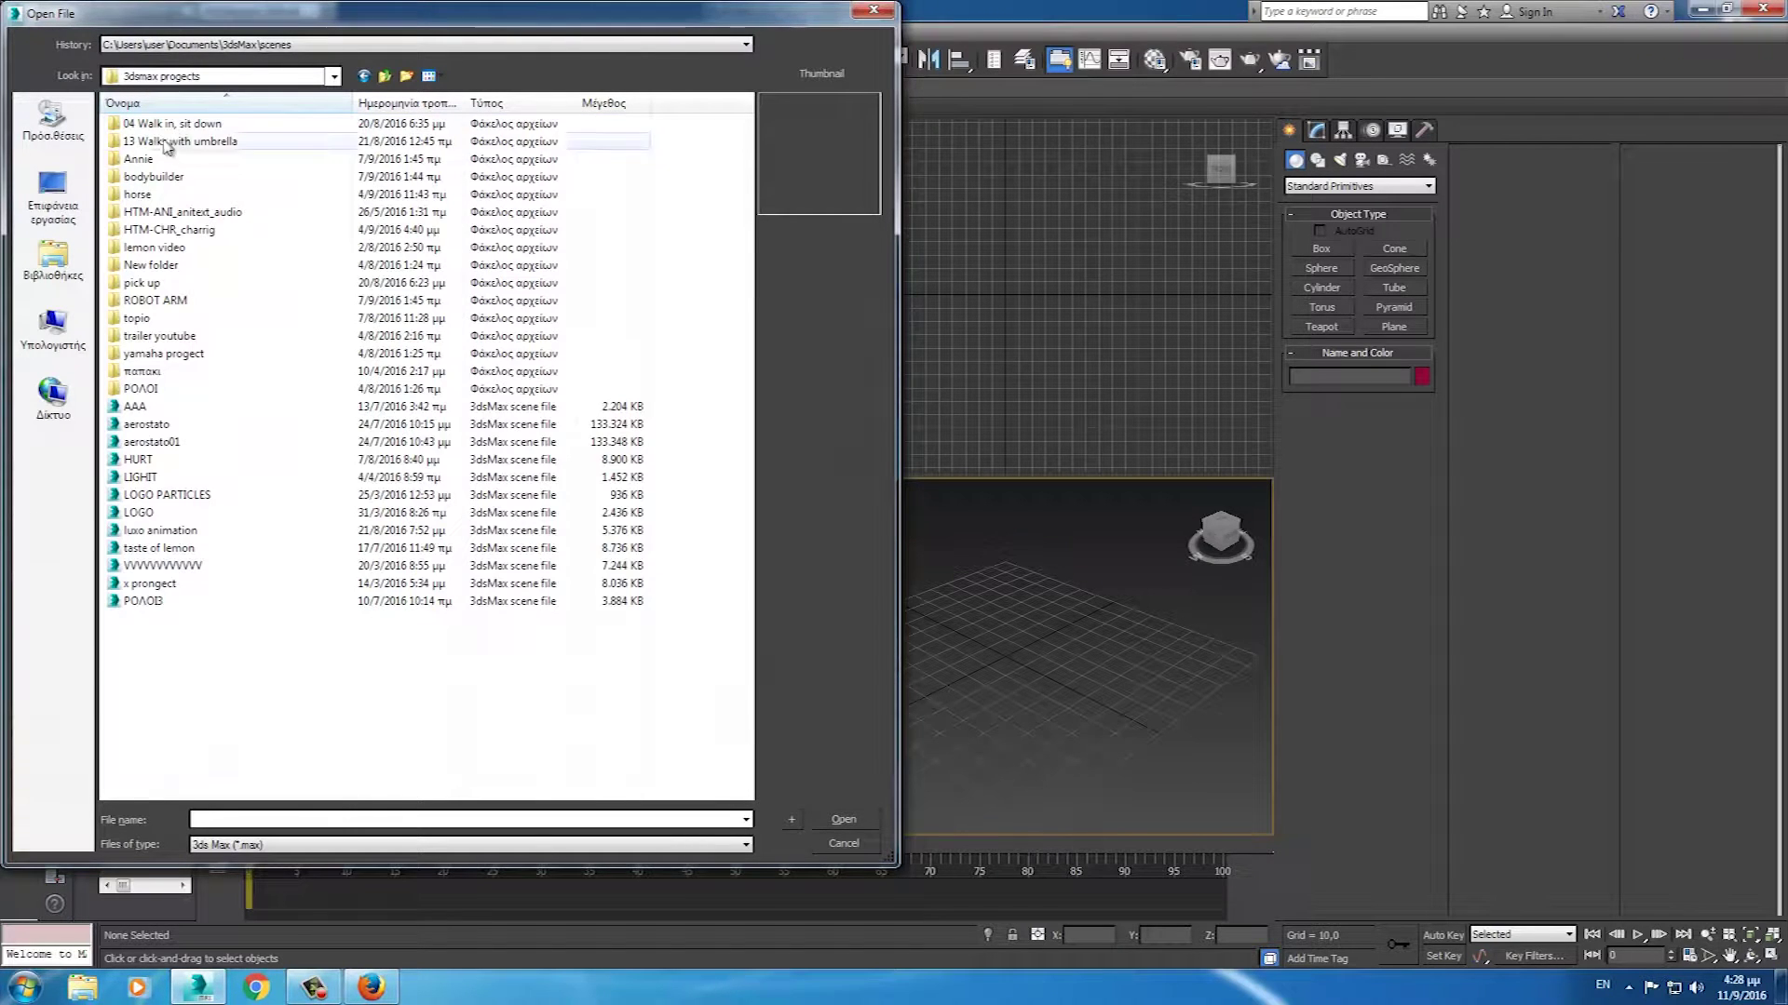
double_click(140, 159)
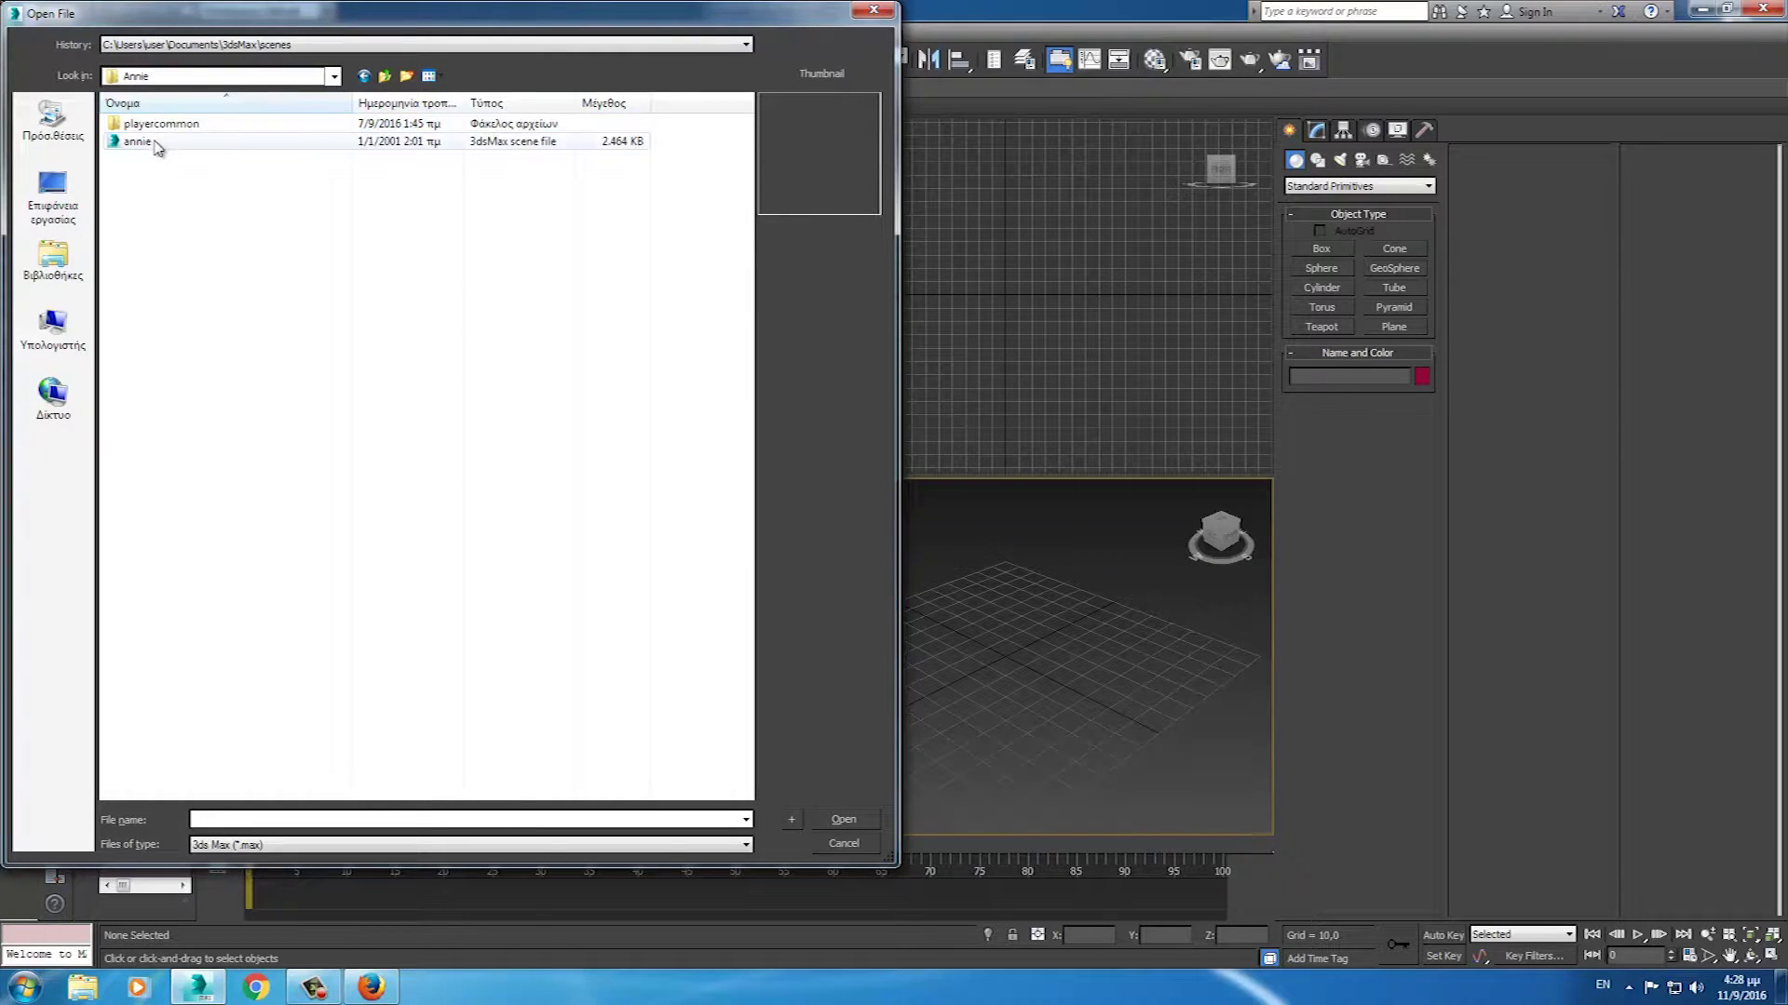
click(138, 142)
click(845, 816)
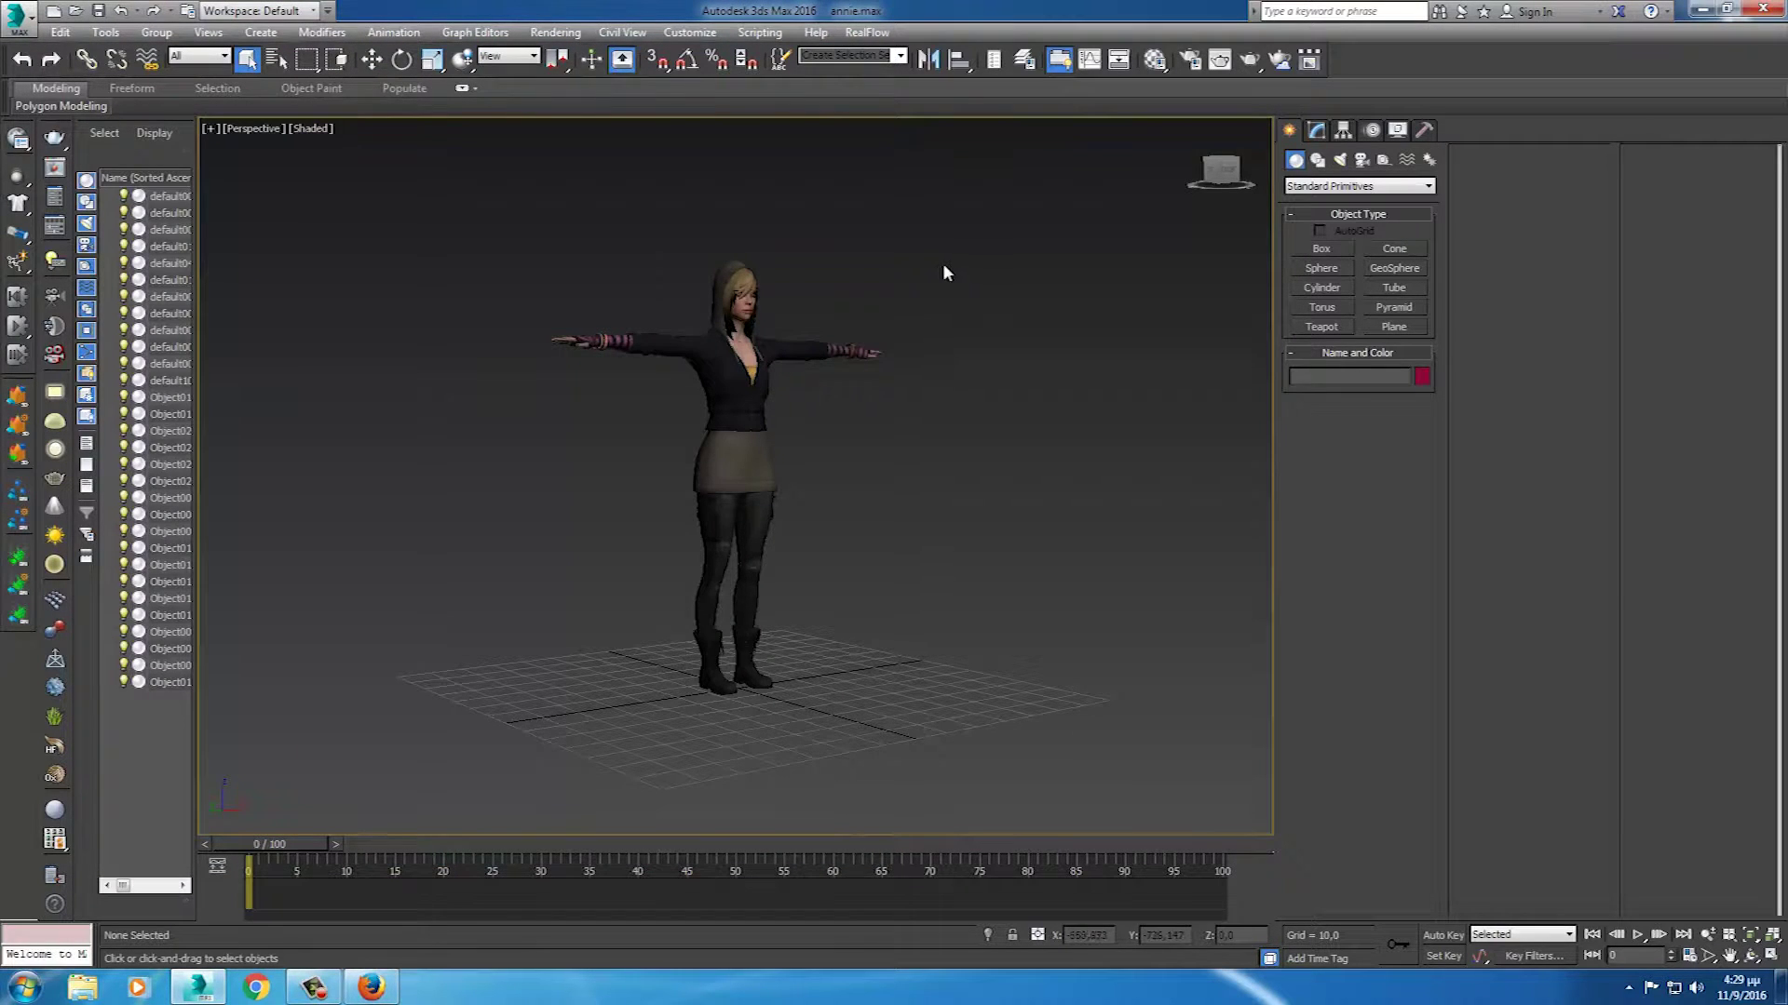
- Convert all 30 selected character parts to Editable Poly
drag(567, 676, 527, 721)
right_click(707, 503)
mouse_move(810, 675)
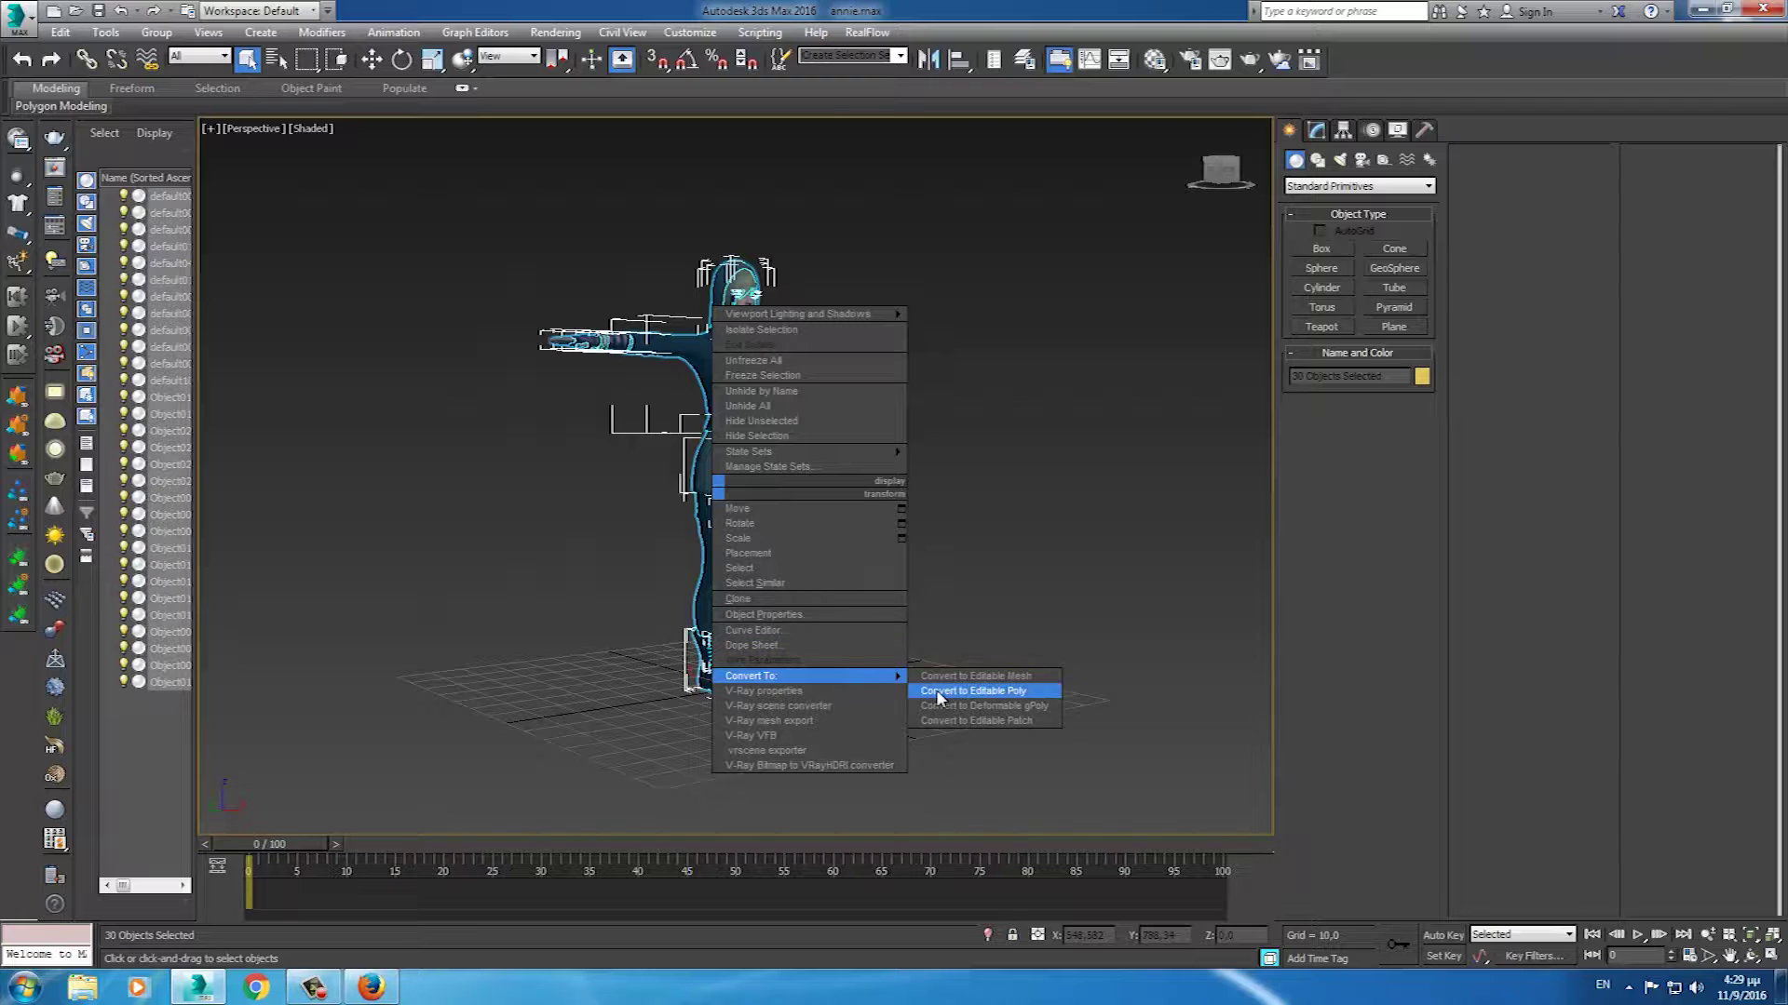
click(973, 691)
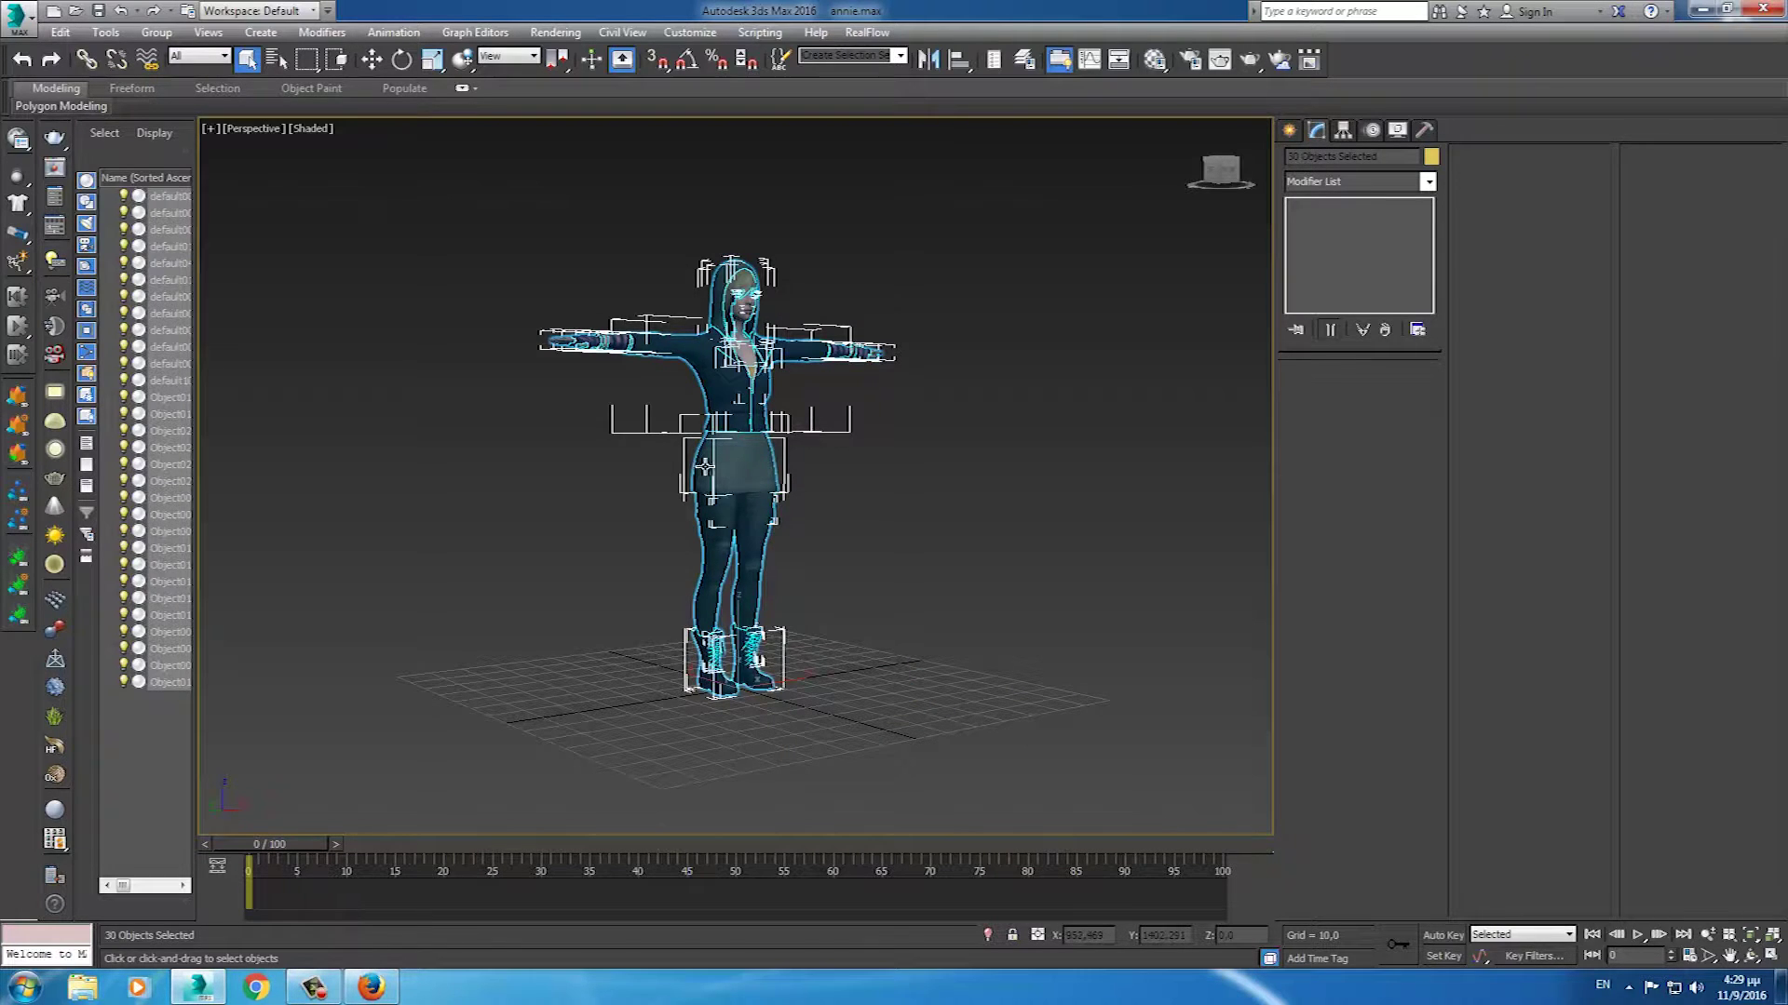
- Attach every object in layer 0 (default) to the skirt, matching material IDs to materials
click(705, 466)
click(1520, 293)
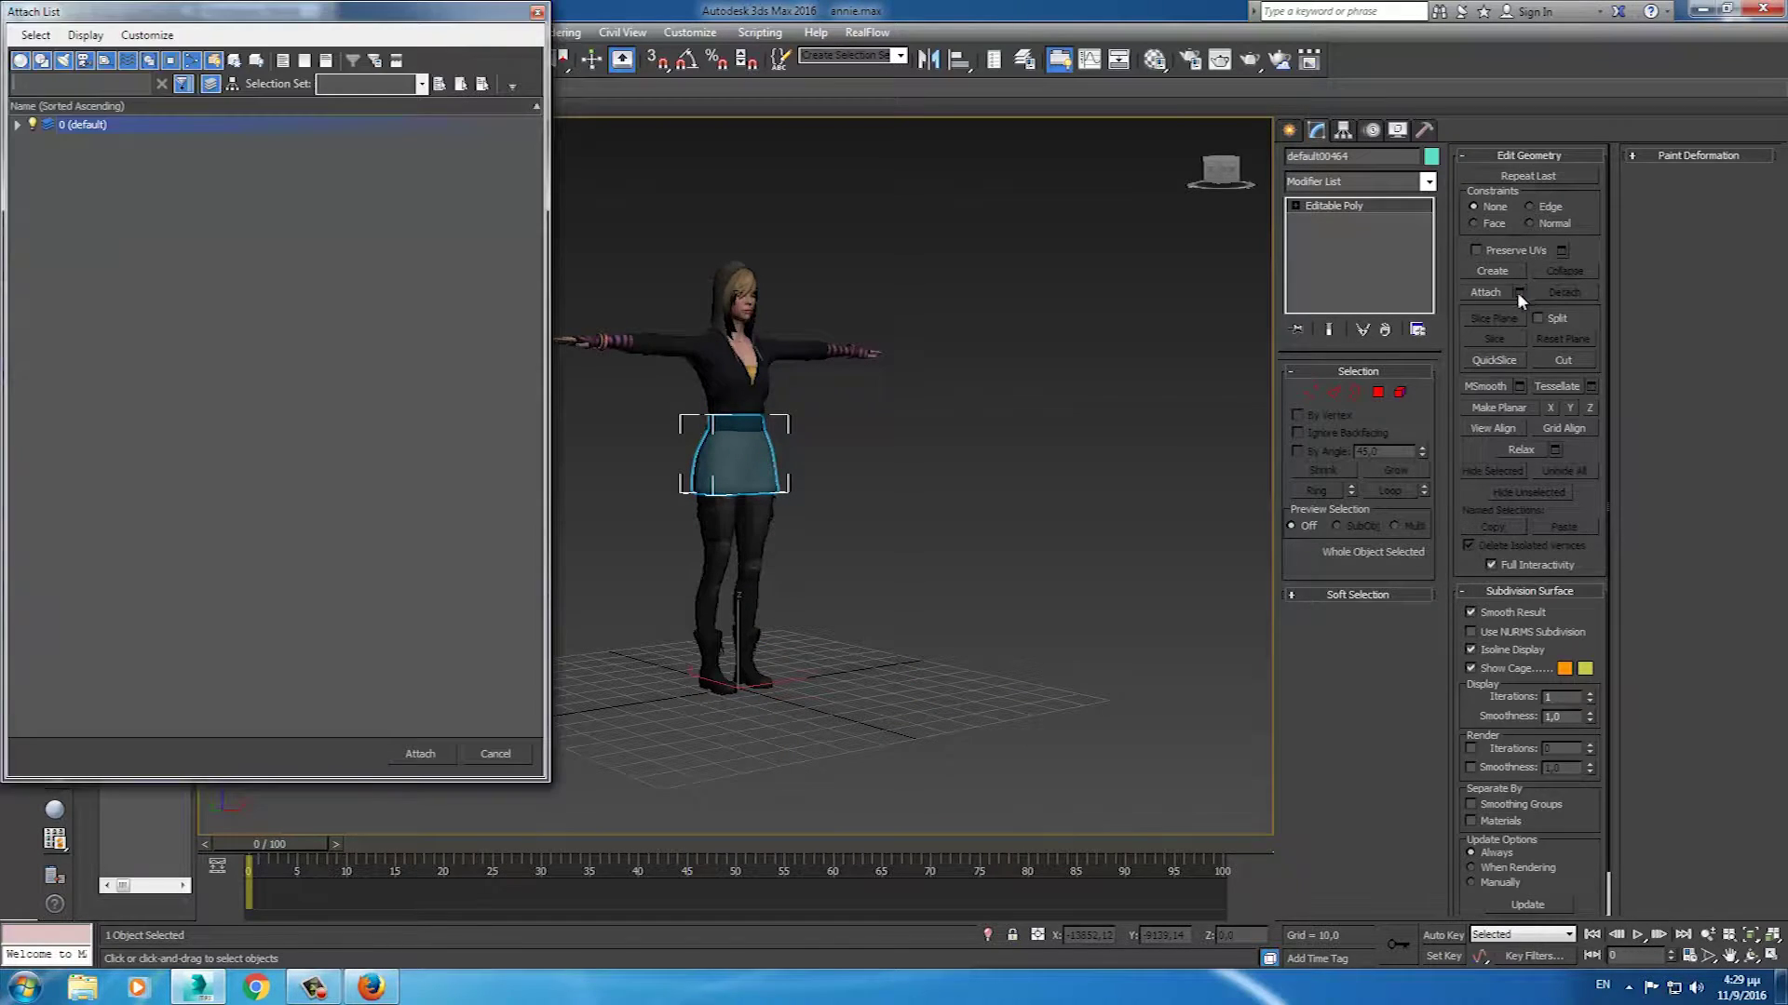
click(15, 125)
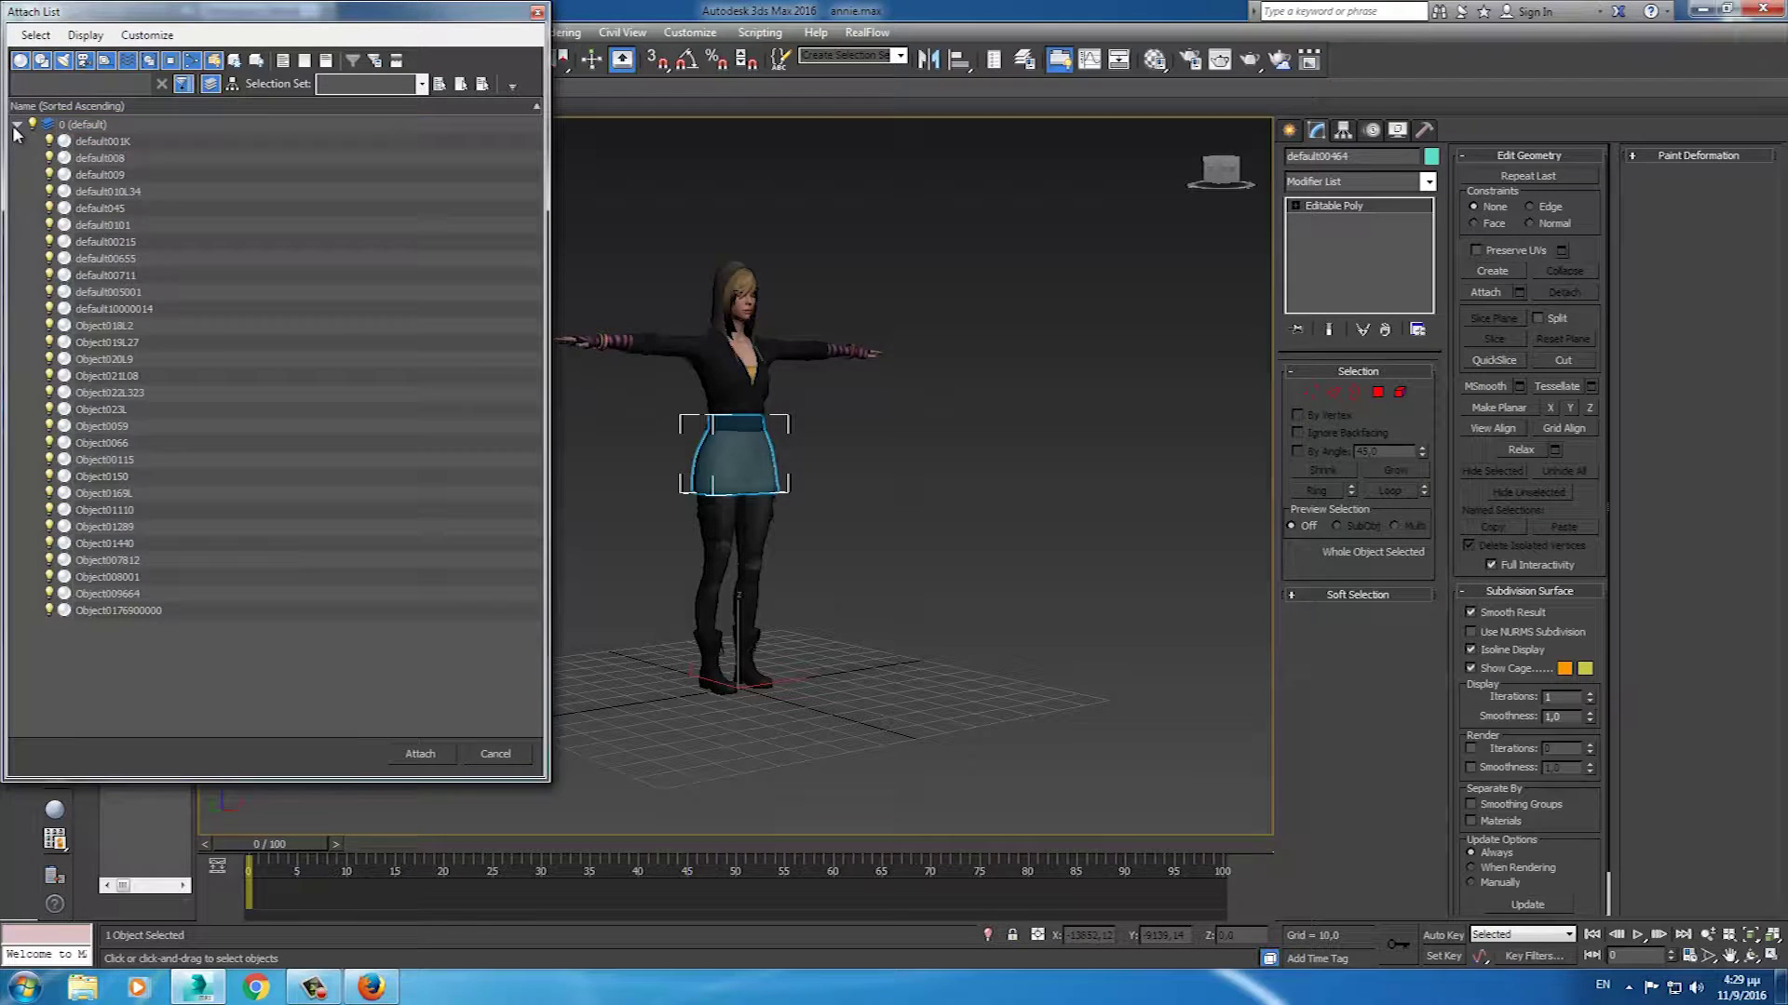
key(ctrl+a)
click(435, 760)
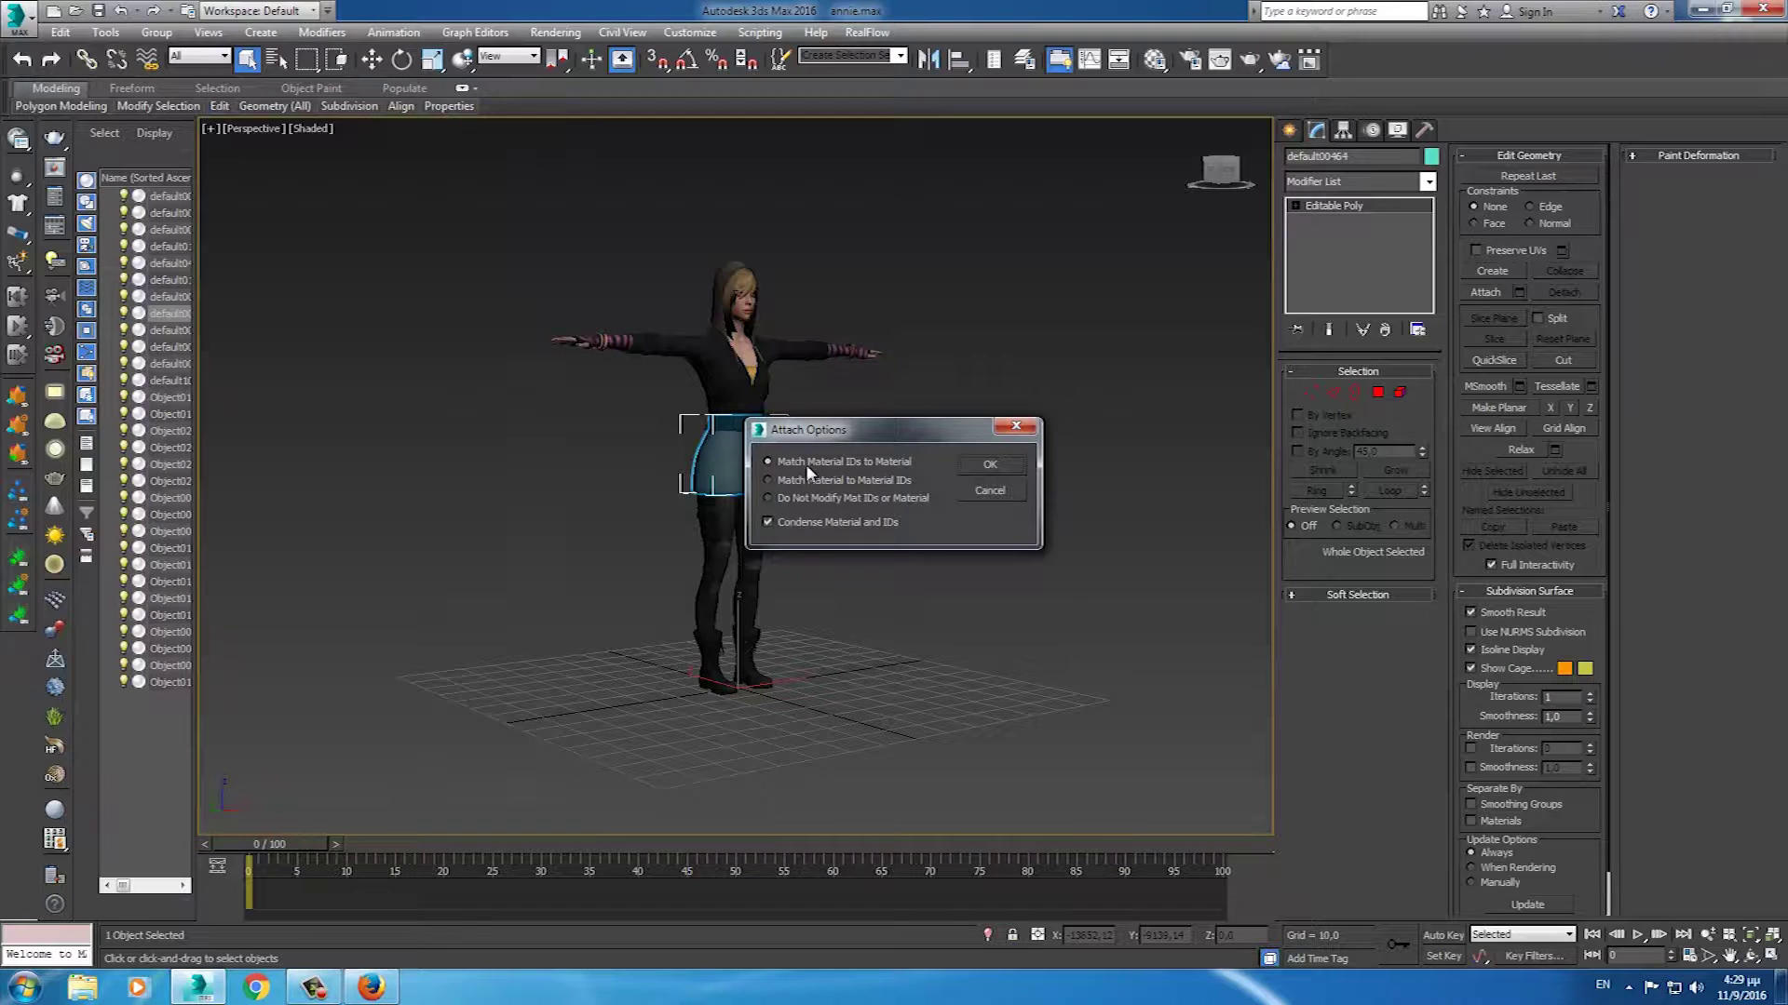
click(999, 464)
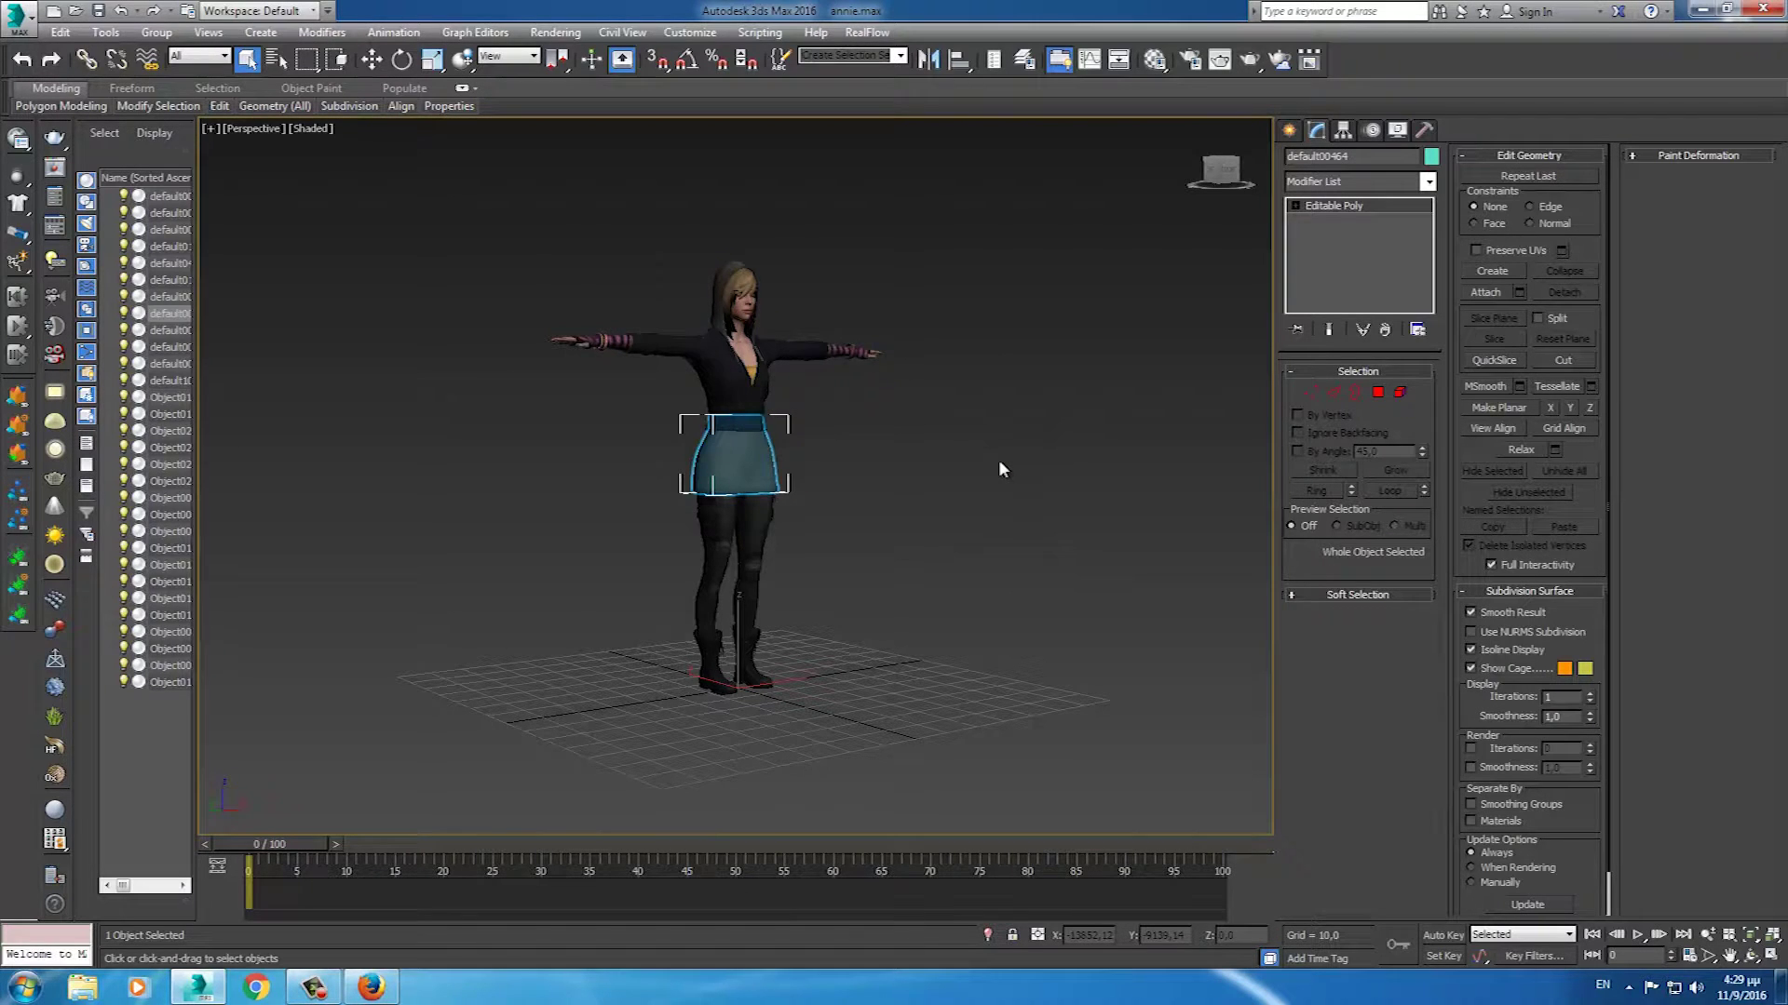
mouse_move(855, 517)
alt+middle_down()
mouse_move(798, 590)
mouse_move(857, 550)
alt+middle_up()
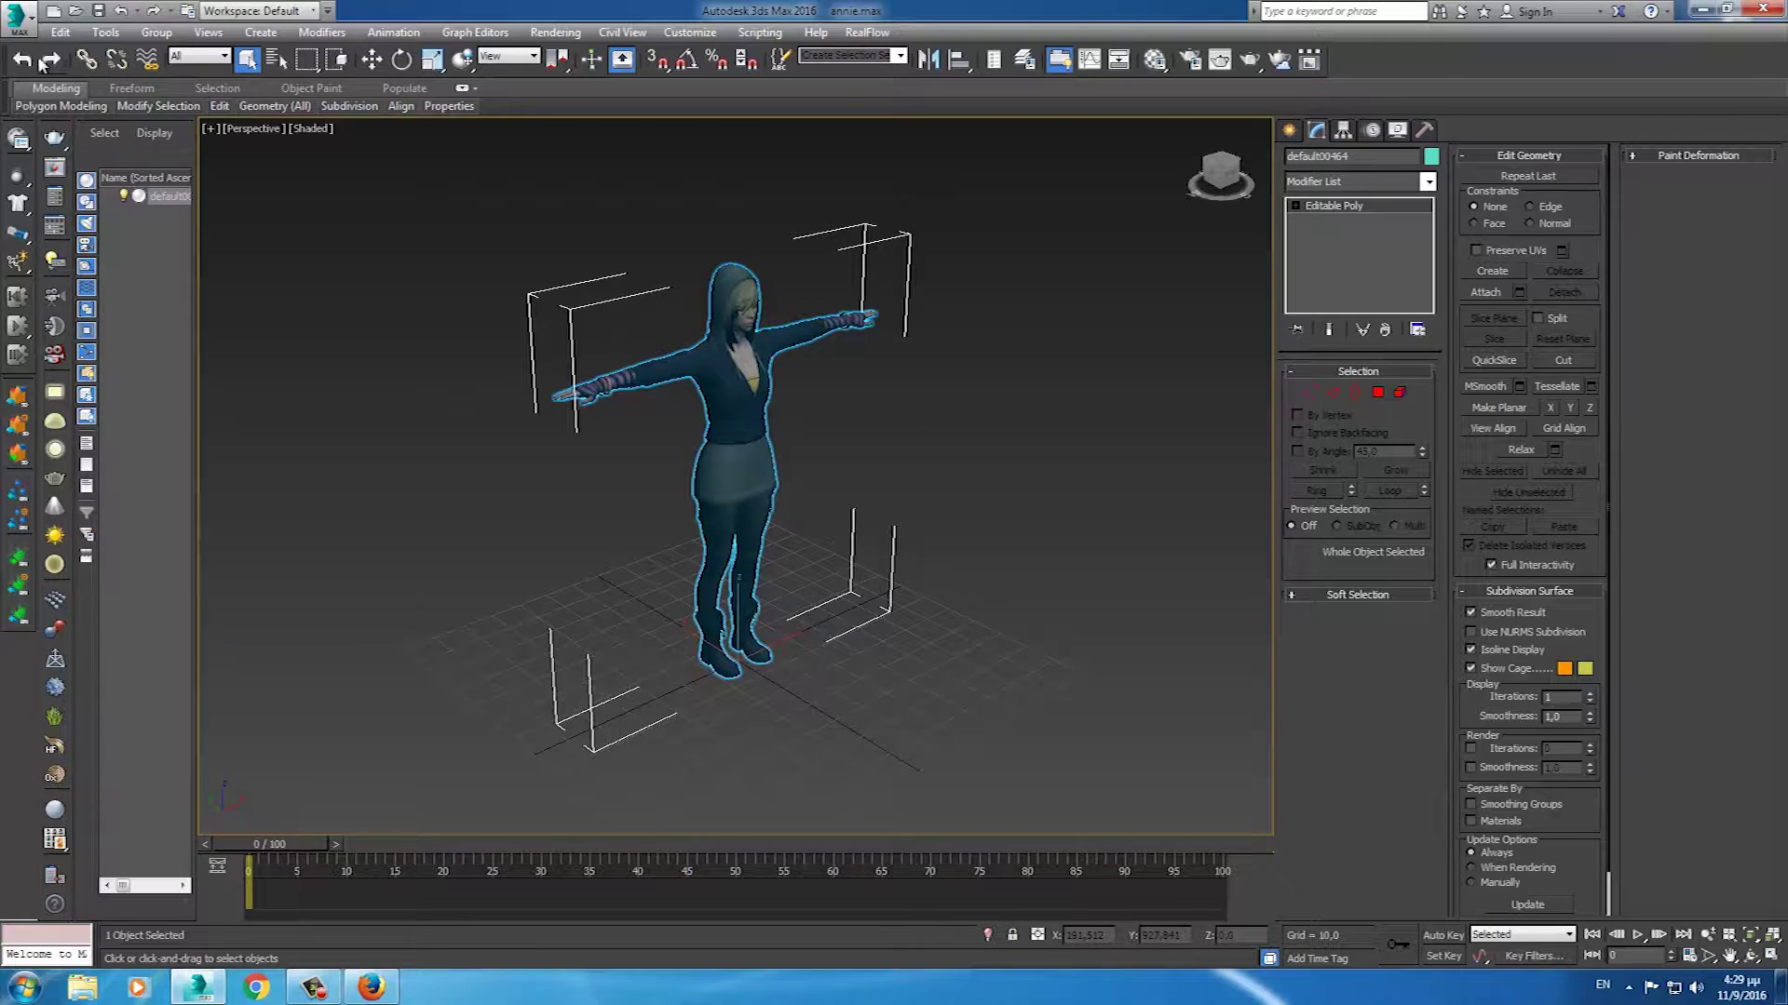
click(394, 998)
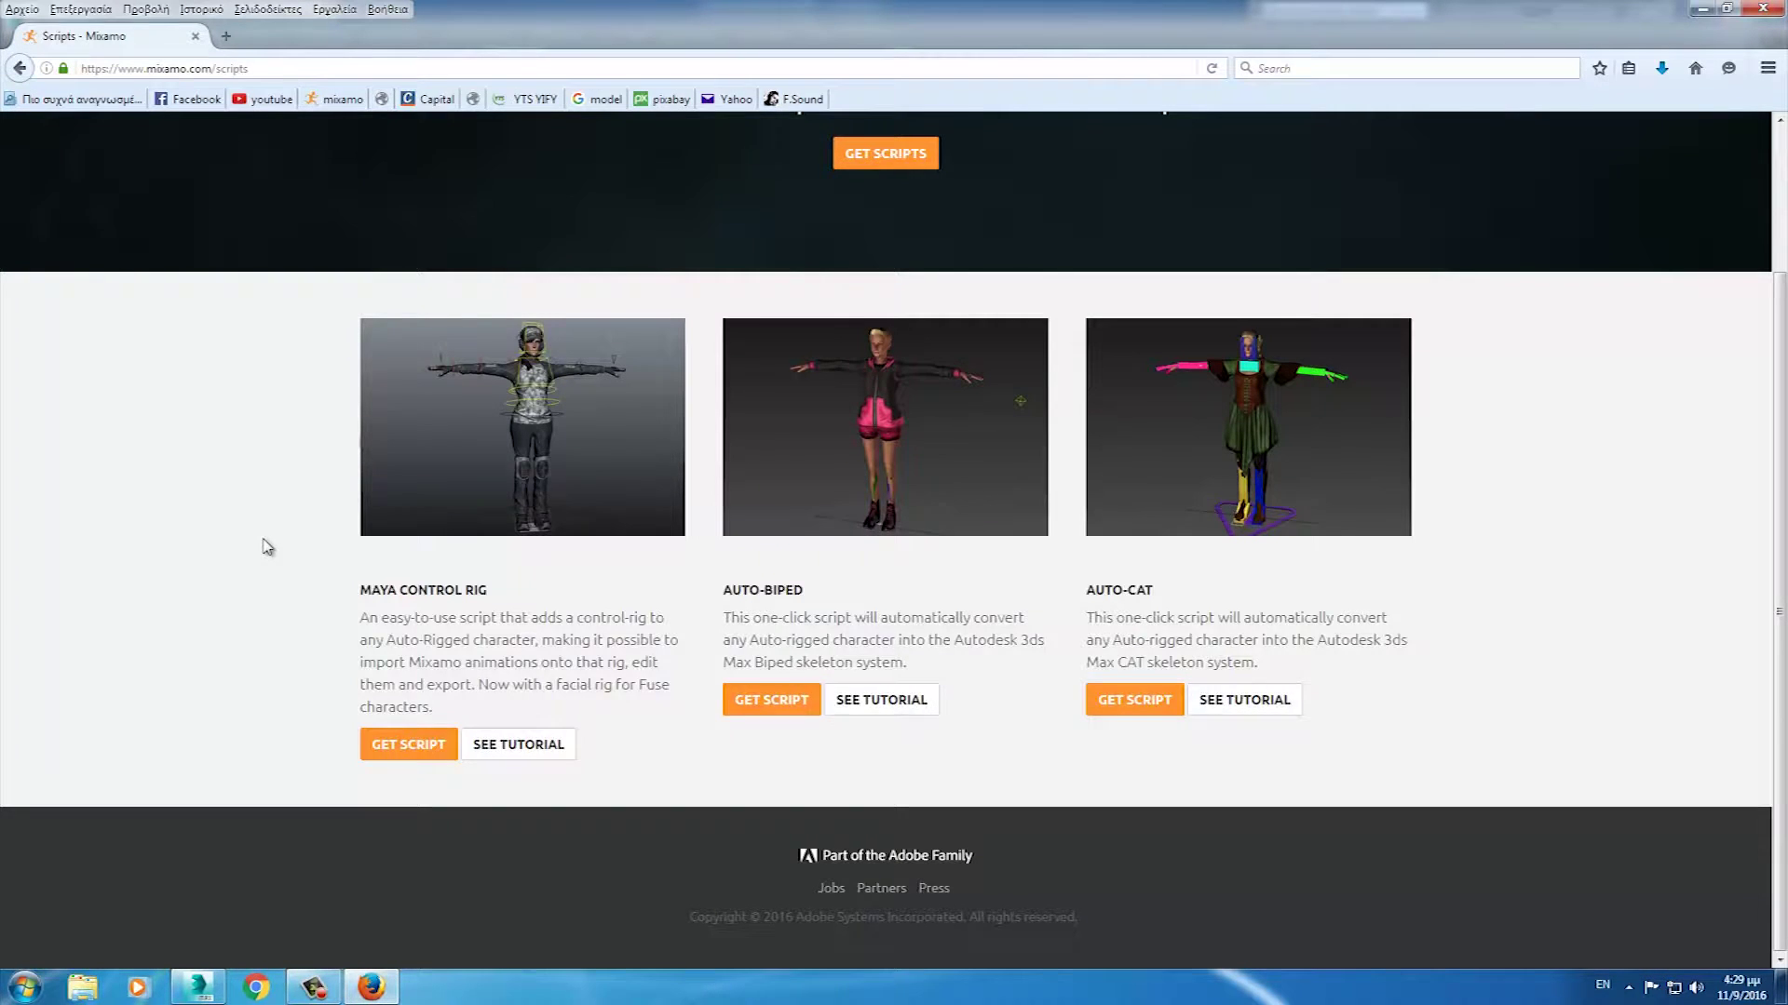
- Go from the Mixamo homepage to the Products > Control Rig Scripts page
scroll(267, 546, up, 3)
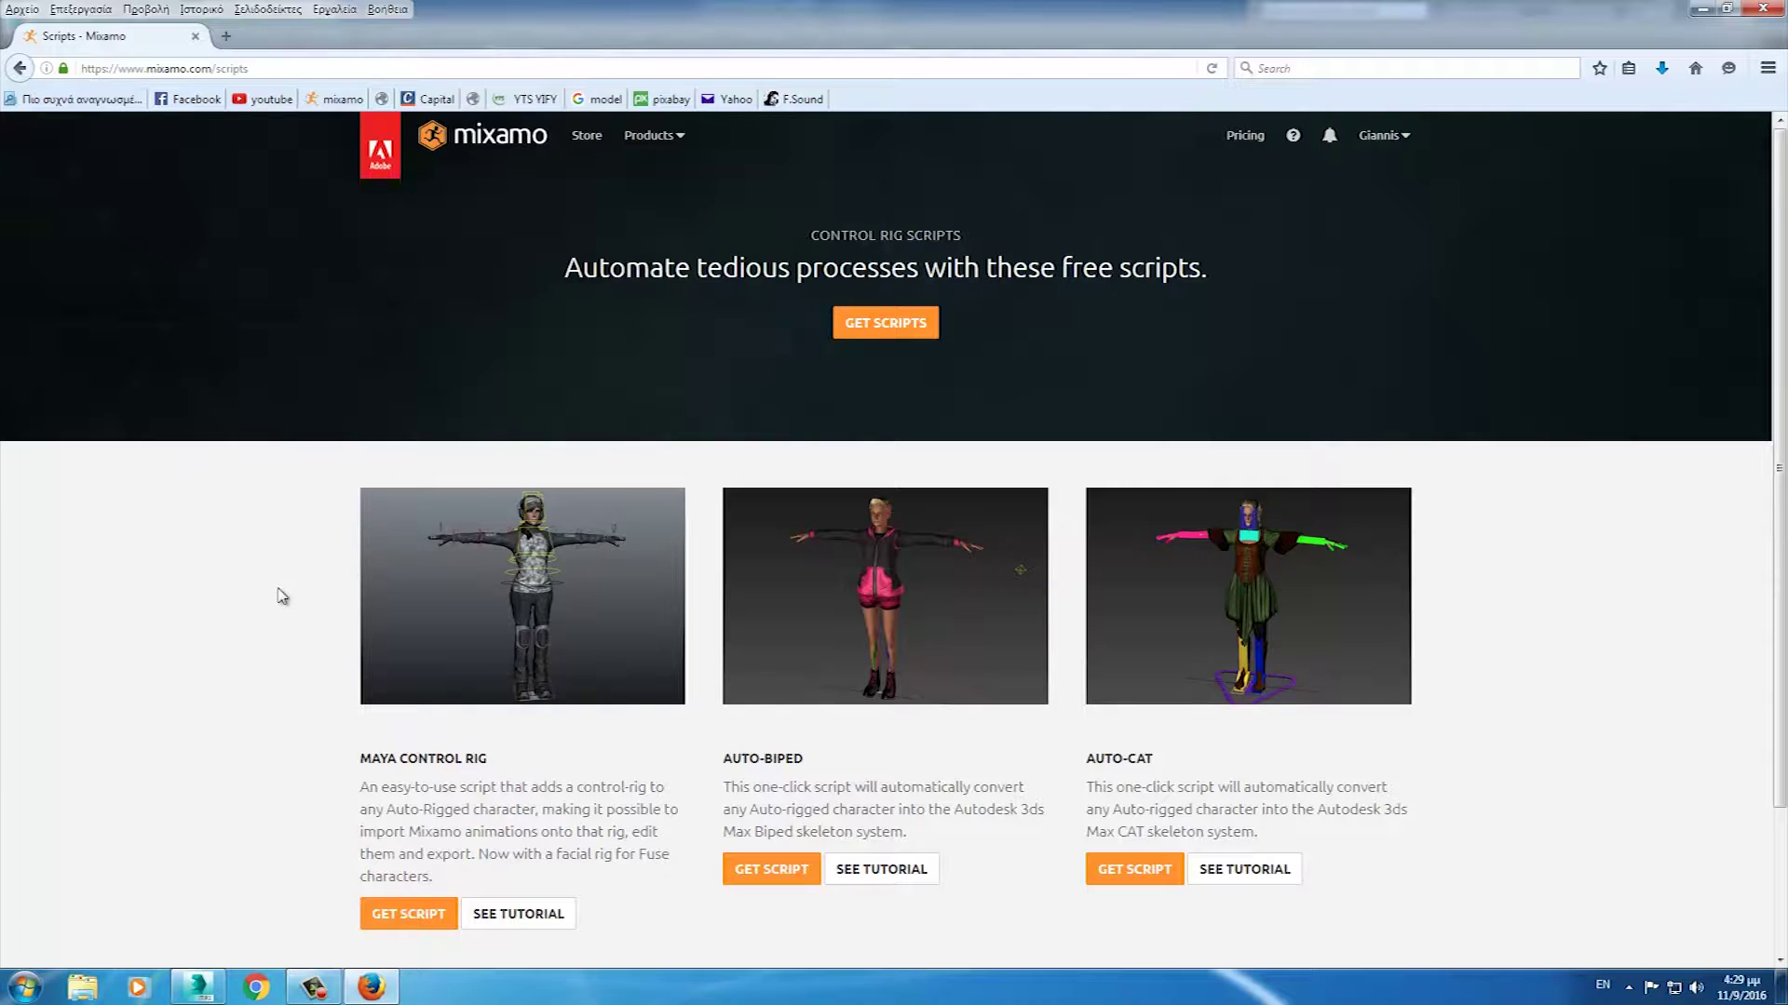
scroll(282, 596, down, 2)
scroll(282, 596, up, 2)
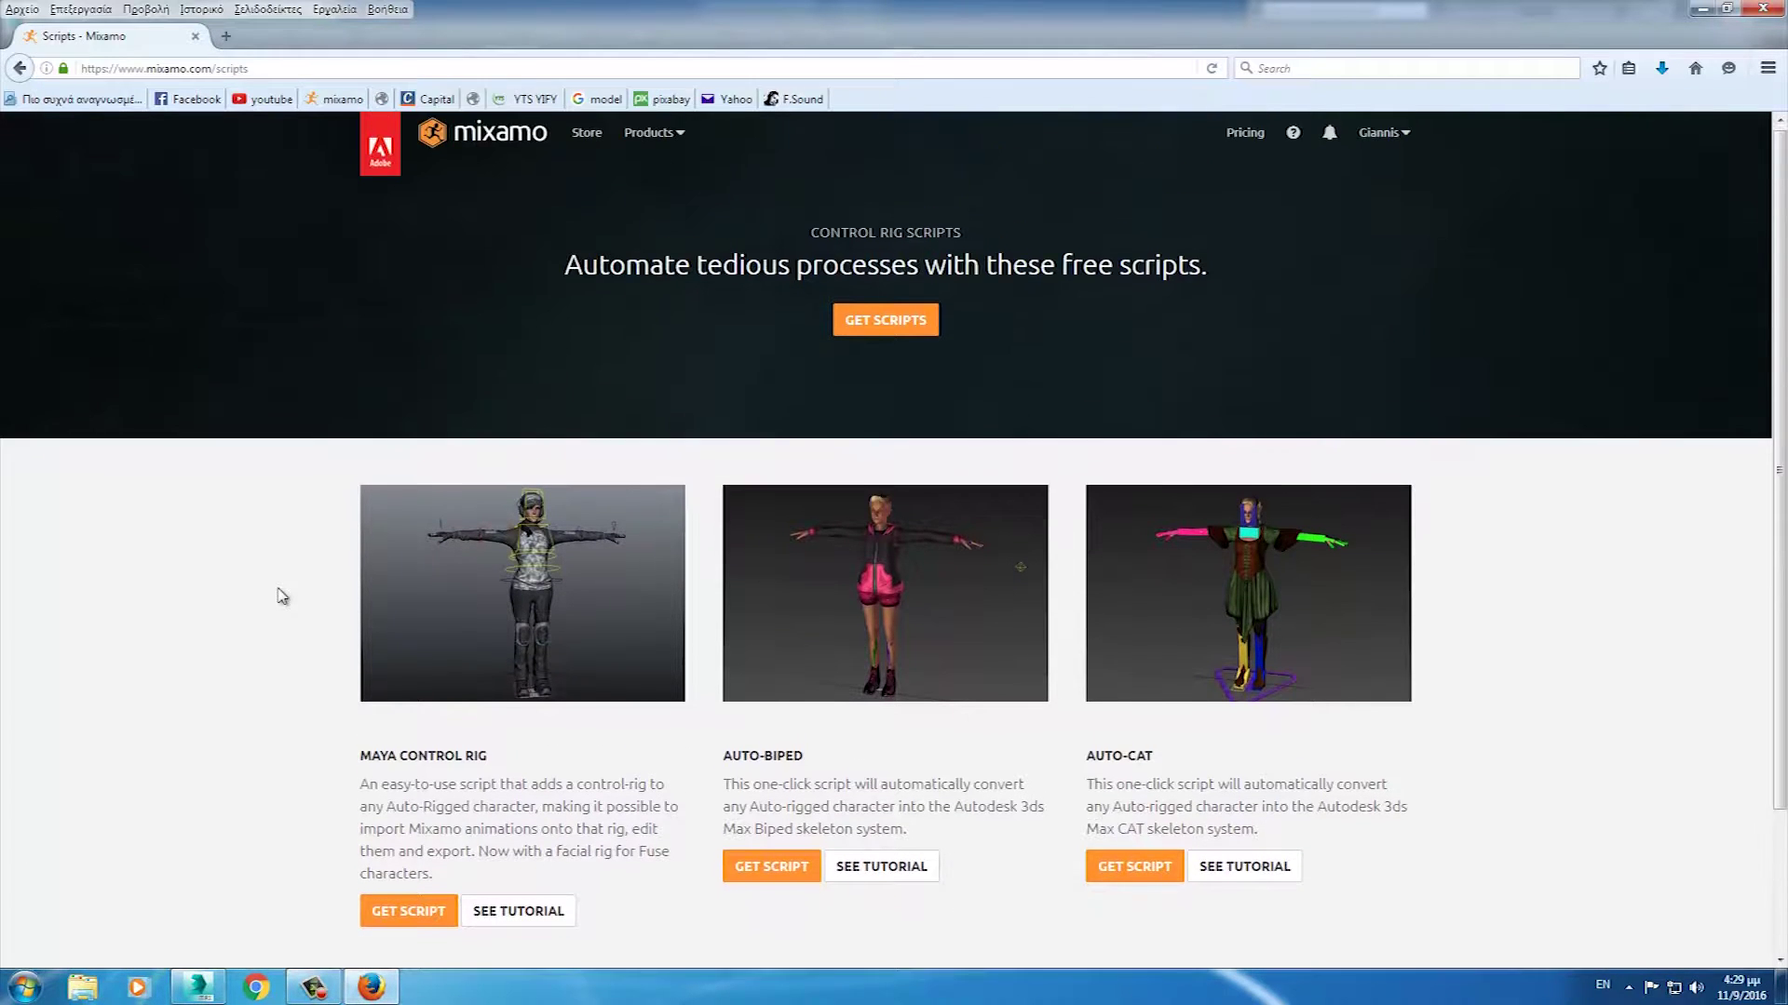
click(498, 138)
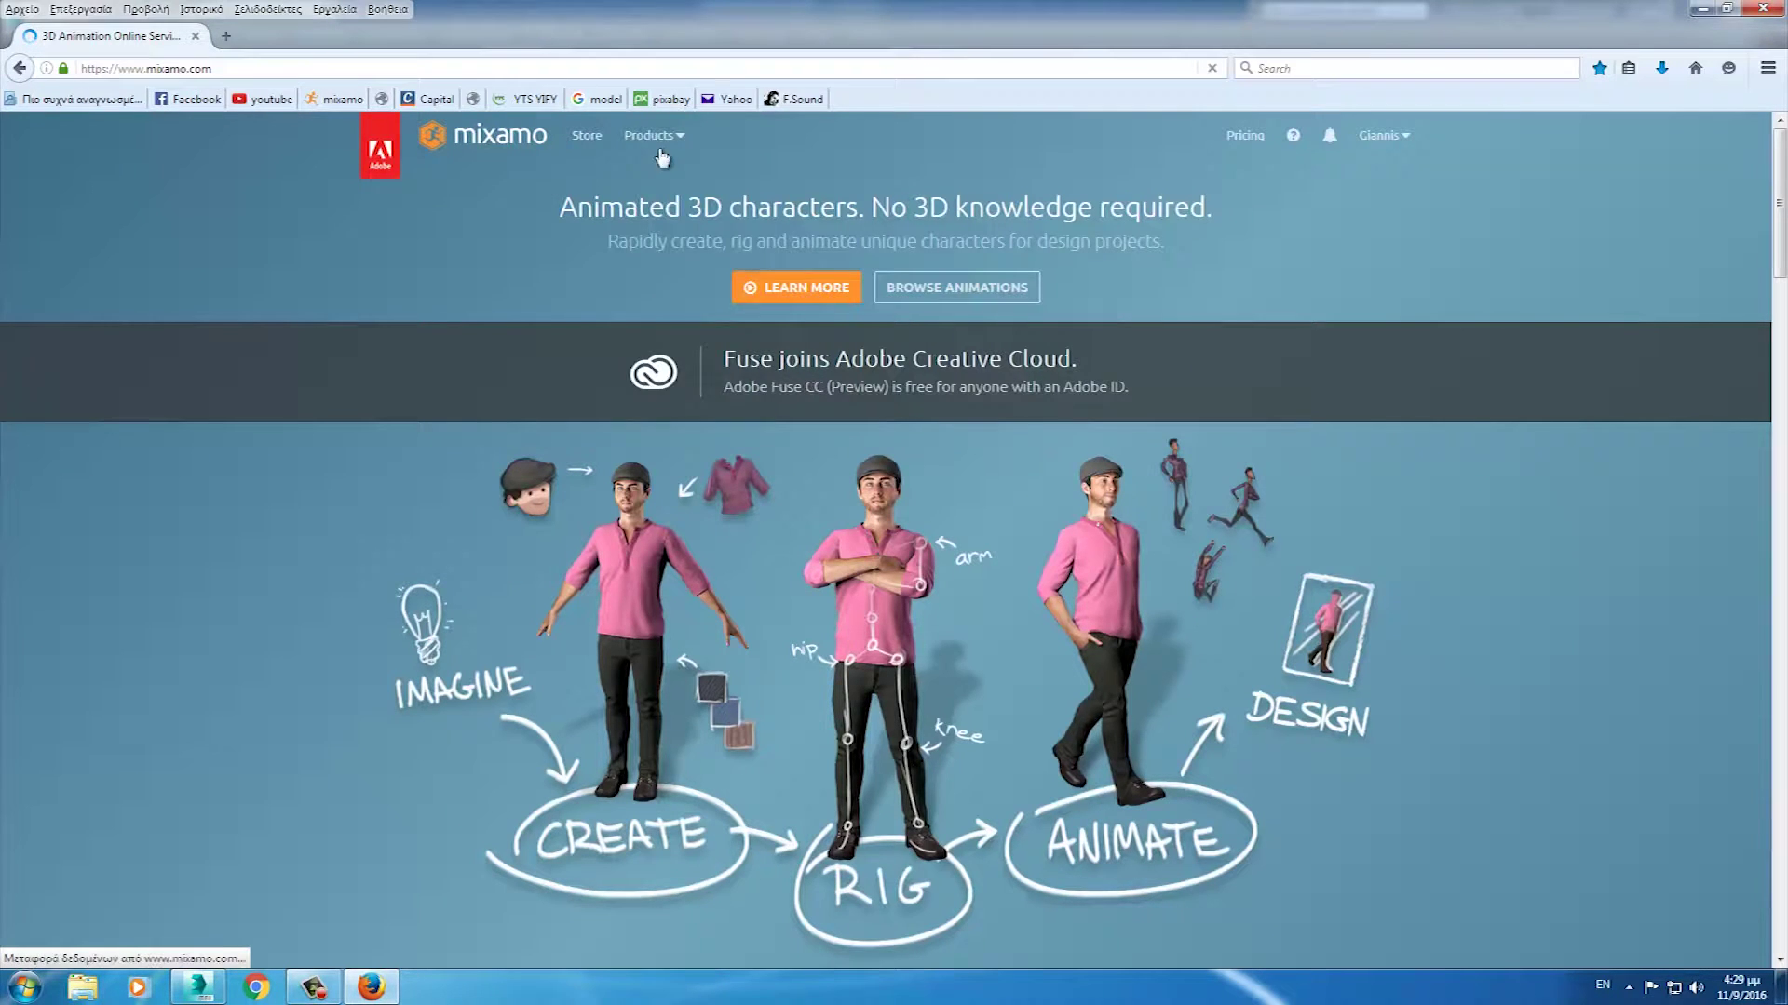
click(674, 140)
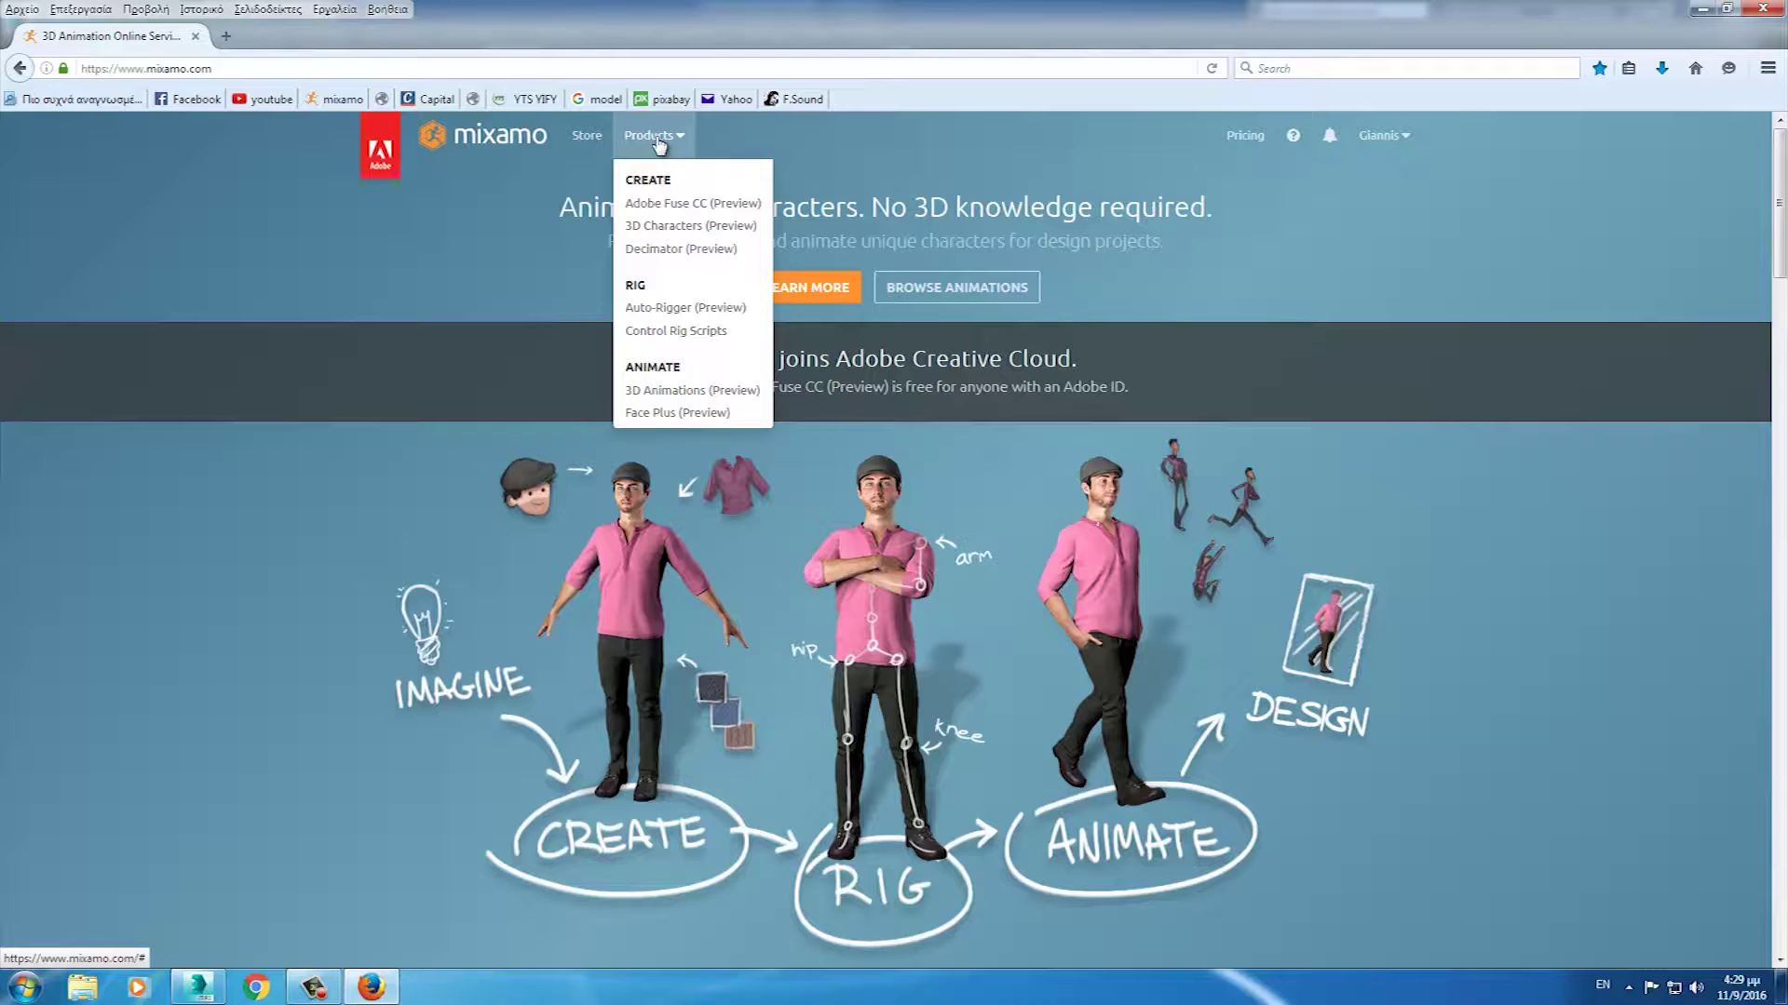
click(674, 334)
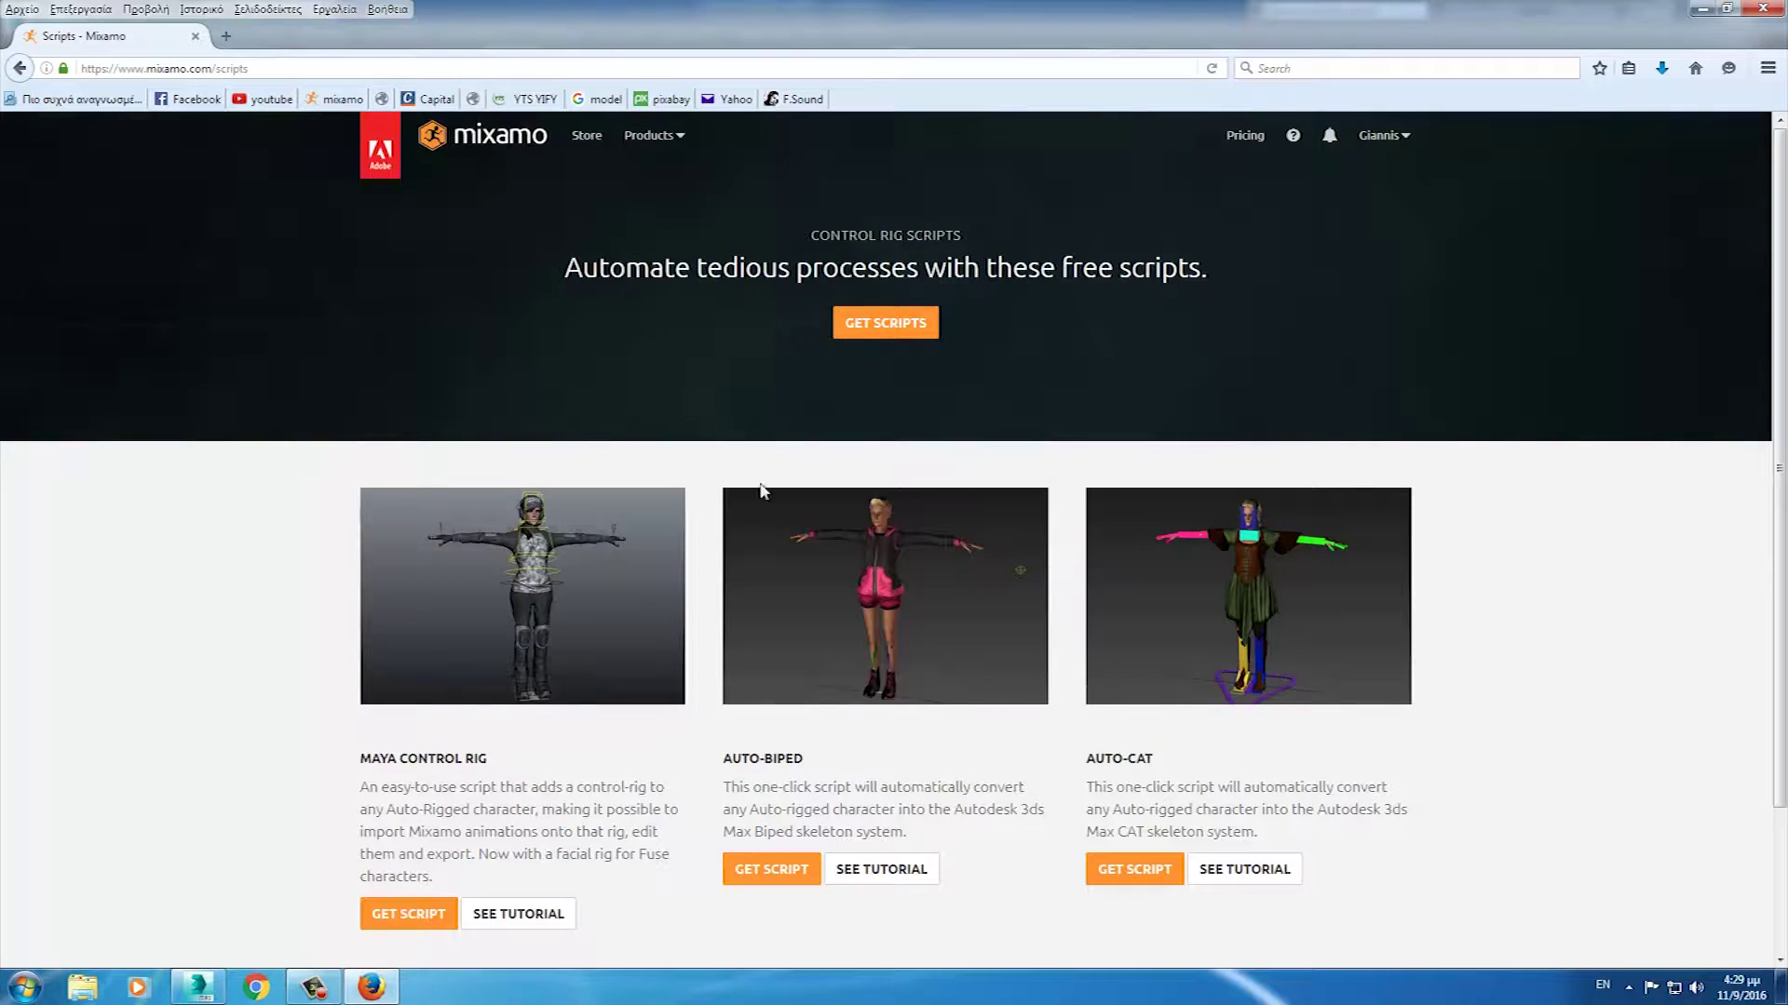
- Review the Auto-Biped script, then go to the Mixamo Store page
scroll(931, 485, down, 3)
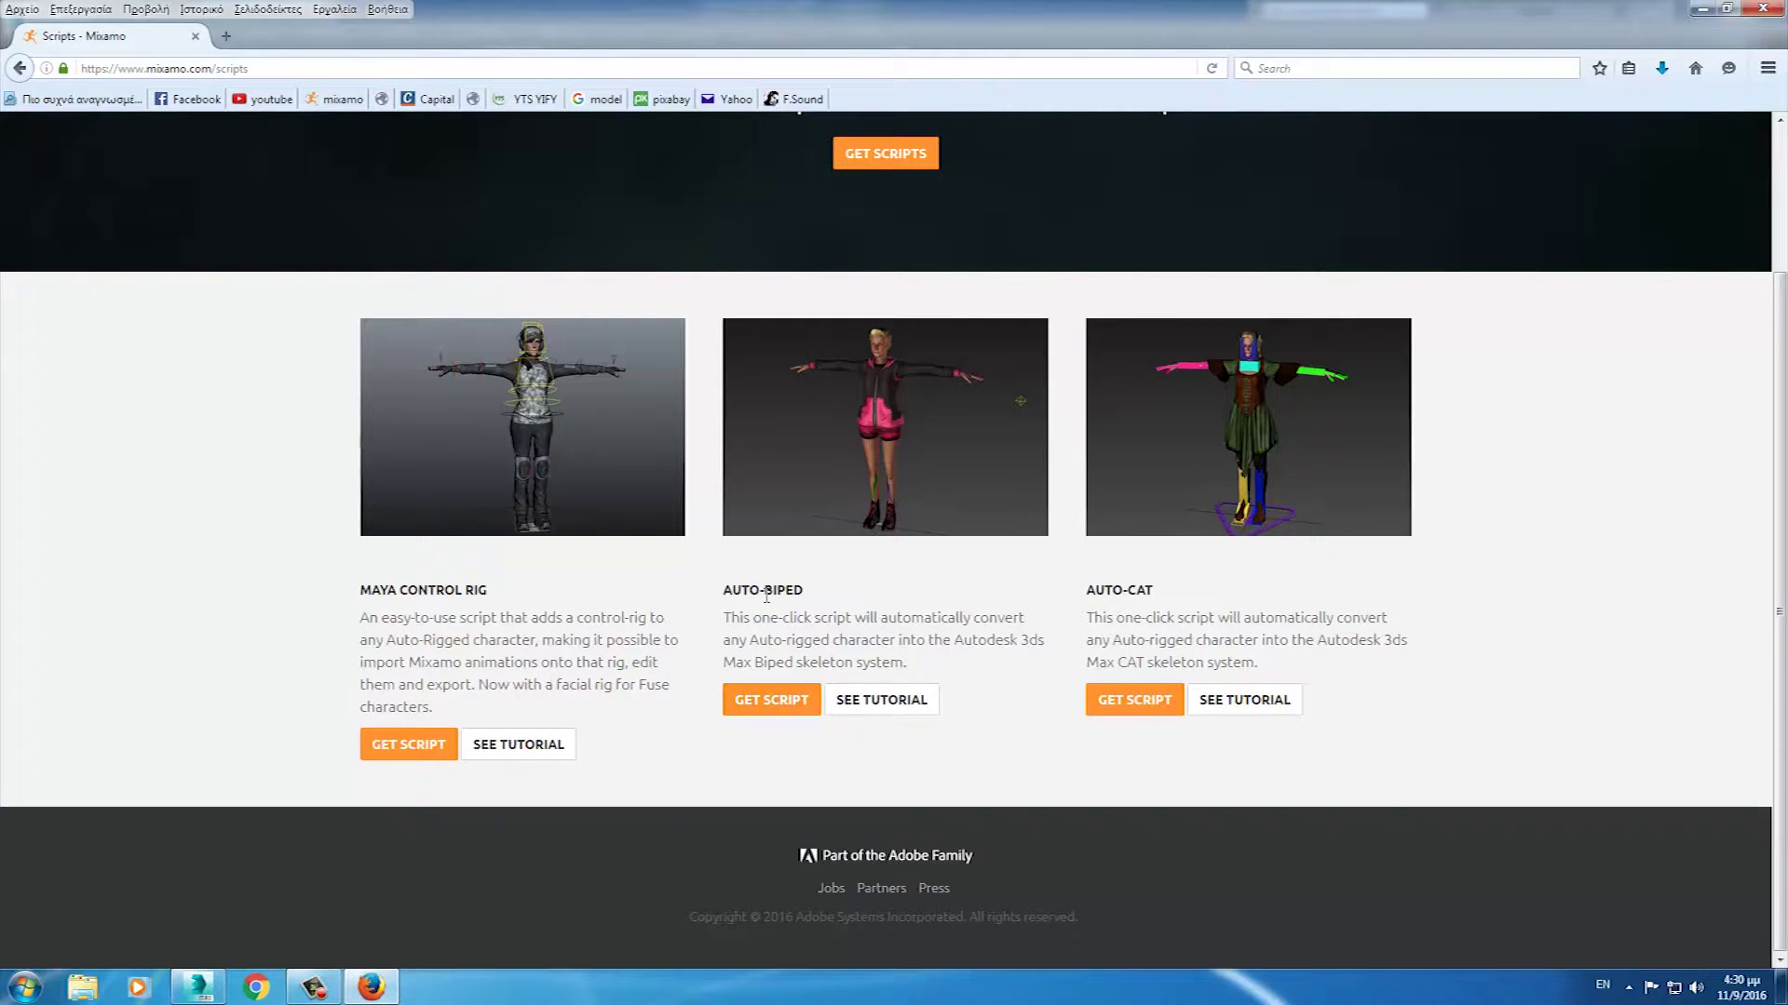
scroll(766, 597, up, 3)
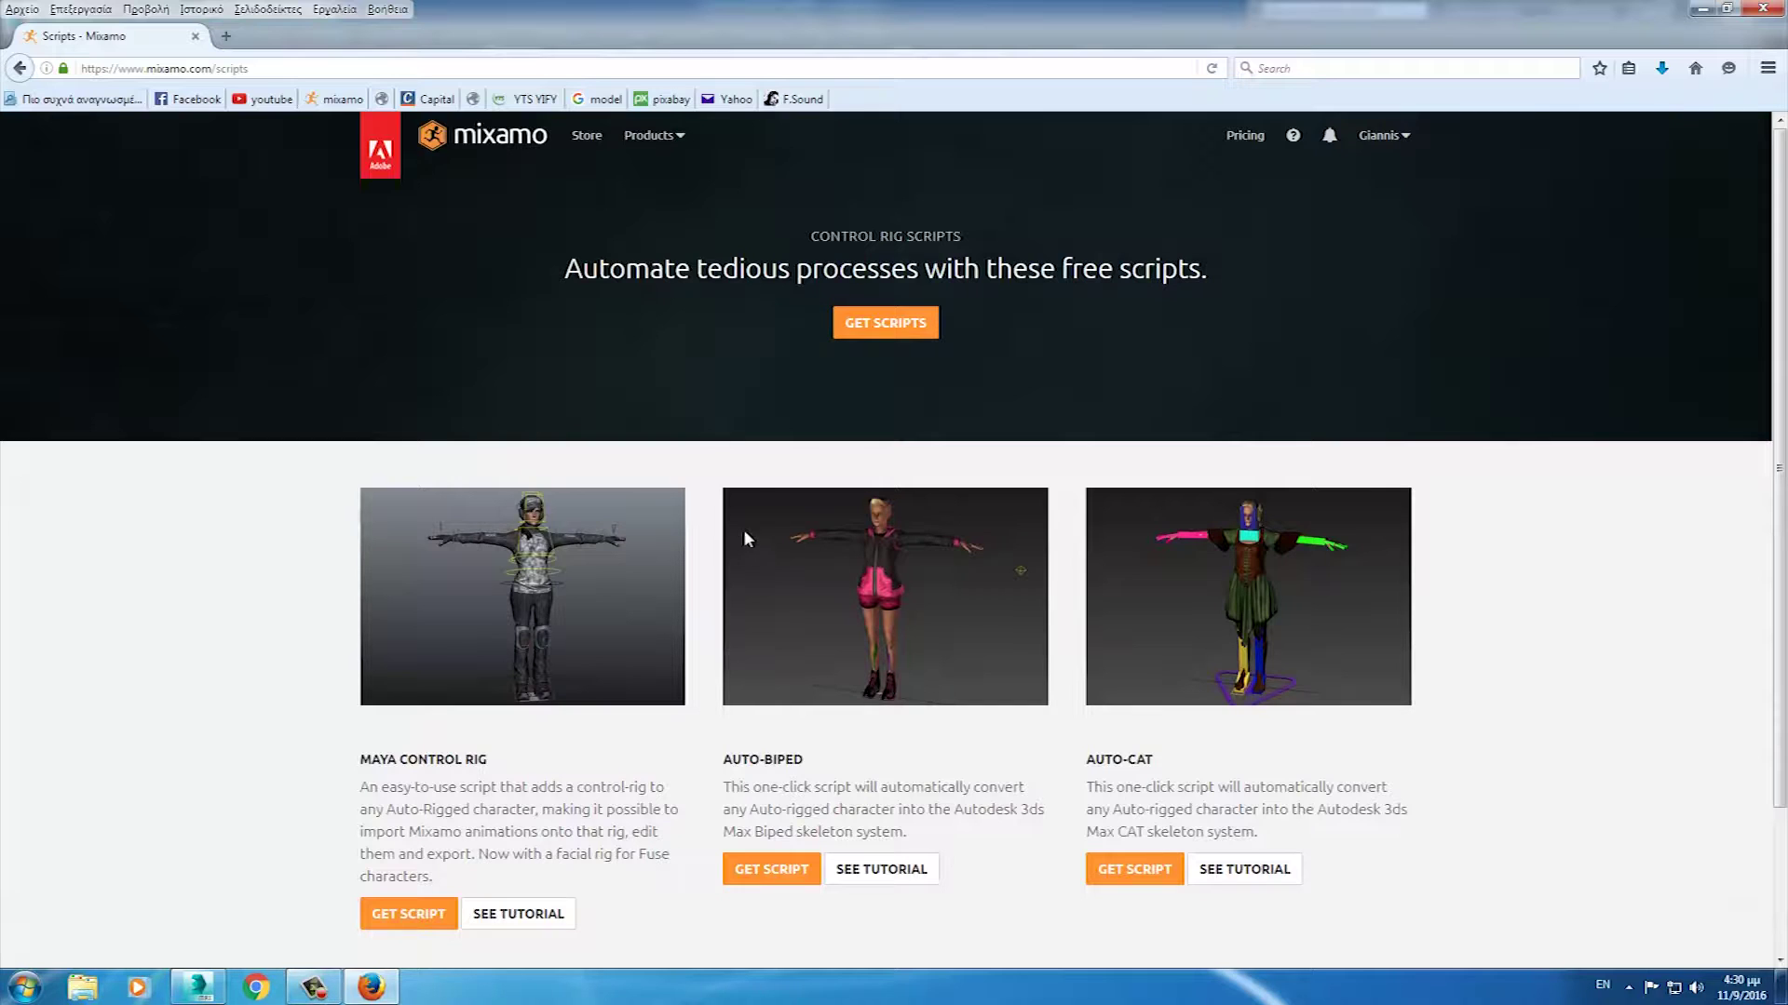
click(582, 140)
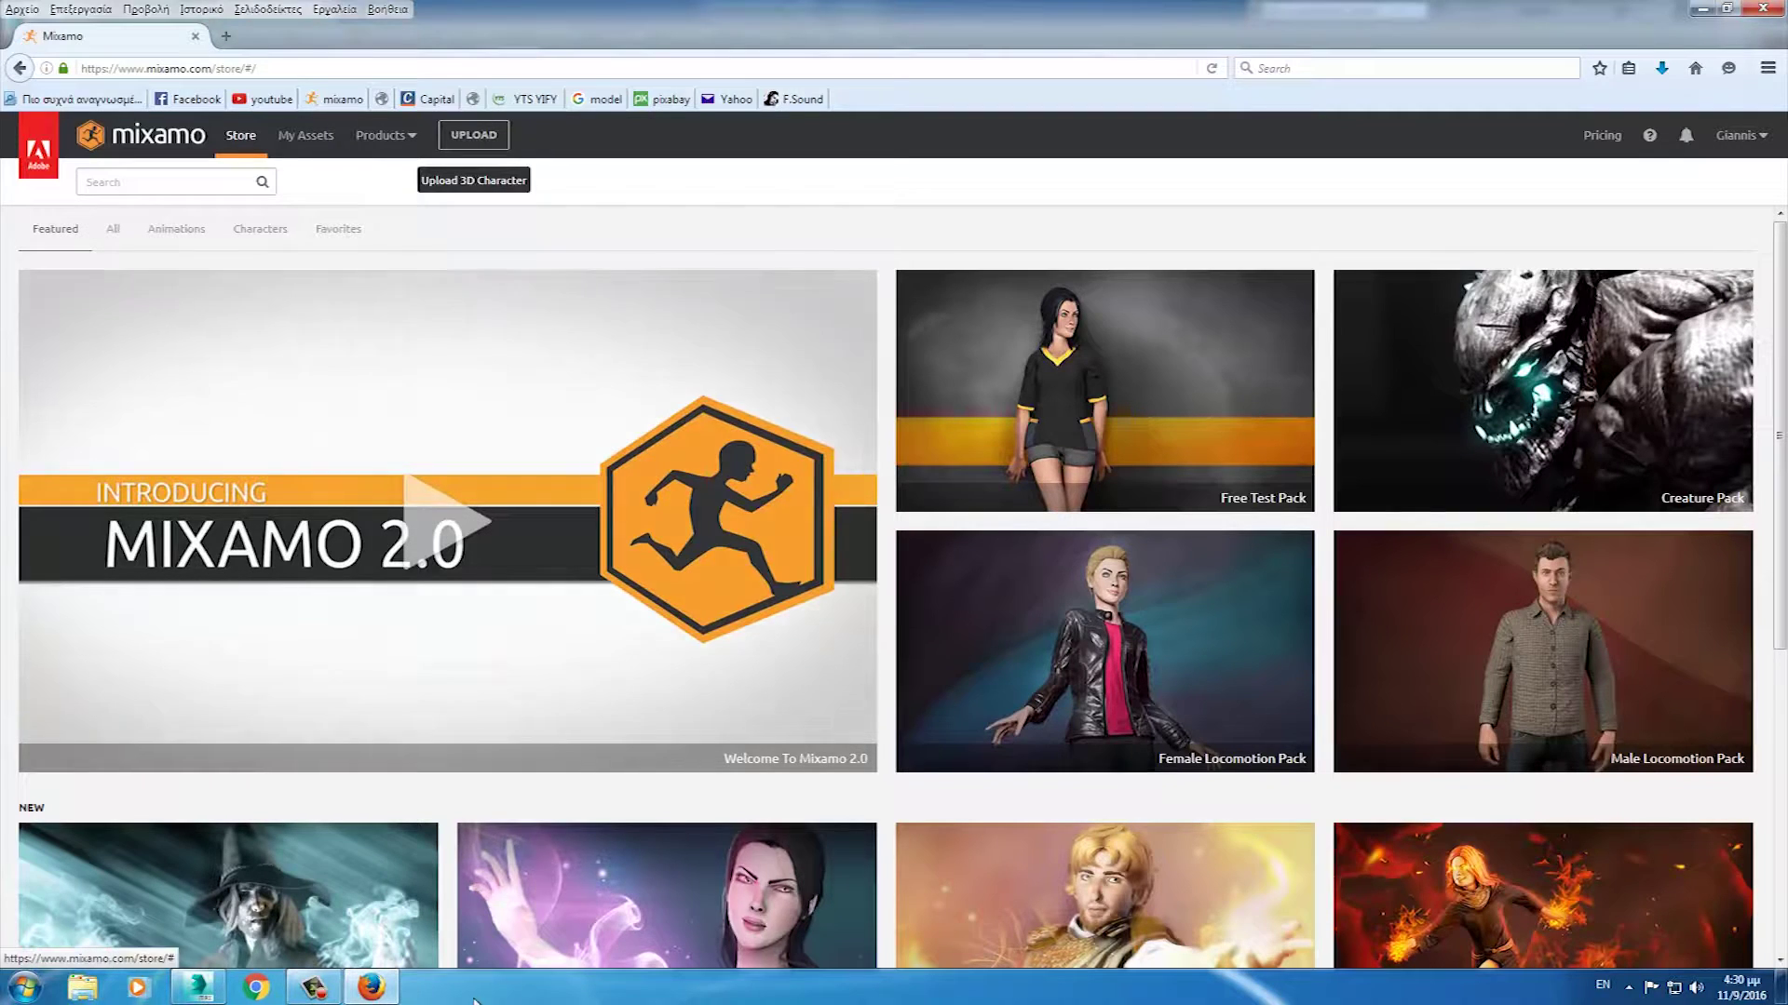
click(188, 997)
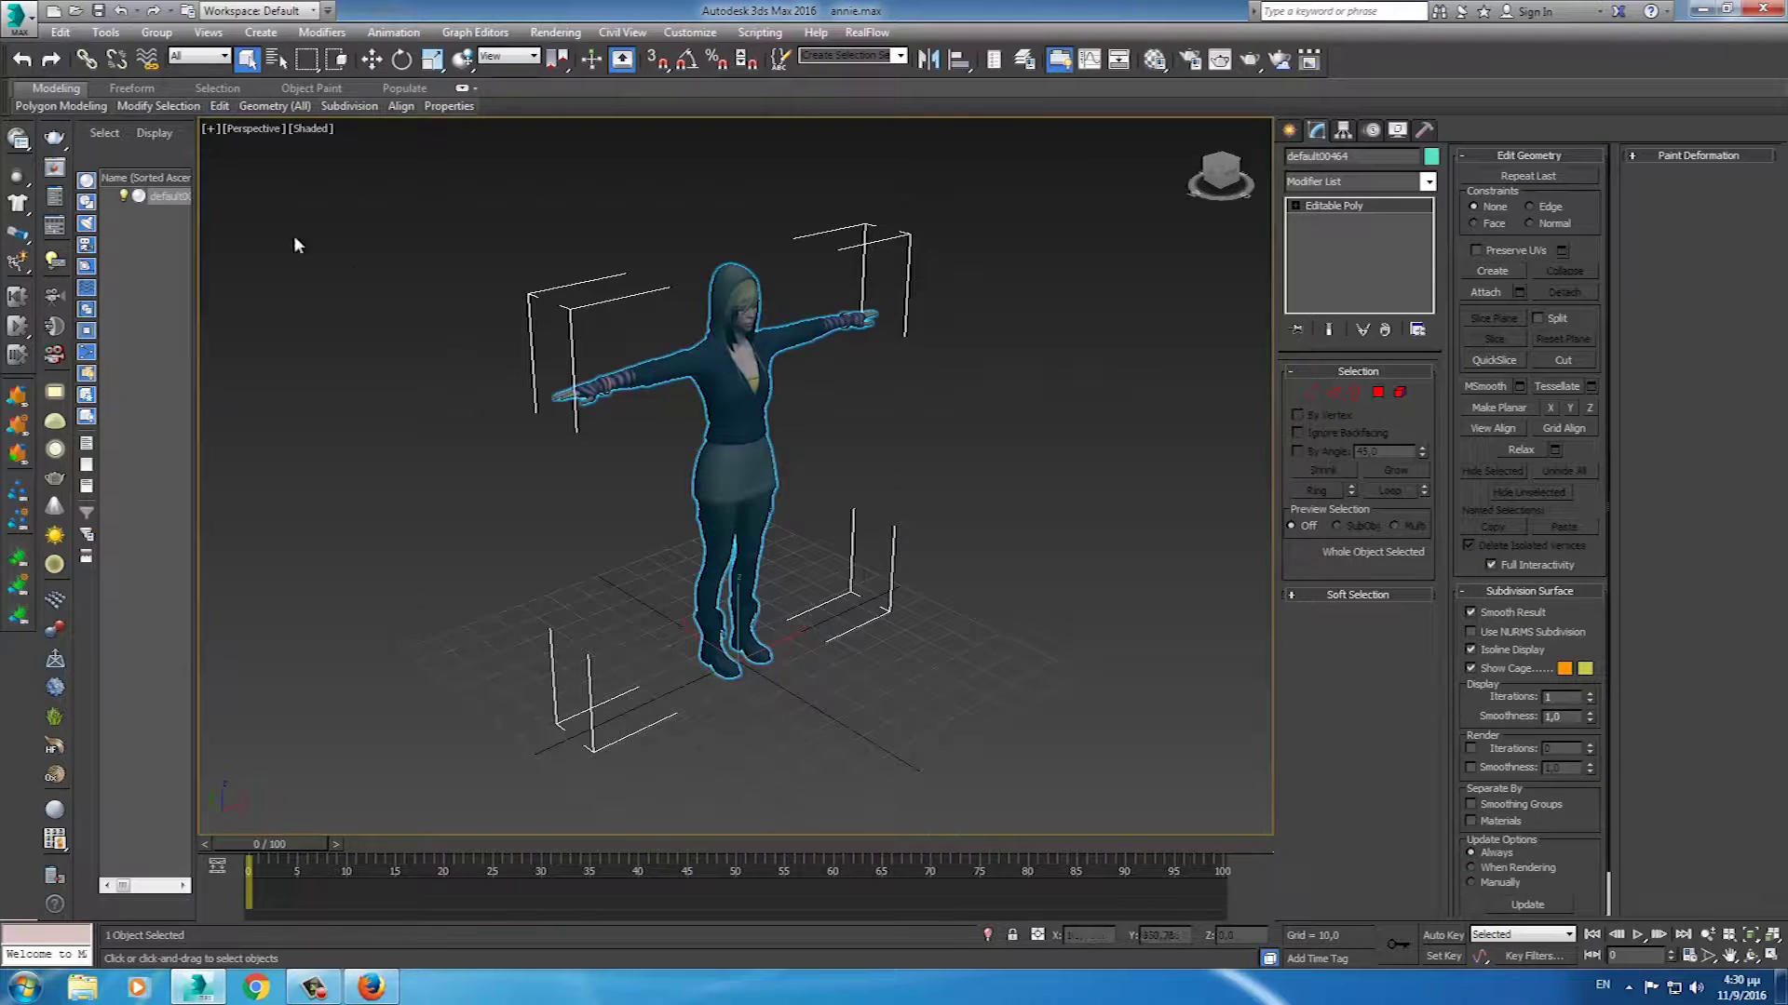
- Export the scene to the Desktop as the FBX file 'ann' with default FBX settings
click(15, 19)
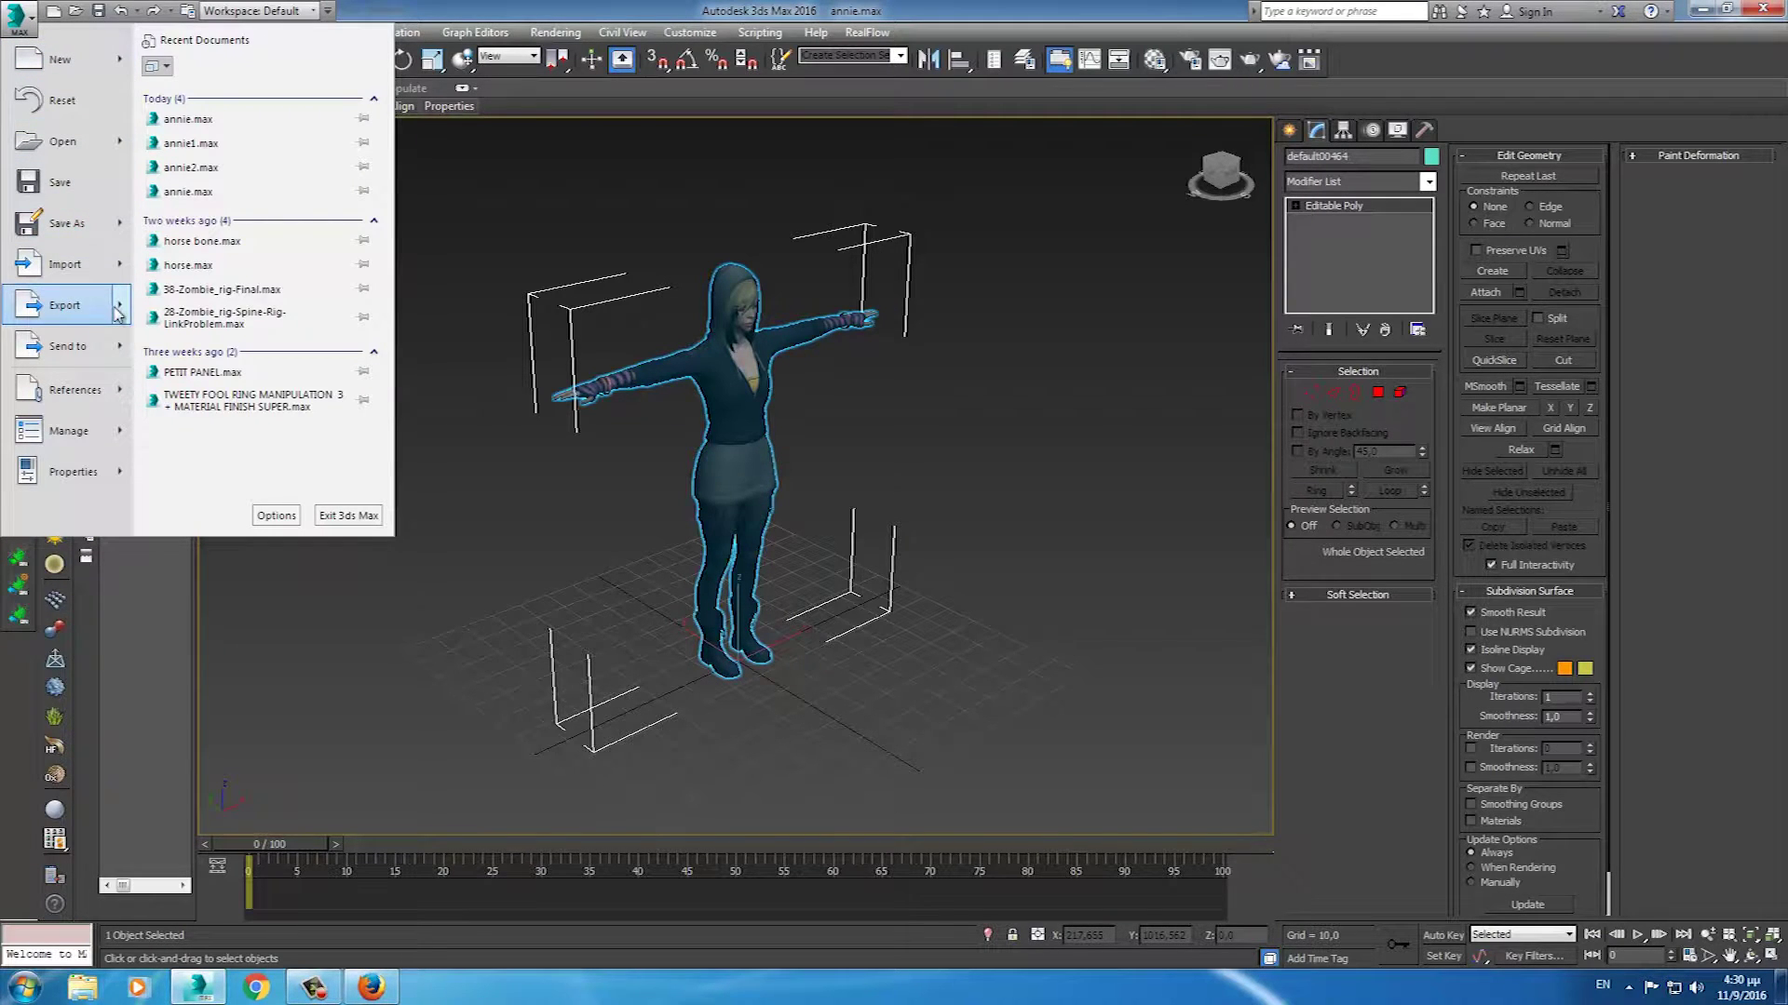
mouse_move(65, 305)
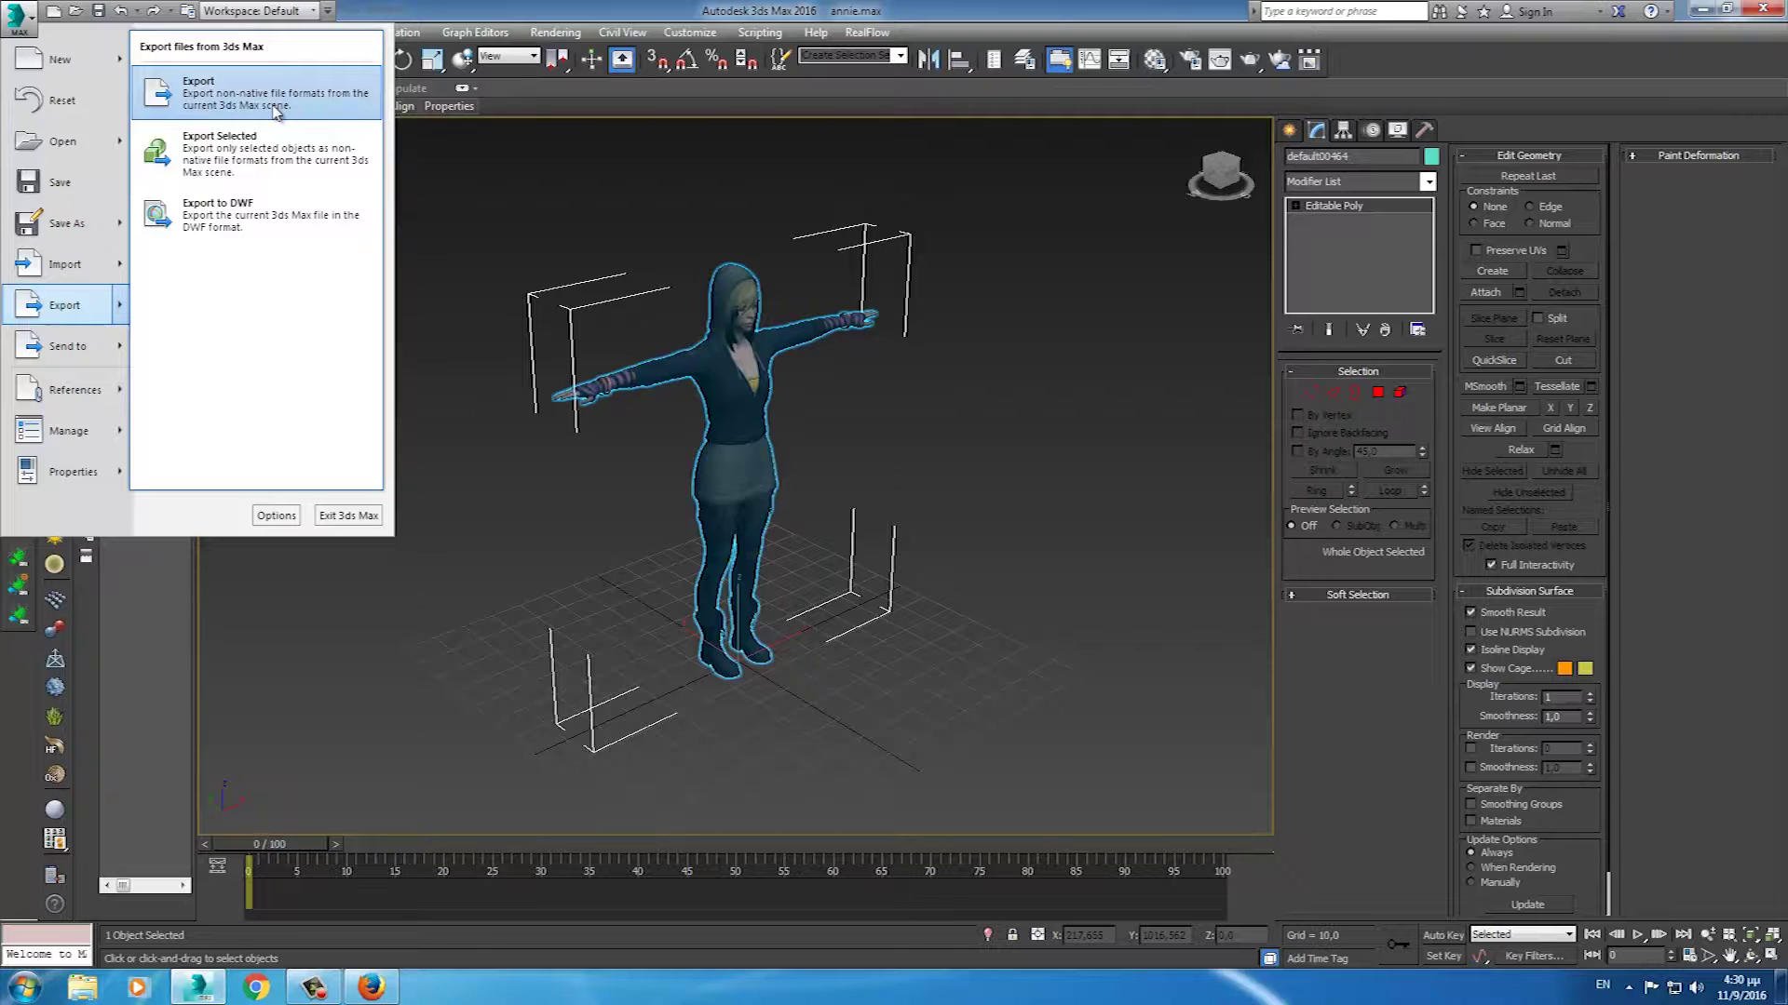
click(276, 112)
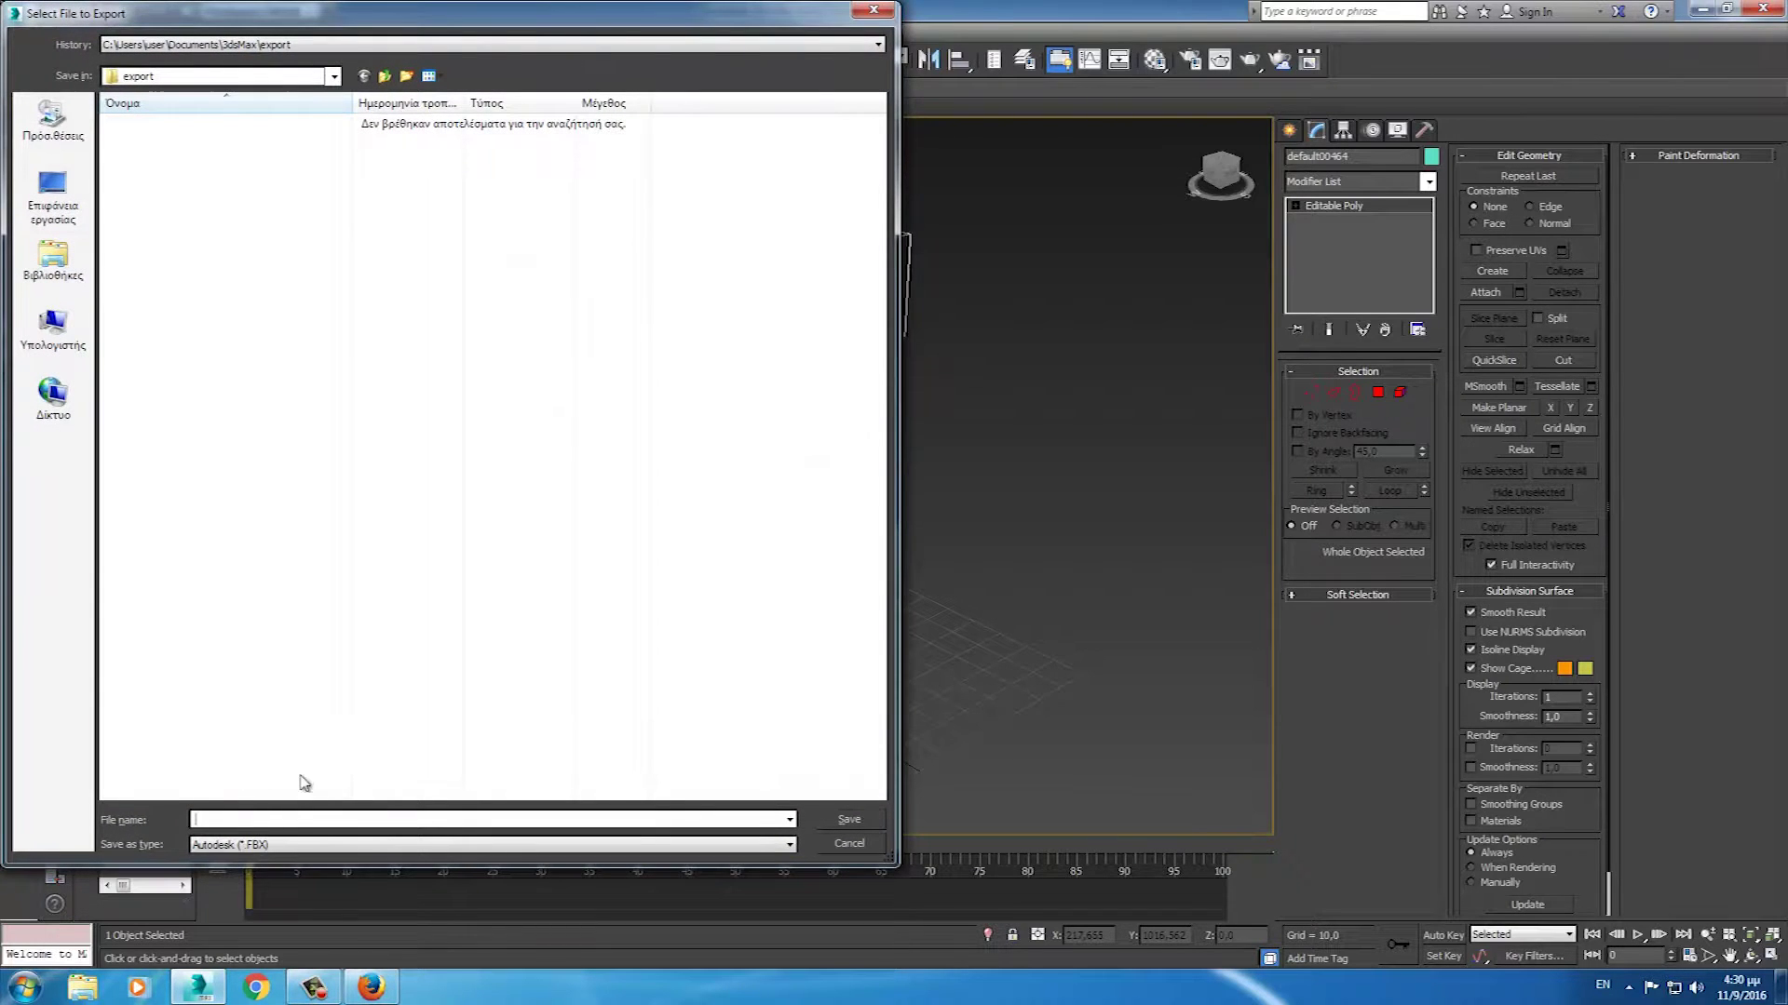
click(53, 198)
text(a)
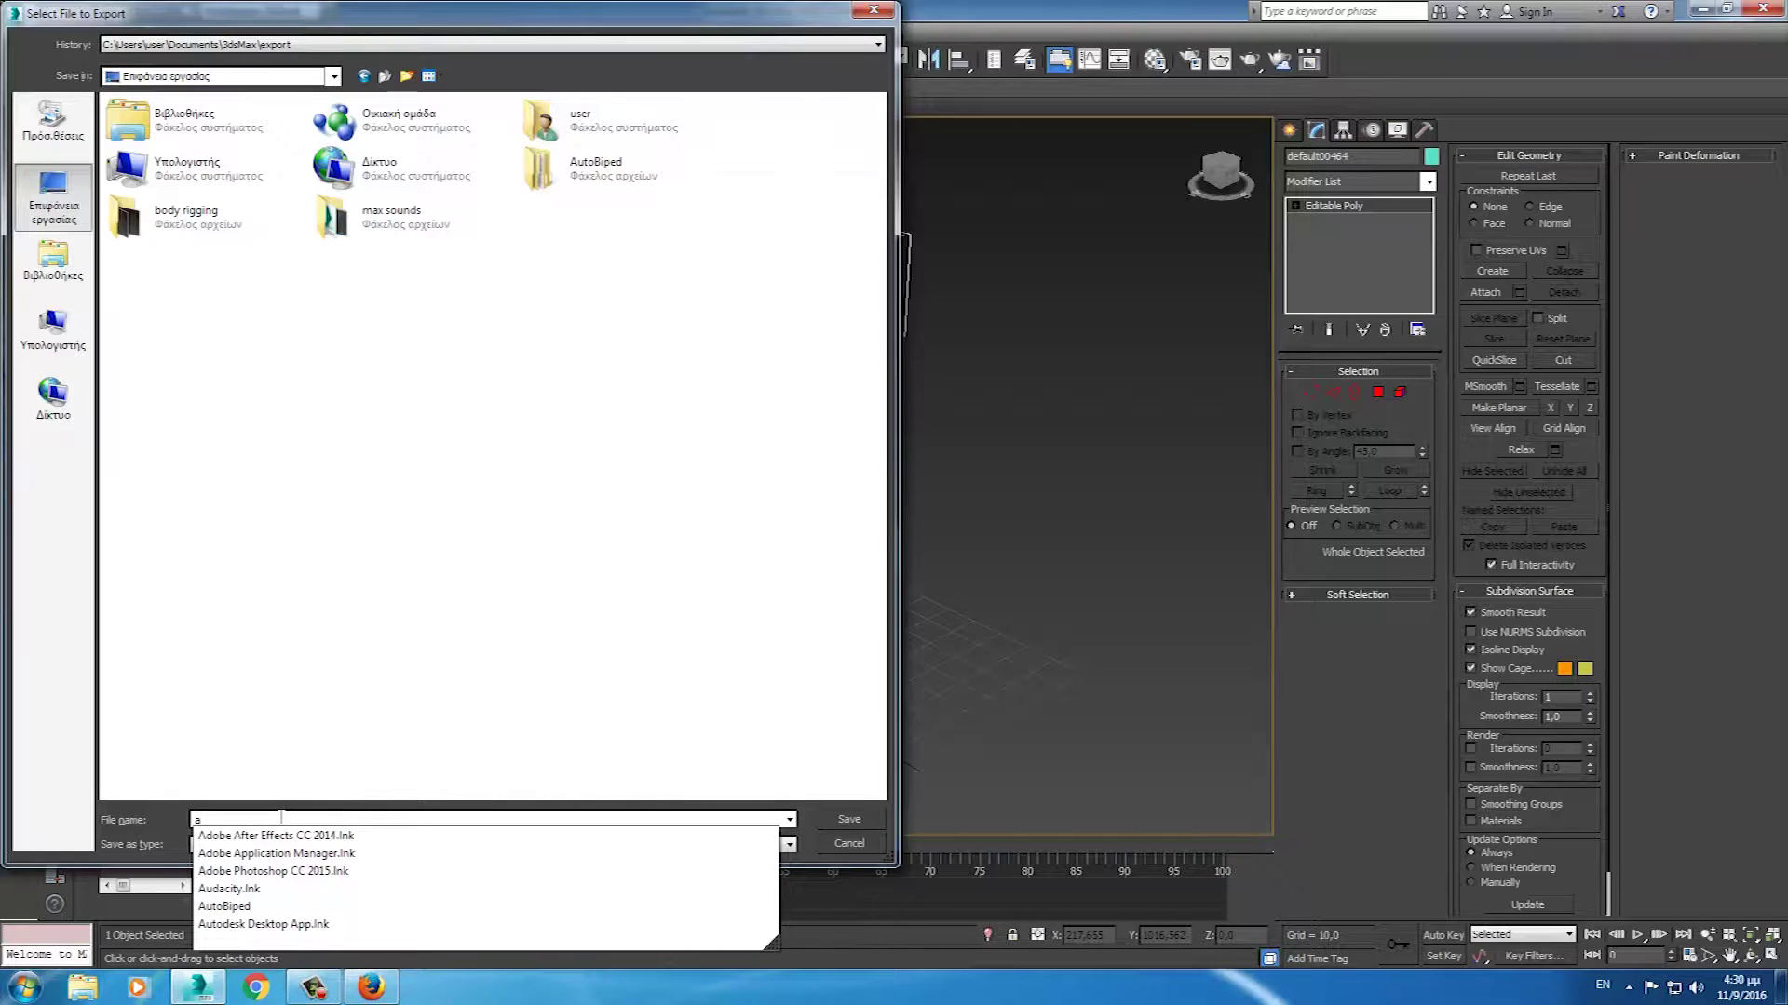
text(nn)
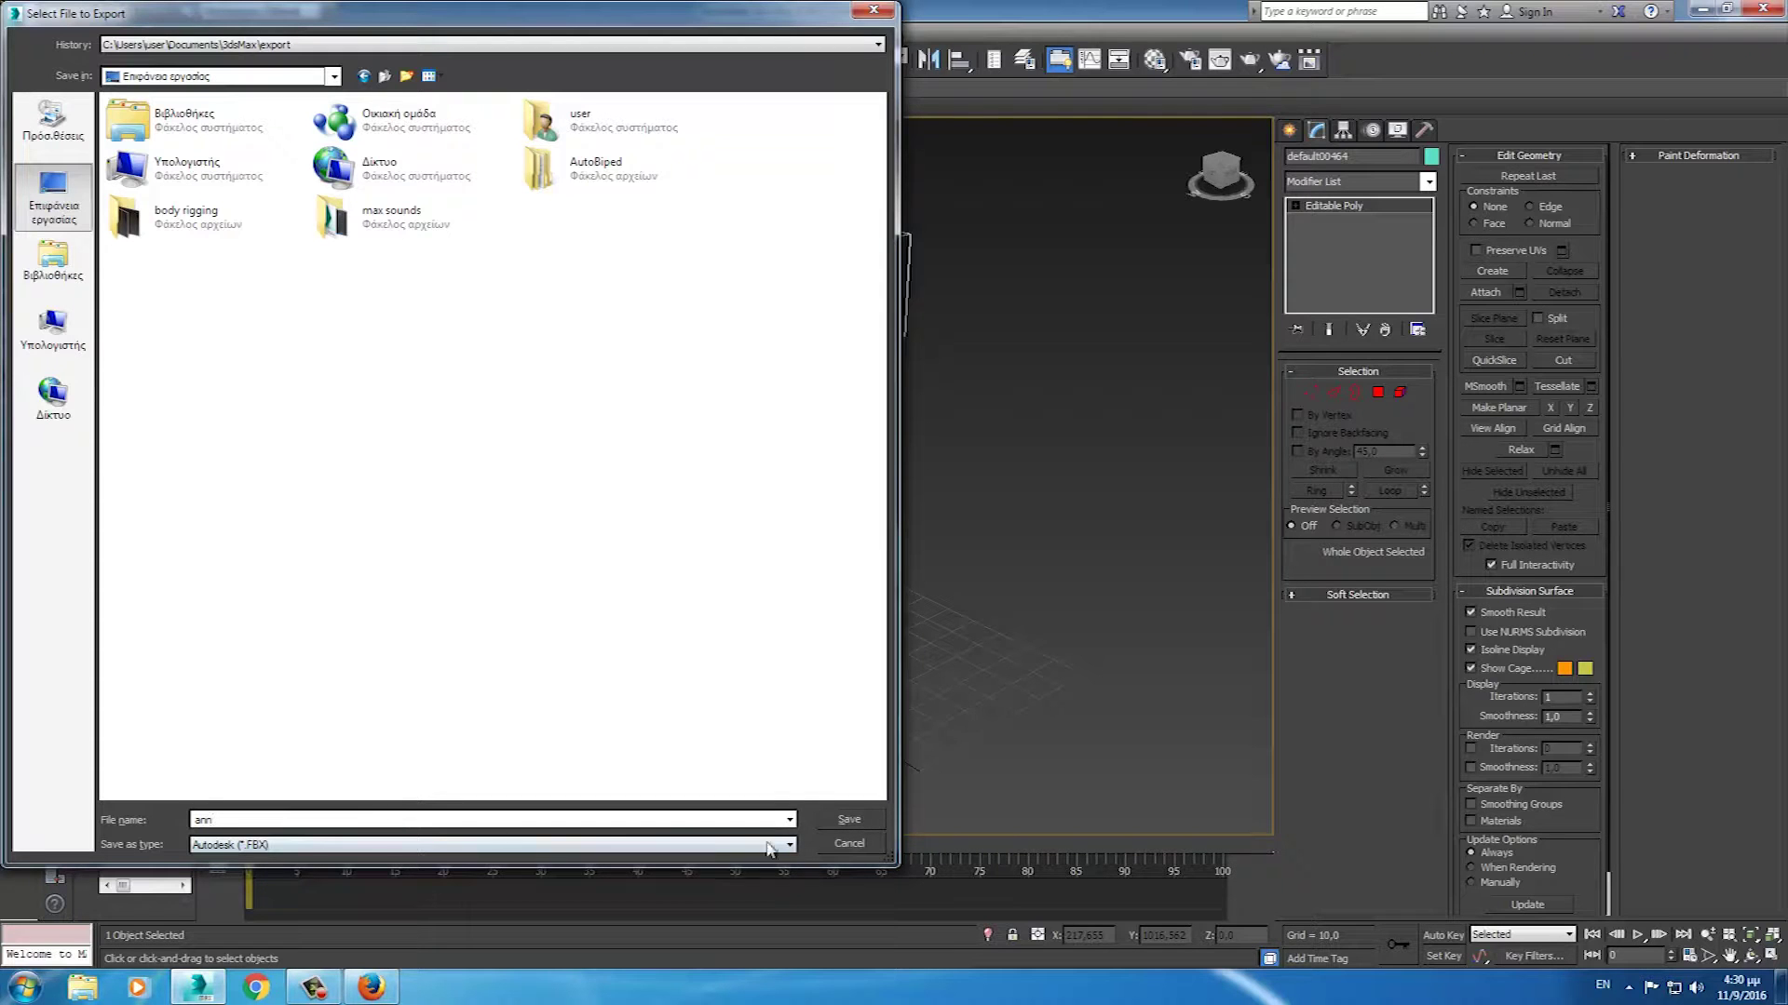
click(857, 819)
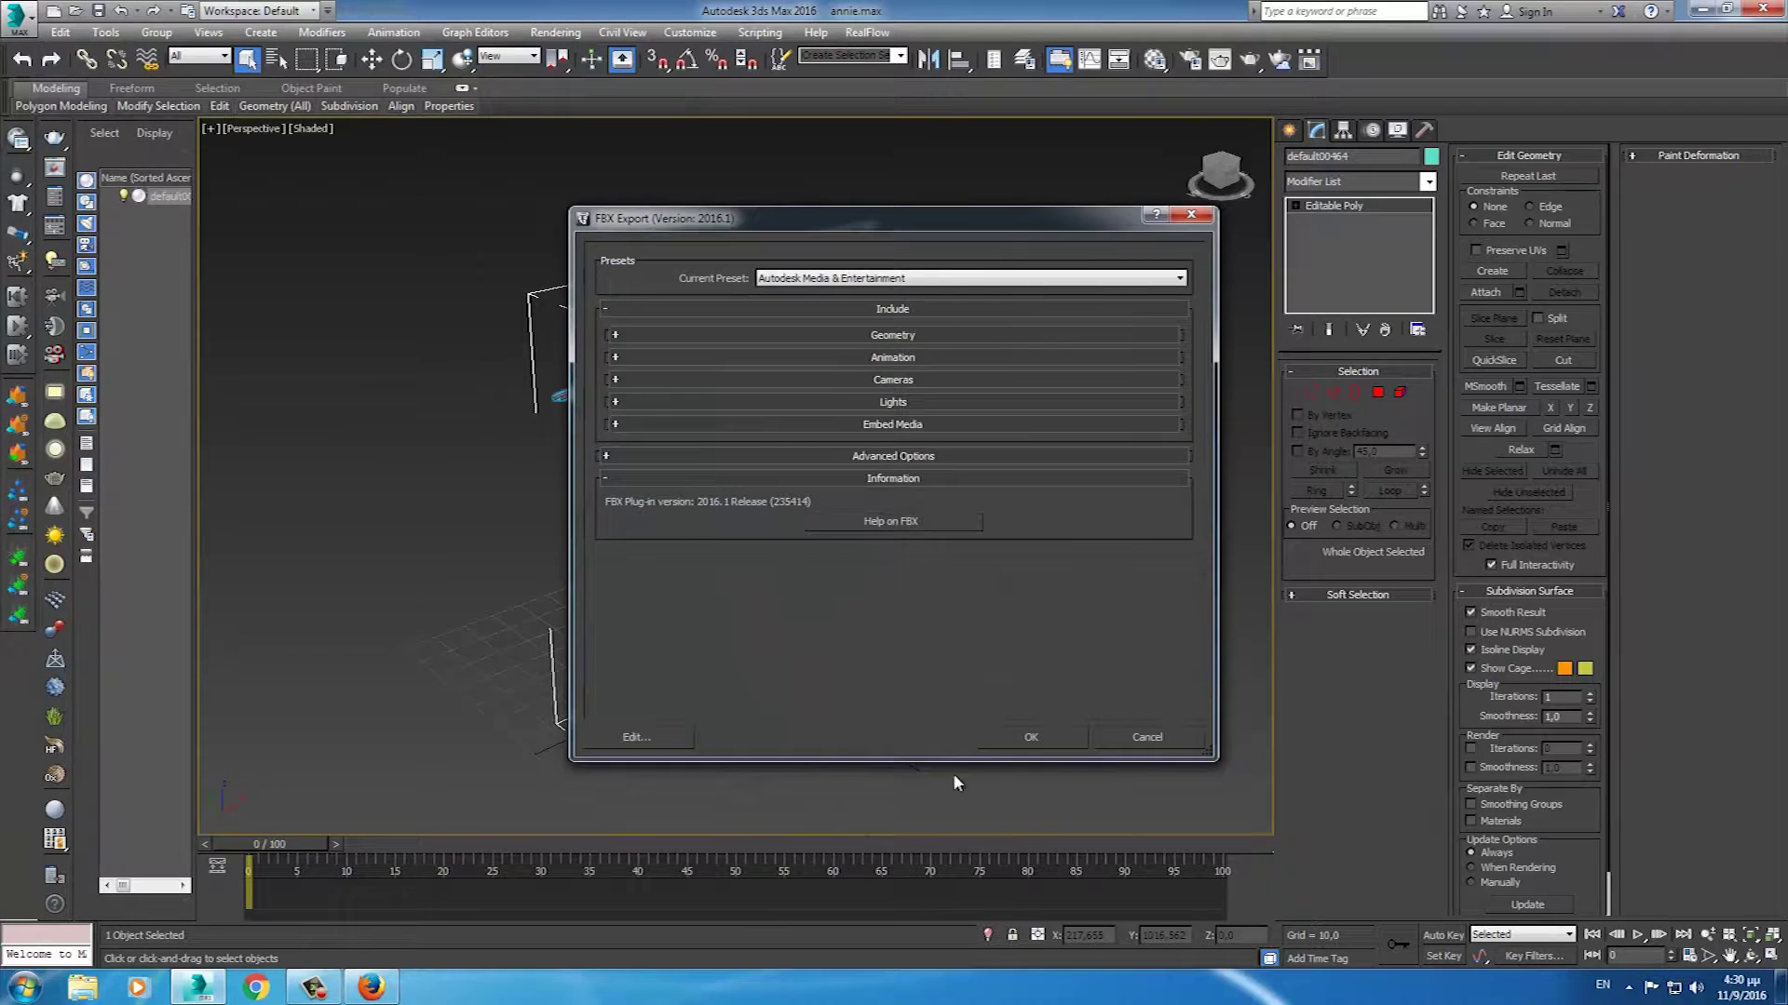
click(1007, 735)
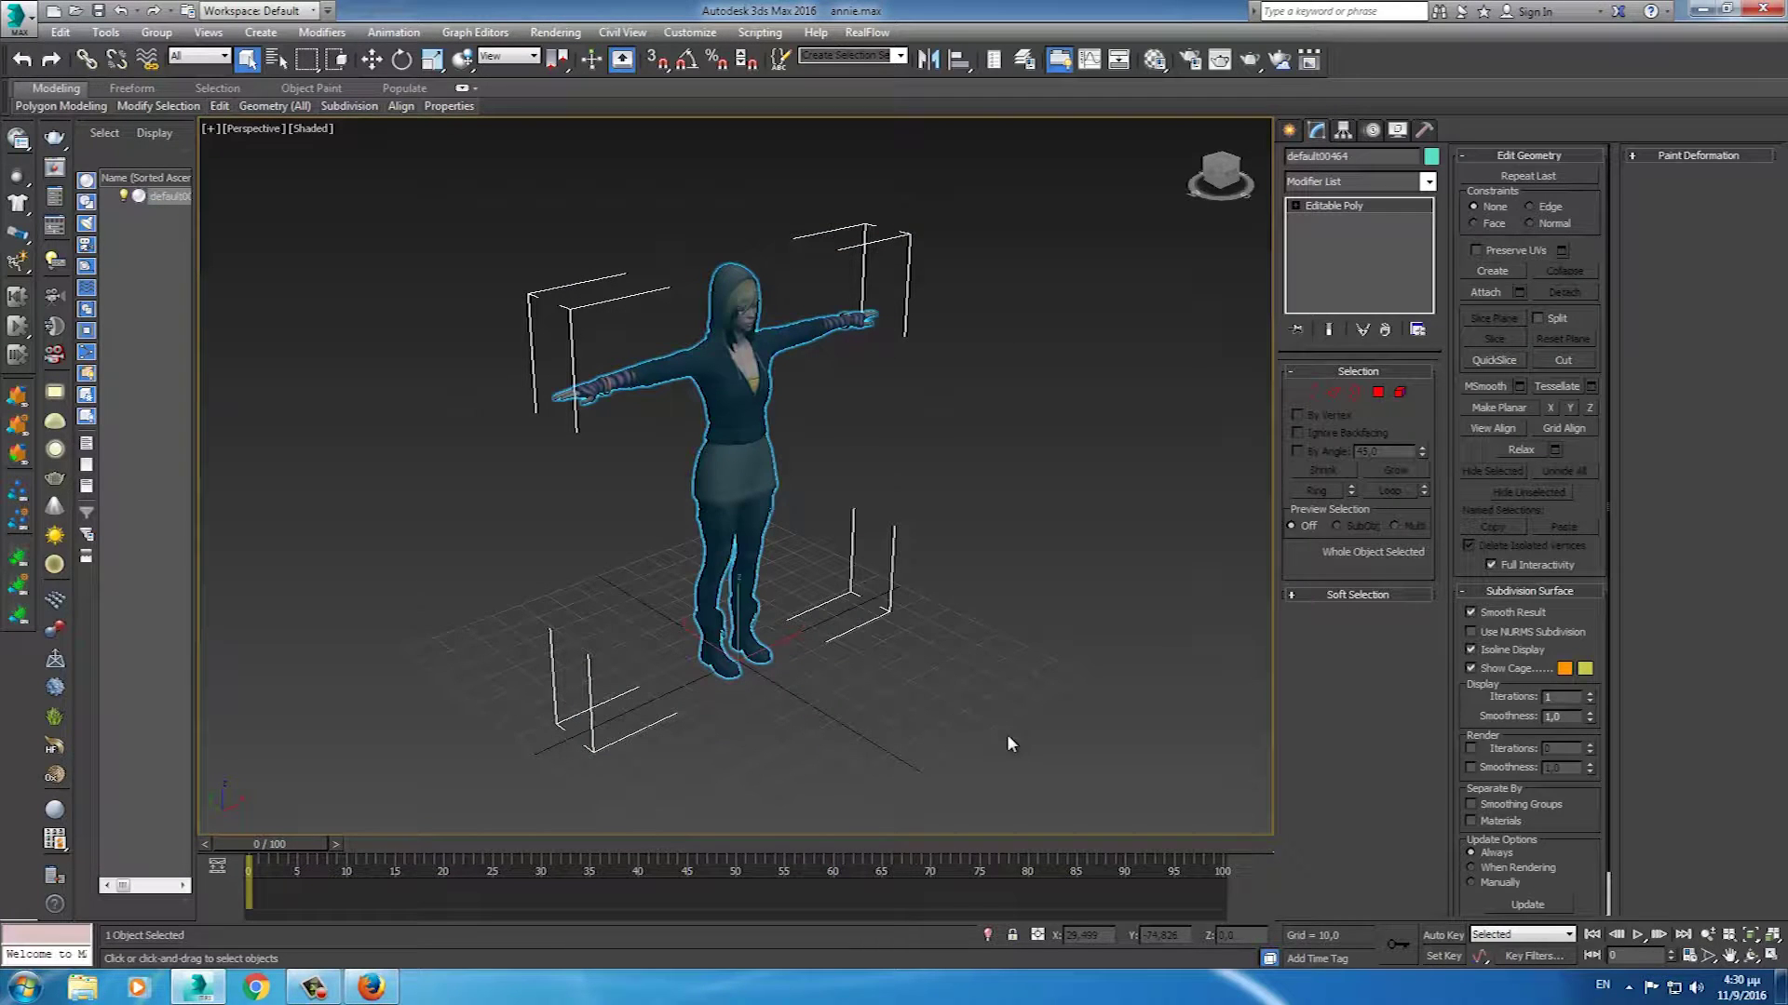
click(377, 989)
- Upload ann.FBX from the Desktop to Mixamo's Auto-Rigger
click(476, 136)
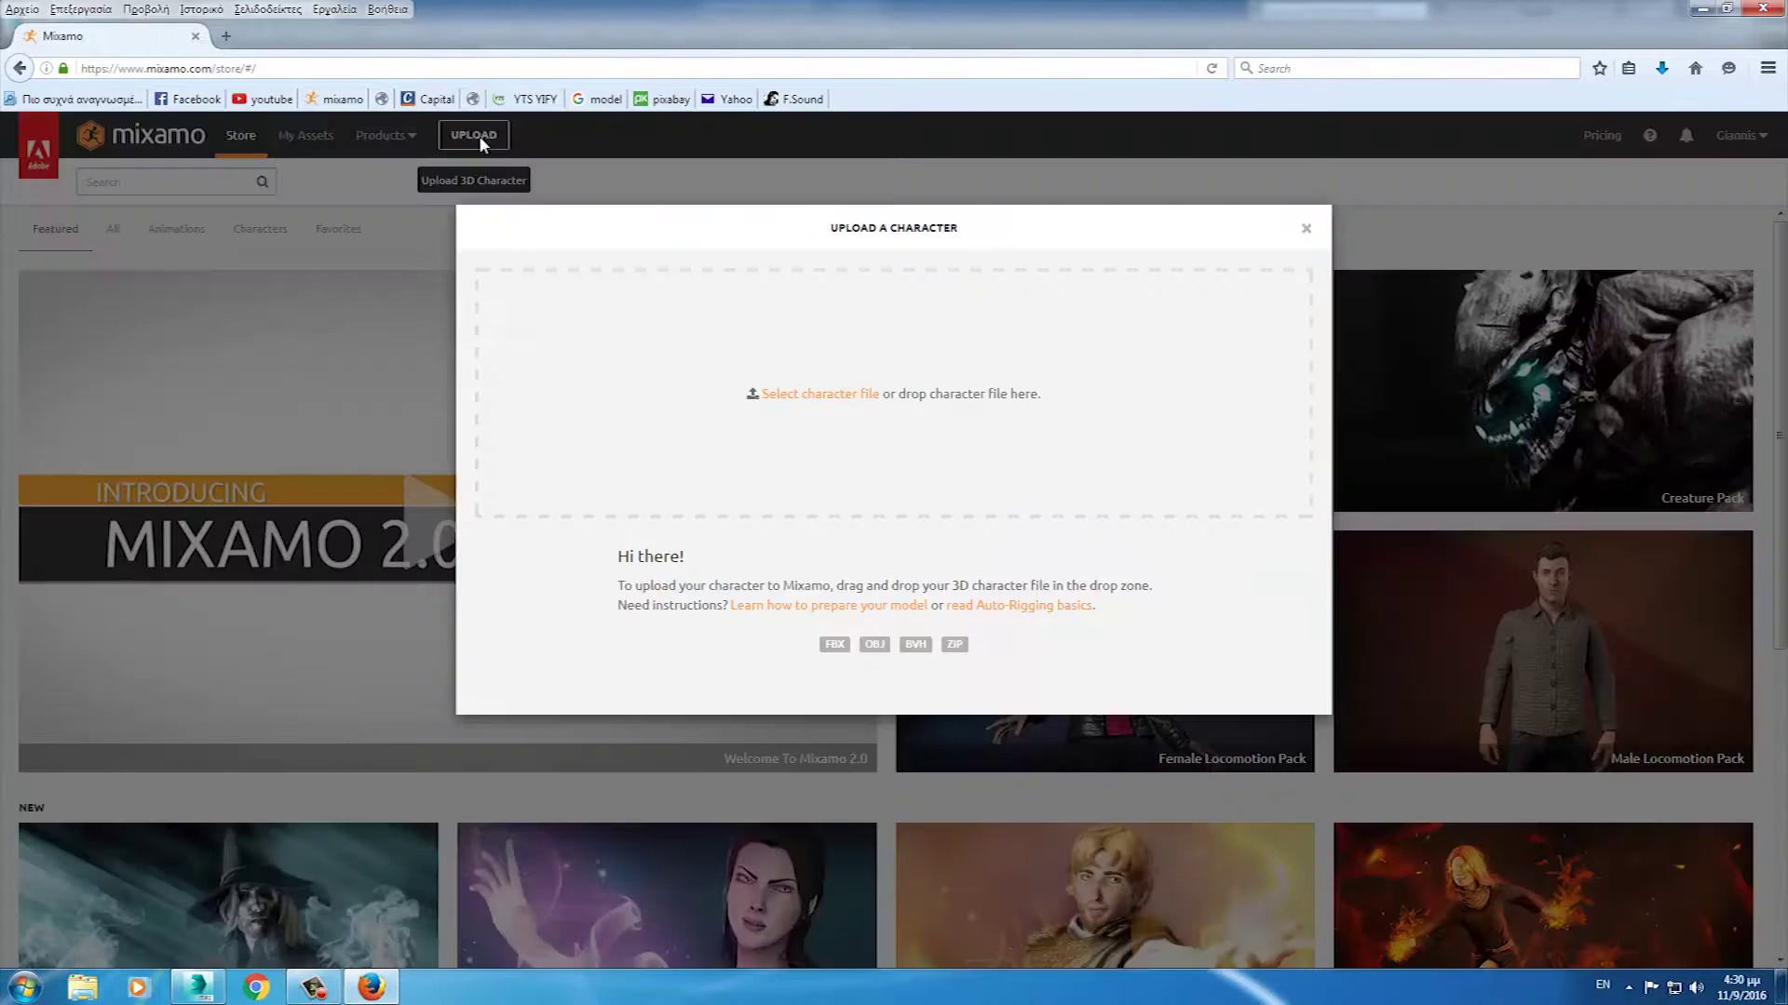
click(817, 395)
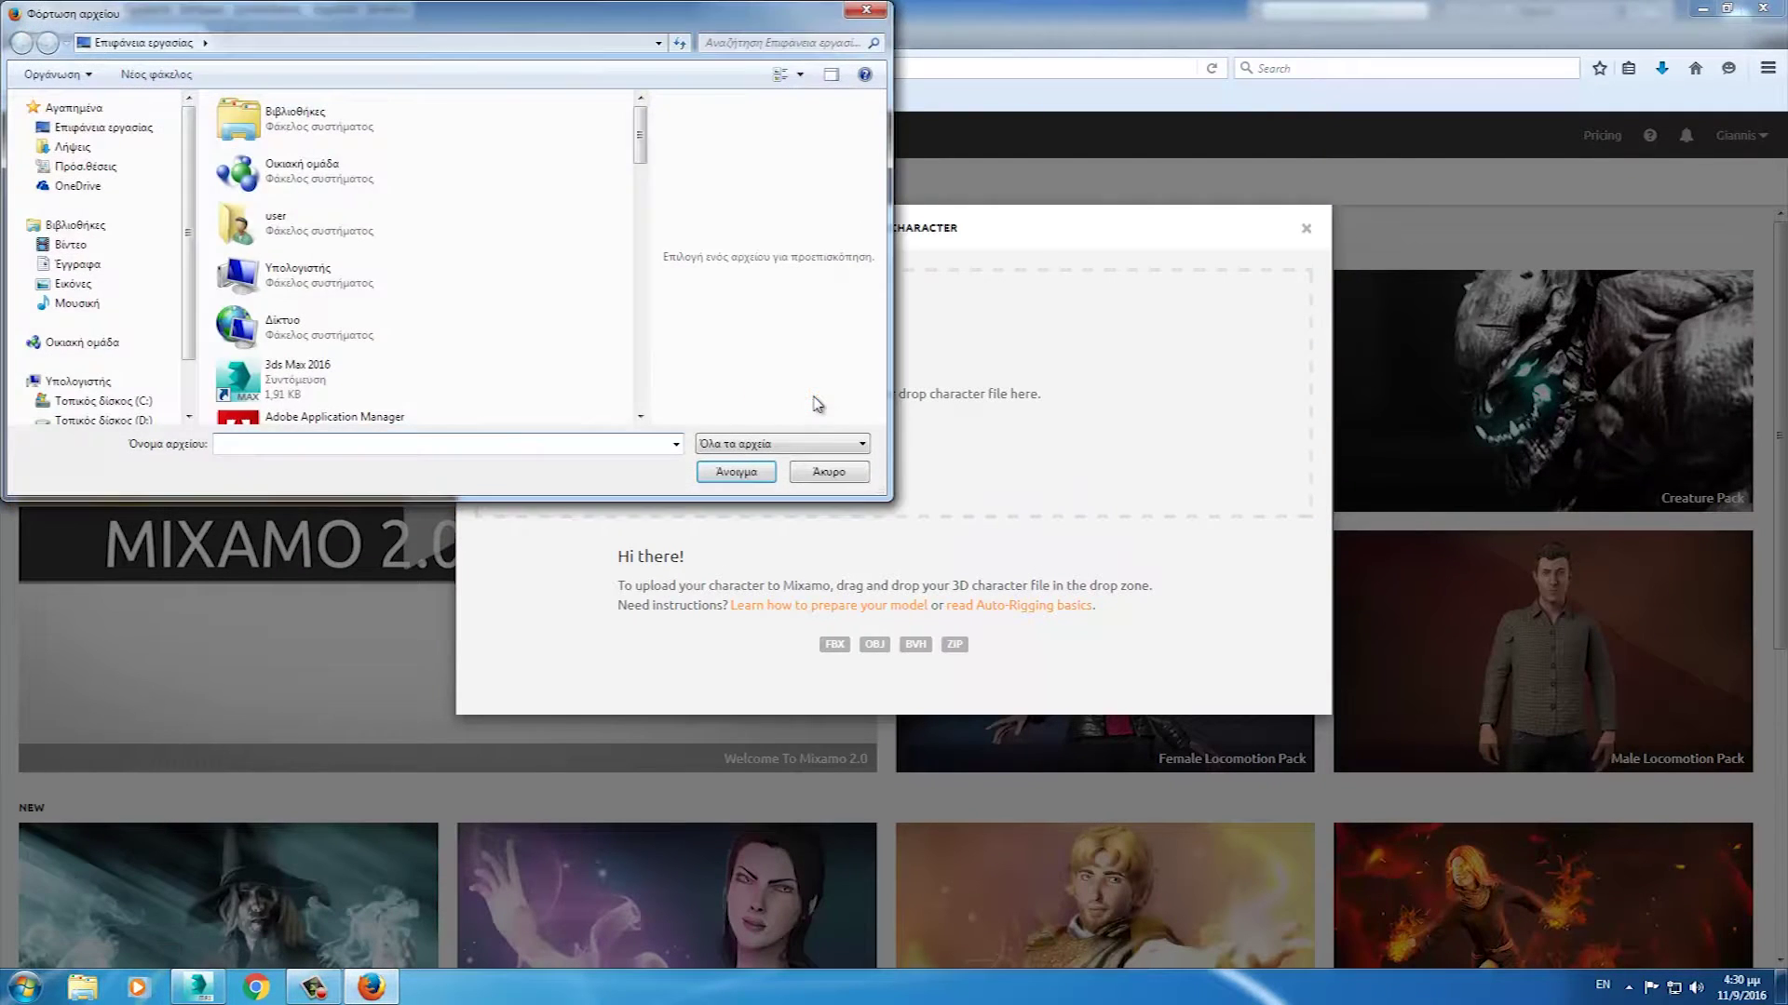
scroll(638, 166, down, 3)
scroll(638, 166, down, 3)
scroll(639, 166, down, 3)
scroll(661, 294, down, 2)
scroll(661, 294, down, 1)
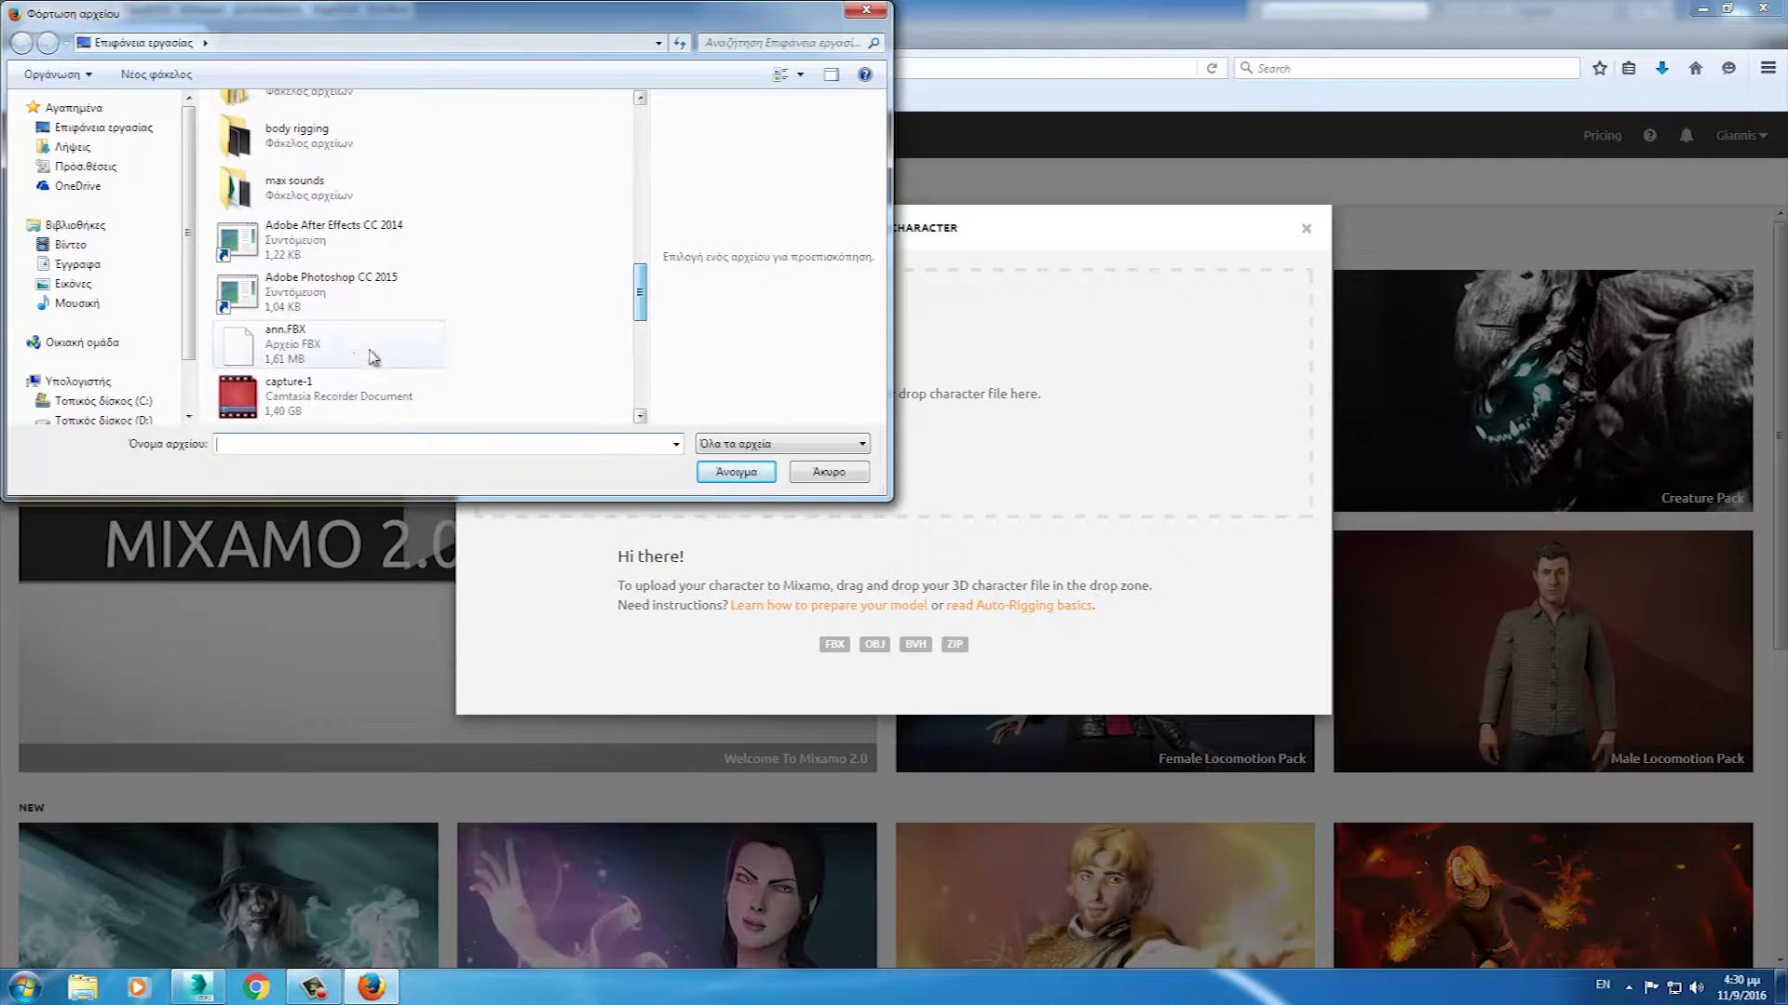
click(305, 370)
click(734, 472)
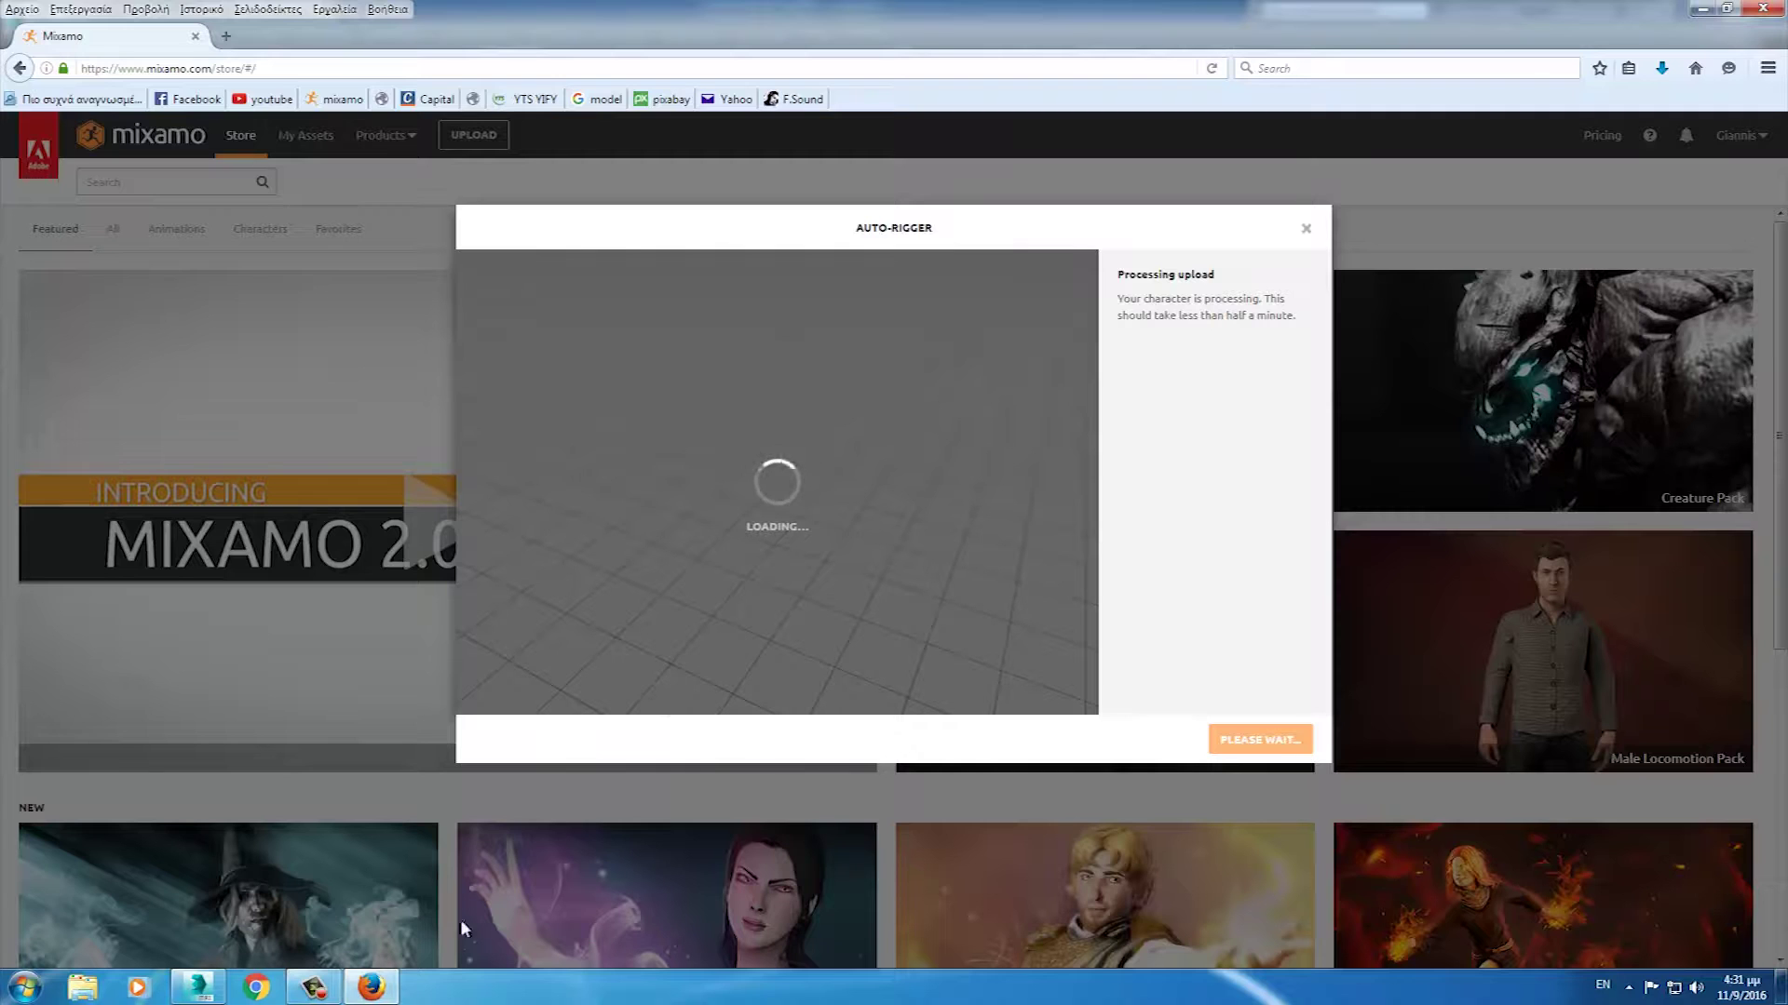
- Wait for Mixamo to finish processing until the T-pose Orient preview appears
click(313, 988)
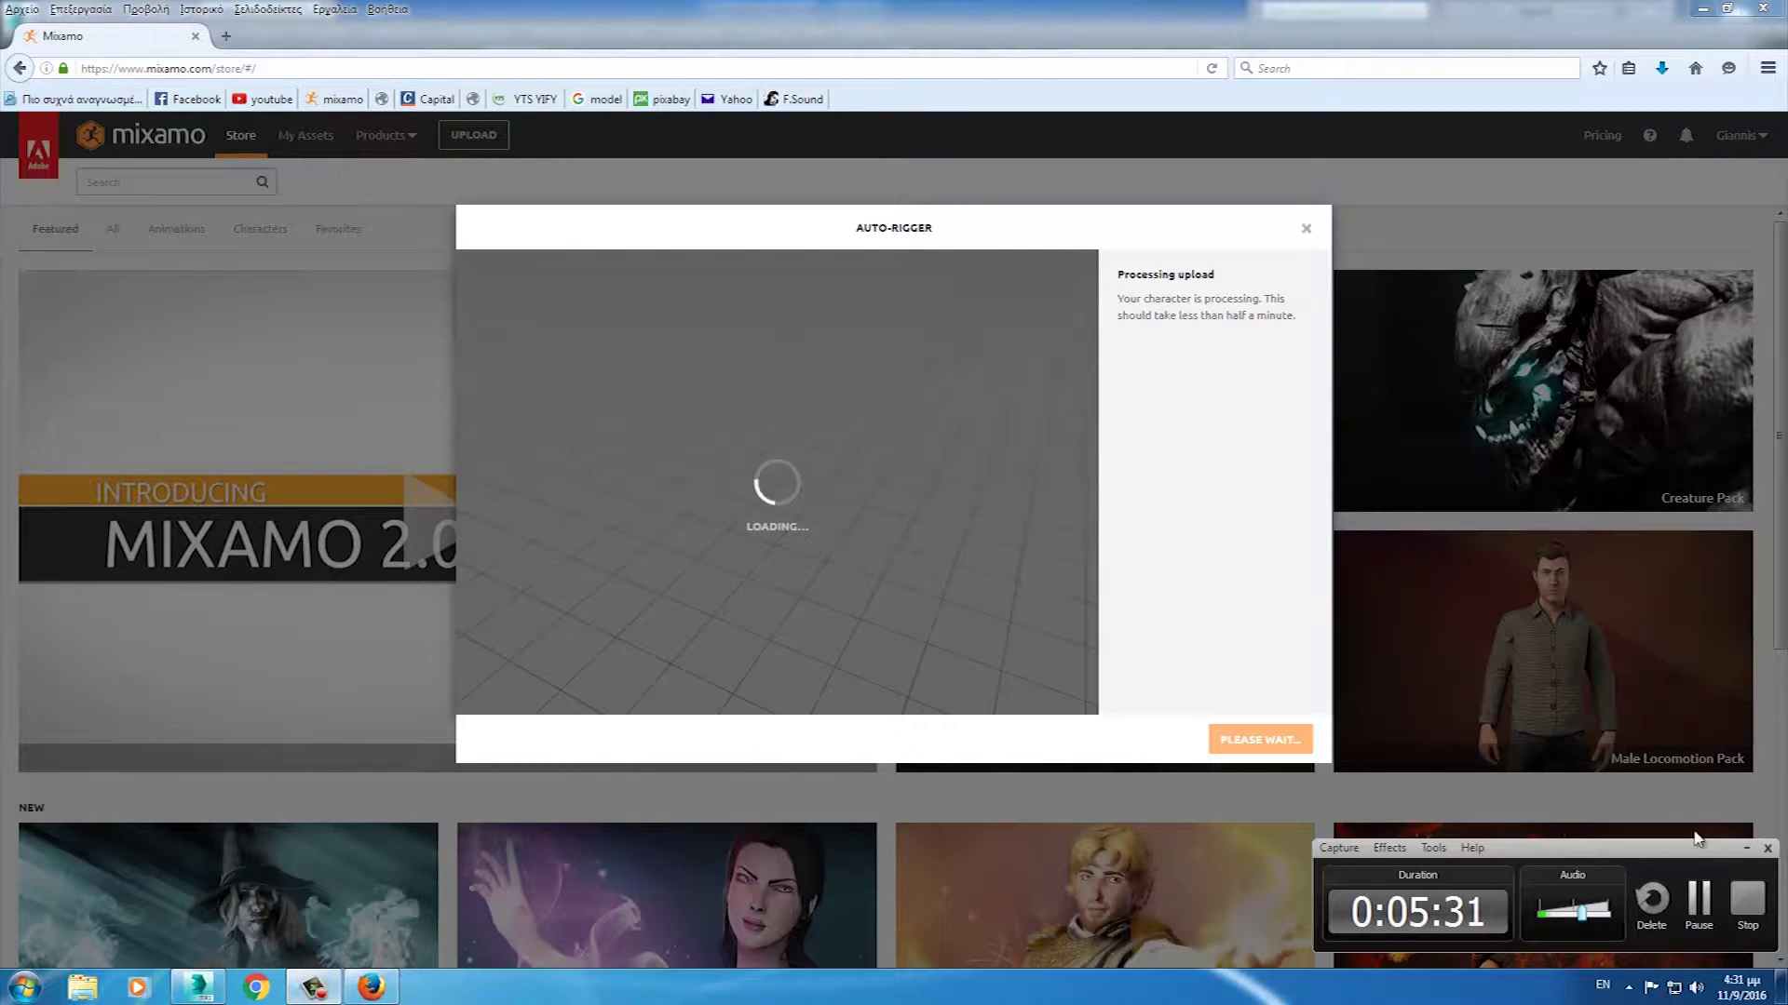
click(1745, 850)
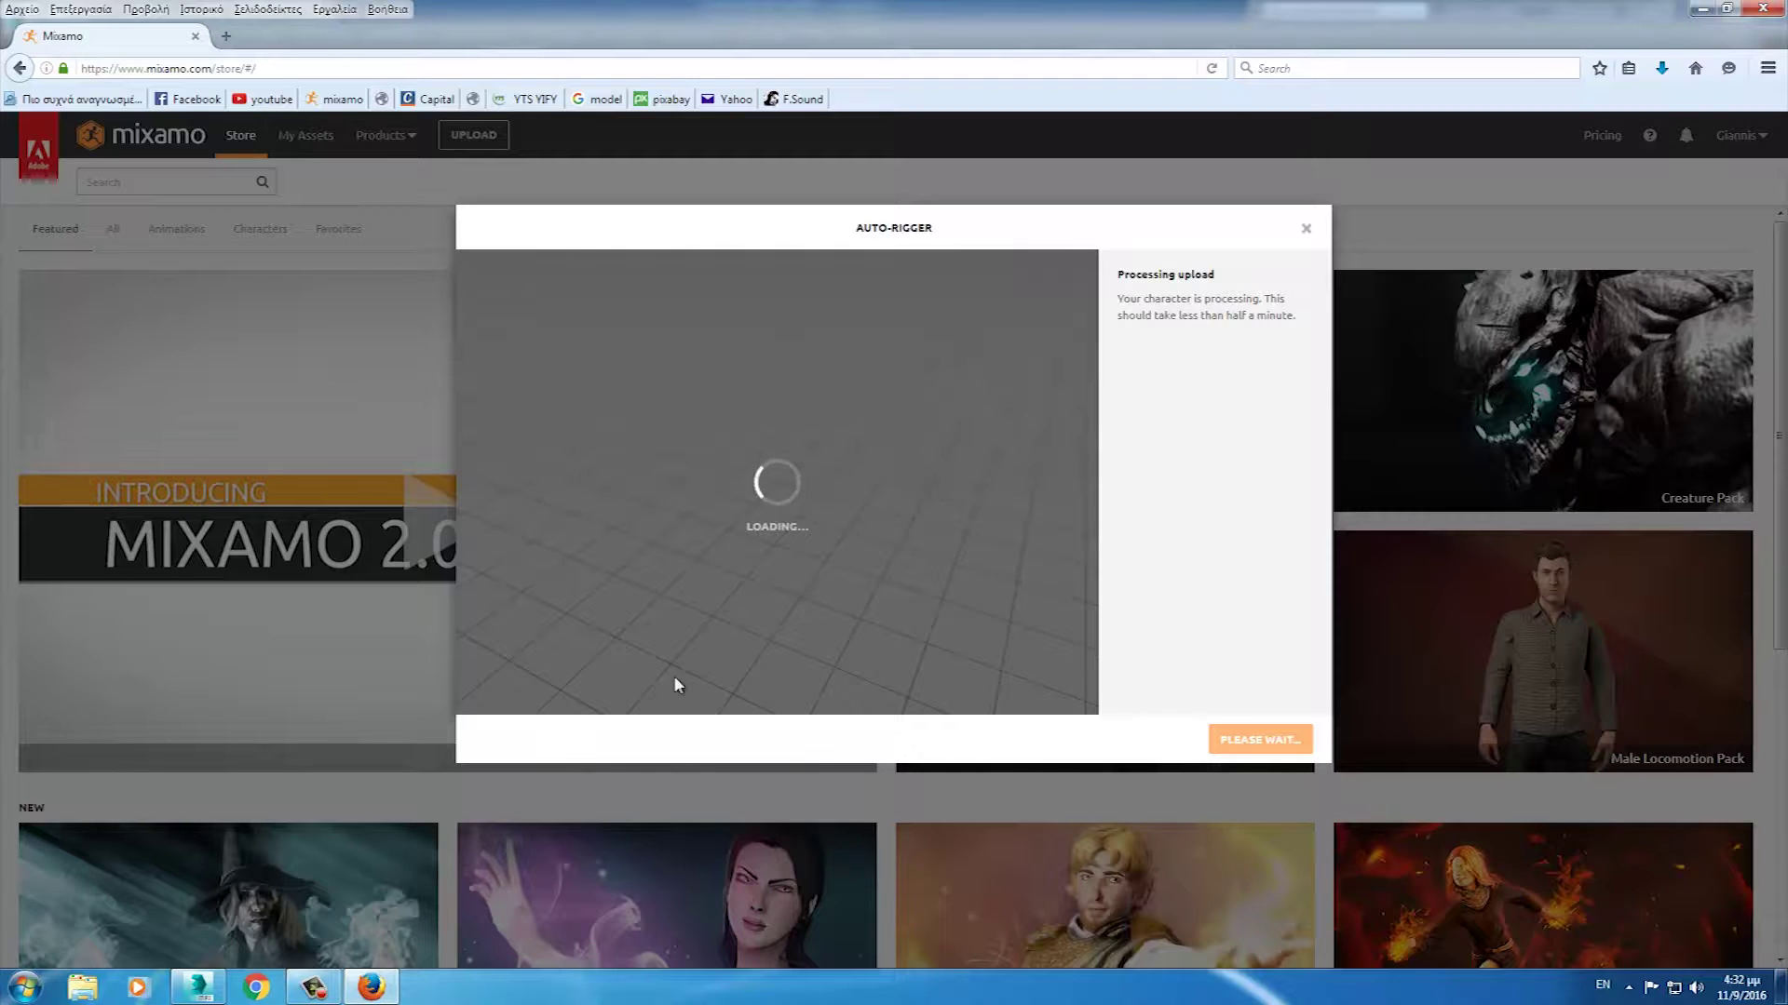
mouse_move(197, 987)
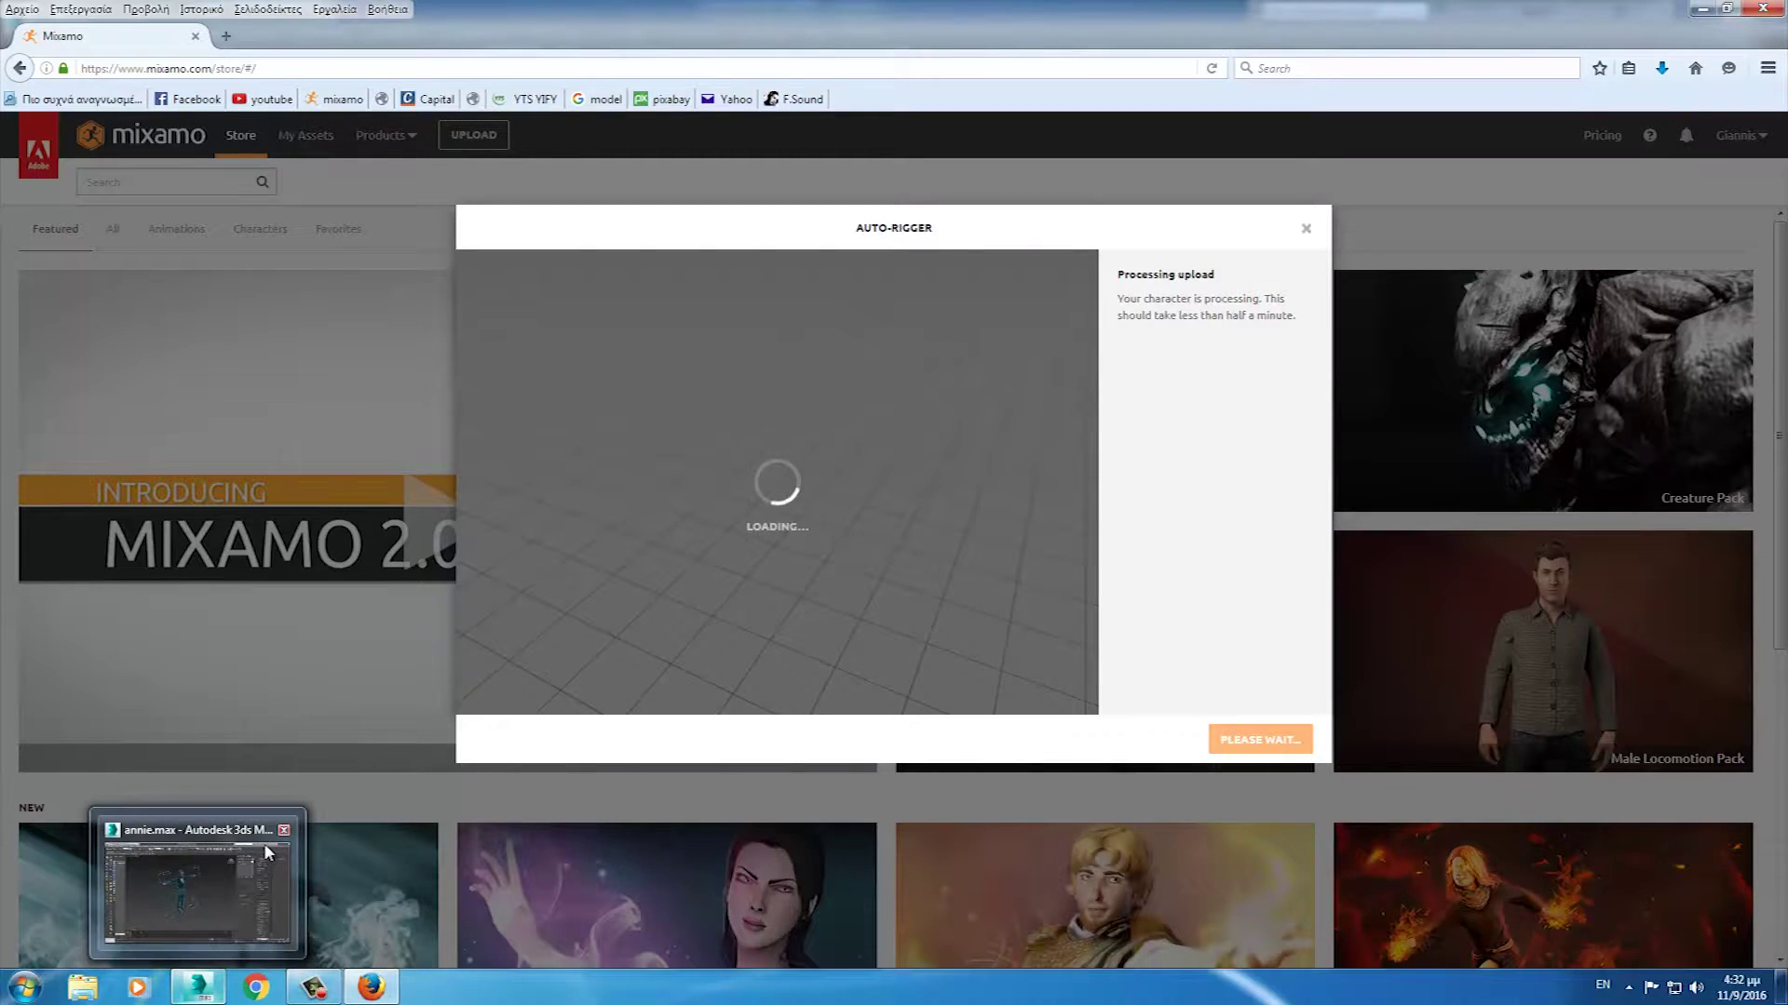
click(267, 849)
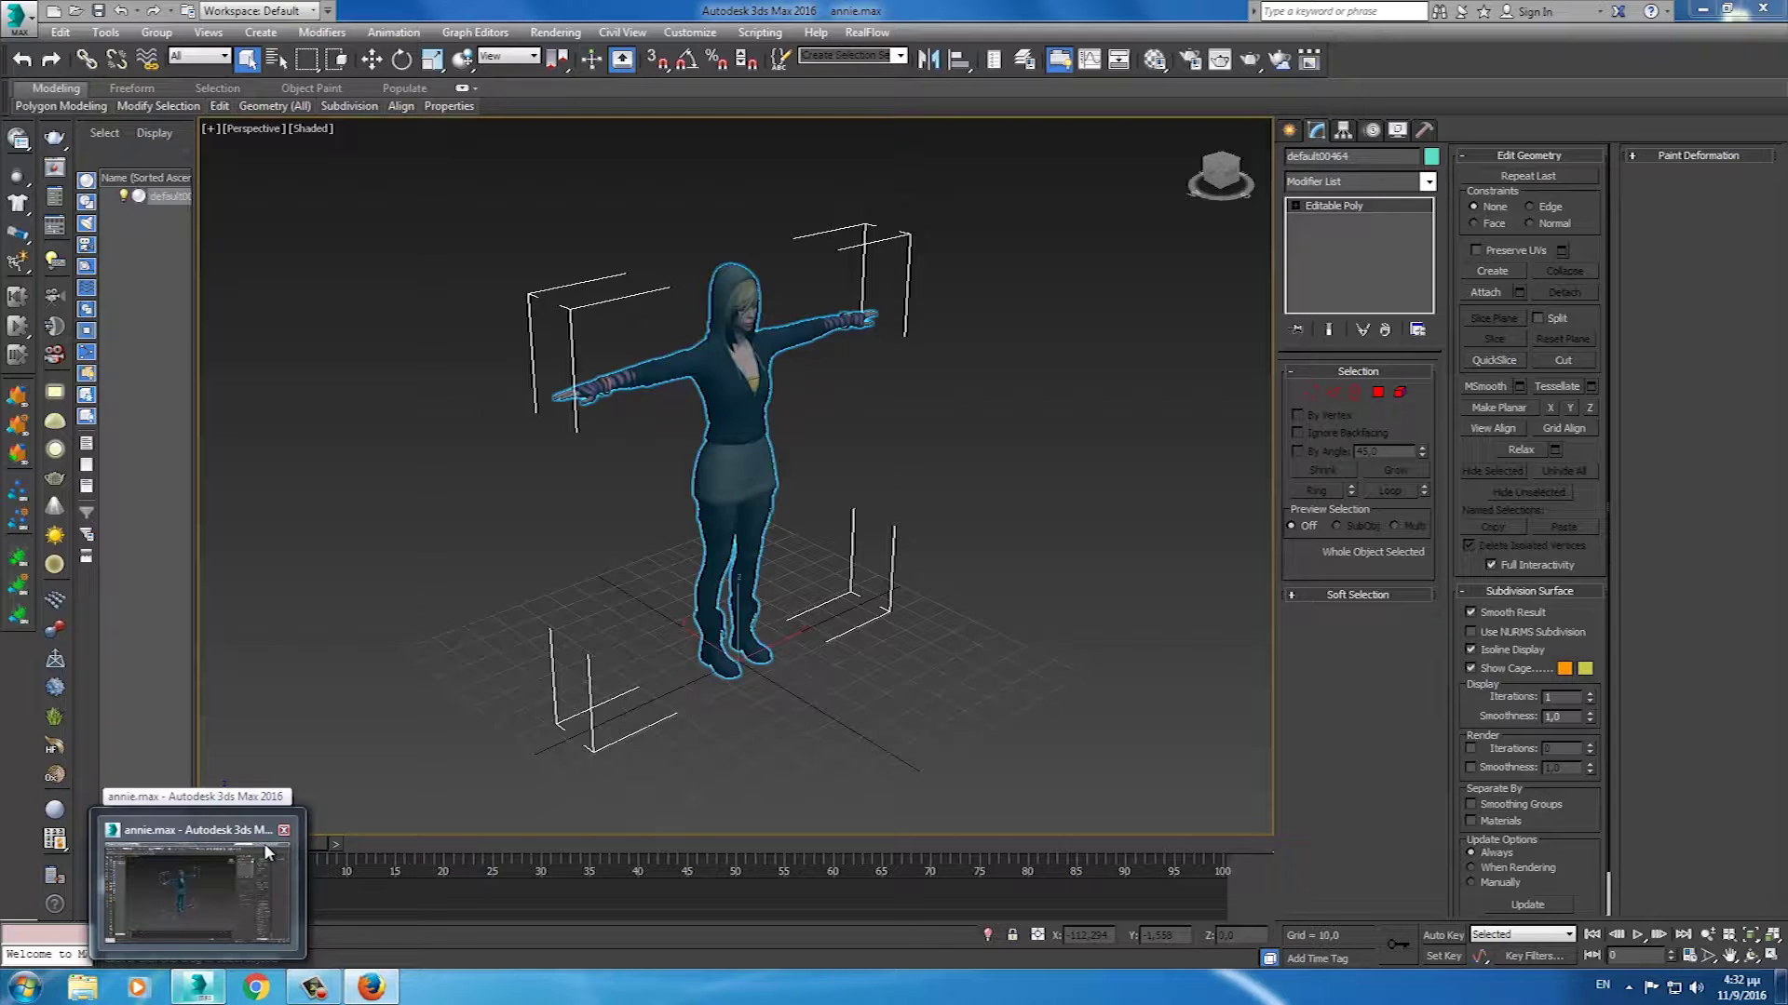
click(372, 989)
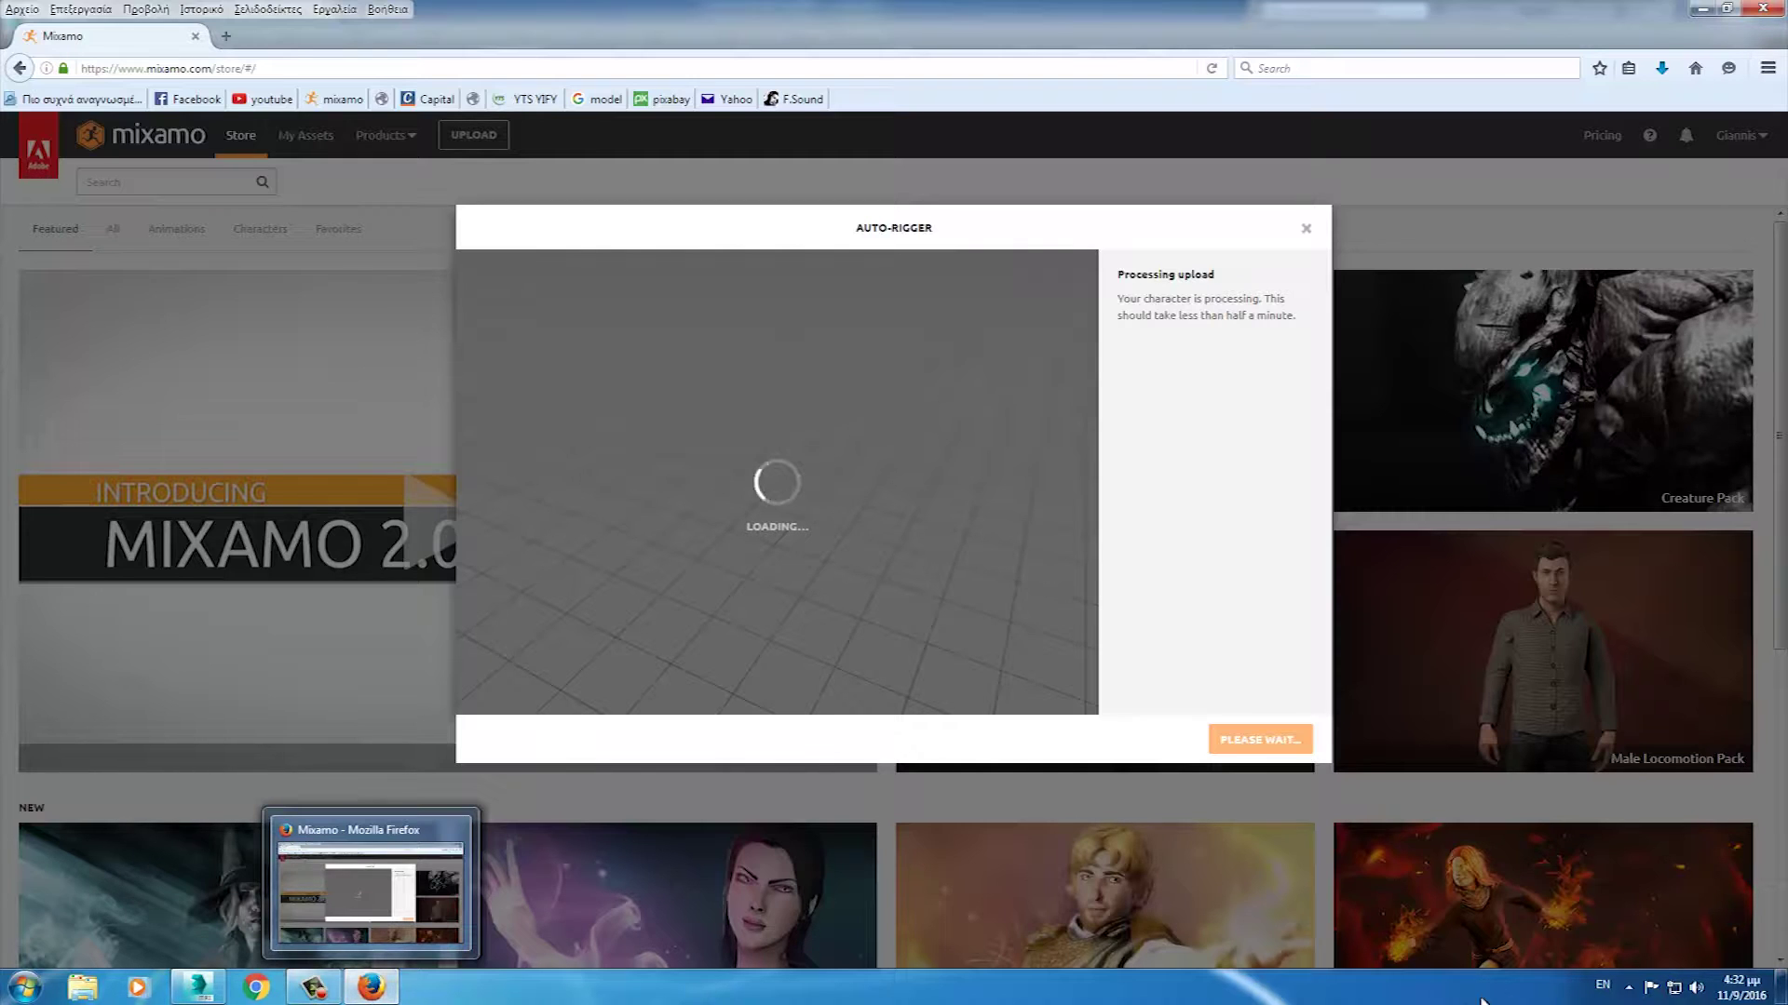
click(1626, 989)
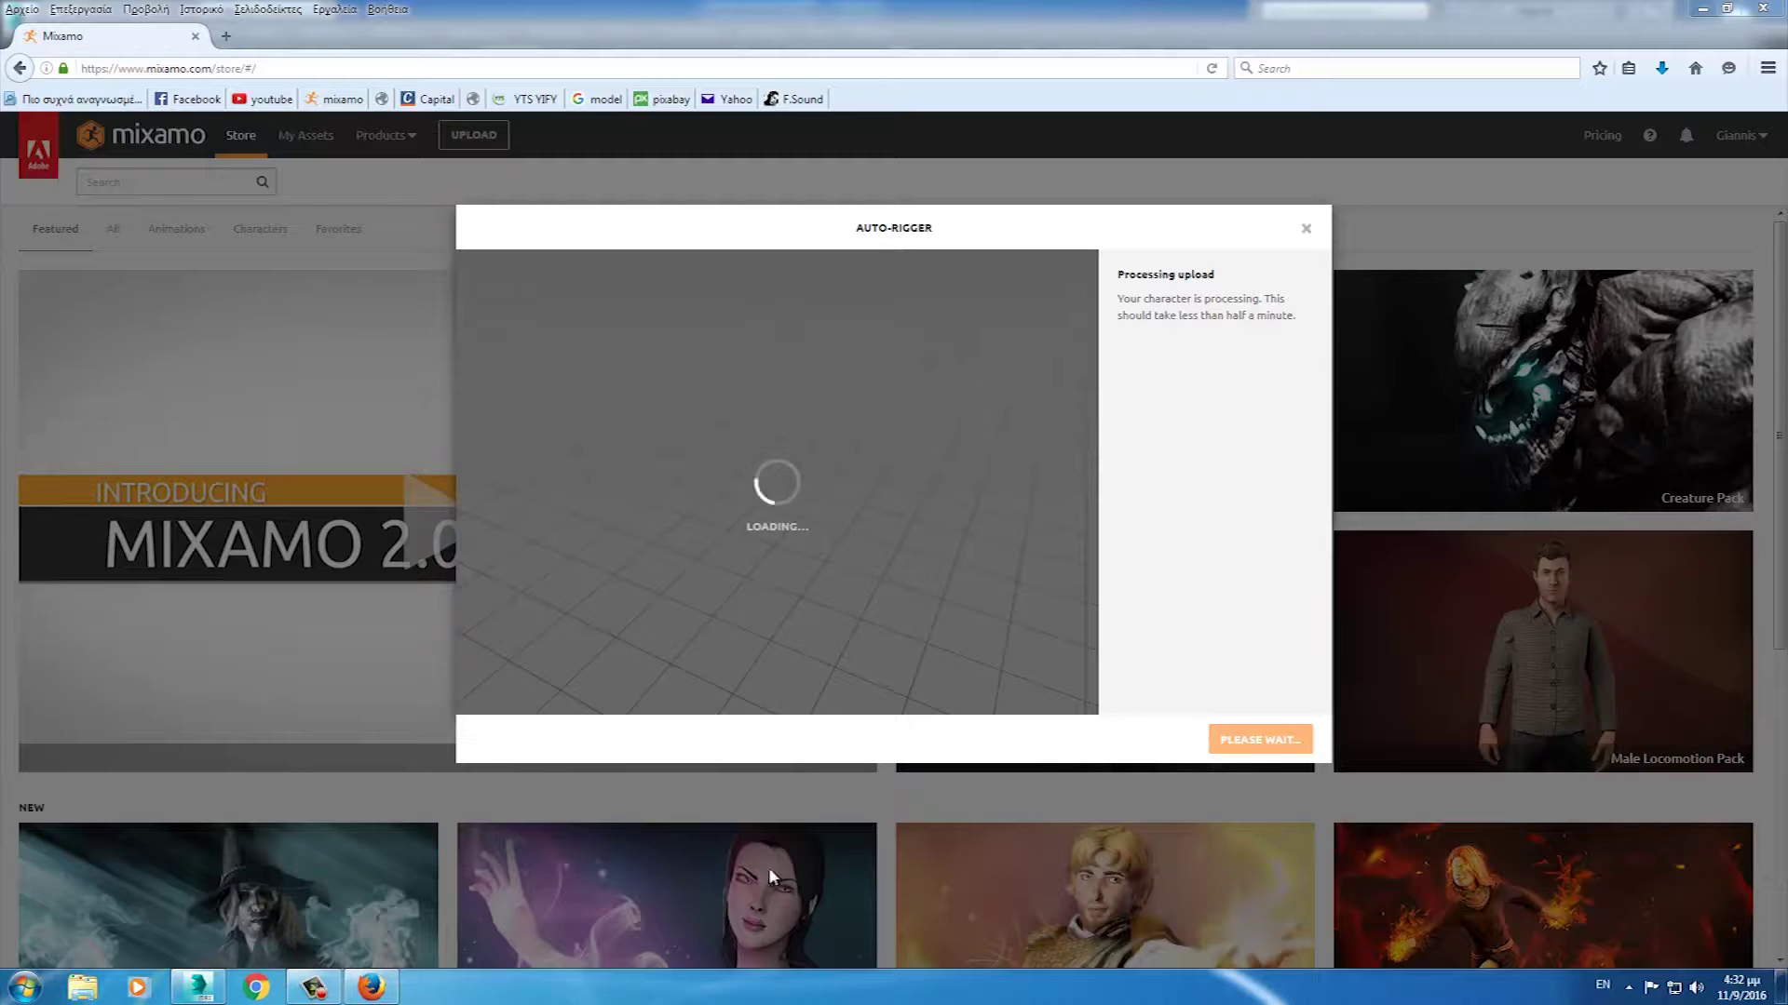
click(315, 989)
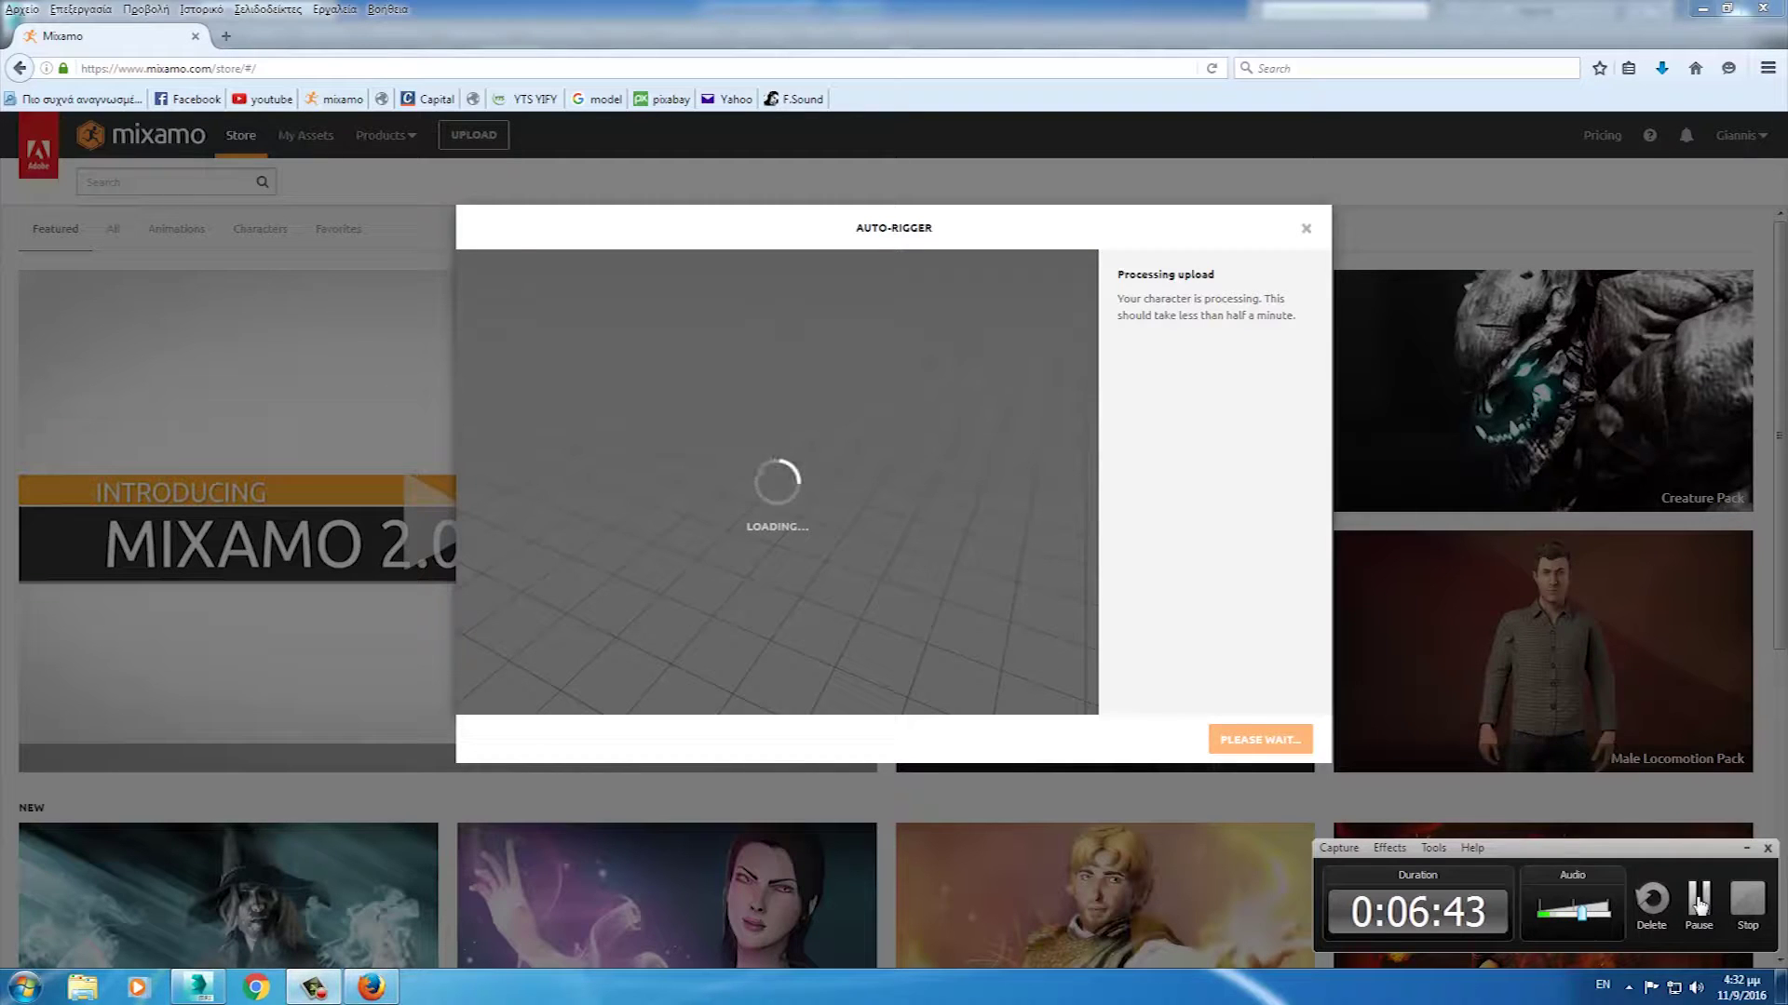
click(1698, 902)
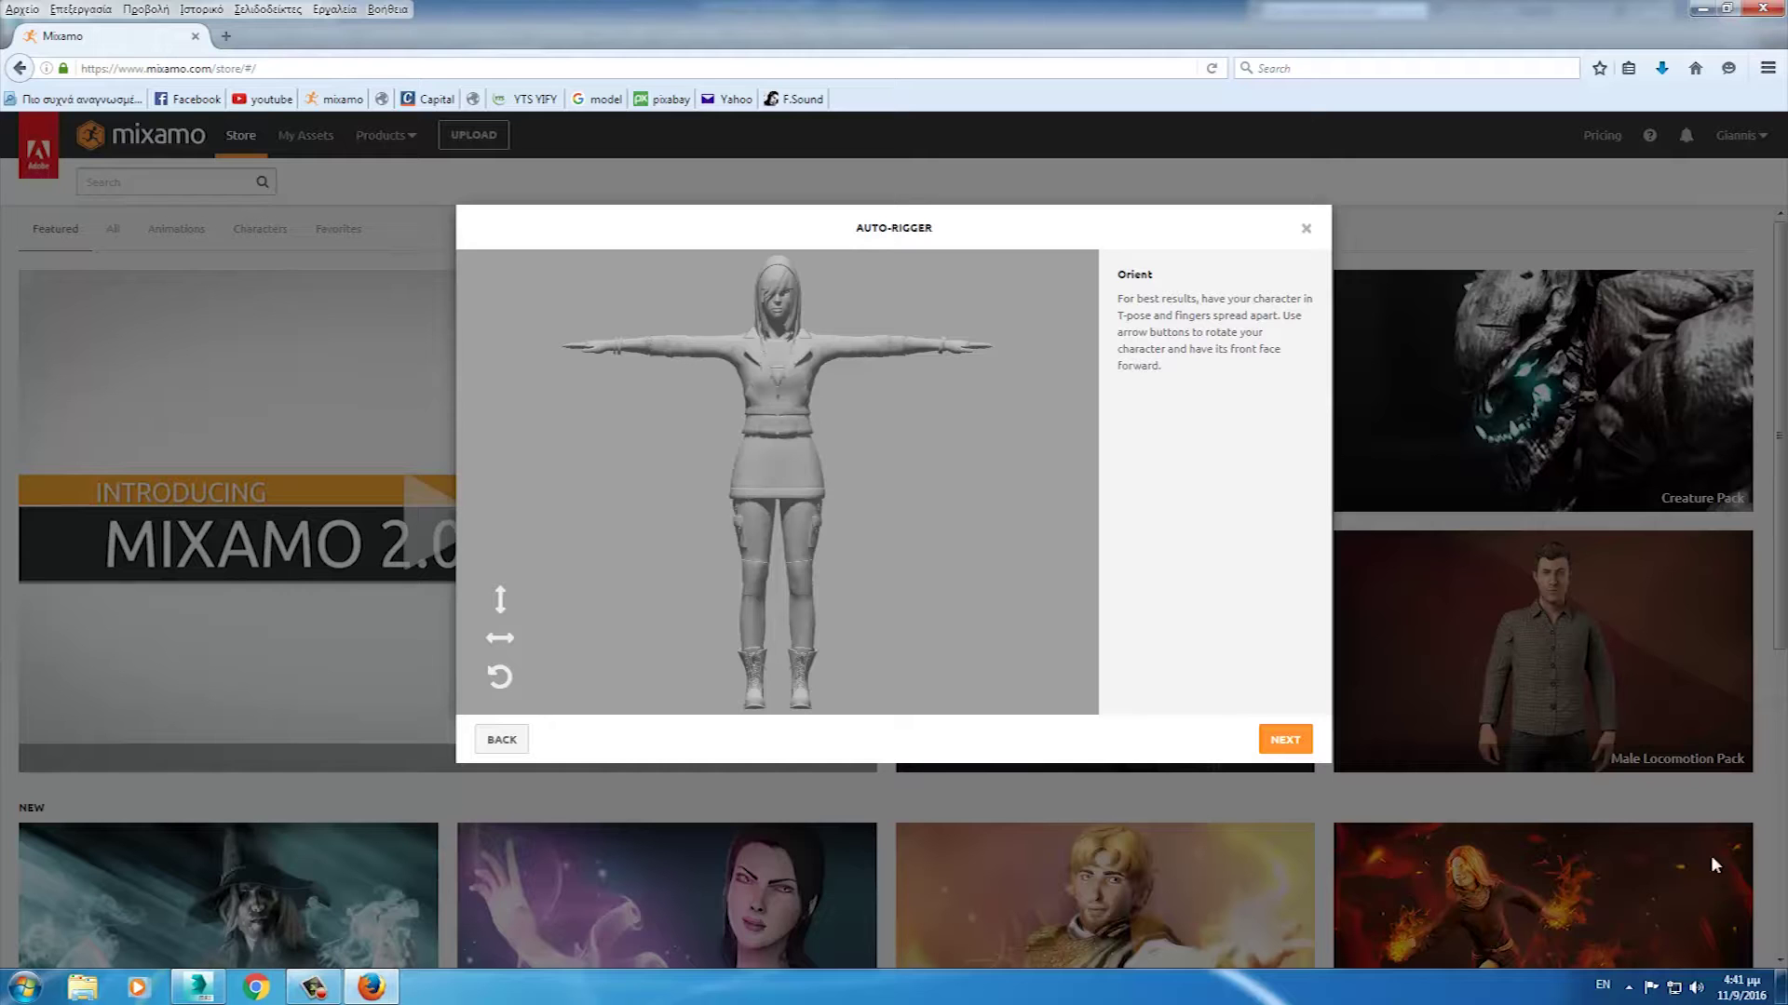
- Advance to the Place markers step and drag the chin marker onto the model's chin
click(1280, 744)
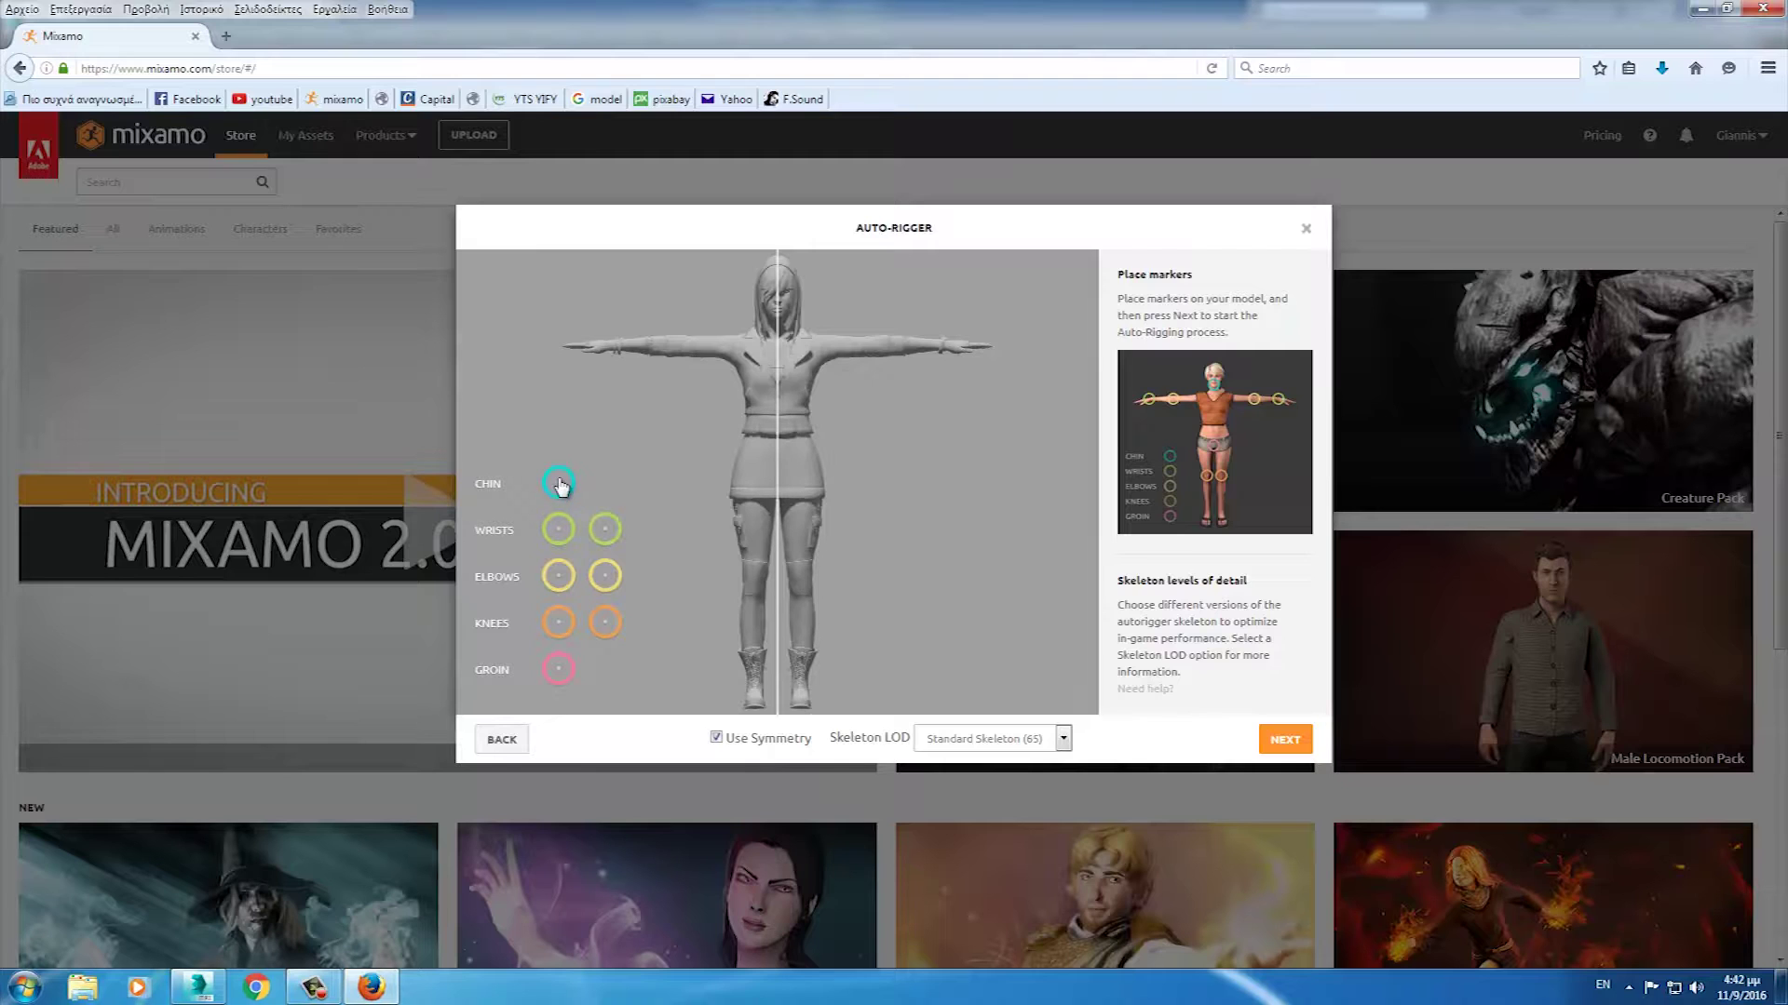
drag(558, 484, 780, 322)
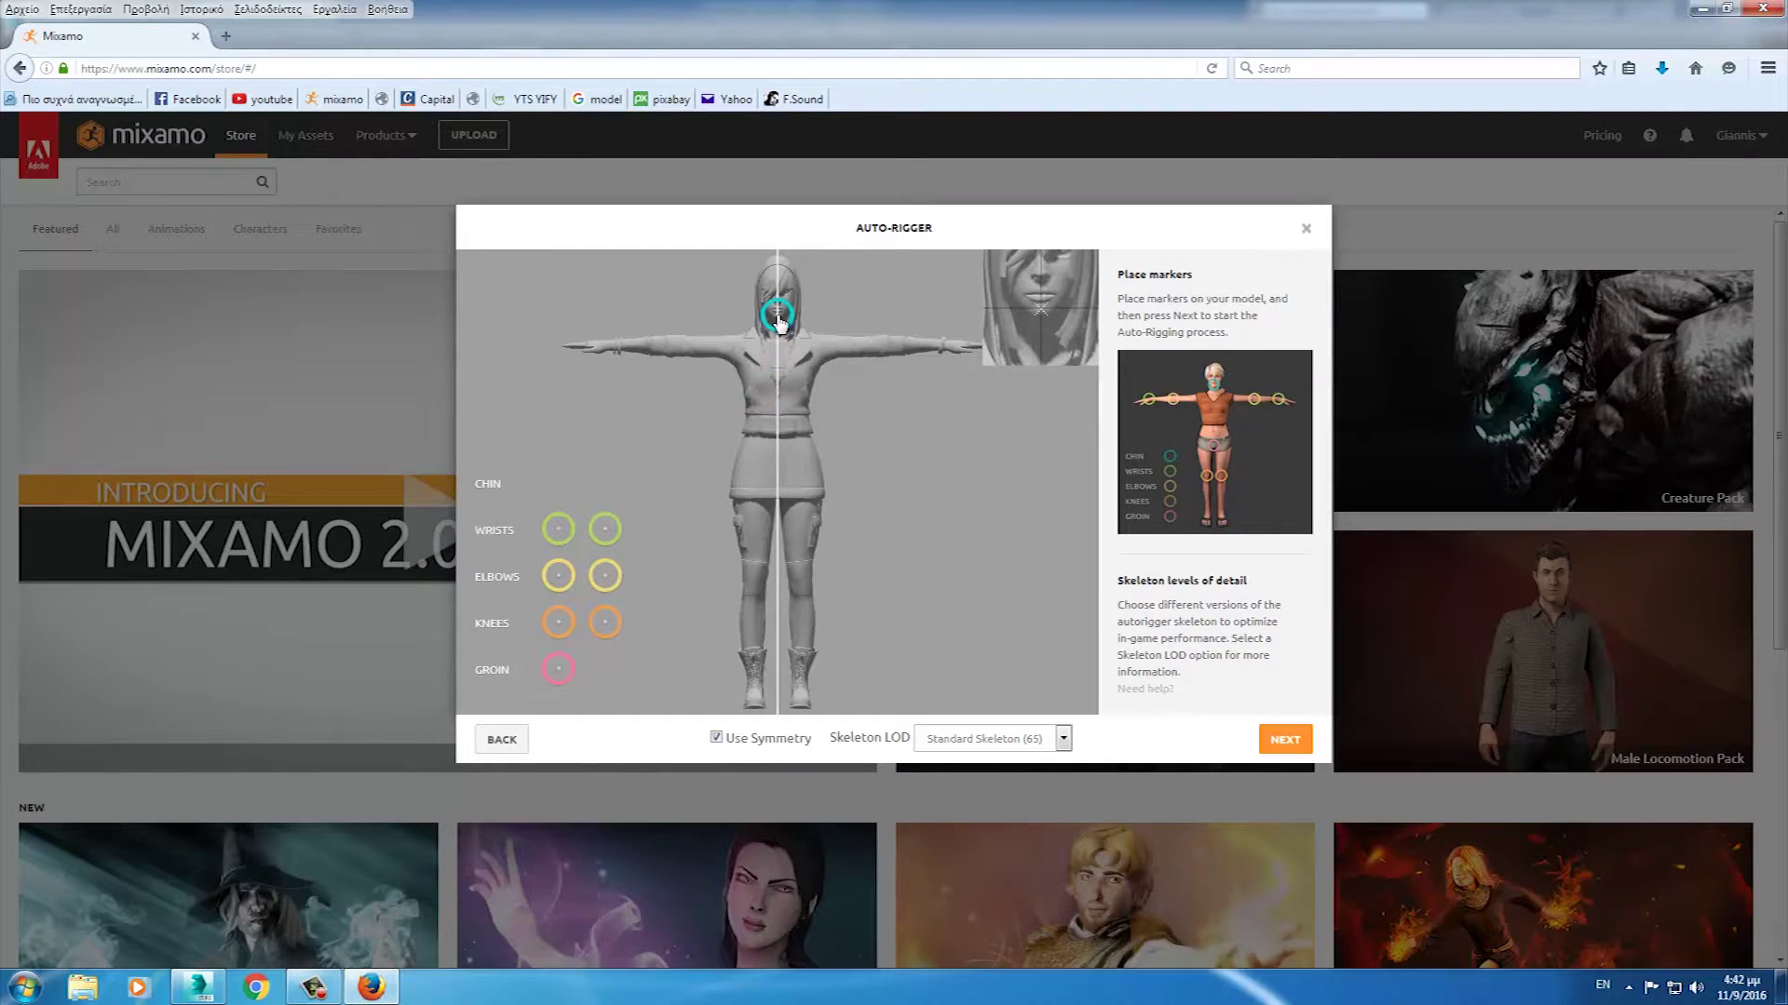
- Place the chin, wrist, elbow, knee and groin markers on the body, then start auto-rigging
drag(780, 322, 780, 322)
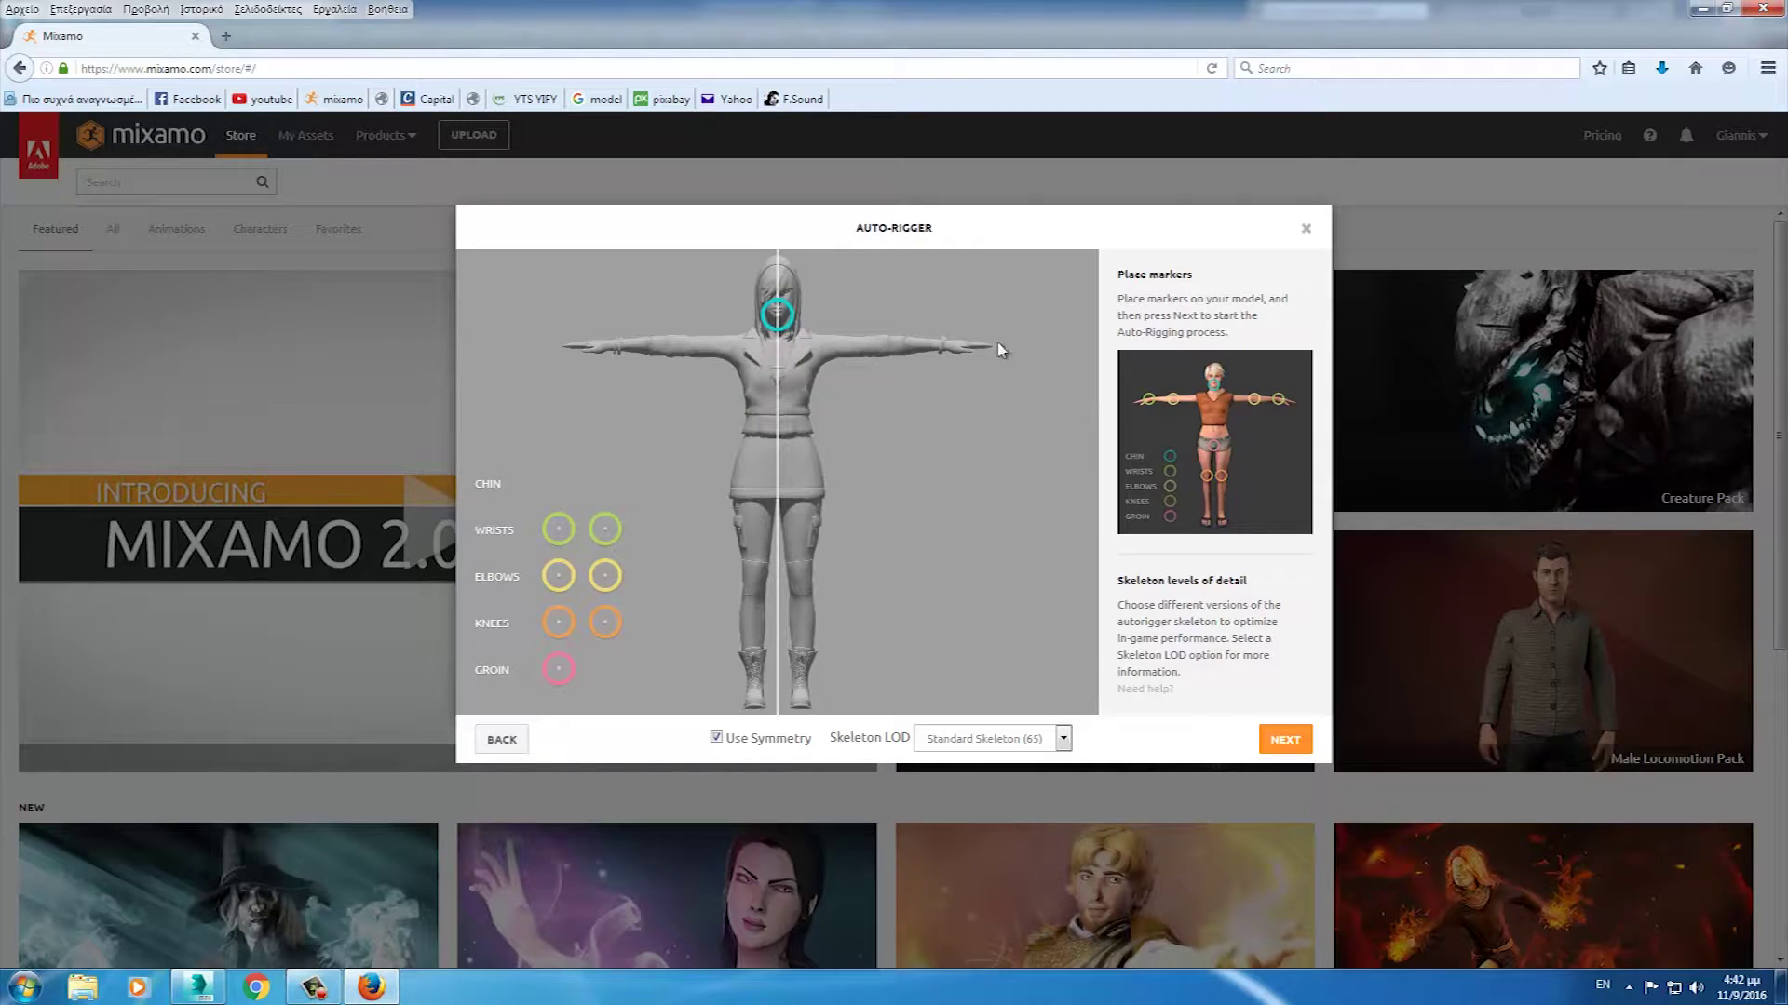
drag(557, 536, 614, 356)
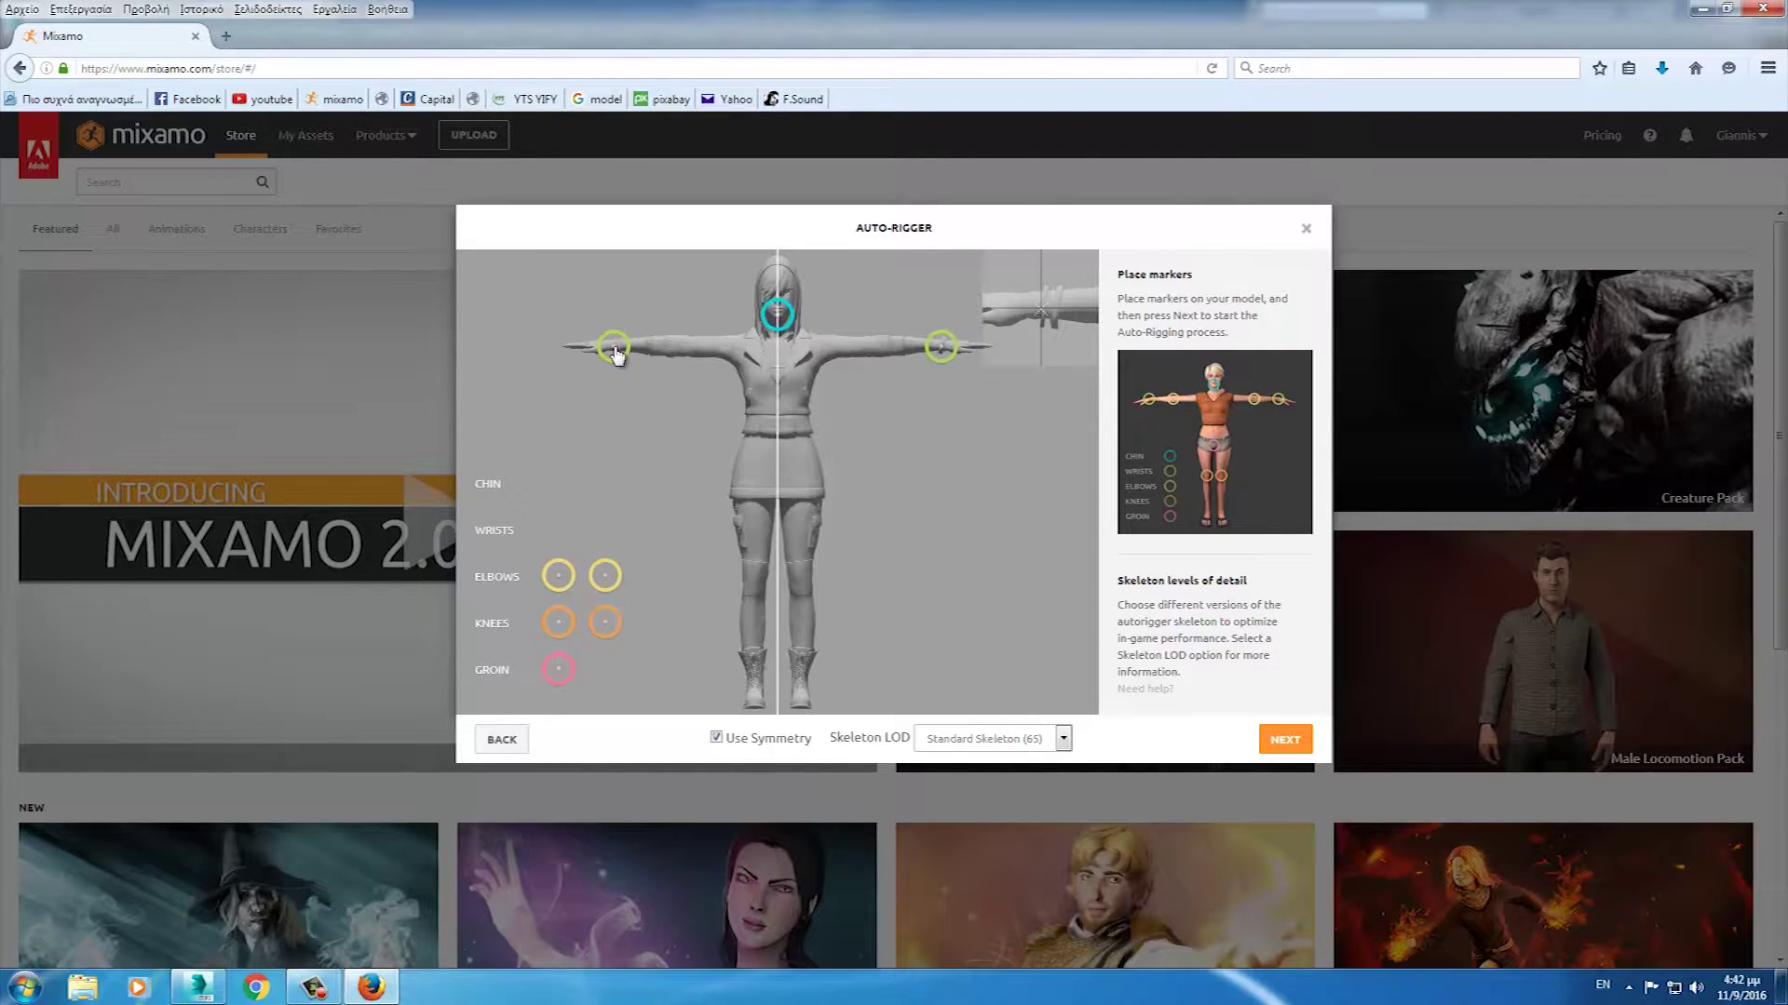
drag(558, 575, 674, 355)
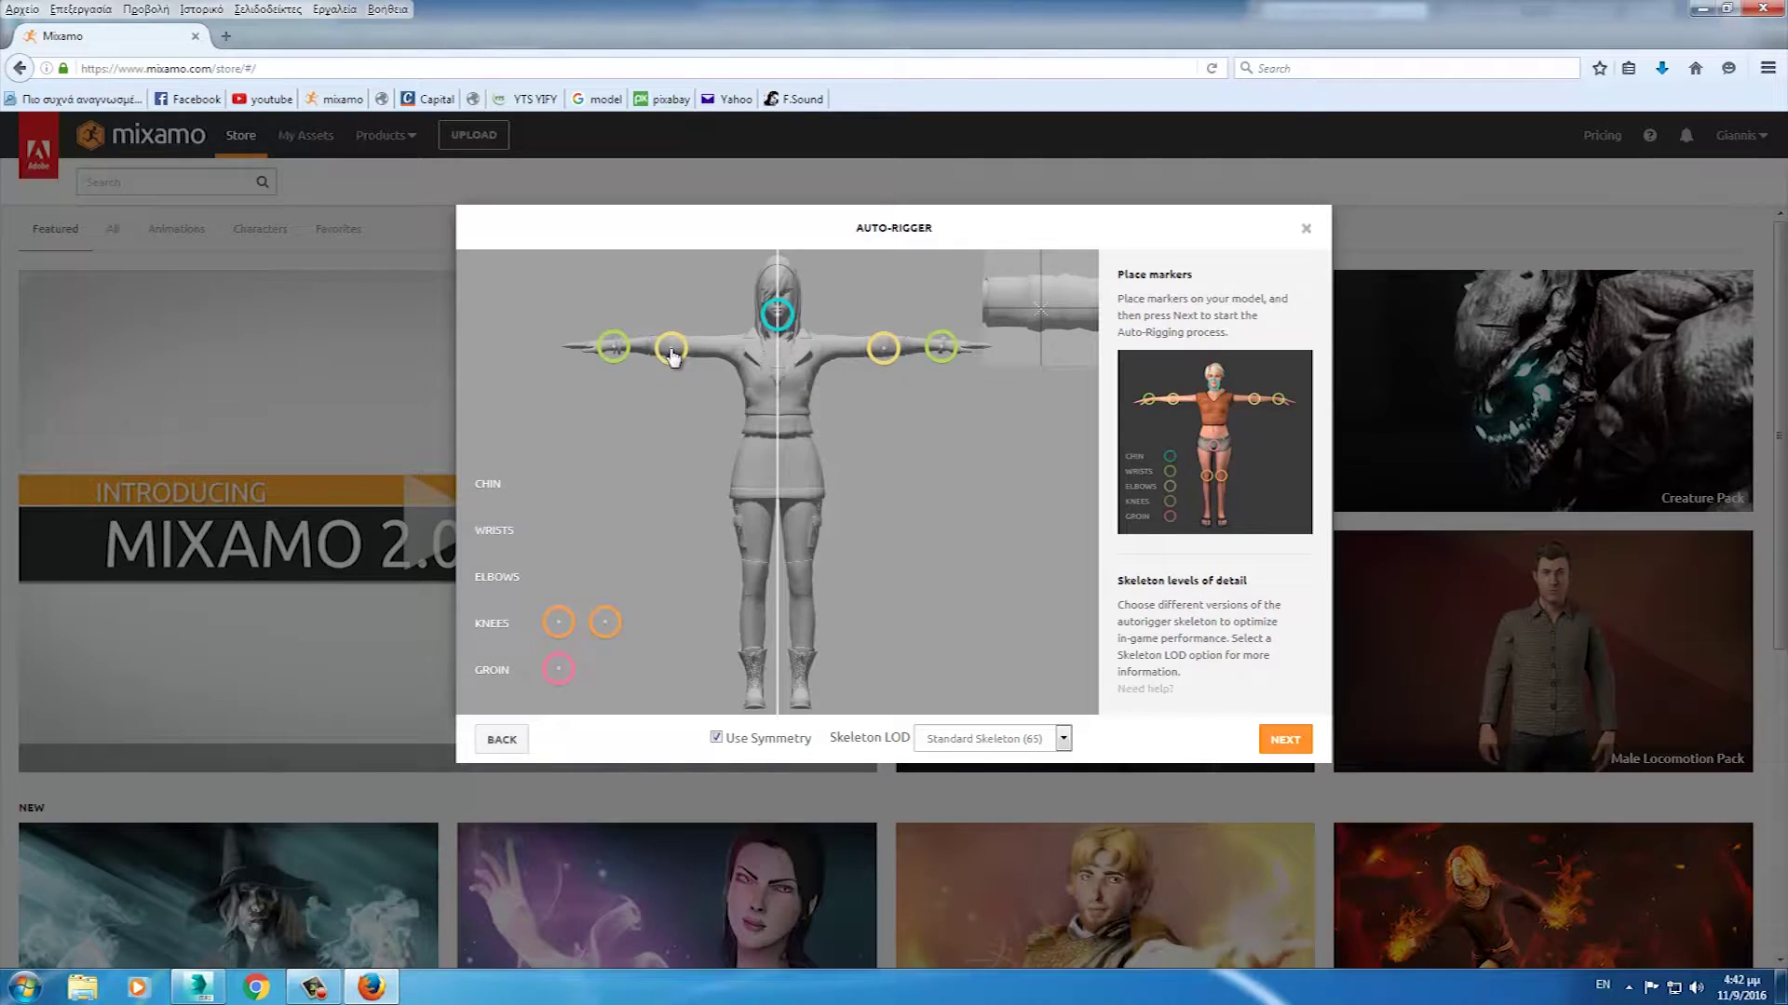
drag(670, 355, 673, 353)
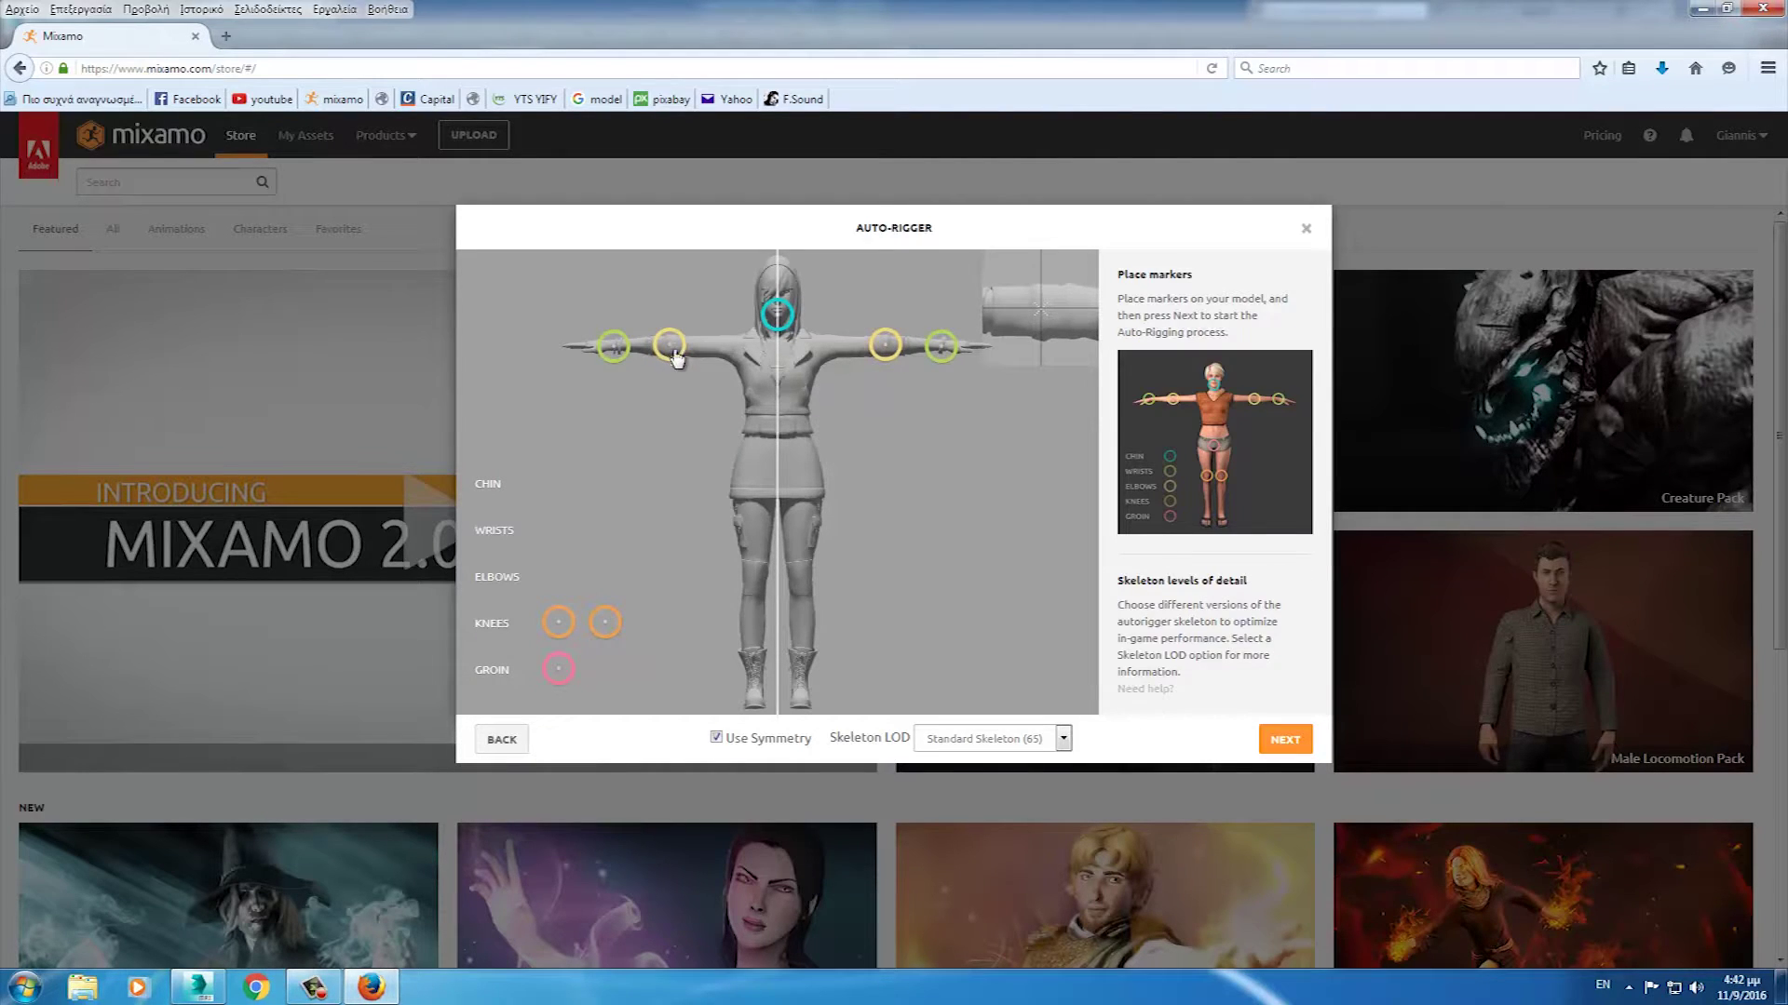
drag(559, 621, 757, 585)
drag(558, 670, 772, 500)
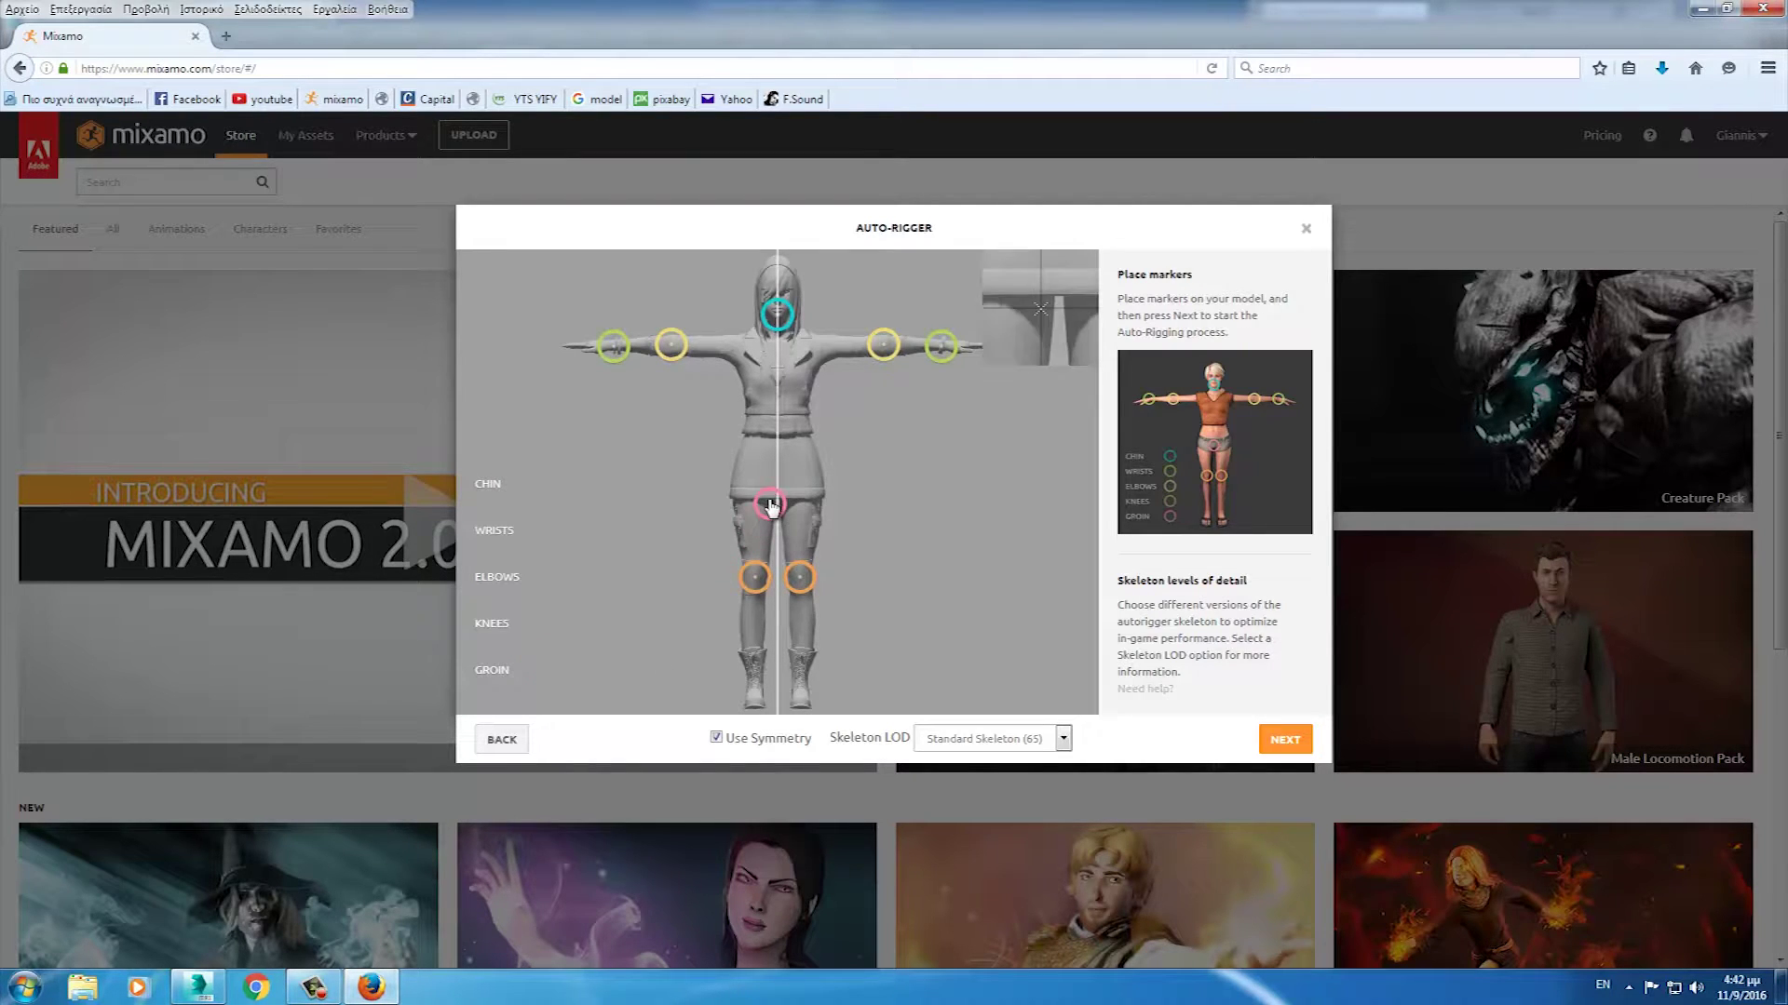
drag(777, 500, 778, 490)
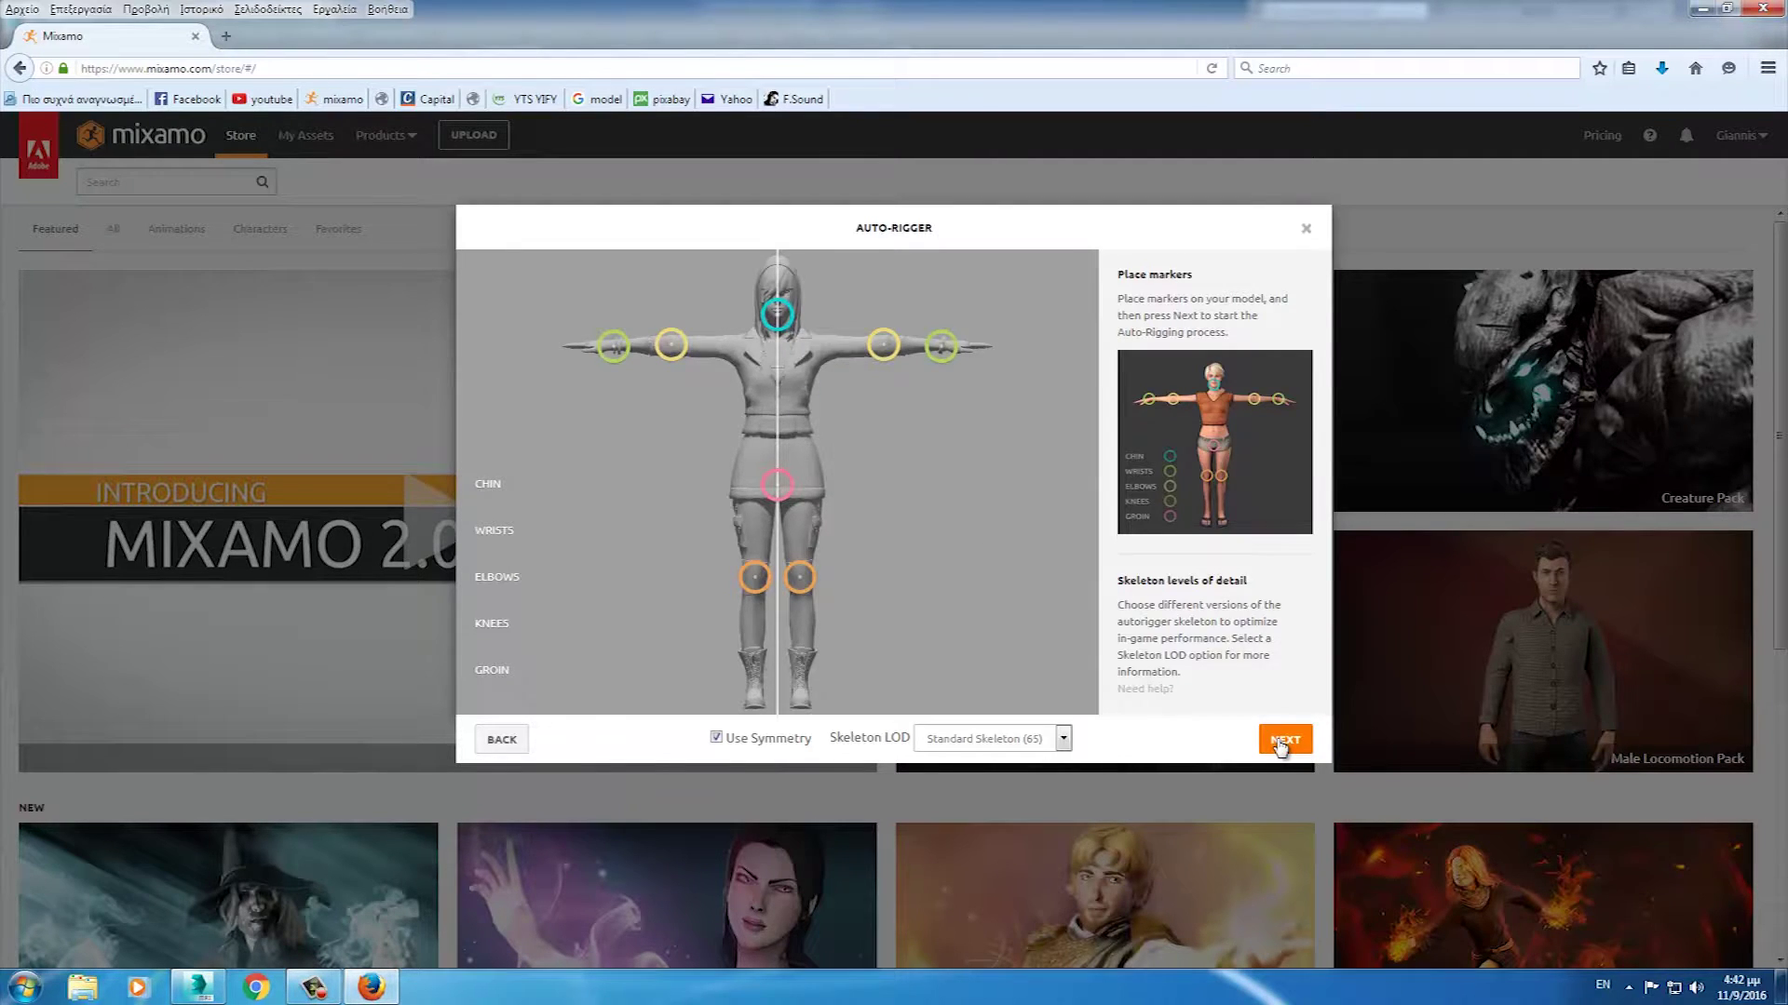
click(1284, 740)
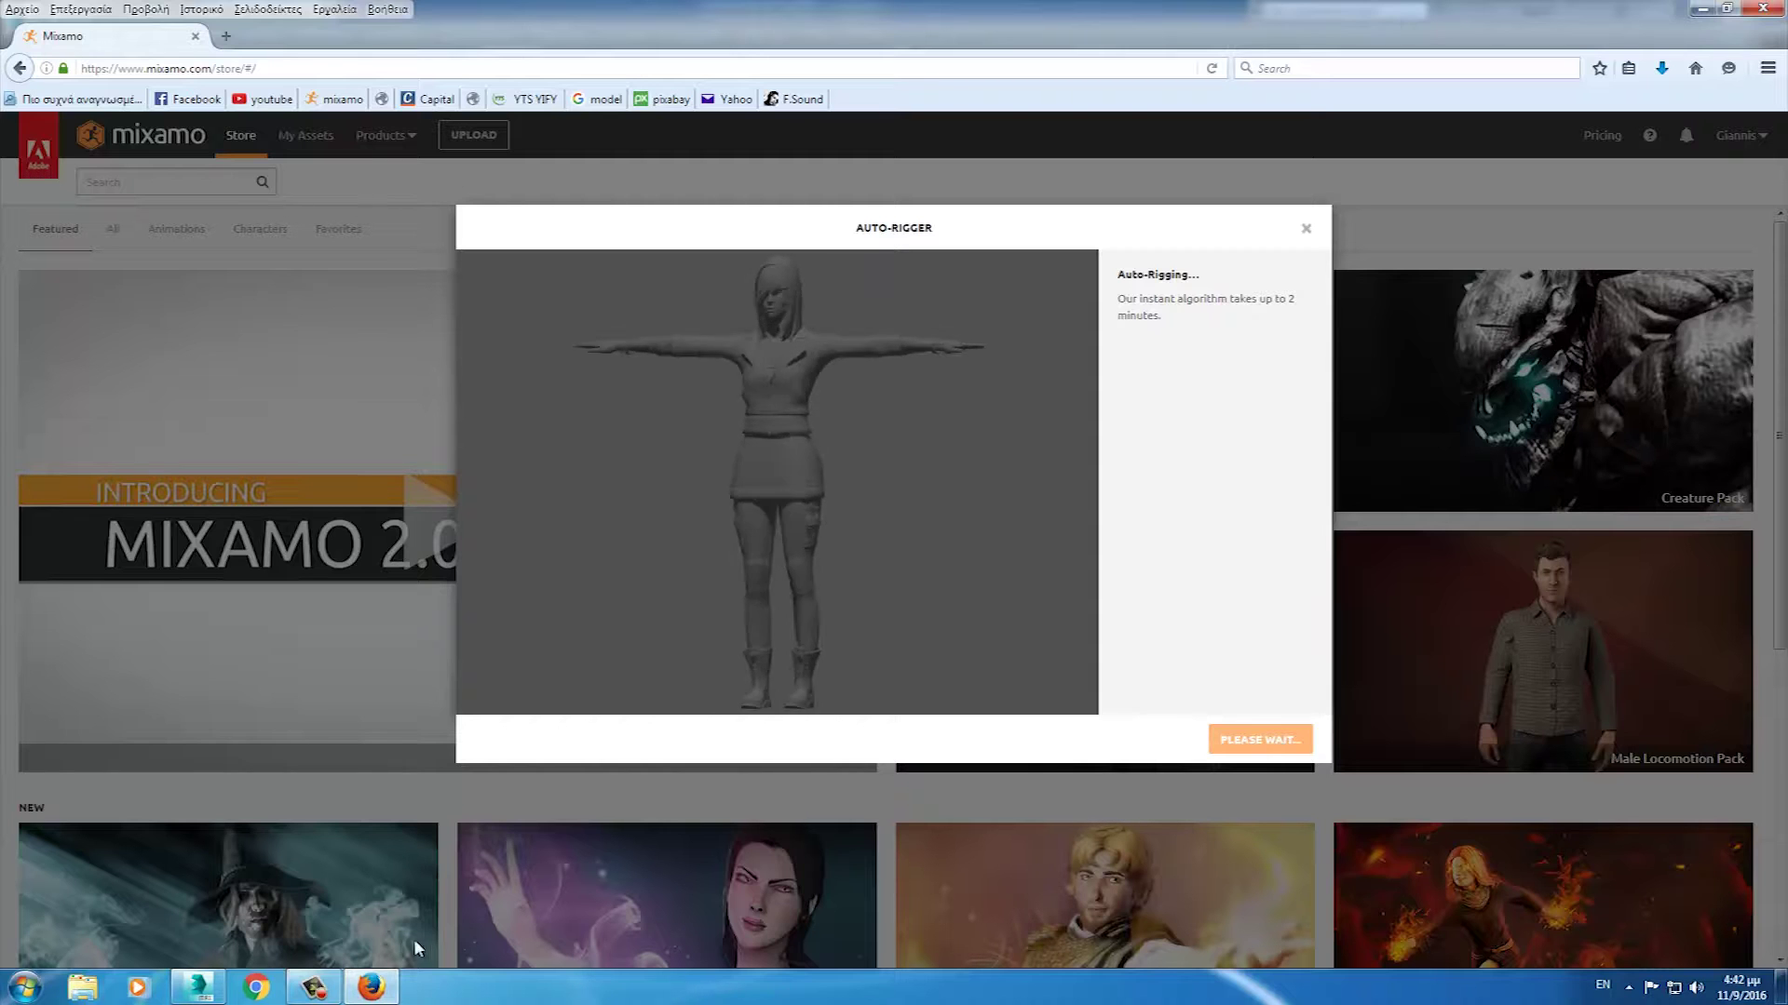
- Orbit the rigged preview to check the walk, then confirm the character and view it in assets
click(313, 990)
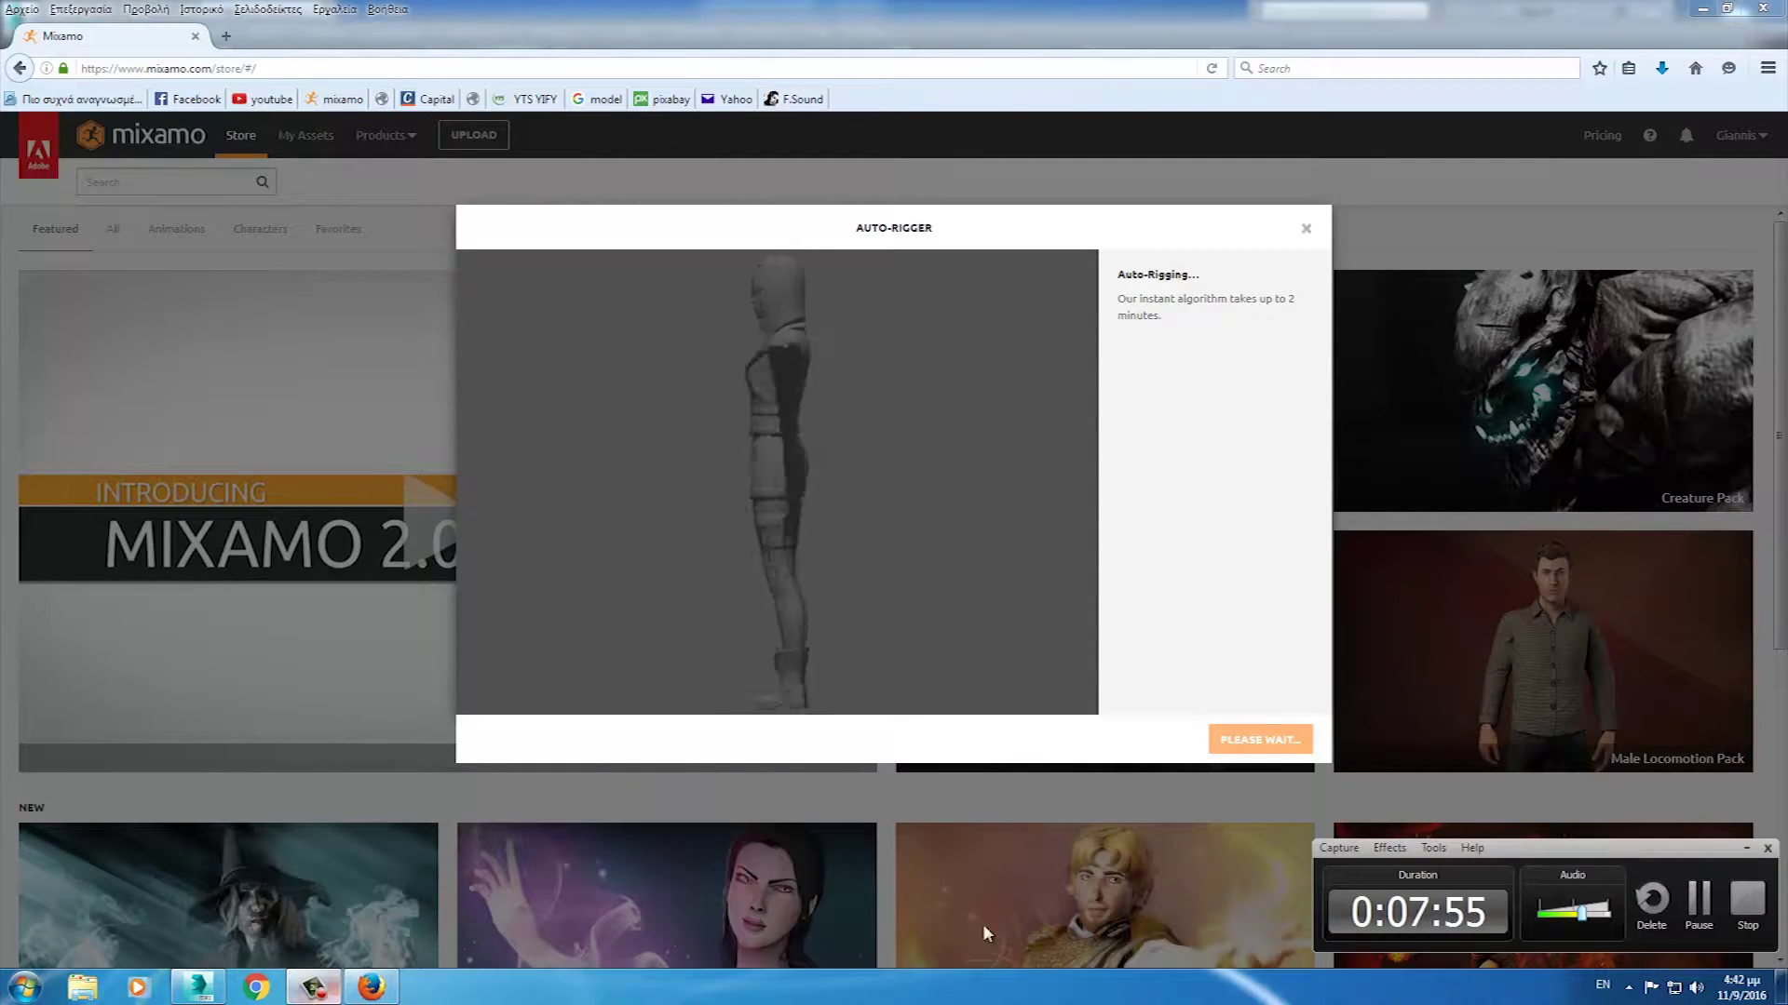
click(1698, 899)
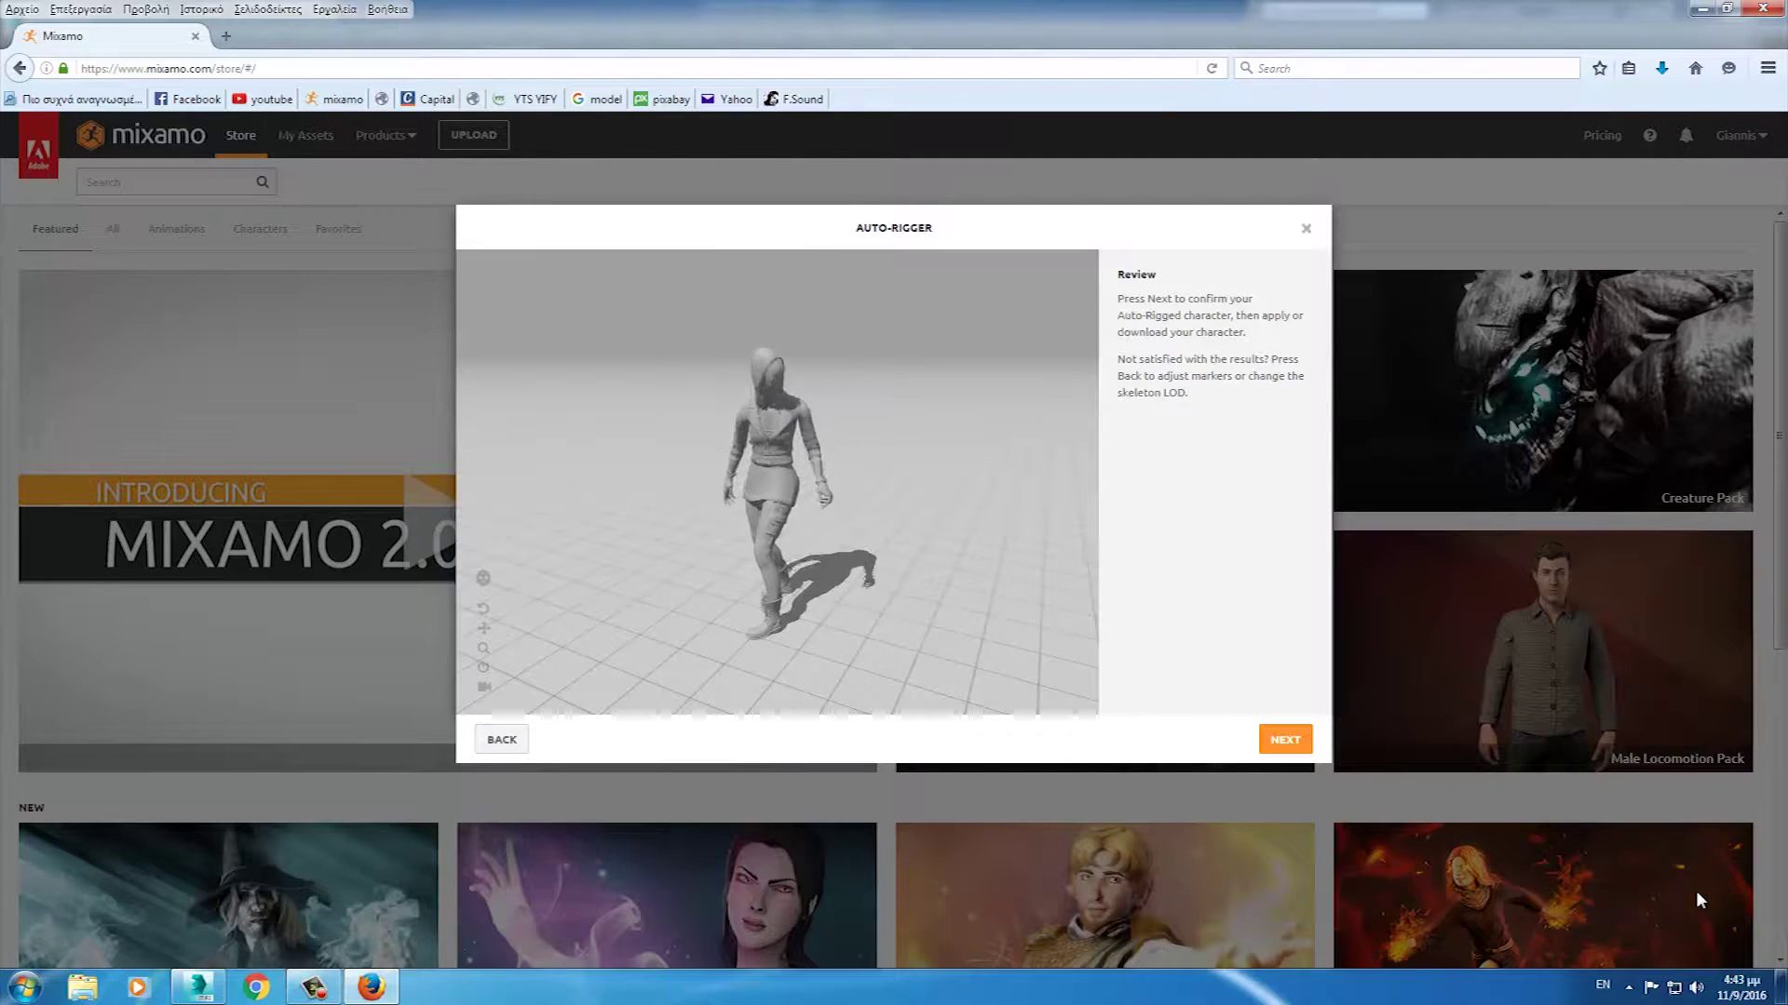
mouse_move(774, 596)
mouse_down()
mouse_move(880, 589)
mouse_move(897, 610)
mouse_up()
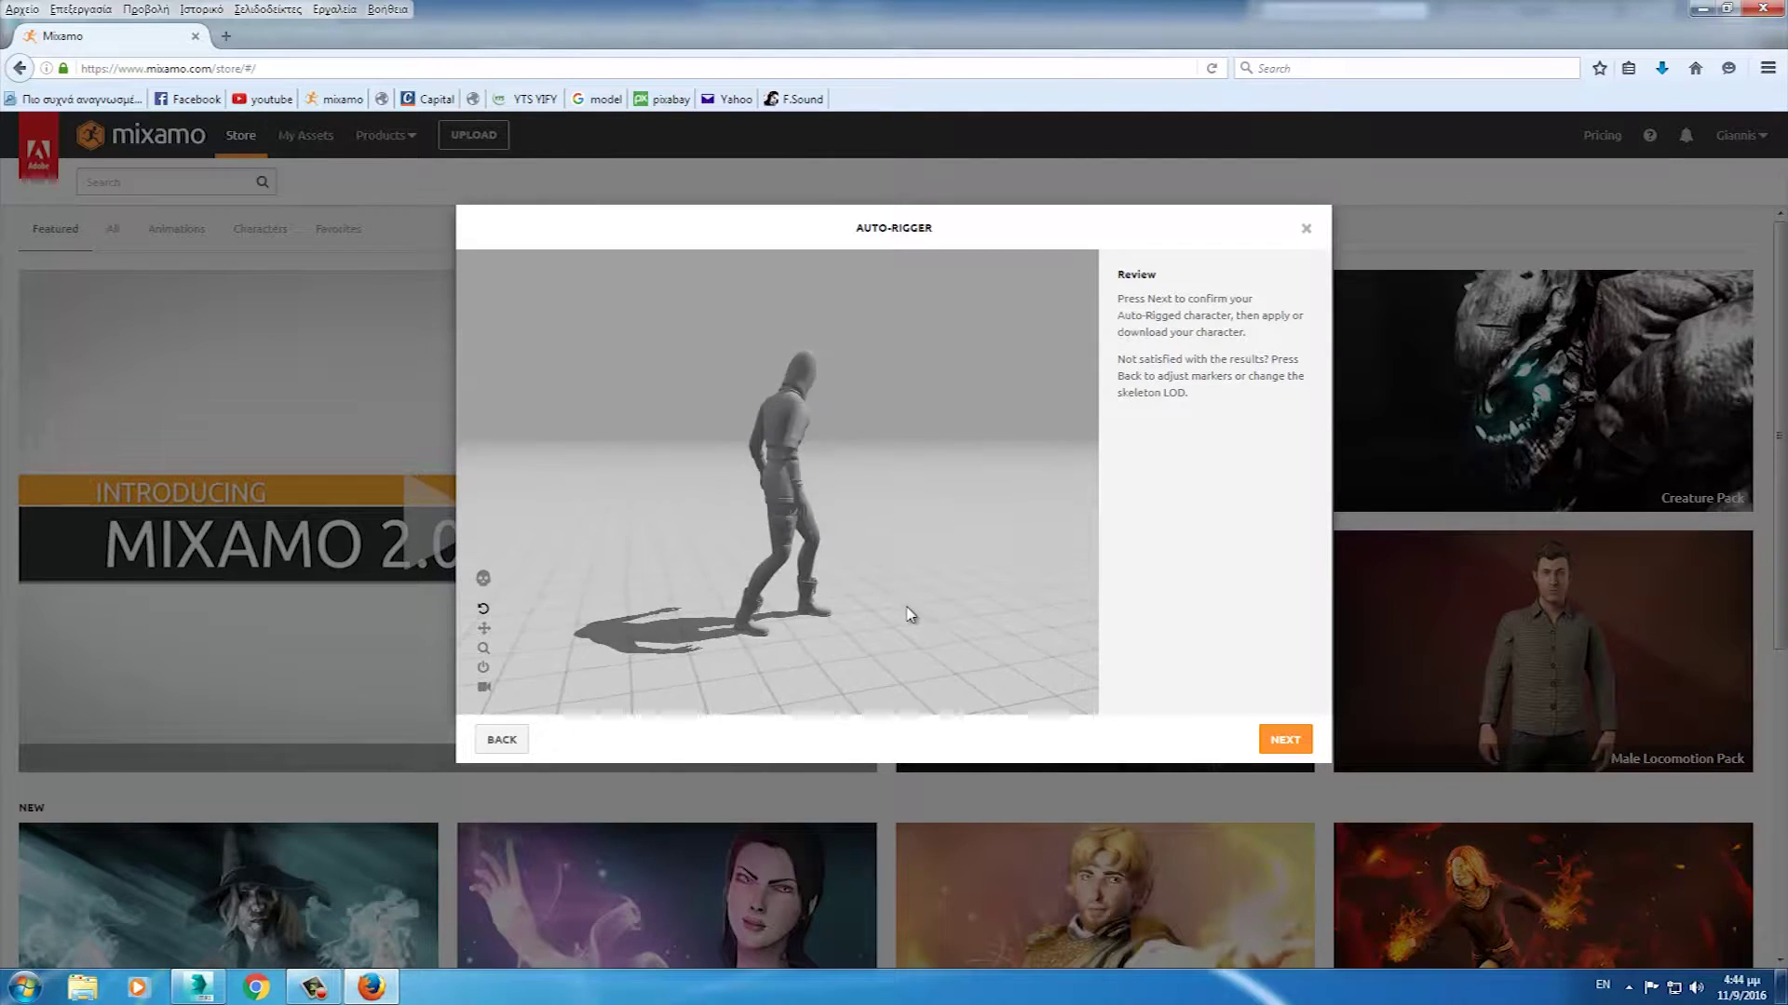
mouse_move(897, 610)
mouse_down()
mouse_move(714, 591)
mouse_move(962, 599)
mouse_move(929, 618)
mouse_move(870, 431)
mouse_move(826, 383)
mouse_move(1153, 593)
mouse_up()
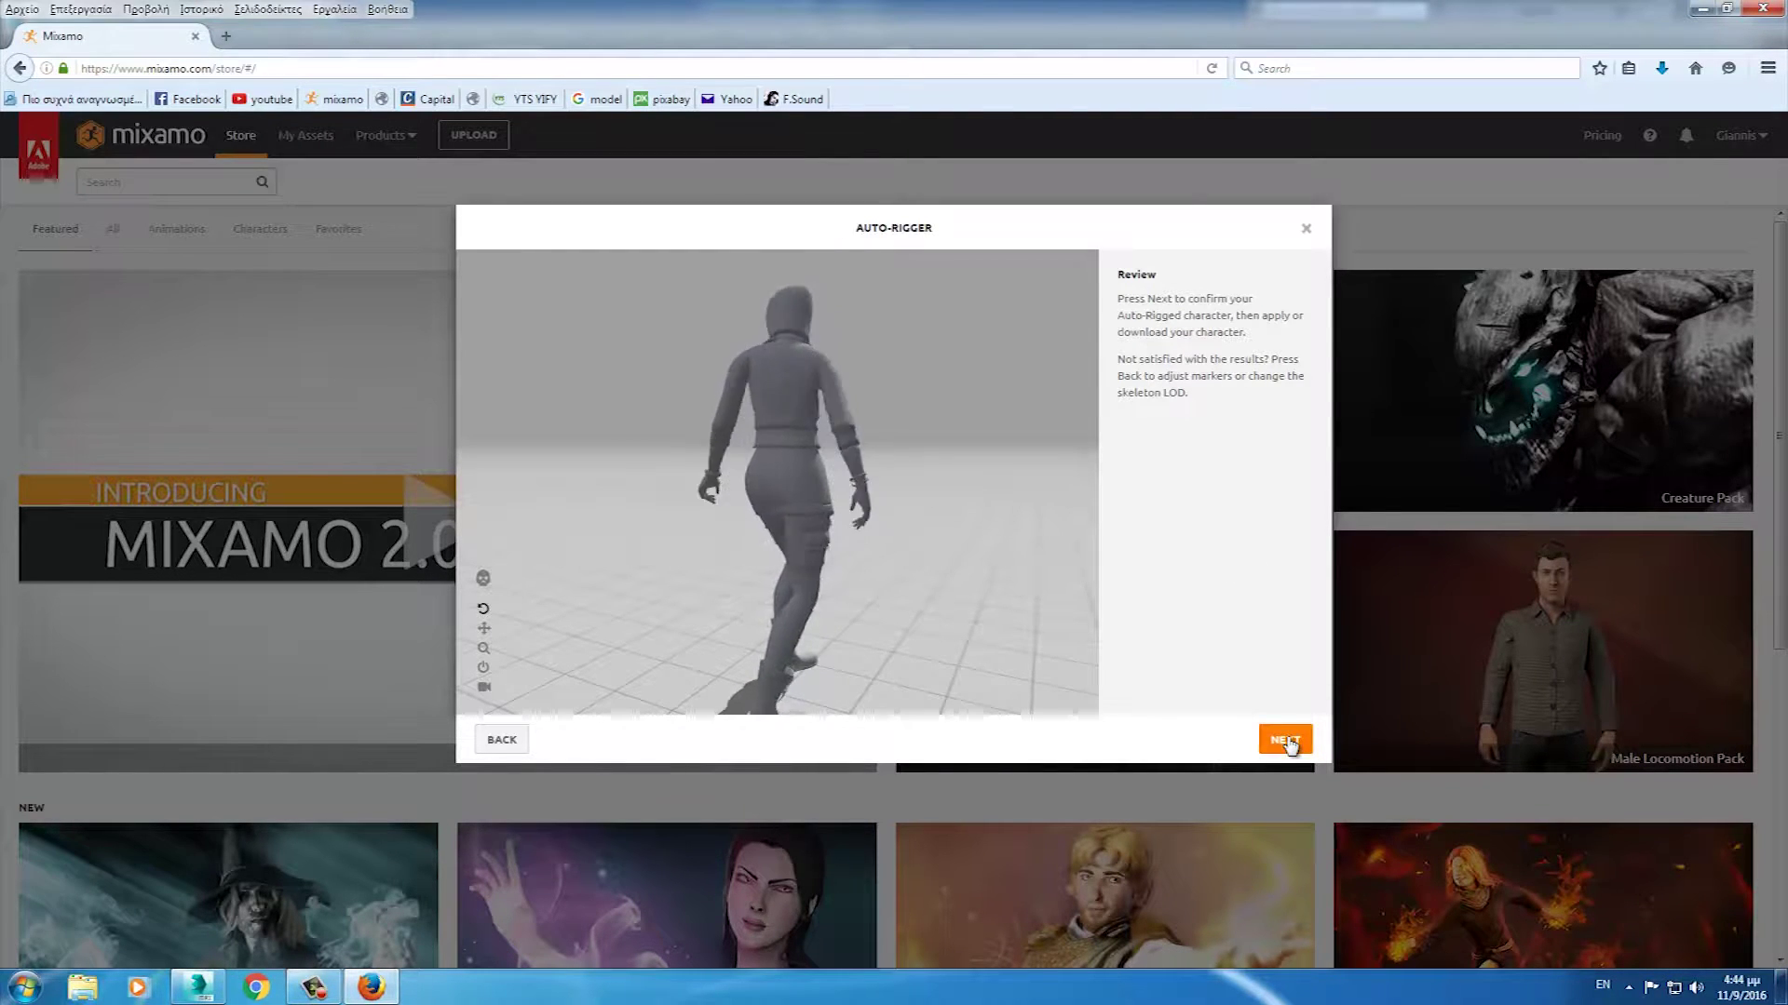
click(1286, 740)
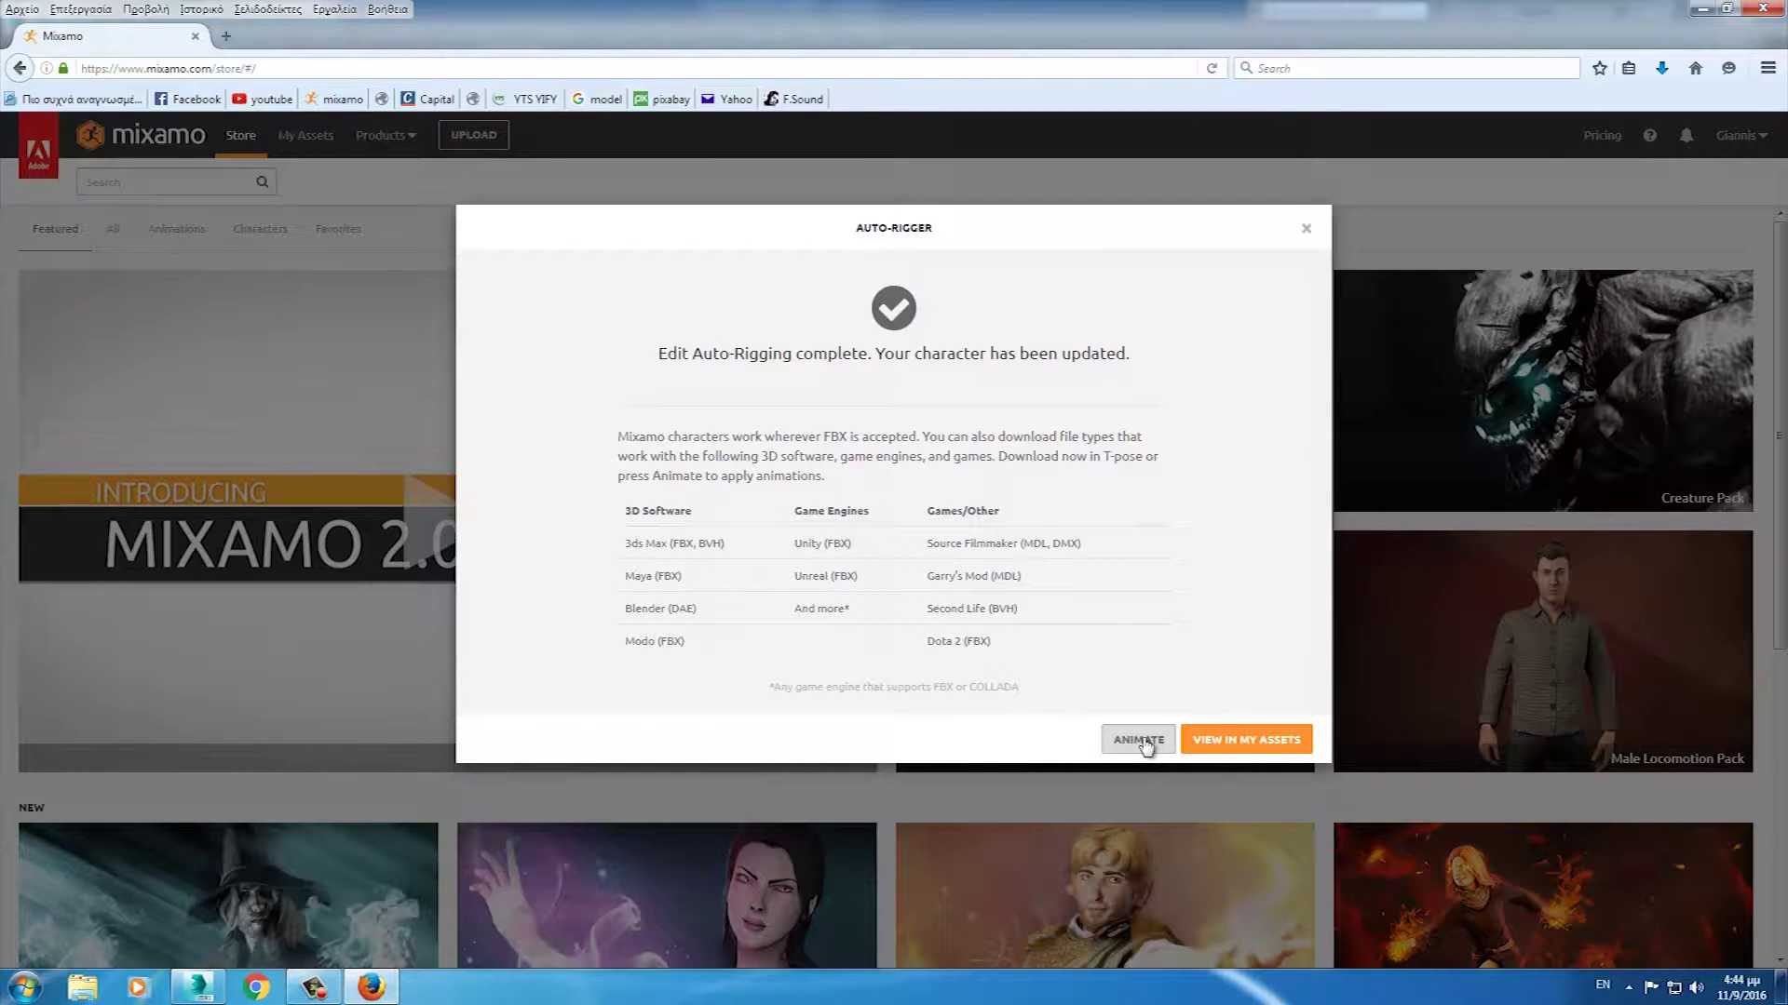
click(1219, 742)
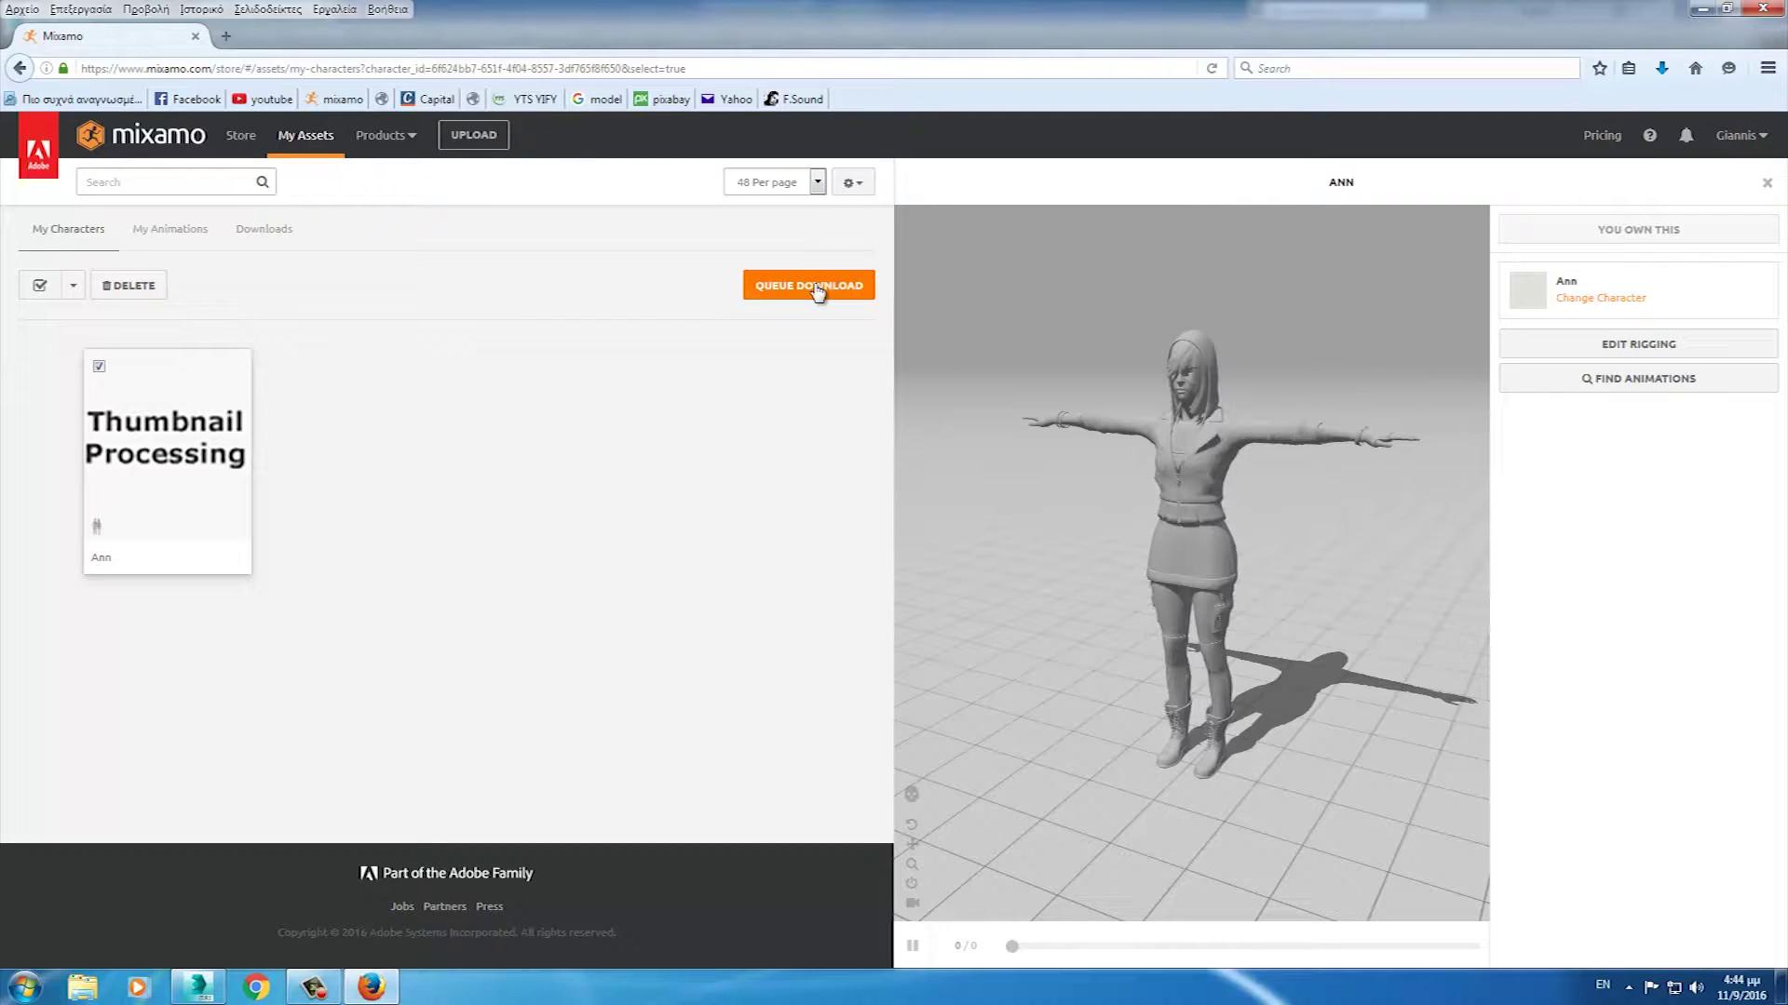
- Select the rigged hooded character under My Characters and find animations for it
click(178, 237)
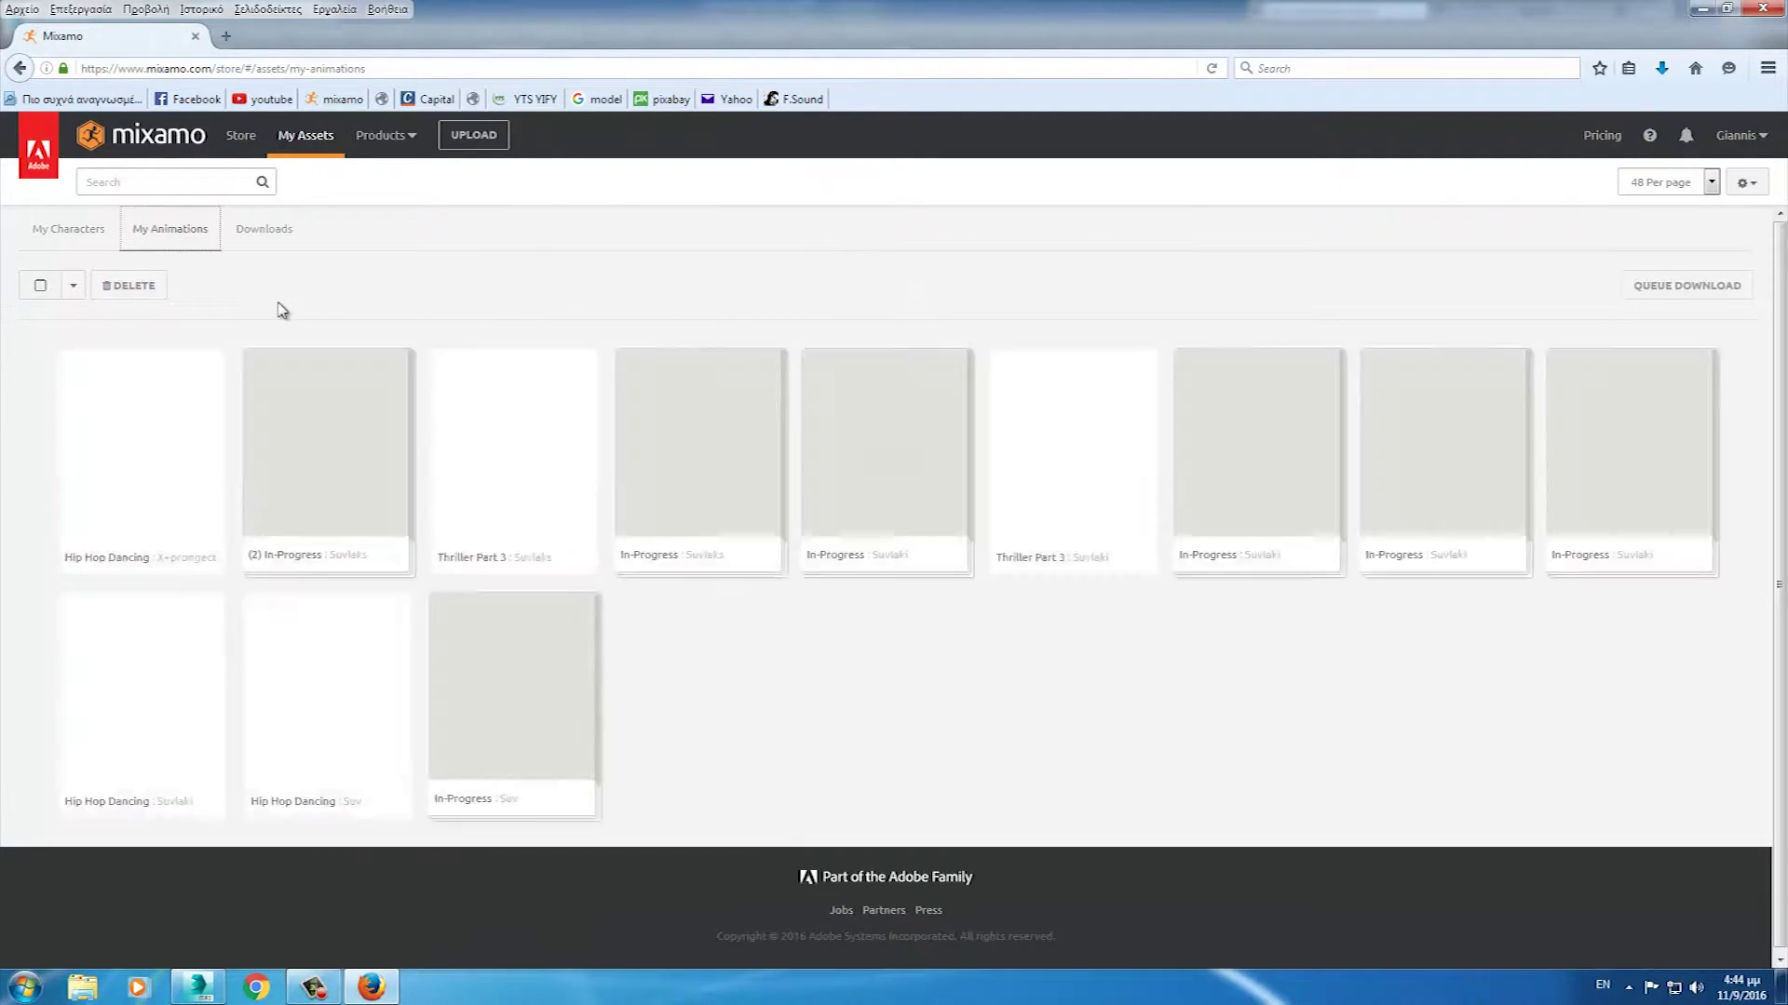
click(74, 234)
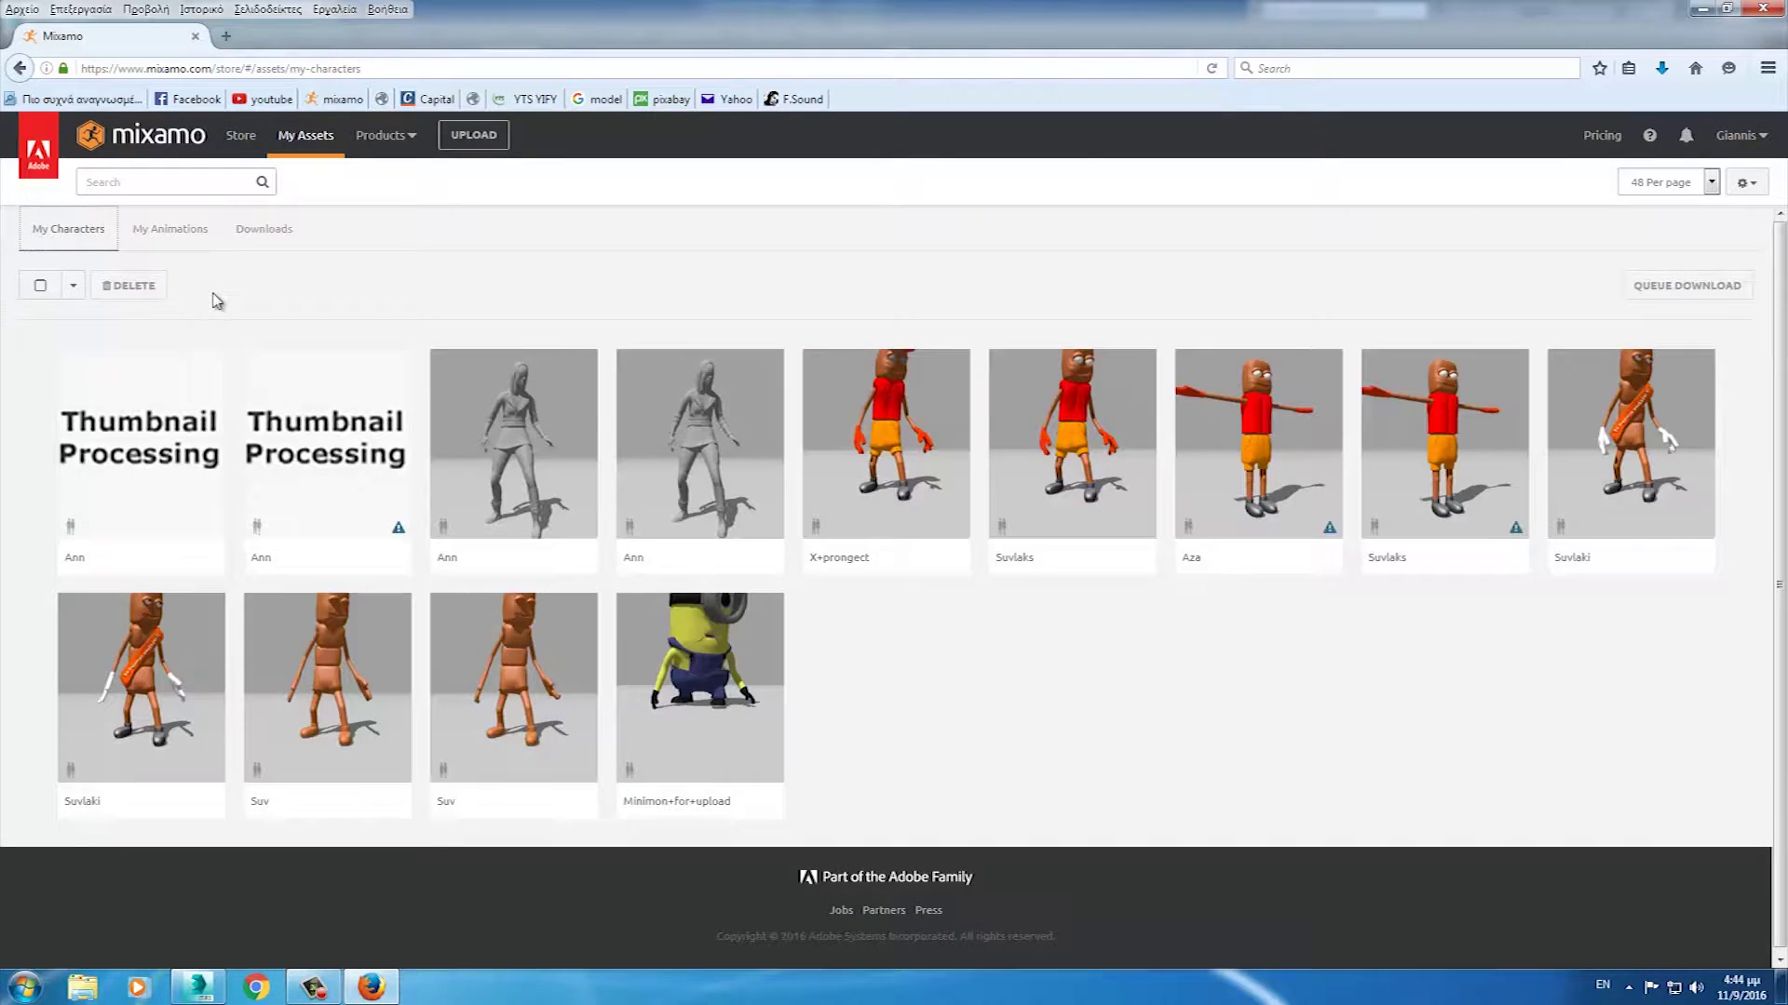
mouse_move(512, 444)
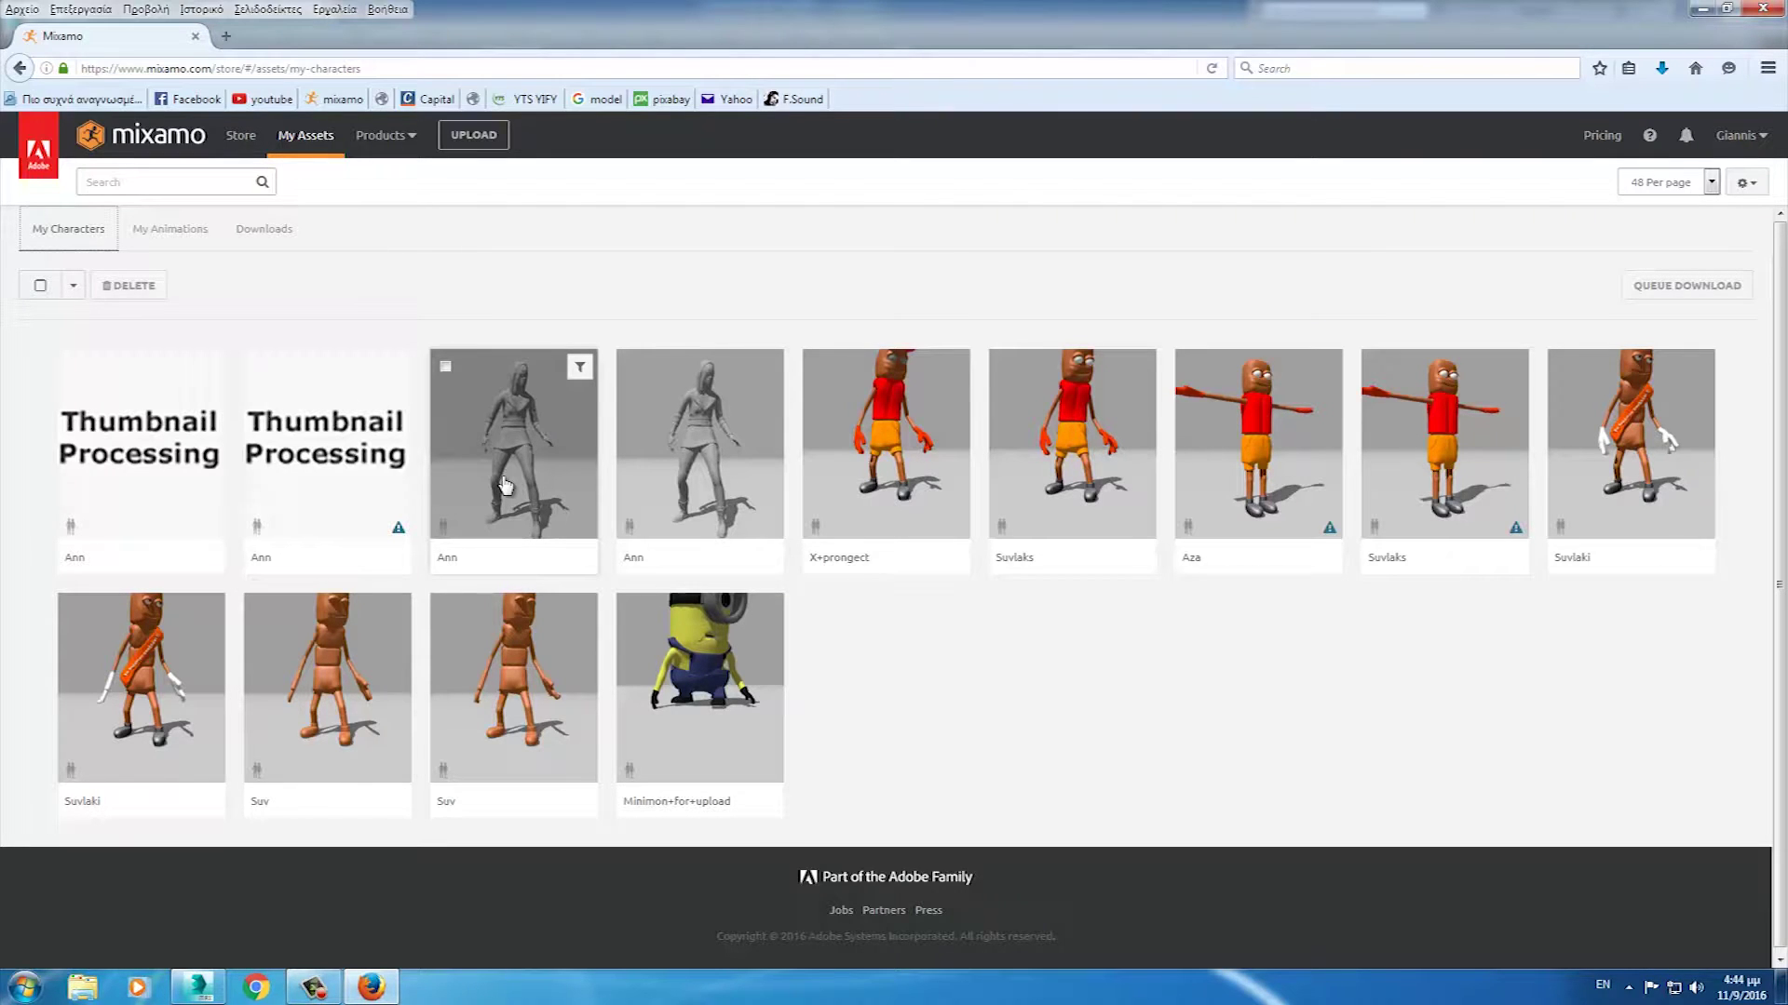
click(506, 484)
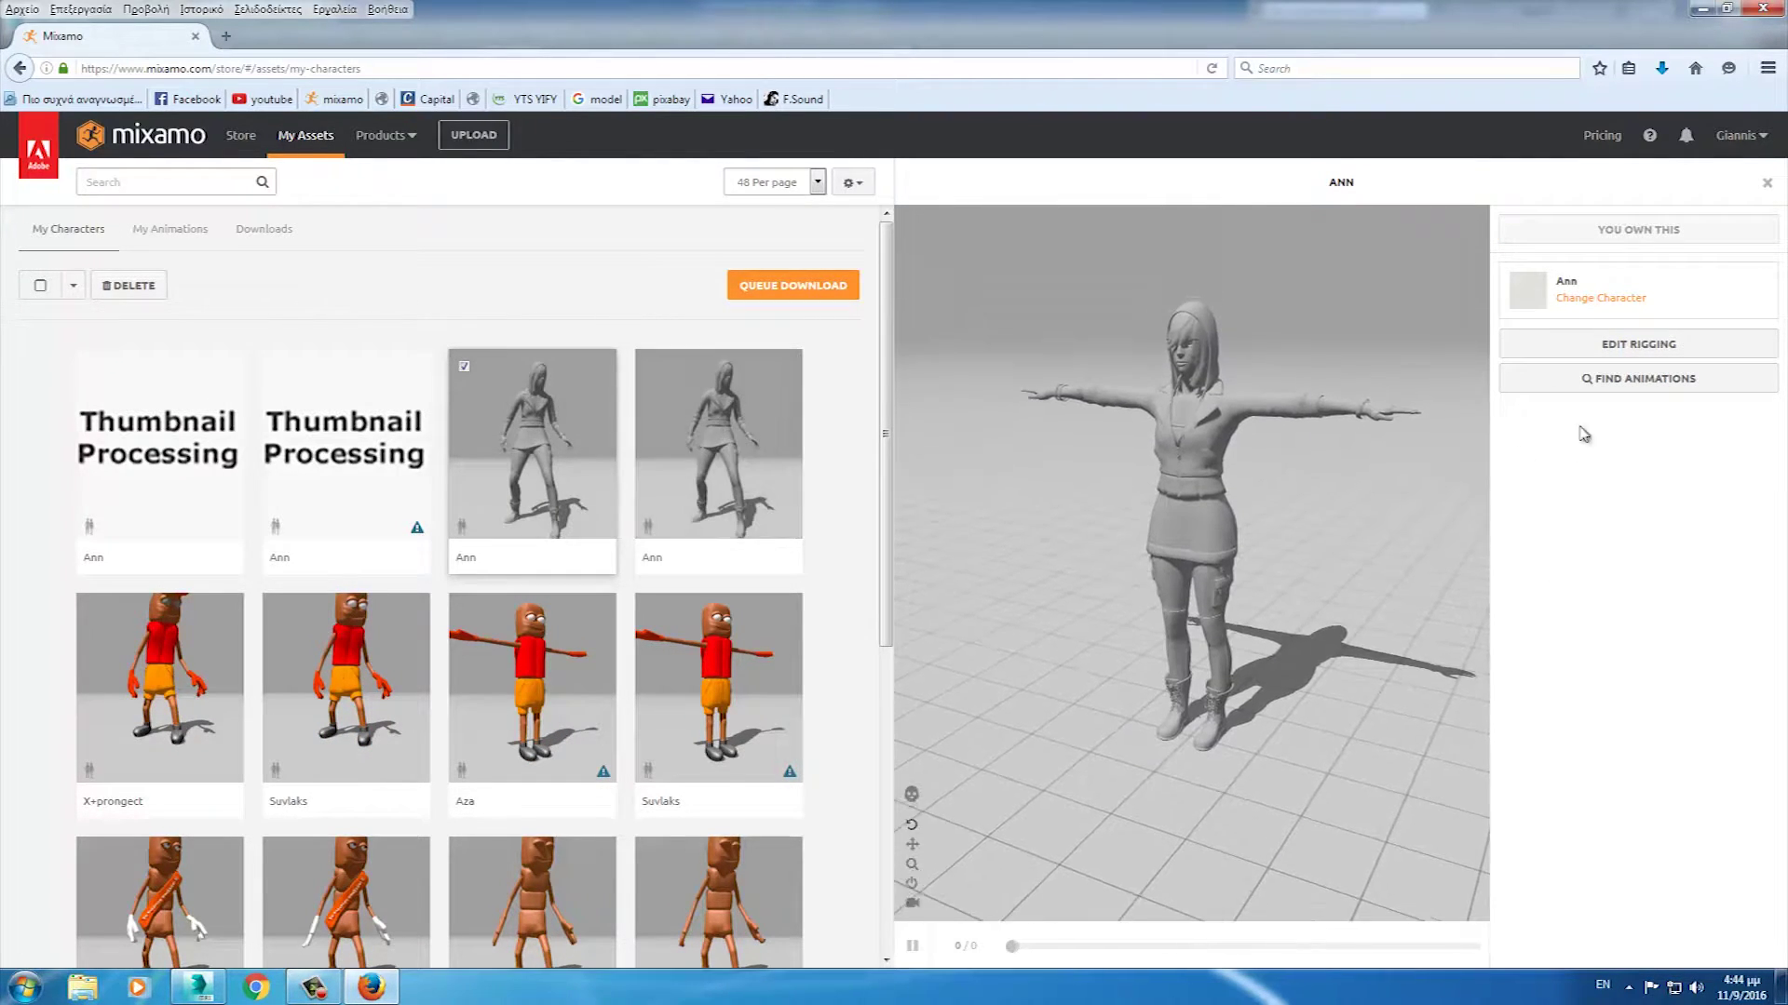
click(1642, 389)
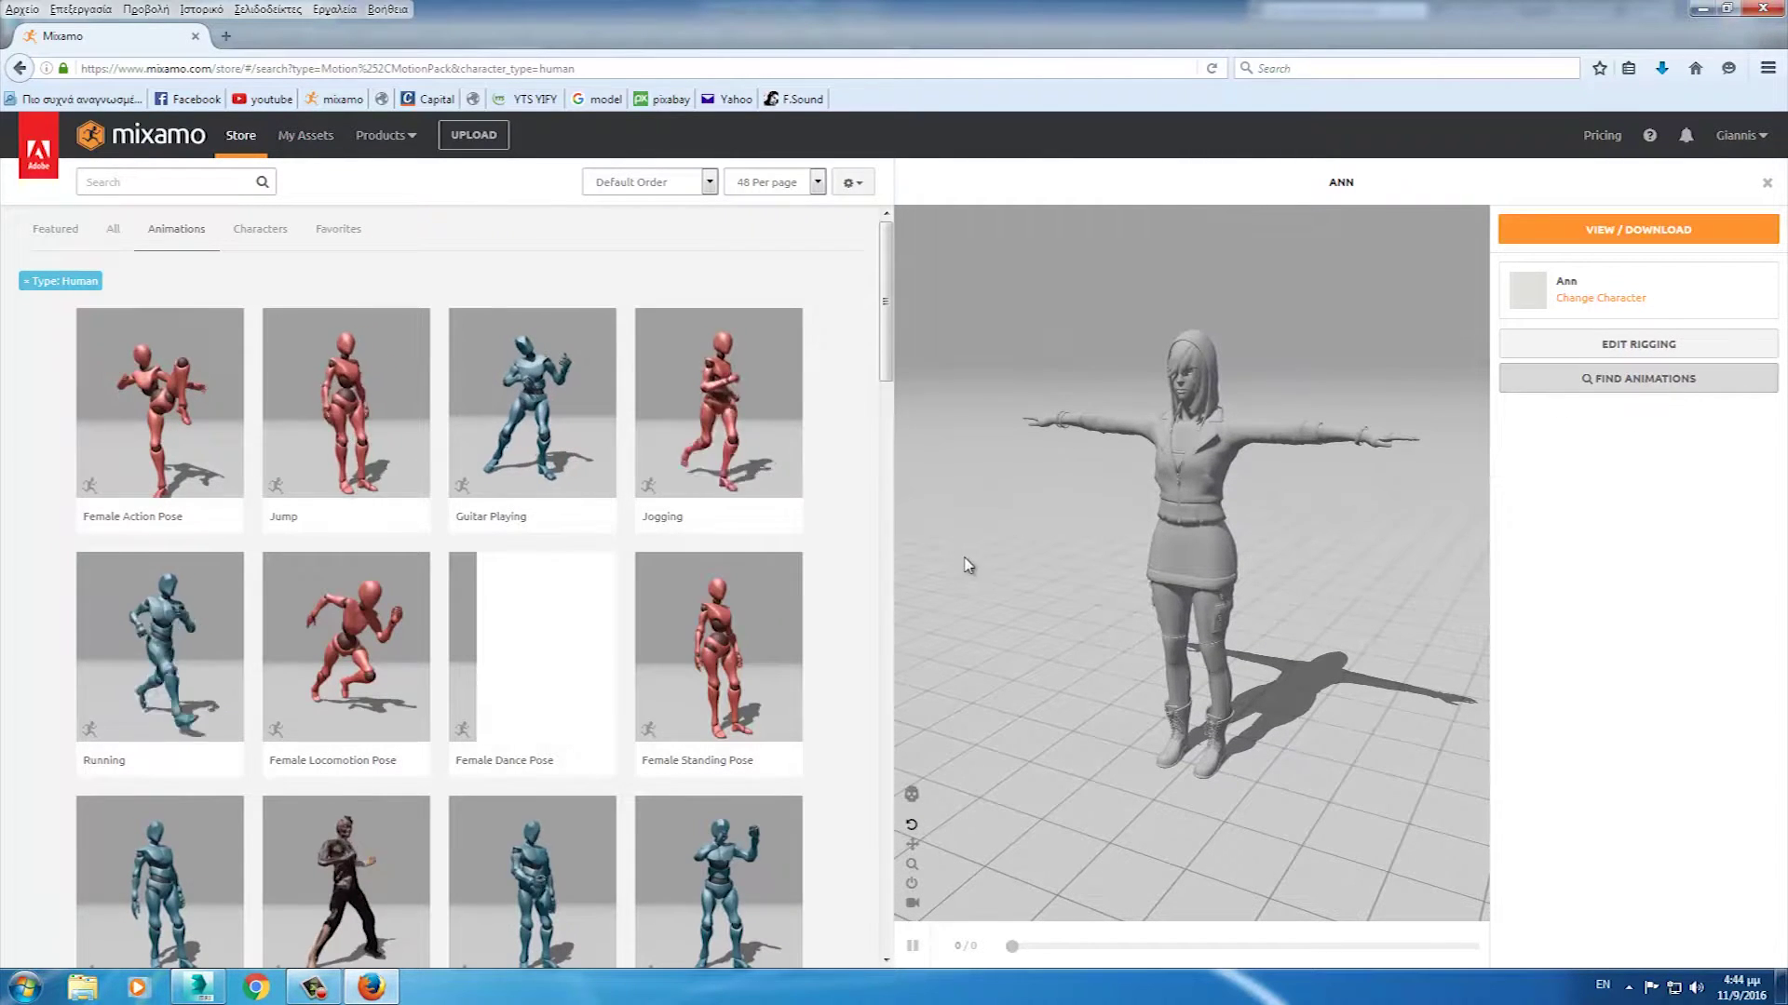
- Browse the animation grid and apply the Capoeira animation to the hooded character
scroll(883, 412, down, 1)
scroll(883, 413, down, 4)
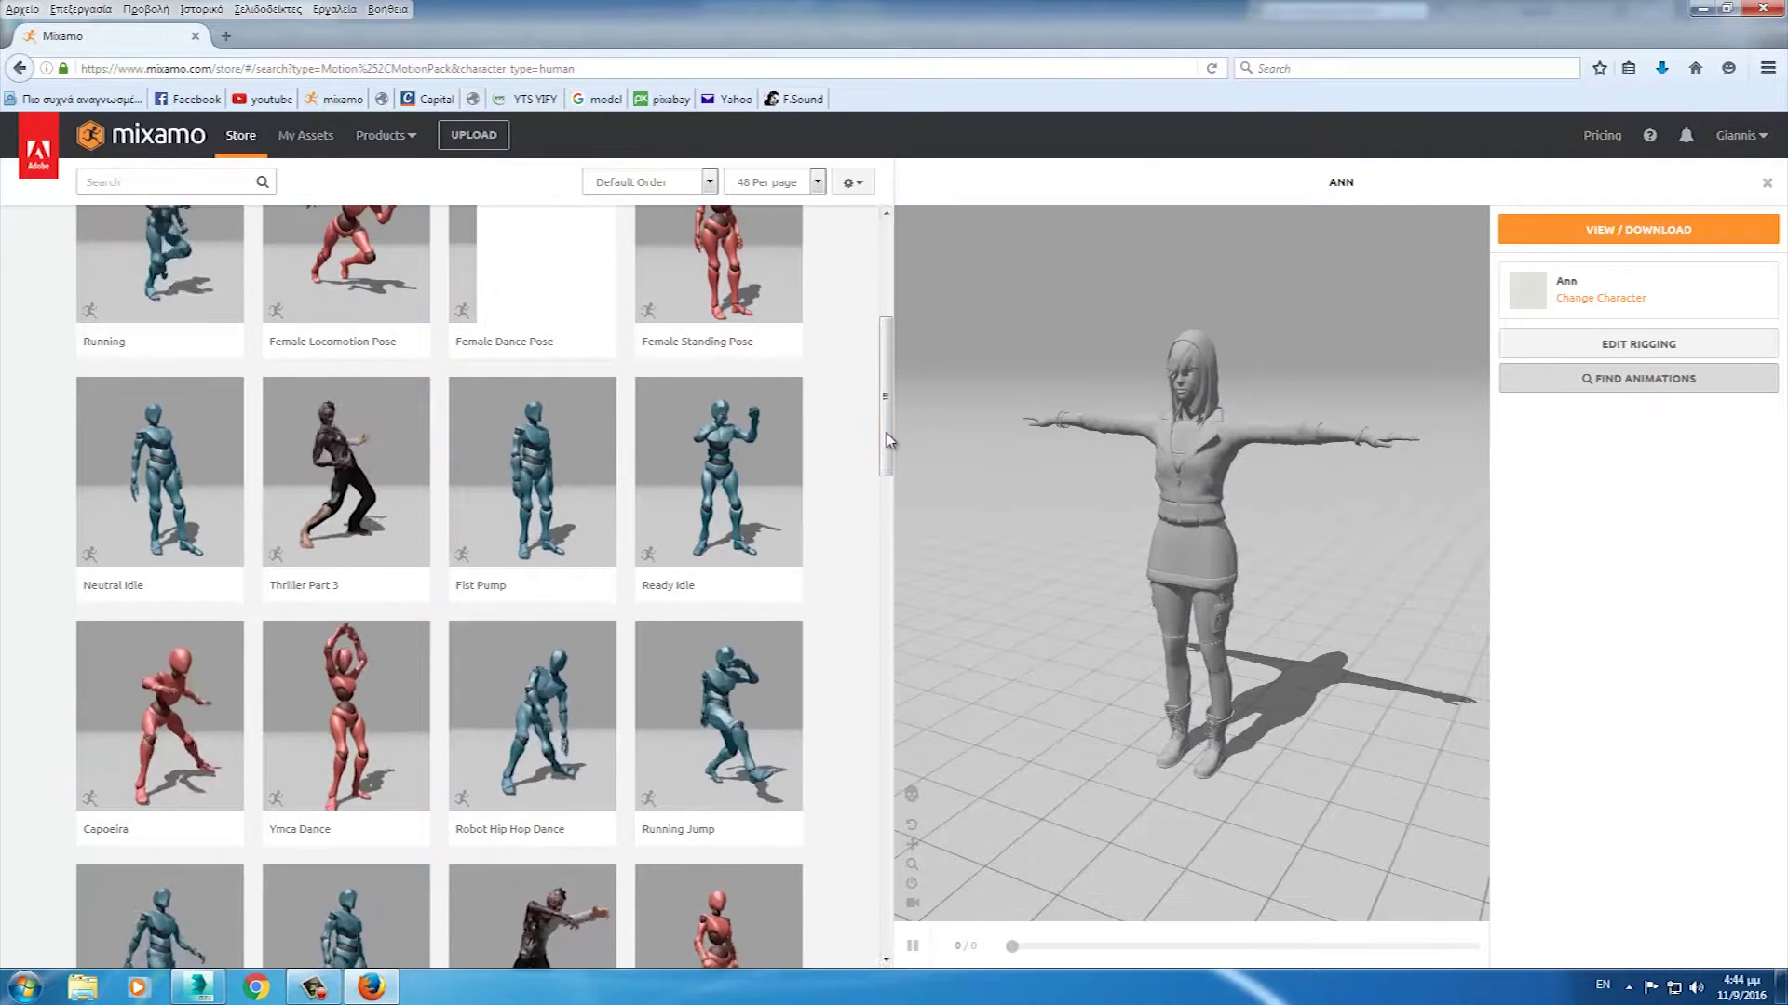
scroll(872, 466, down, 5)
scroll(874, 549, down, 2)
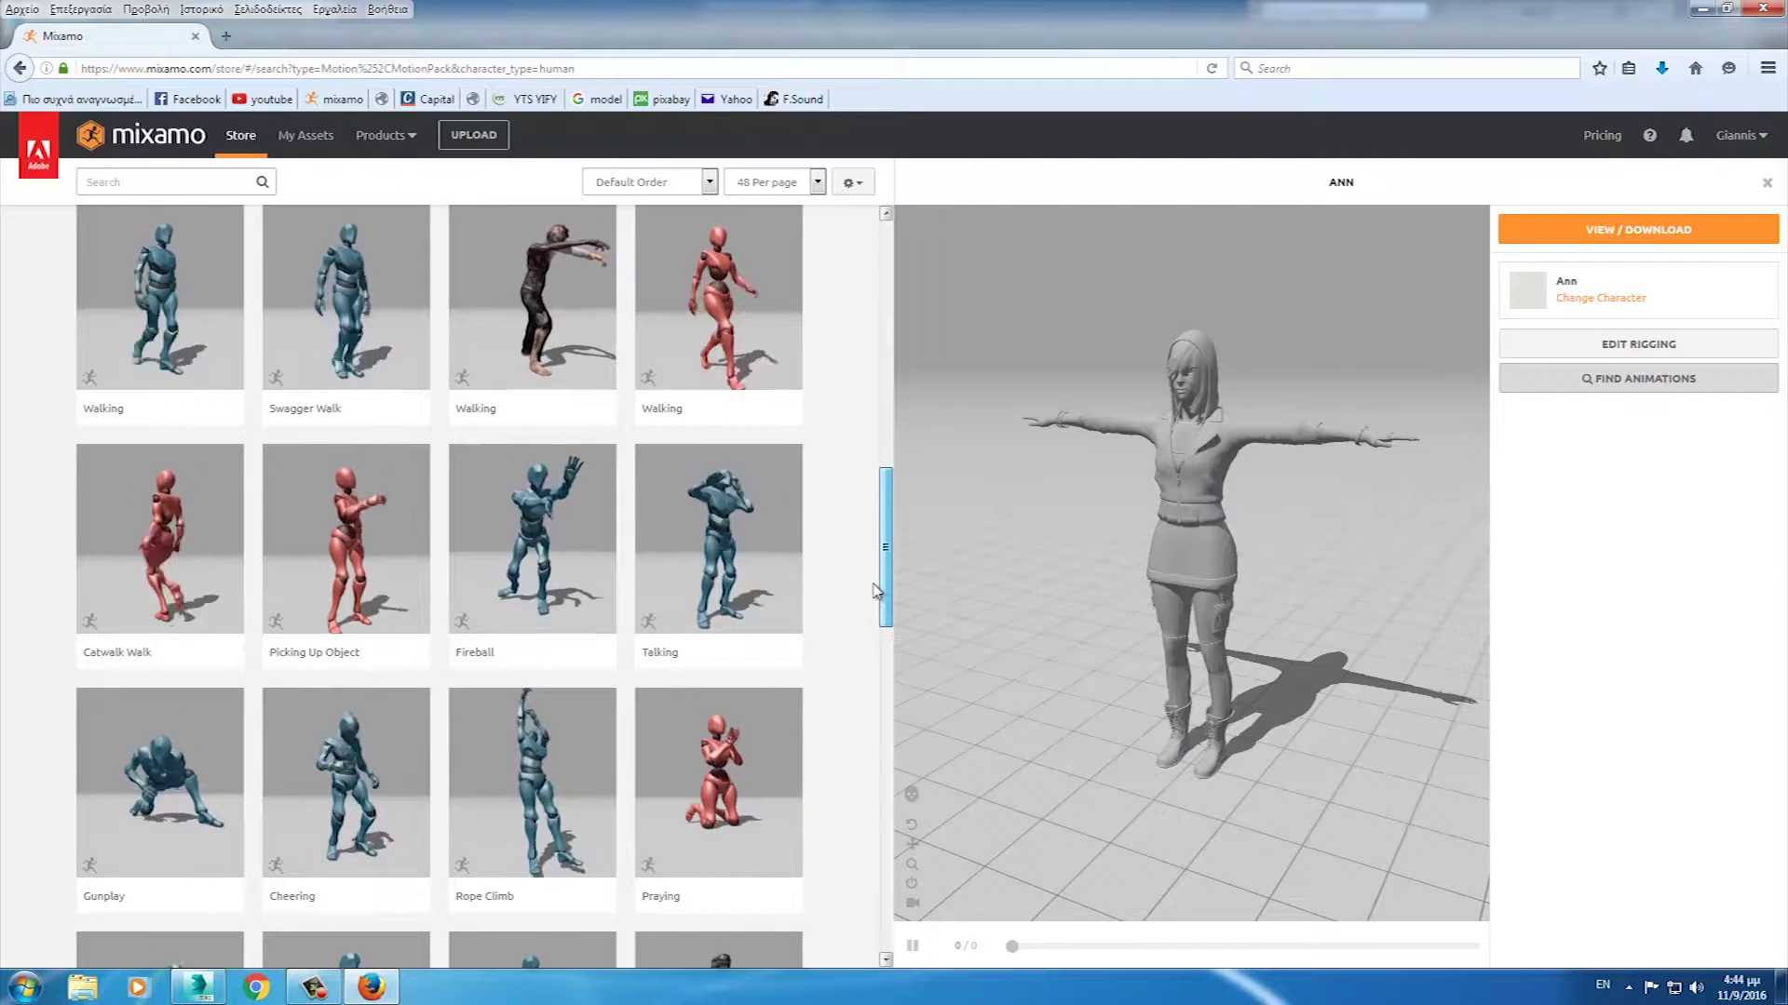
drag(883, 581, 885, 284)
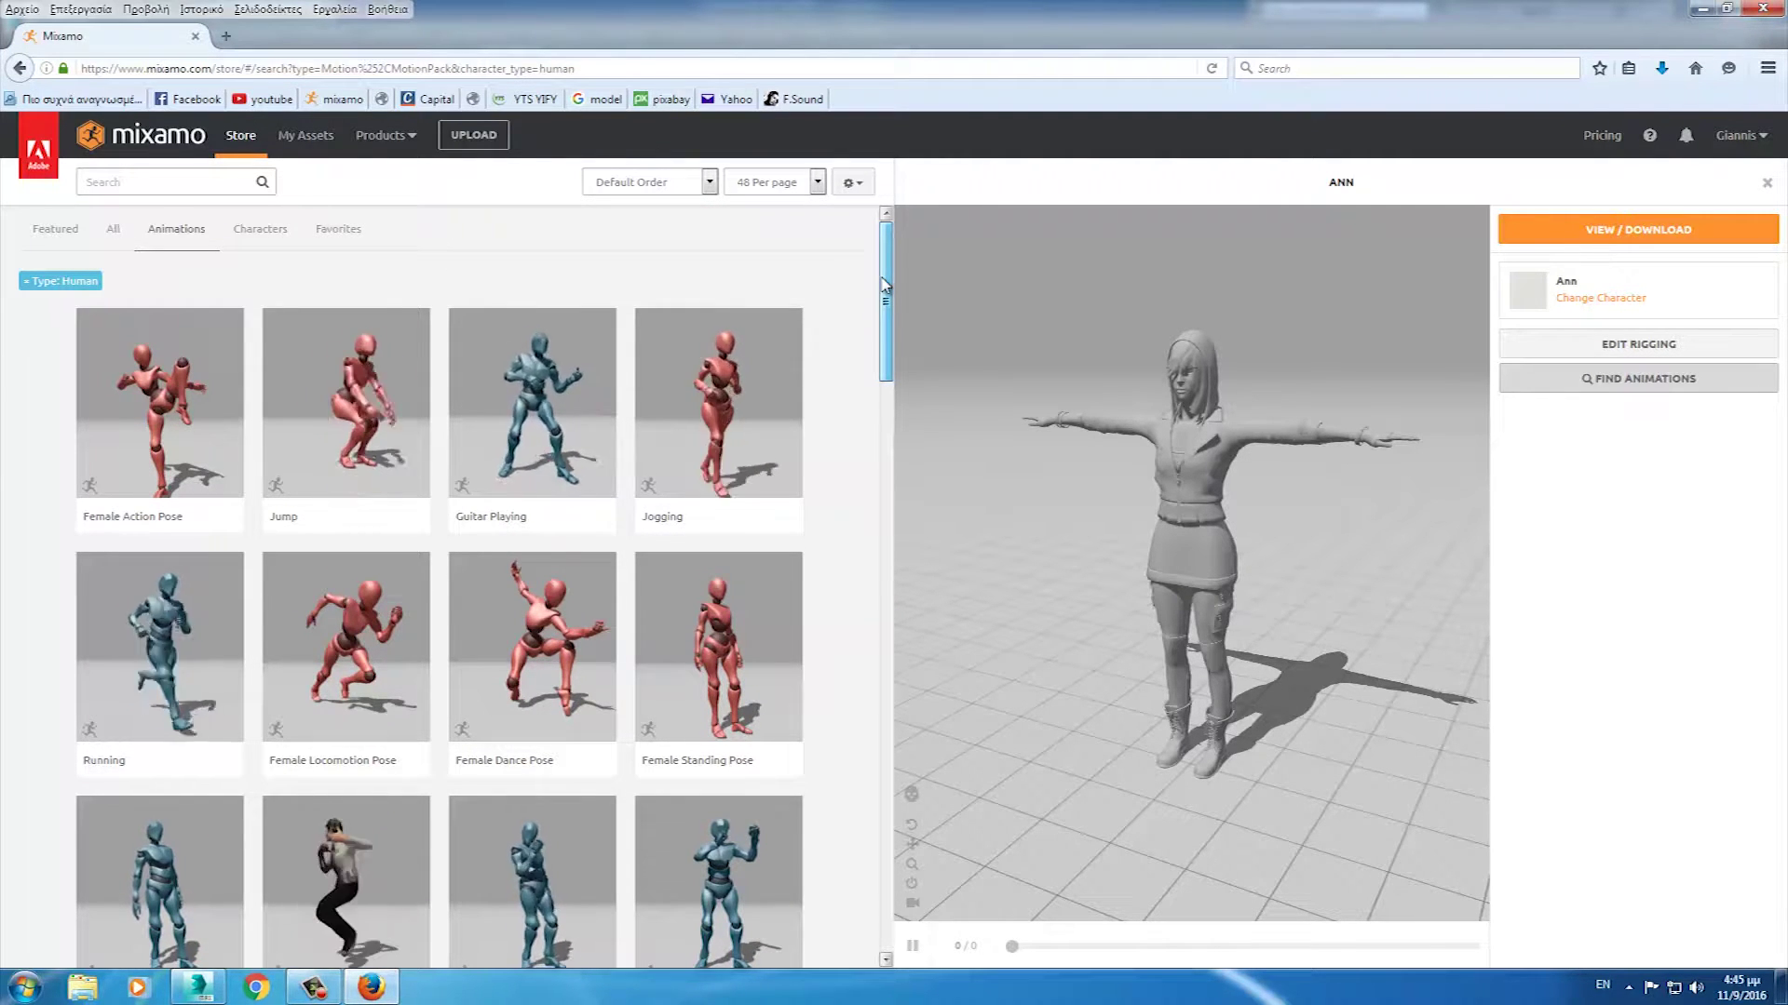
mouse_move(884, 284)
mouse_down()
mouse_move(875, 769)
mouse_move(854, 869)
mouse_up()
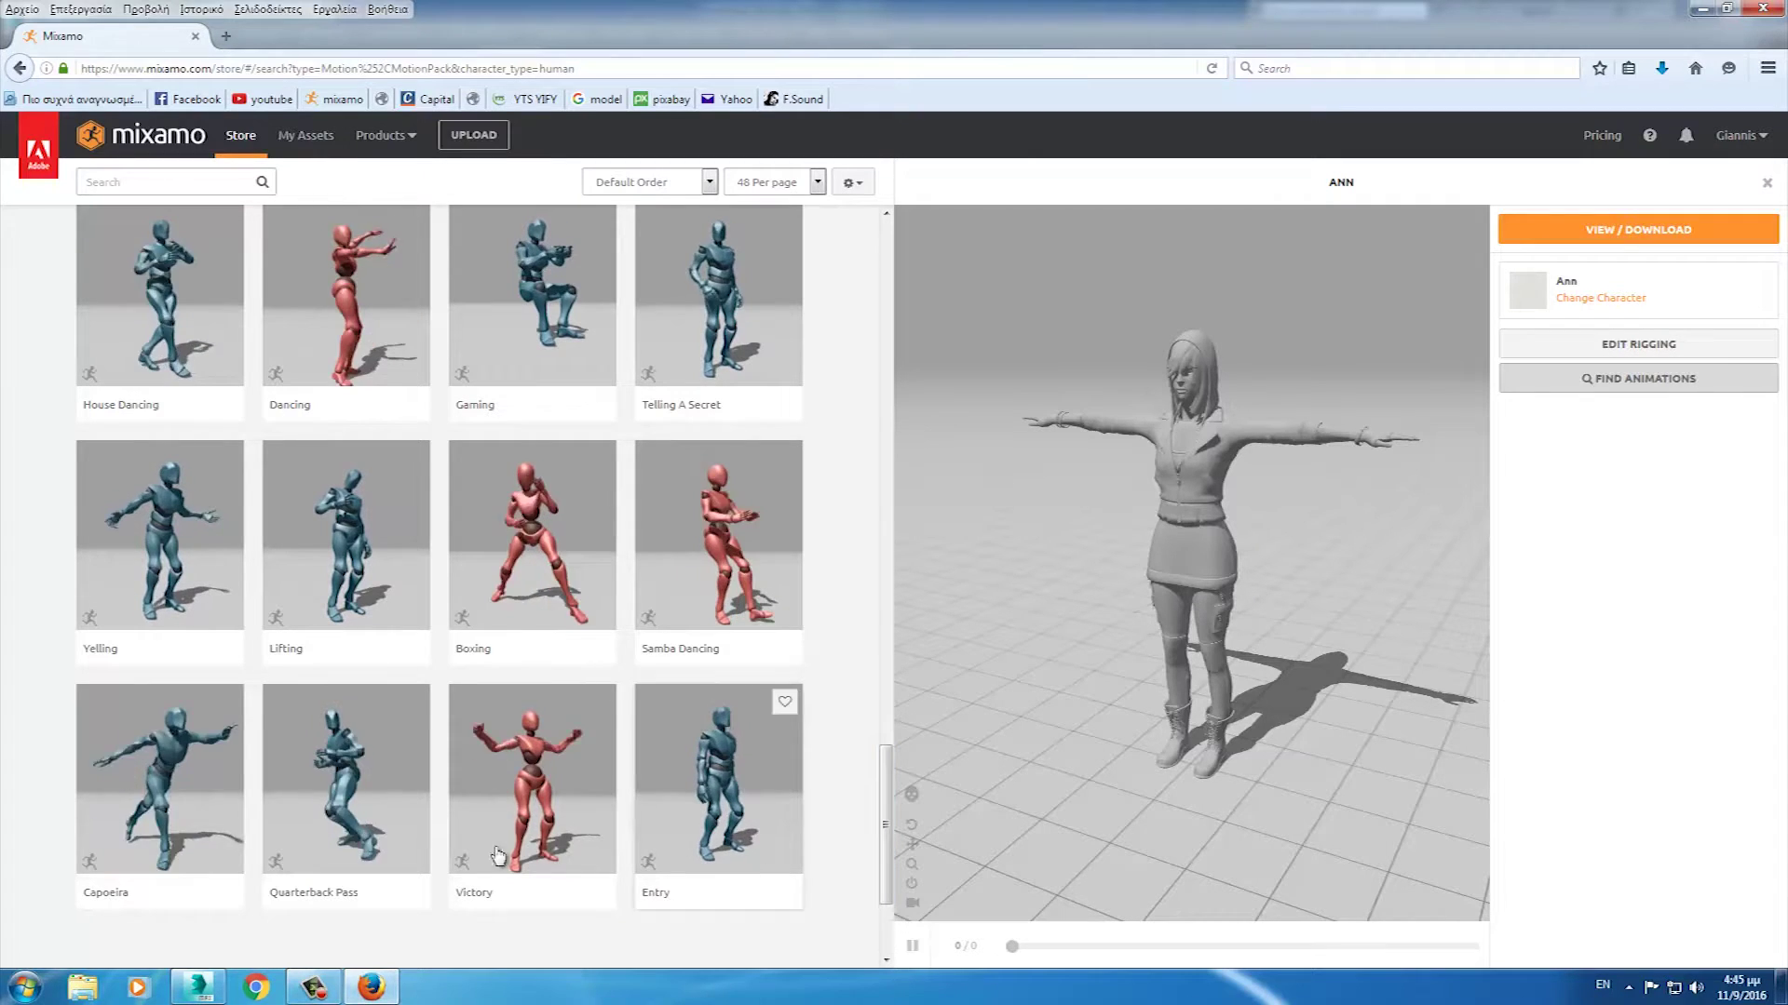
click(156, 753)
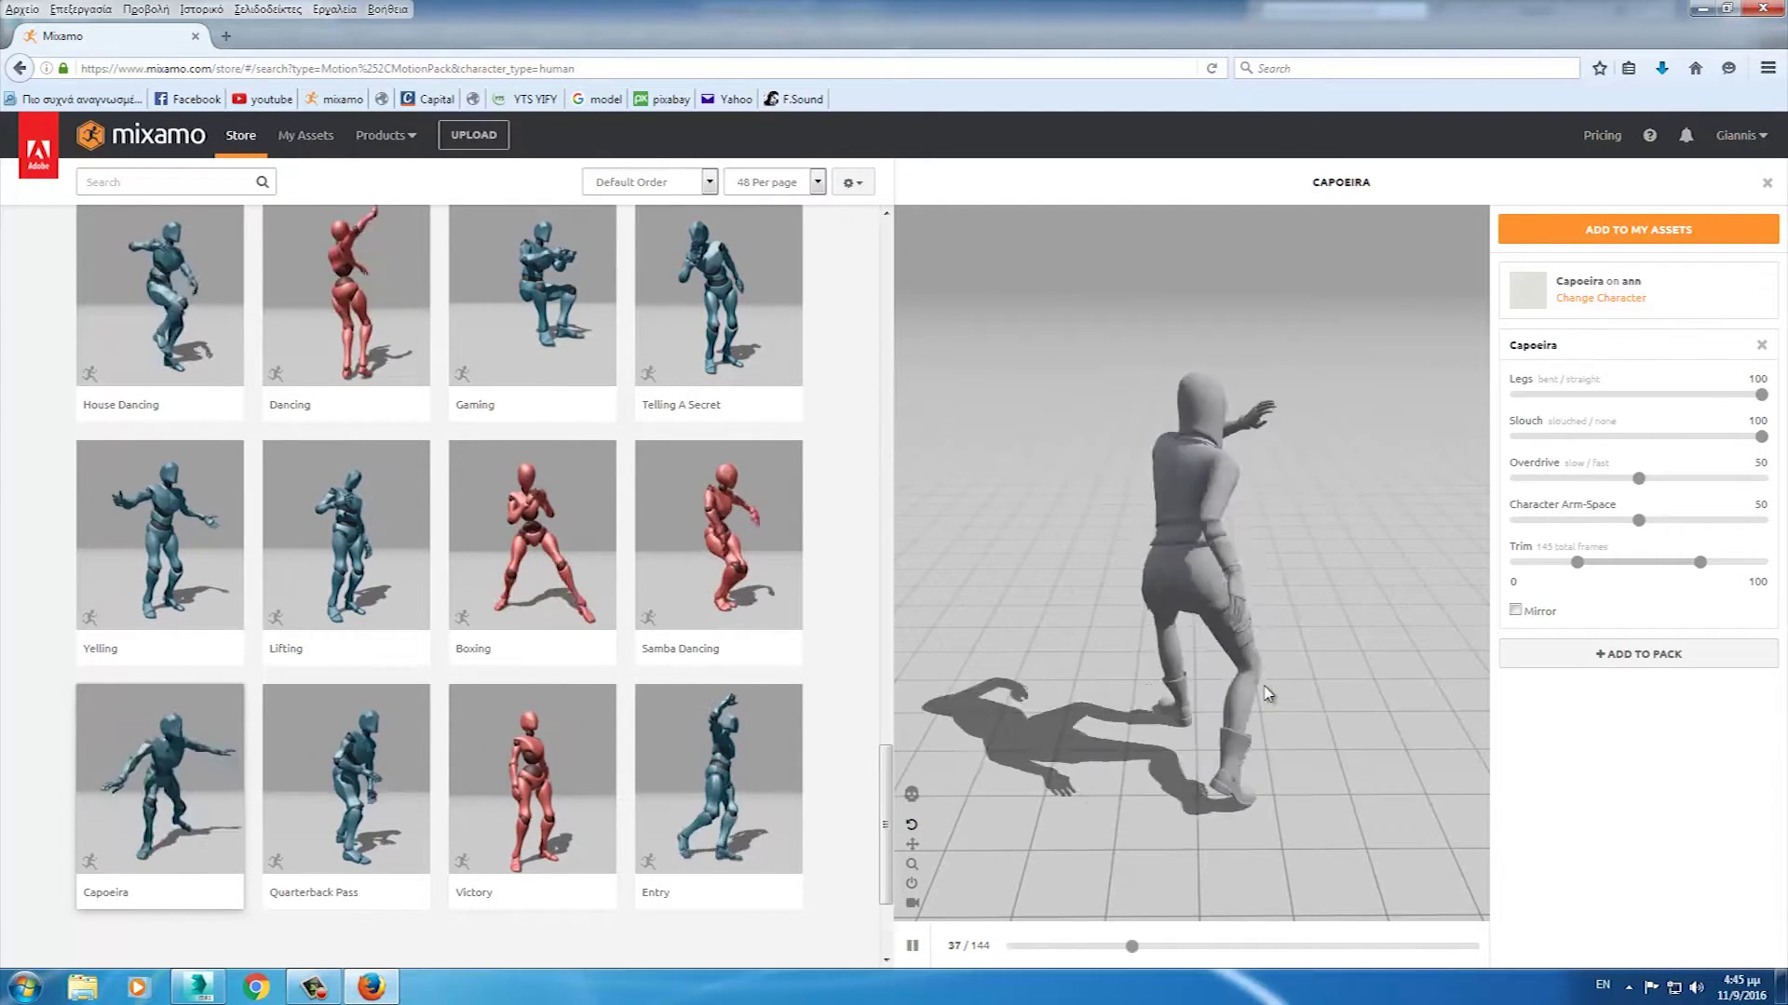
- Add Capoeira to My Assets, browse the All, Favorites, Characters and Animations tabs, then view it
drag(1266, 694, 1137, 726)
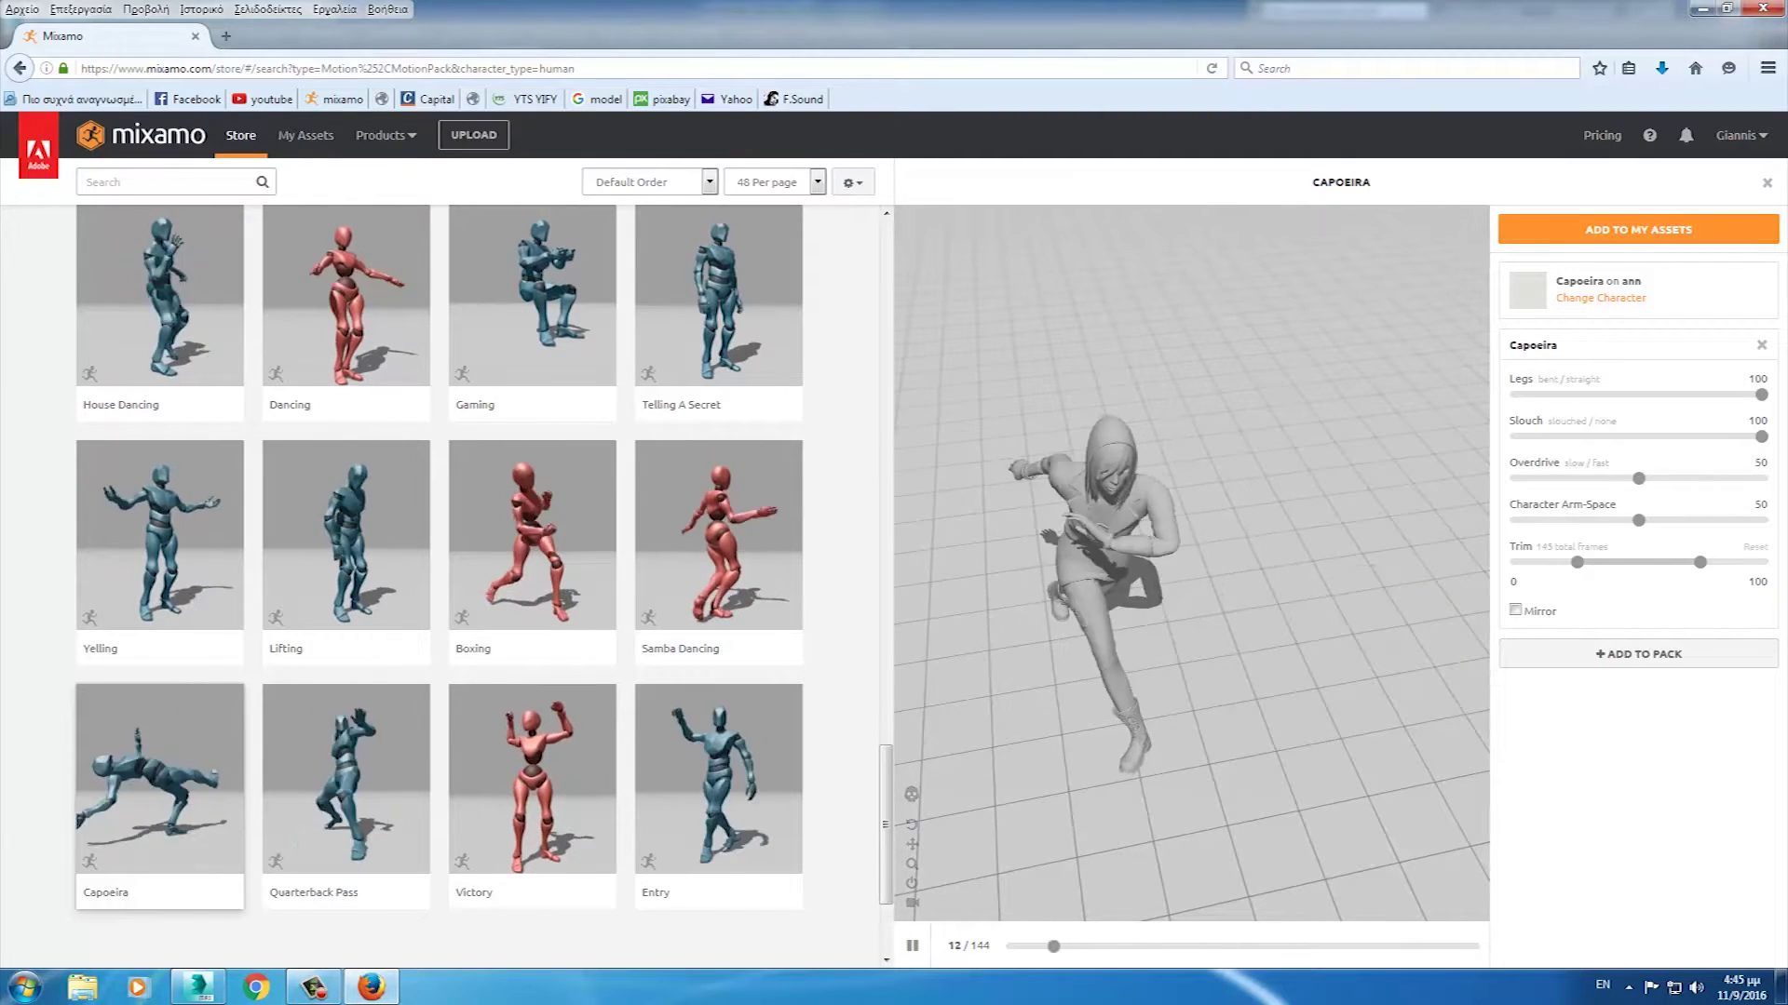
click(1595, 232)
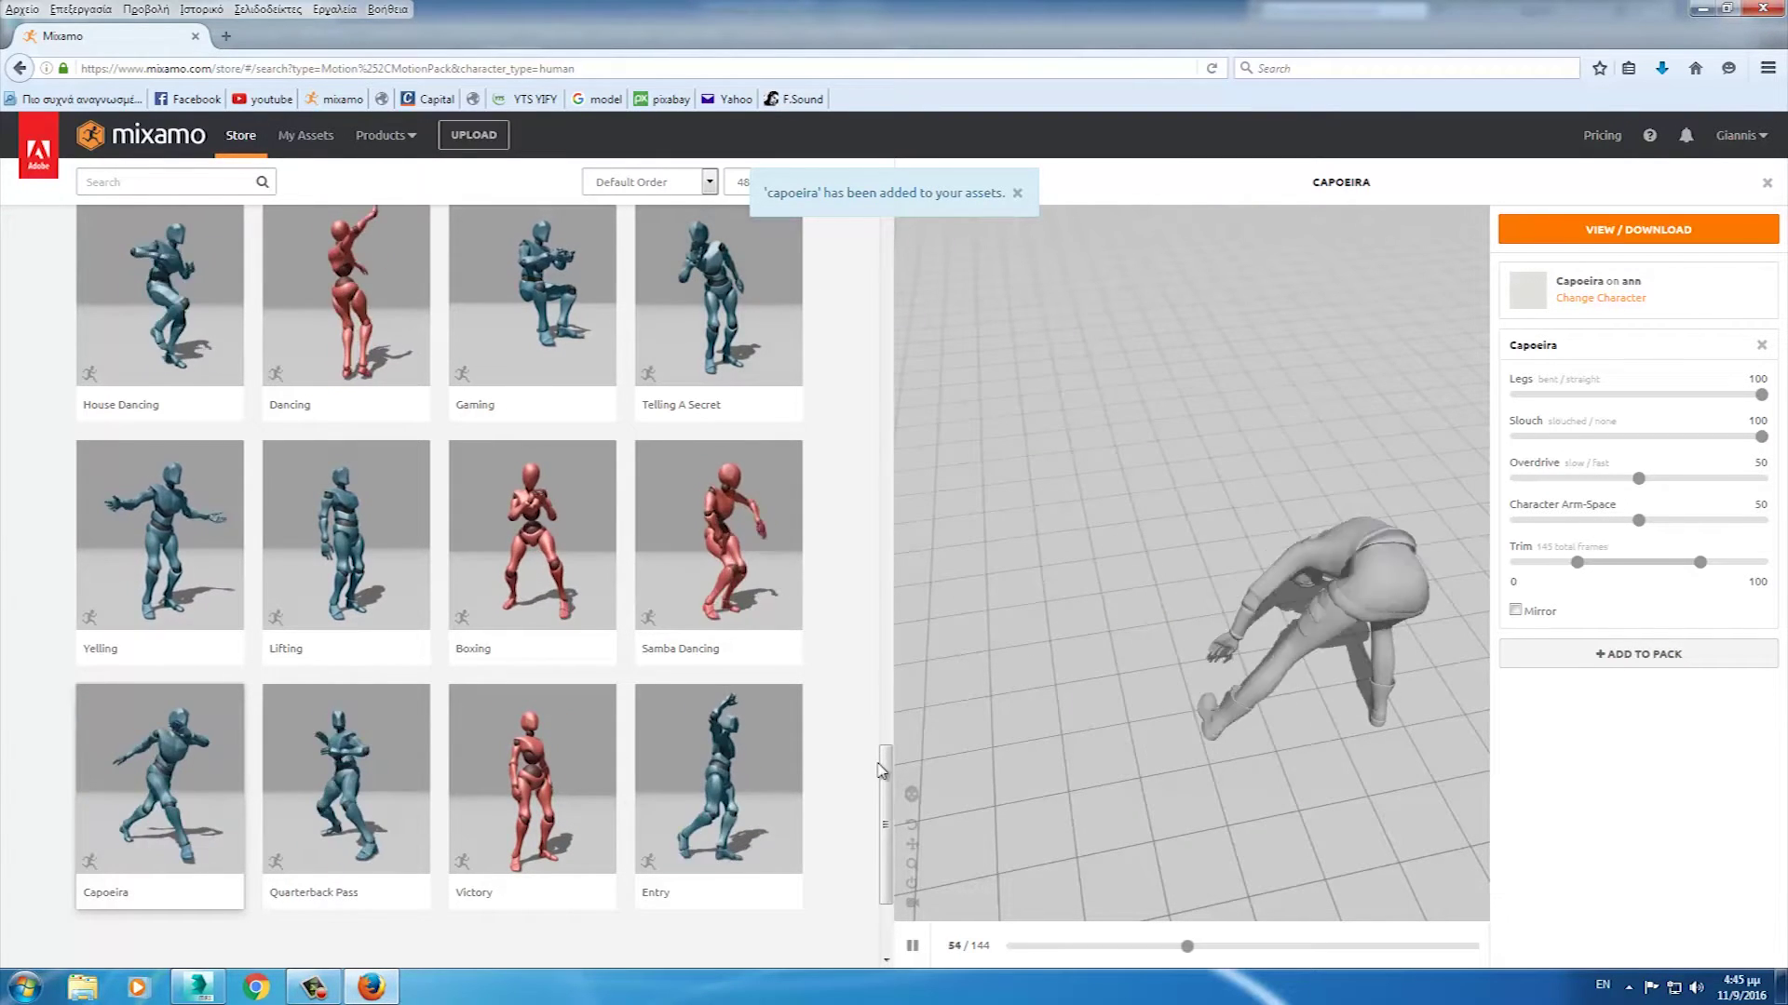
scroll(875, 559, up, 20)
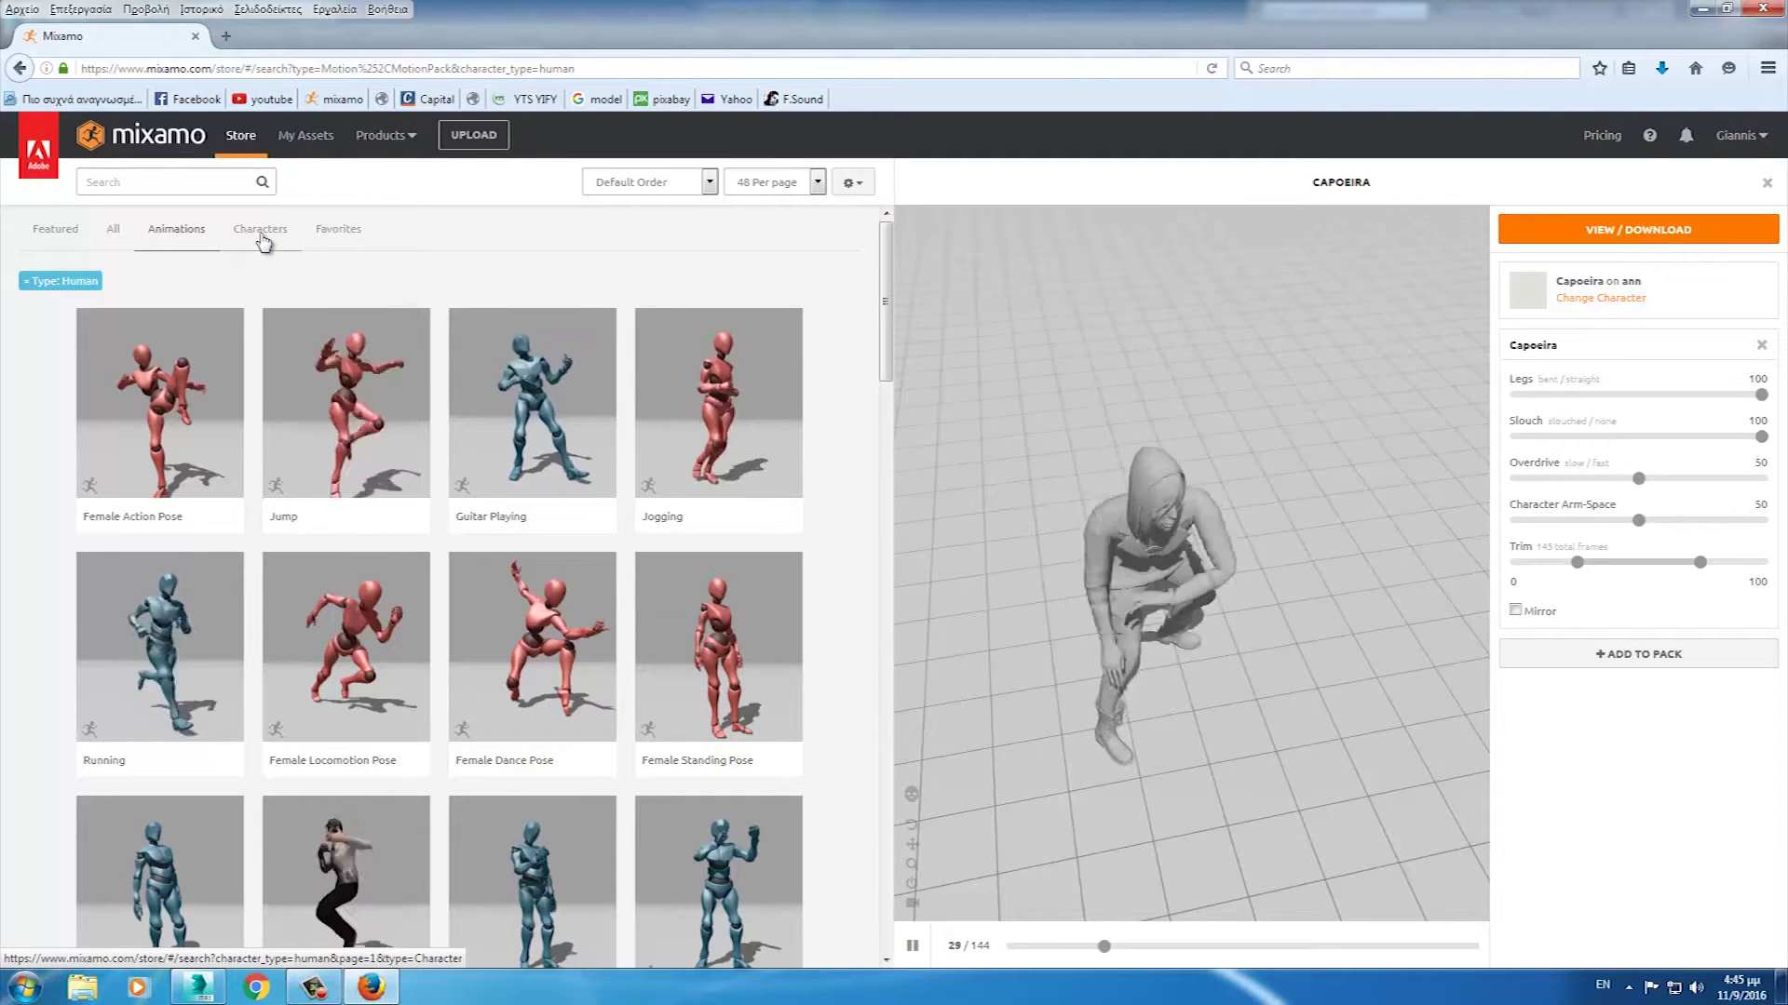
click(113, 229)
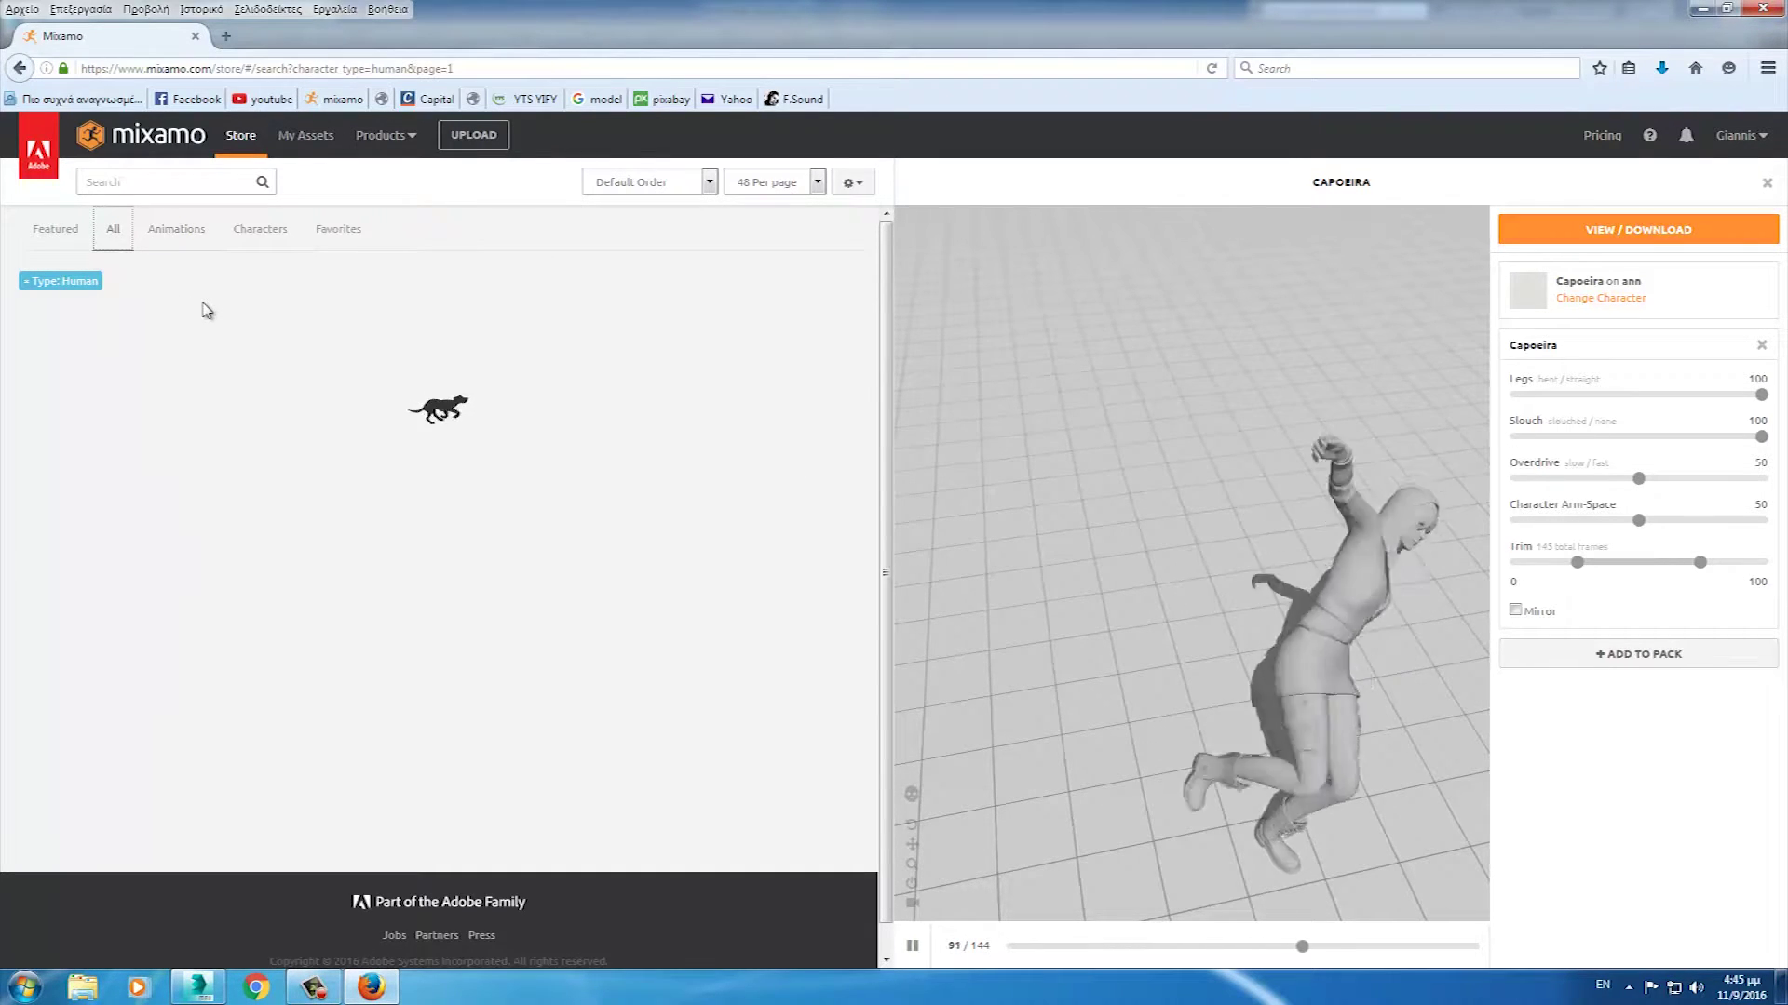
click(337, 229)
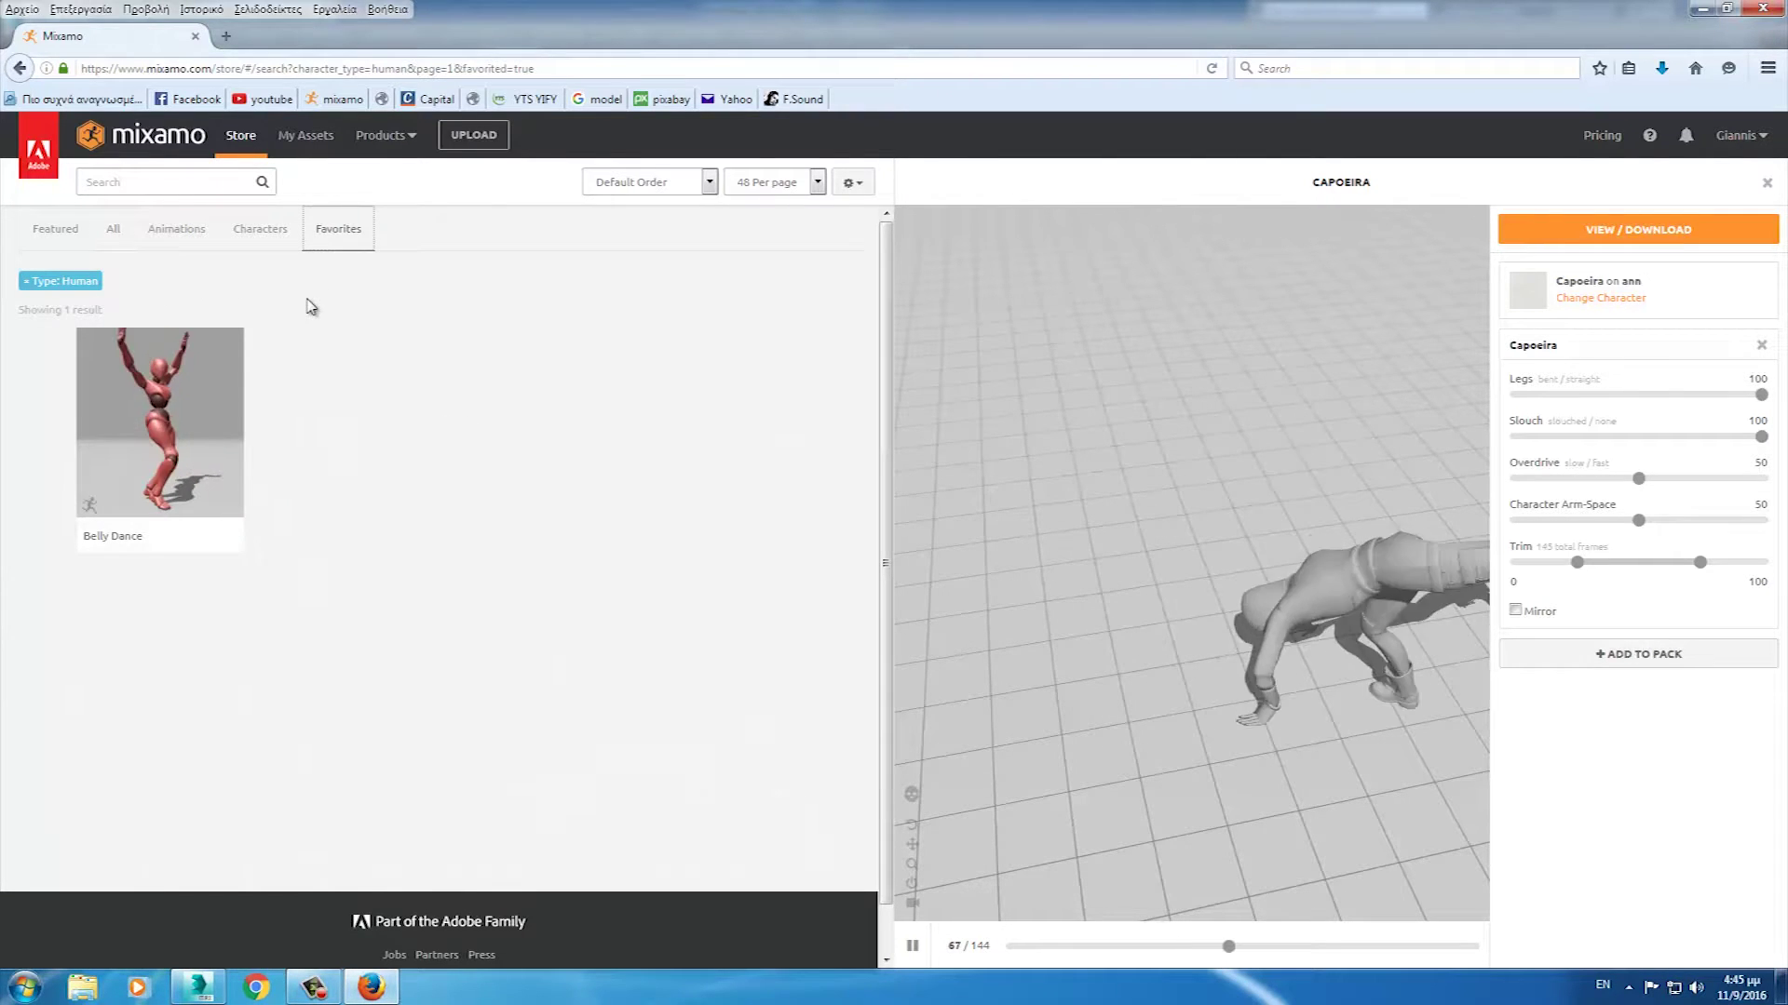
click(247, 238)
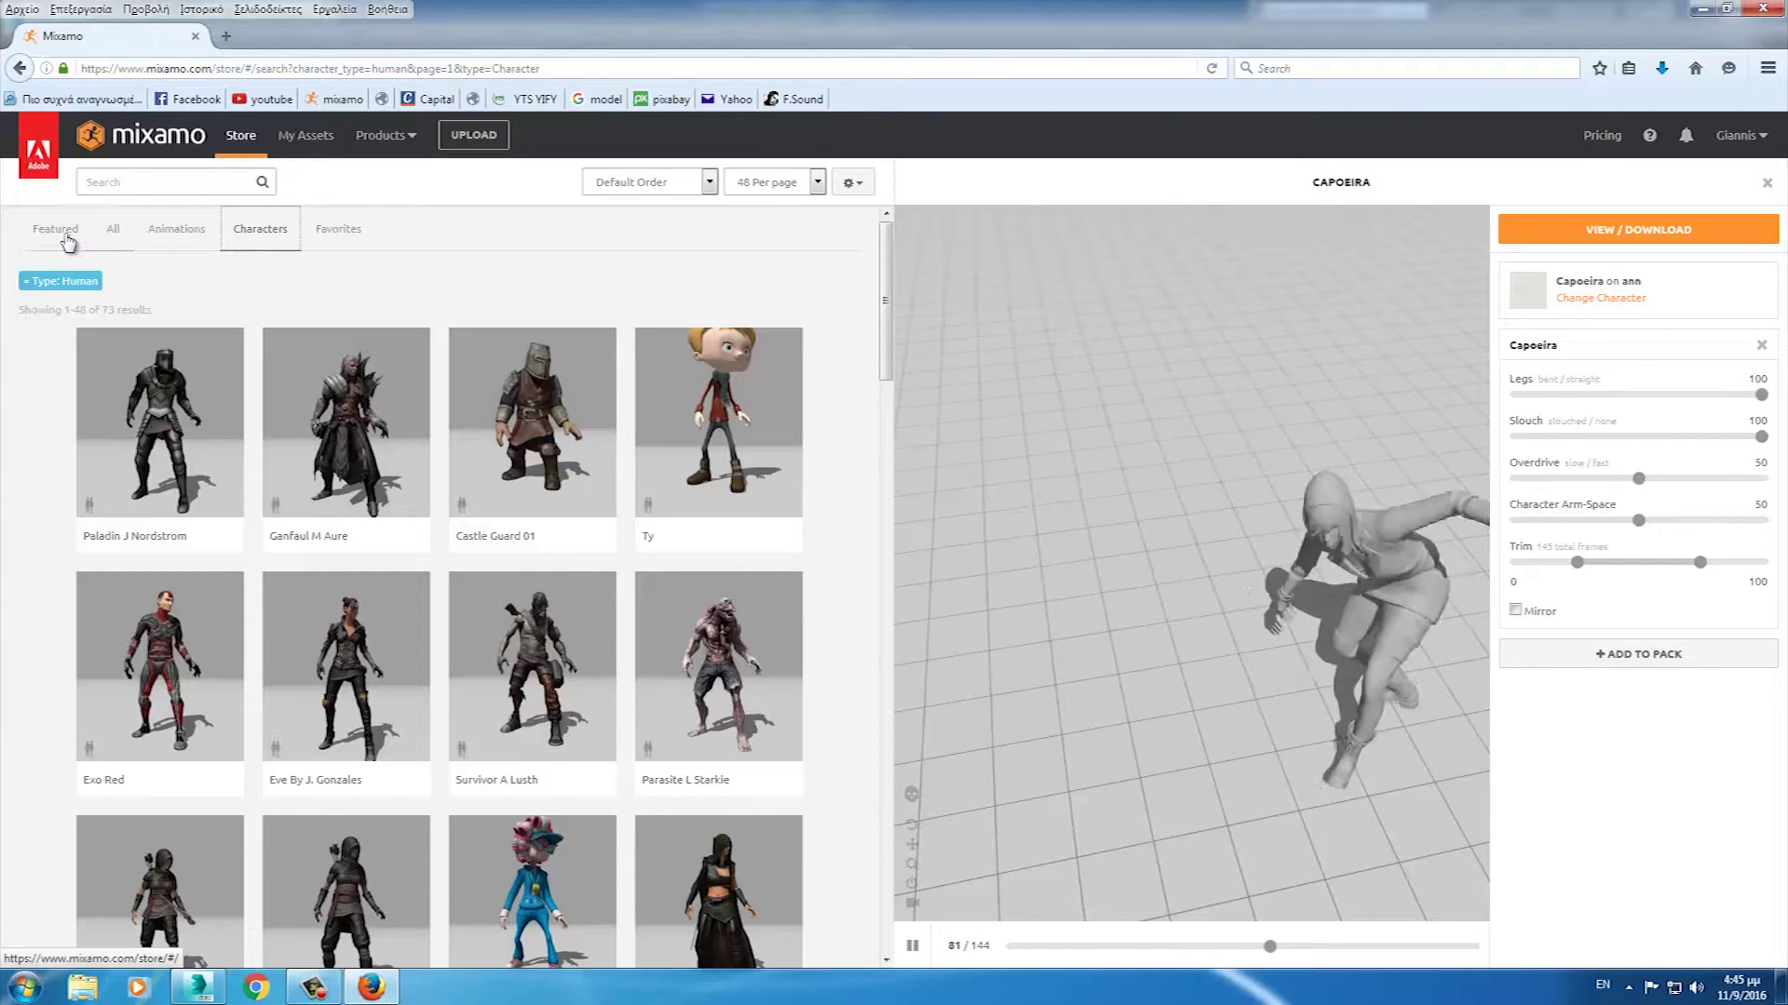
click(167, 241)
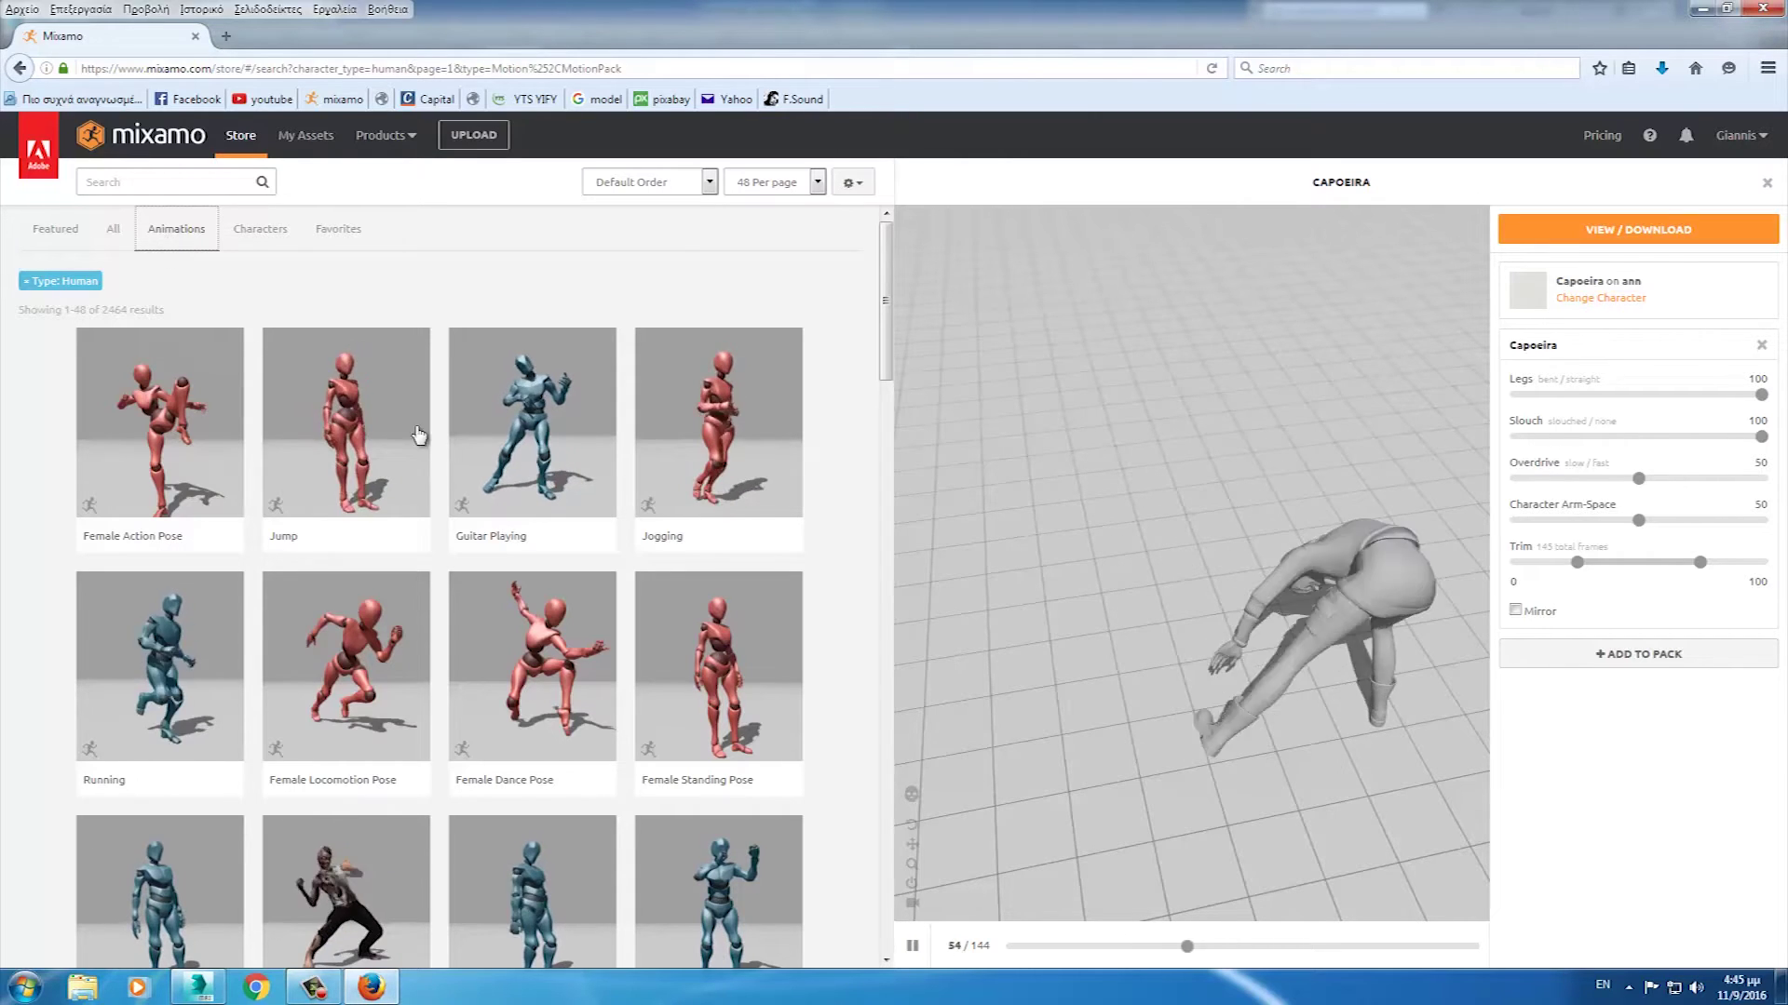
mouse_move(531, 421)
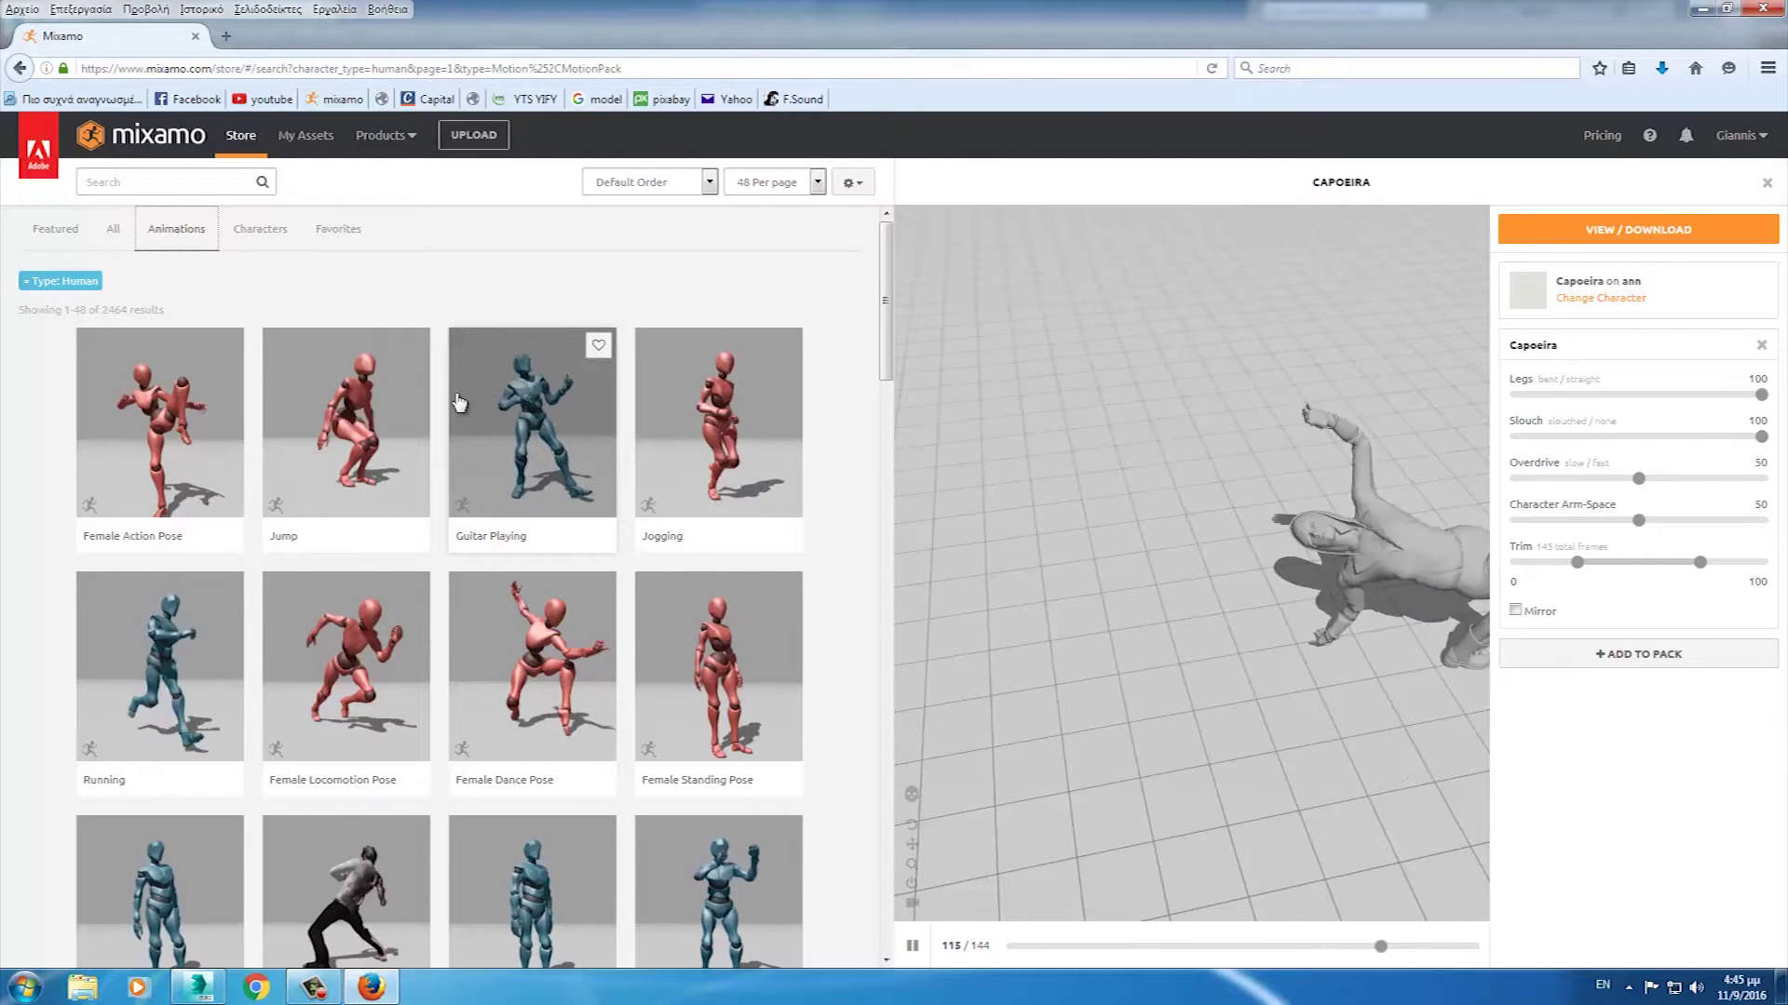
click(1681, 232)
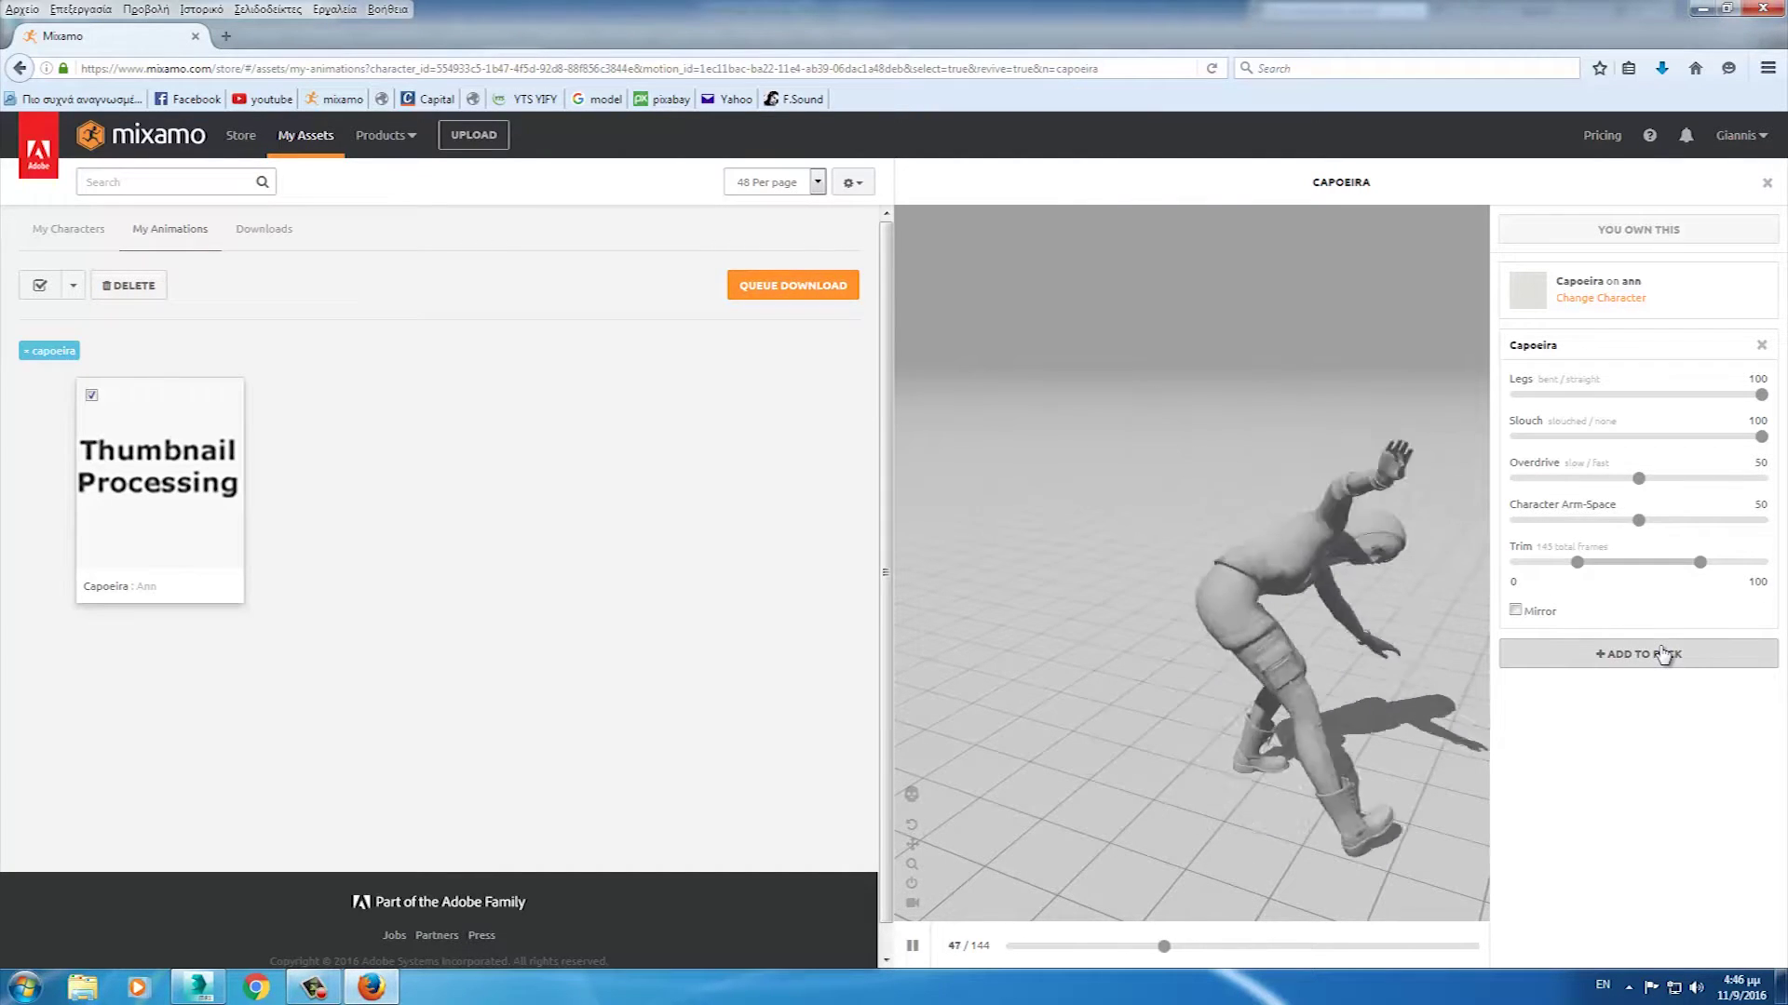
- Set the animation's character to Ann, review the FPS and Skin download options, then show Downloads
click(1615, 299)
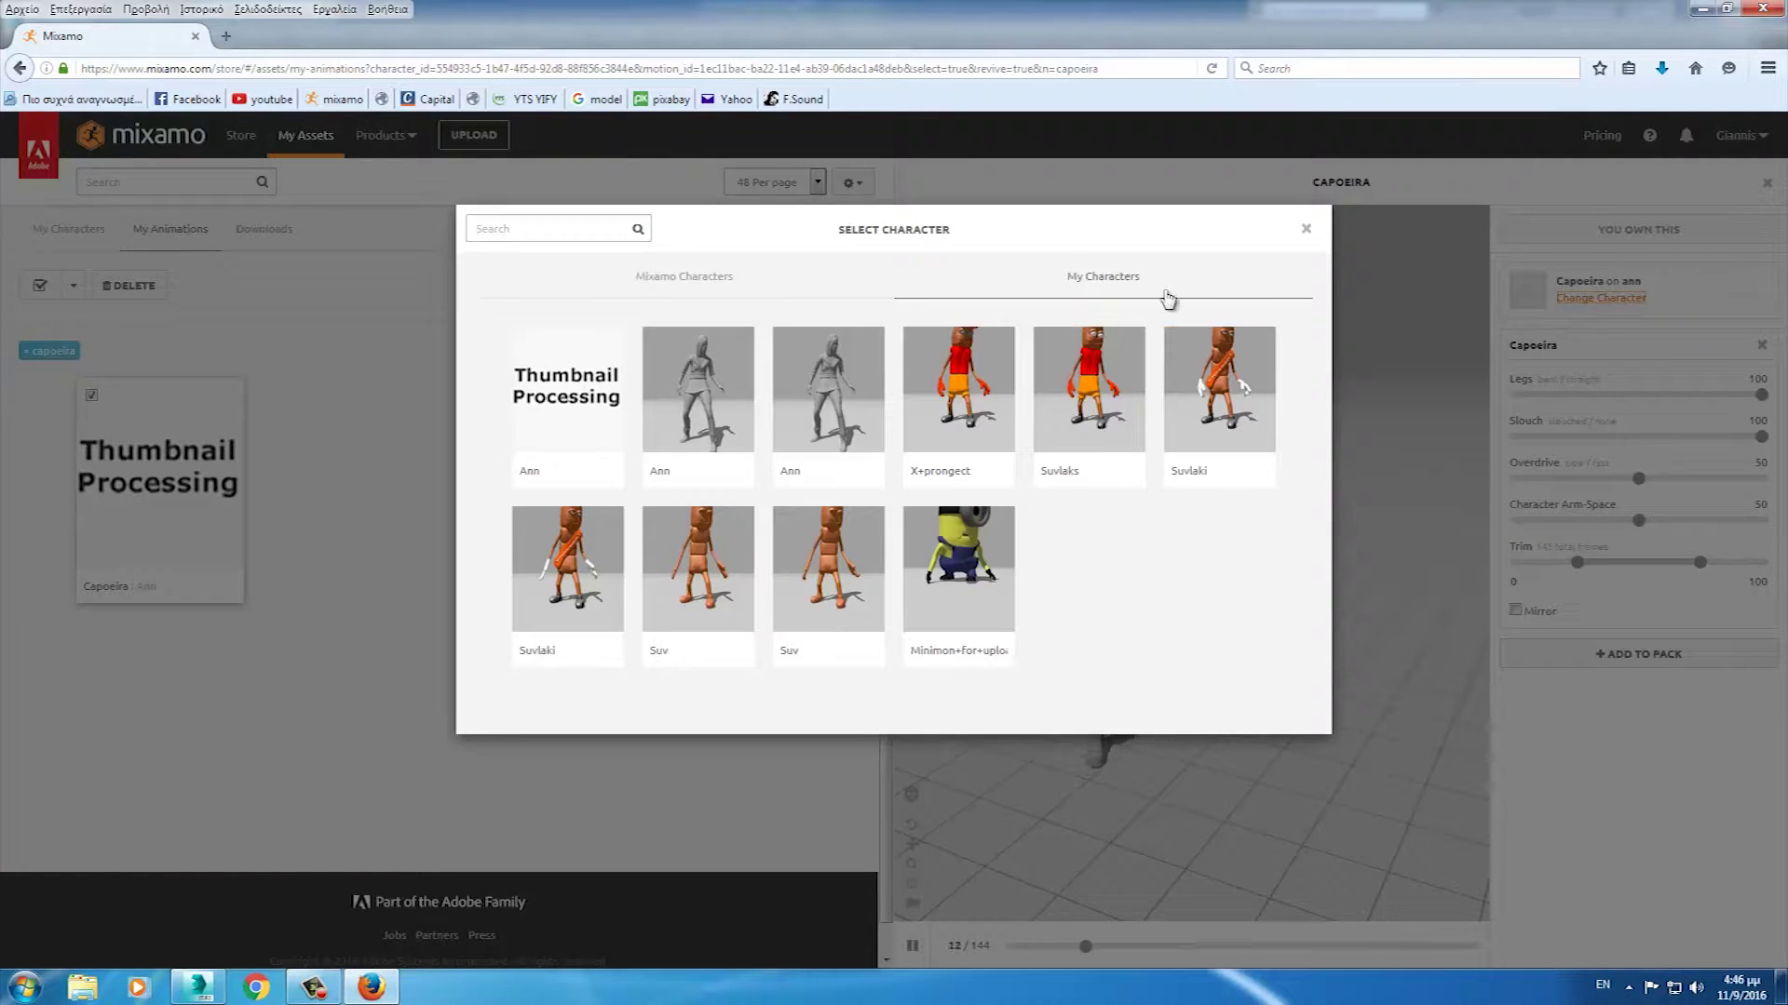
click(686, 416)
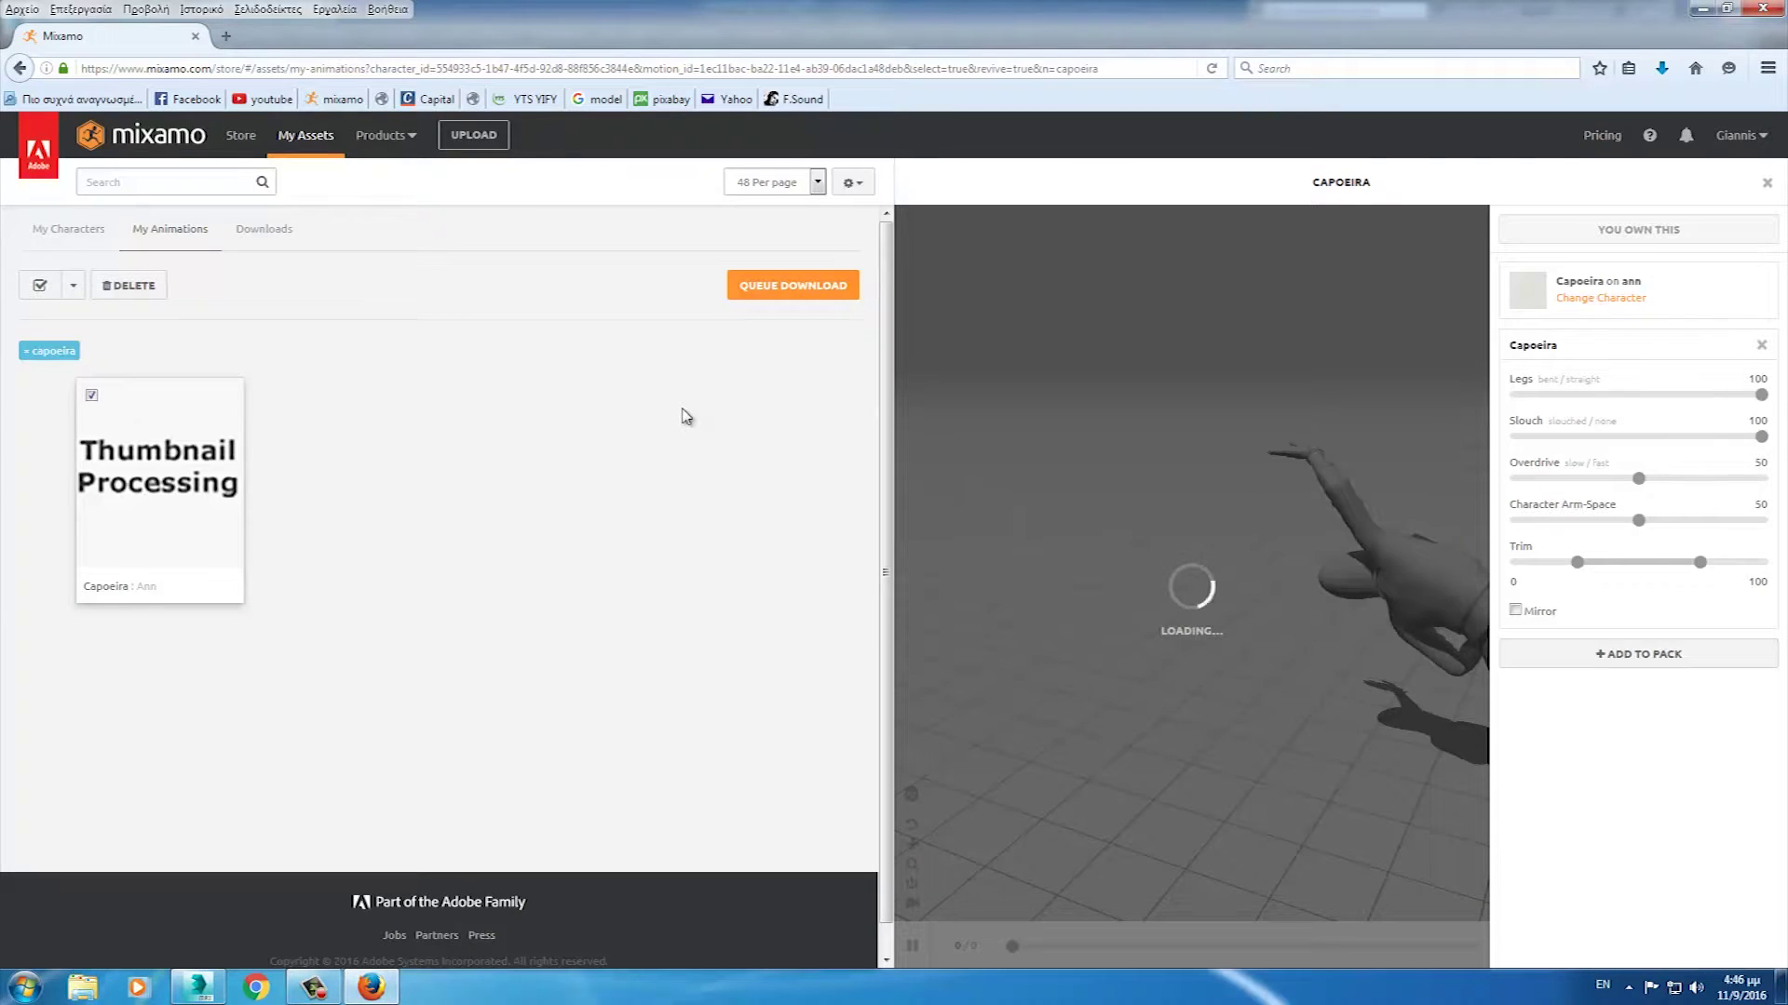
click(796, 289)
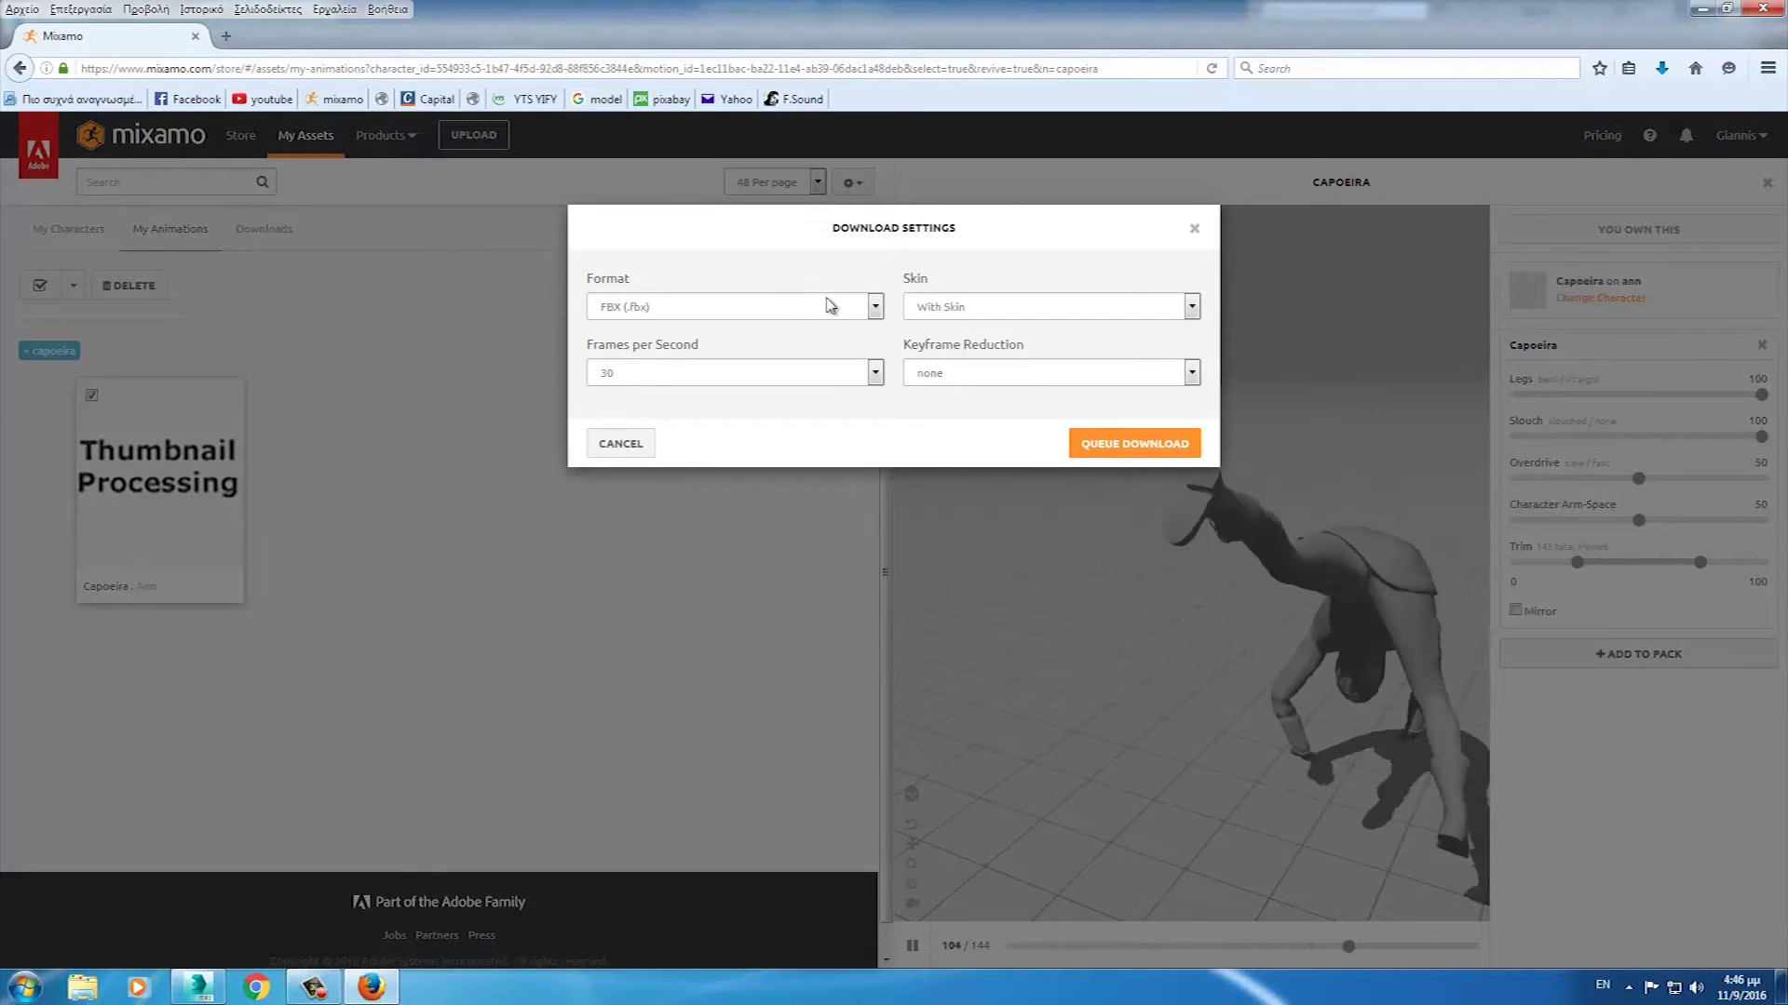
click(875, 373)
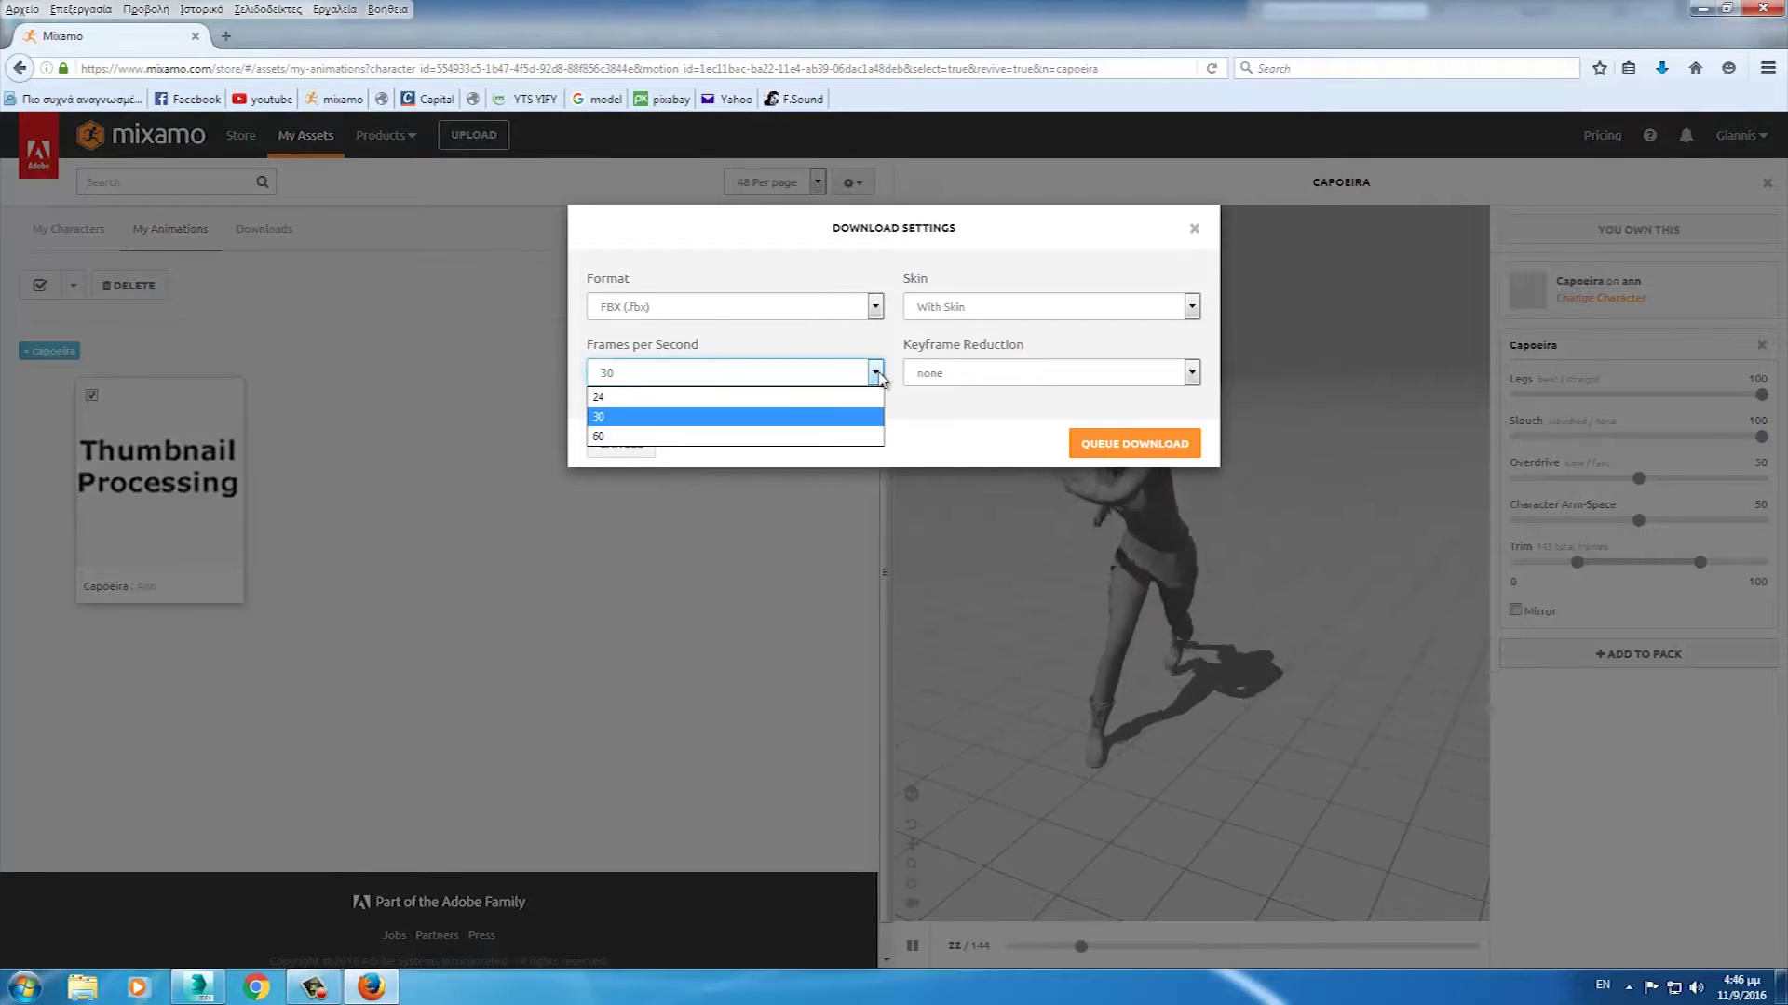
click(1191, 310)
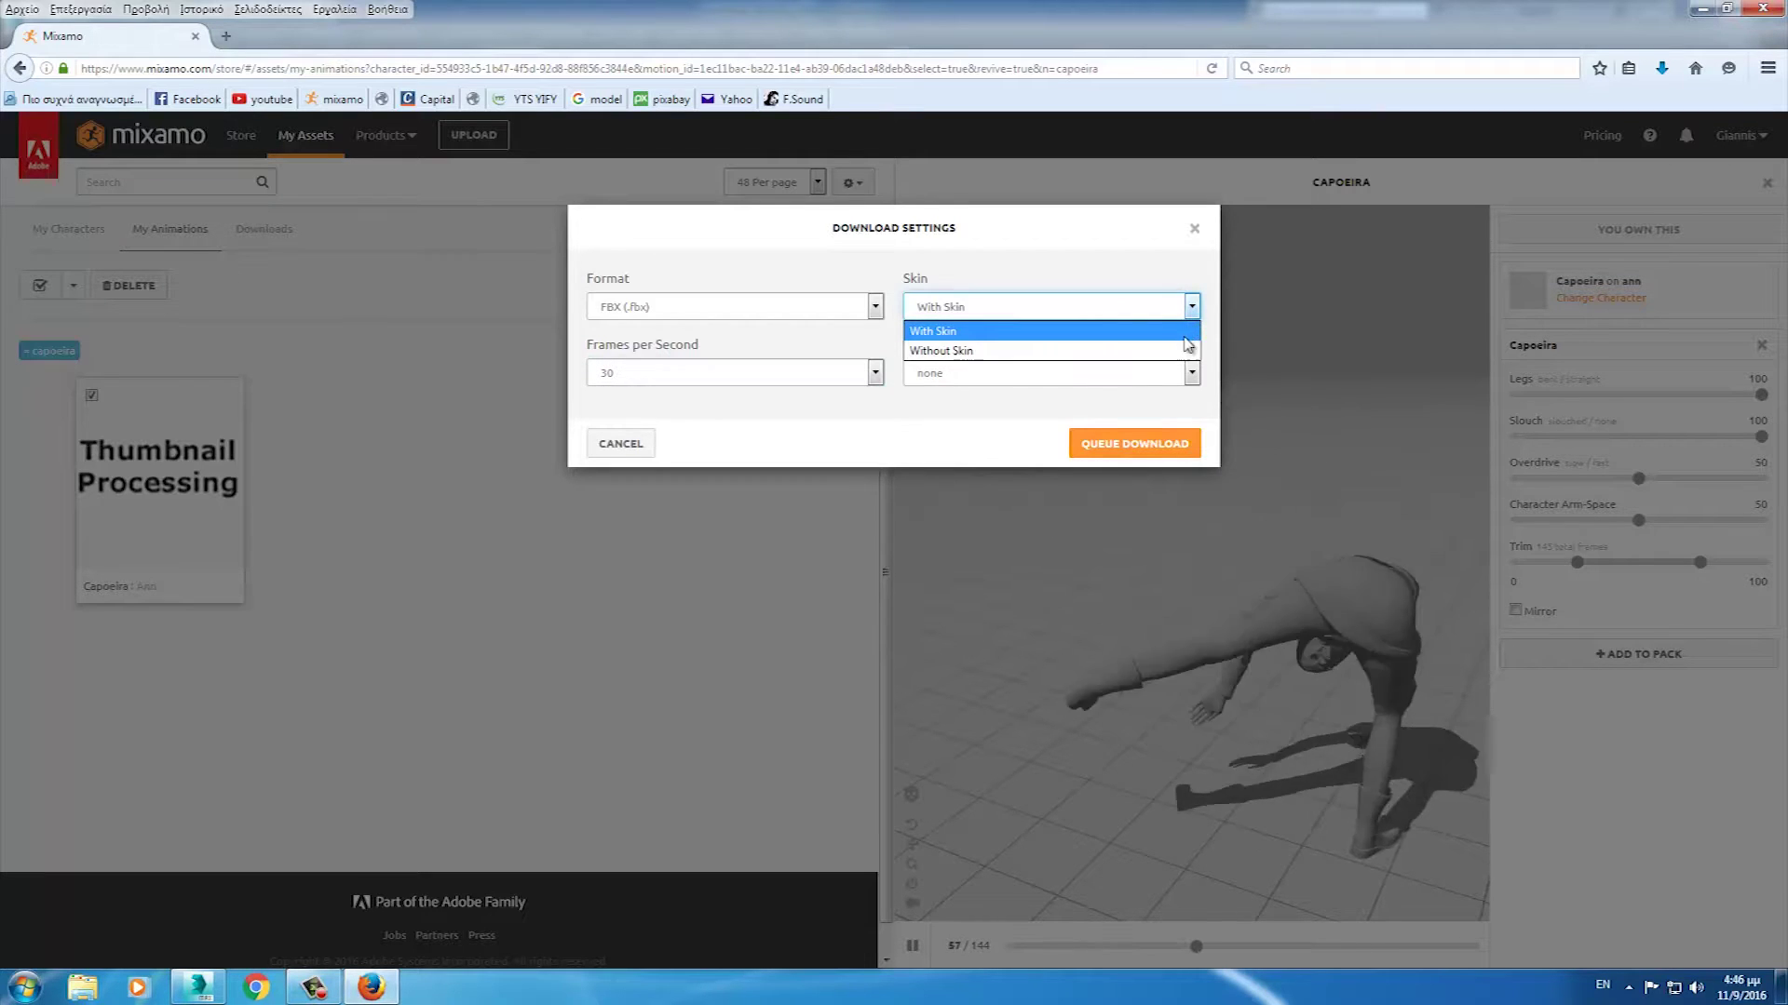
click(1196, 233)
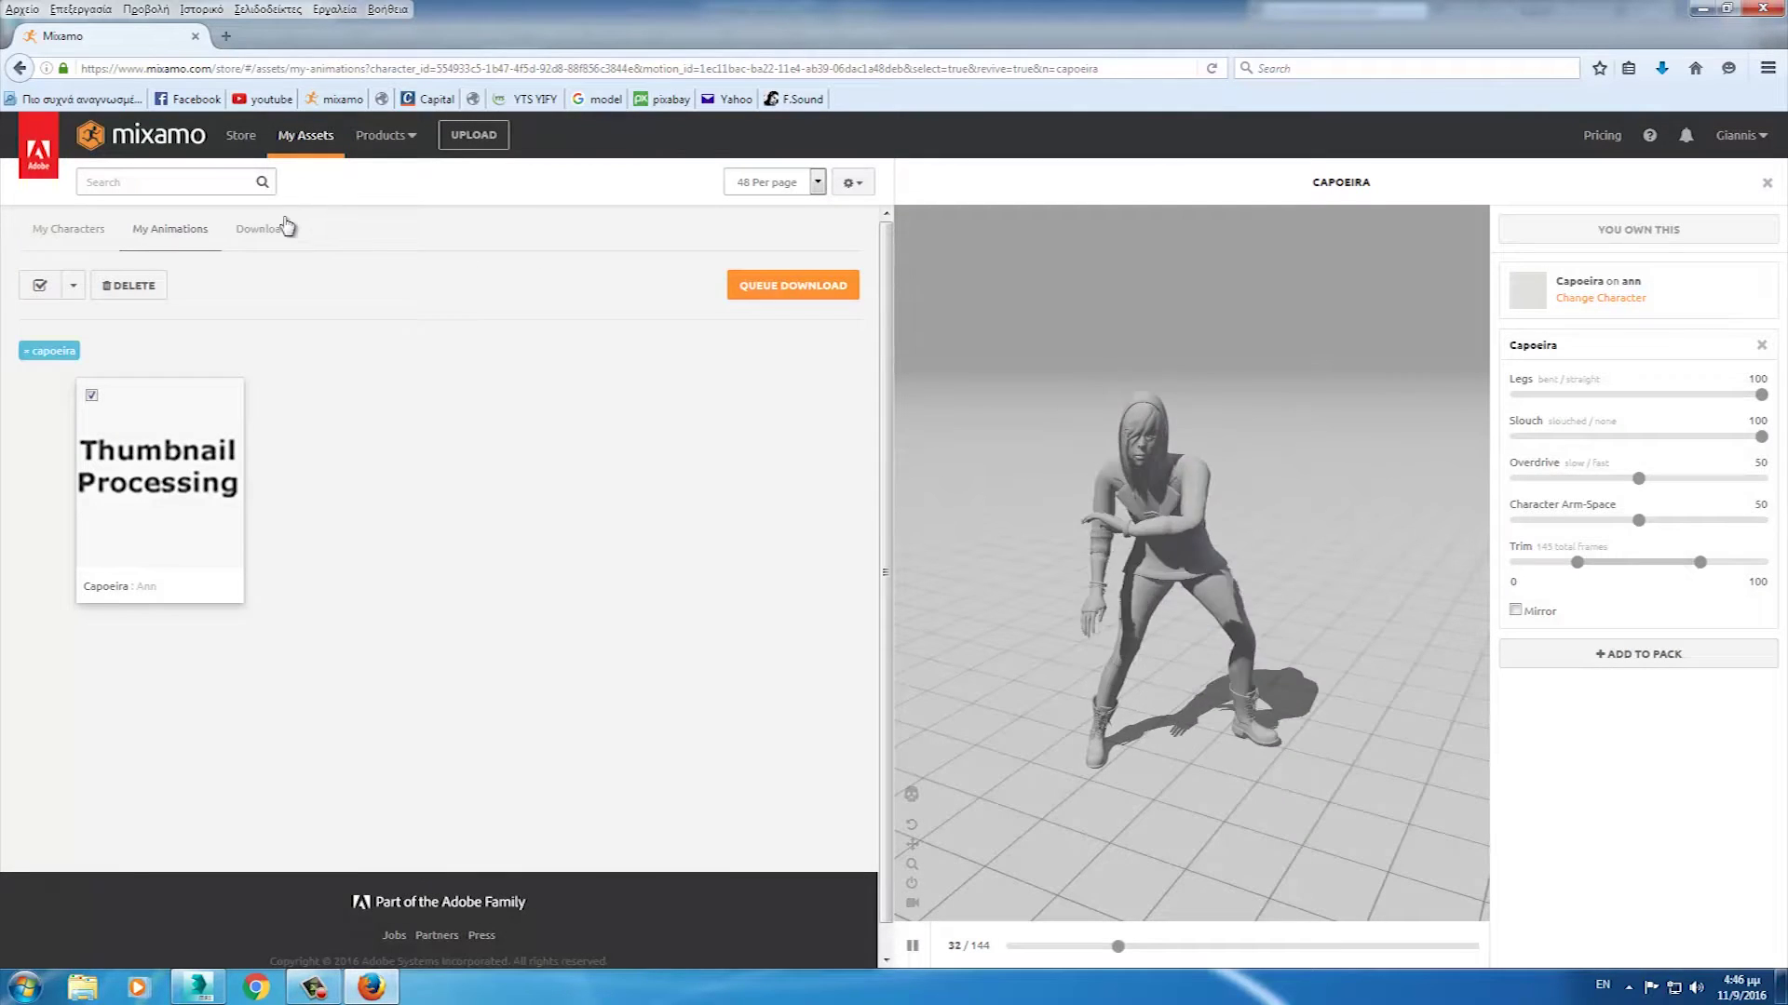
click(272, 230)
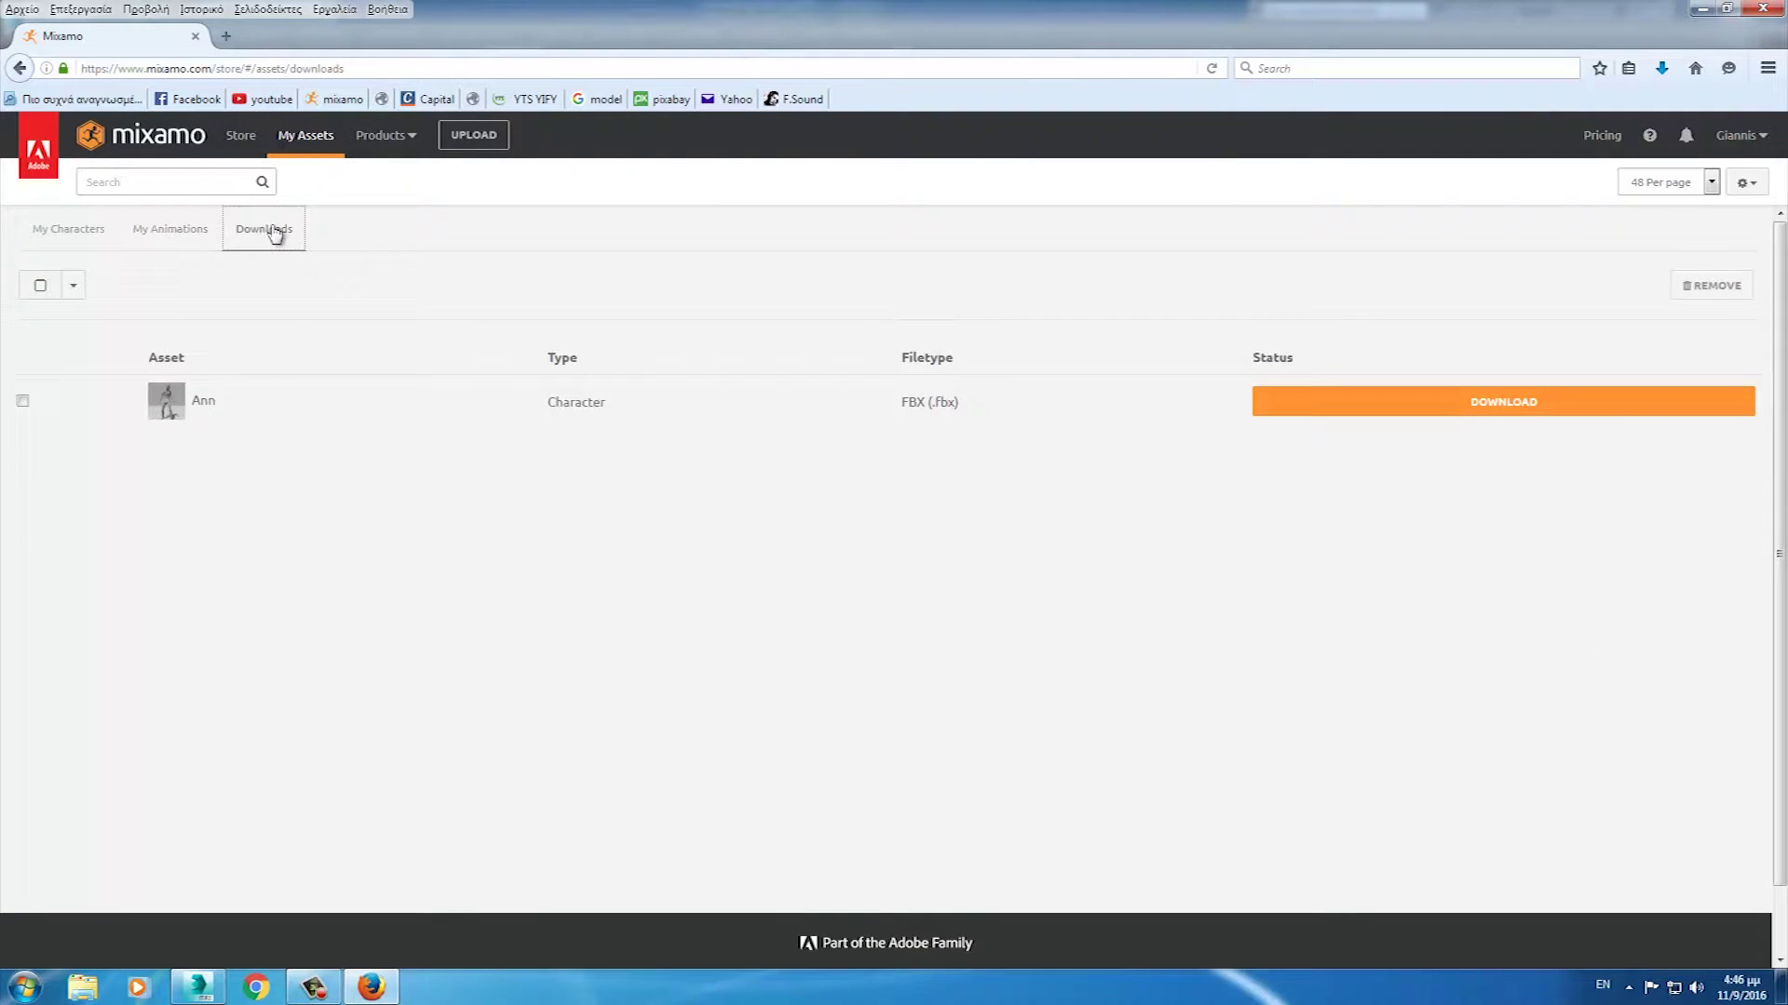
- Download ann.fbx (2.2 MB) from Mixamo, save it to disk, and return to 3ds Max
click(1545, 415)
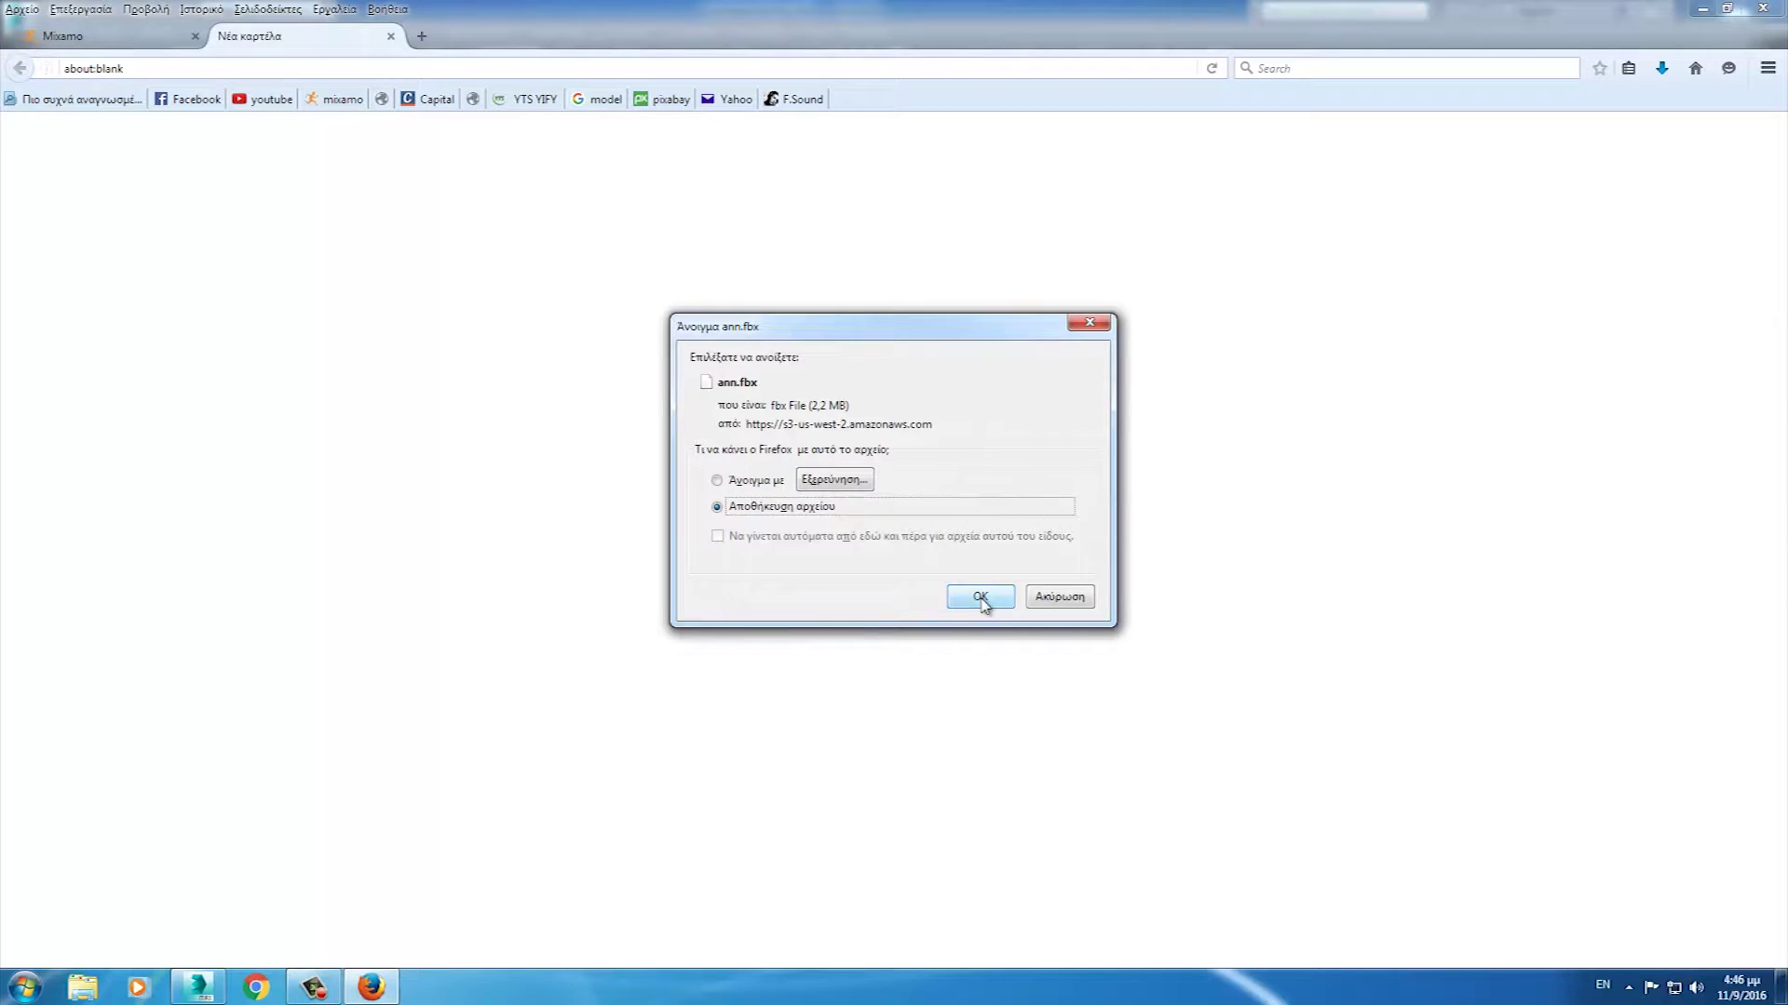
click(980, 598)
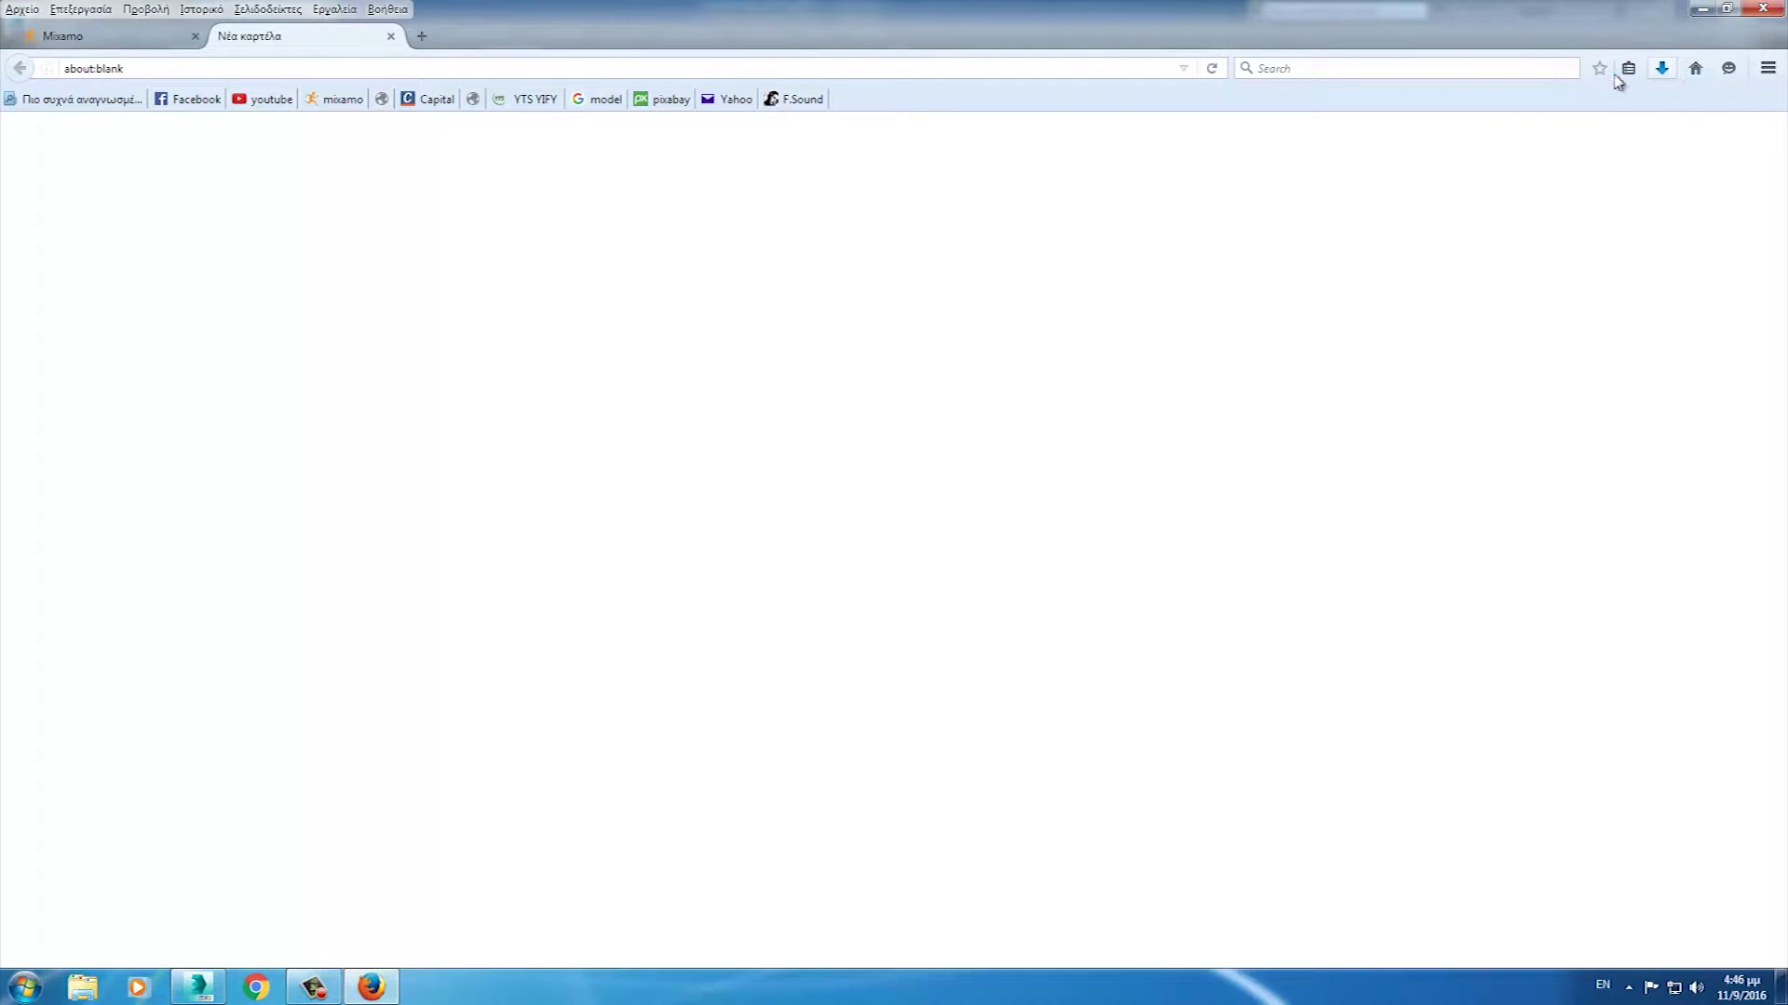
click(202, 994)
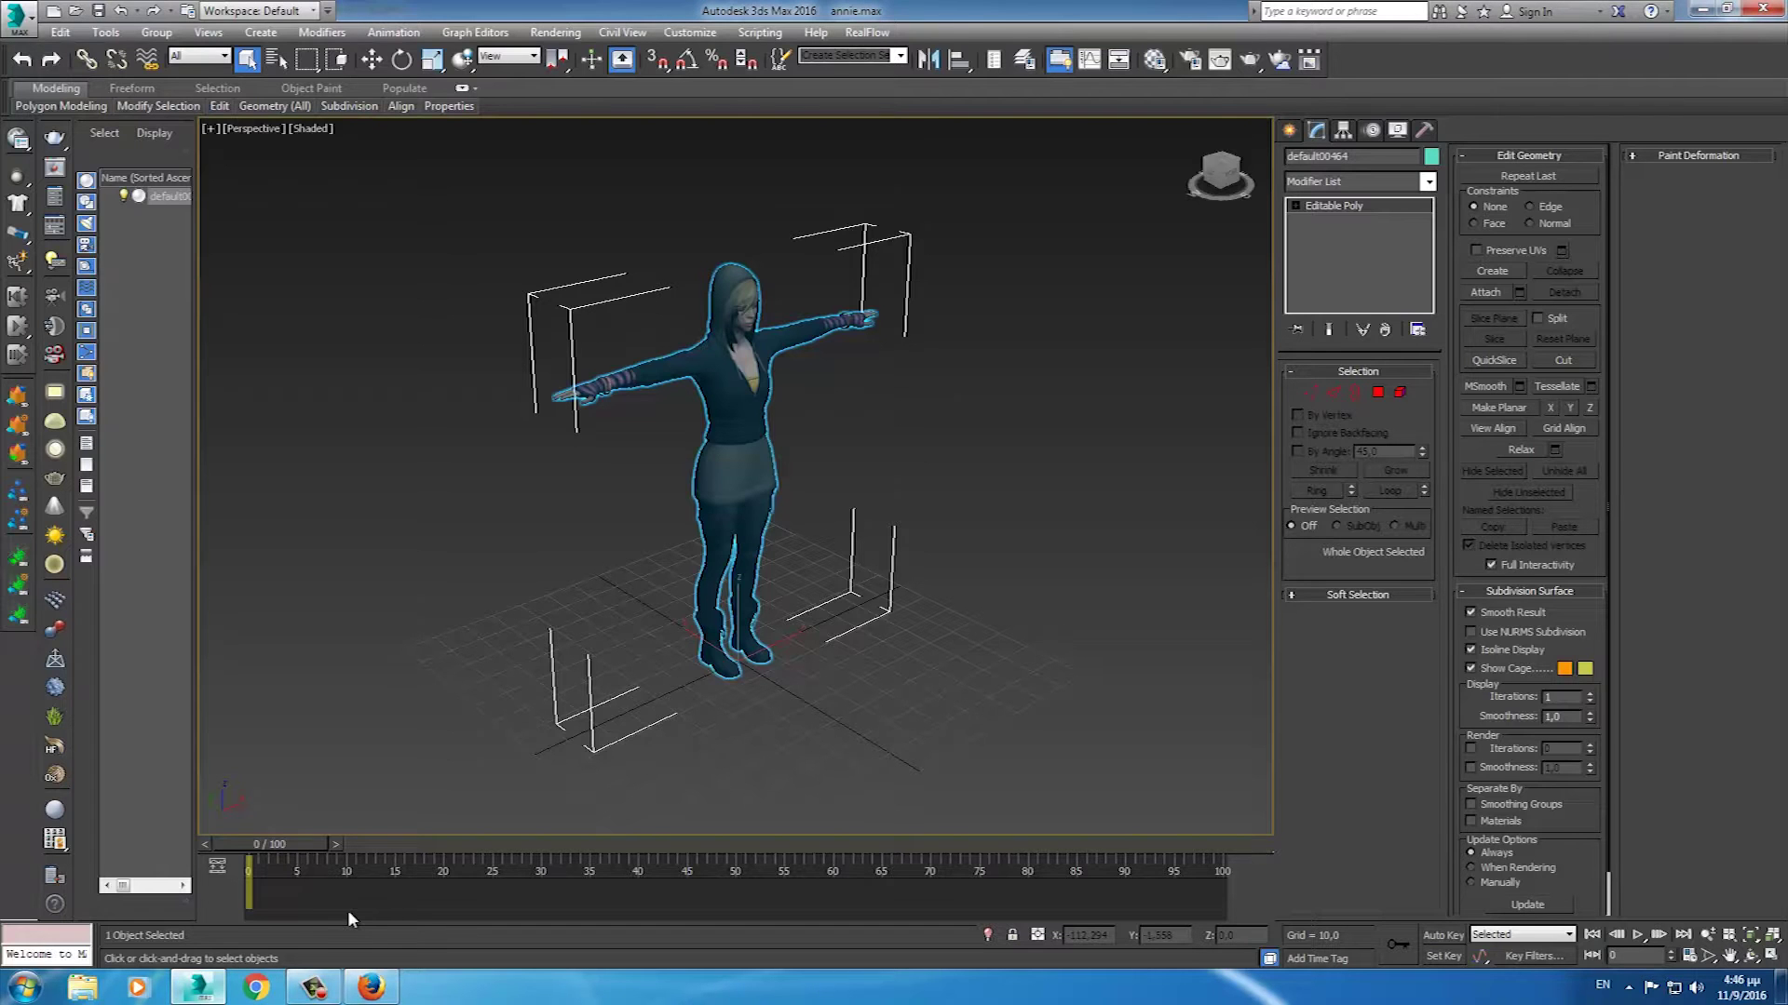
- Reset 3ds Max to a new empty scene without saving the current one
click(22, 35)
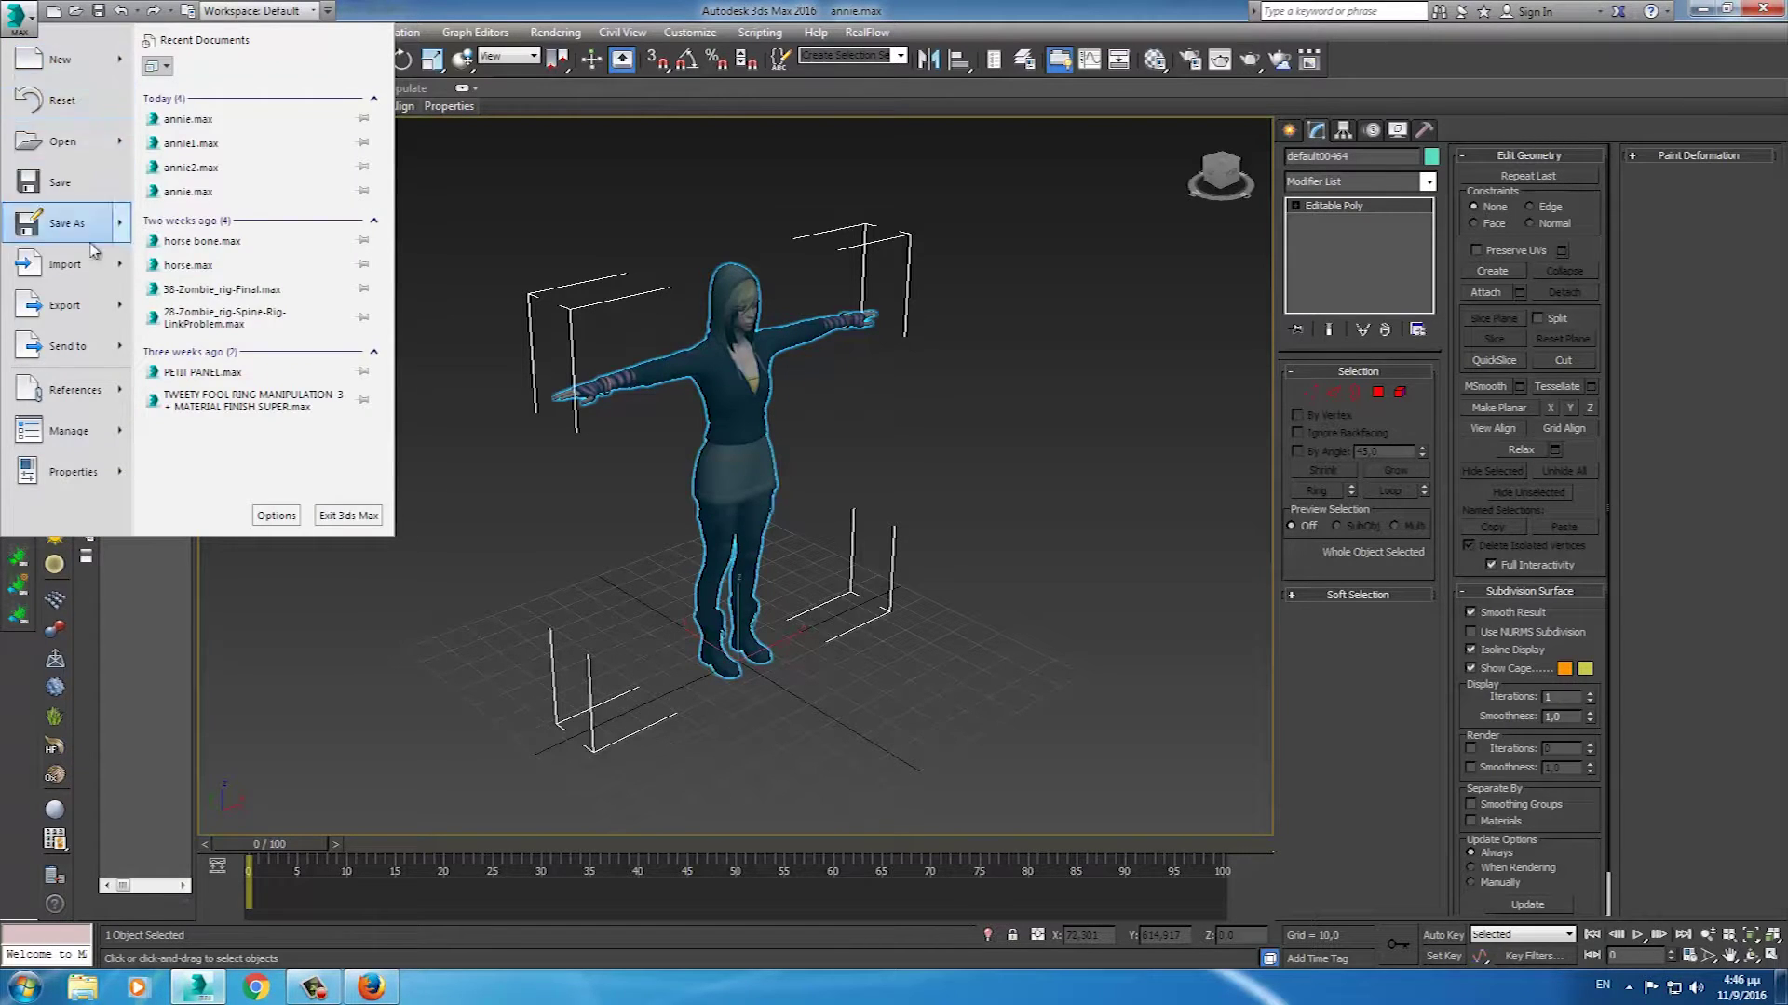
mouse_move(64, 264)
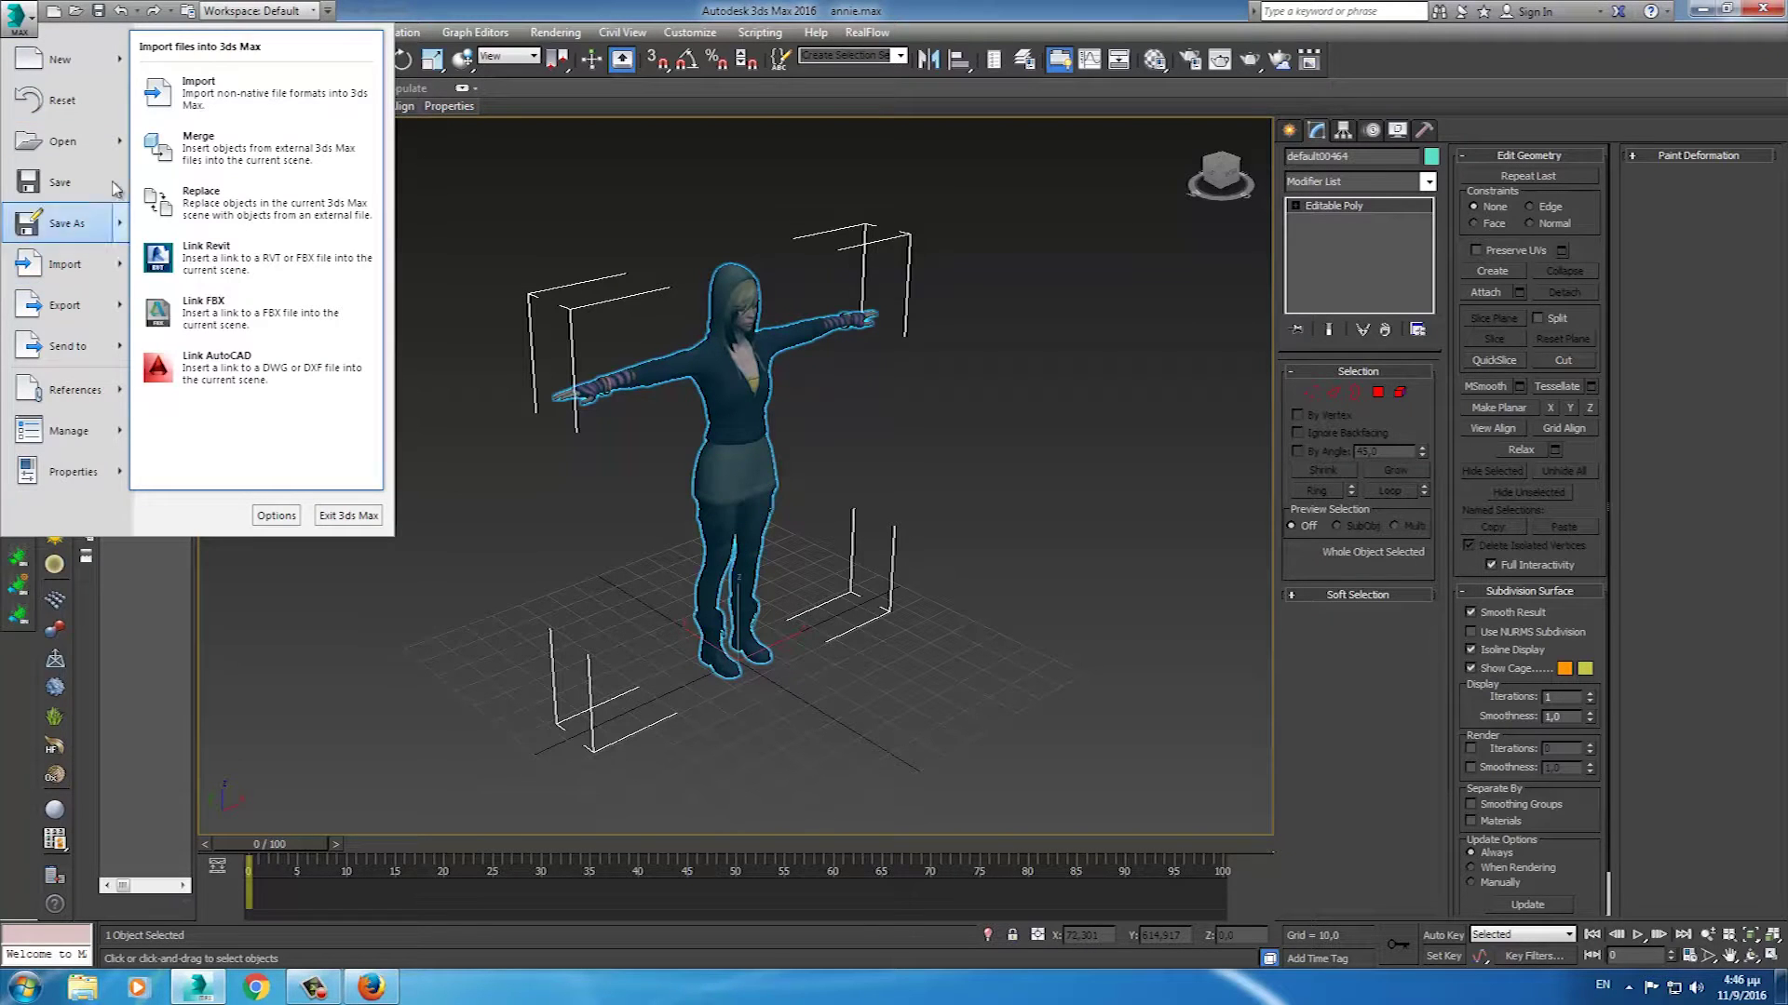
click(57, 100)
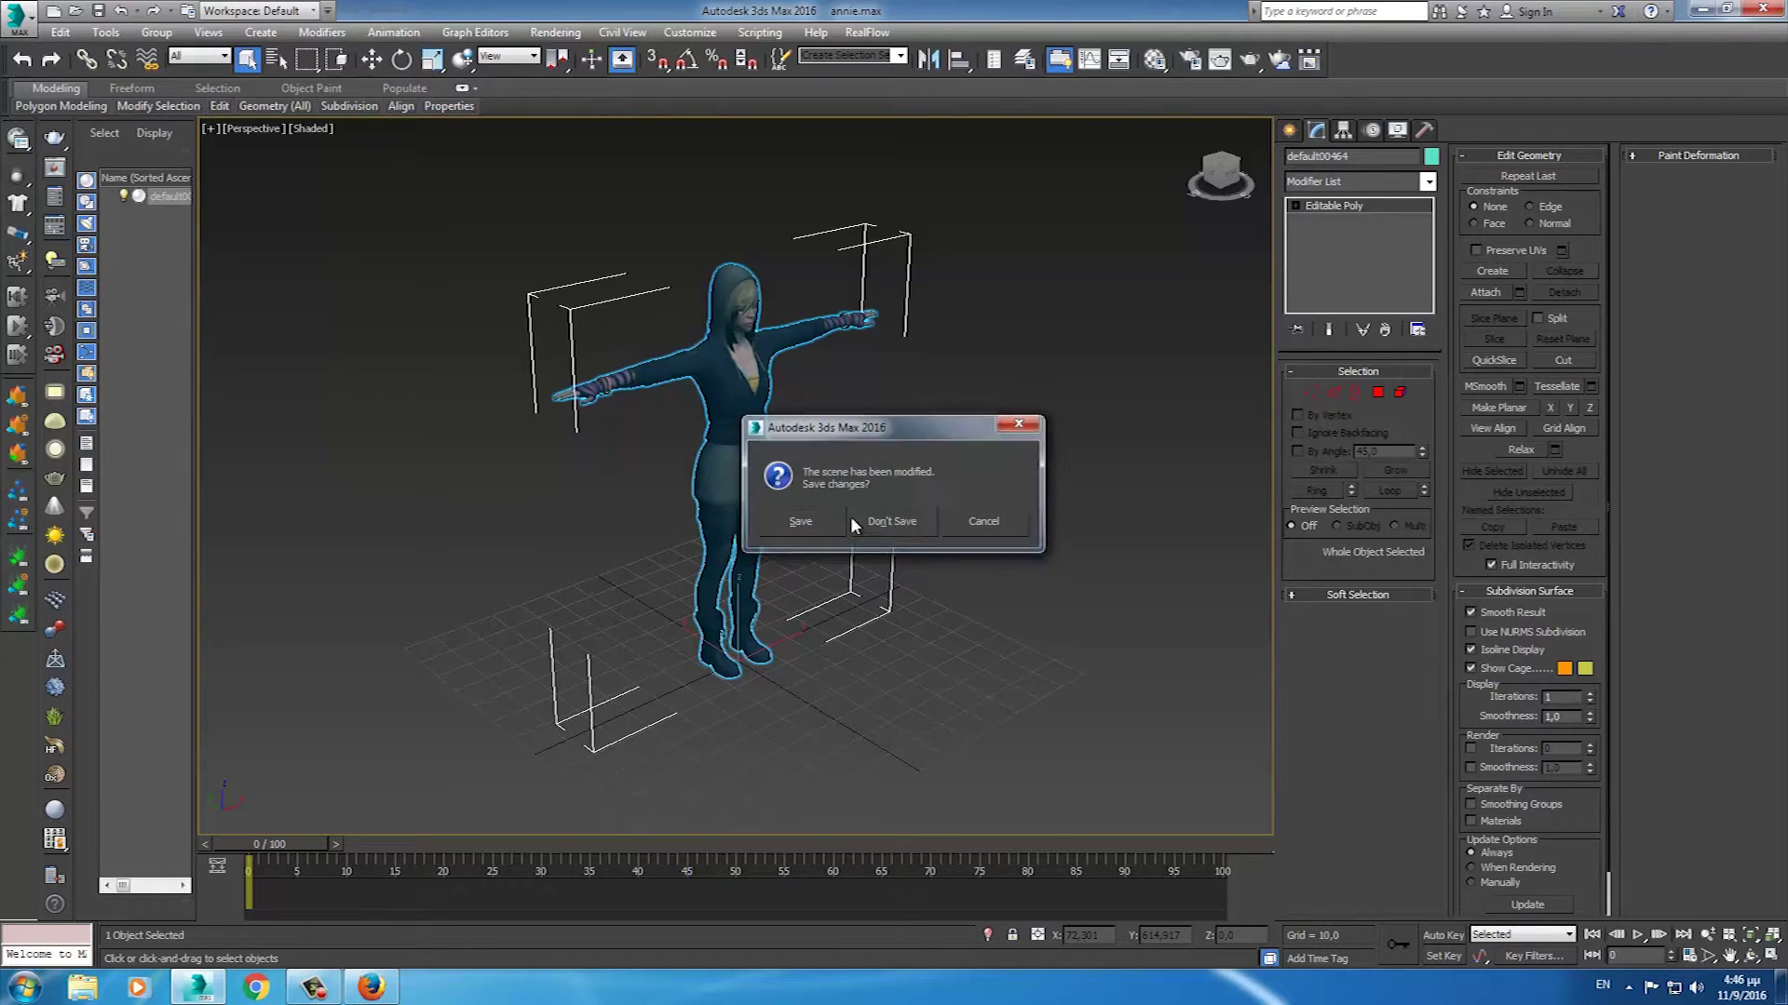
click(875, 523)
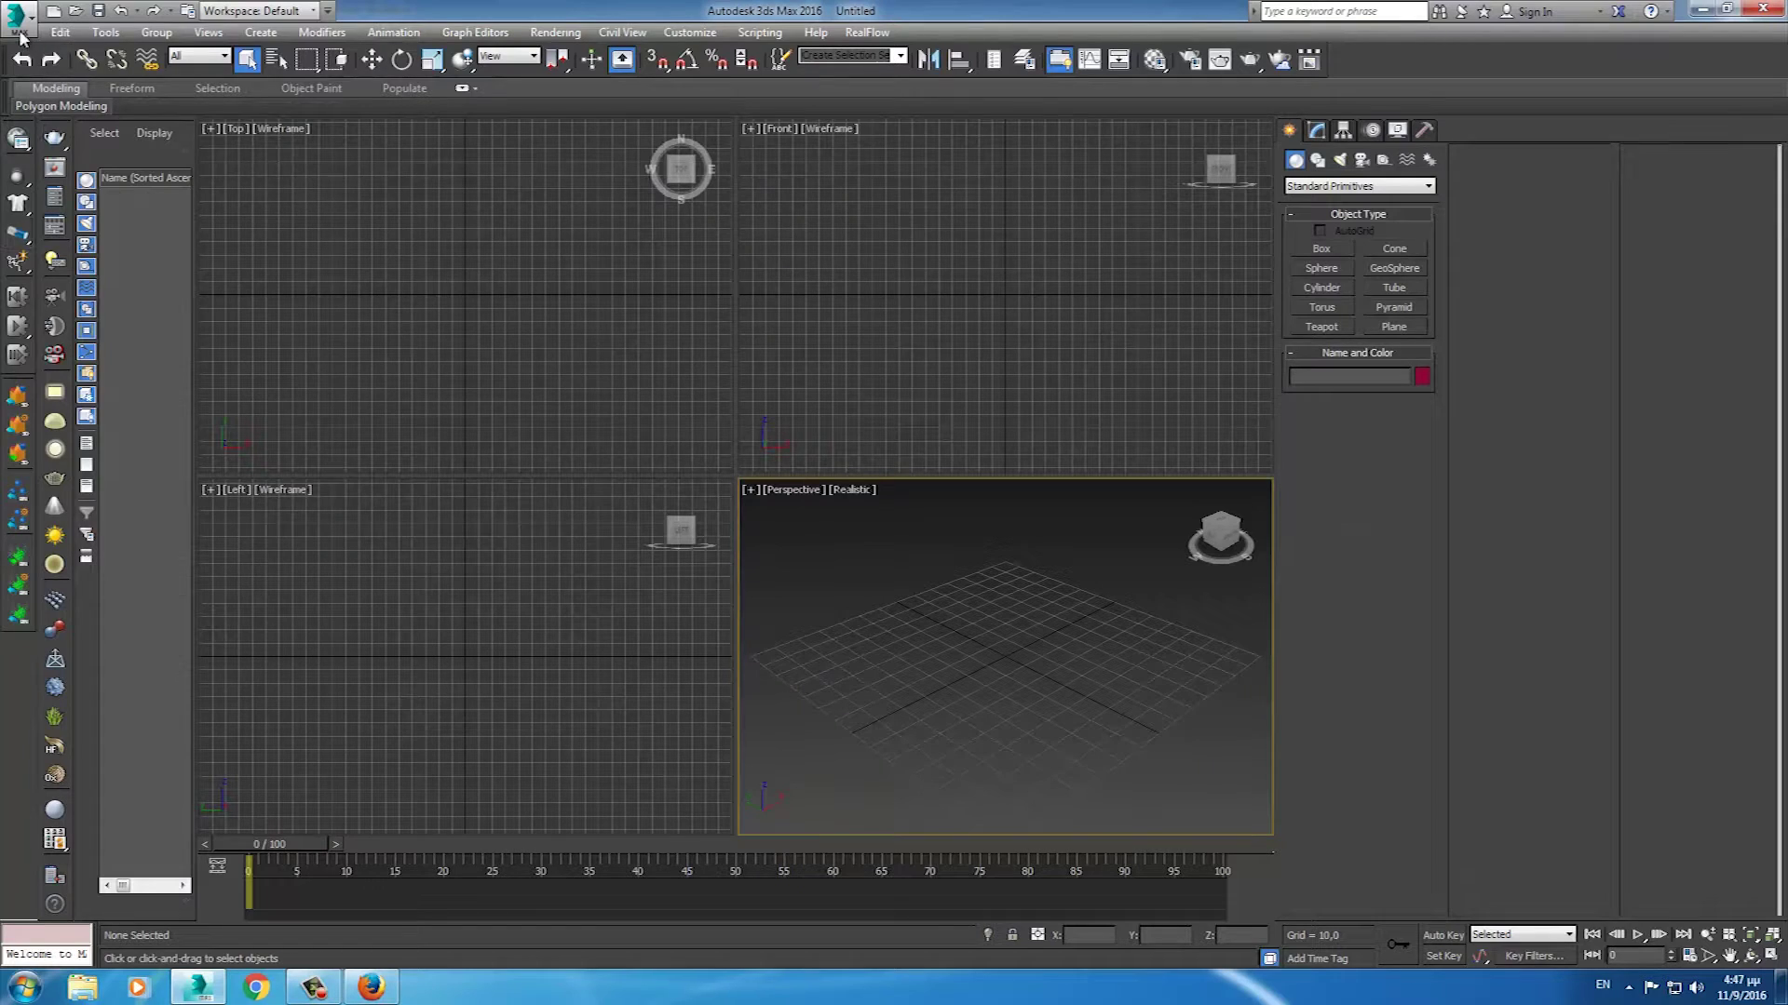
- Import ann(1).fbx from the Downloads folder with the default FBX import options
click(17, 16)
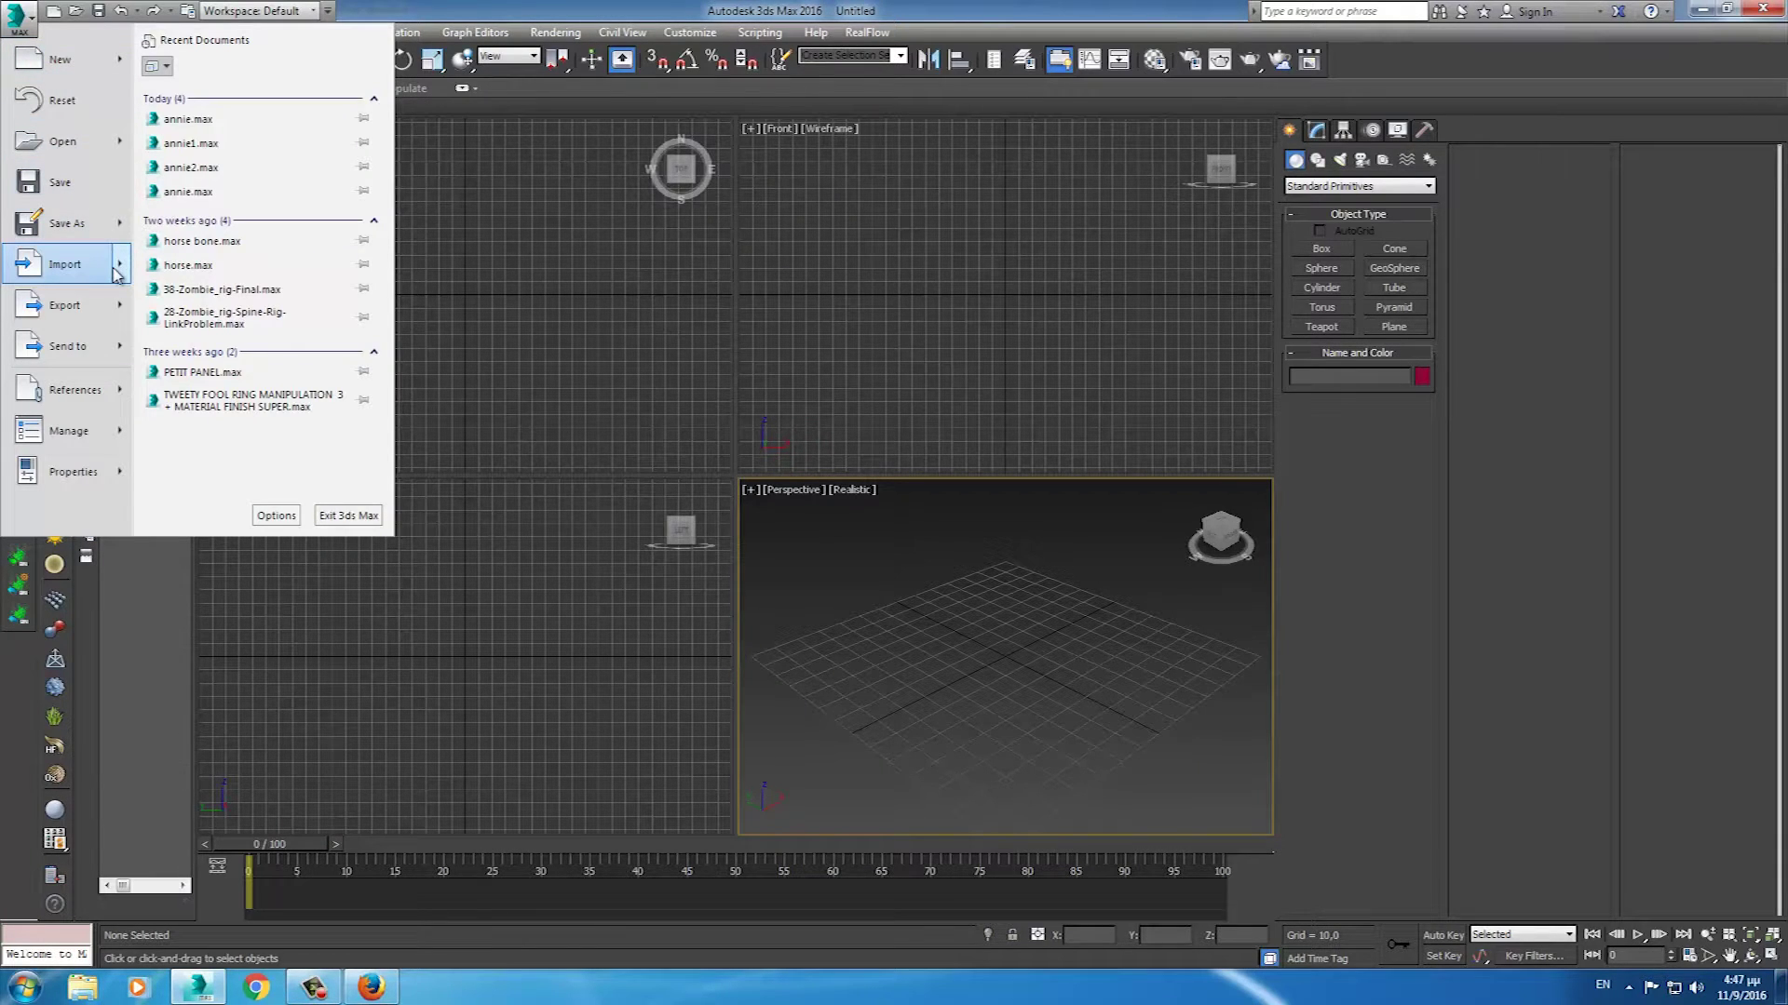
mouse_move(64, 265)
click(207, 104)
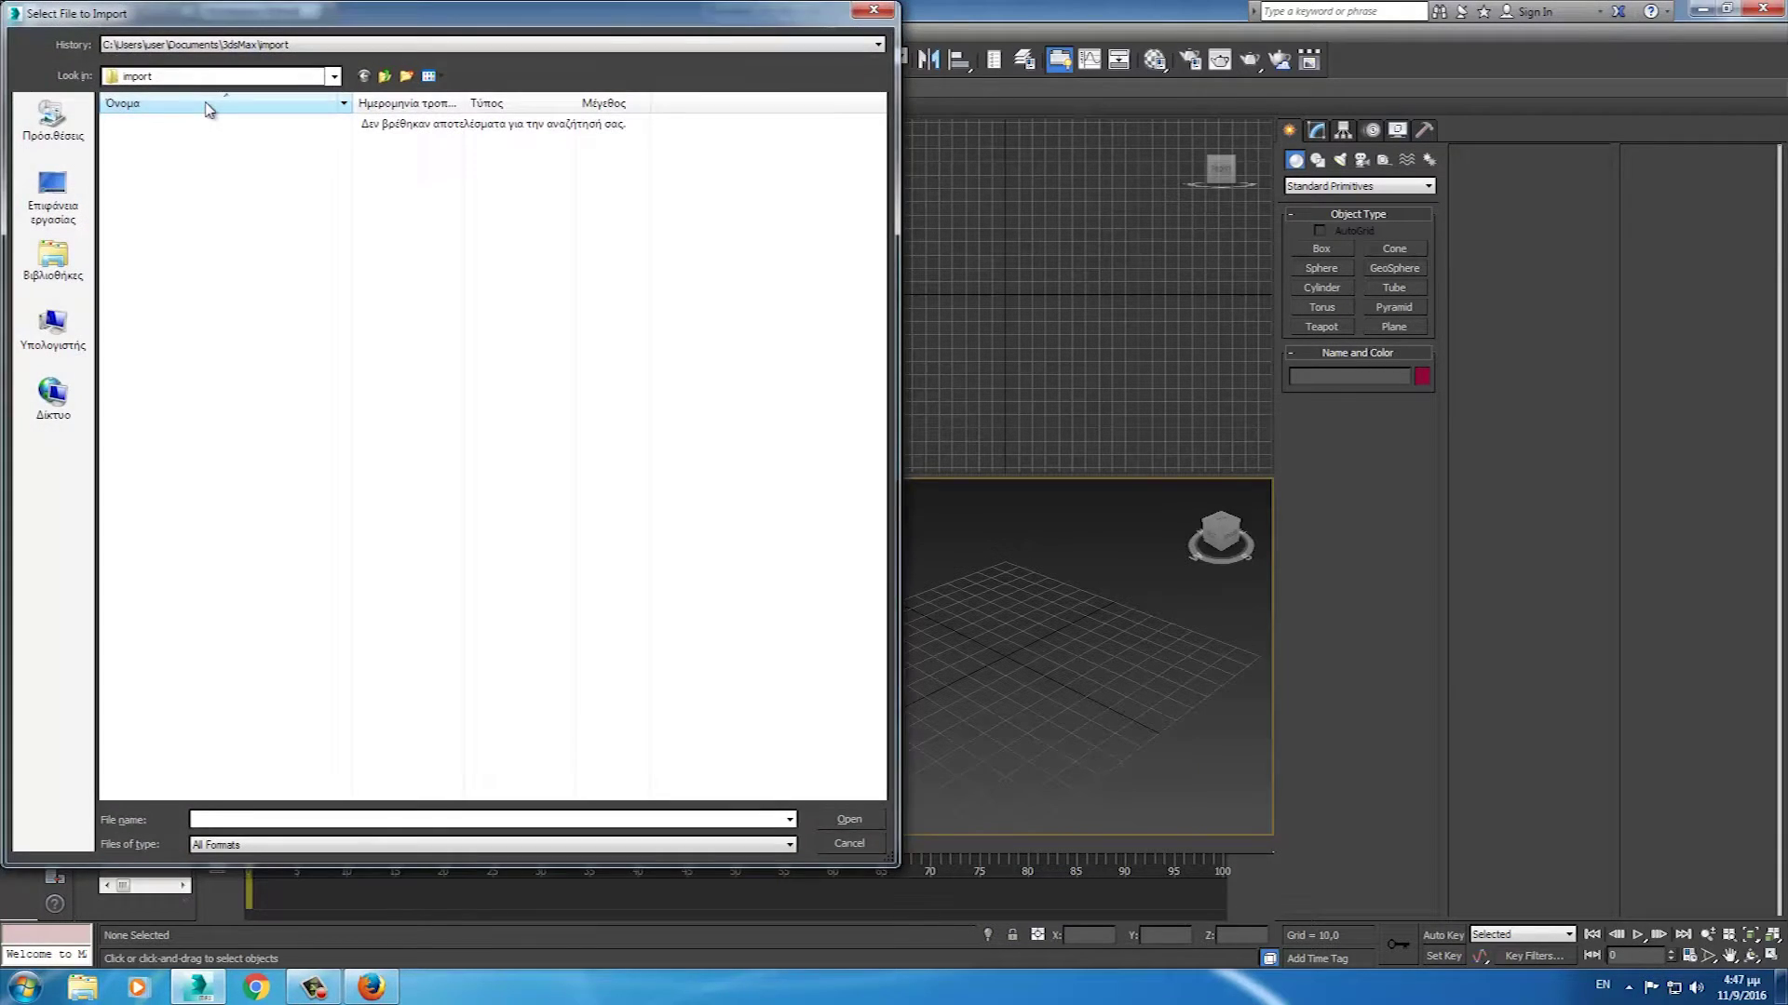
click(54, 119)
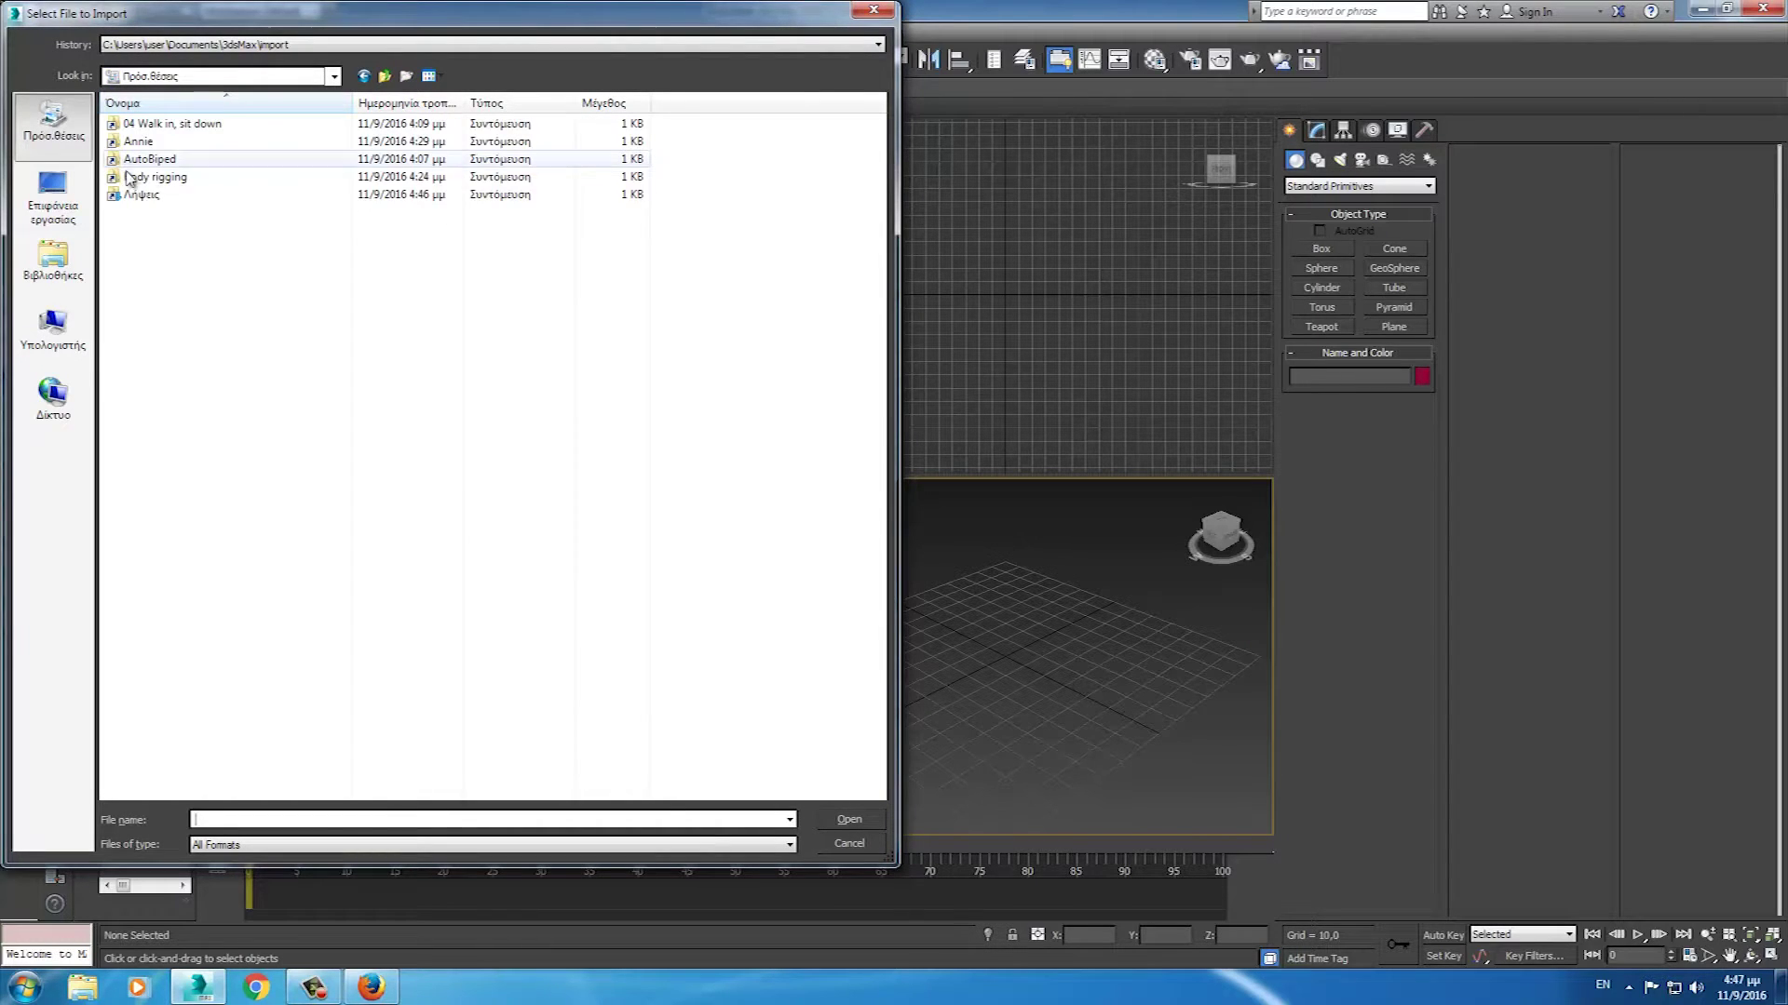
double_click(140, 196)
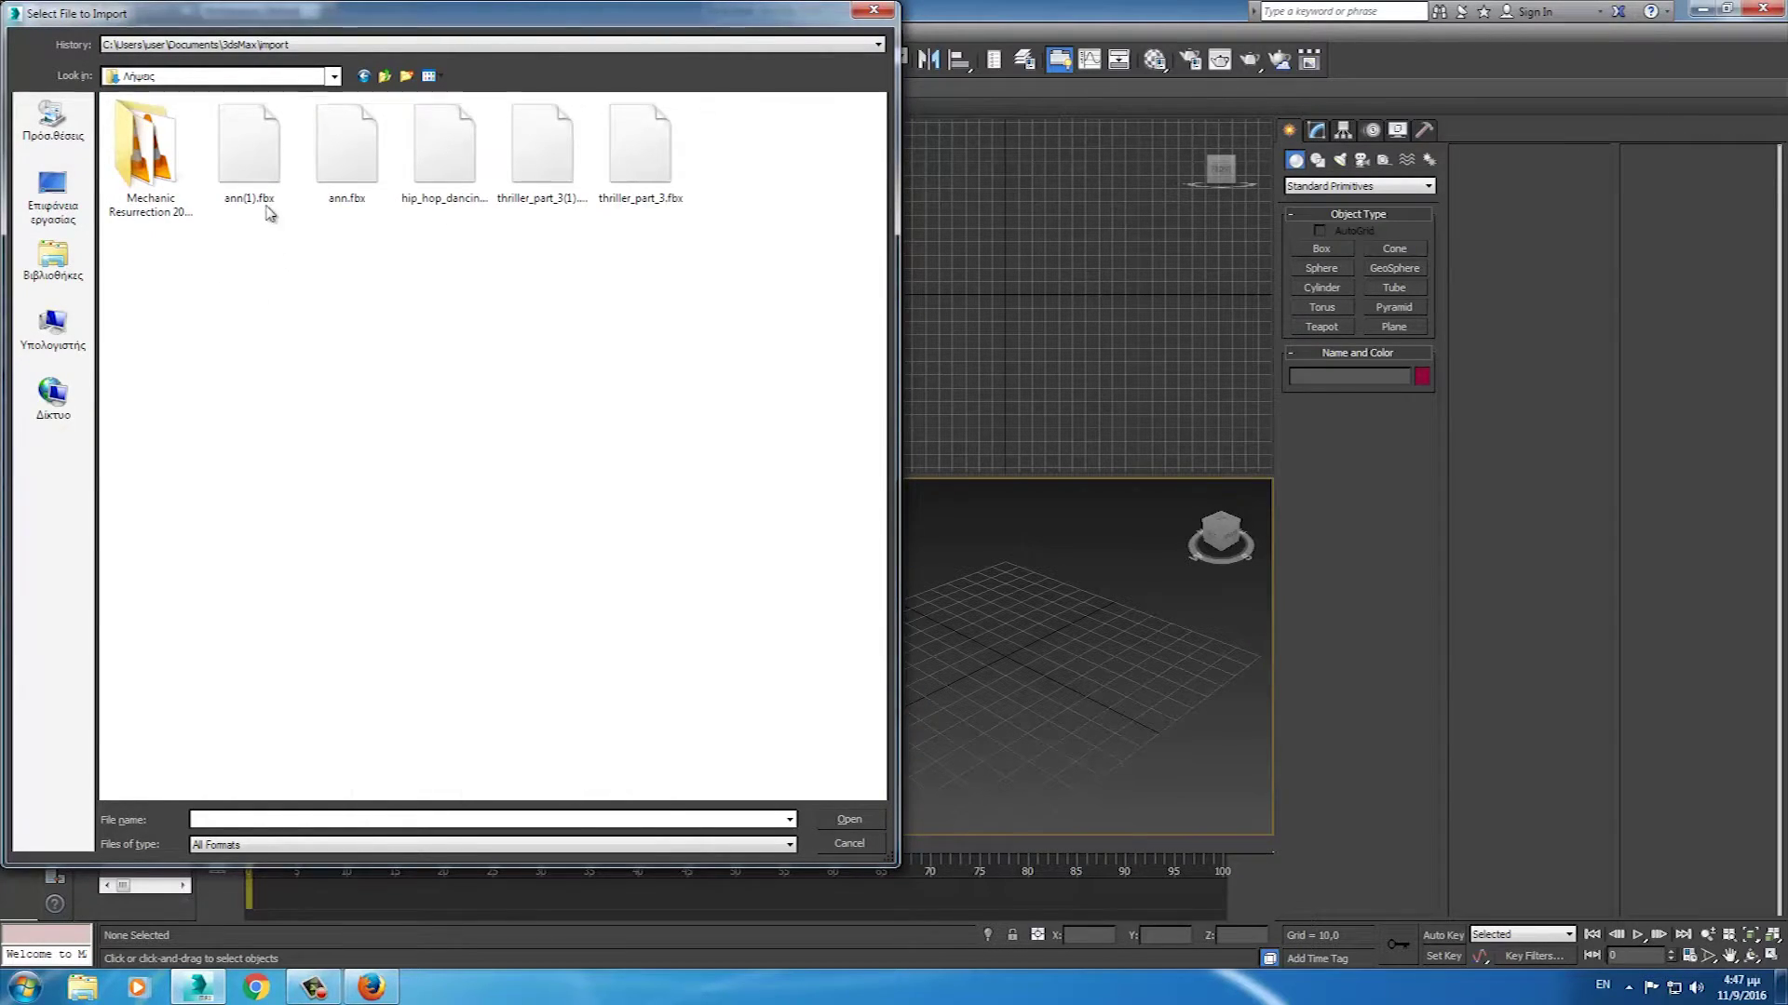
click(261, 156)
click(851, 823)
click(1029, 737)
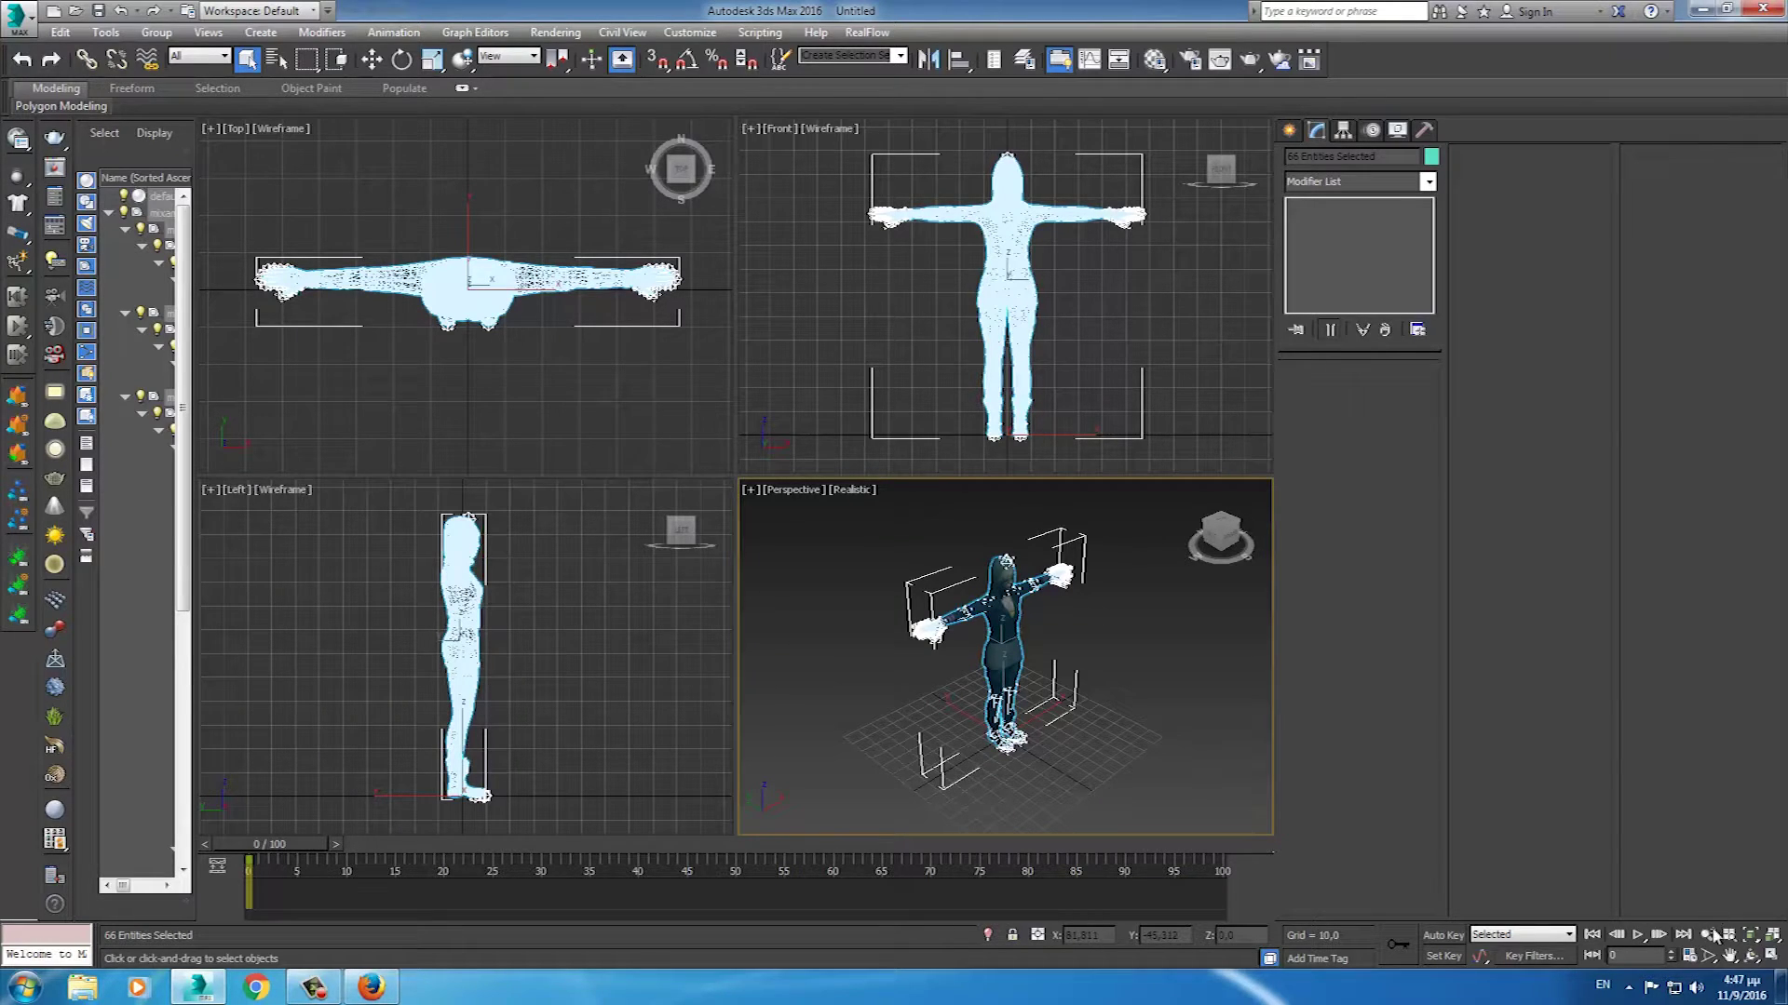
- Maximize the Perspective viewport and orbit to face the T-posed character
click(1769, 957)
alt+middle_drag(946, 553, 958, 483)
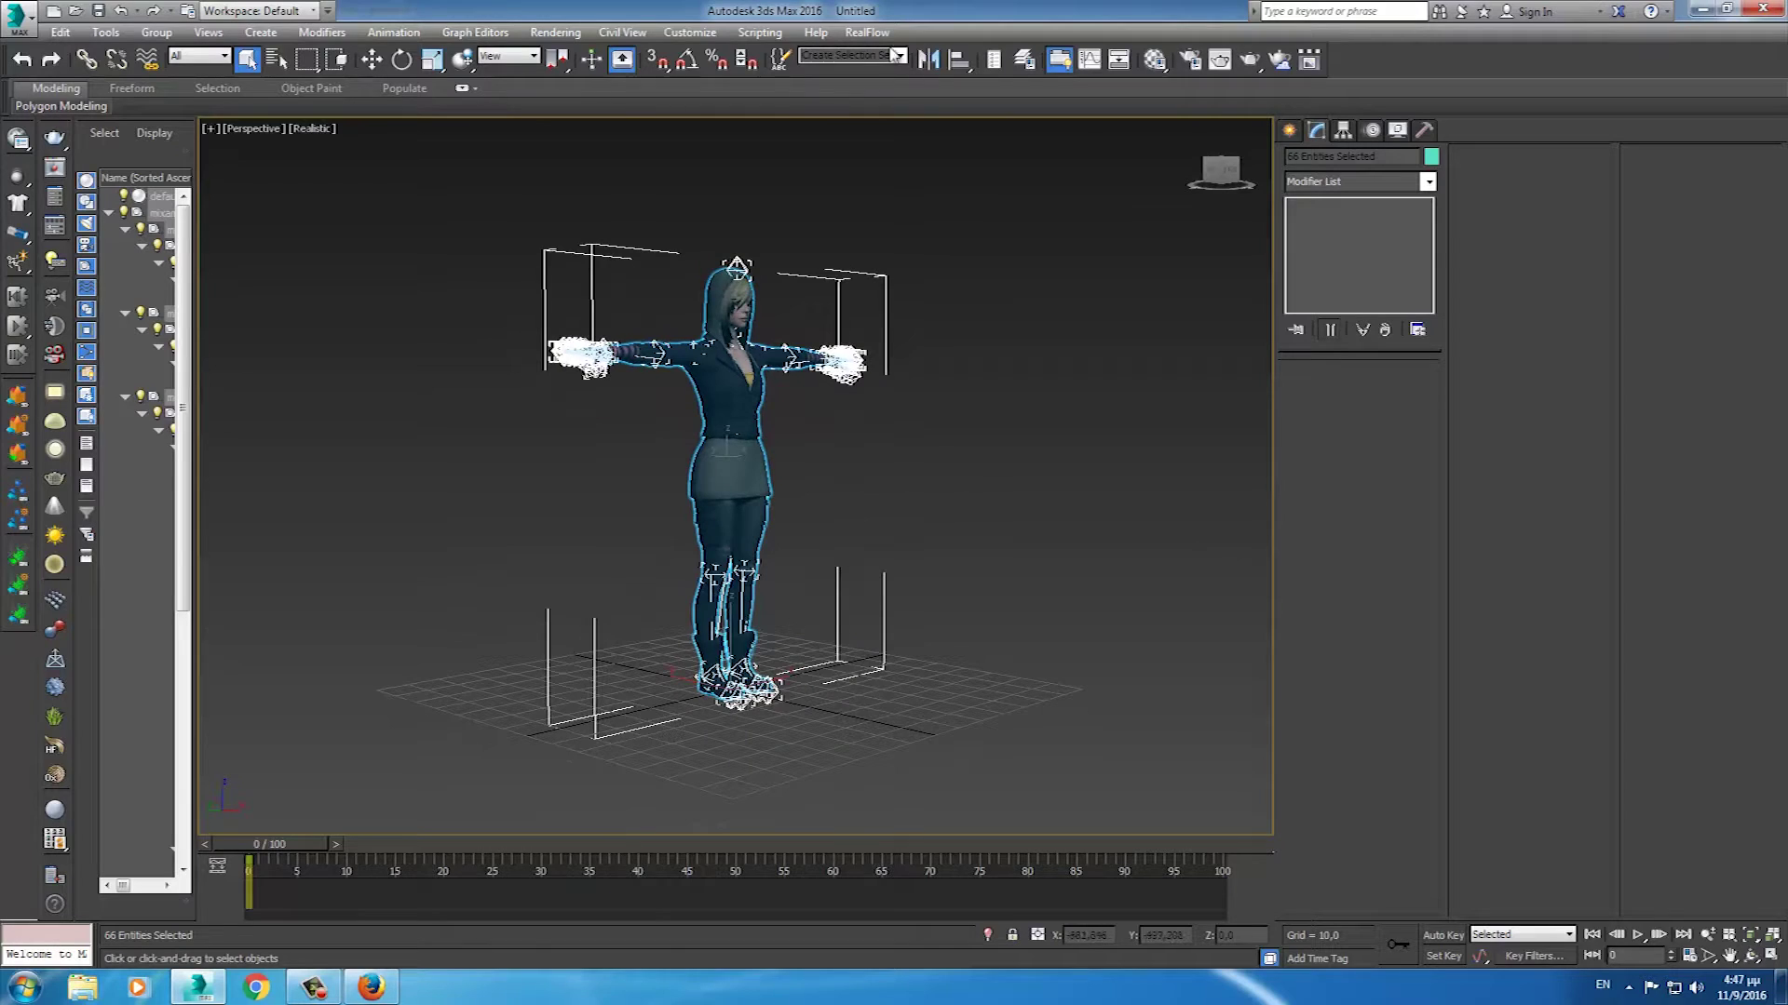
click(760, 32)
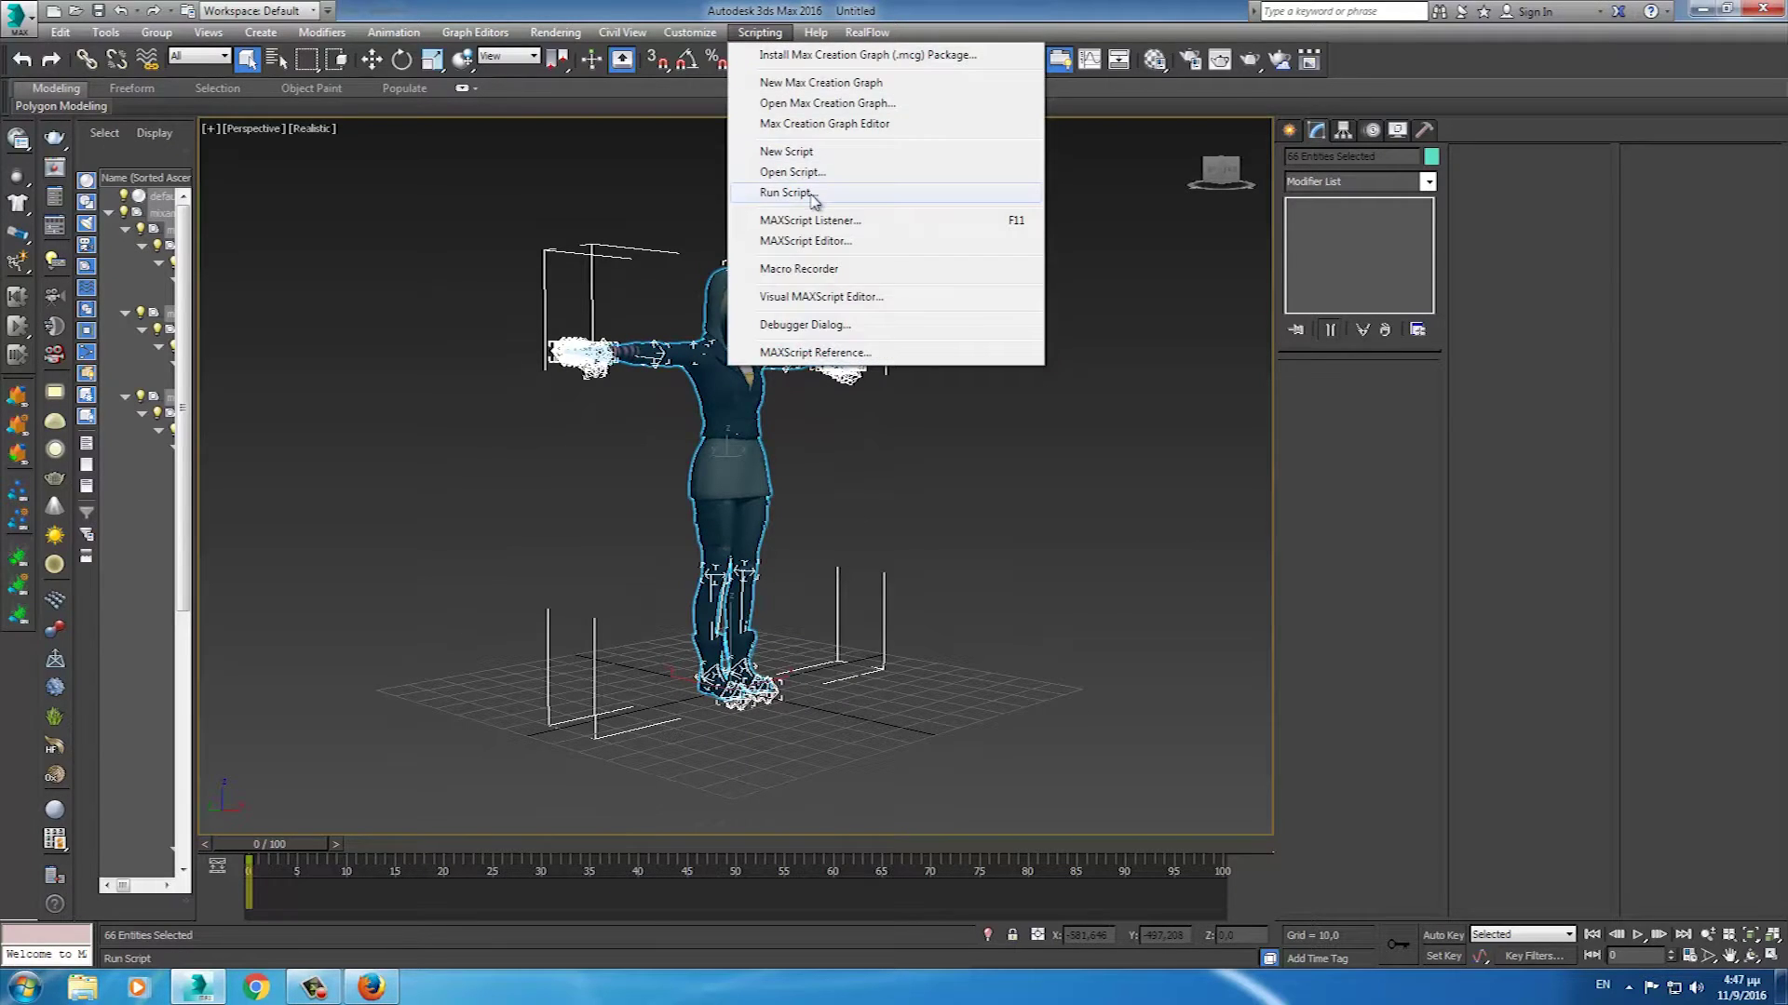
- Run AutoBiped.ms to create a Bip001 biped, then close the Auto-Biped window
click(815, 198)
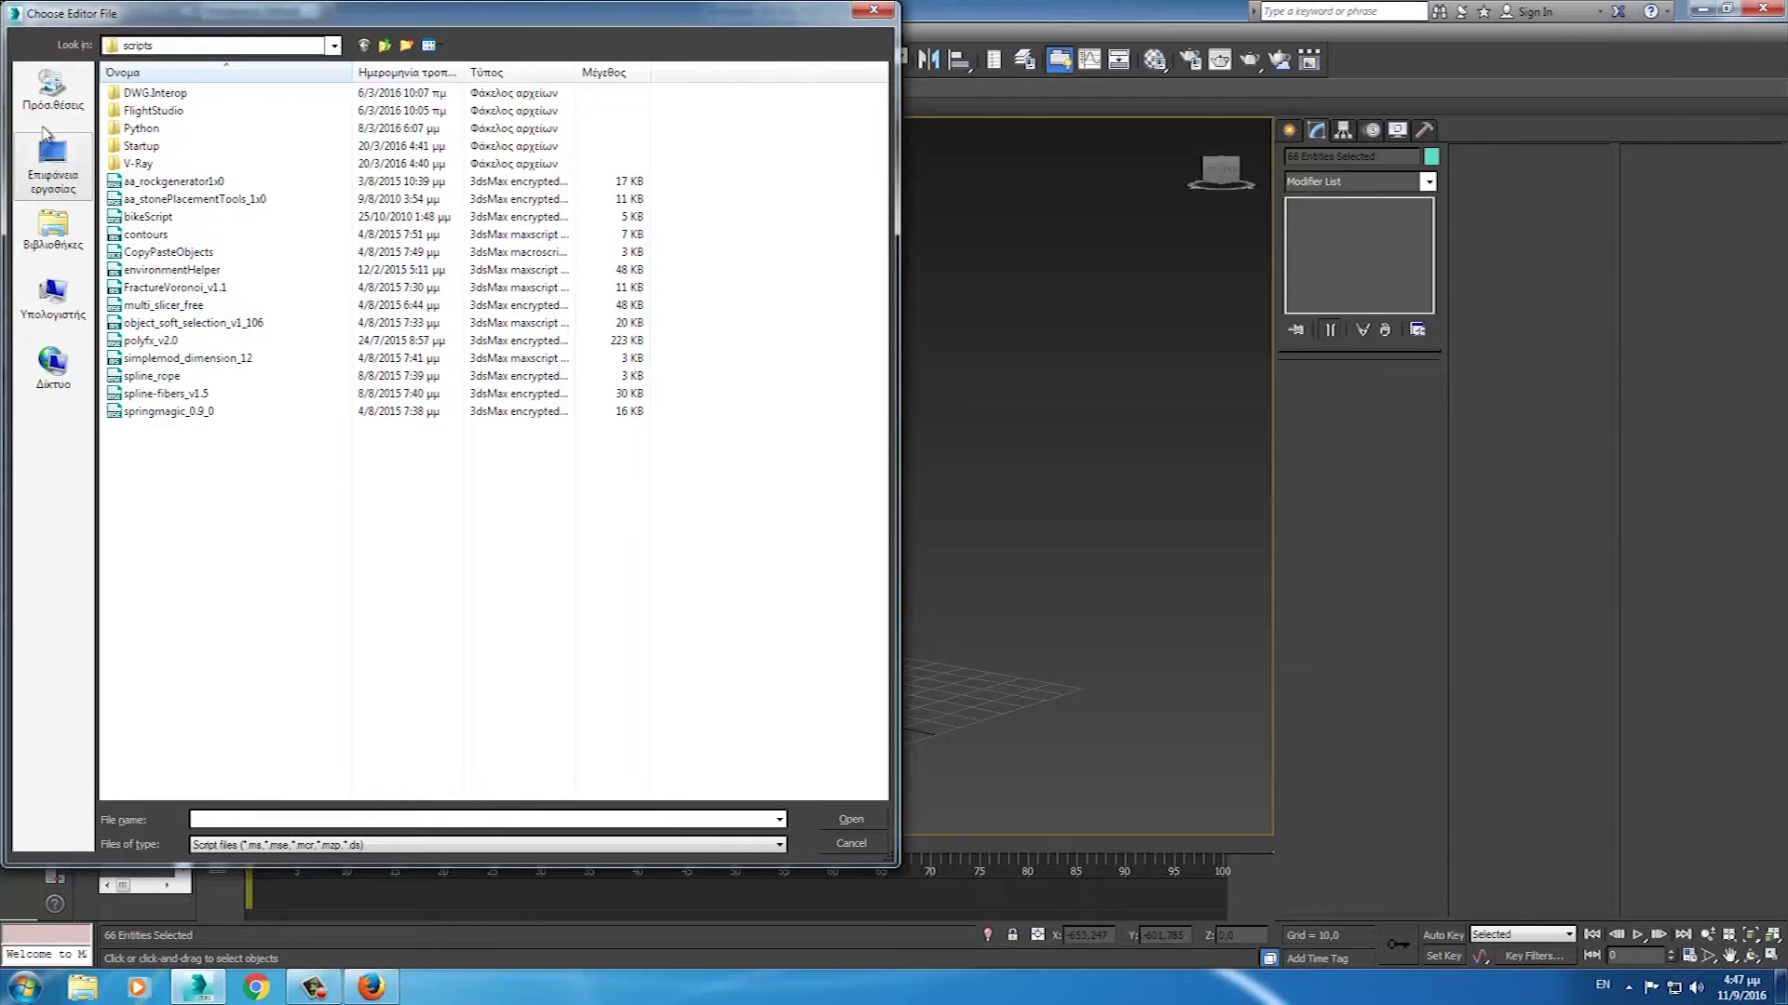
click(53, 93)
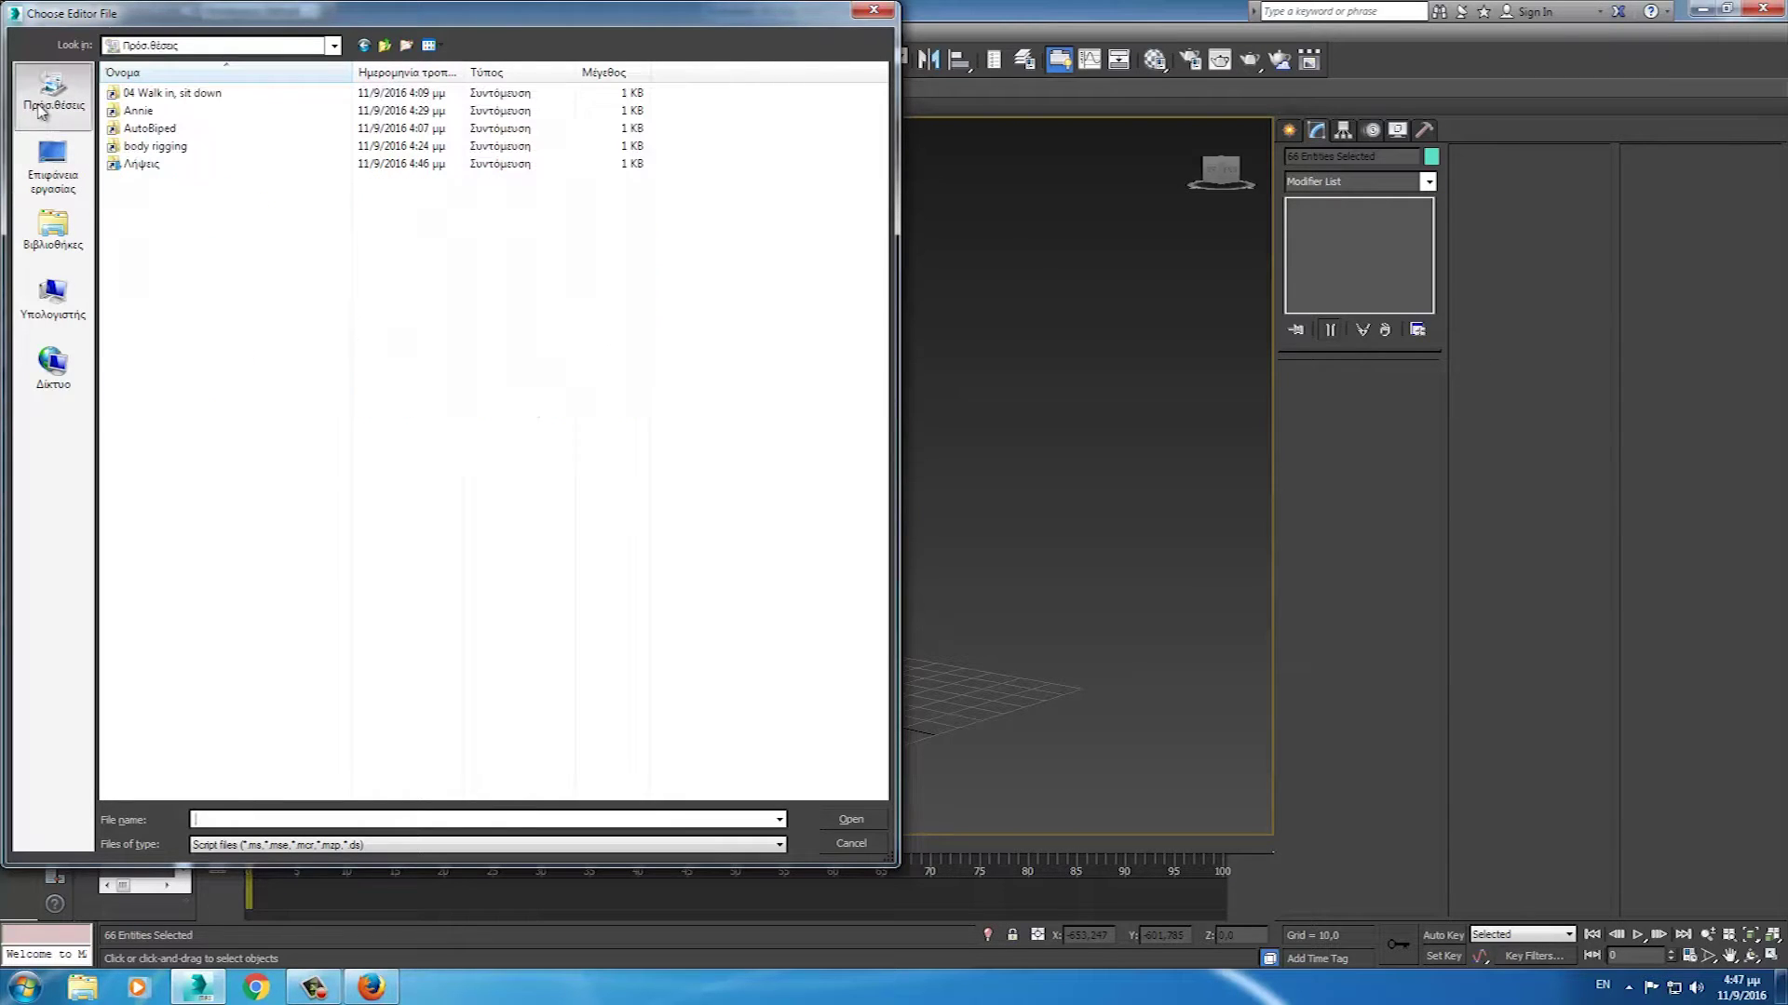
double_click(167, 128)
click(173, 94)
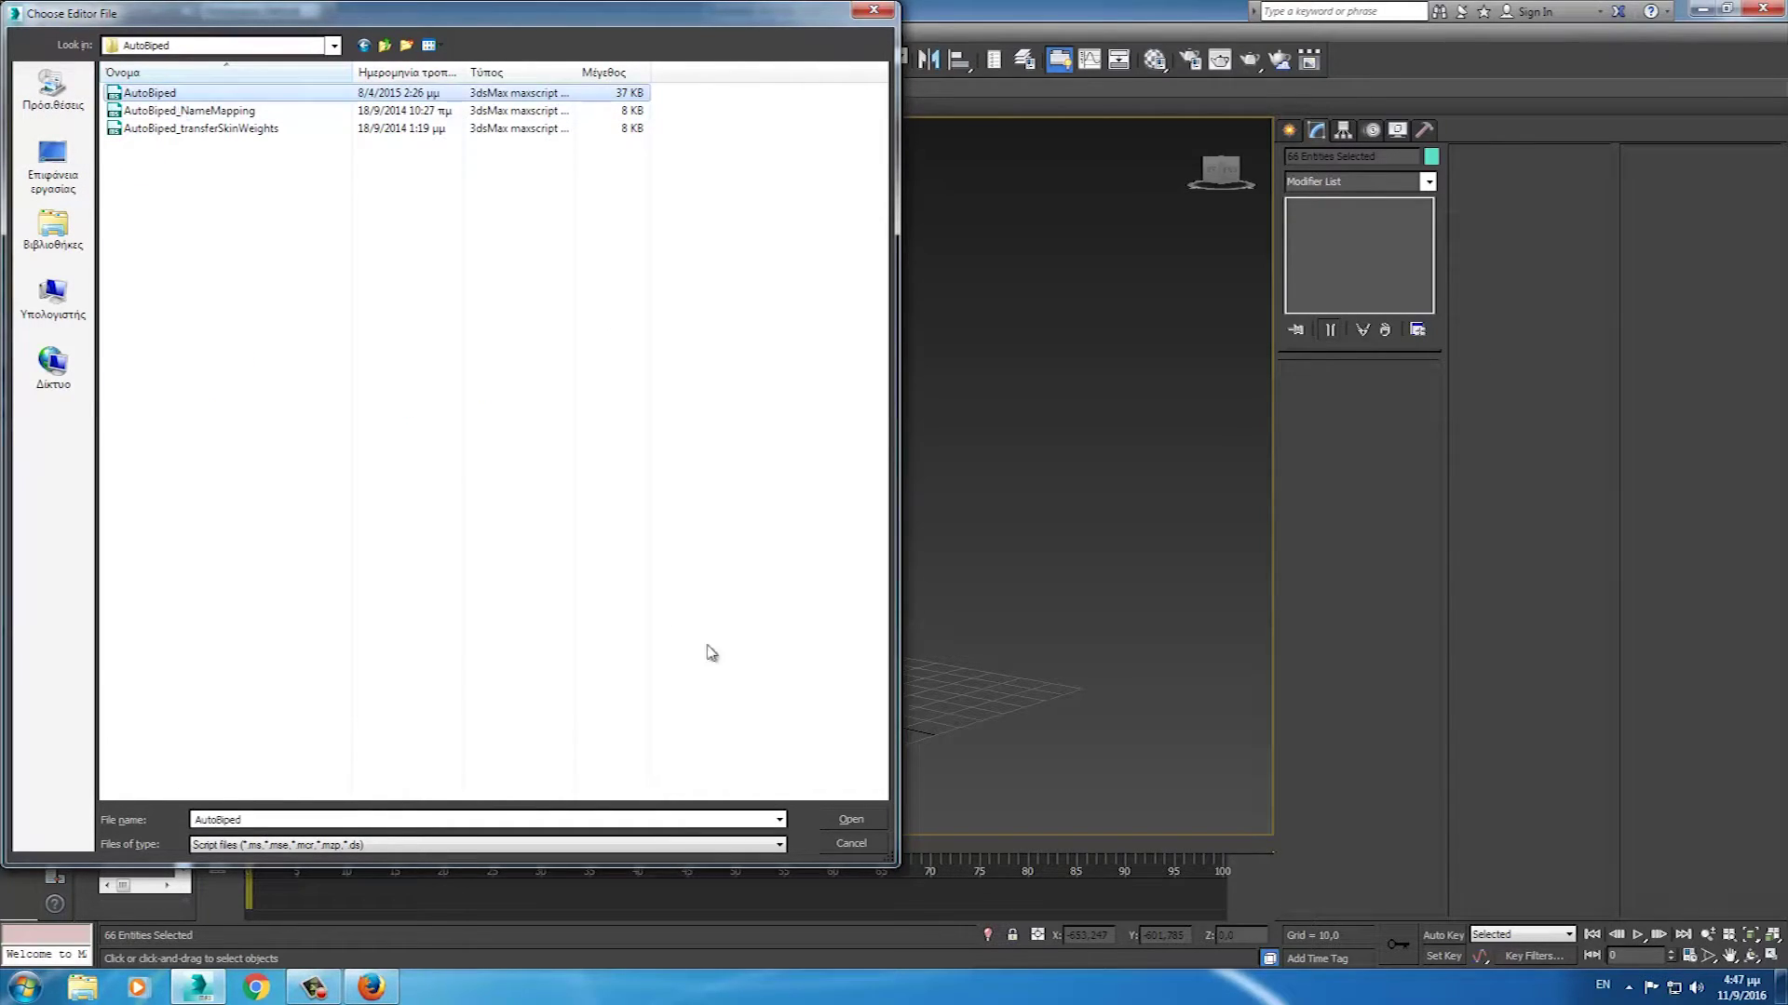
click(866, 821)
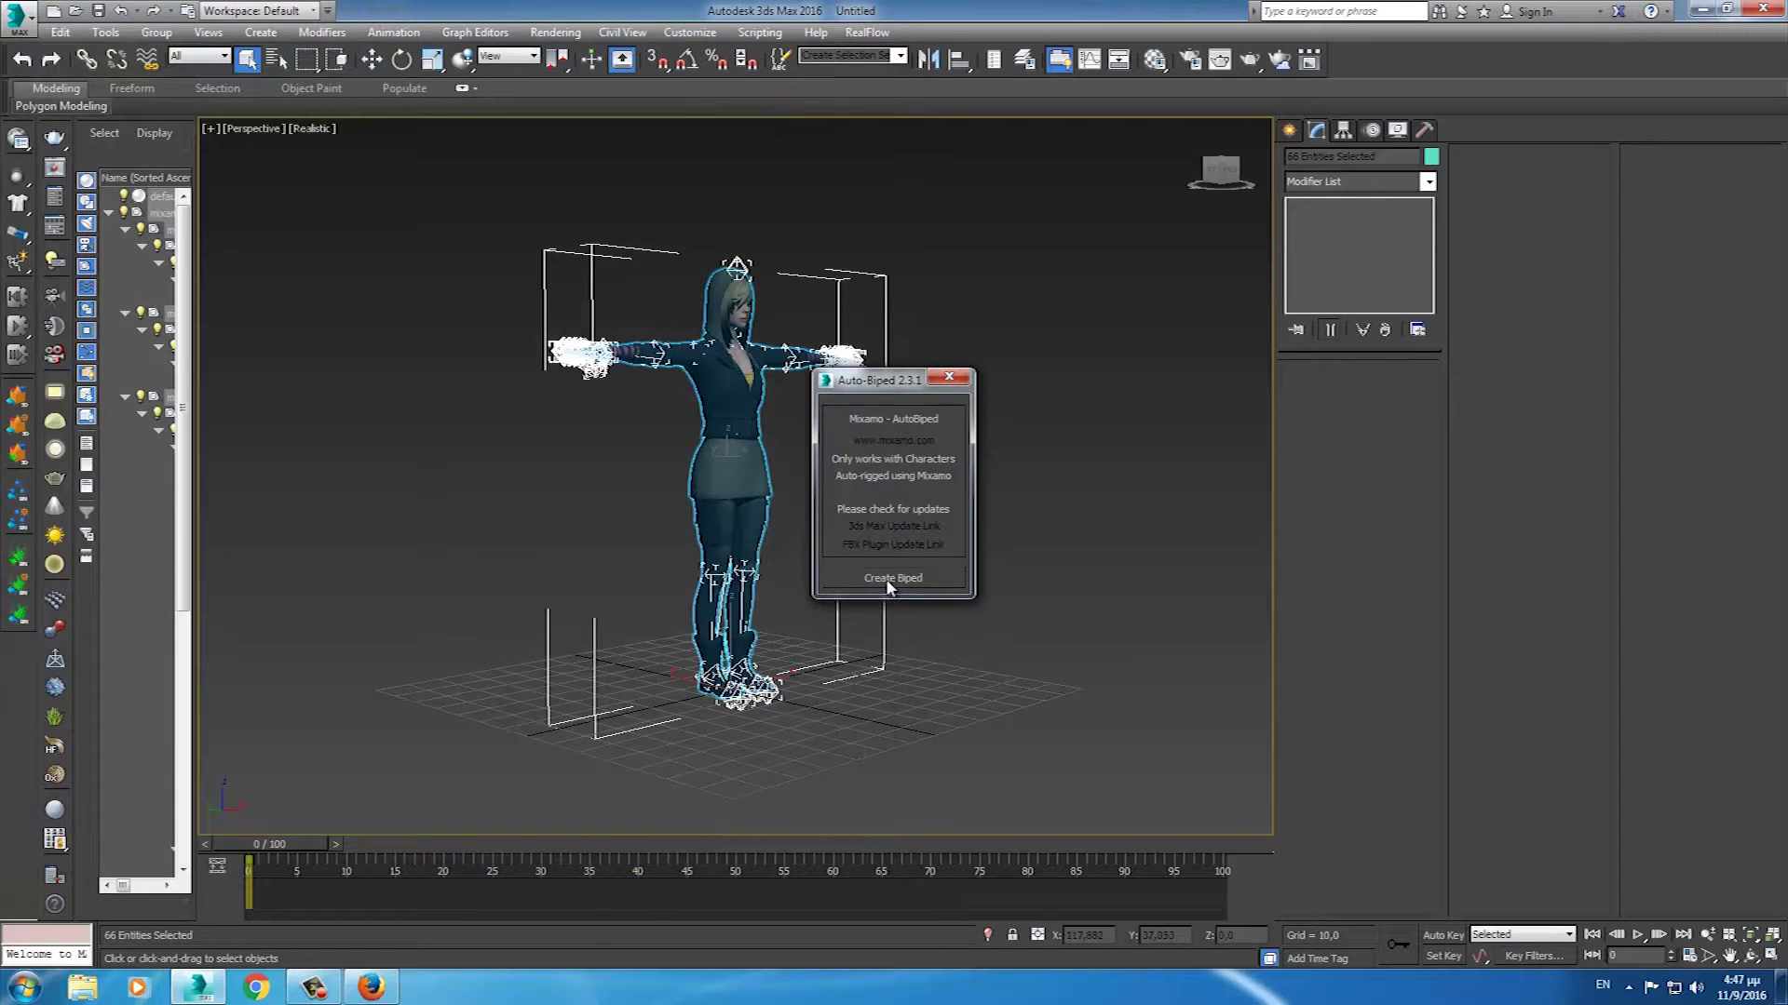
click(889, 581)
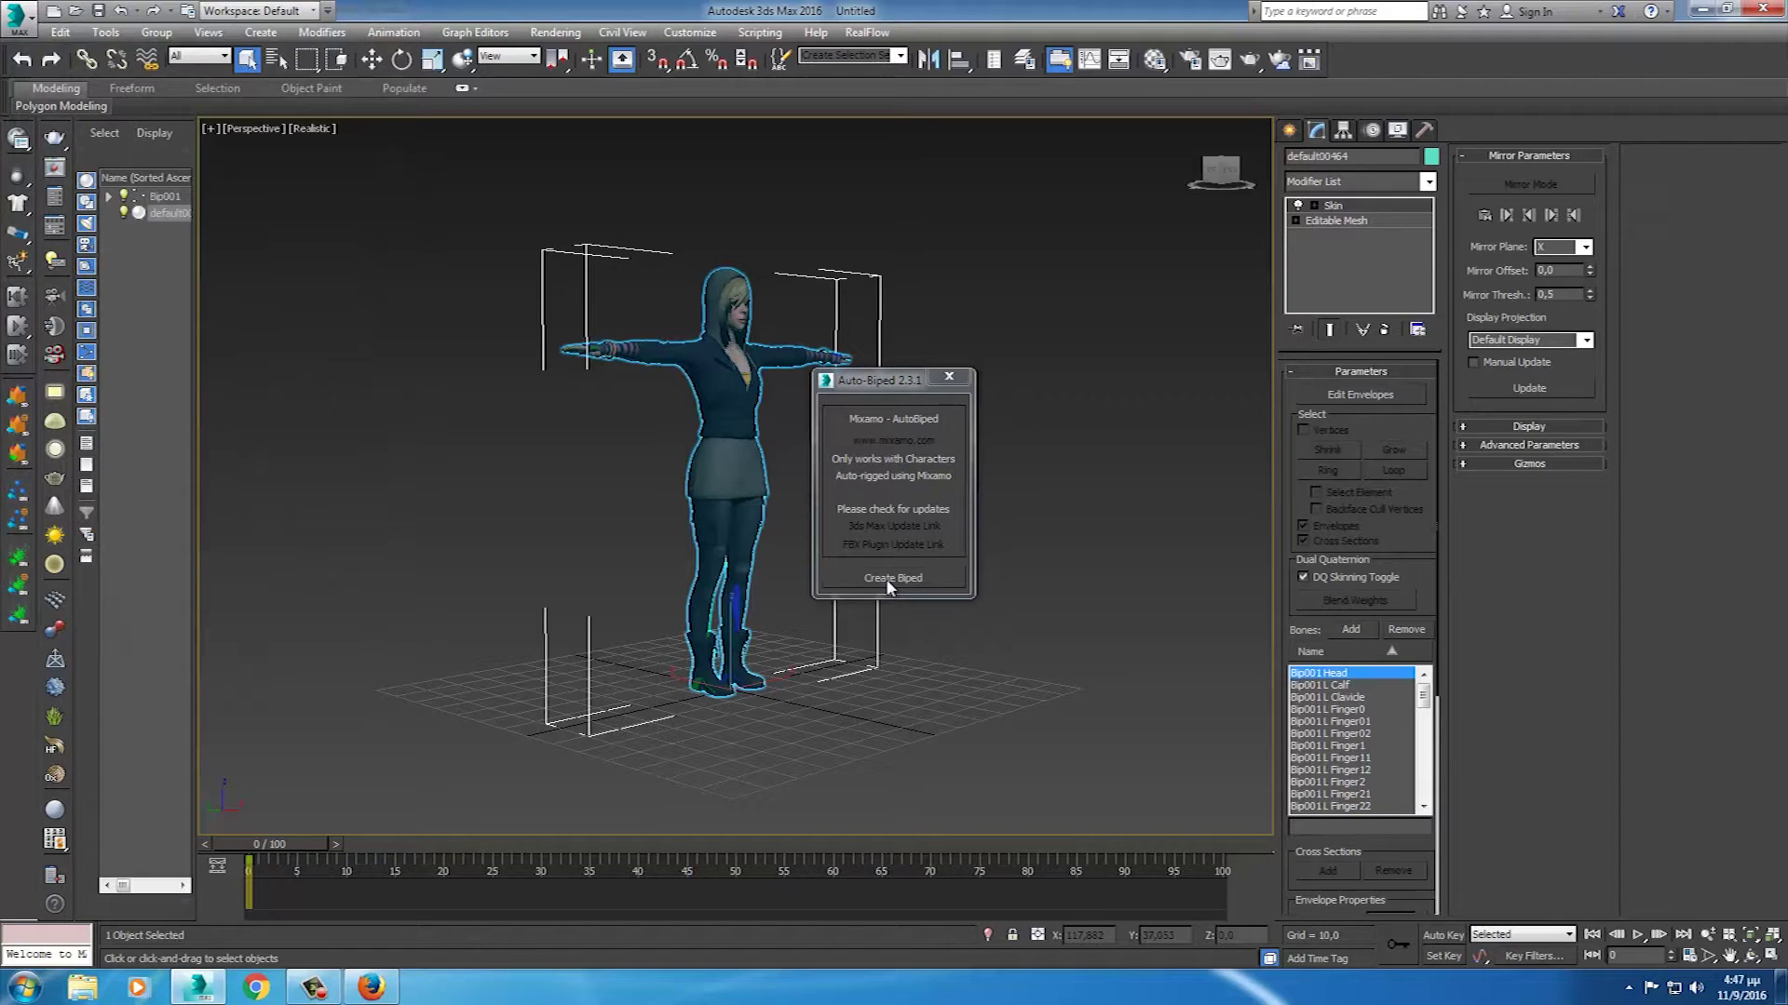
click(950, 378)
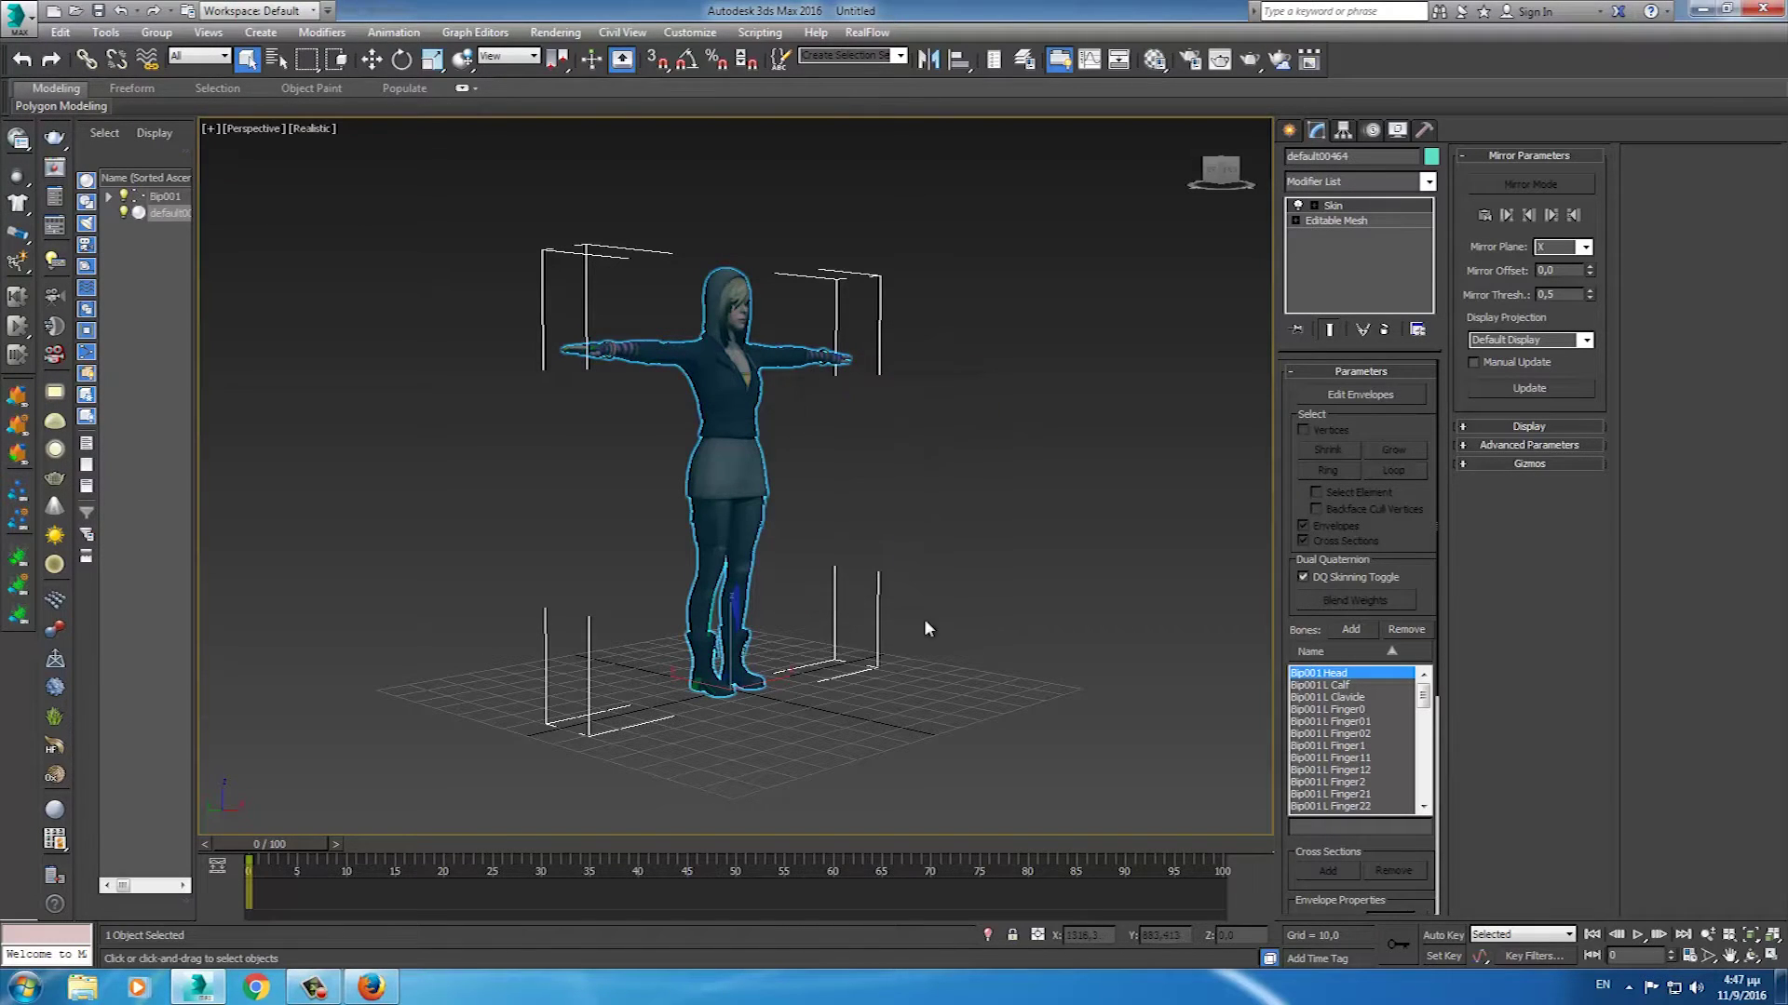
- Test-lift the biped's right foot with Move, then cancel so it returns to the ground
scroll(848, 642, up, 4)
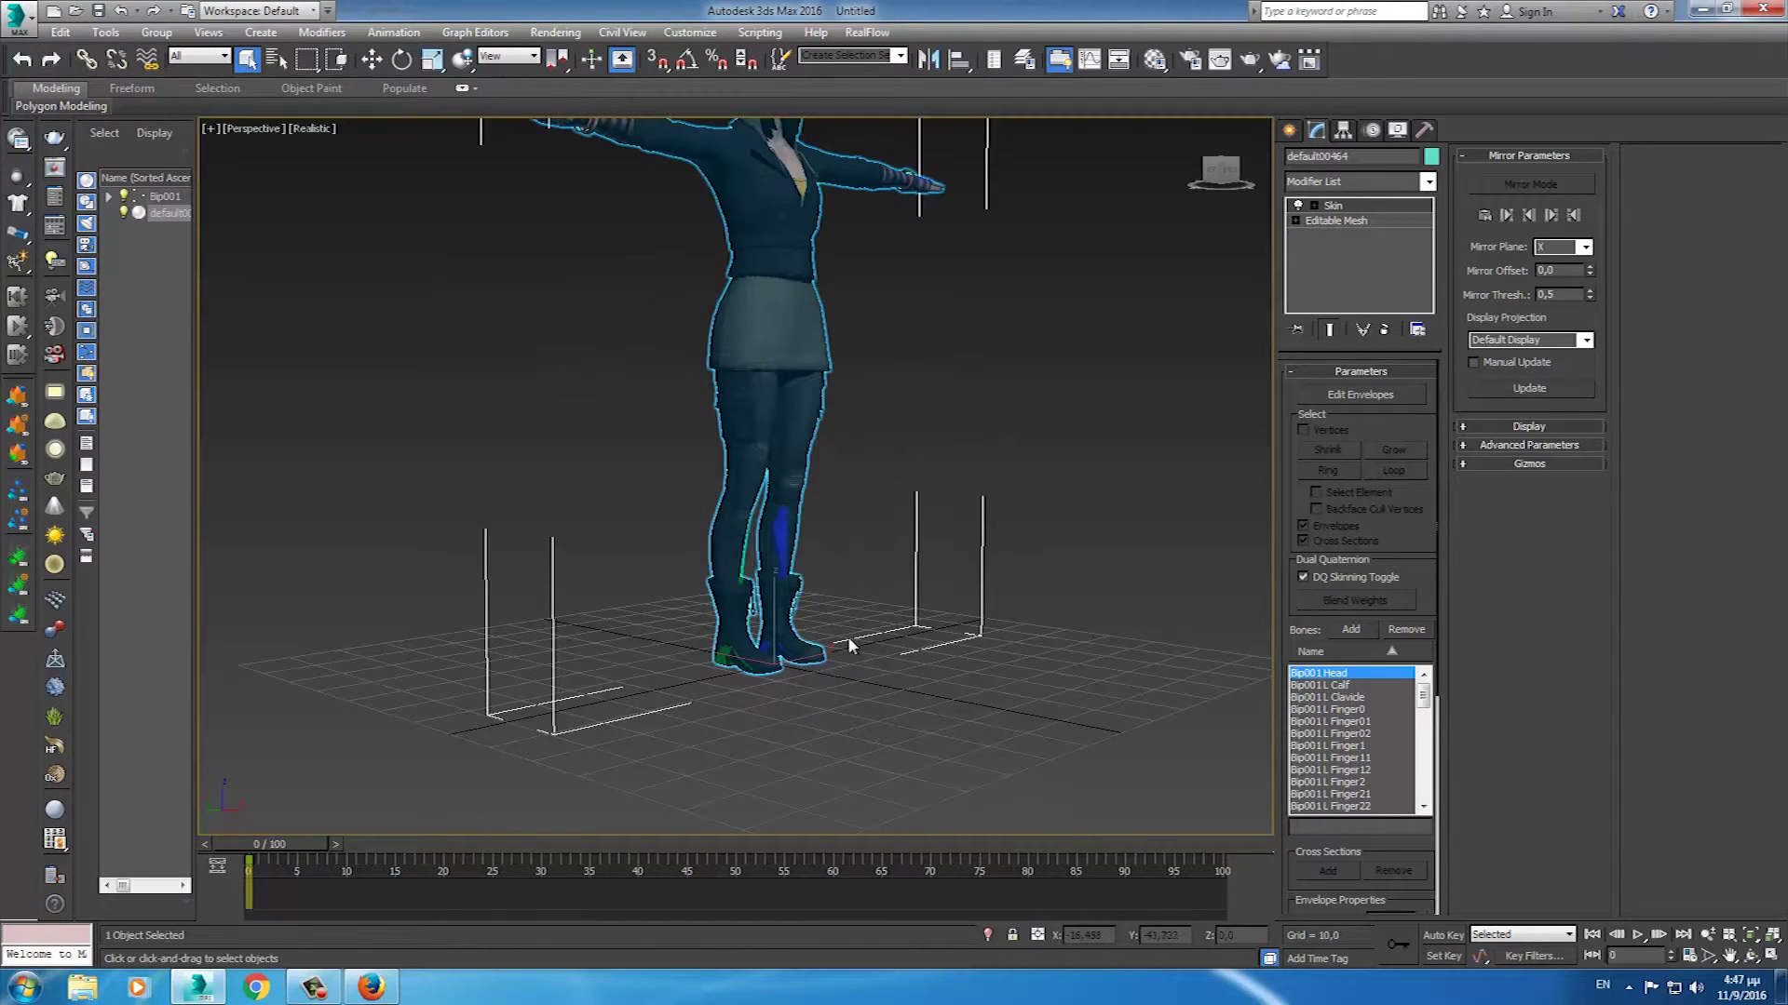
click(721, 658)
key(w)
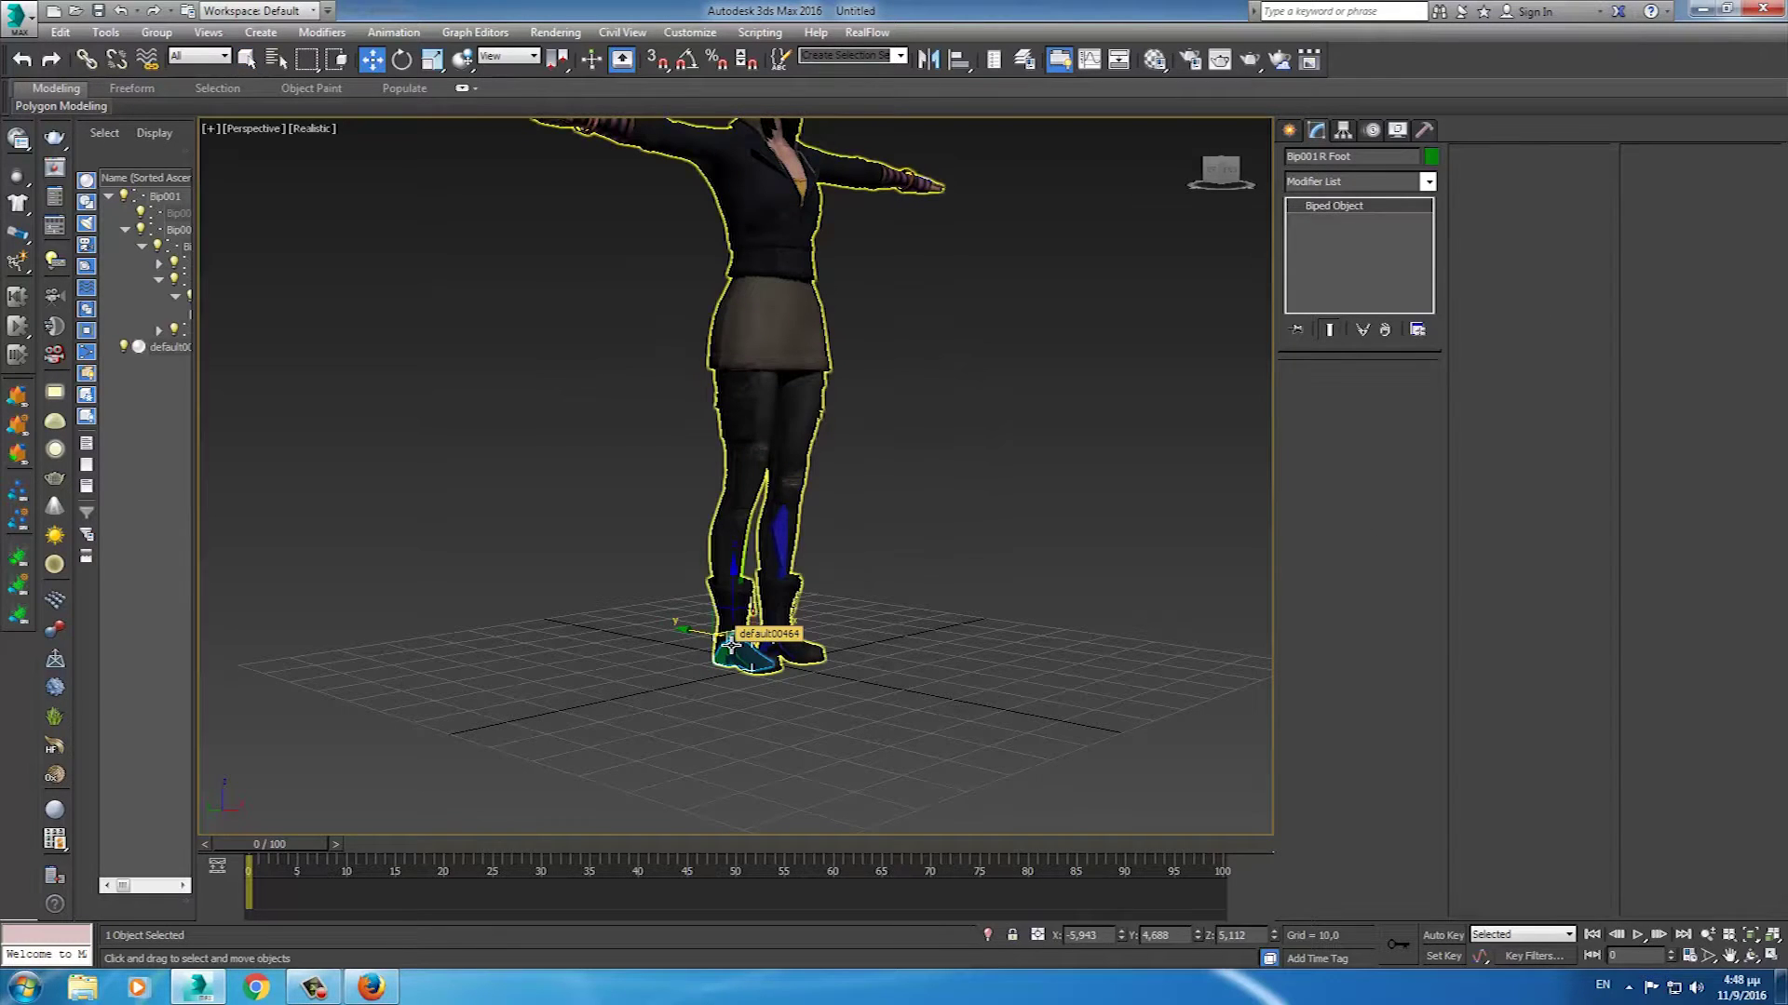
mouse_move(717, 610)
mouse_down()
mouse_move(594, 471)
mouse_move(455, 512)
mouse_move(829, 540)
mouse_up()
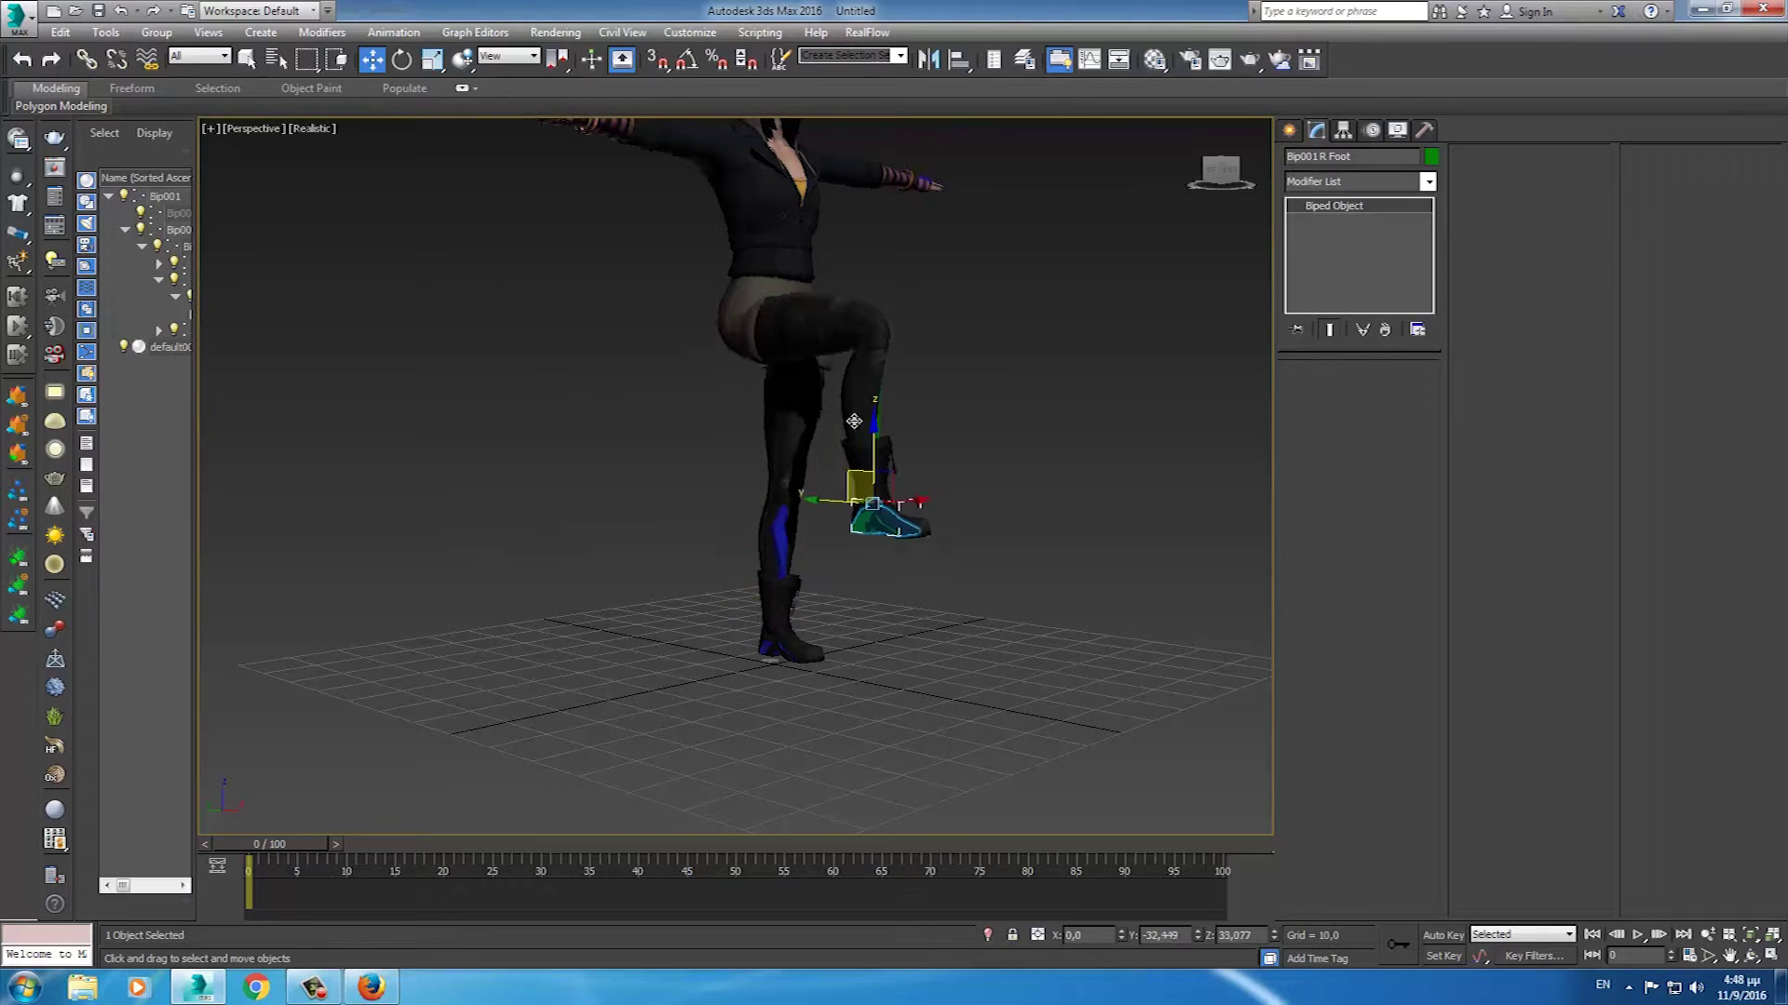
right_click(828, 540)
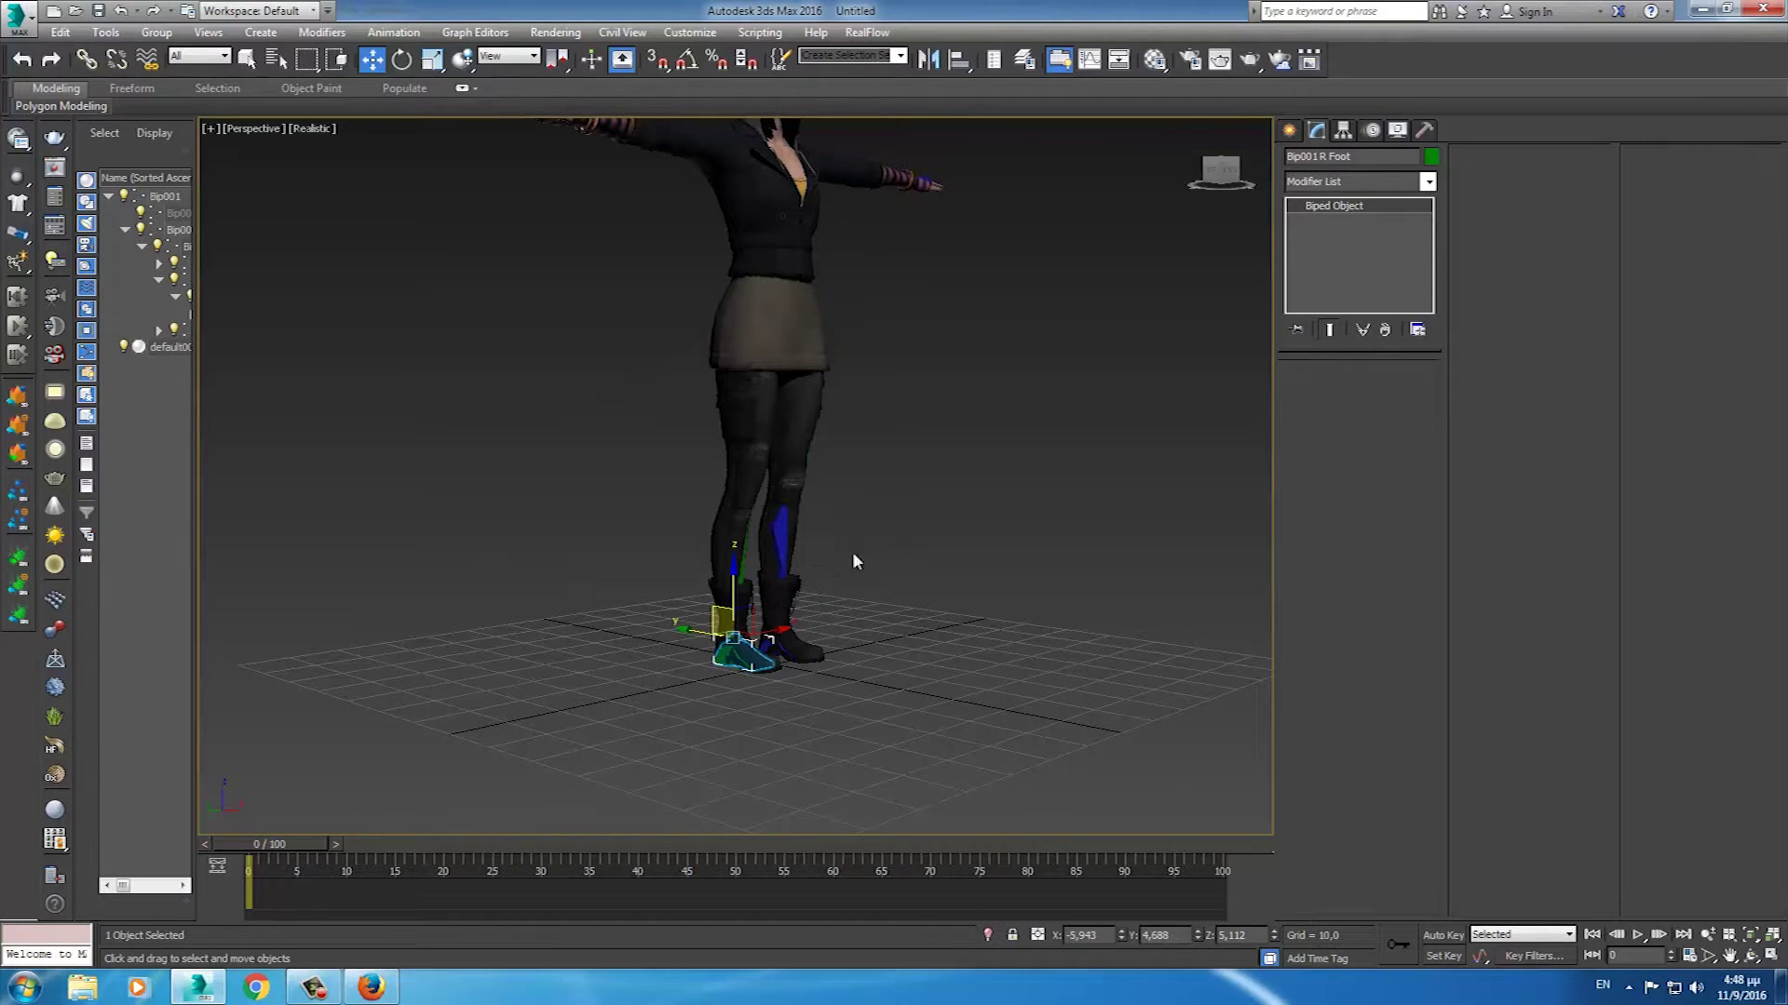
- Open the biped's Motion panel with the left calf selected and turn on Footstep mode
mouse_move(1115, 600)
alt+middle_down()
mouse_move(902, 595)
mouse_move(961, 556)
alt+middle_up()
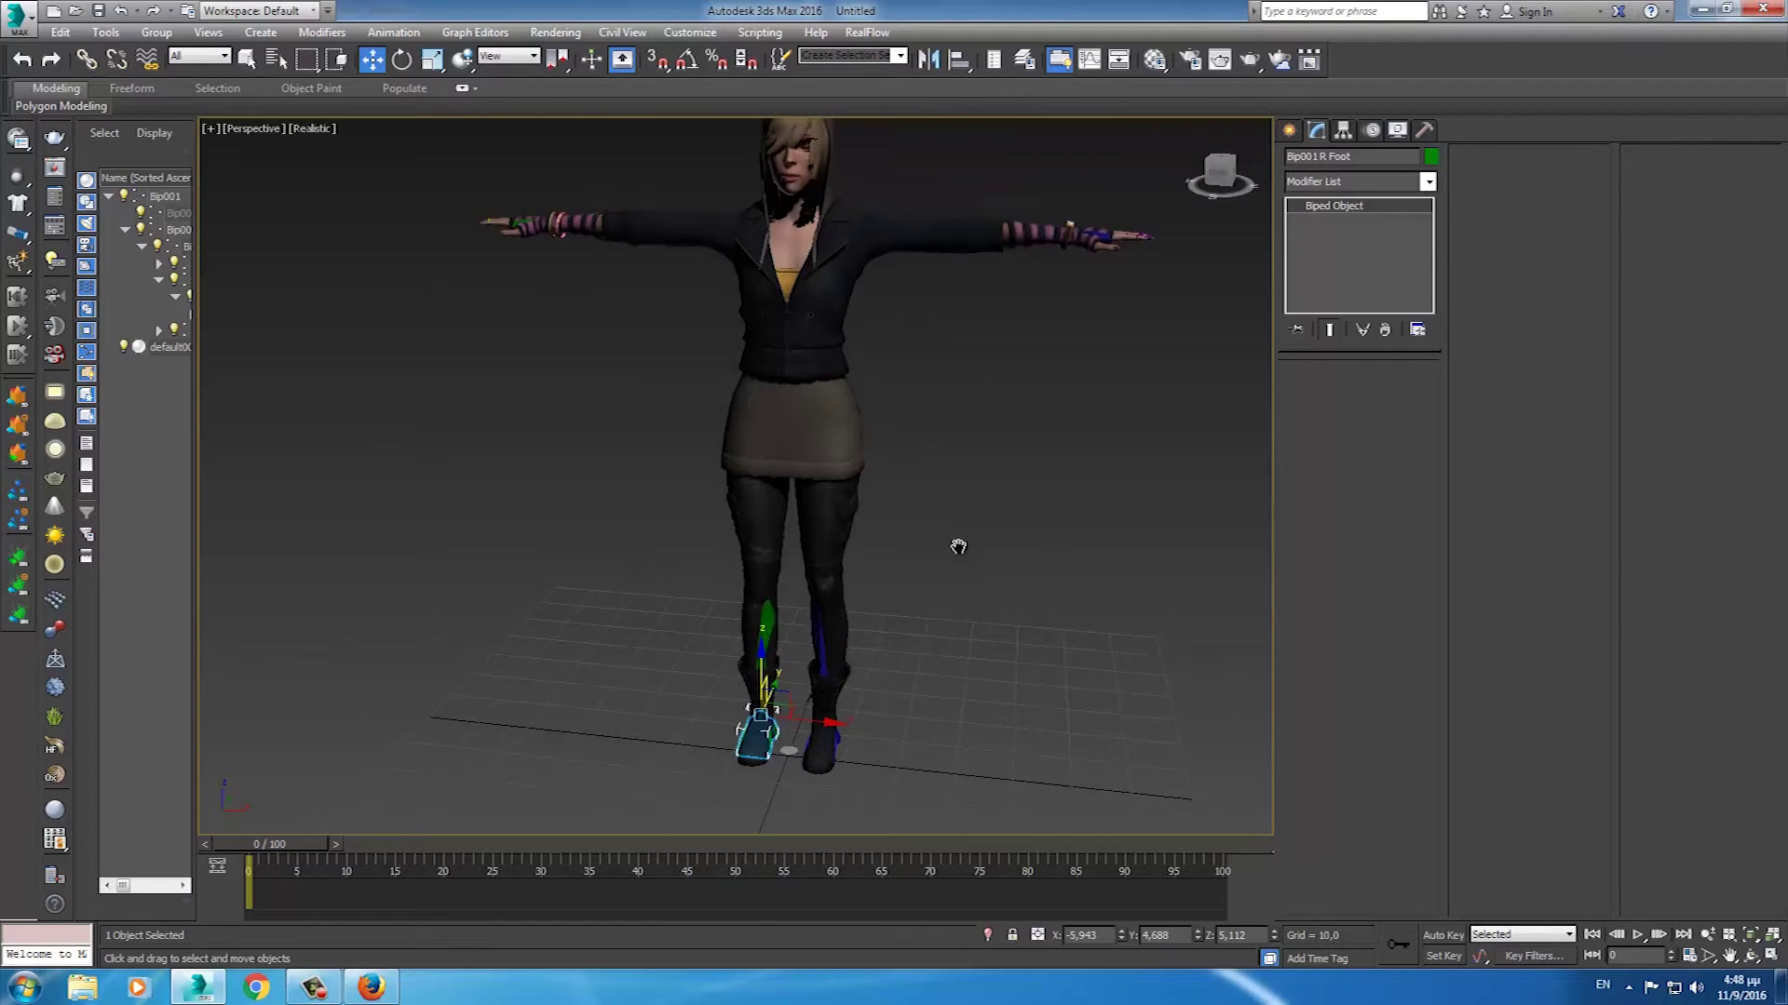
scroll(957, 555, down, 3)
mouse_move(1091, 568)
alt+middle_down()
mouse_move(979, 575)
mouse_move(1261, 547)
mouse_move(1169, 570)
mouse_move(1081, 471)
alt+middle_up()
click(1078, 473)
click(1373, 131)
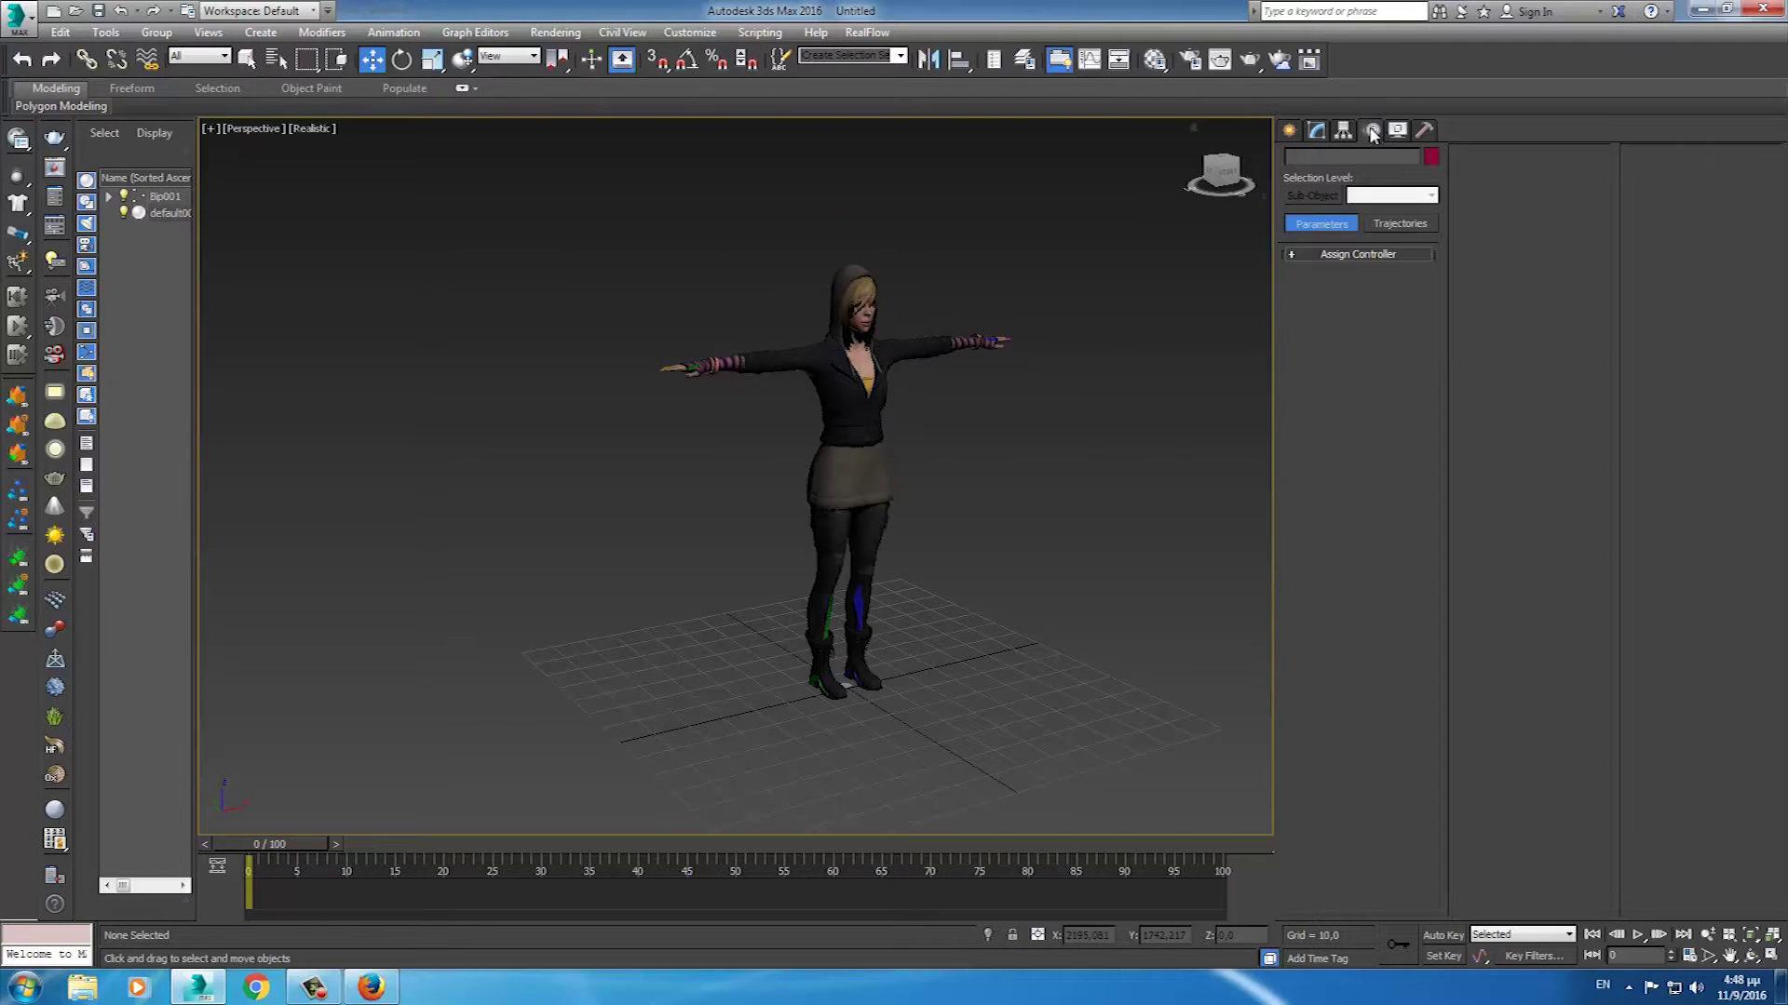
click(860, 603)
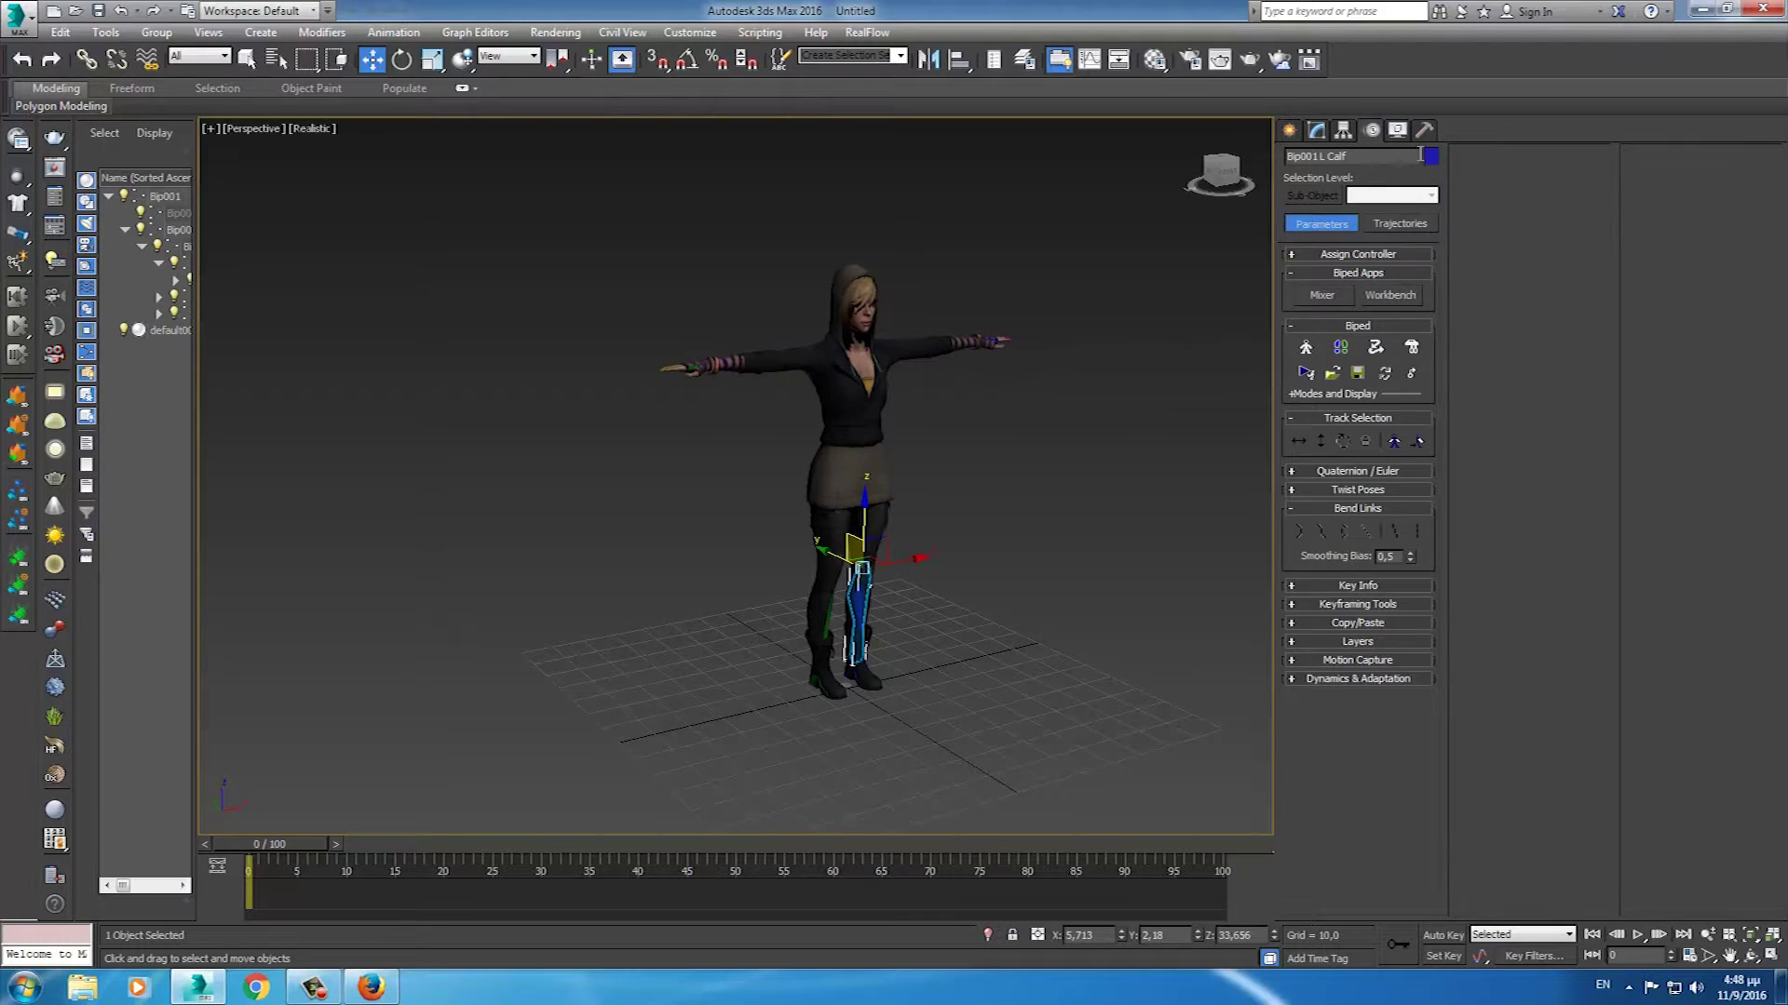
alt+middle_drag(1142, 598, 1089, 586)
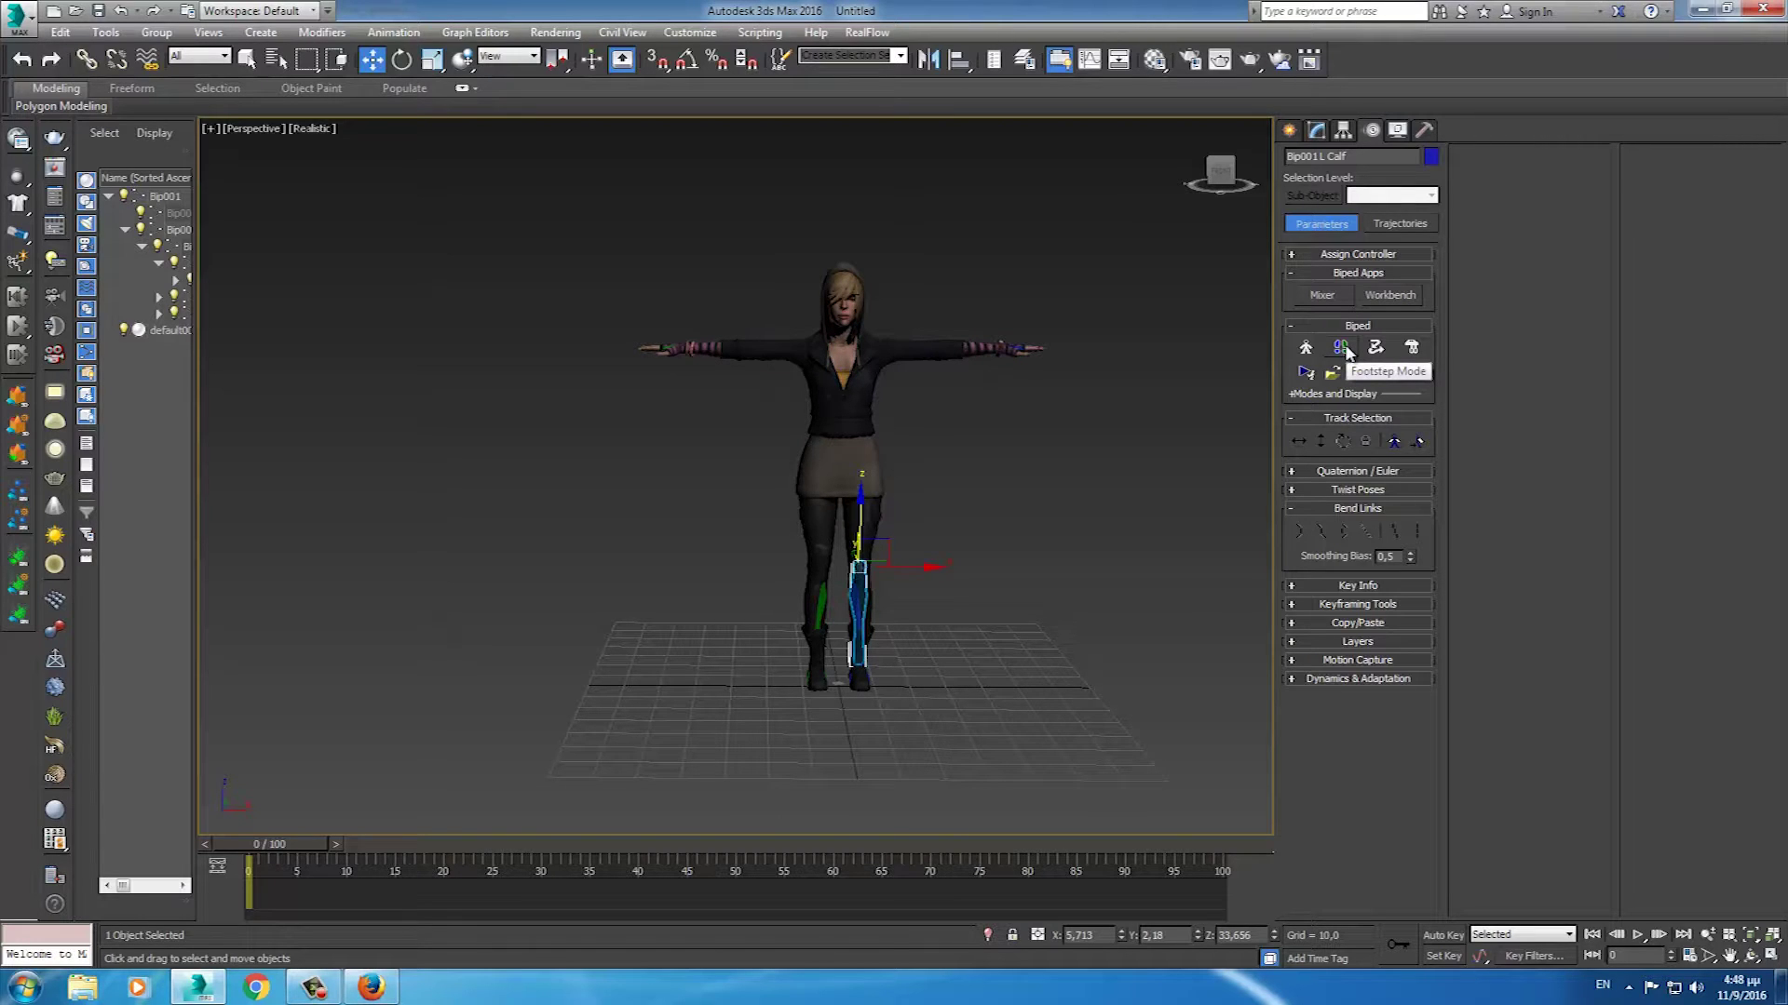
click(1341, 349)
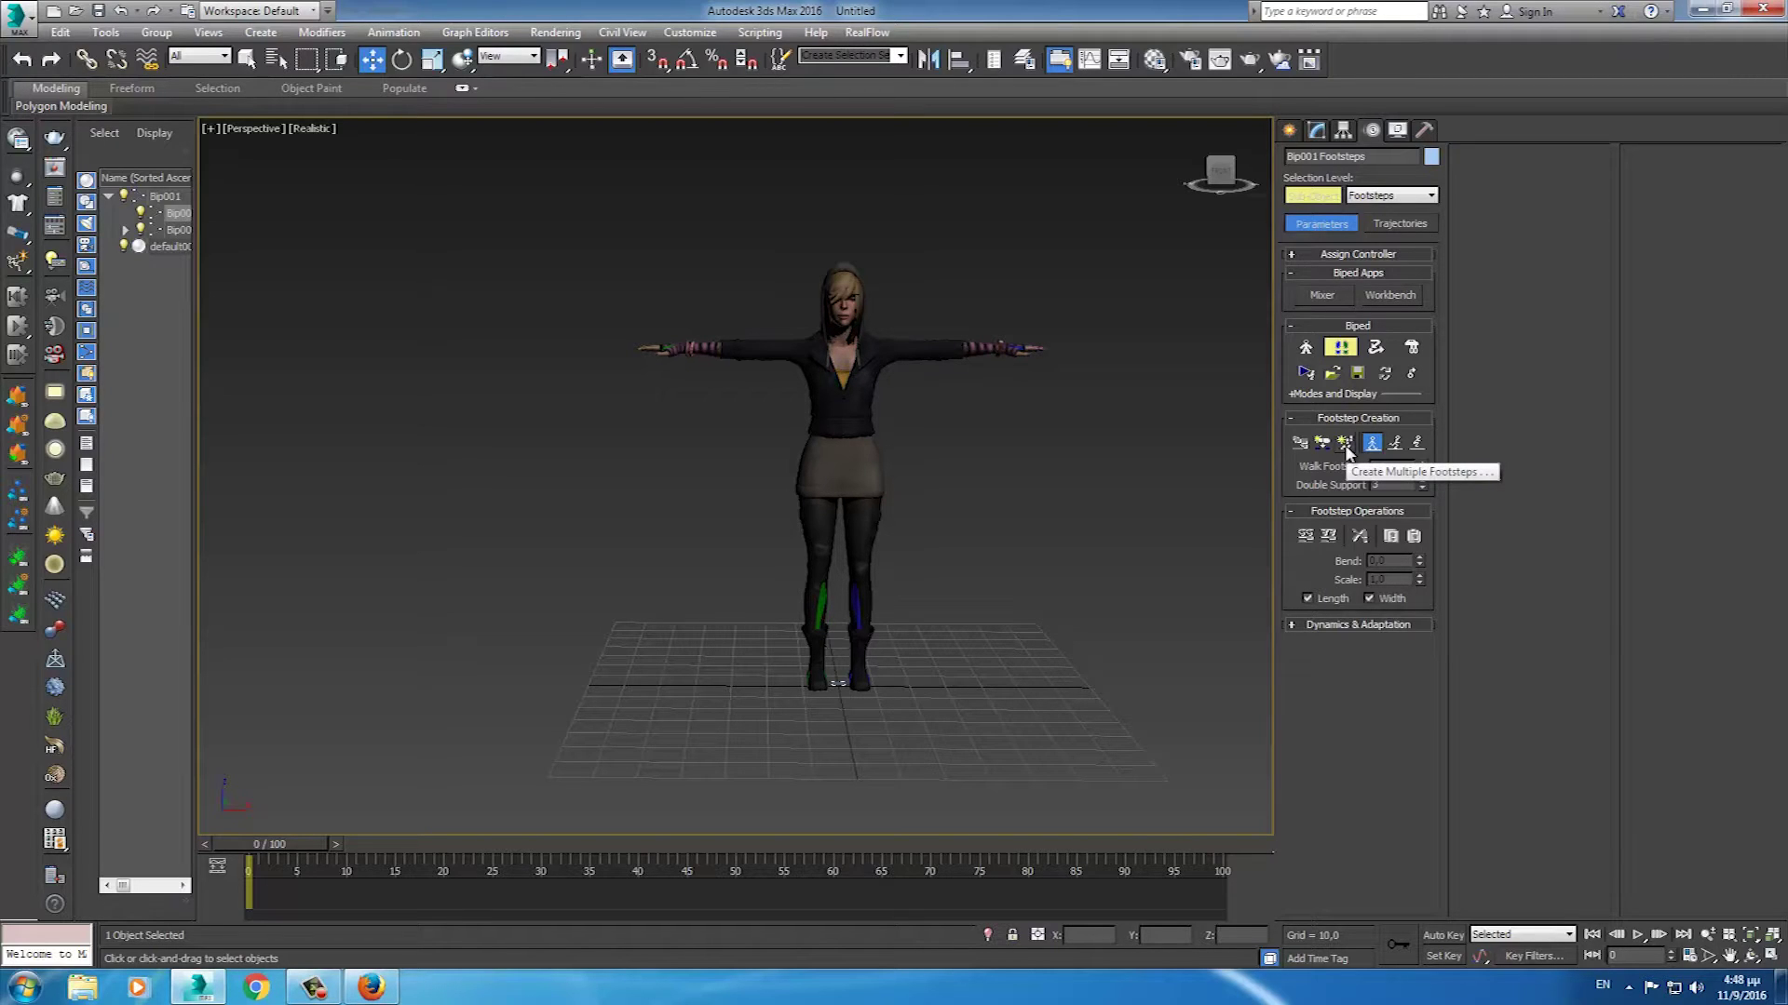
- Create 8 walking footsteps with Create Multiple Footsteps
click(1345, 444)
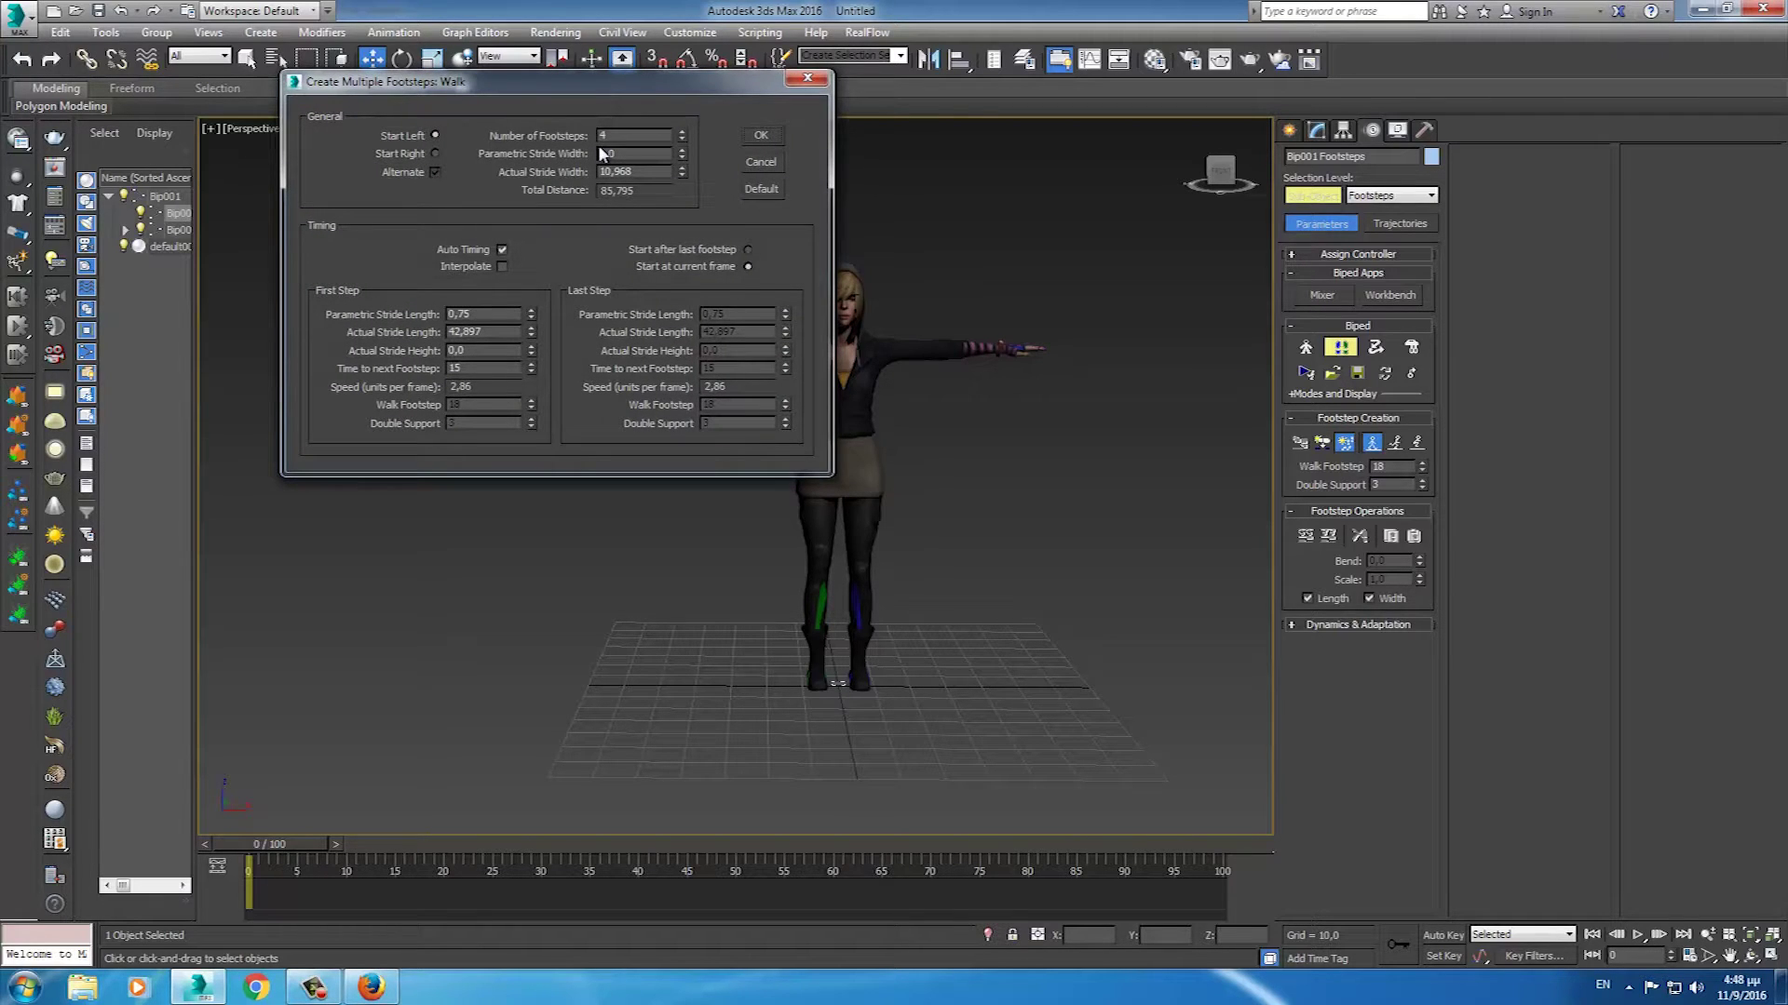
drag(683, 130, 682, 130)
click(765, 136)
alt+middle_drag(1224, 696, 952, 635)
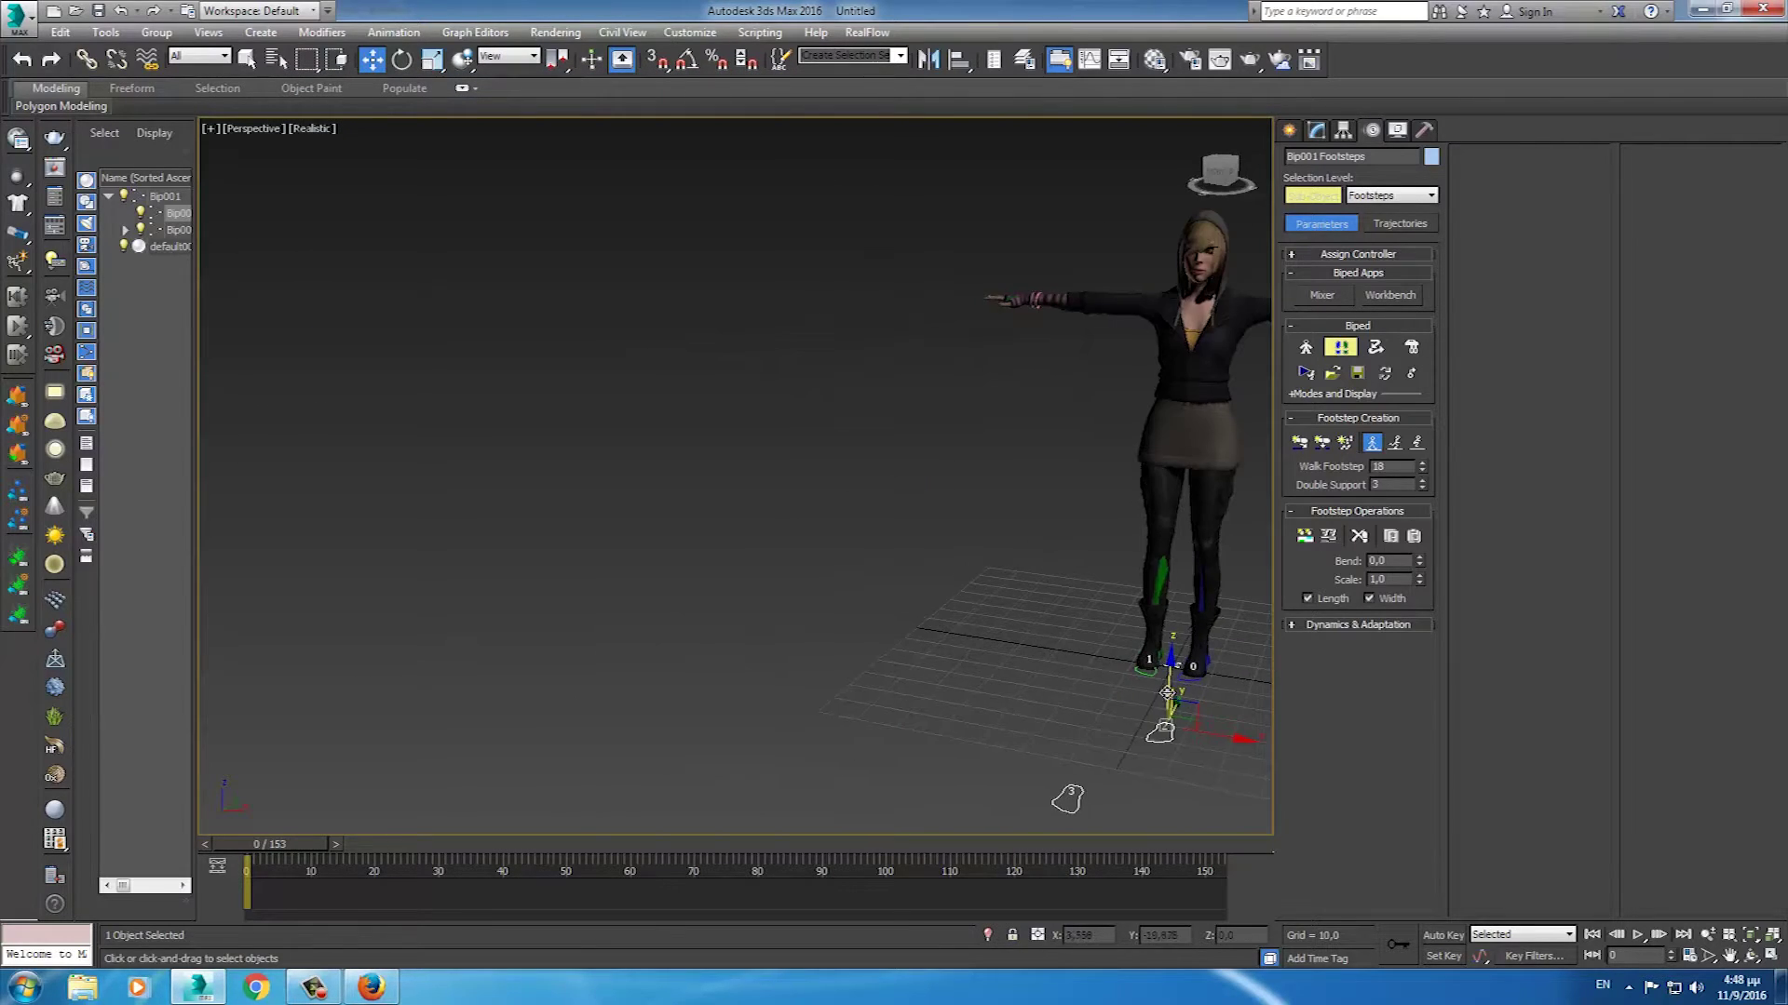
scroll(952, 636, down, 2)
scroll(964, 696, down, 2)
scroll(955, 682, up, 2)
mouse_move(942, 702)
alt+middle_down()
mouse_move(964, 689)
mouse_move(956, 657)
alt+middle_up()
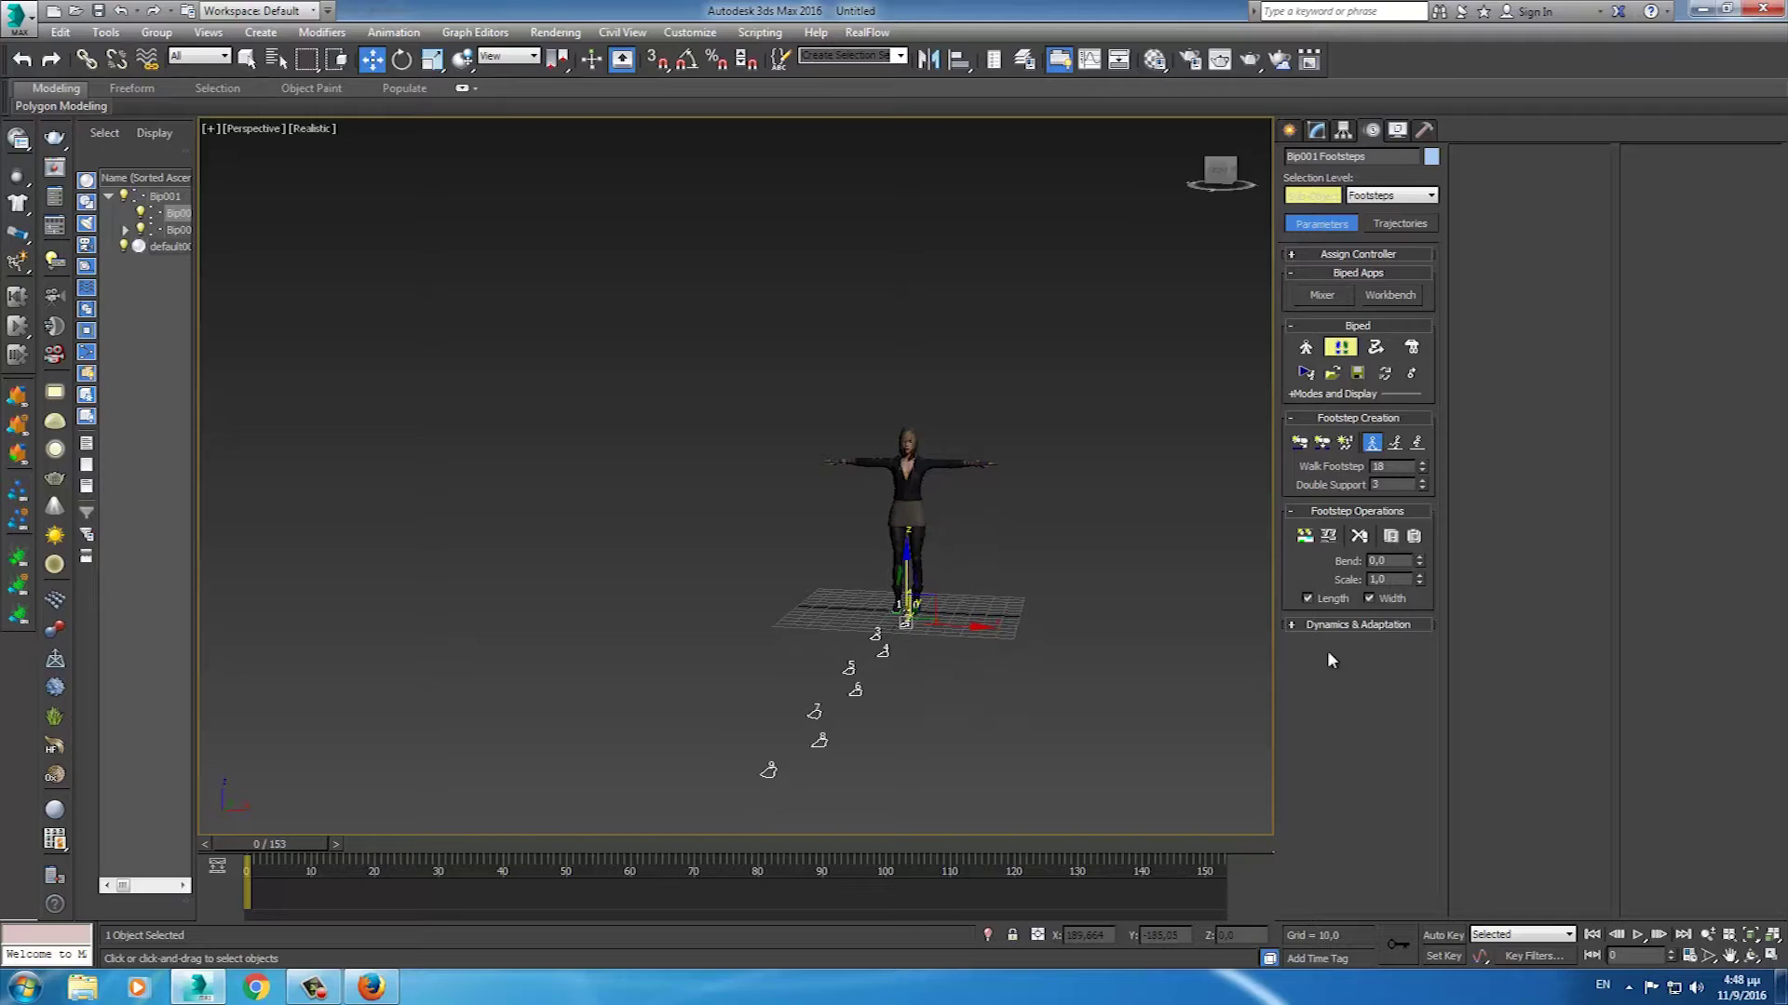
- Create keys for the inactive footsteps and play the 153-frame walk animation
click(1304, 538)
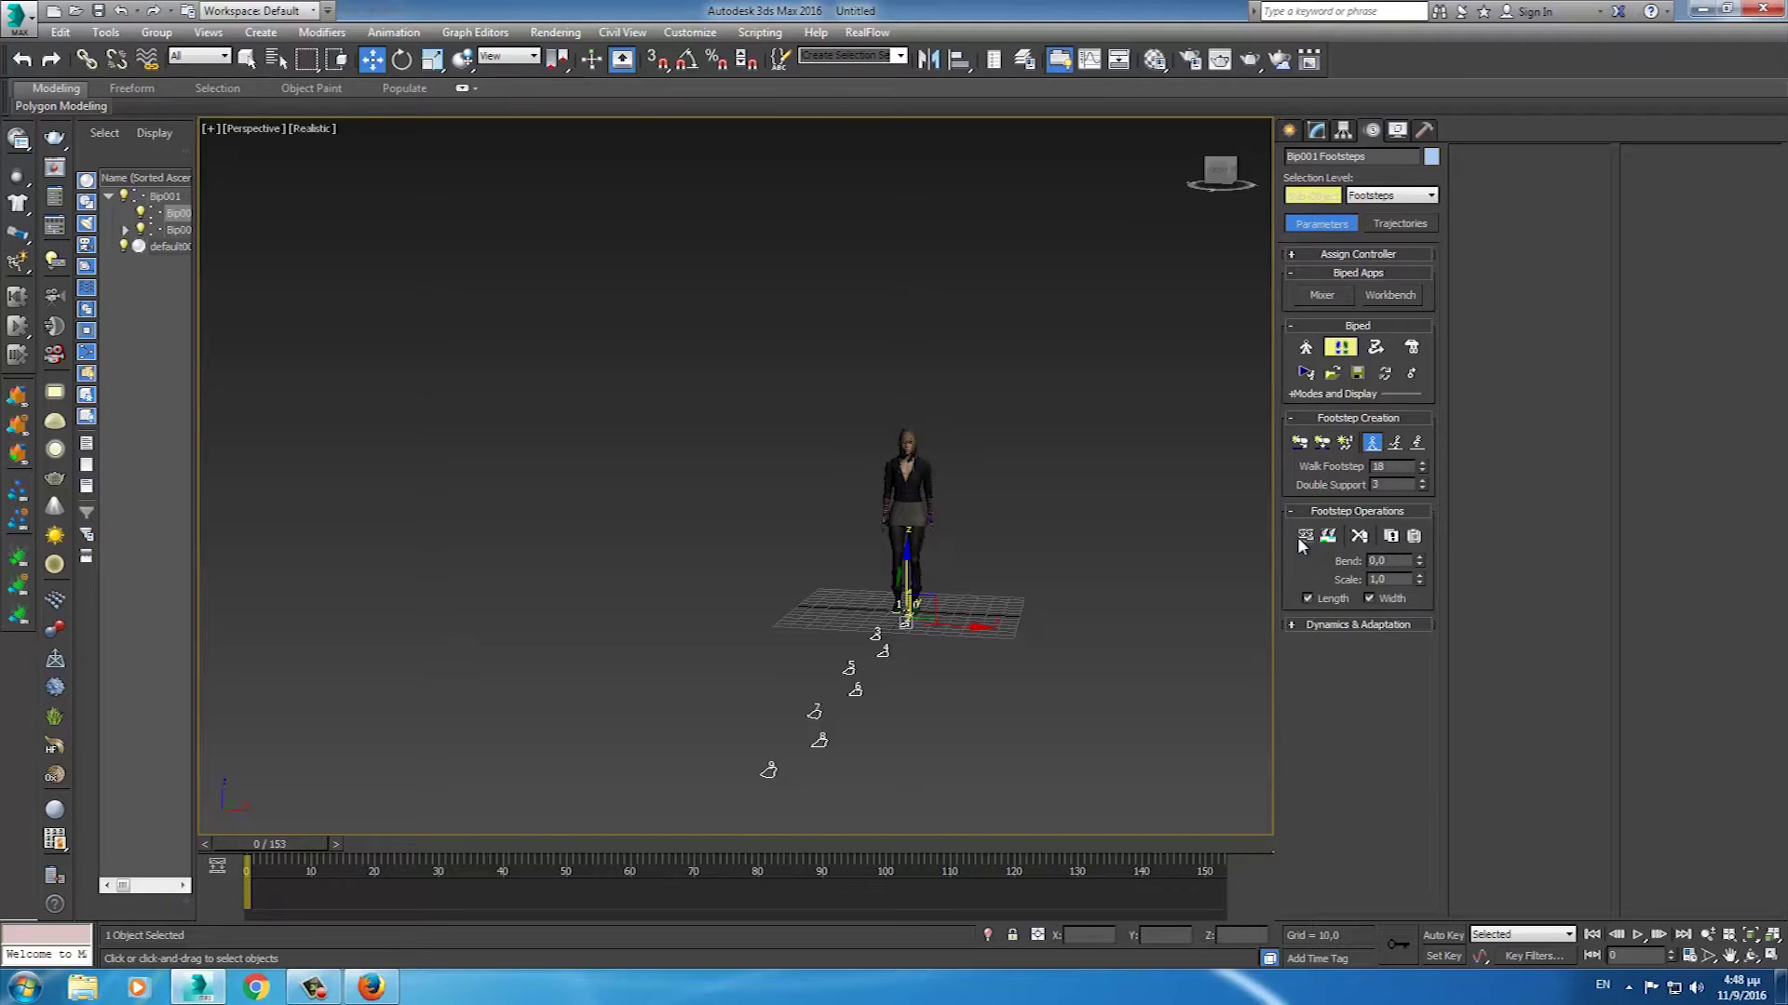
alt+middle_drag(980, 711, 1024, 711)
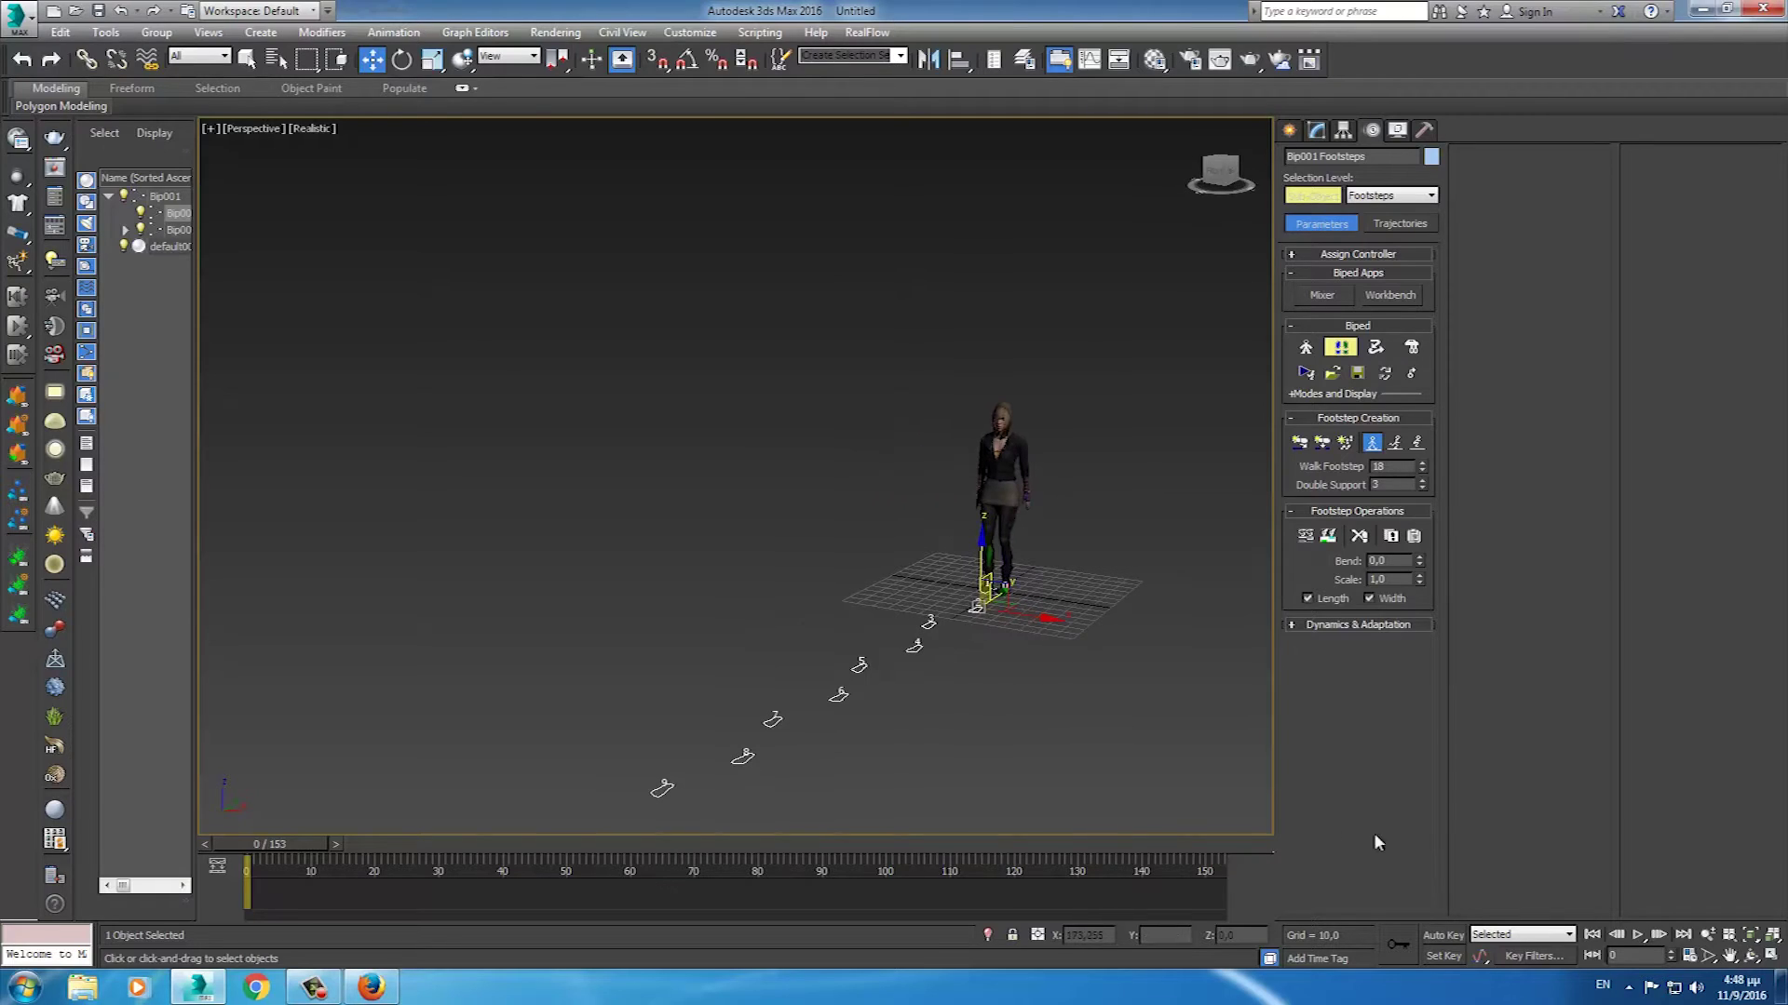
click(1636, 936)
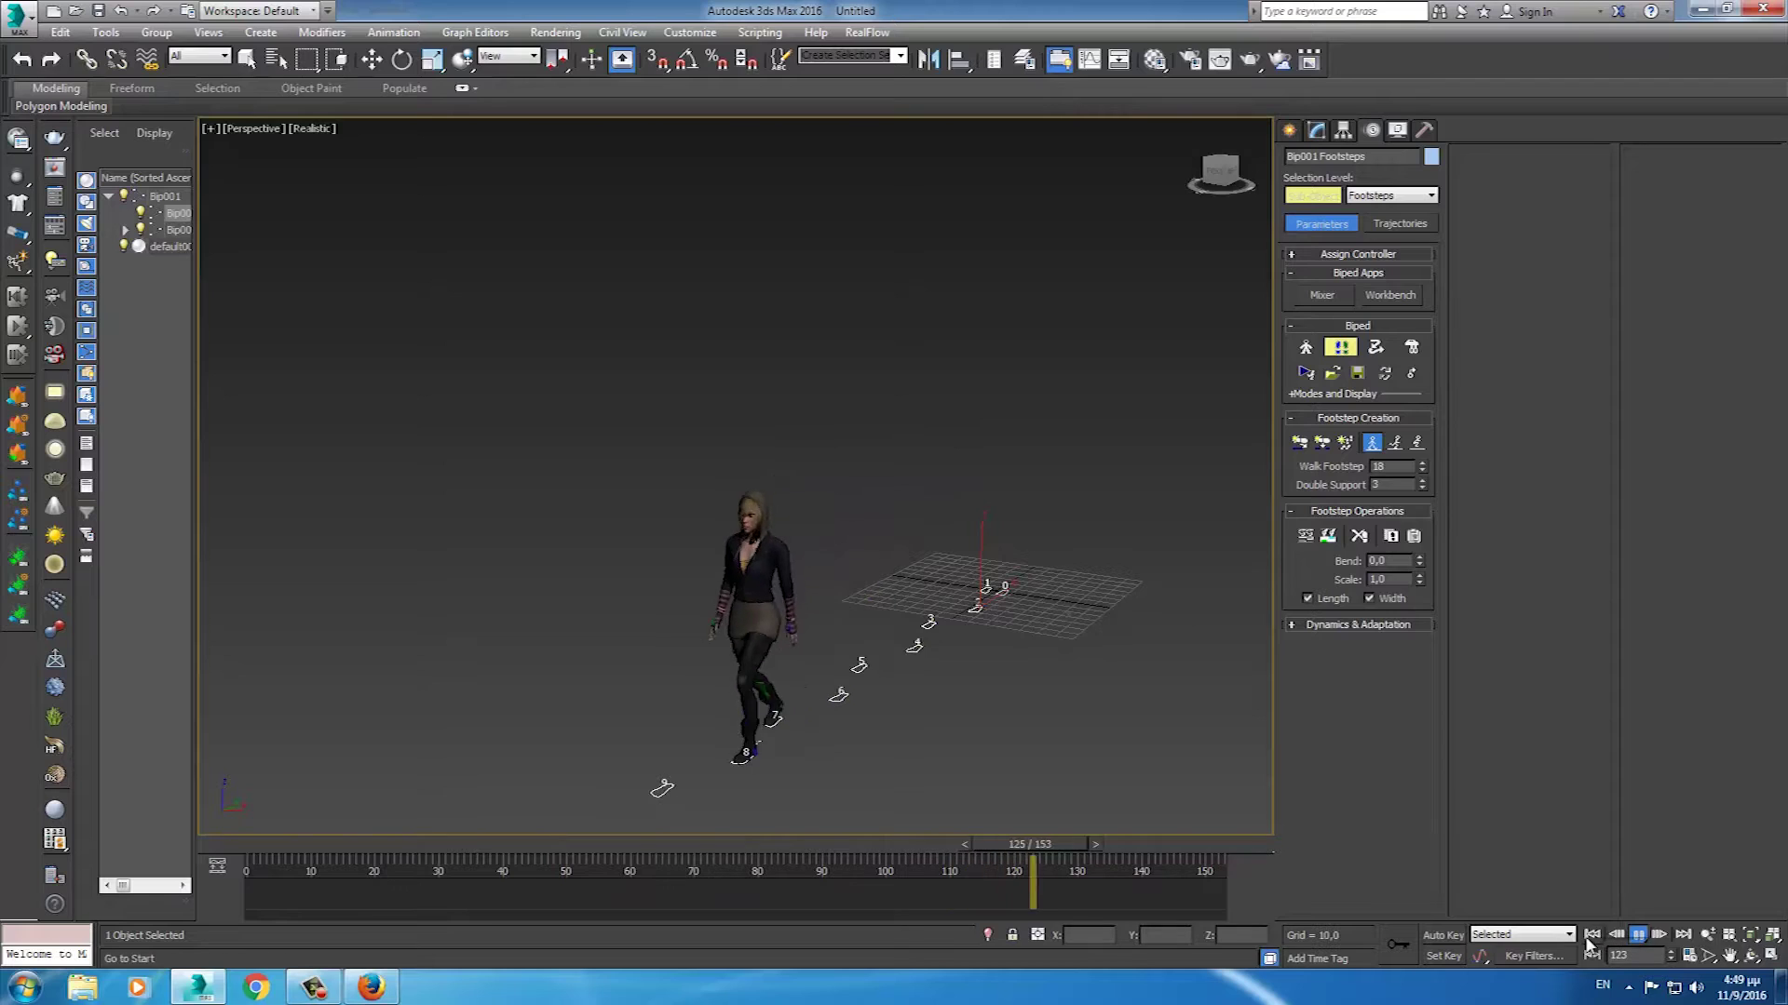
click(1591, 936)
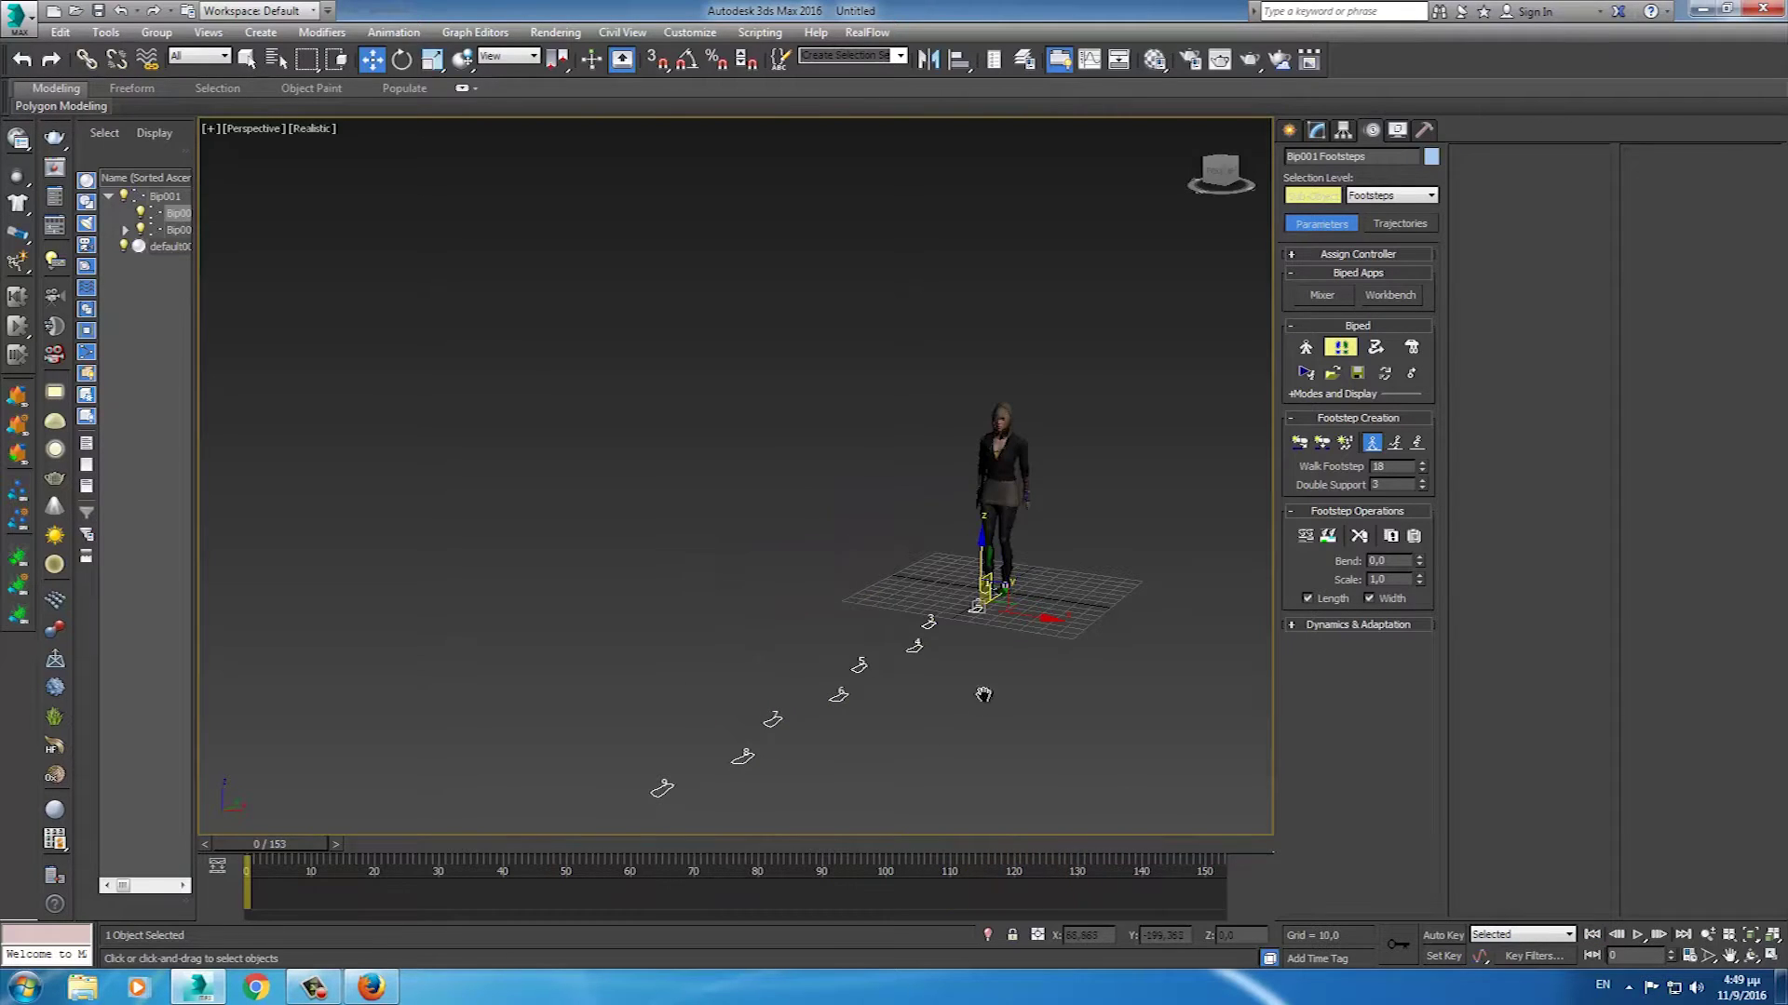
- Add multiple running footsteps starting after the last walking footstep
middle_drag(978, 717, 1203, 590)
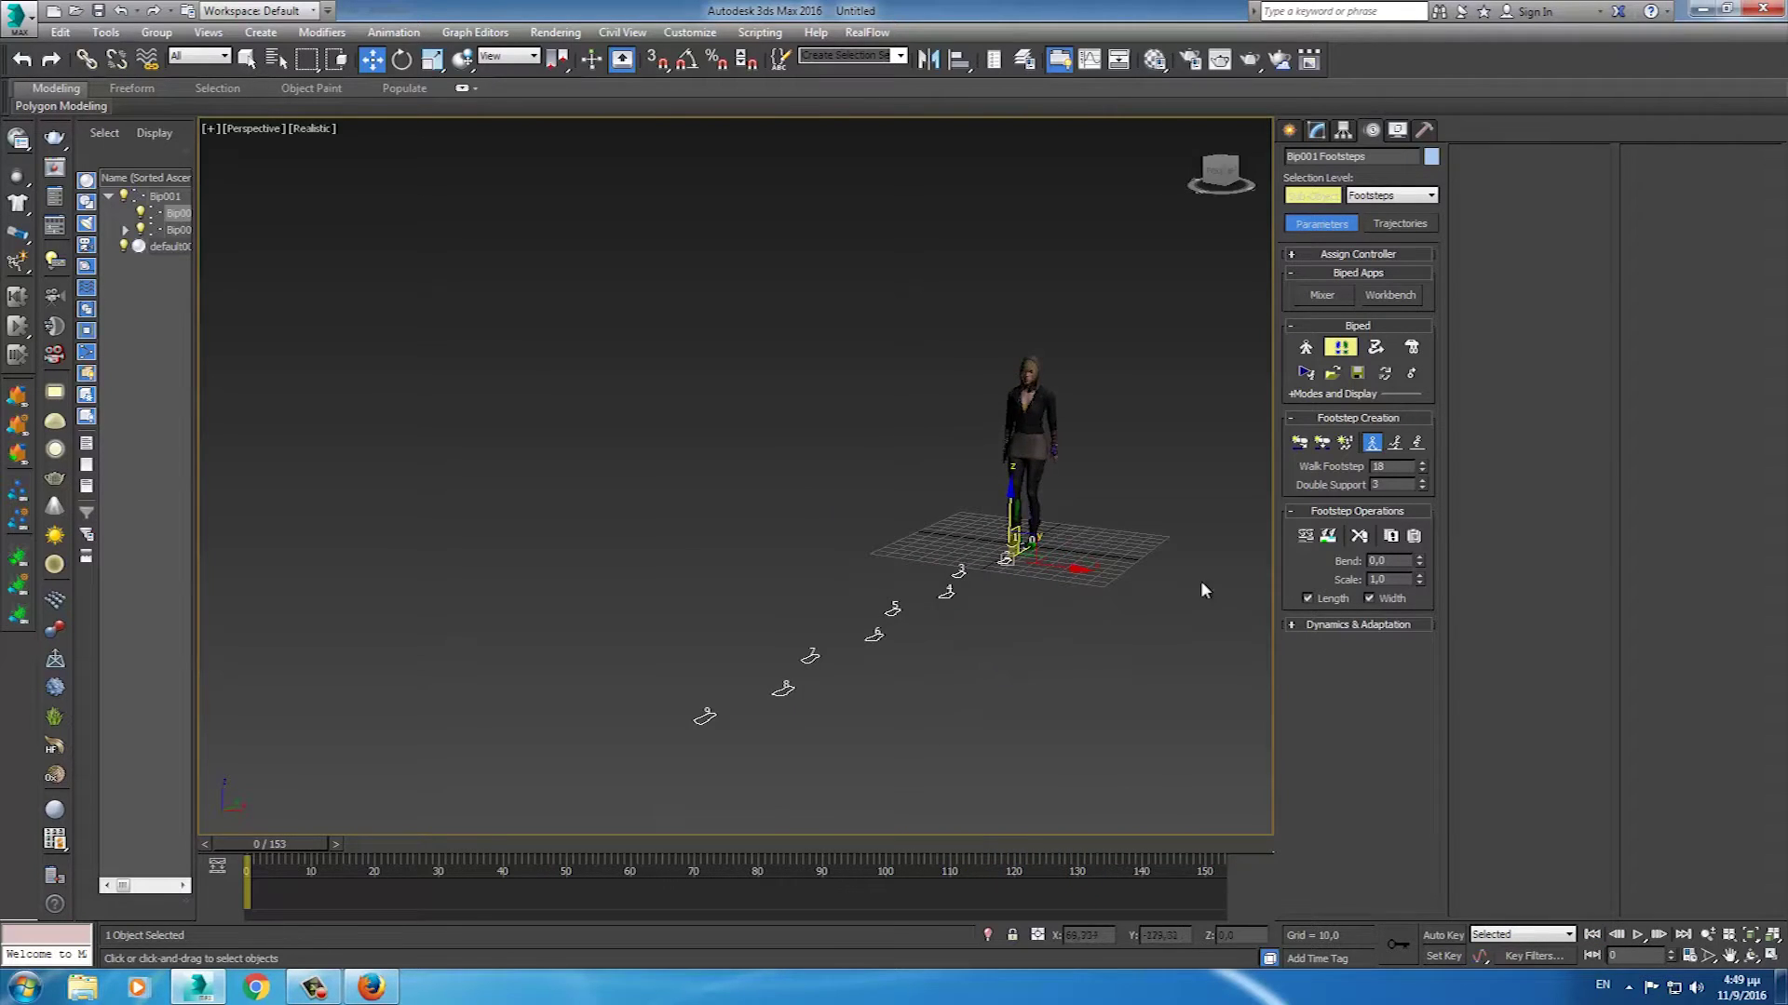
click(1394, 444)
click(1347, 446)
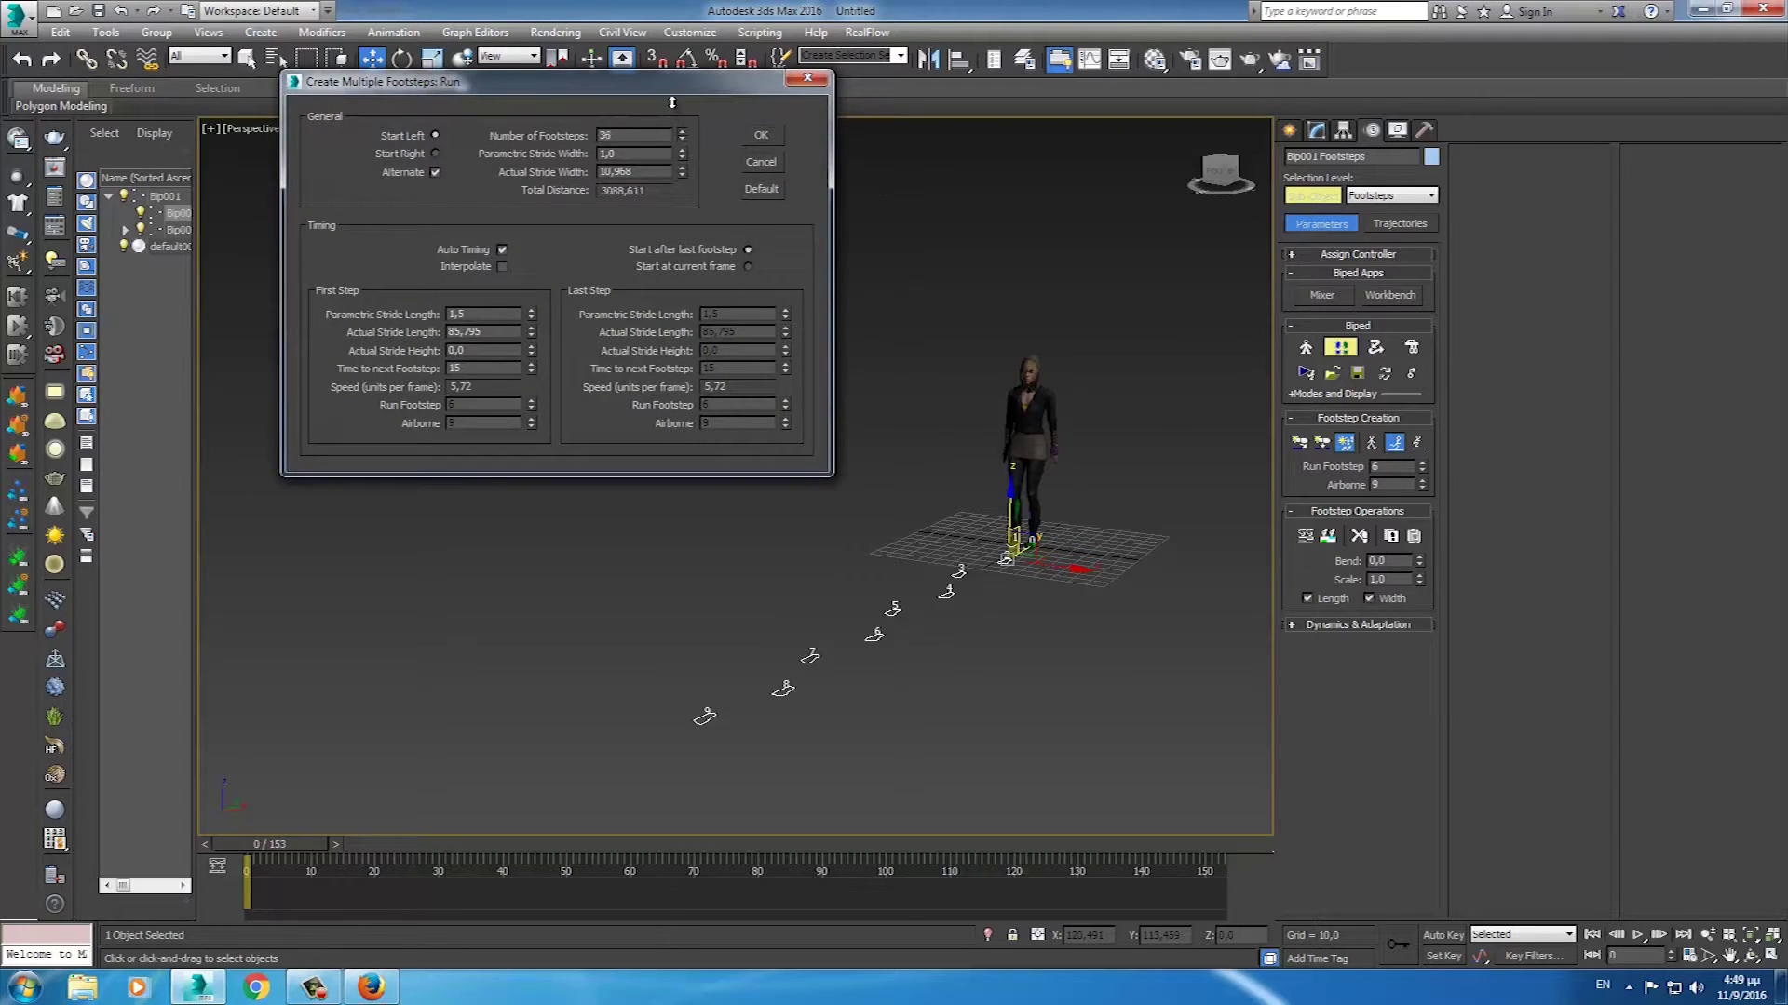
click(761, 137)
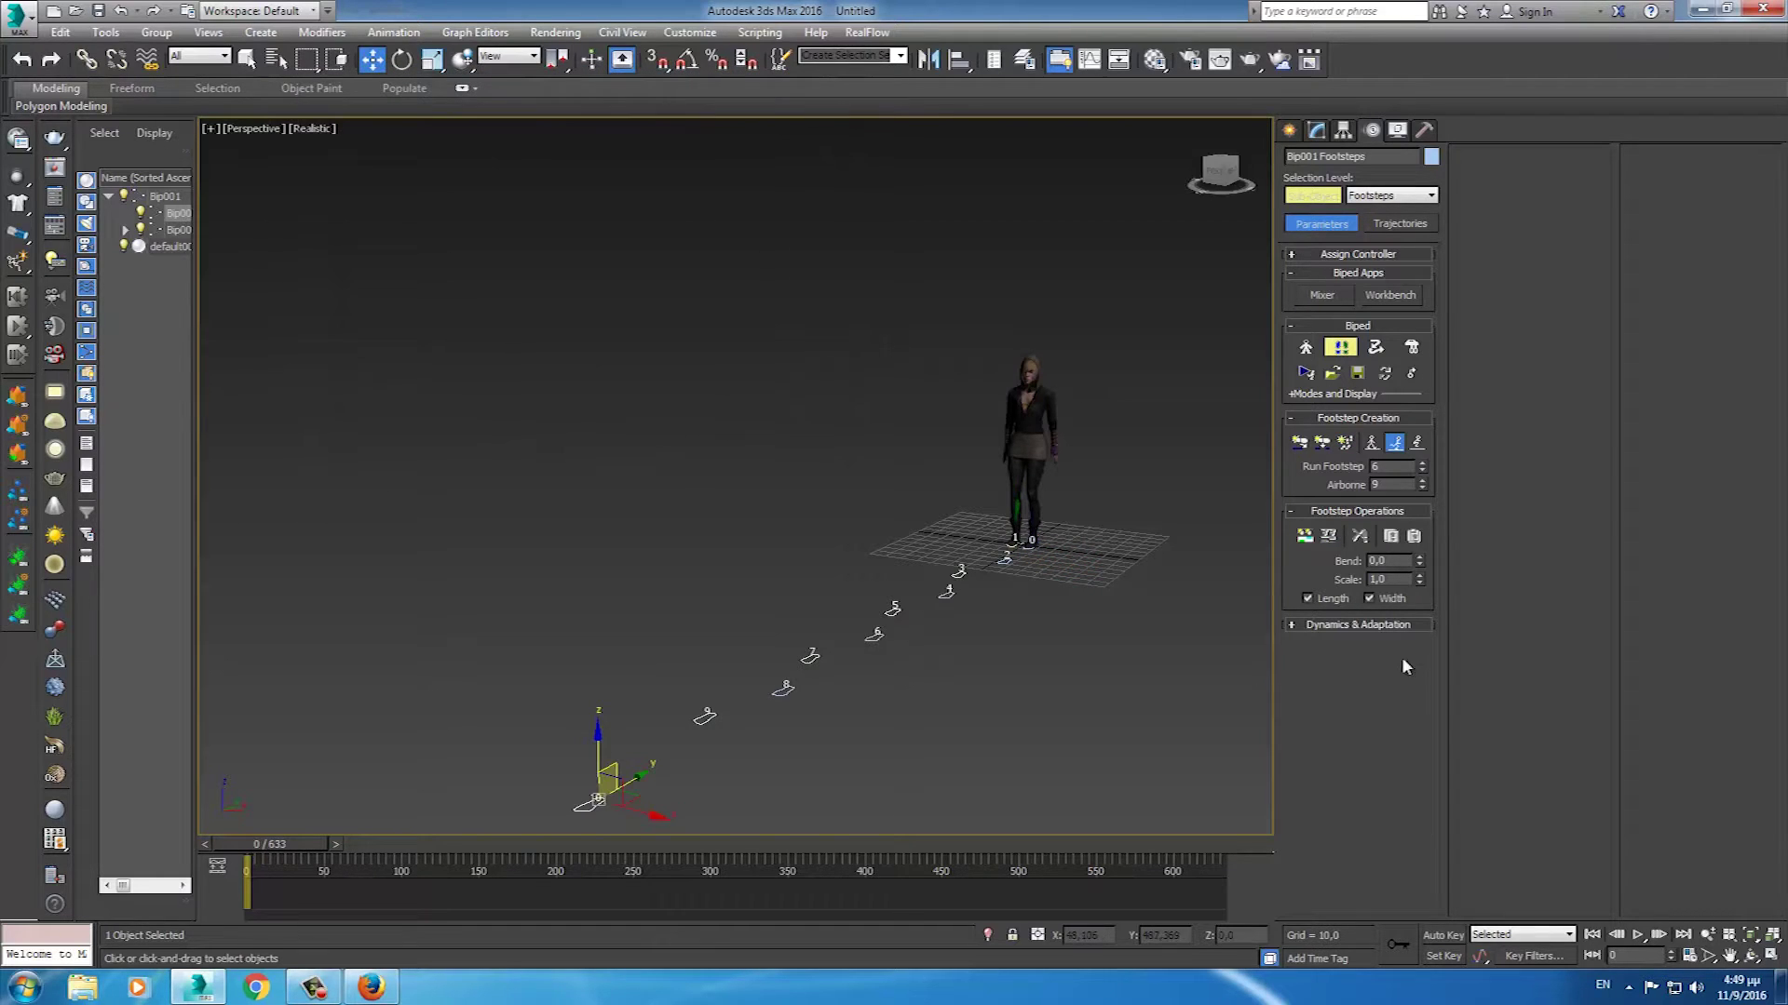
scroll(937, 689, down, 3)
scroll(936, 689, down, 5)
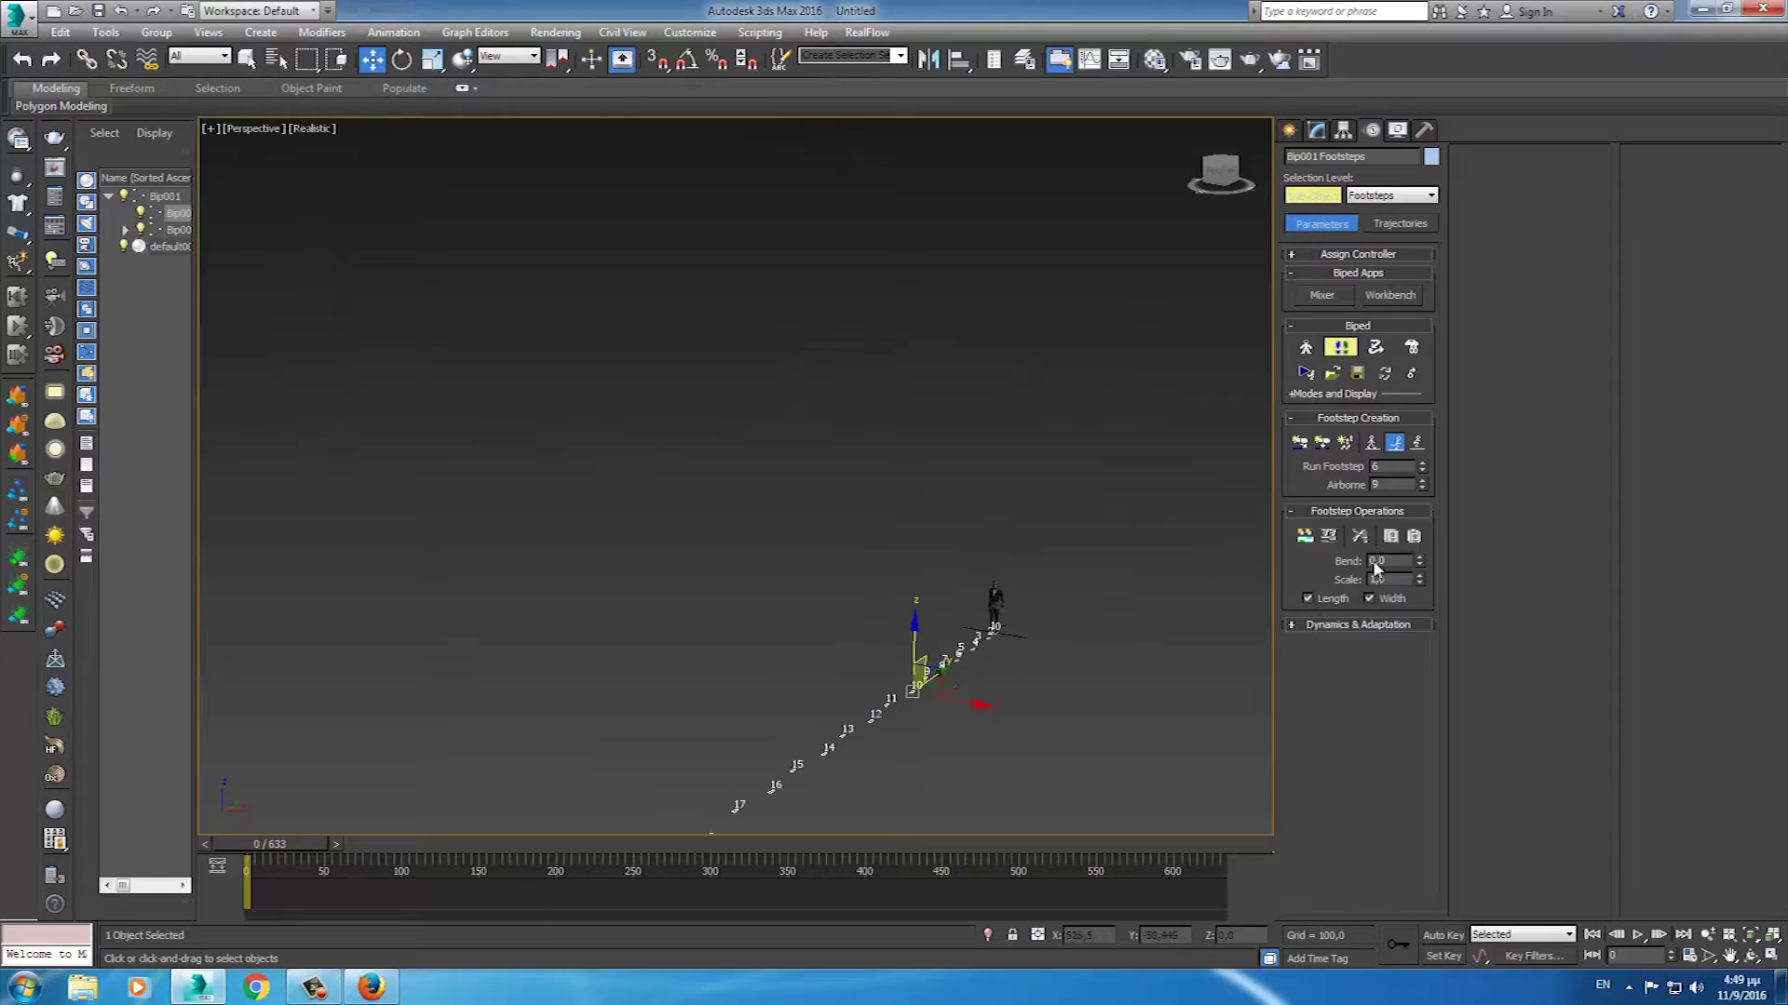
- Create keys for the running footsteps and play the 633-frame walk-and-run animation
click(1307, 538)
scroll(944, 652, up, 2)
scroll(944, 652, up, 2)
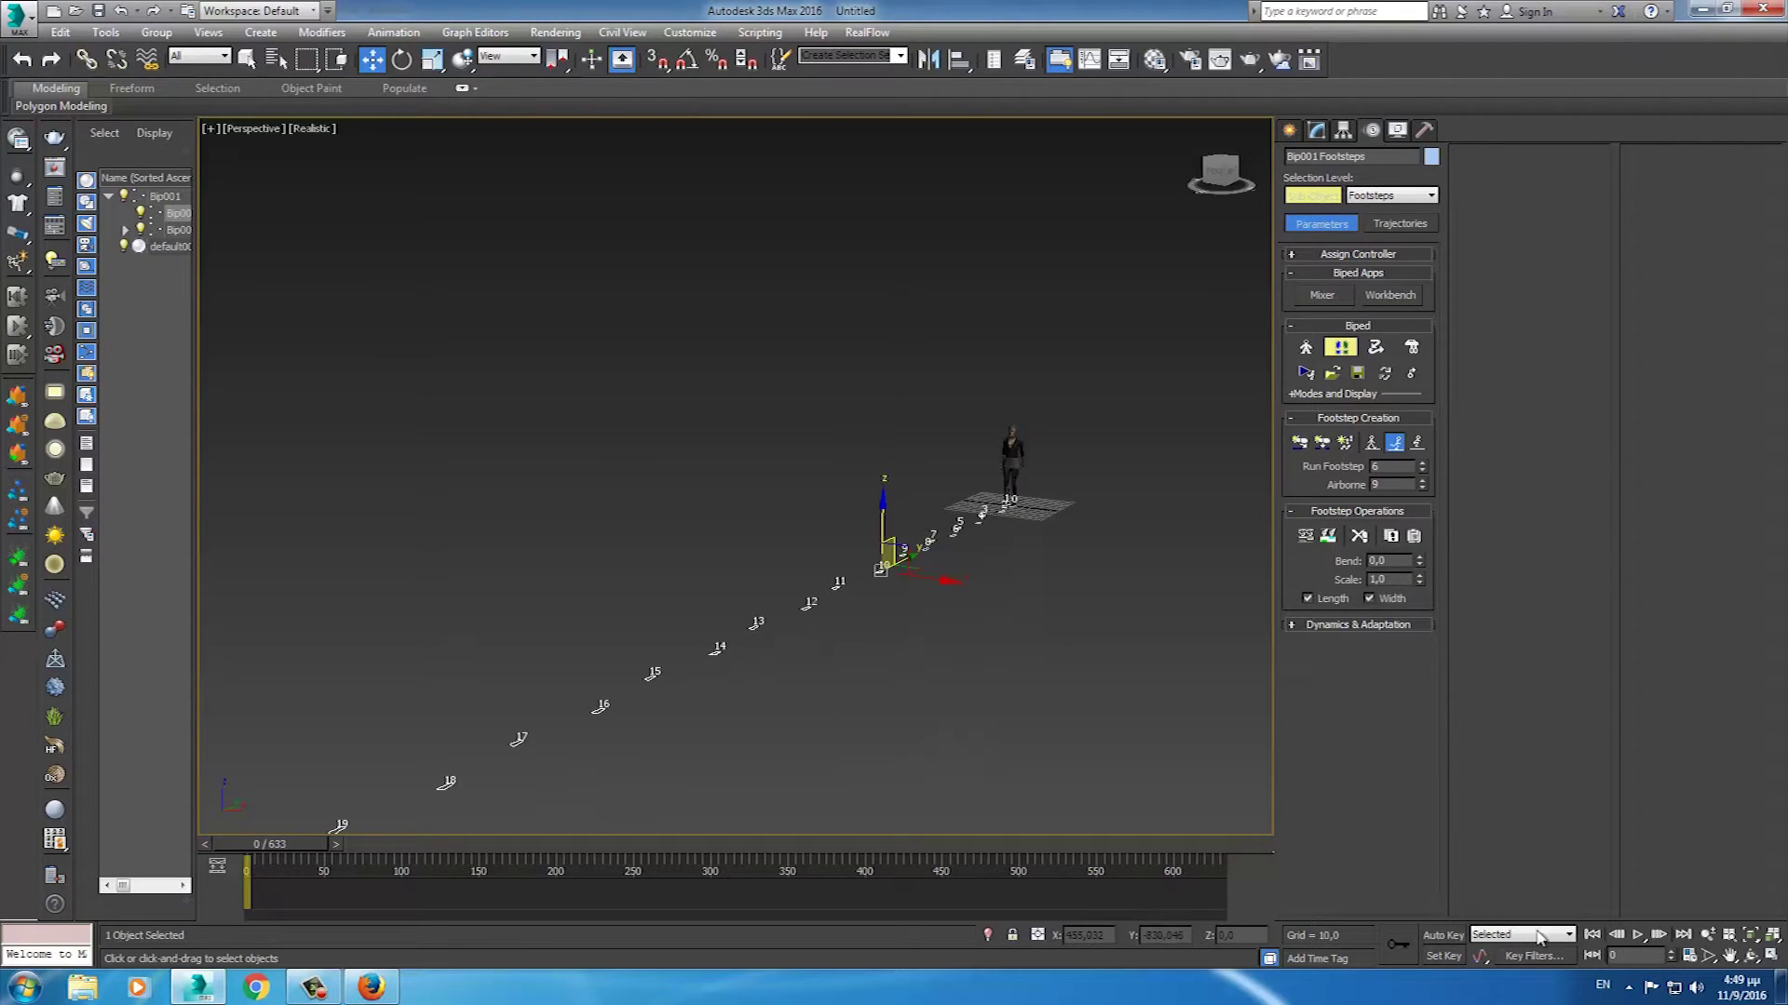
click(1638, 934)
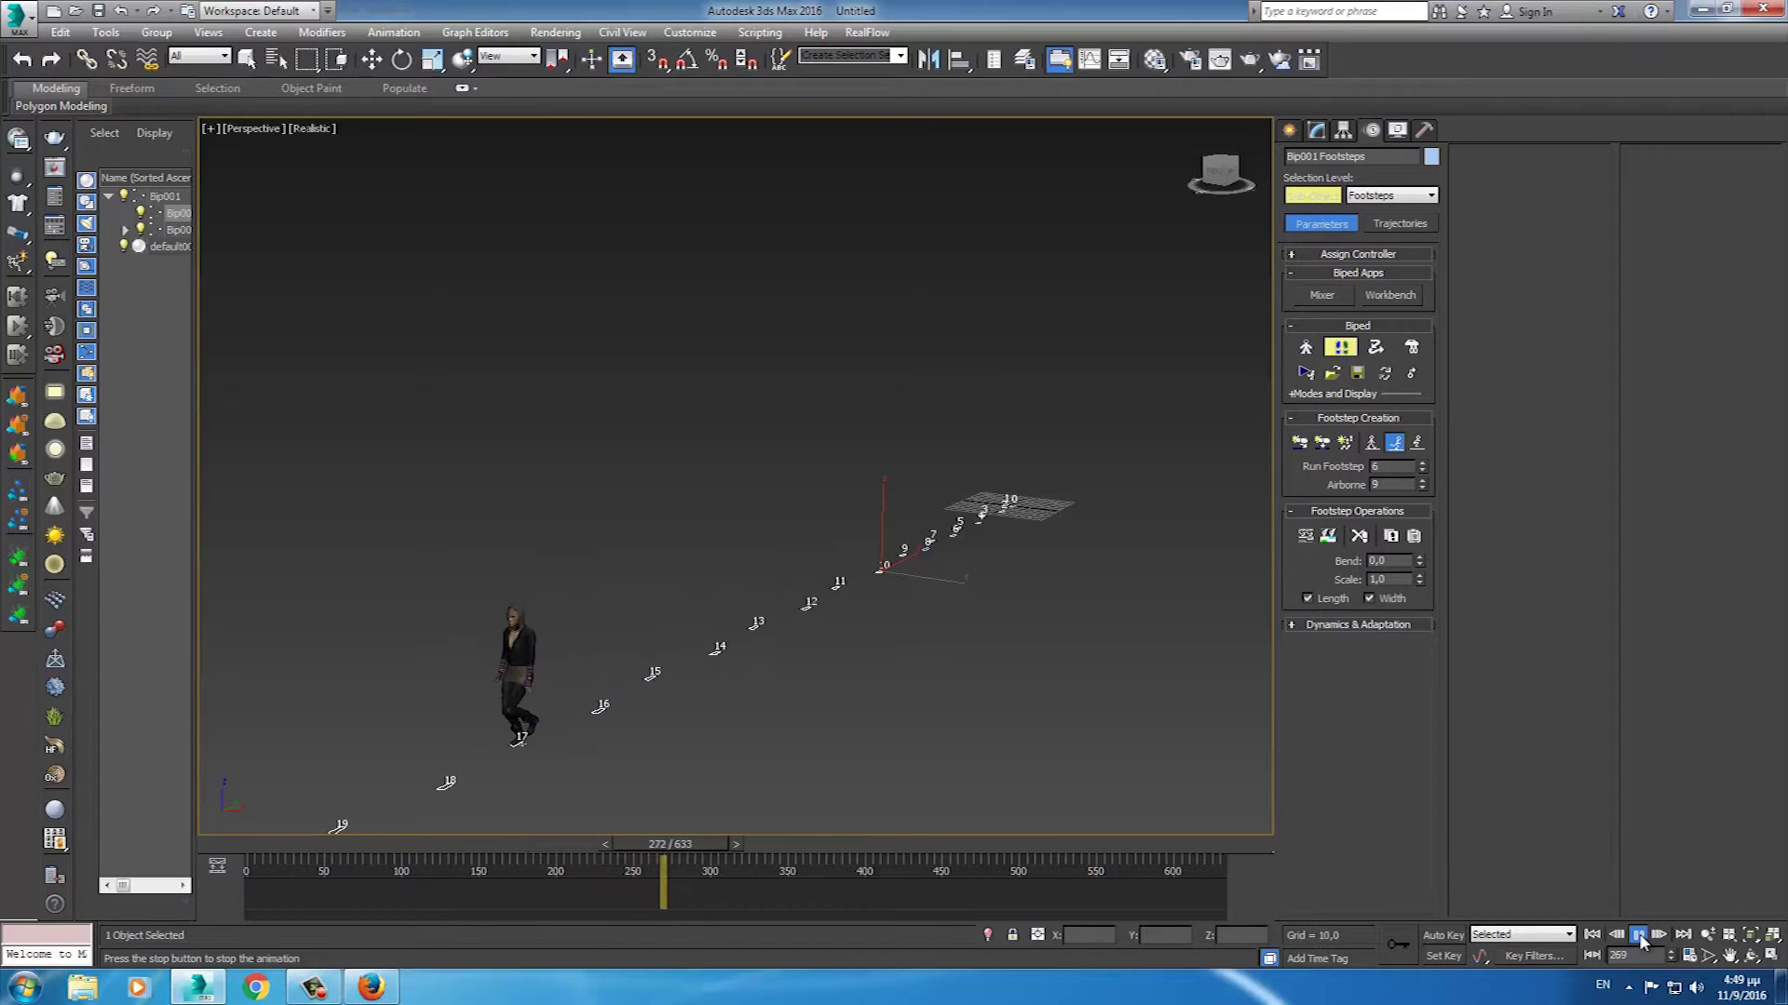
middle_drag(633, 773, 828, 715)
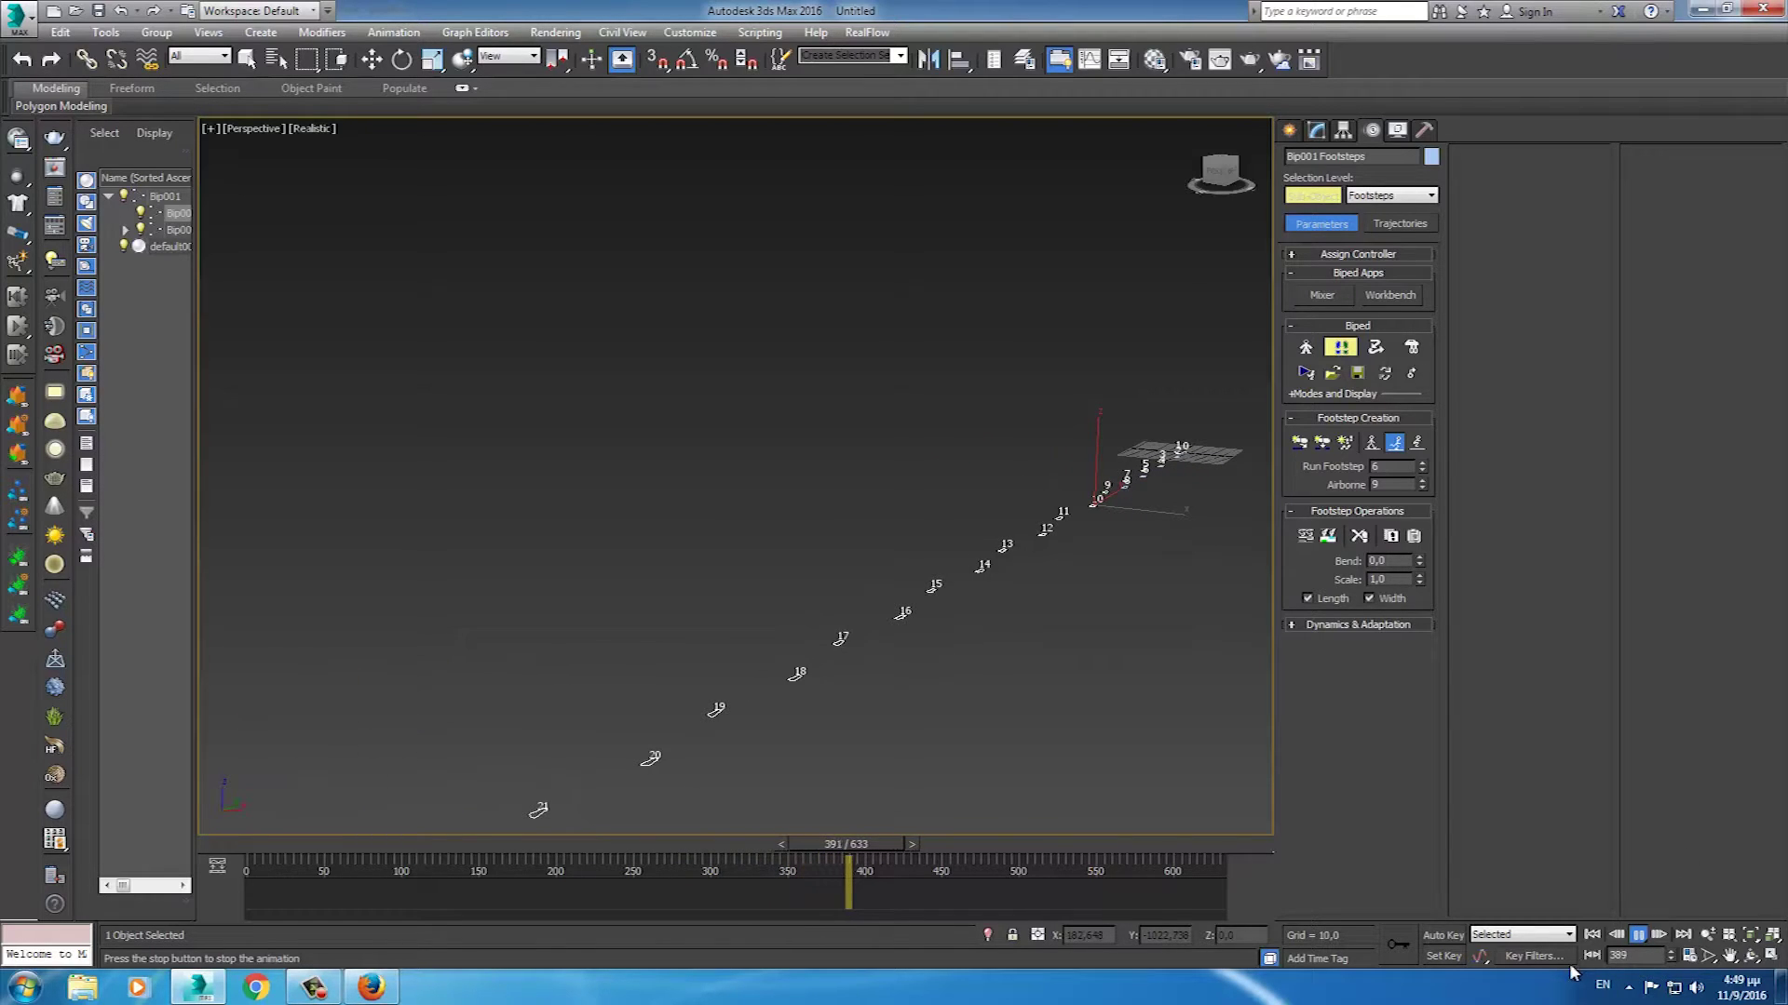
click(1593, 935)
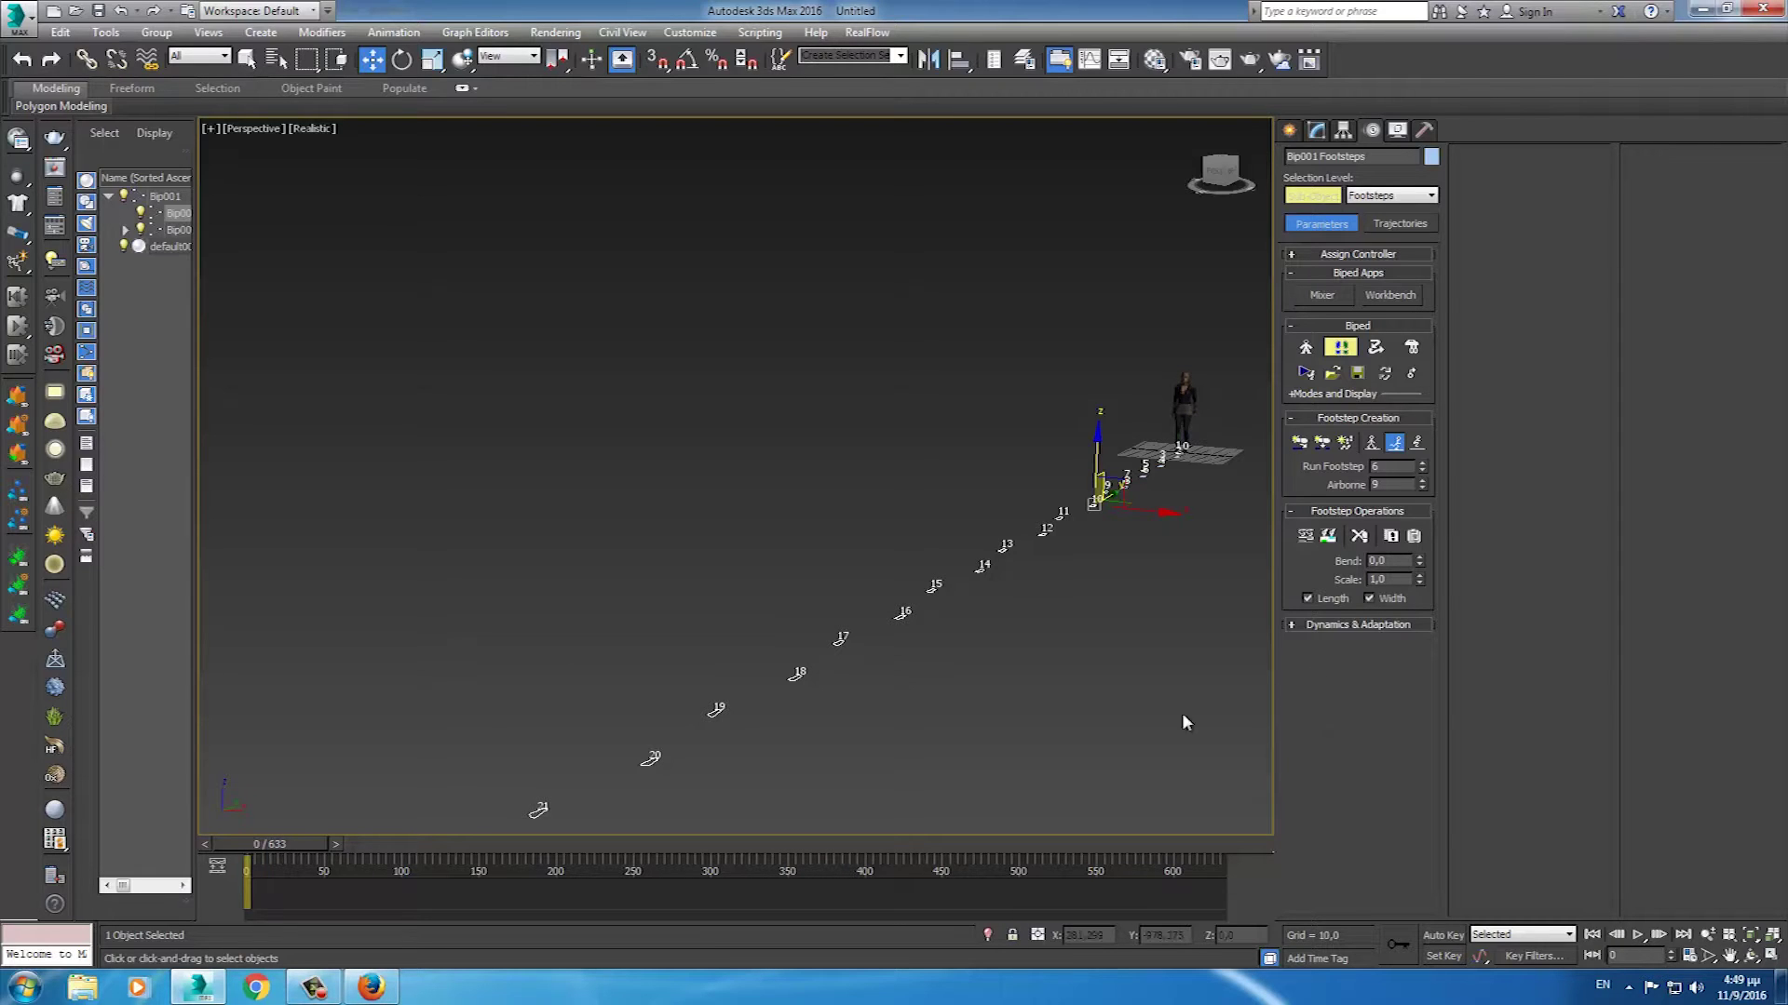
middle_drag(1057, 685, 1026, 677)
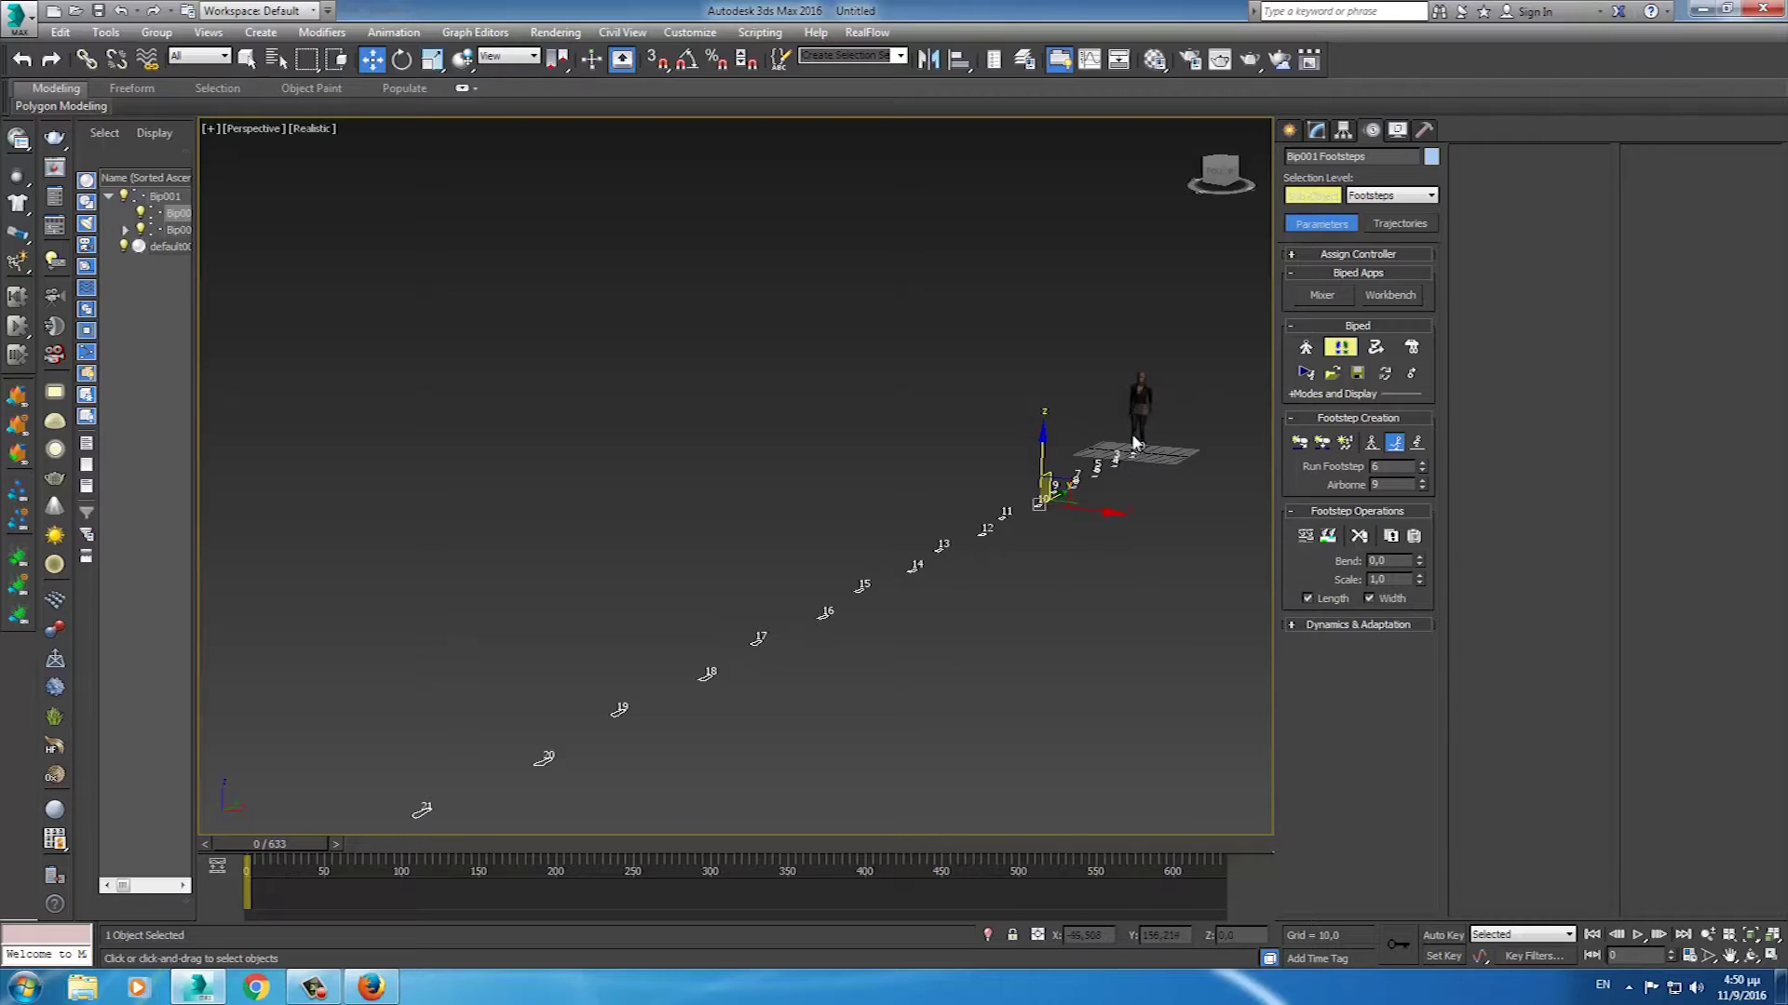
middle_drag(1114, 558, 1037, 602)
scroll(1036, 601, up, 2)
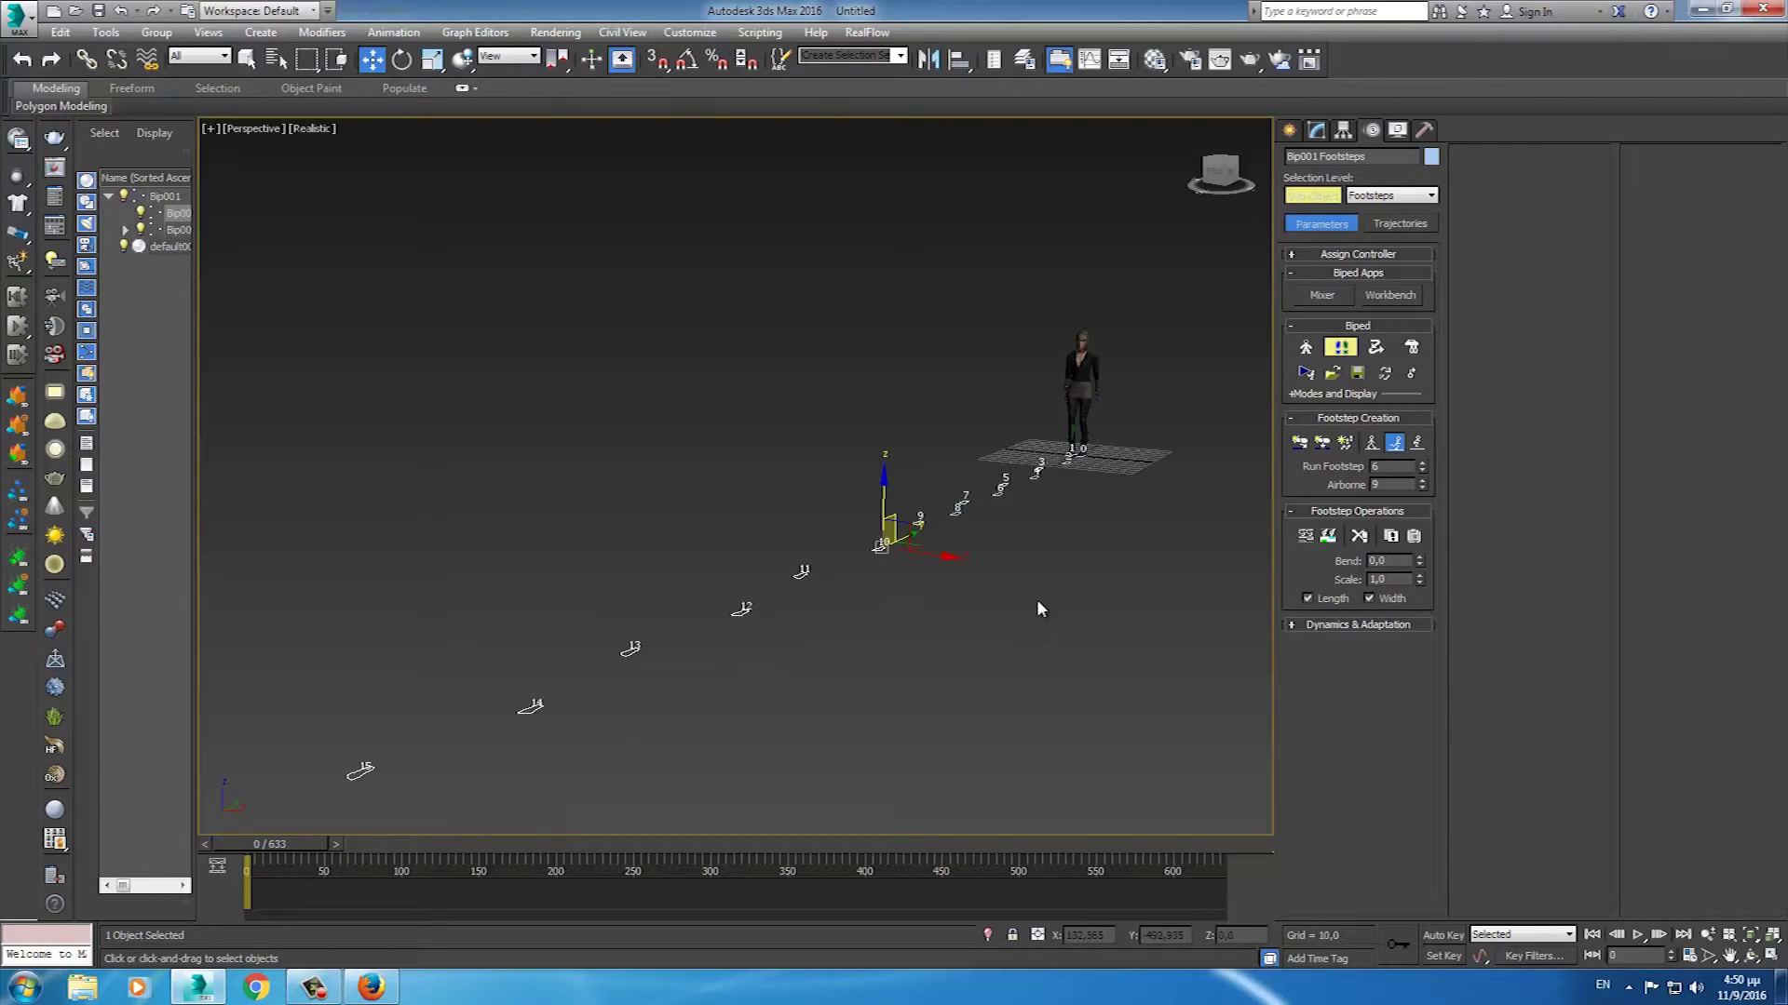
scroll(1039, 606, down, 2)
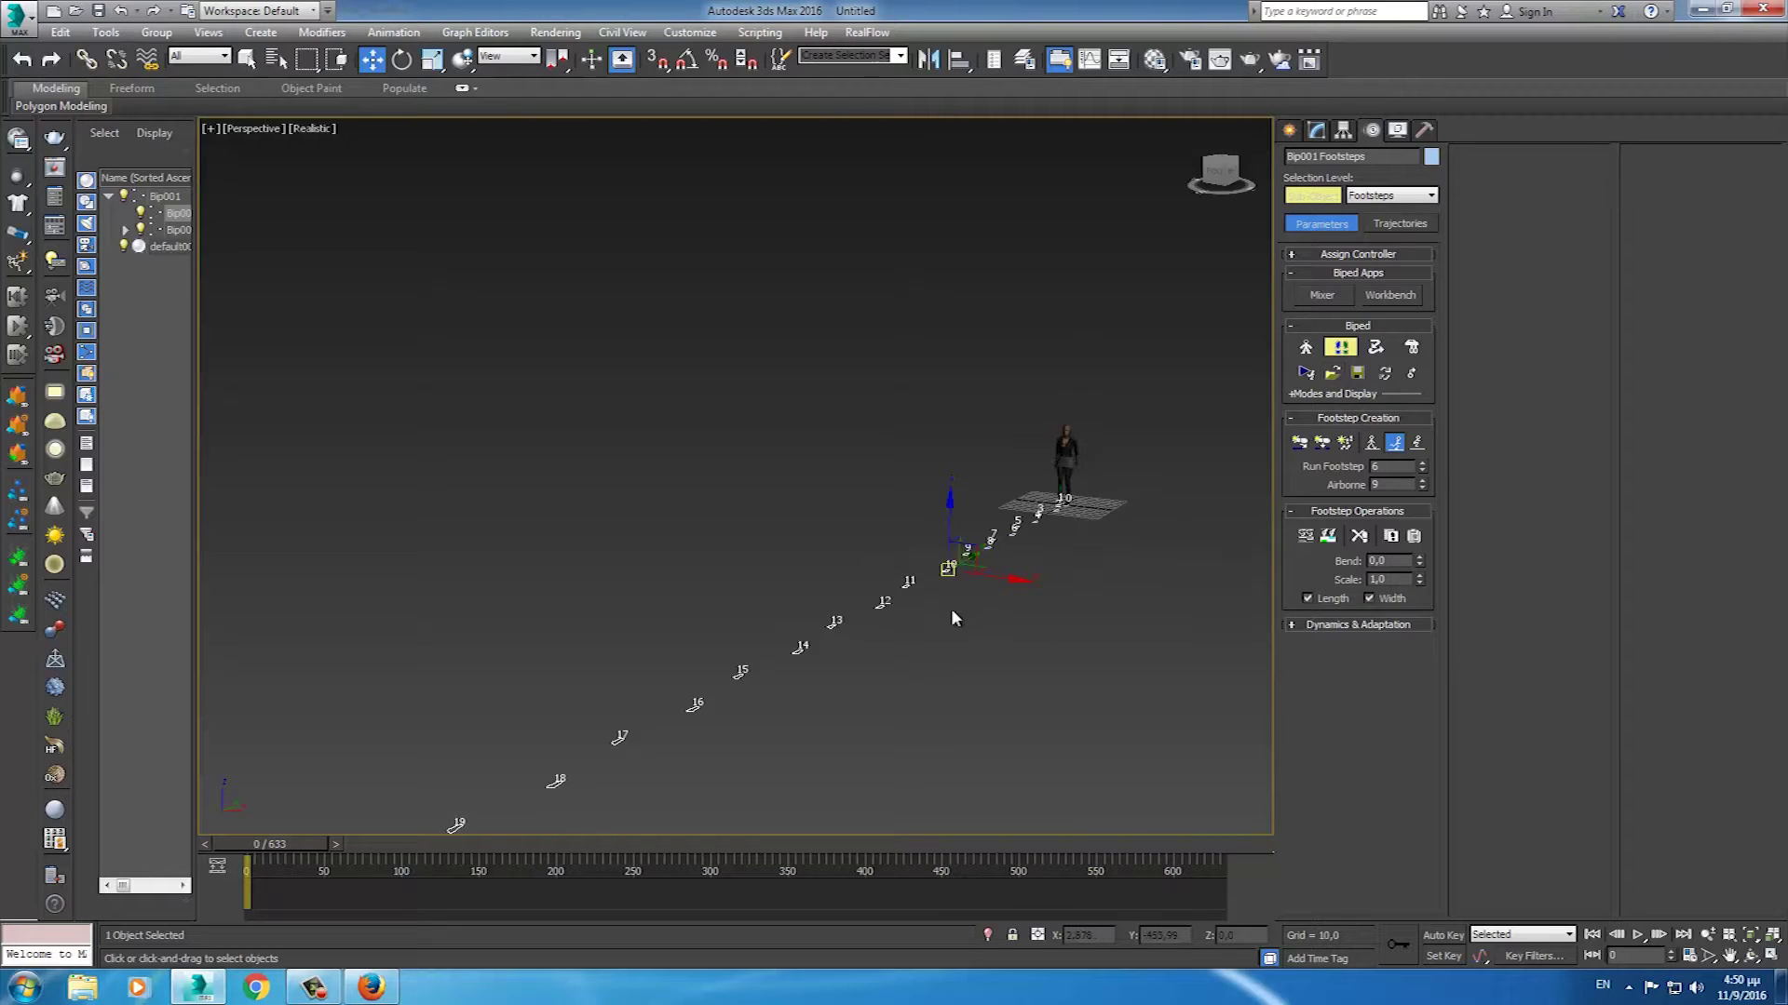
scroll(936, 600, up, 2)
scroll(882, 663, up, 2)
scroll(946, 531, up, 3)
mouse_move(947, 531)
alt+middle_down()
mouse_move(878, 630)
mouse_move(1045, 531)
mouse_move(952, 598)
alt+middle_up()
scroll(951, 594, up, 1)
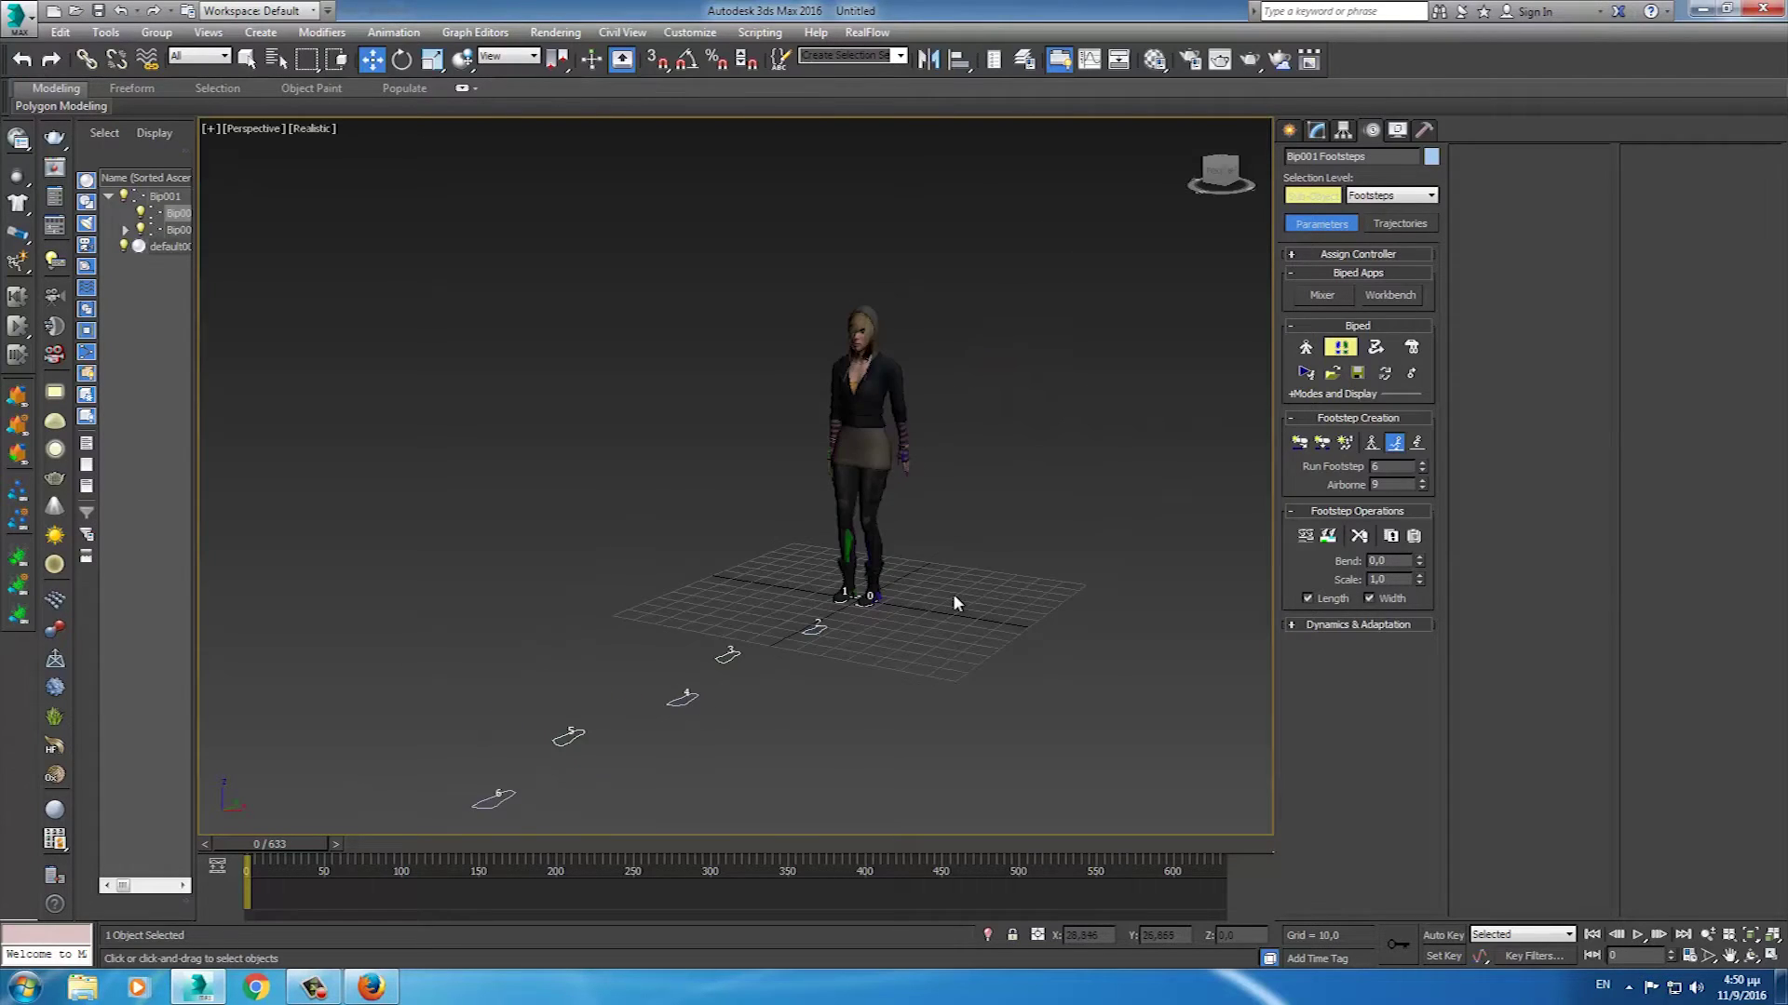
scroll(953, 594, up, 2)
scroll(931, 484, up, 1)
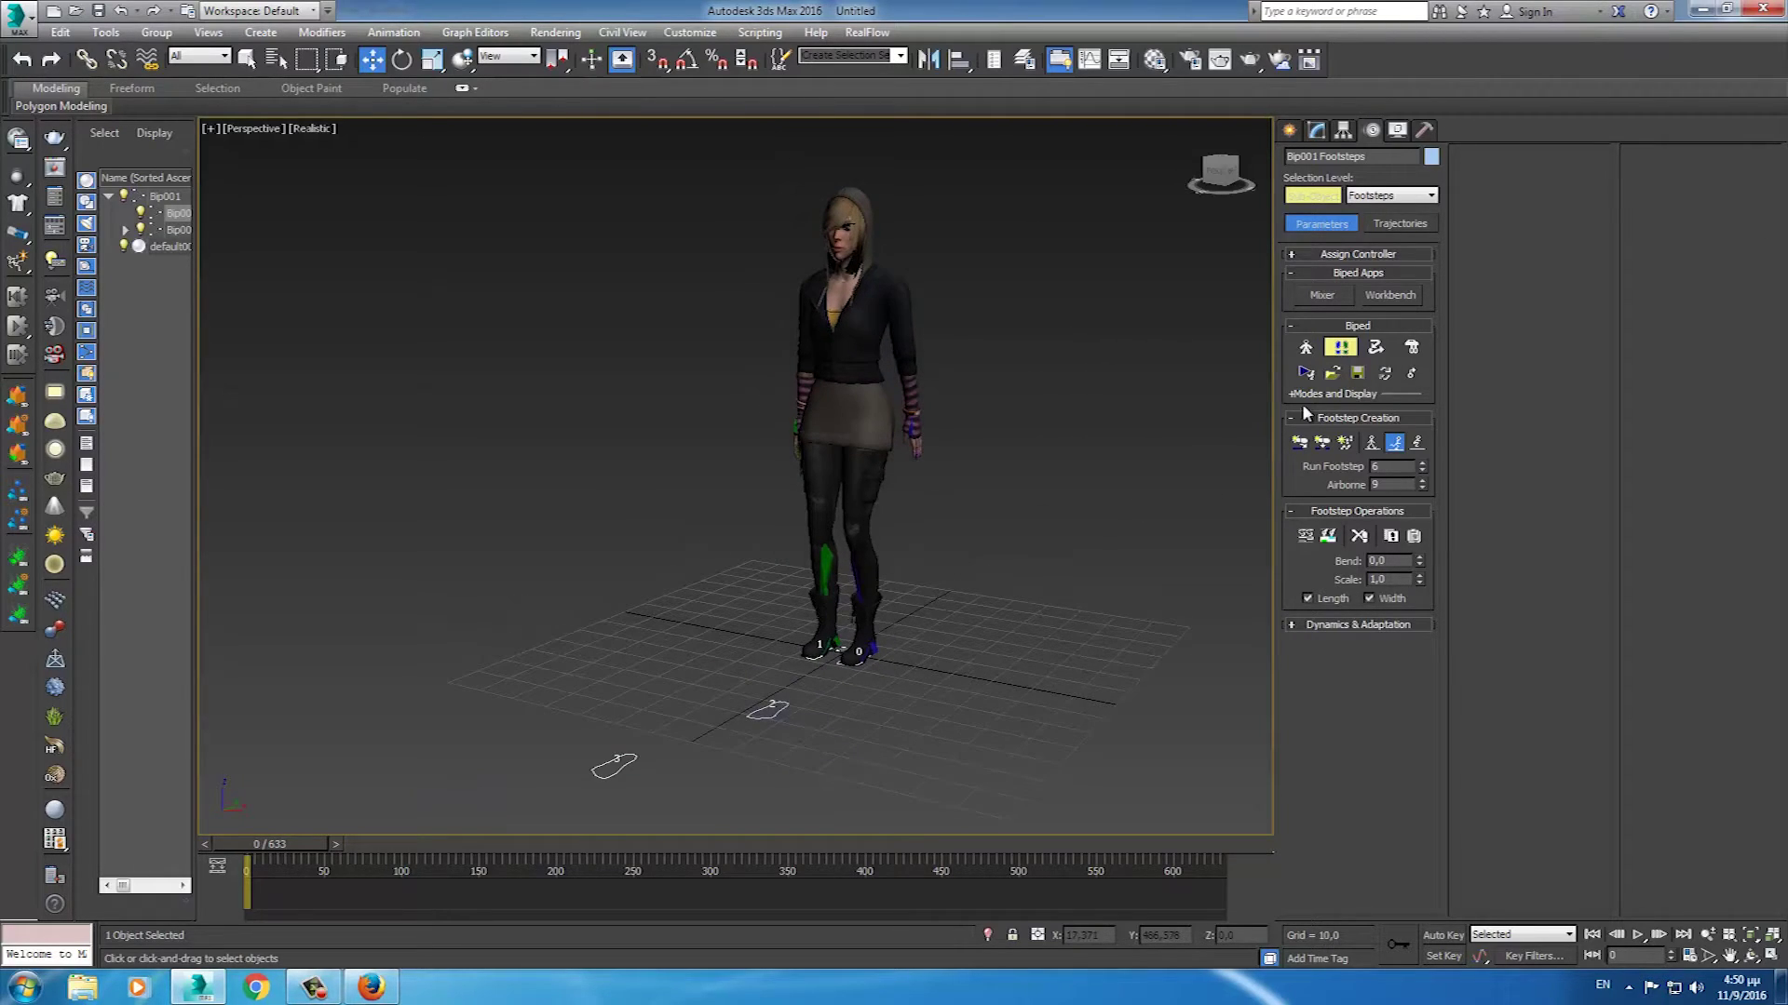
- Load the NTSC_flouncy_skipping motion onto the biped and play it
click(1334, 374)
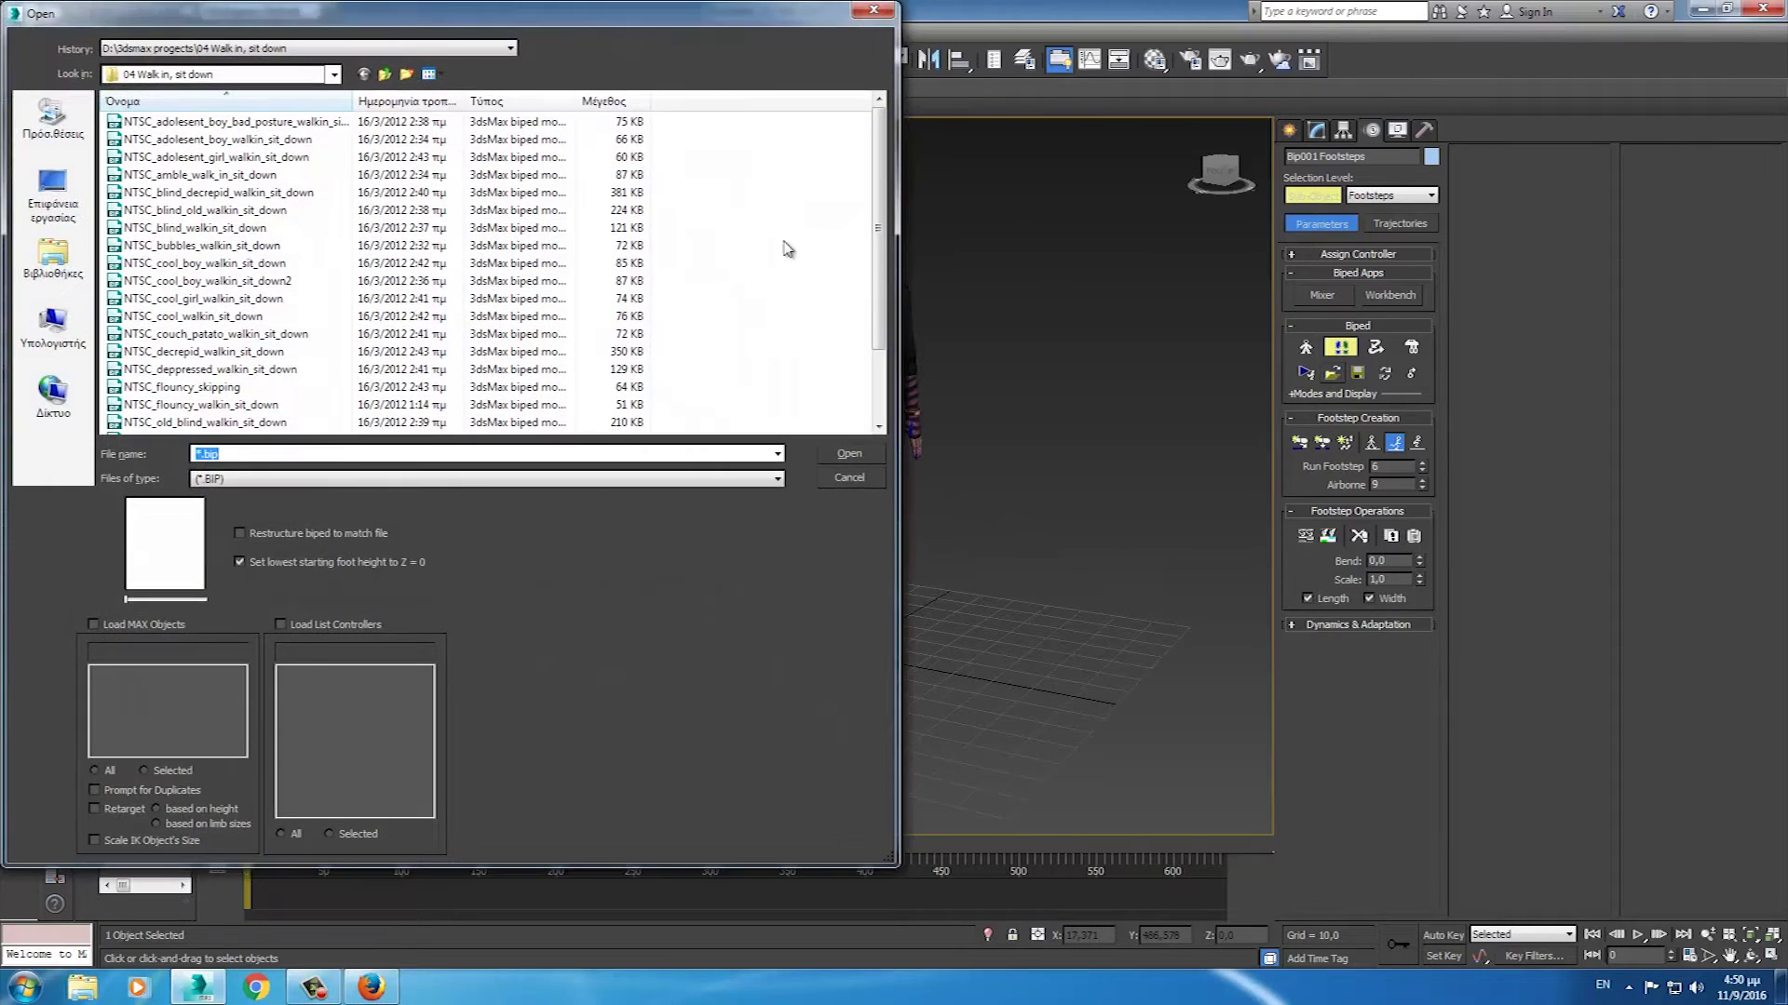
drag(883, 265, 866, 322)
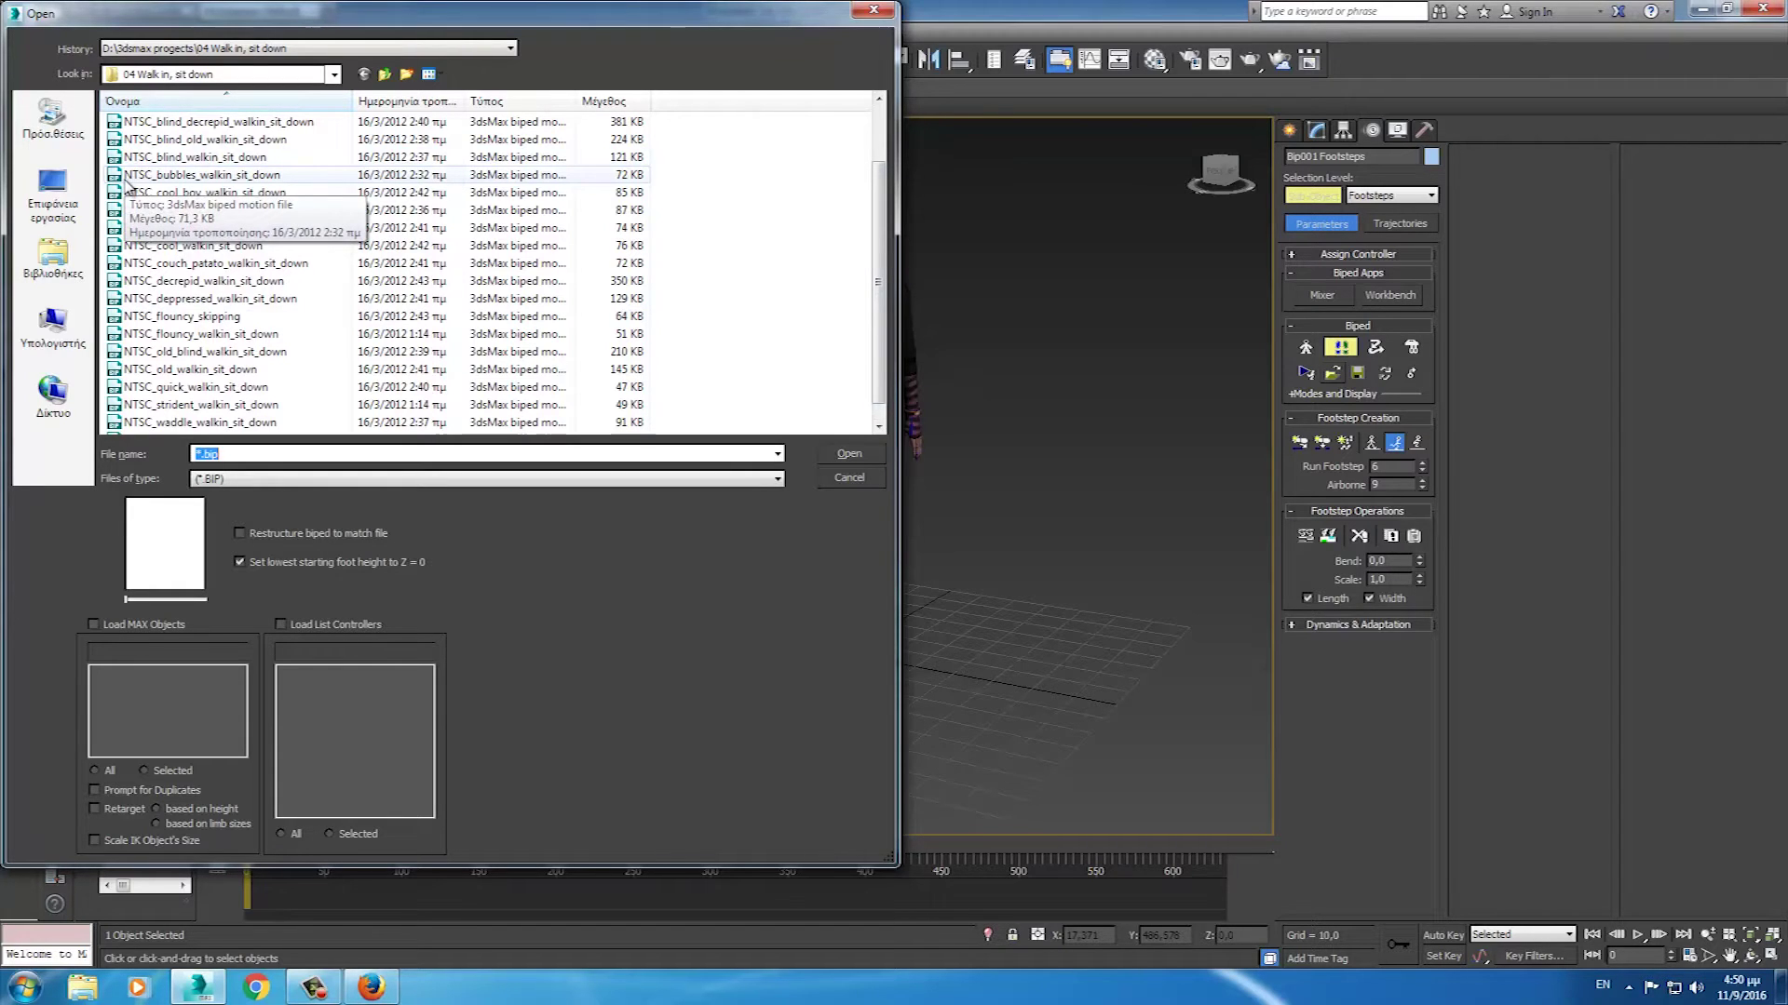
click(218, 318)
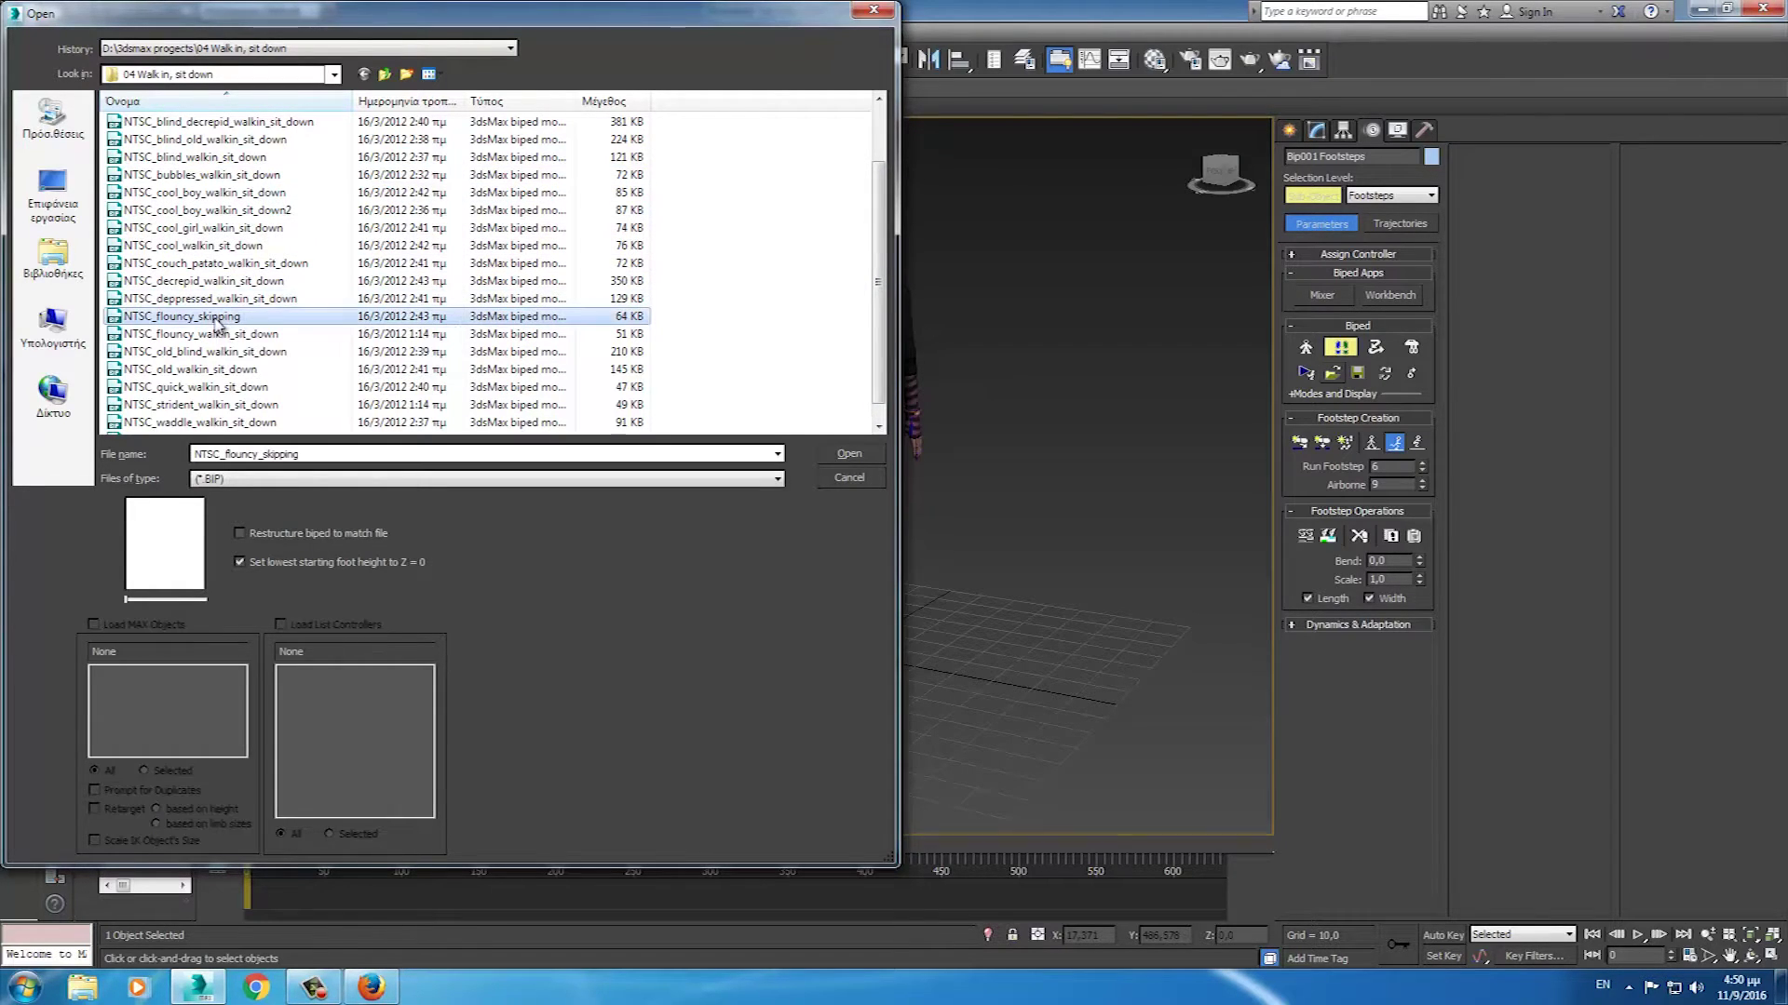
click(849, 454)
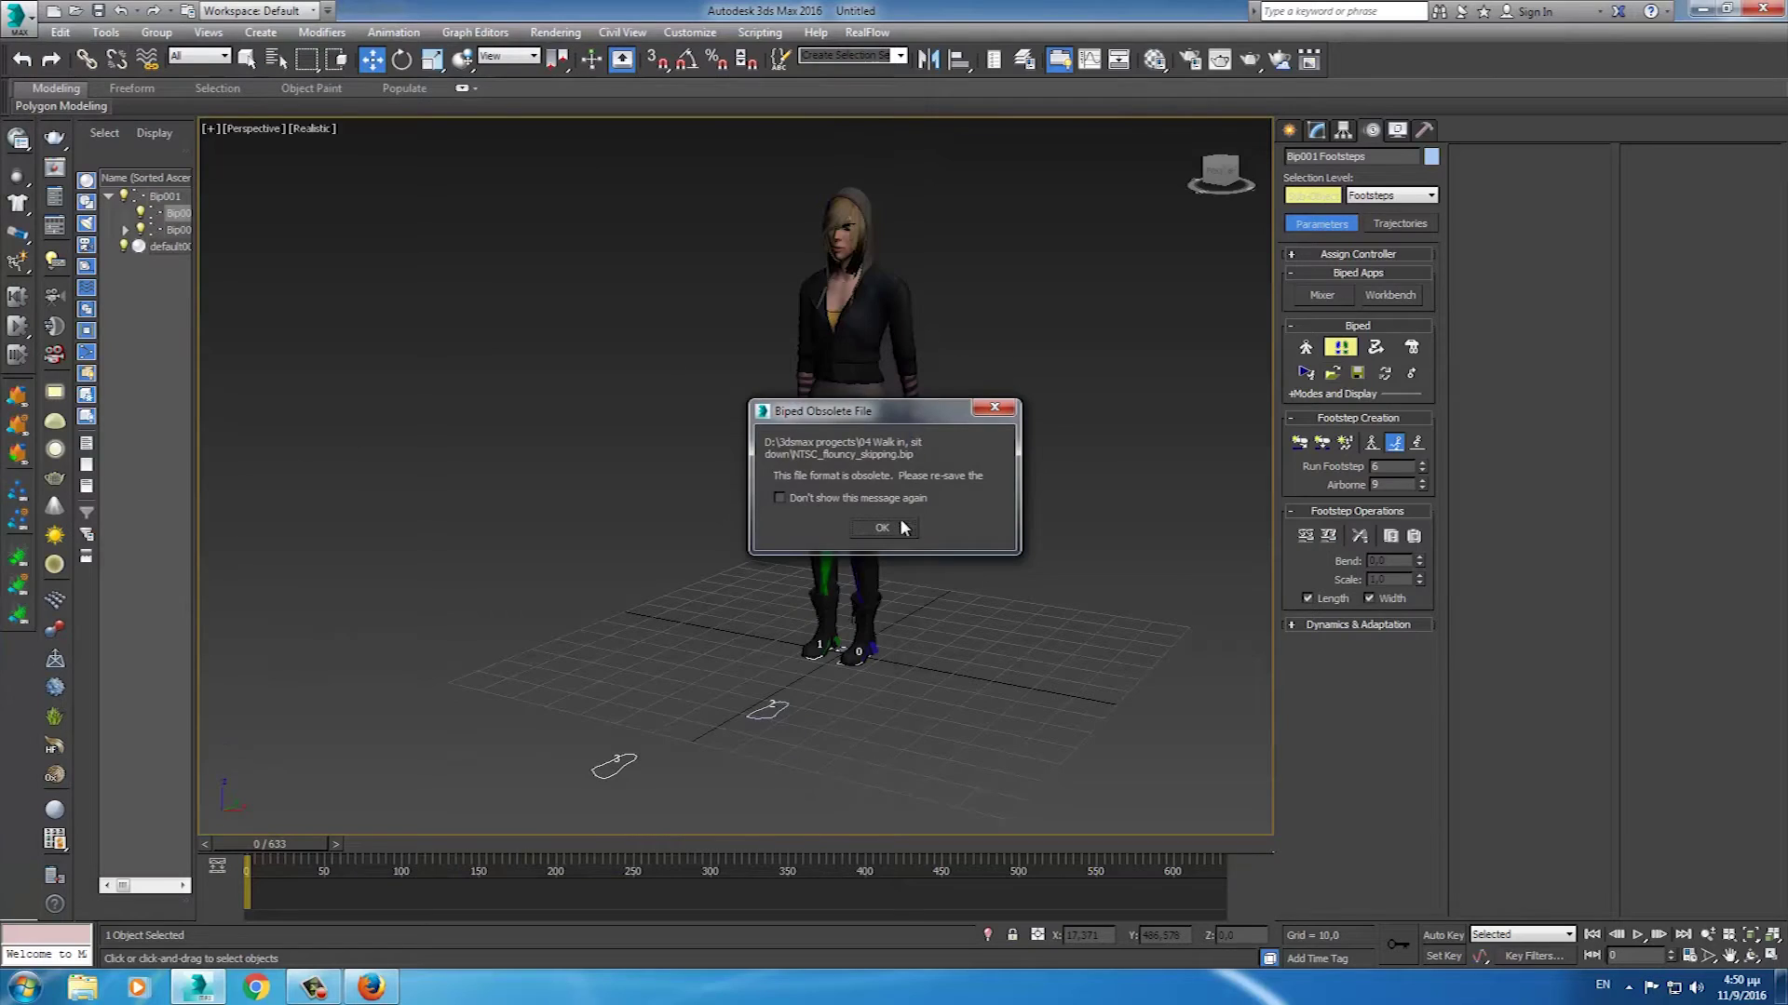
click(899, 528)
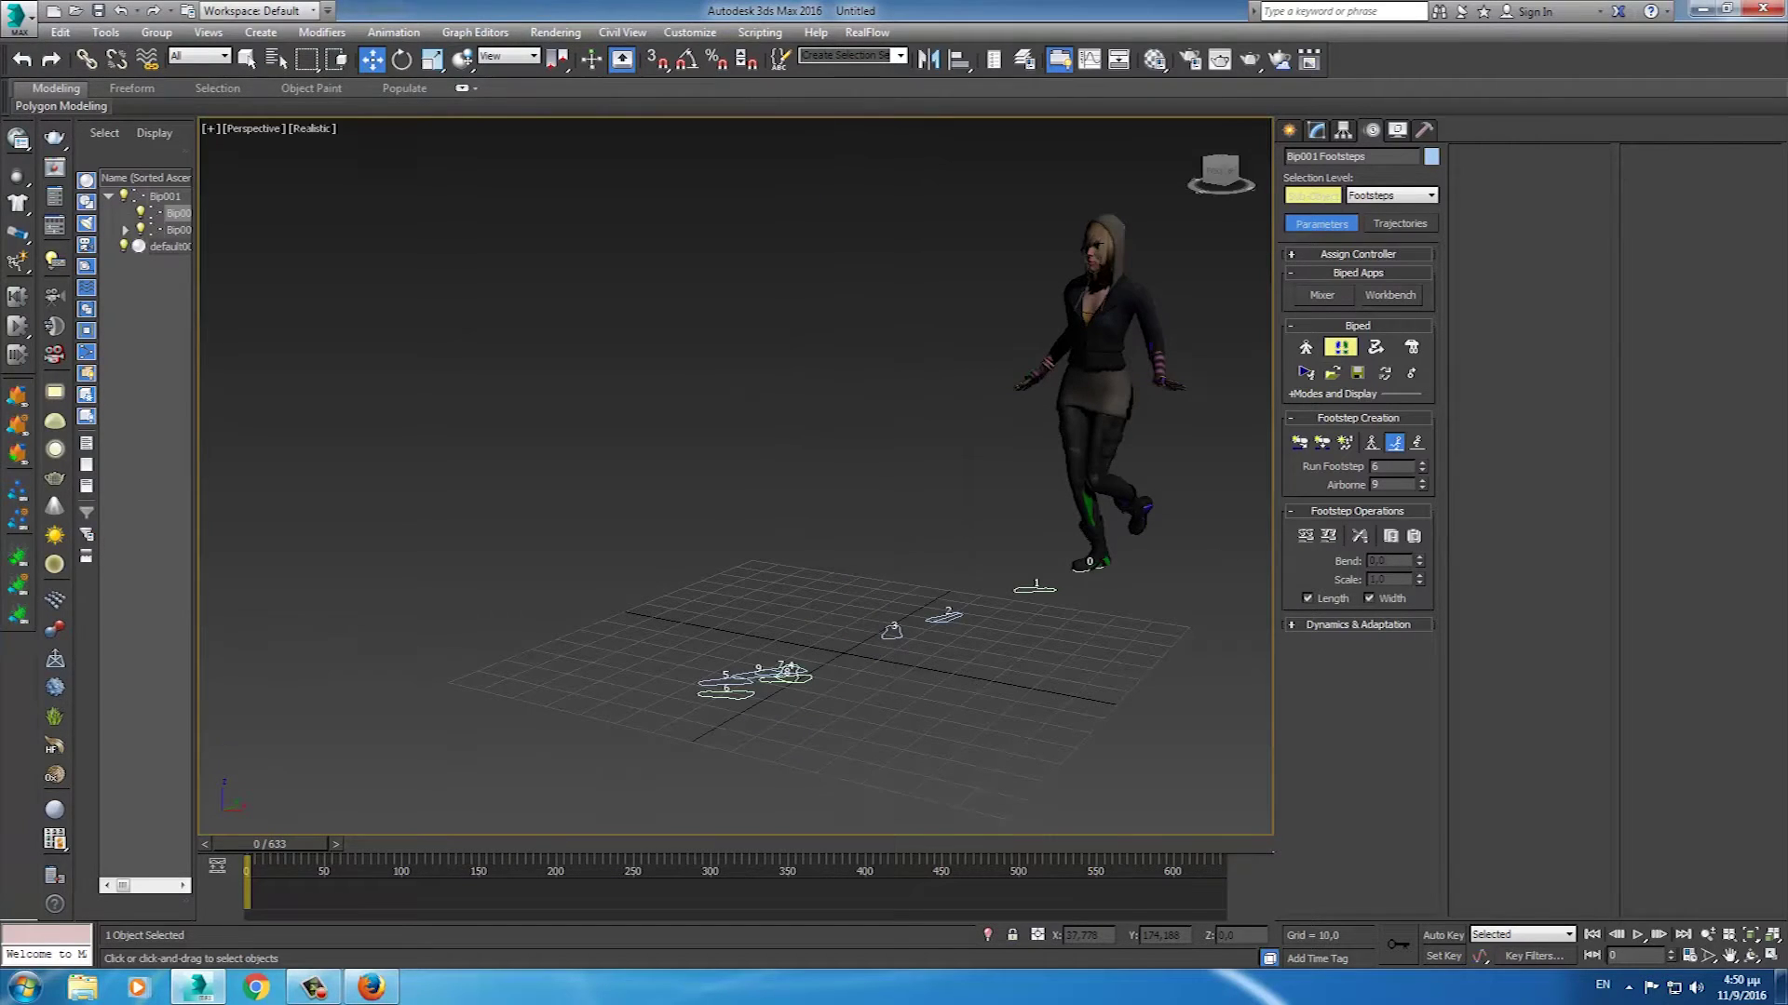
click(1639, 936)
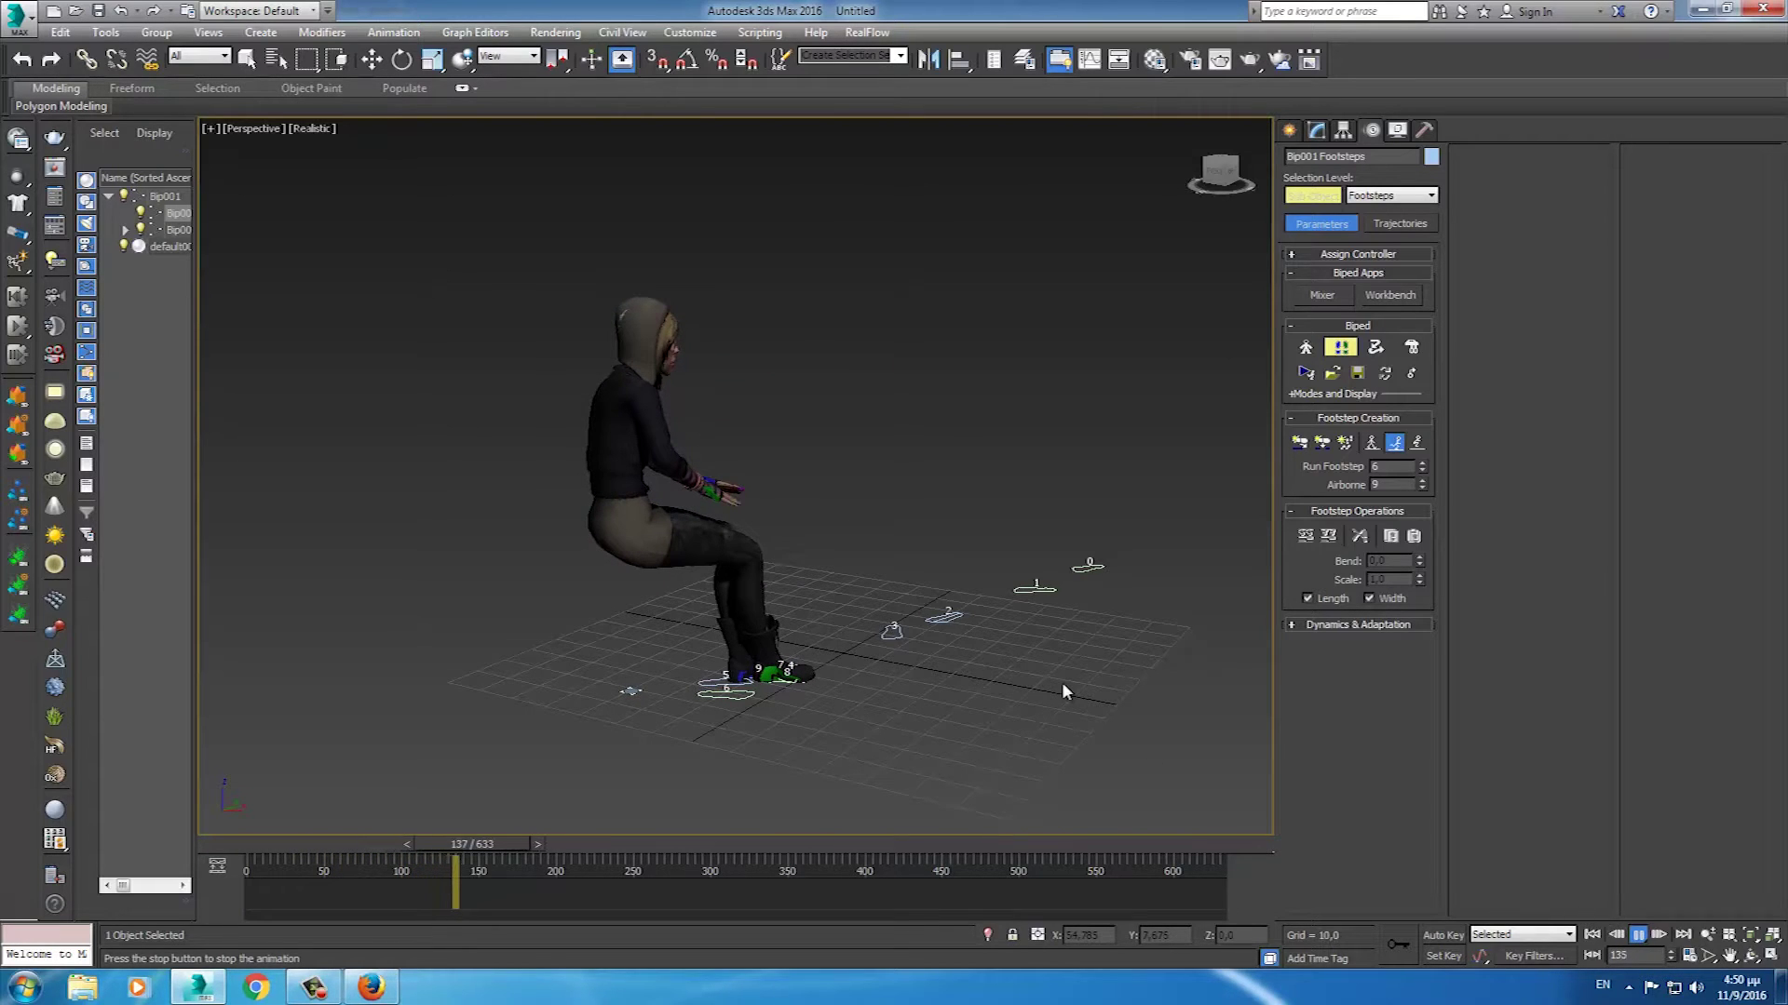
- Replay the skipping motion while orbiting and zooming to show its footsteps
alt+middle_drag(949, 691, 761, 671)
scroll(782, 678, down, 3)
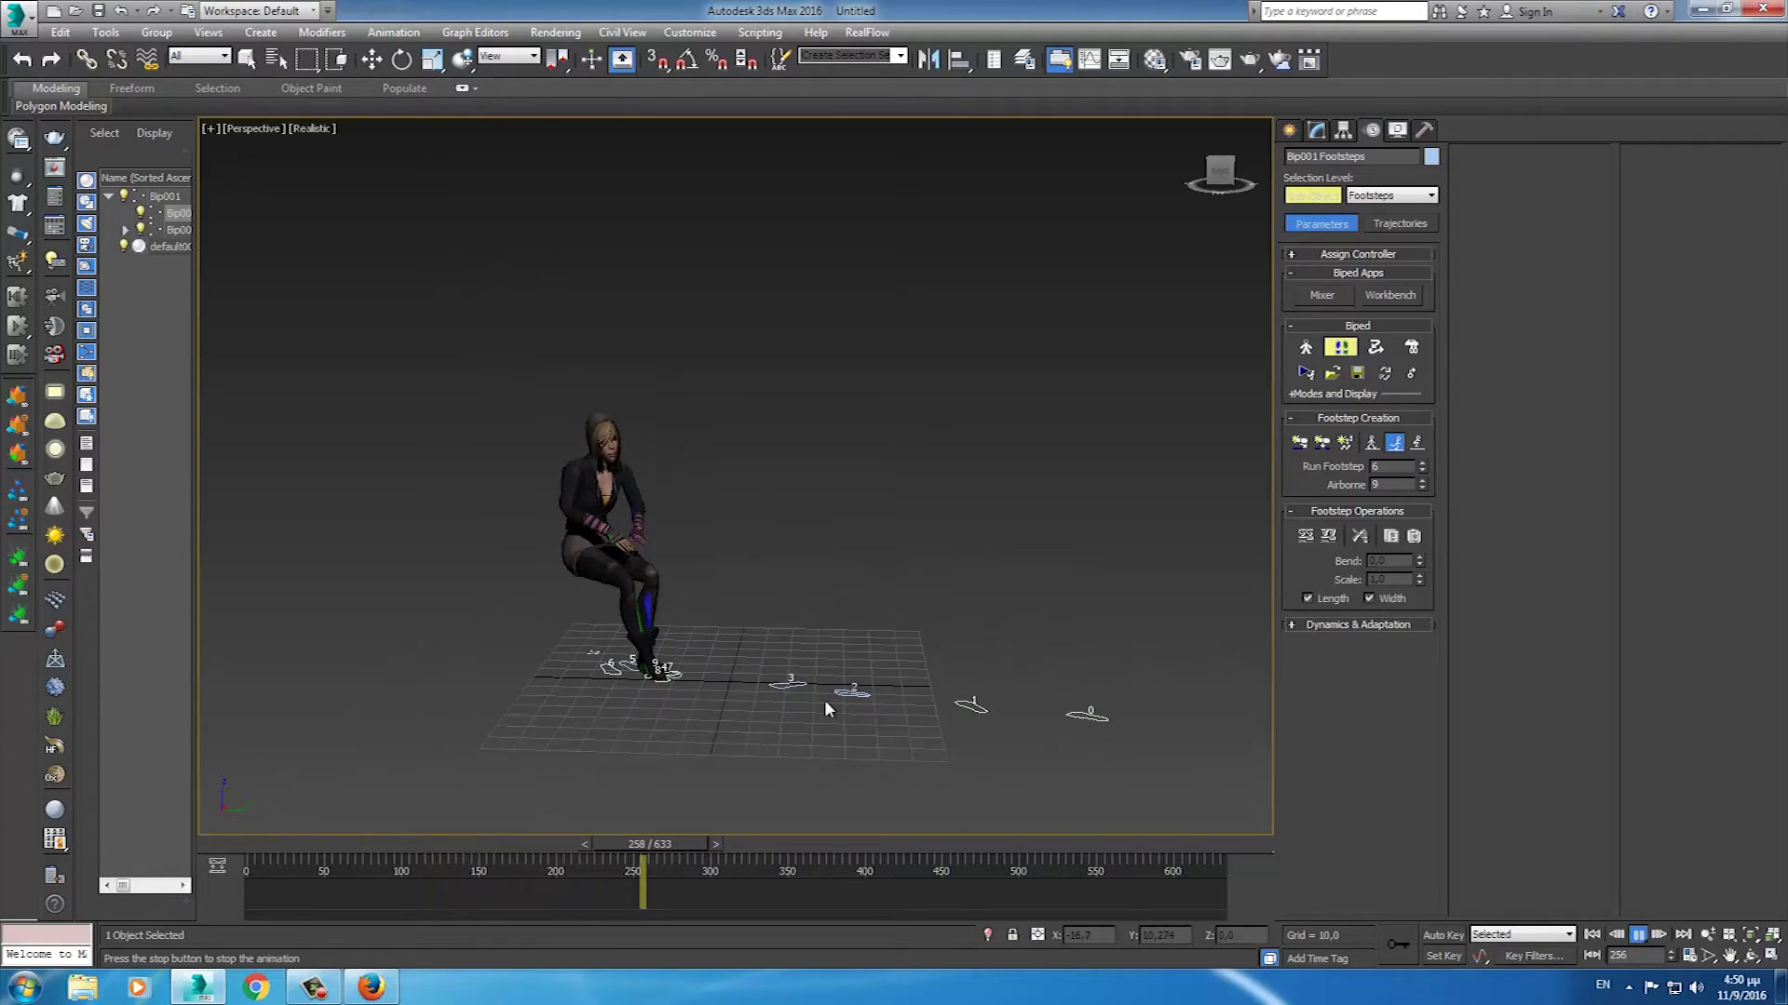
click(1592, 935)
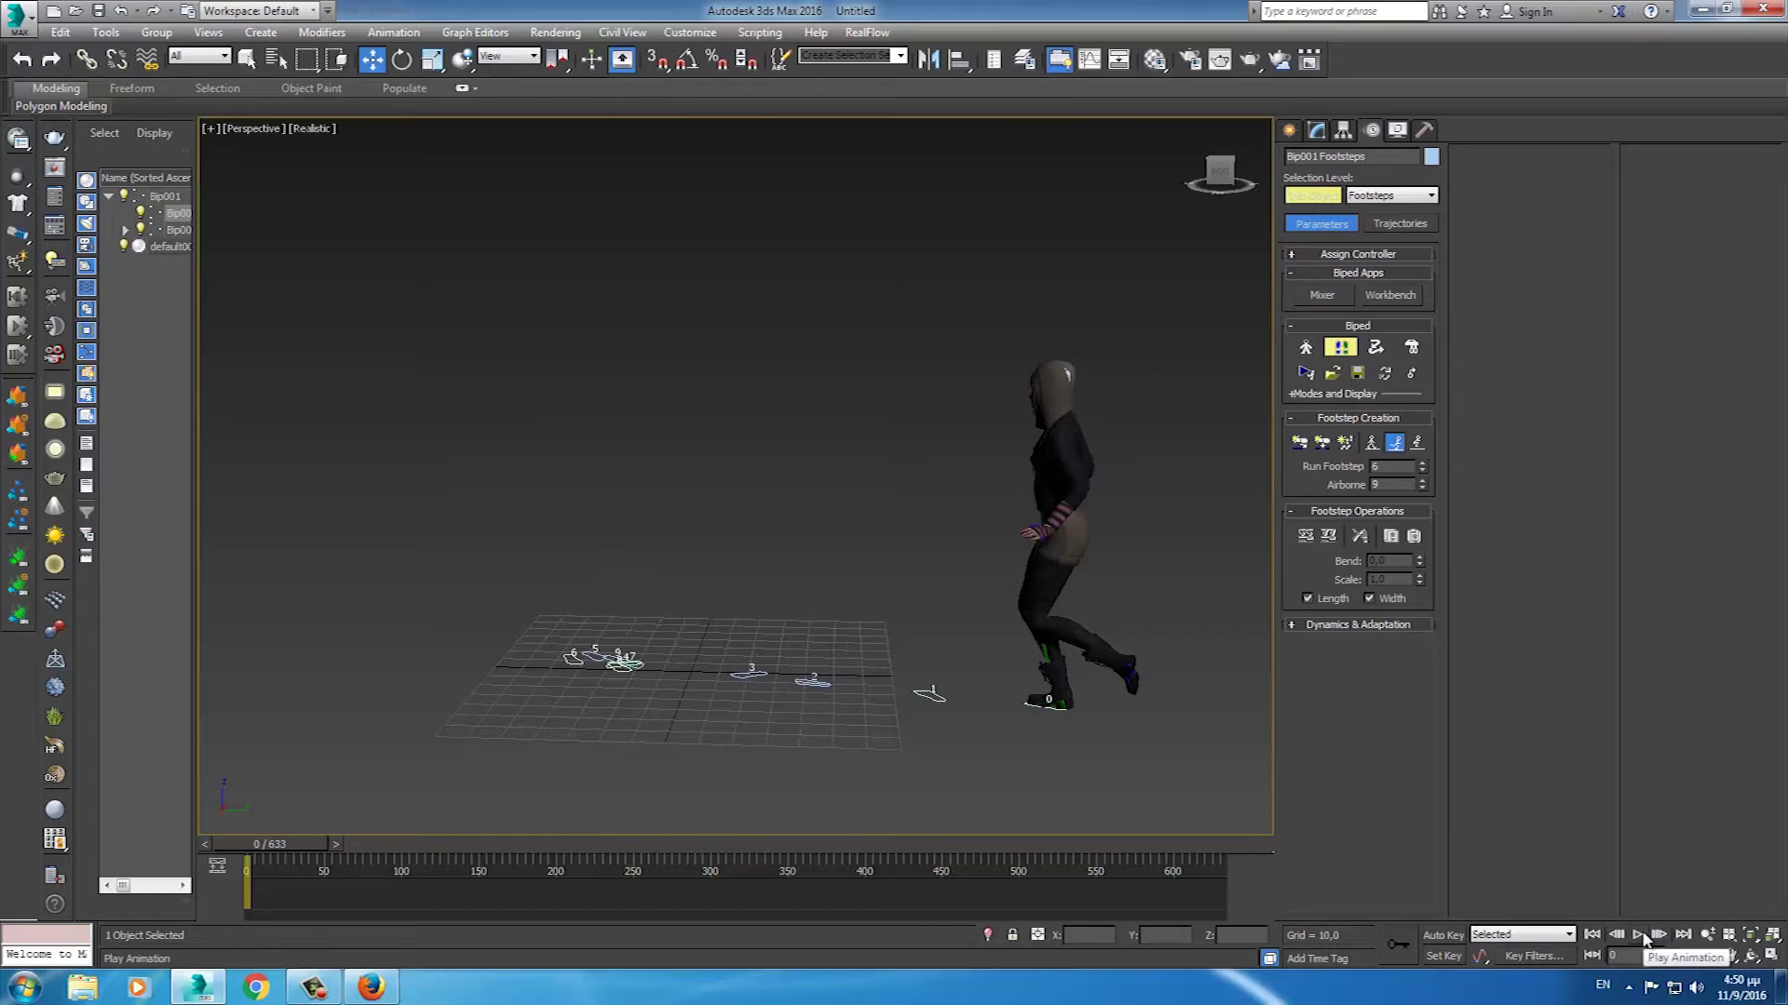
click(1638, 936)
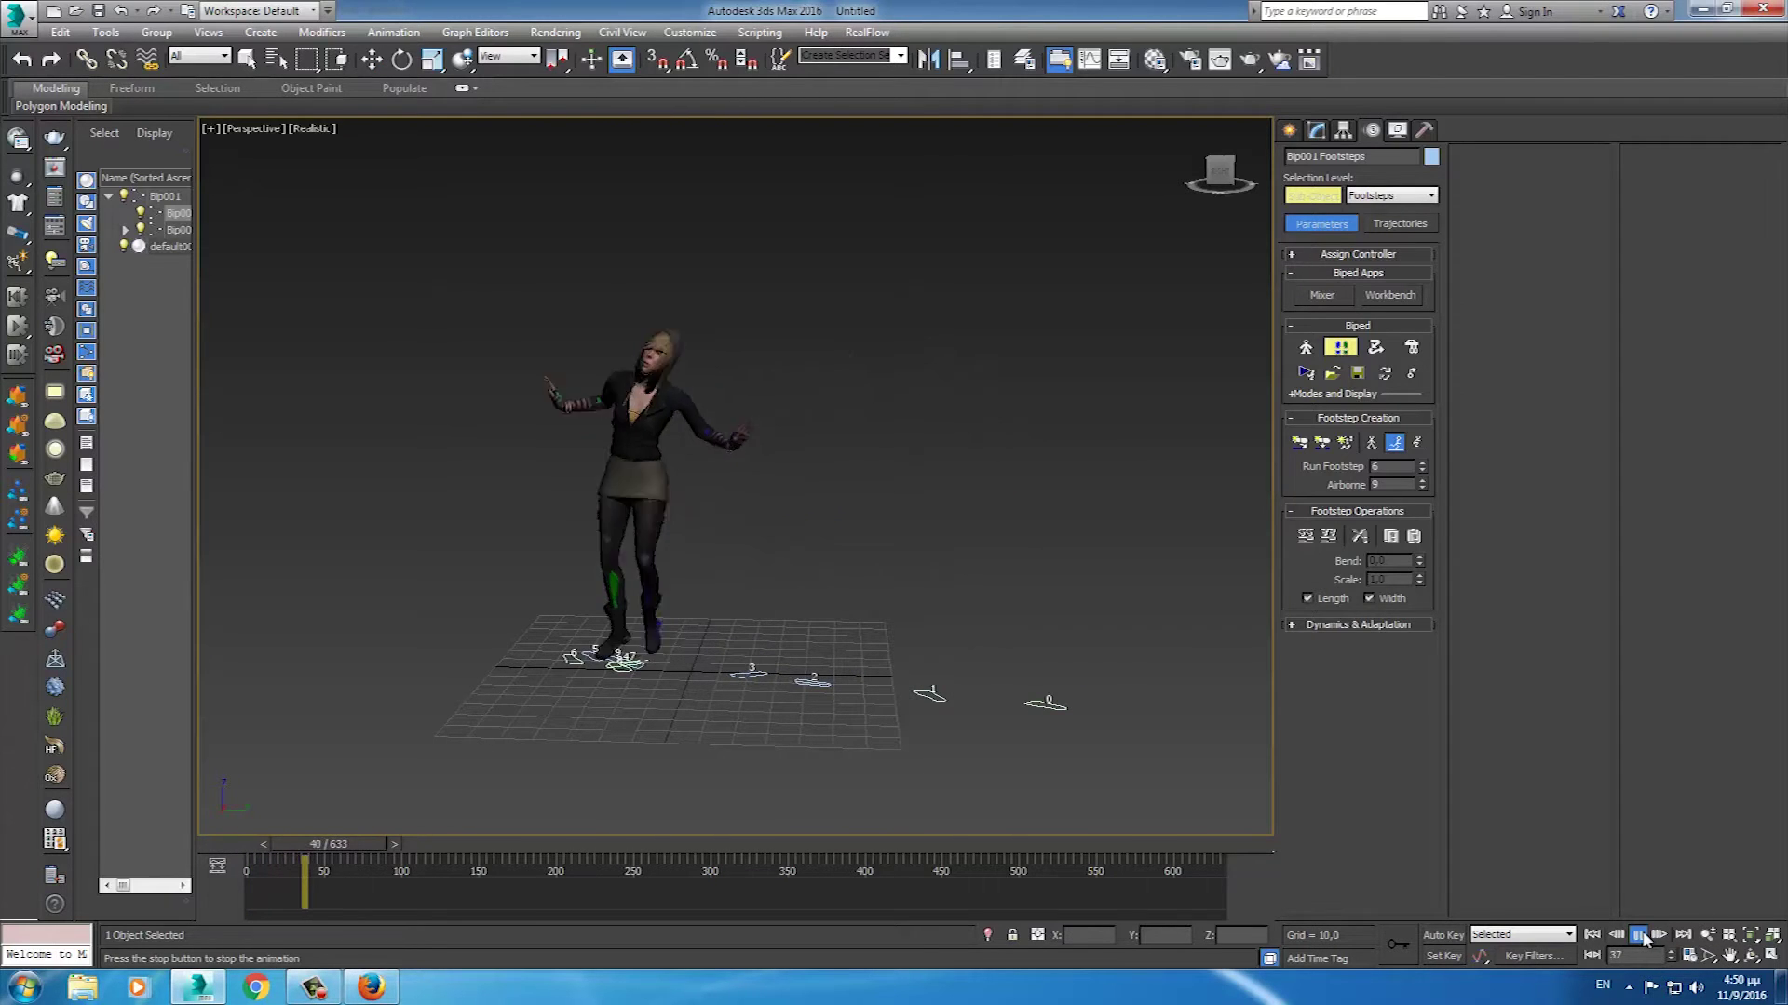
click(1592, 935)
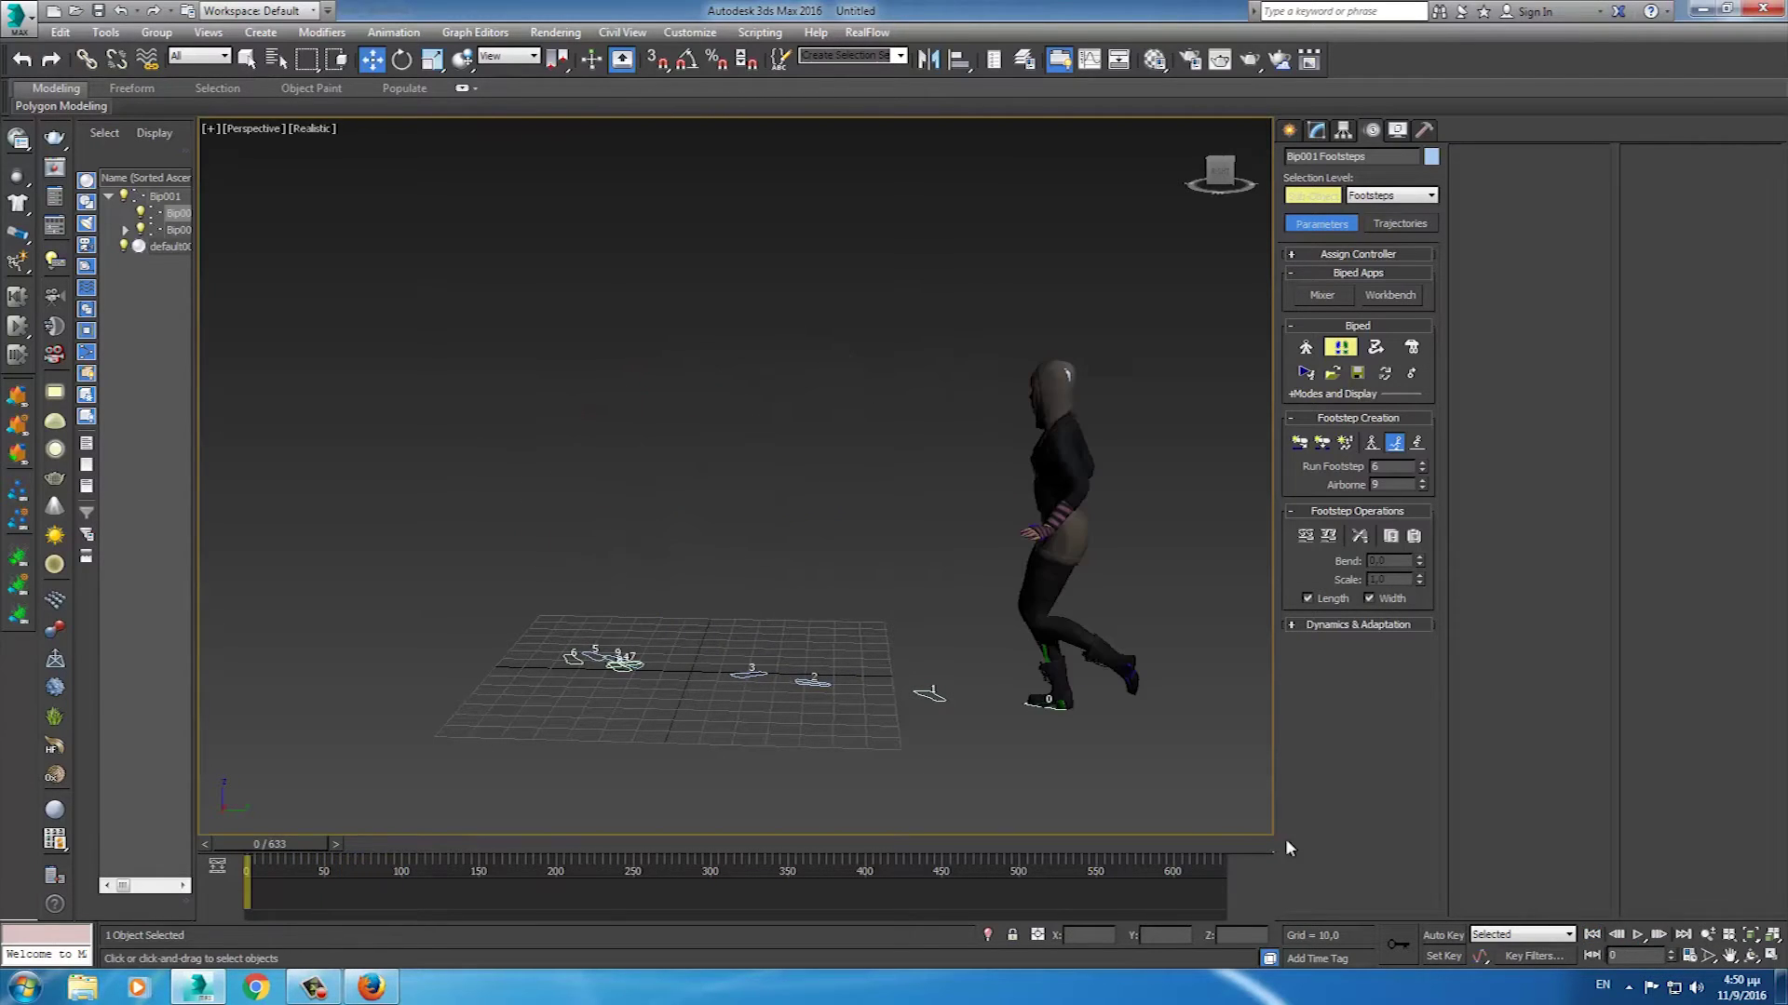
mouse_move(875, 652)
alt+middle_down()
mouse_move(953, 666)
mouse_move(835, 642)
mouse_move(881, 634)
alt+middle_up()
scroll(836, 639, up, 5)
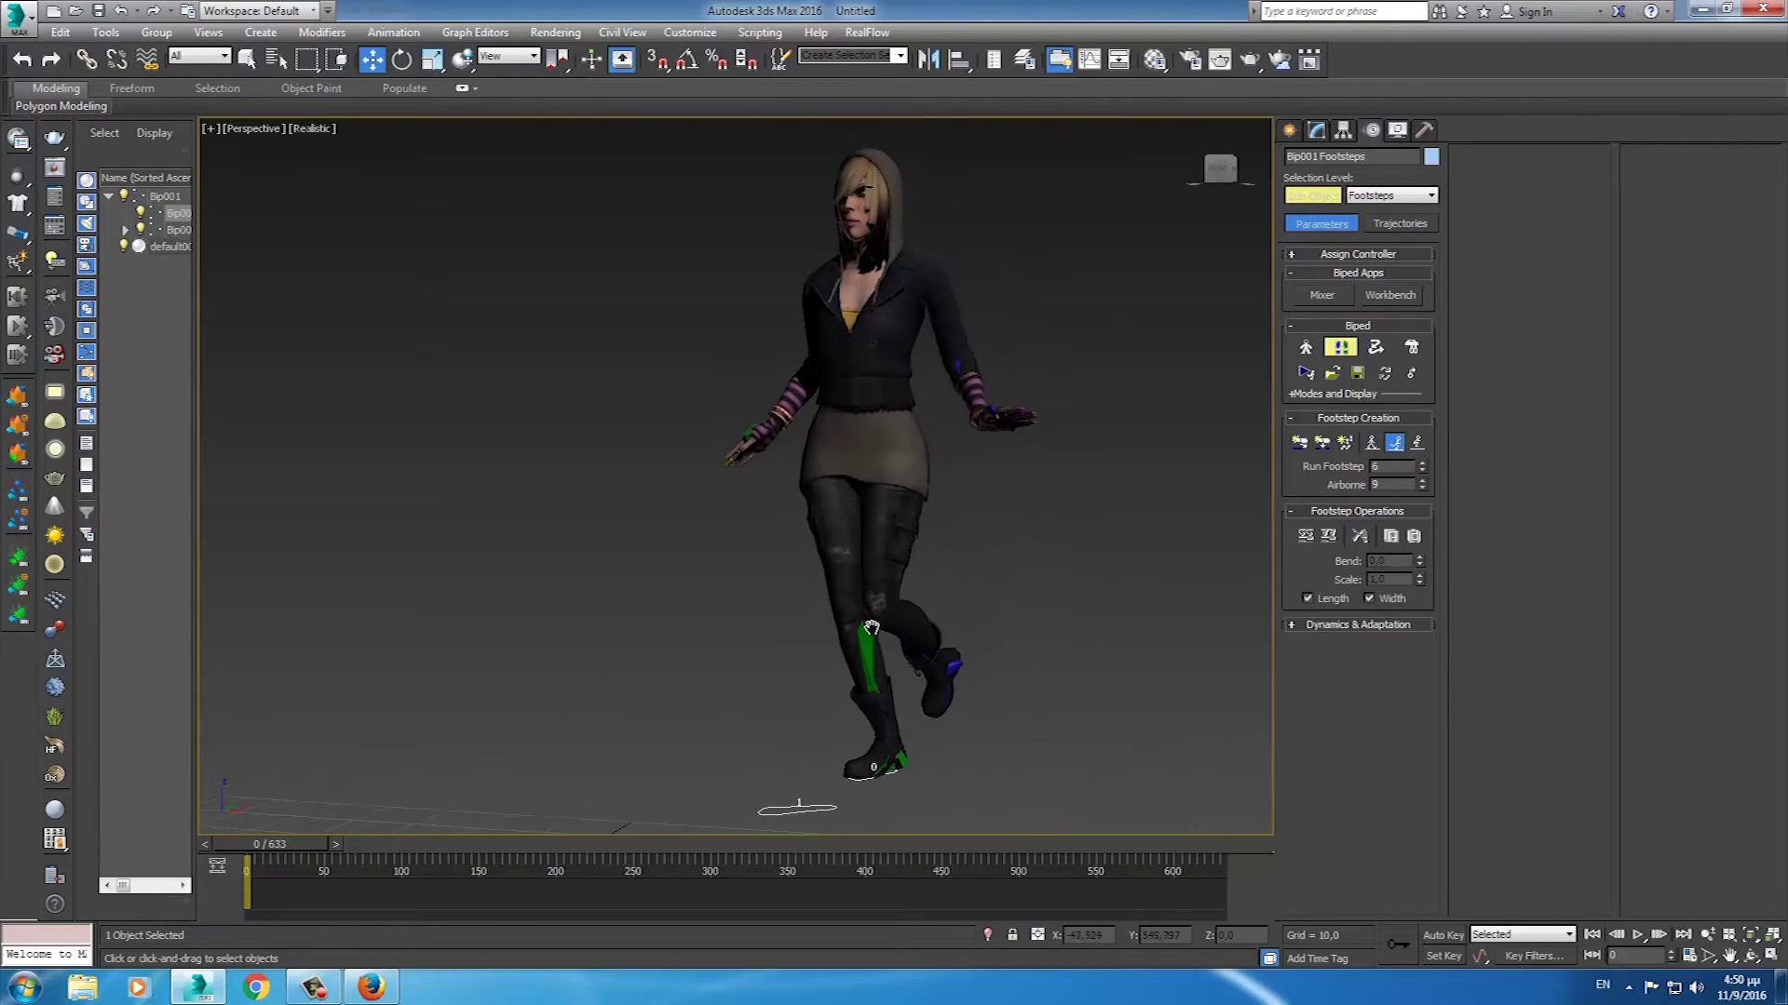
scroll(901, 650, down, 4)
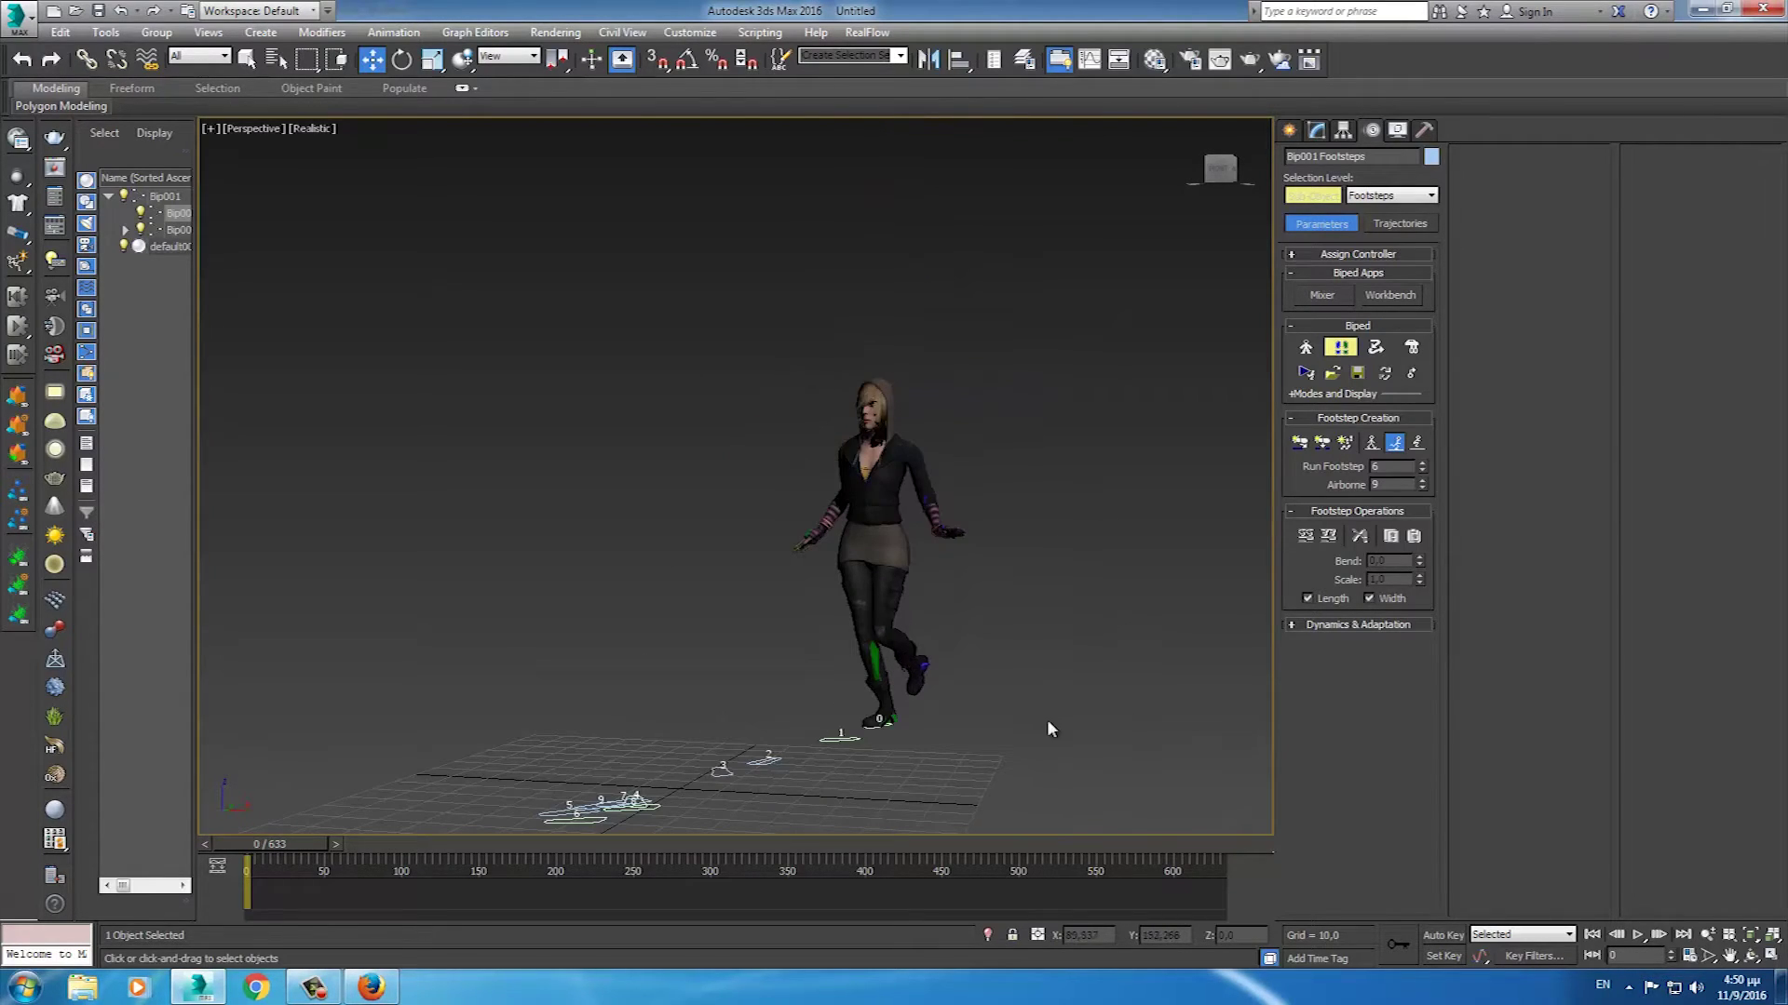
middle_drag(1046, 719, 1052, 712)
- Preview the motion in Expert Mode (Ctrl+X), then restore the interface at frame 0
key(ctrl+x)
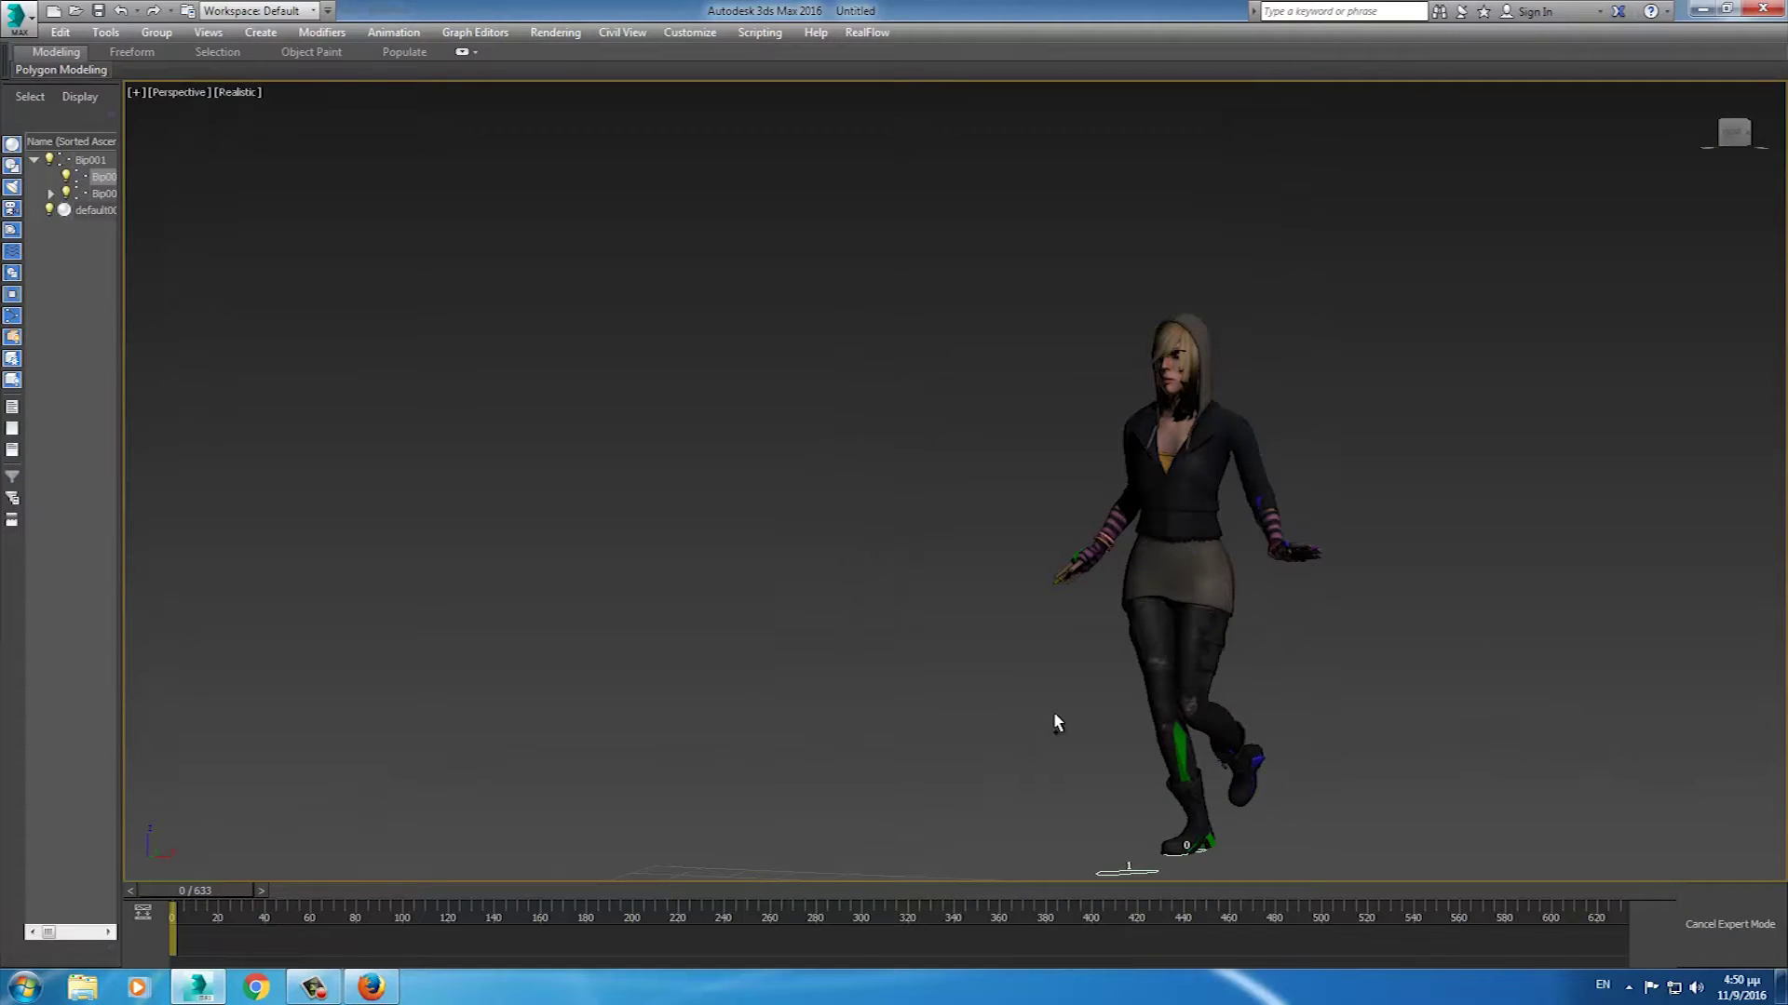
key(slash)
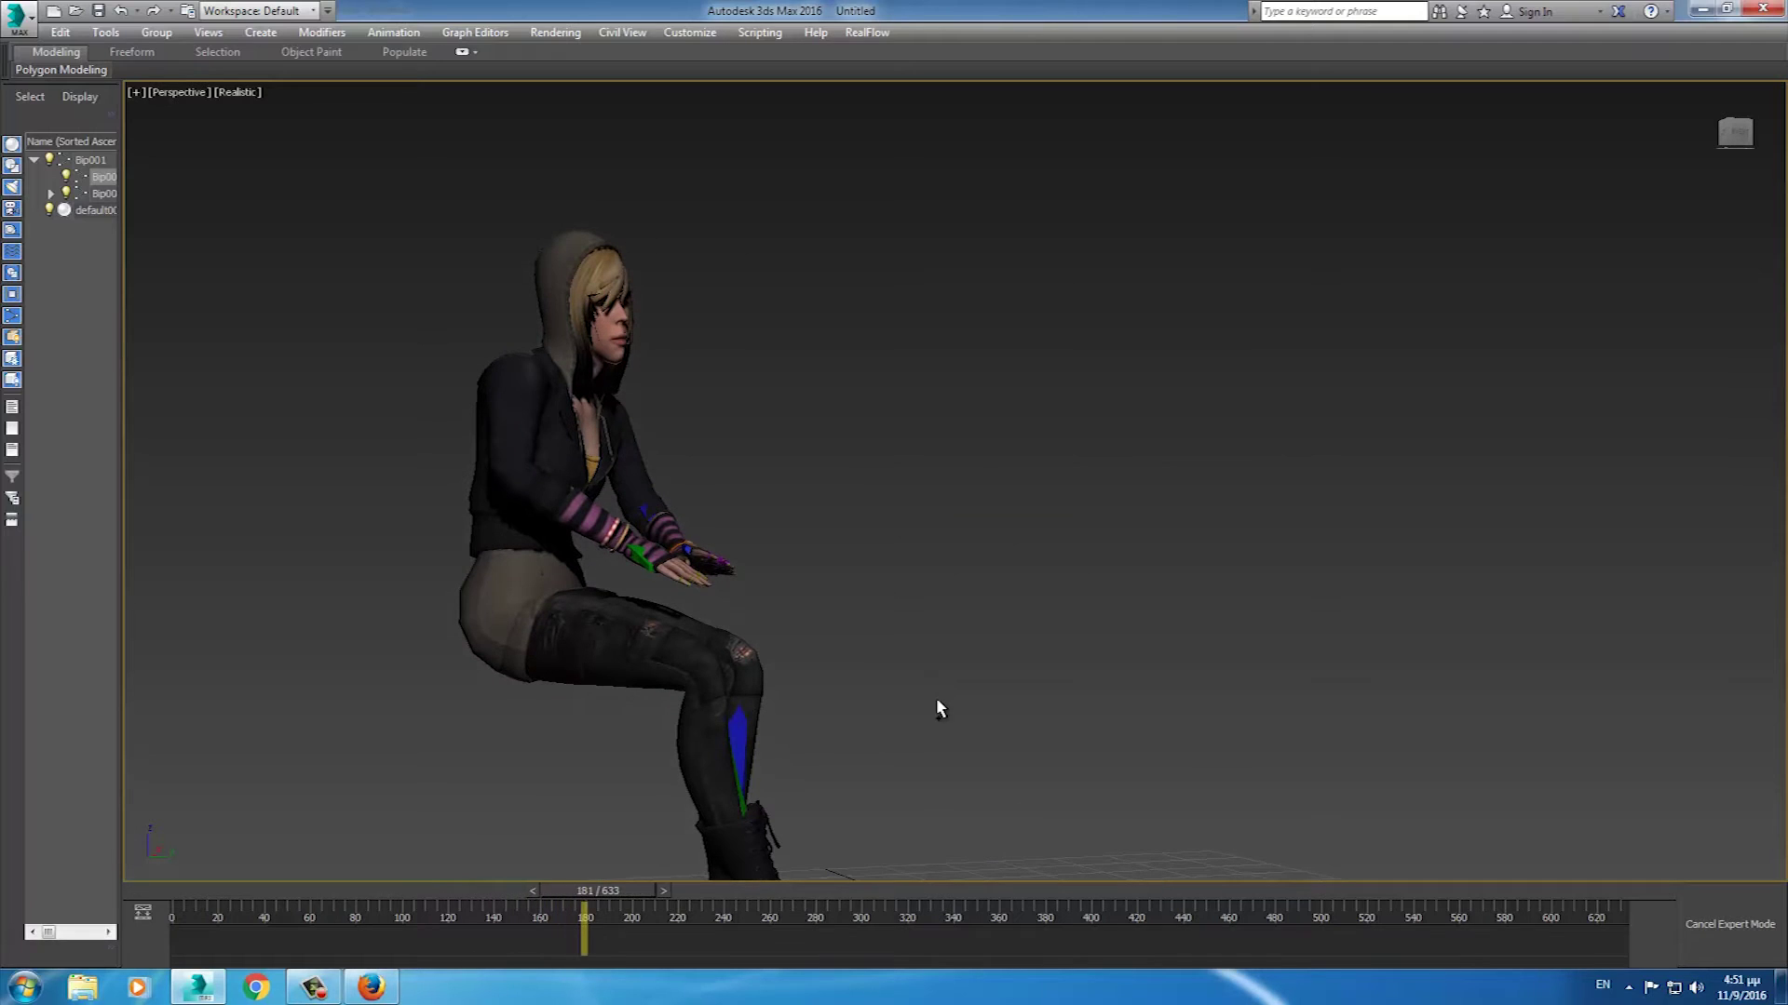
key(Home)
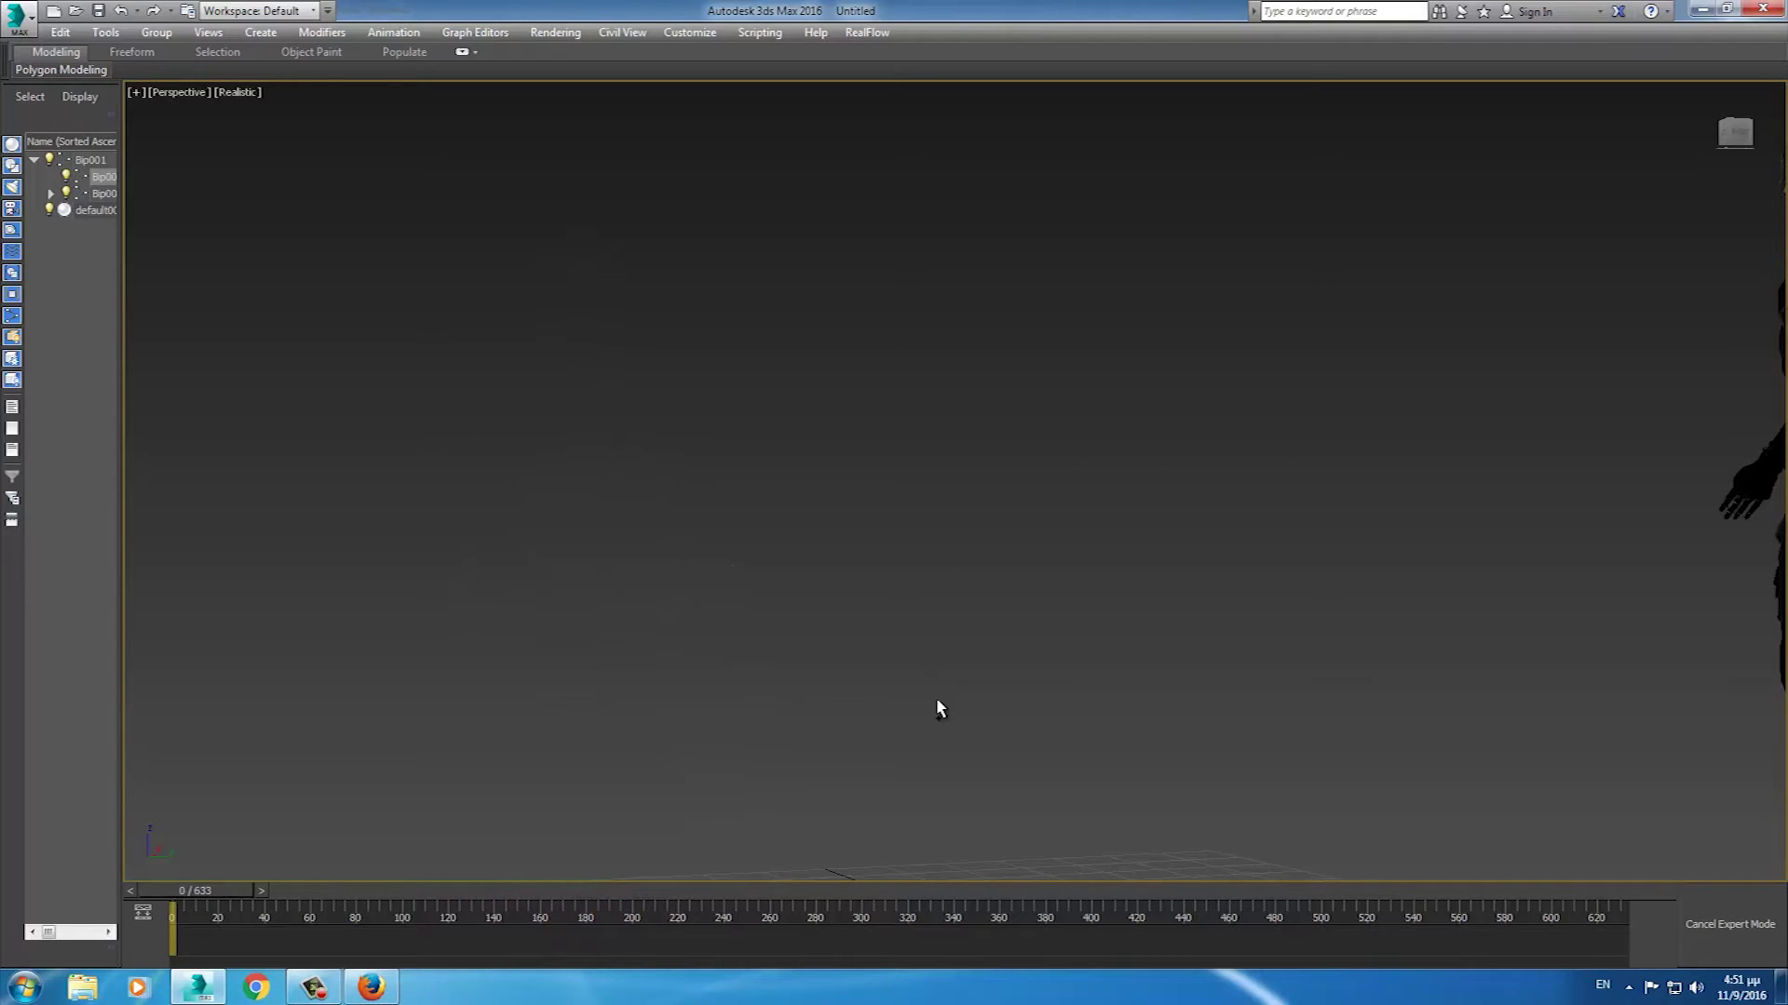
key(/)
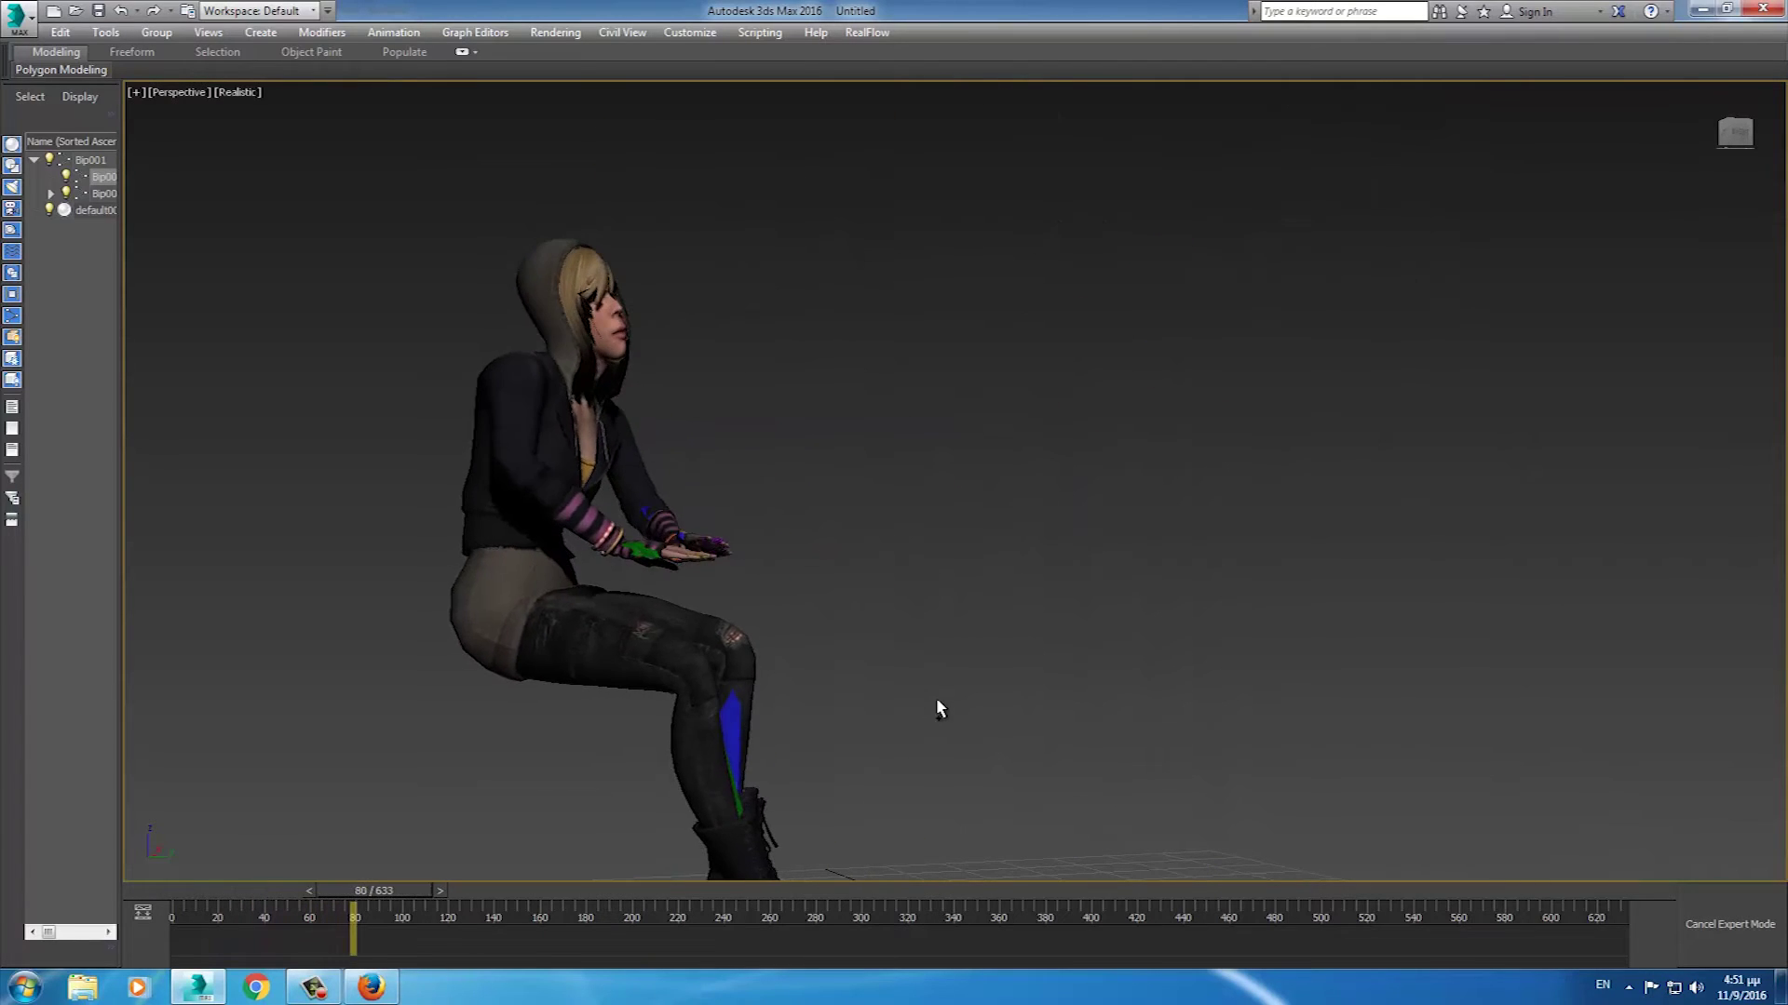
key(ctrl+x)
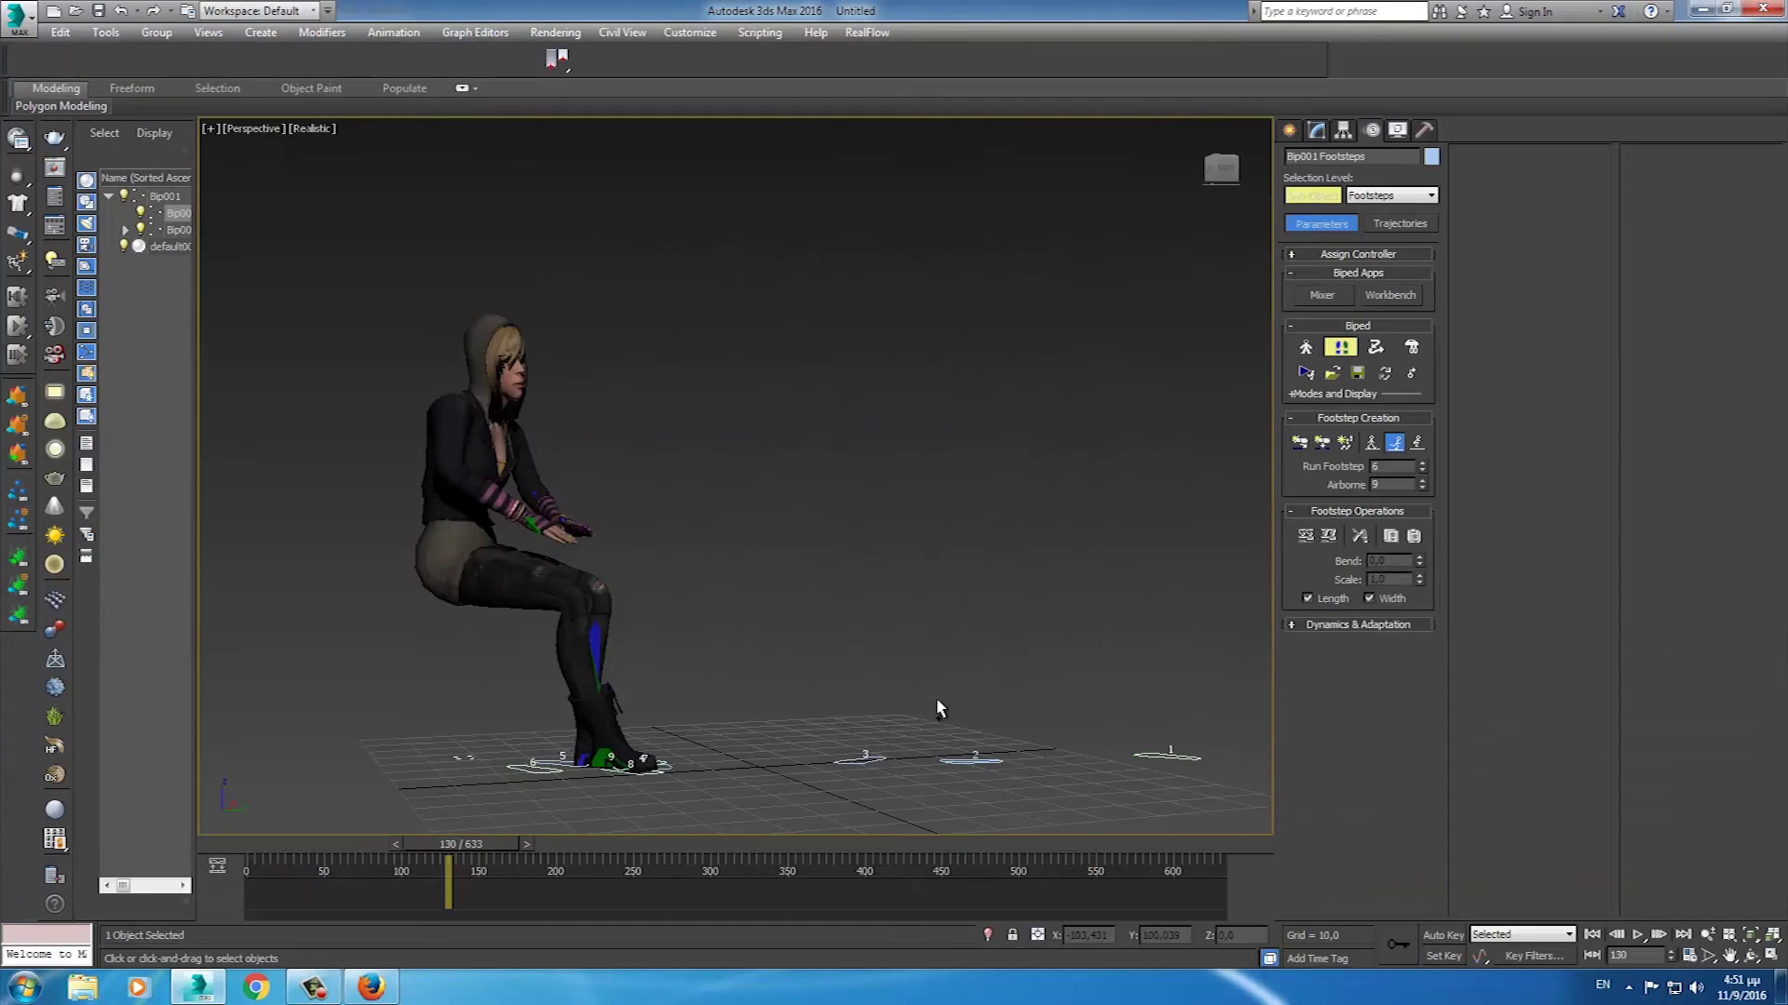
click(1588, 935)
click(1334, 375)
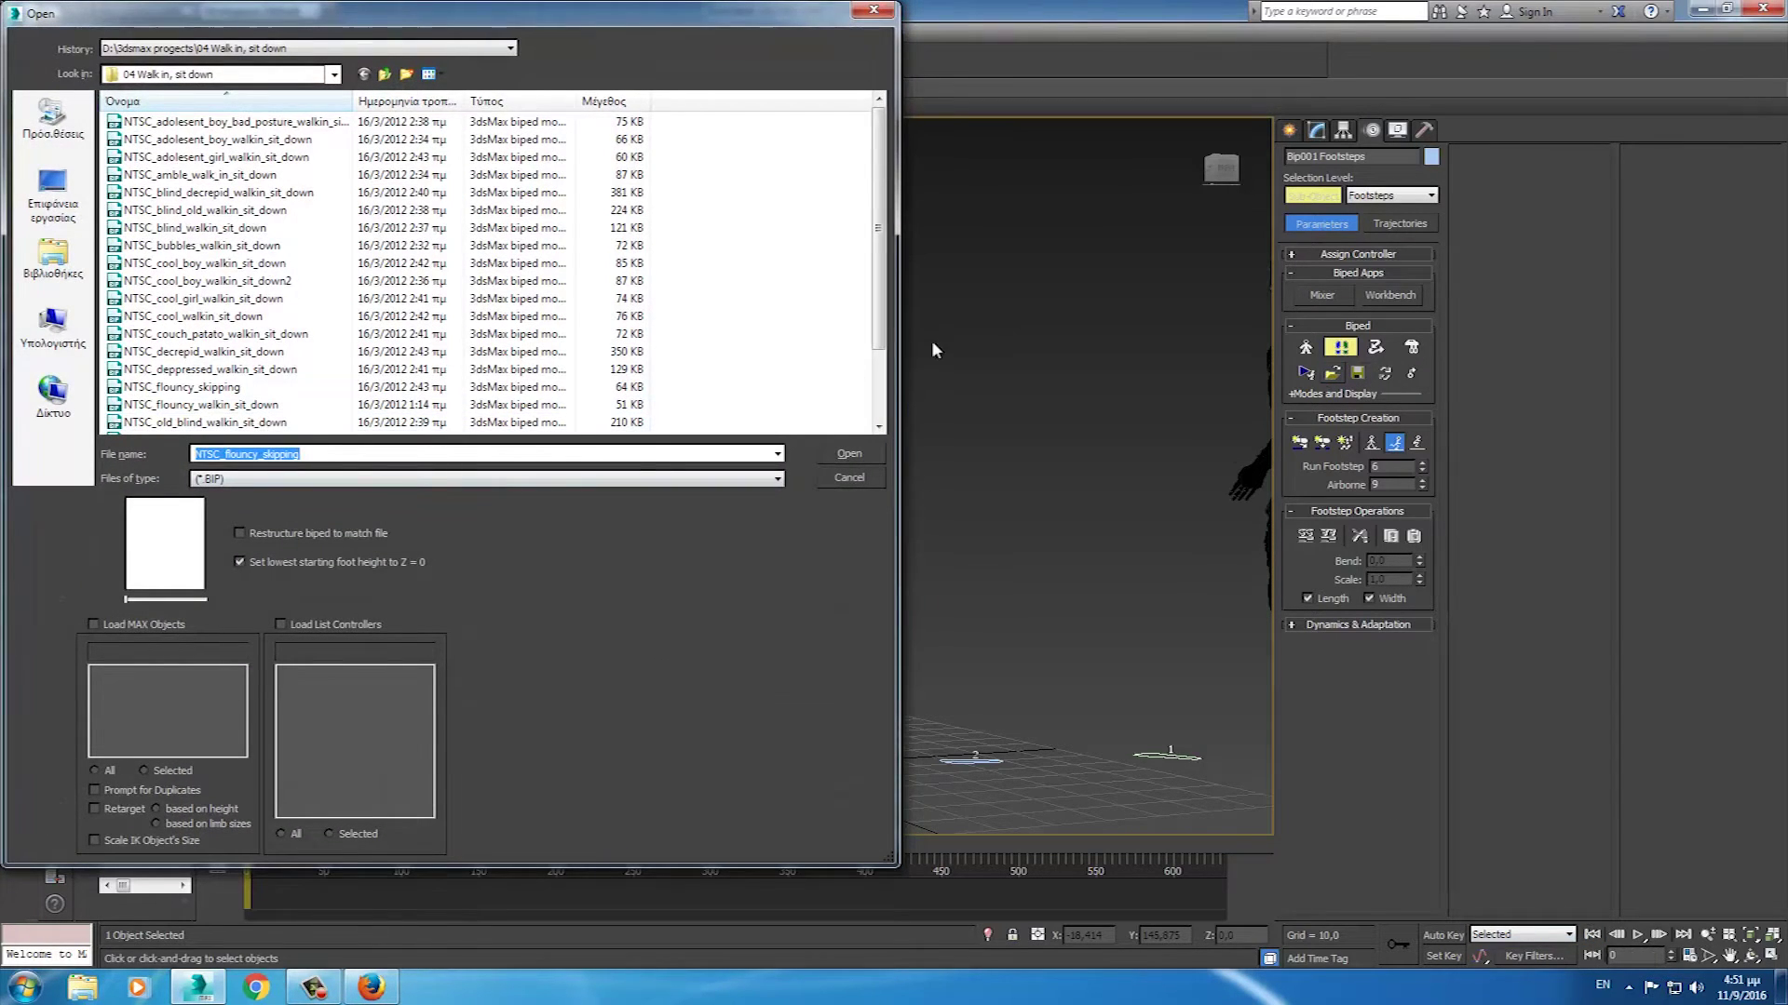
- Load the NTSC_walk_in_sit_down motion onto the biped and play it
drag(881, 335, 892, 410)
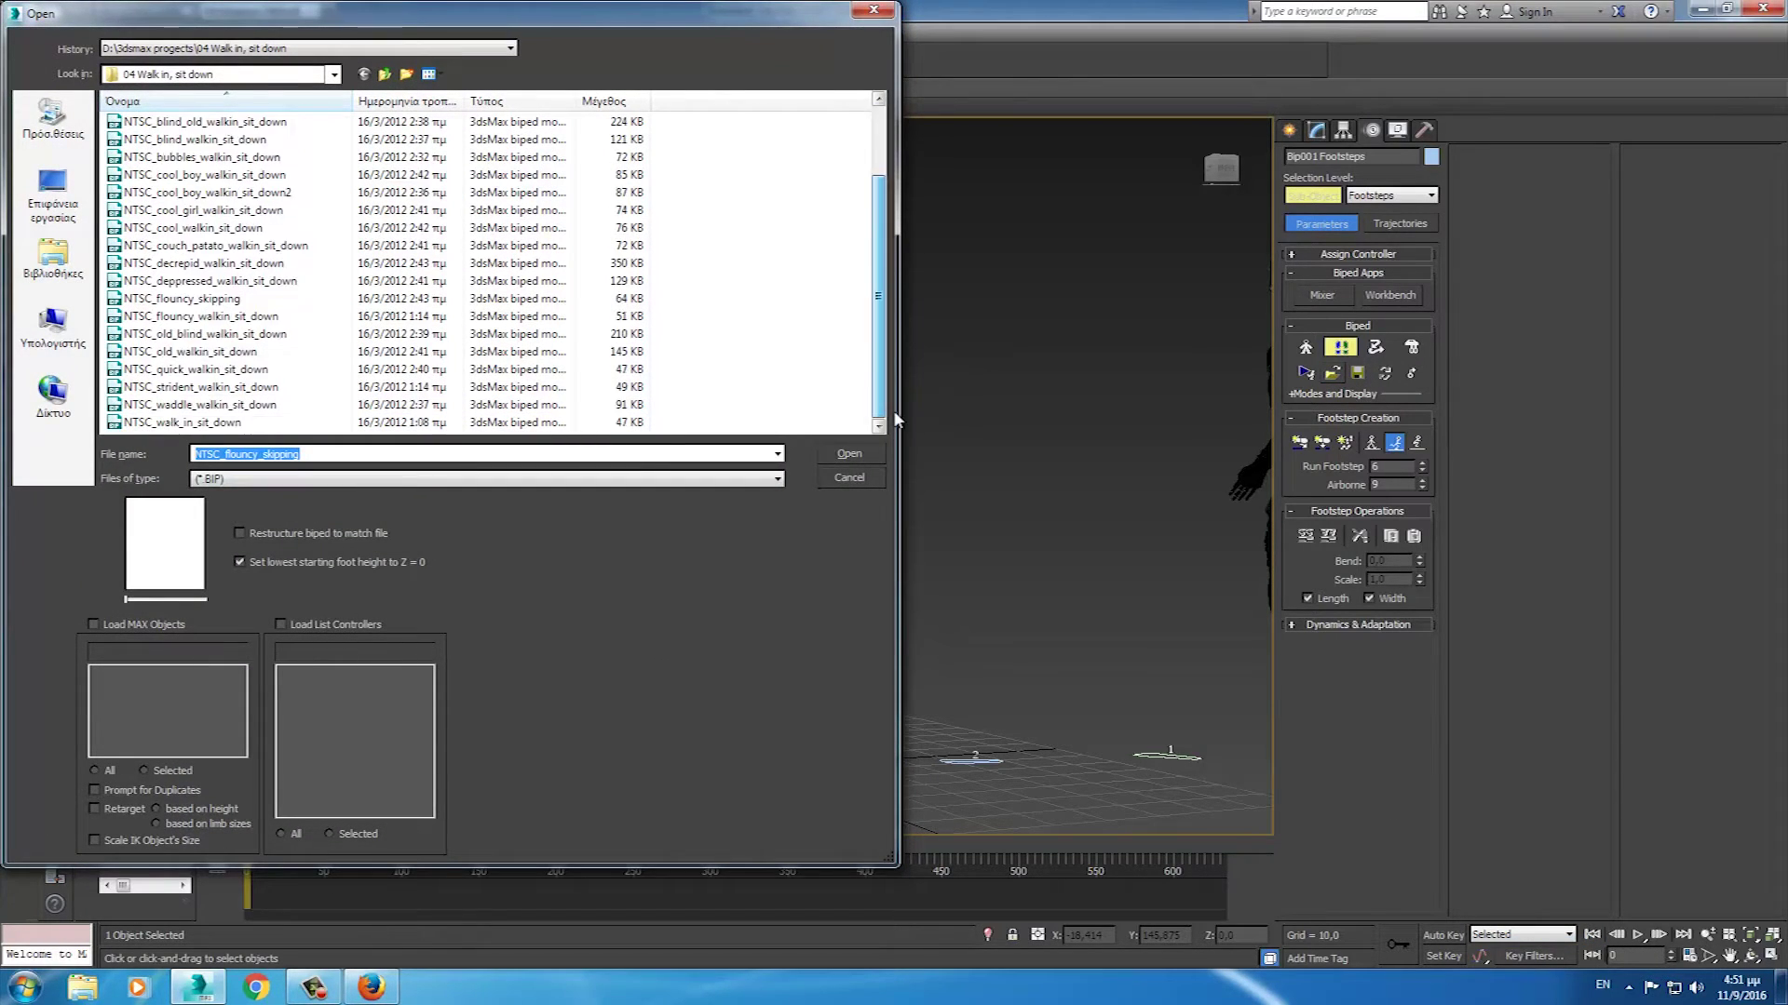
click(220, 425)
click(849, 454)
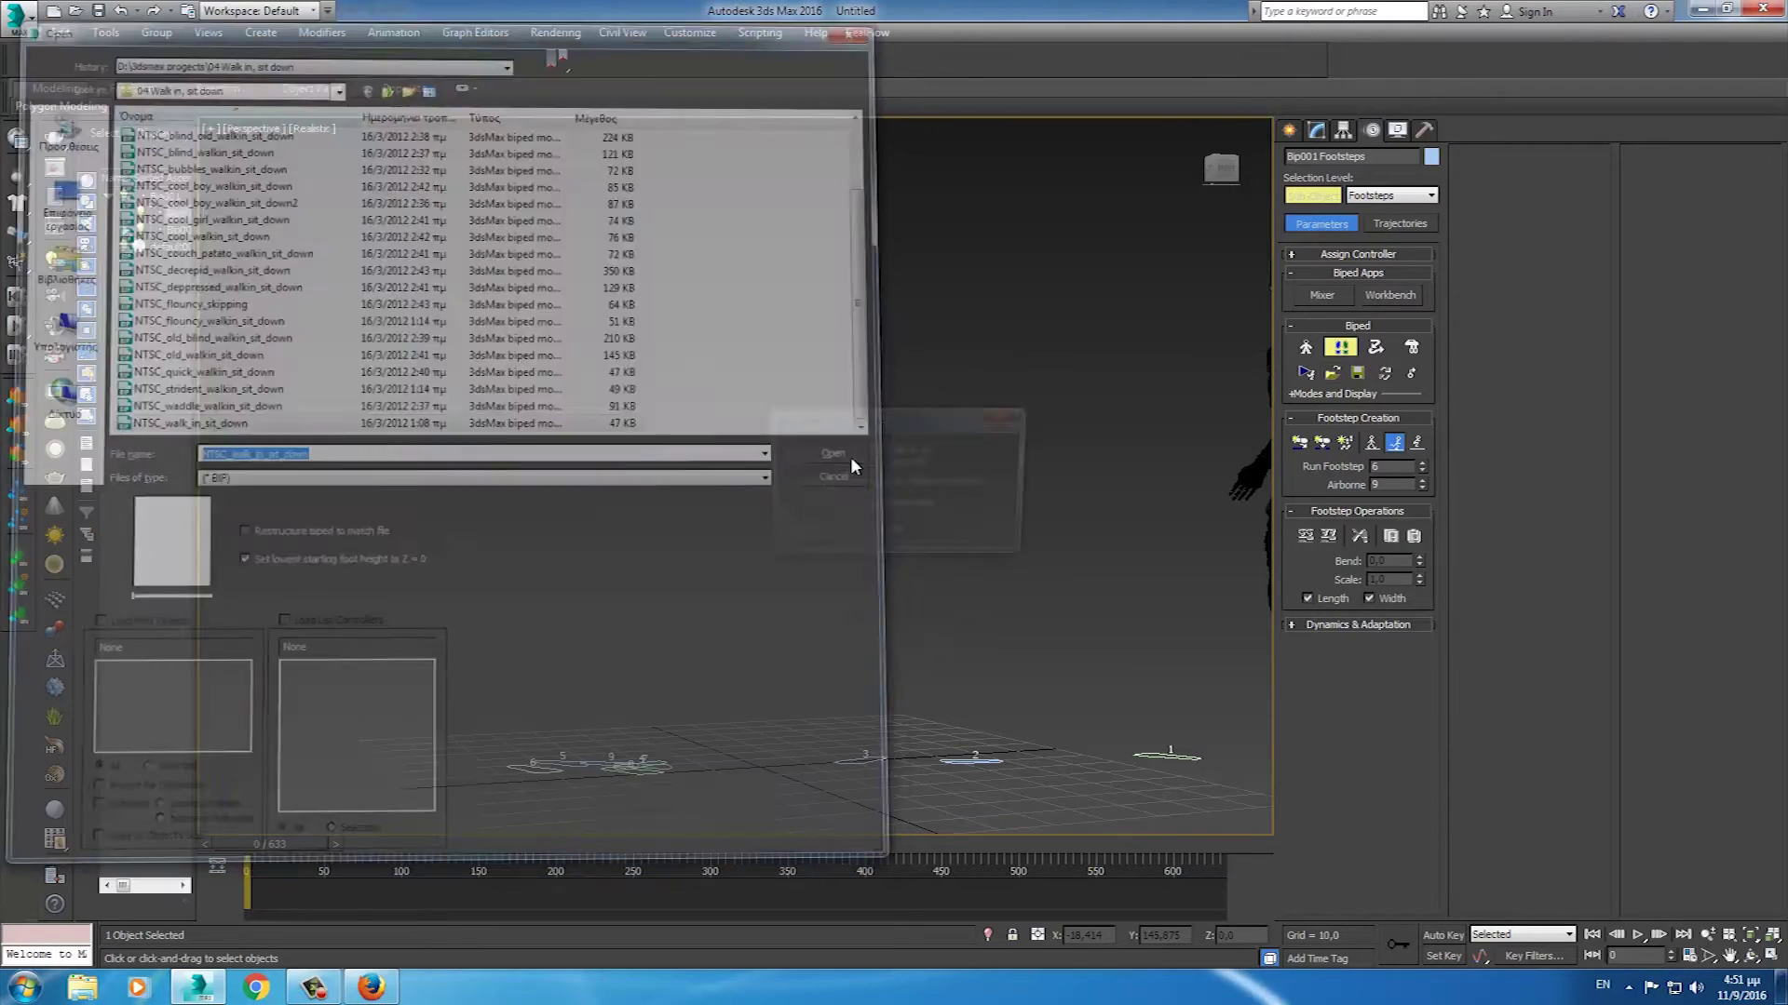
click(915, 537)
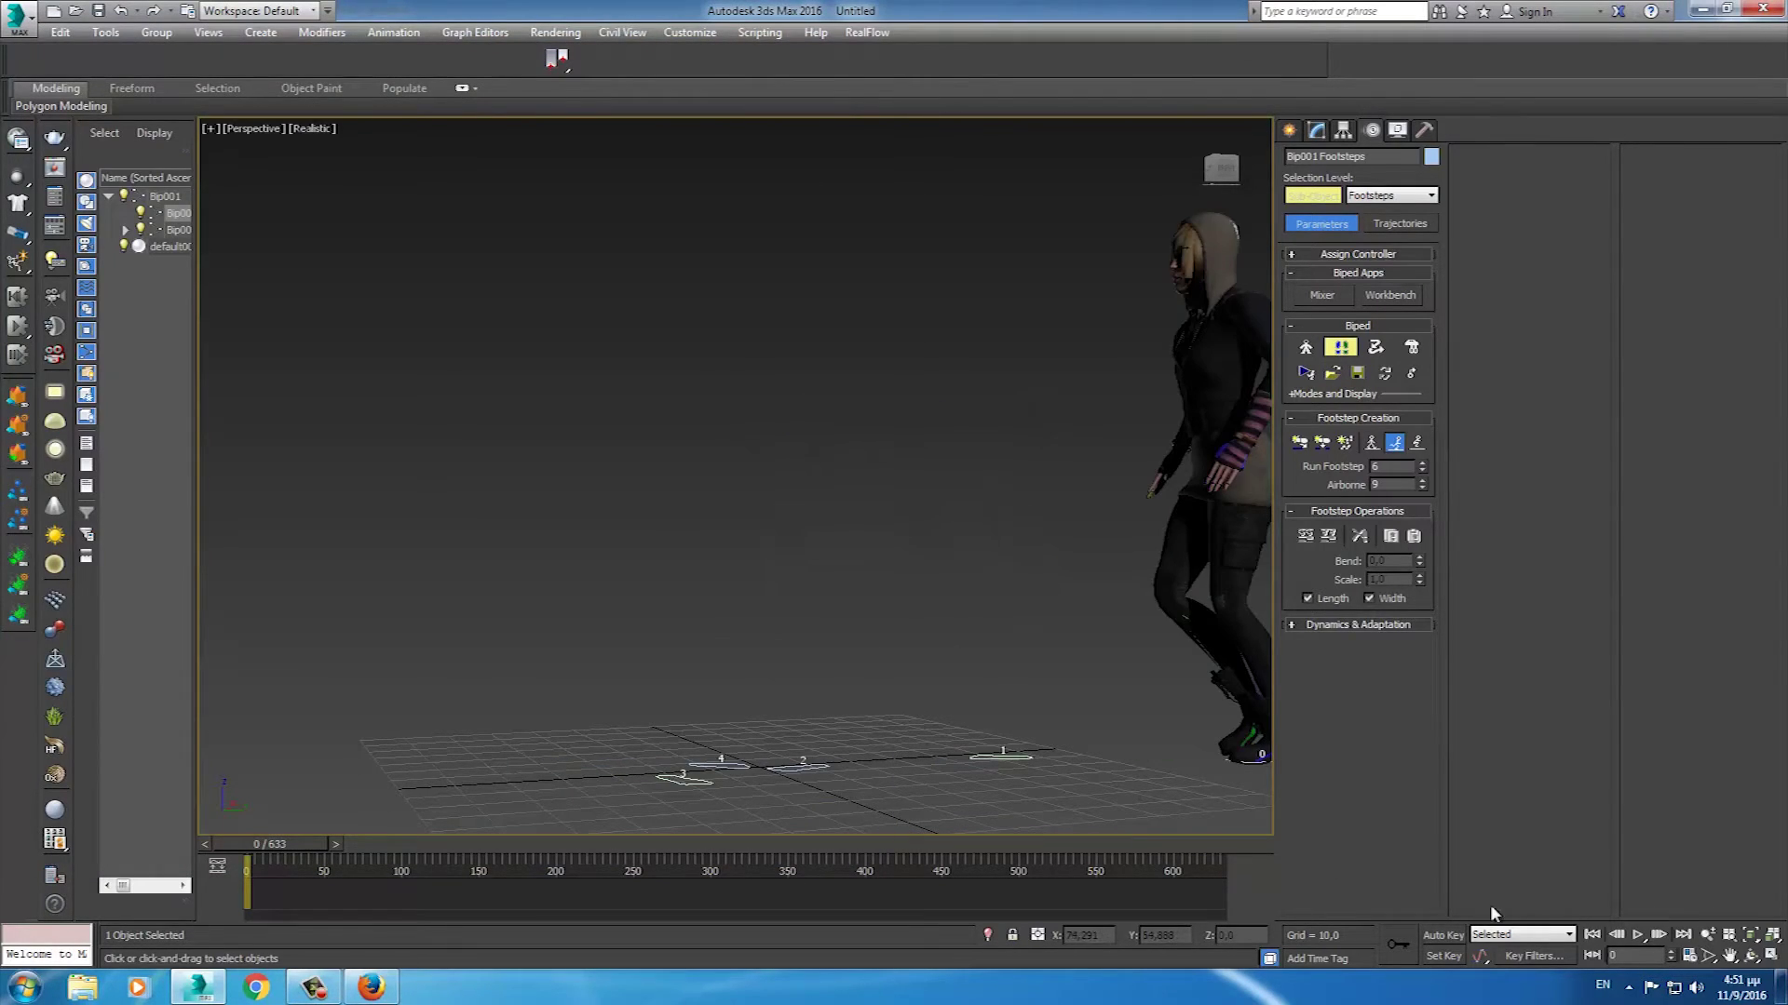
click(1640, 935)
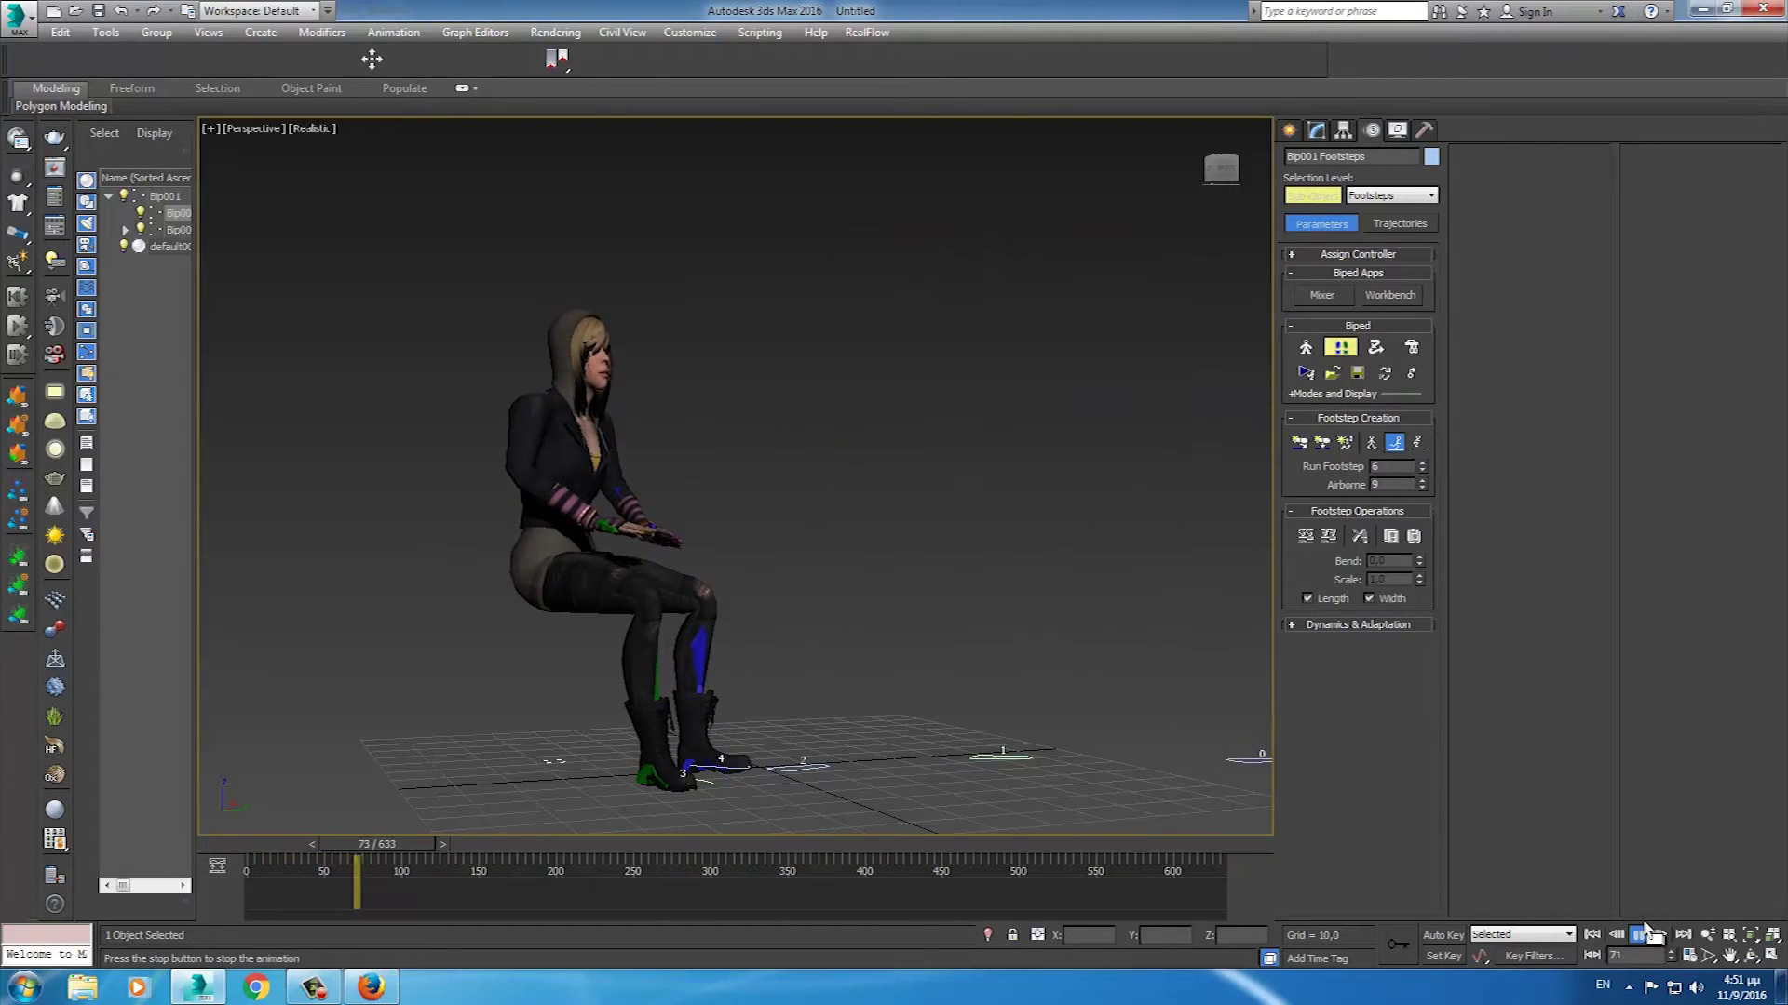
click(1593, 936)
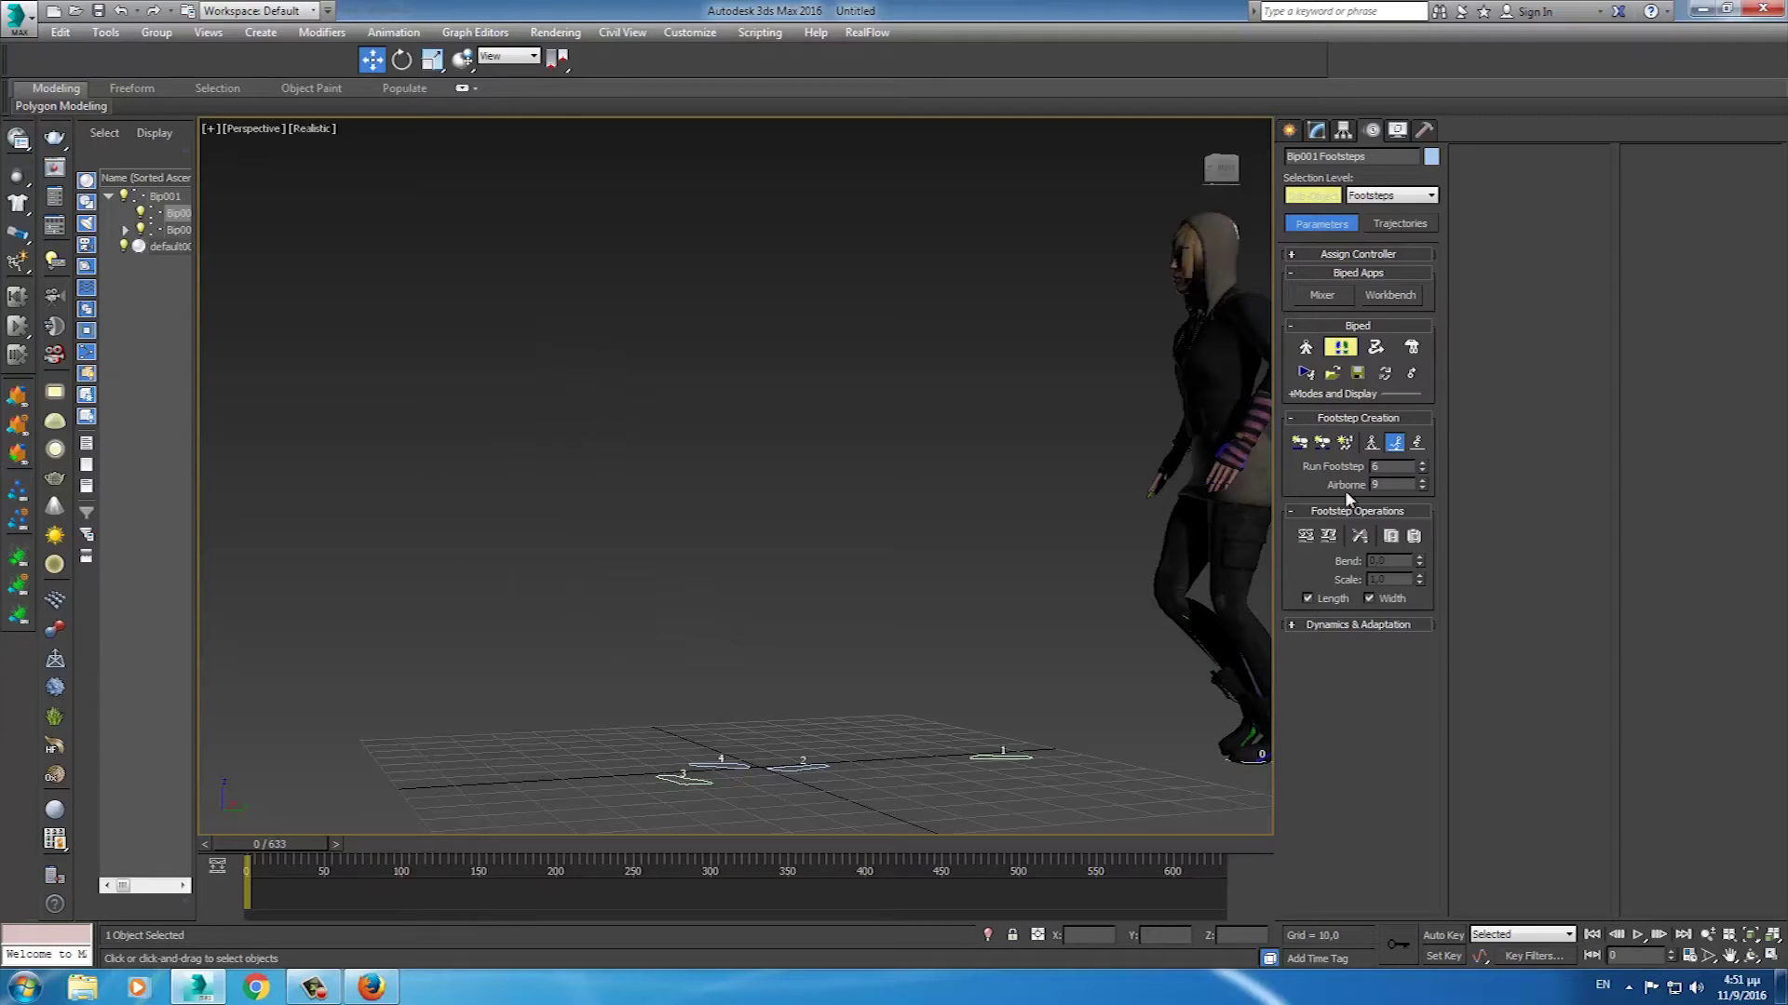
- Load the NTSC_deppressed_walkin_sit_down motion instead and play it
click(1333, 374)
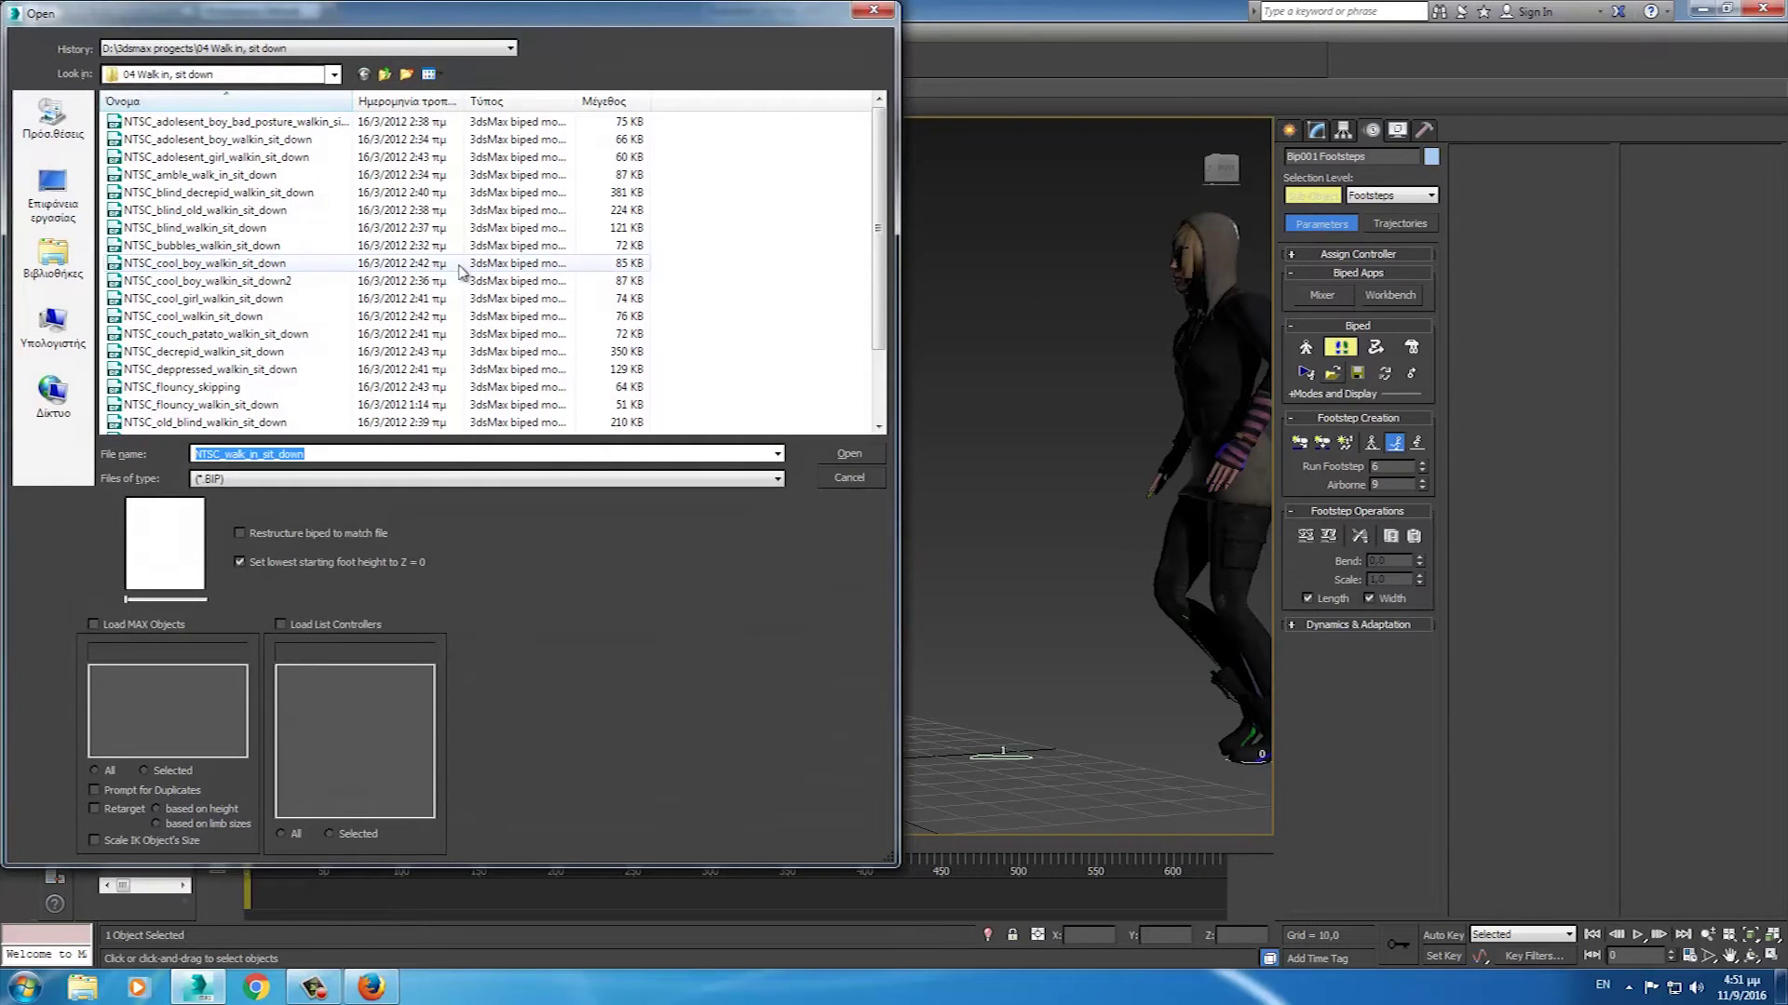
drag(879, 323, 877, 290)
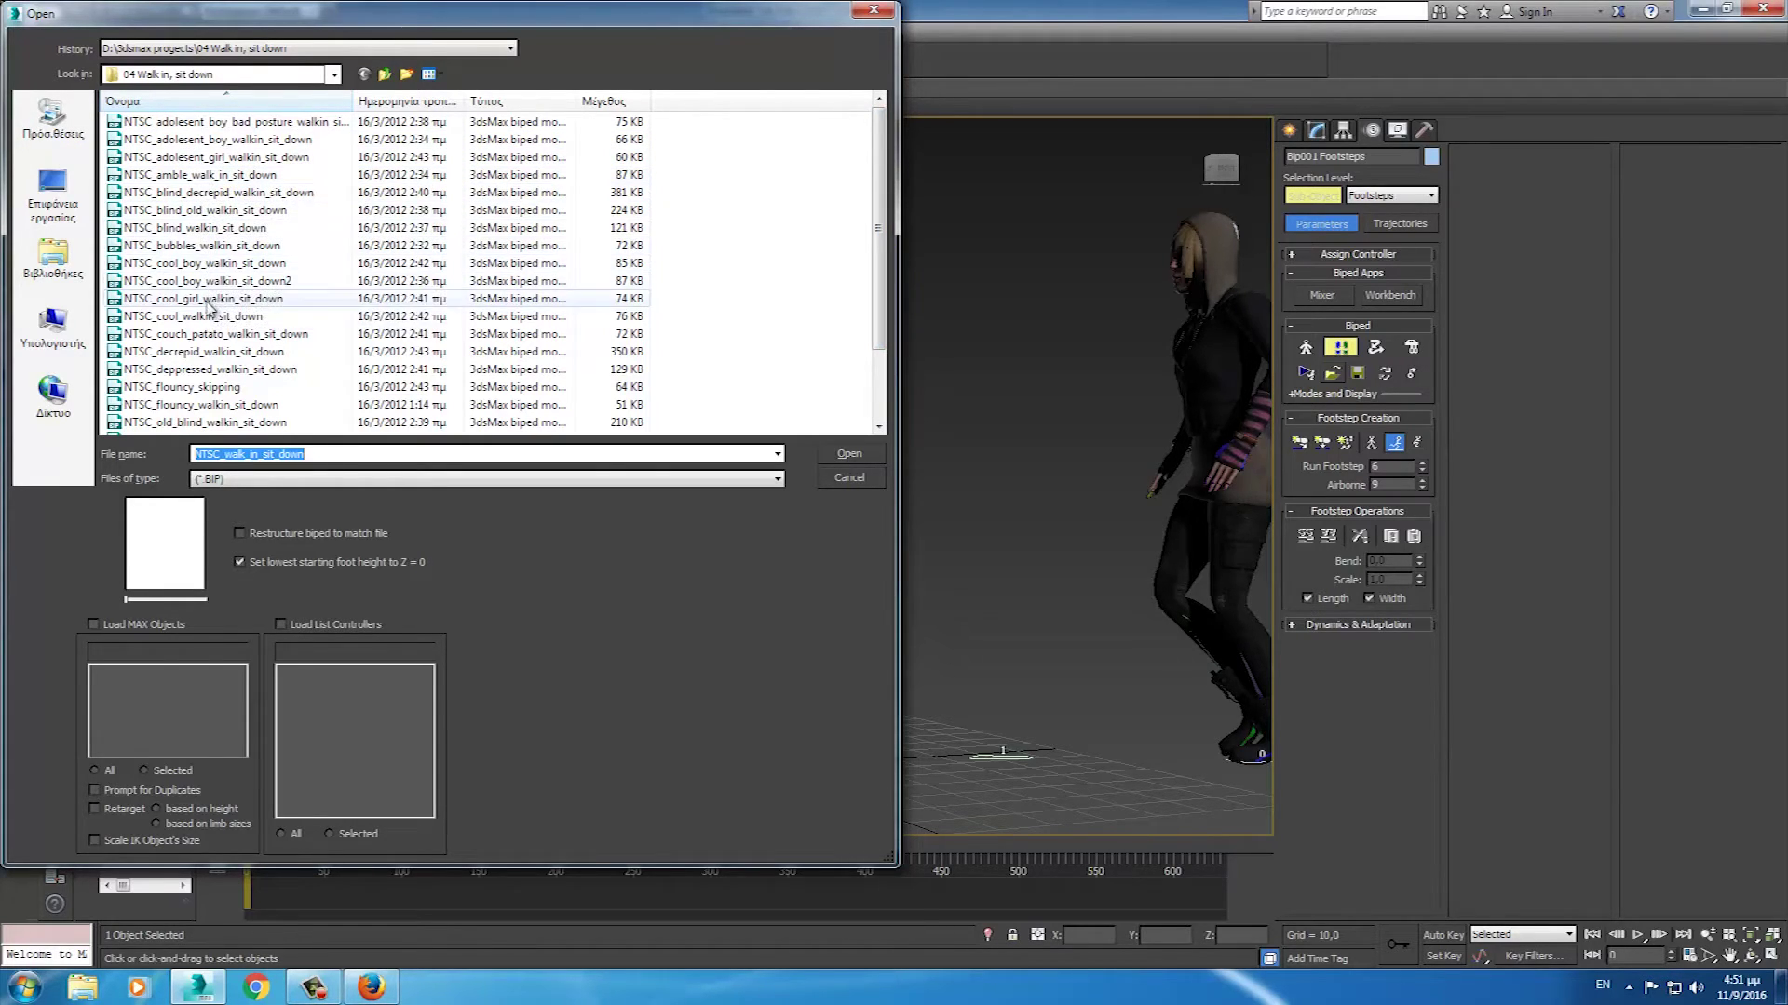
click(206, 373)
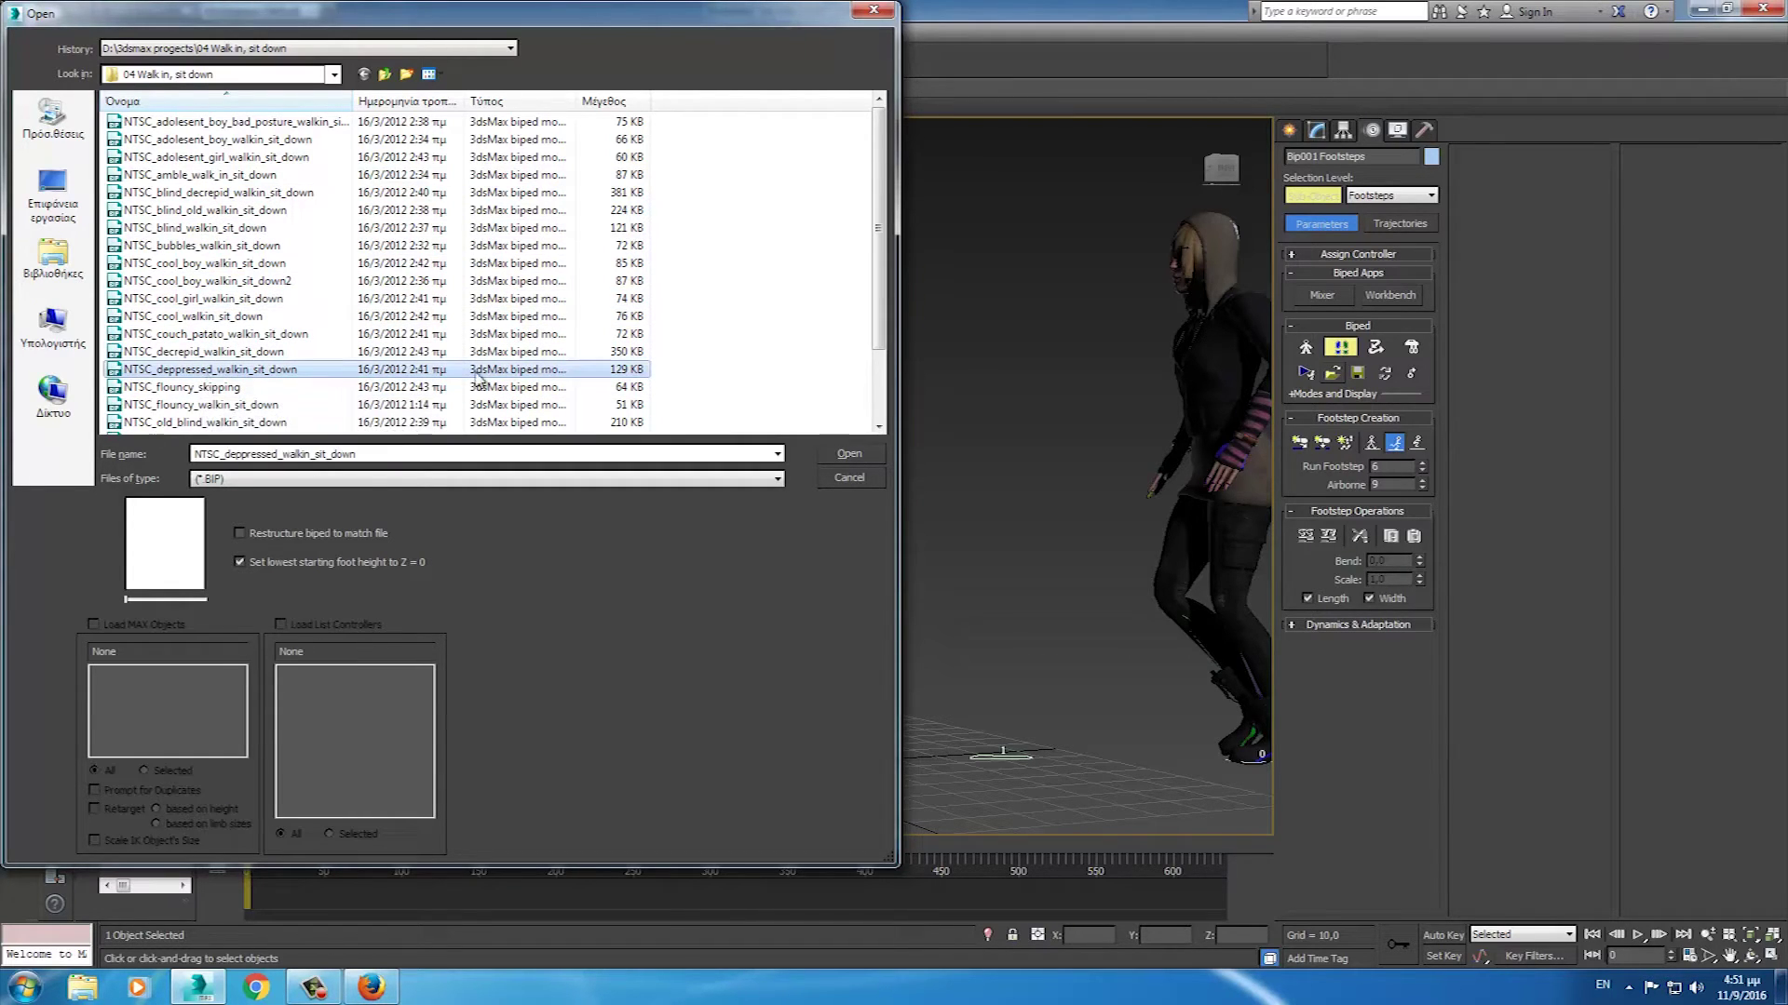
click(851, 455)
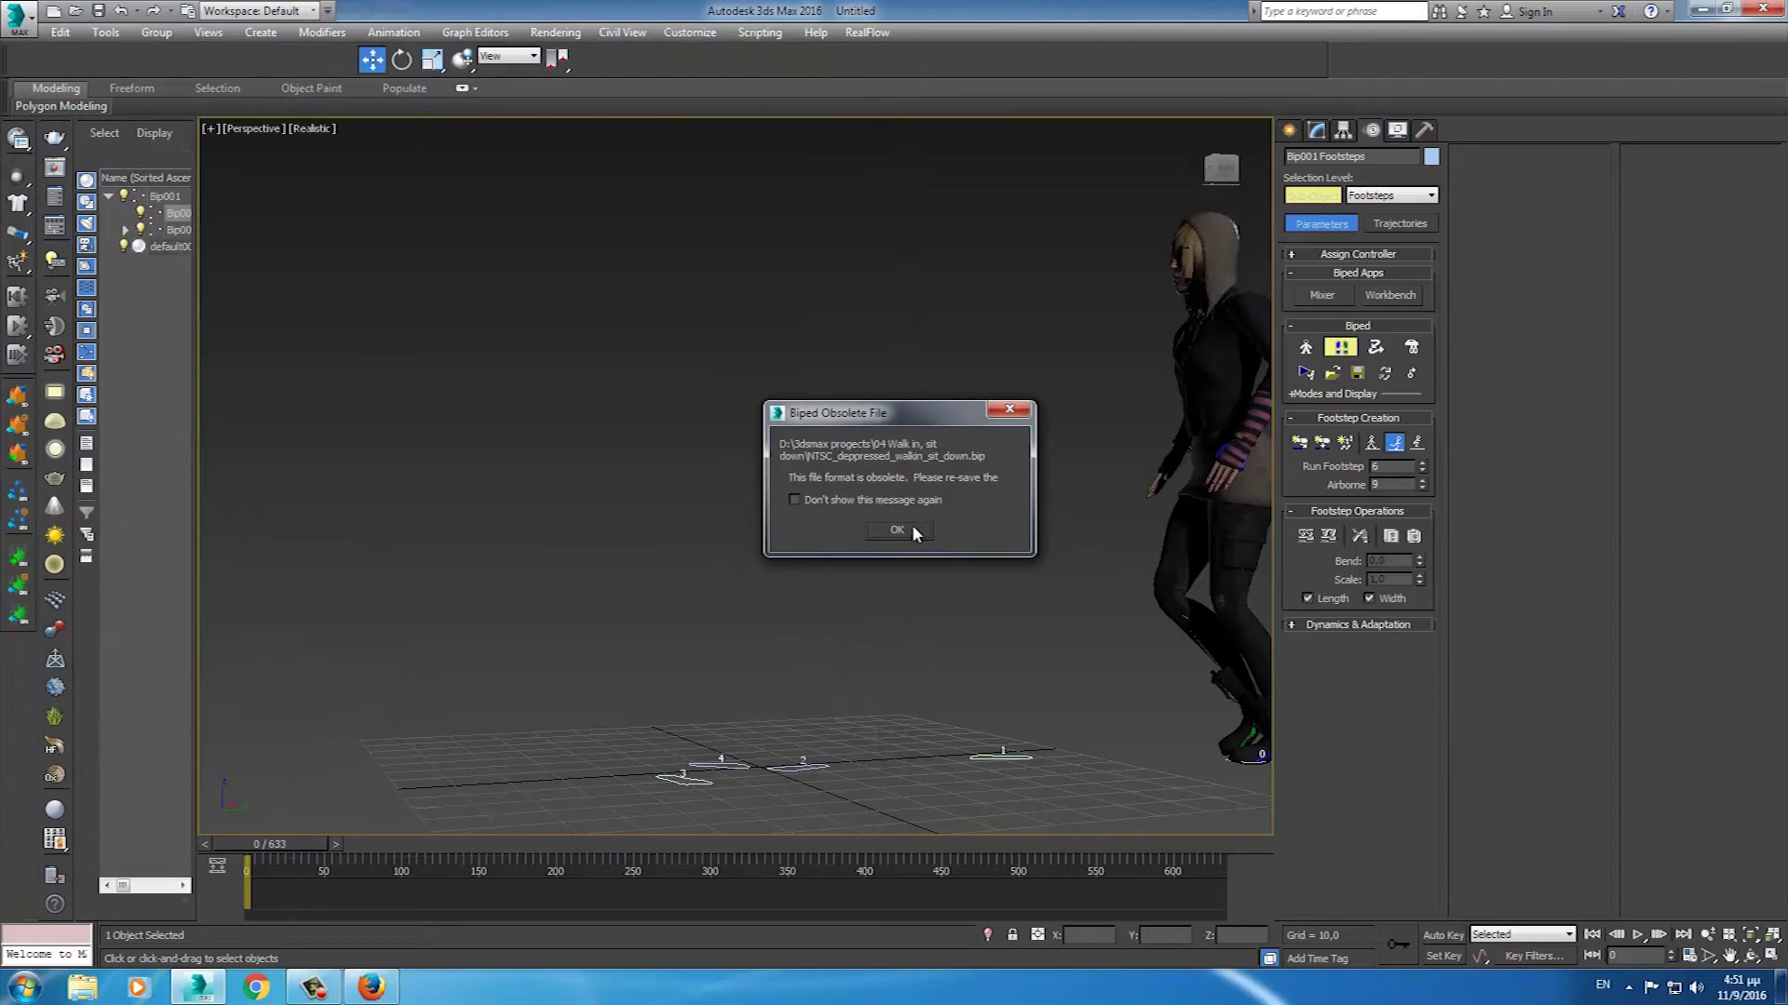
click(912, 531)
click(1635, 936)
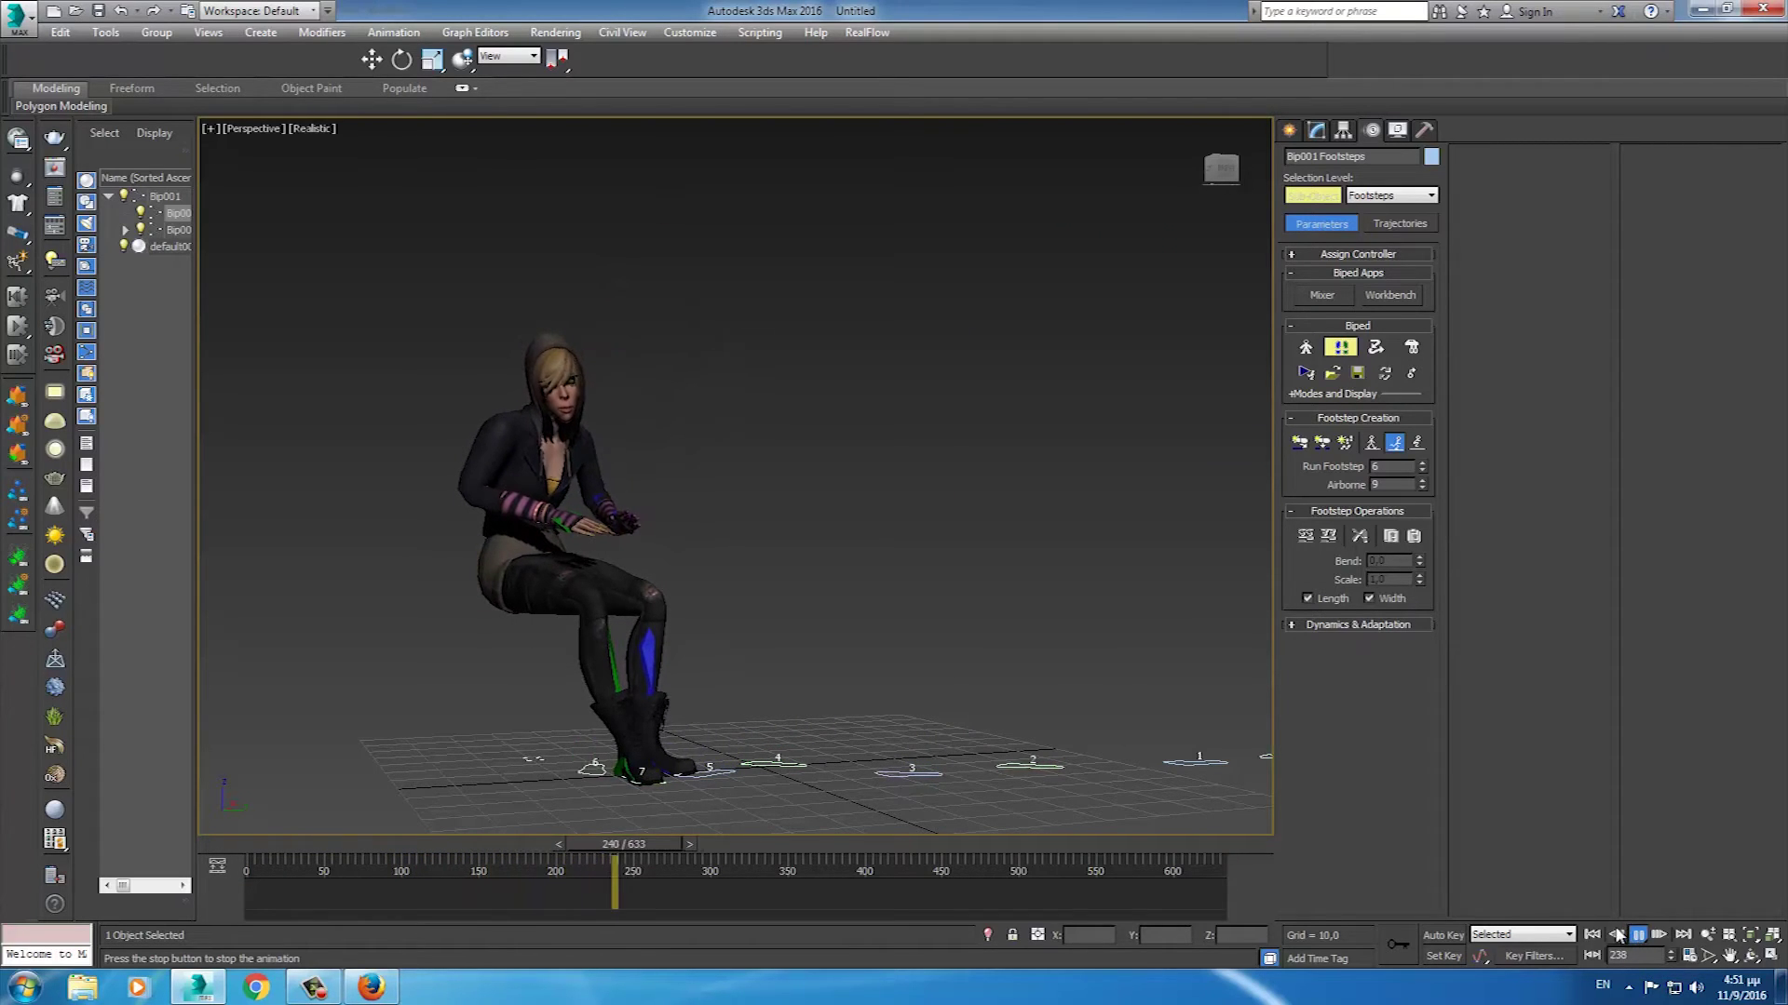
click(1591, 936)
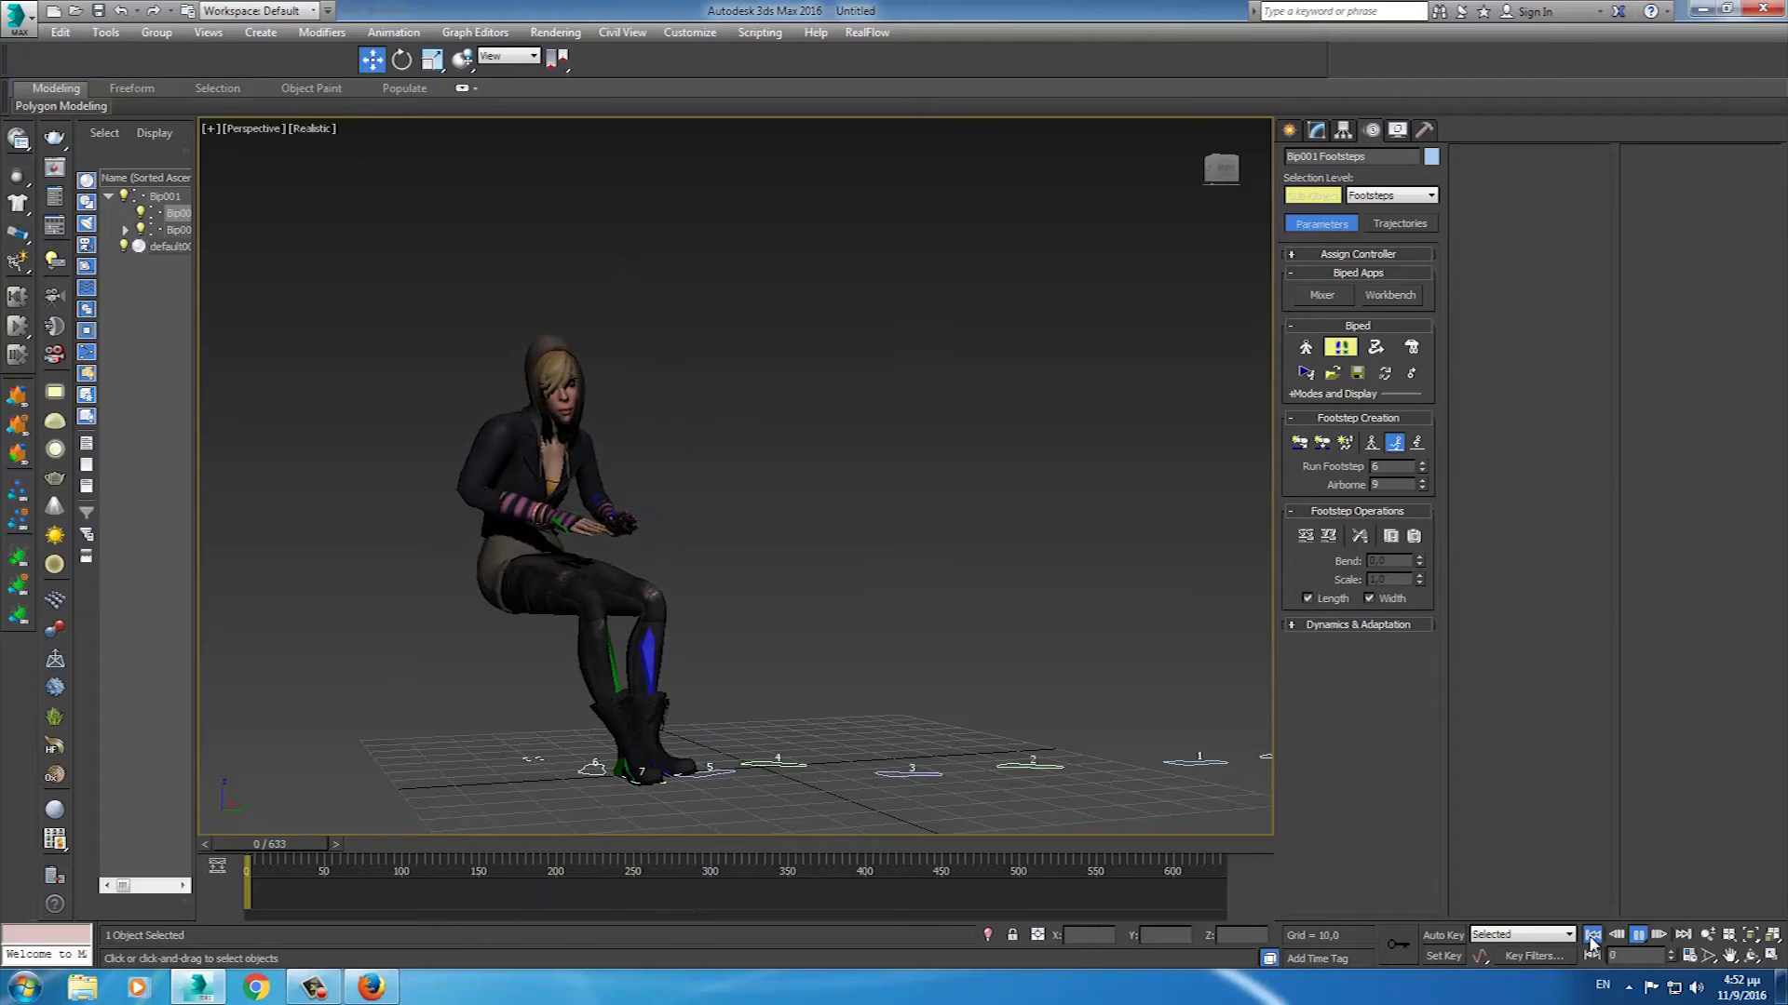
- Enable Mixer Mode, open the Motion Mixer, dock it at the screen bottom, then scrub to frame 514
click(1414, 349)
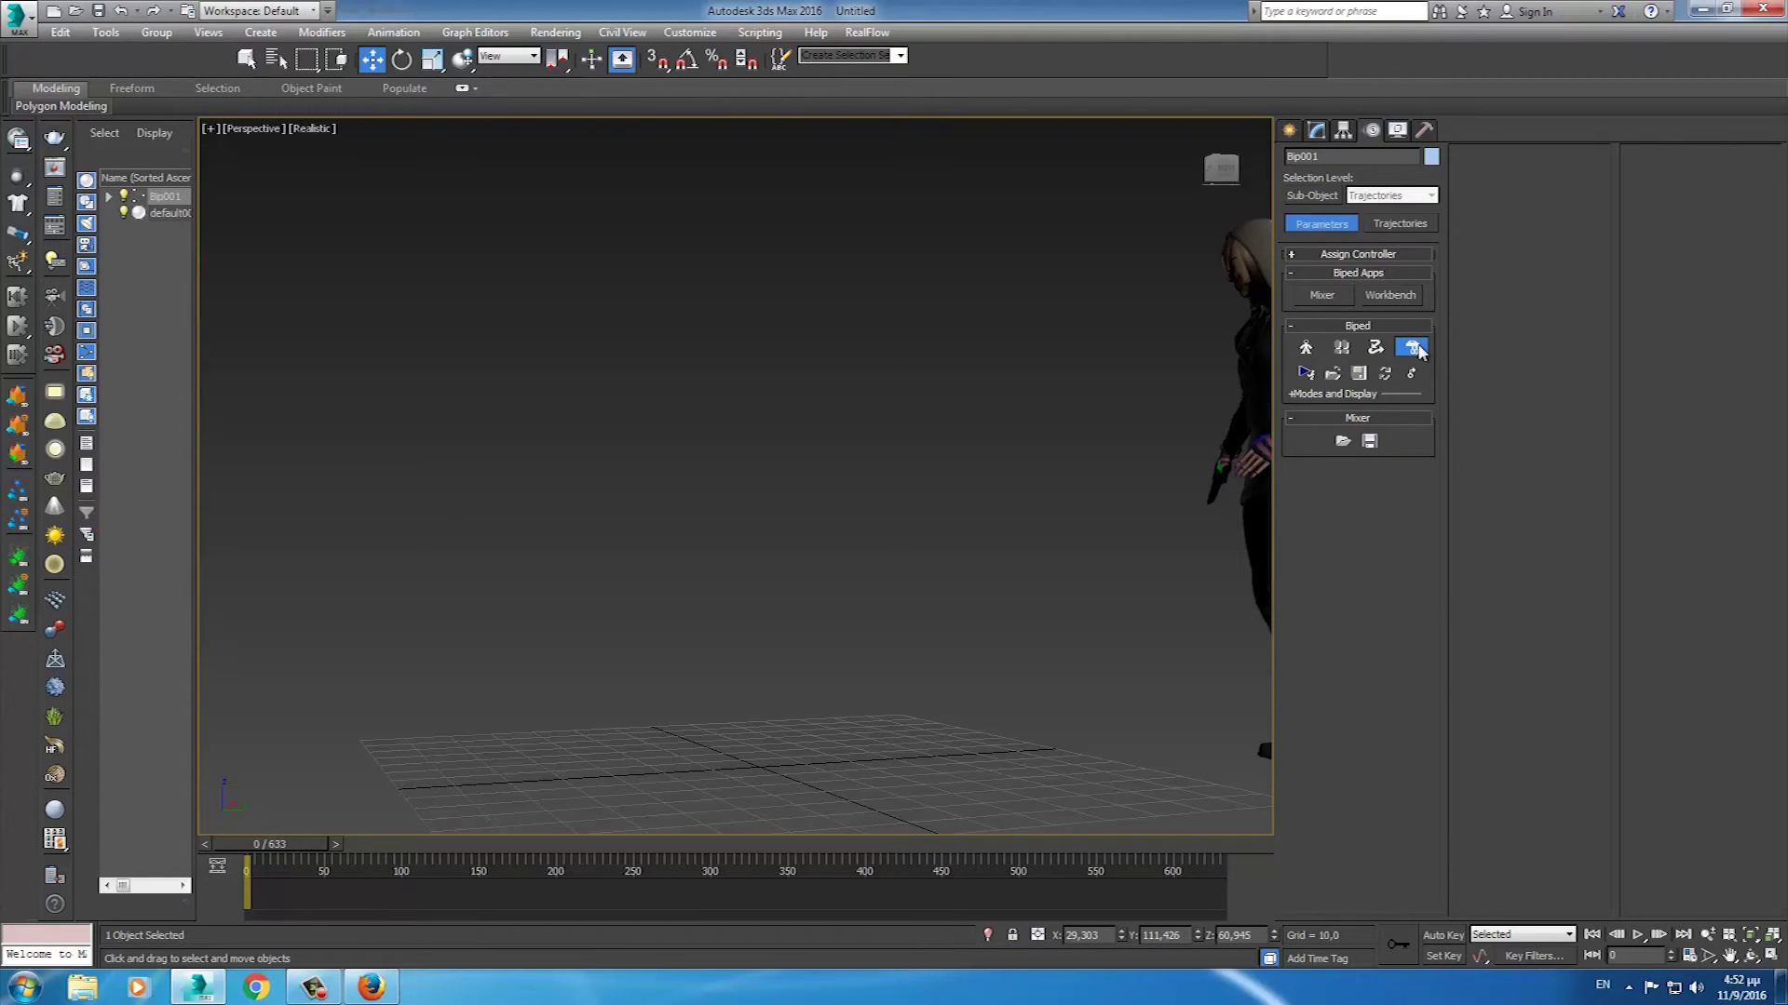
click(1322, 295)
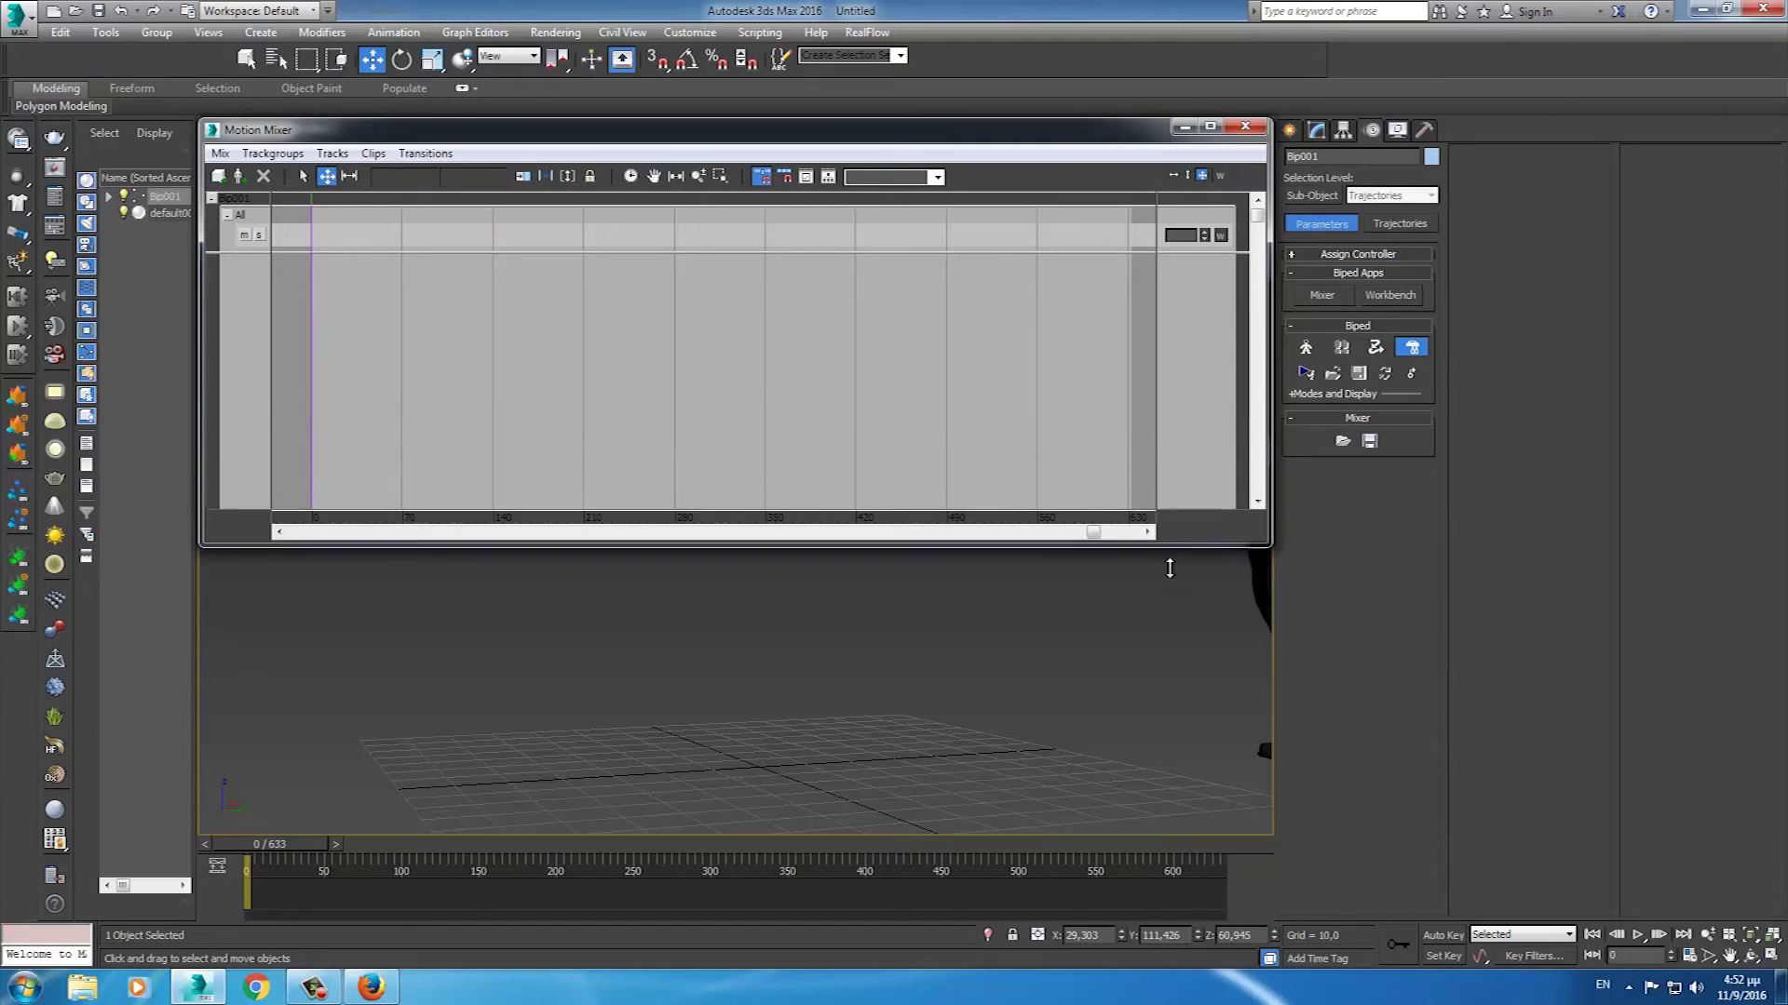
drag(1170, 470, 1170, 597)
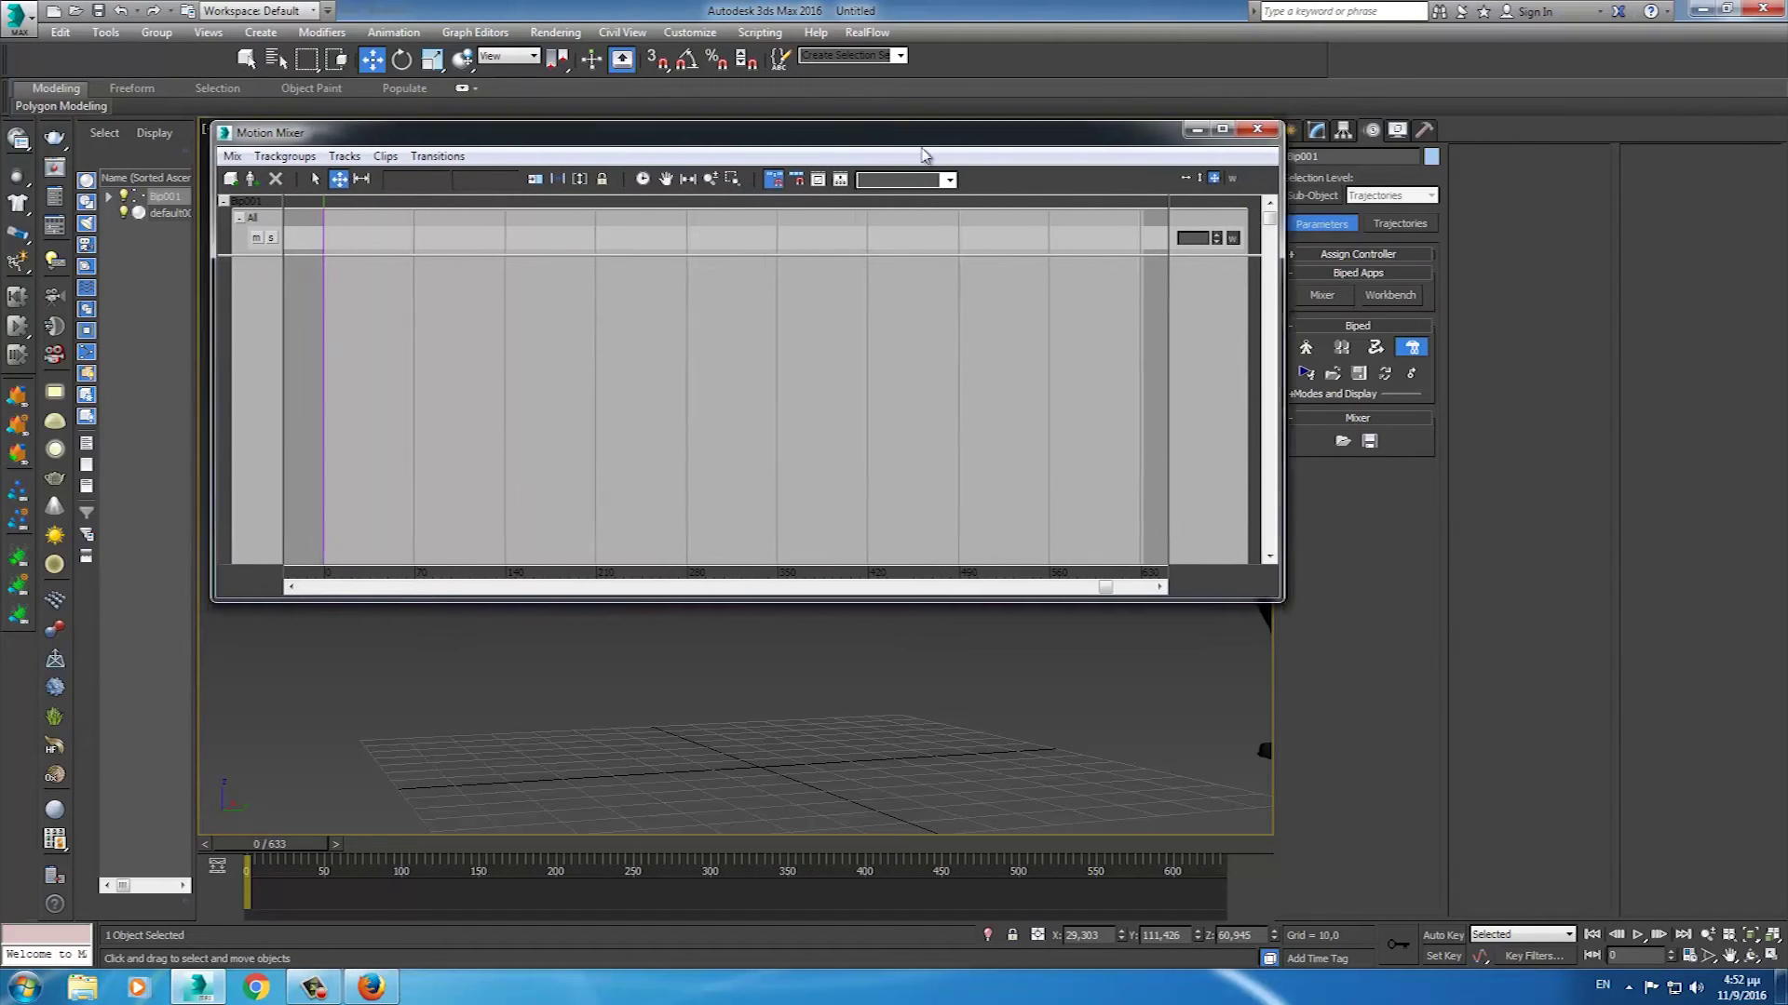
drag(817, 136, 1243, 156)
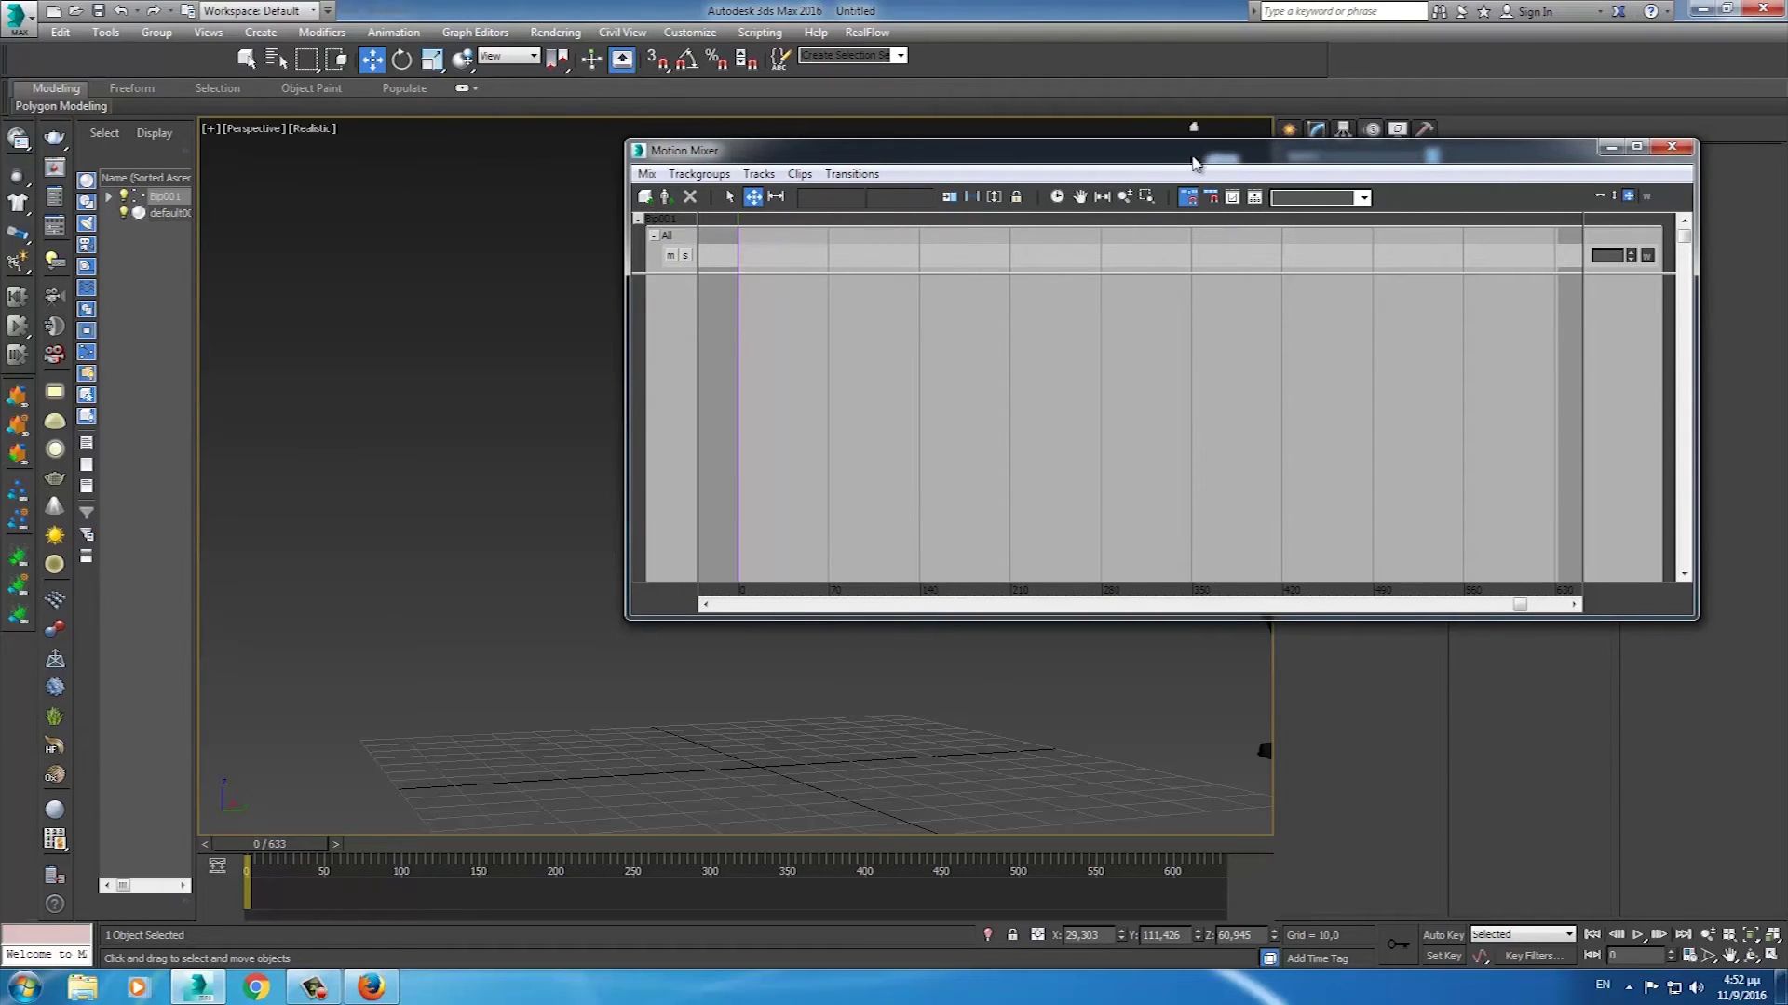
drag(1193, 163, 1176, 924)
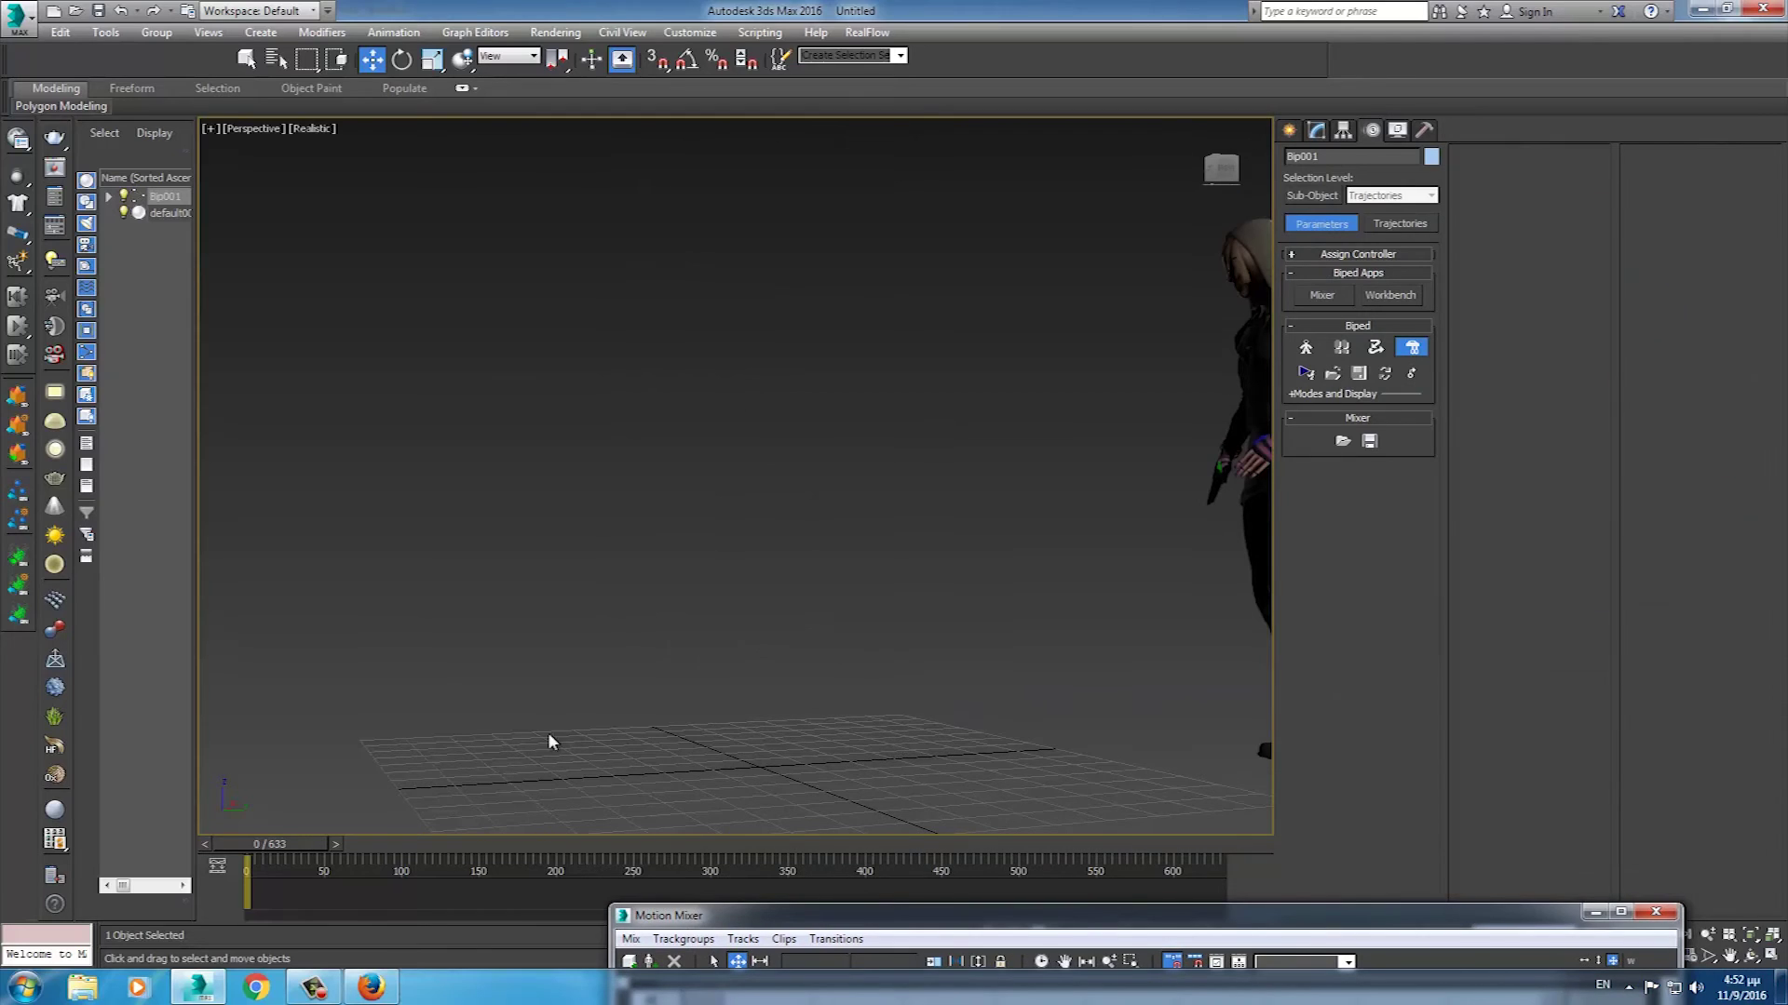
mouse_move(630, 821)
mouse_down()
mouse_move(1096, 838)
mouse_move(1038, 838)
mouse_up()
- Close the Motion Mixer and turn off Mixer Mode, scrubbing back to around frame 211
key(w)
middle_drag(1106, 679, 810, 628)
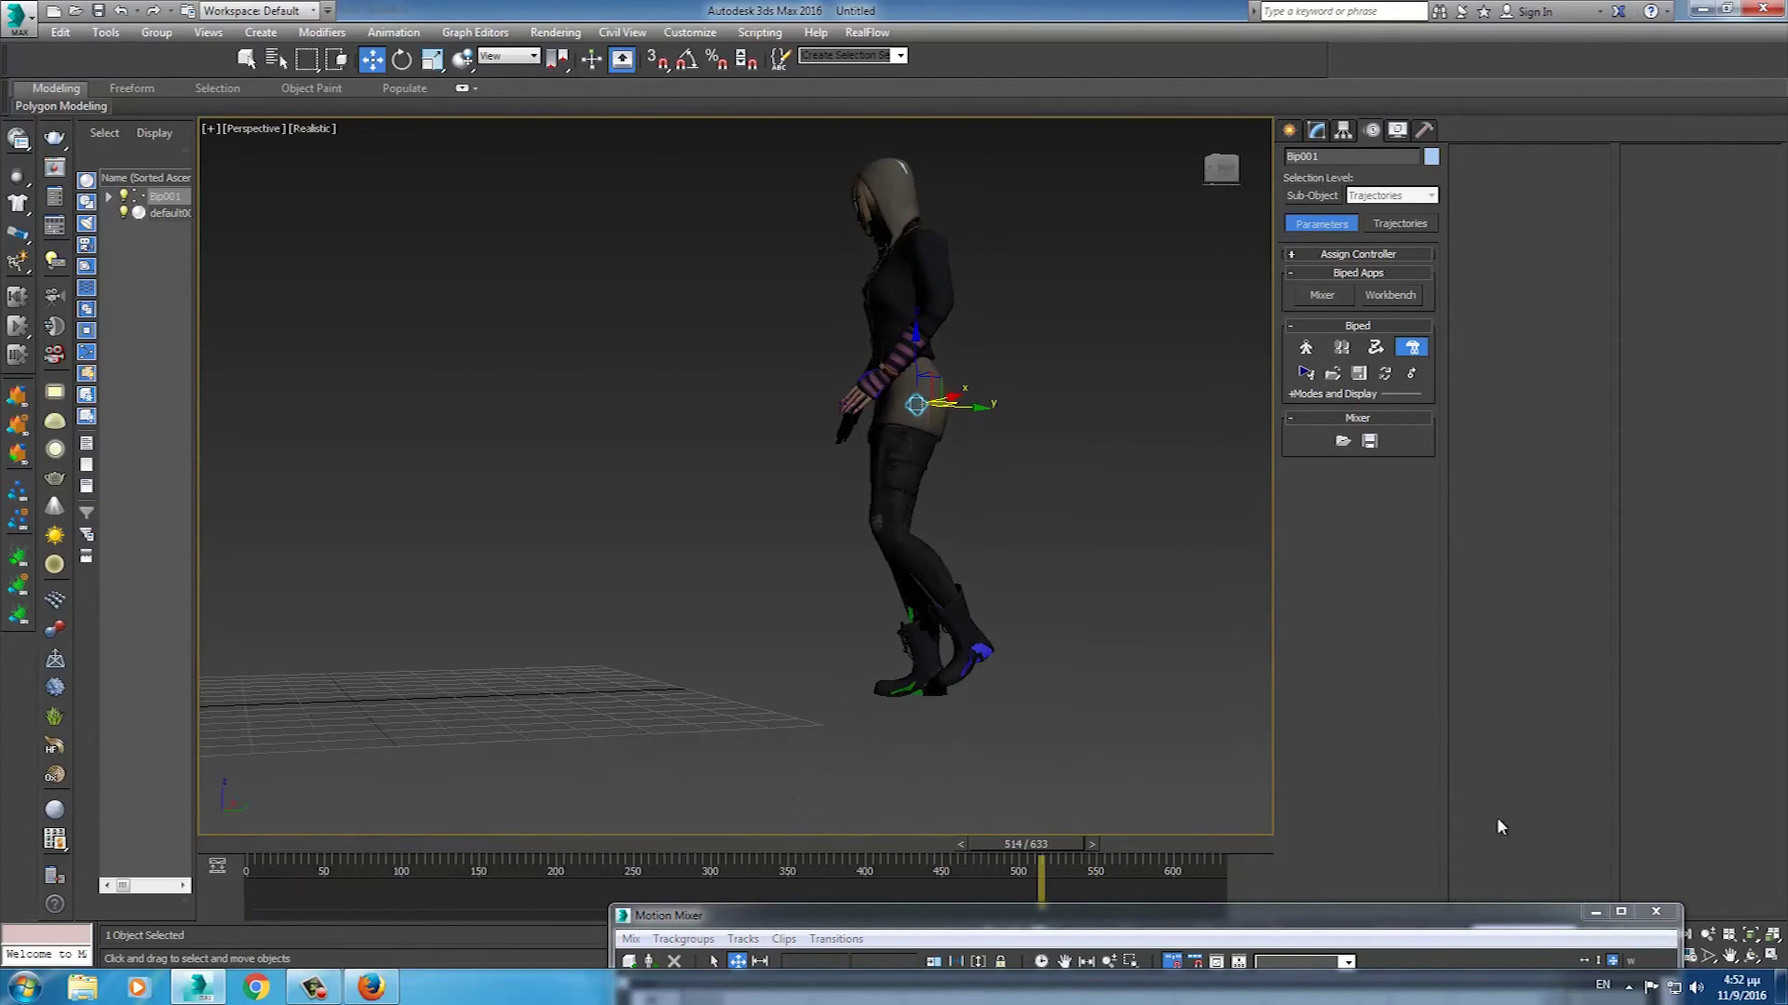
click(1656, 911)
click(1411, 349)
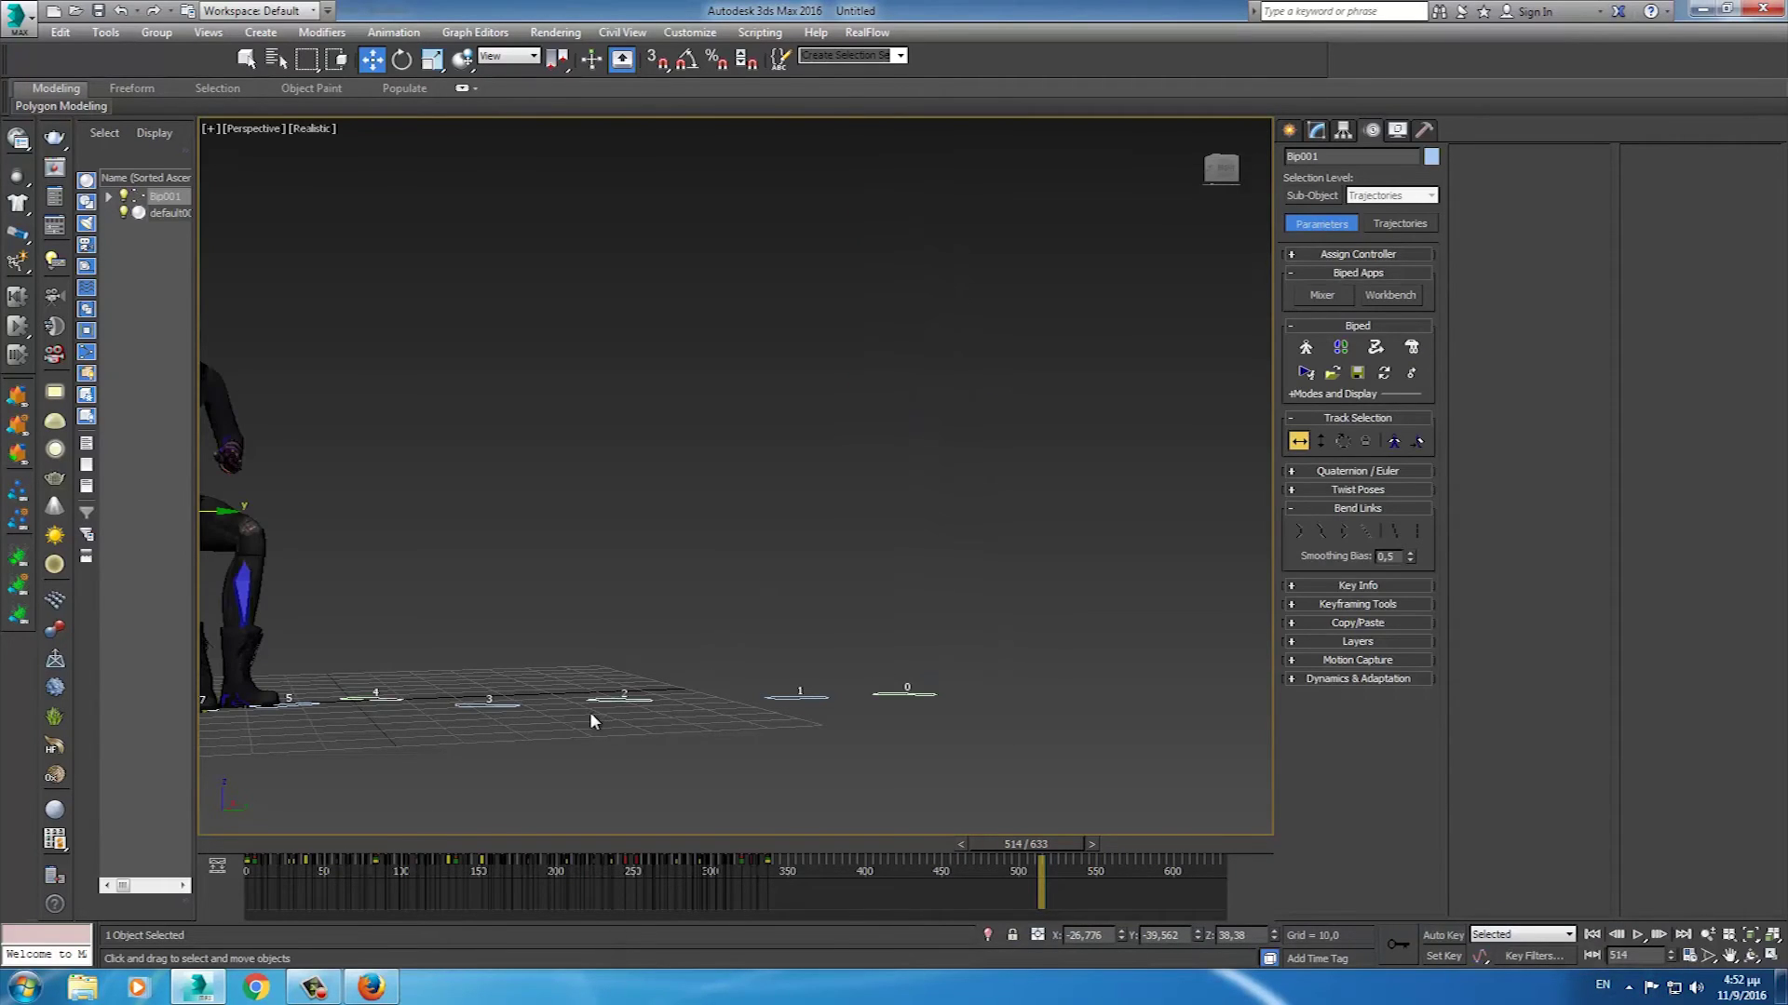
middle_drag(590, 711, 769, 693)
mouse_move(987, 838)
mouse_down()
mouse_move(313, 890)
mouse_move(490, 875)
mouse_move(408, 905)
mouse_up()
- Deselect the biped, play the walk-in-and-sit animation, then scrub to frame 545
key(w)
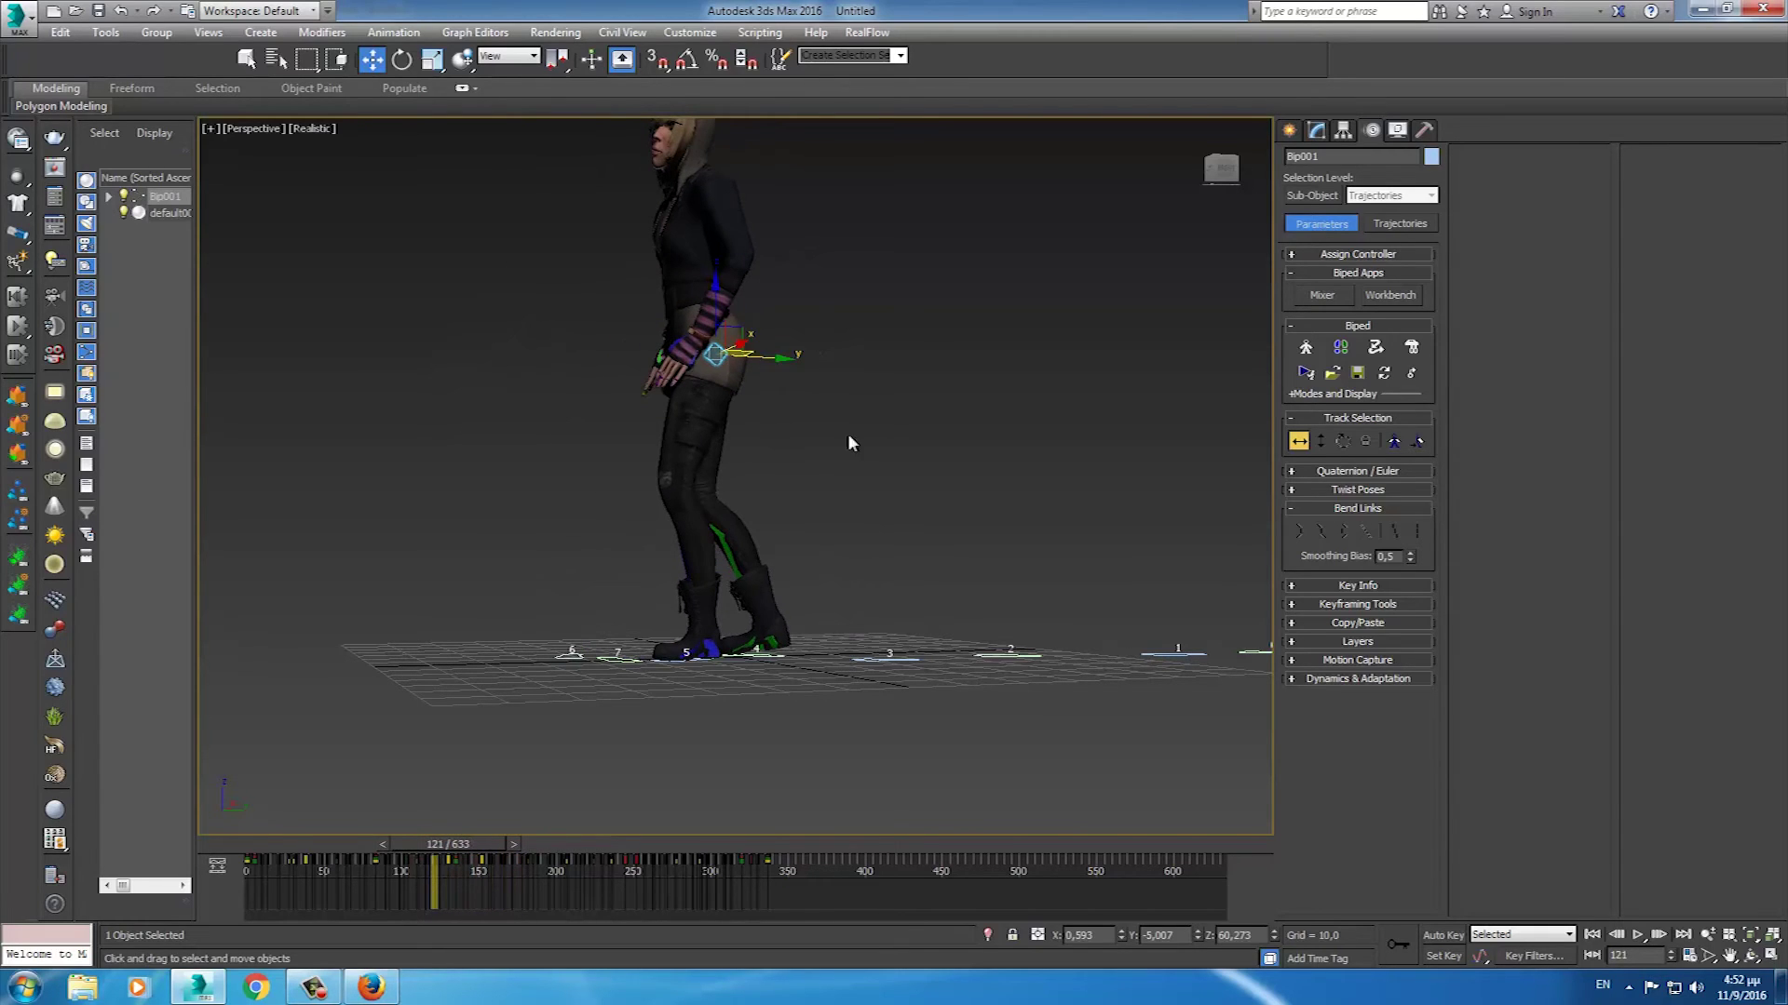
click(987, 295)
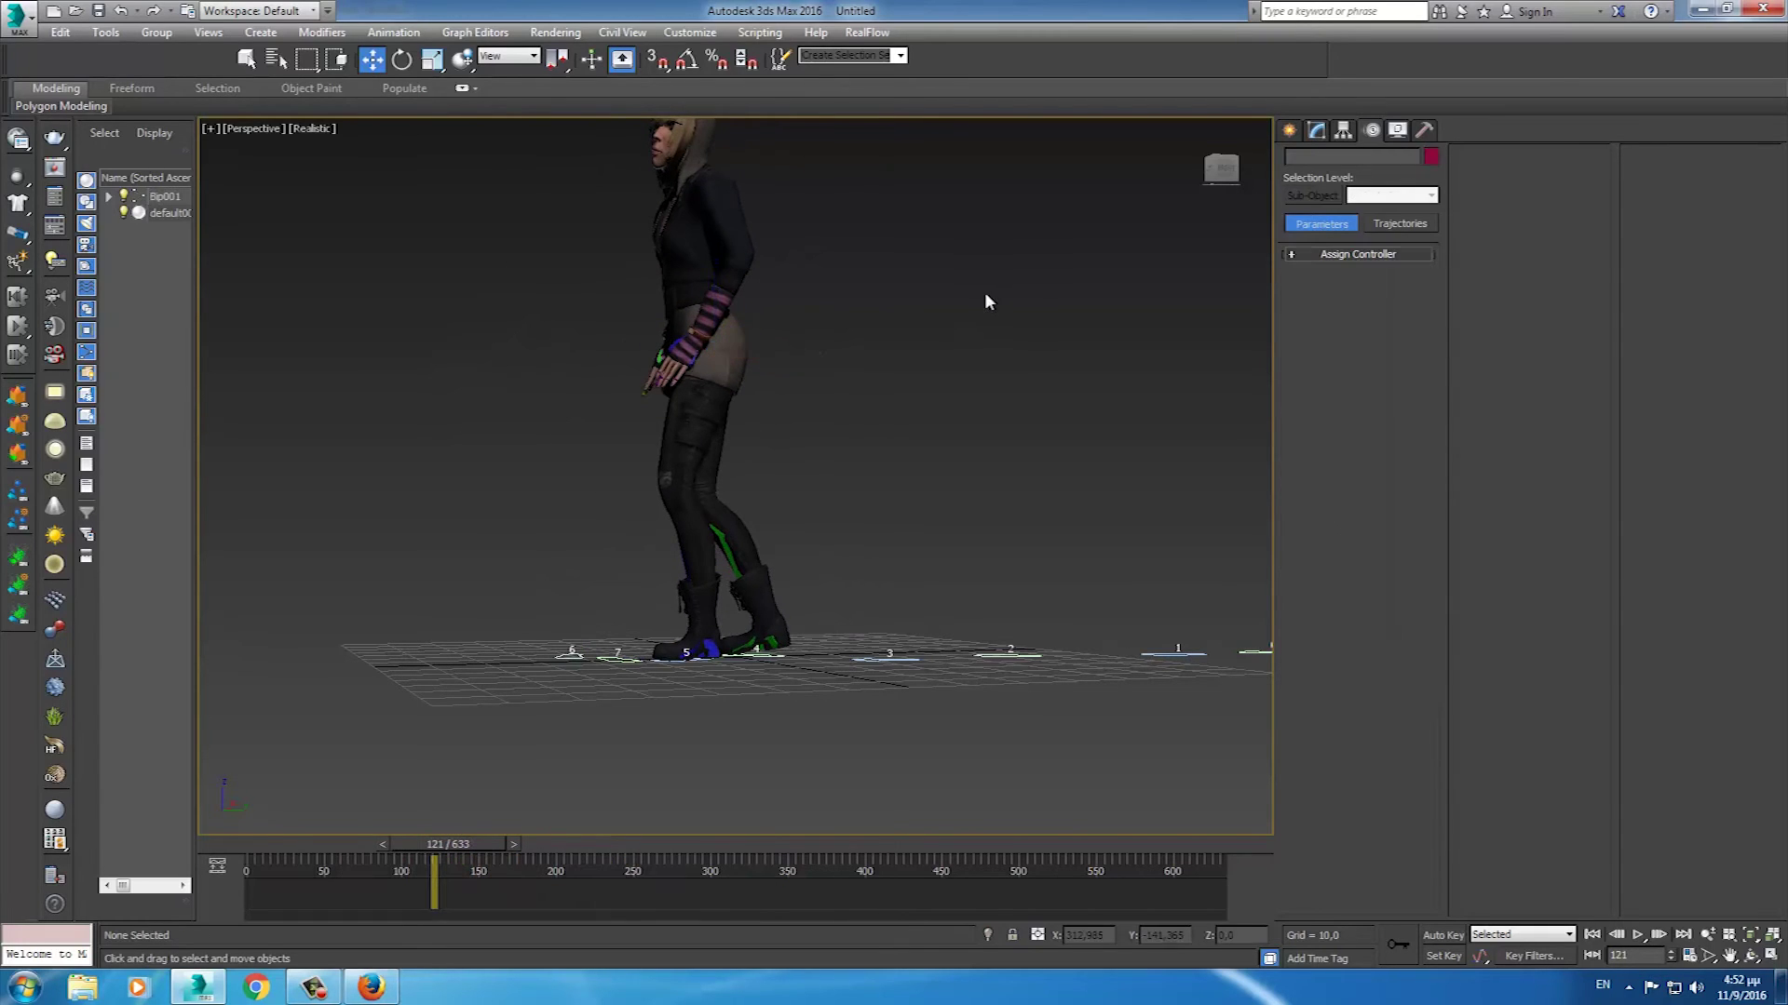
click(1637, 934)
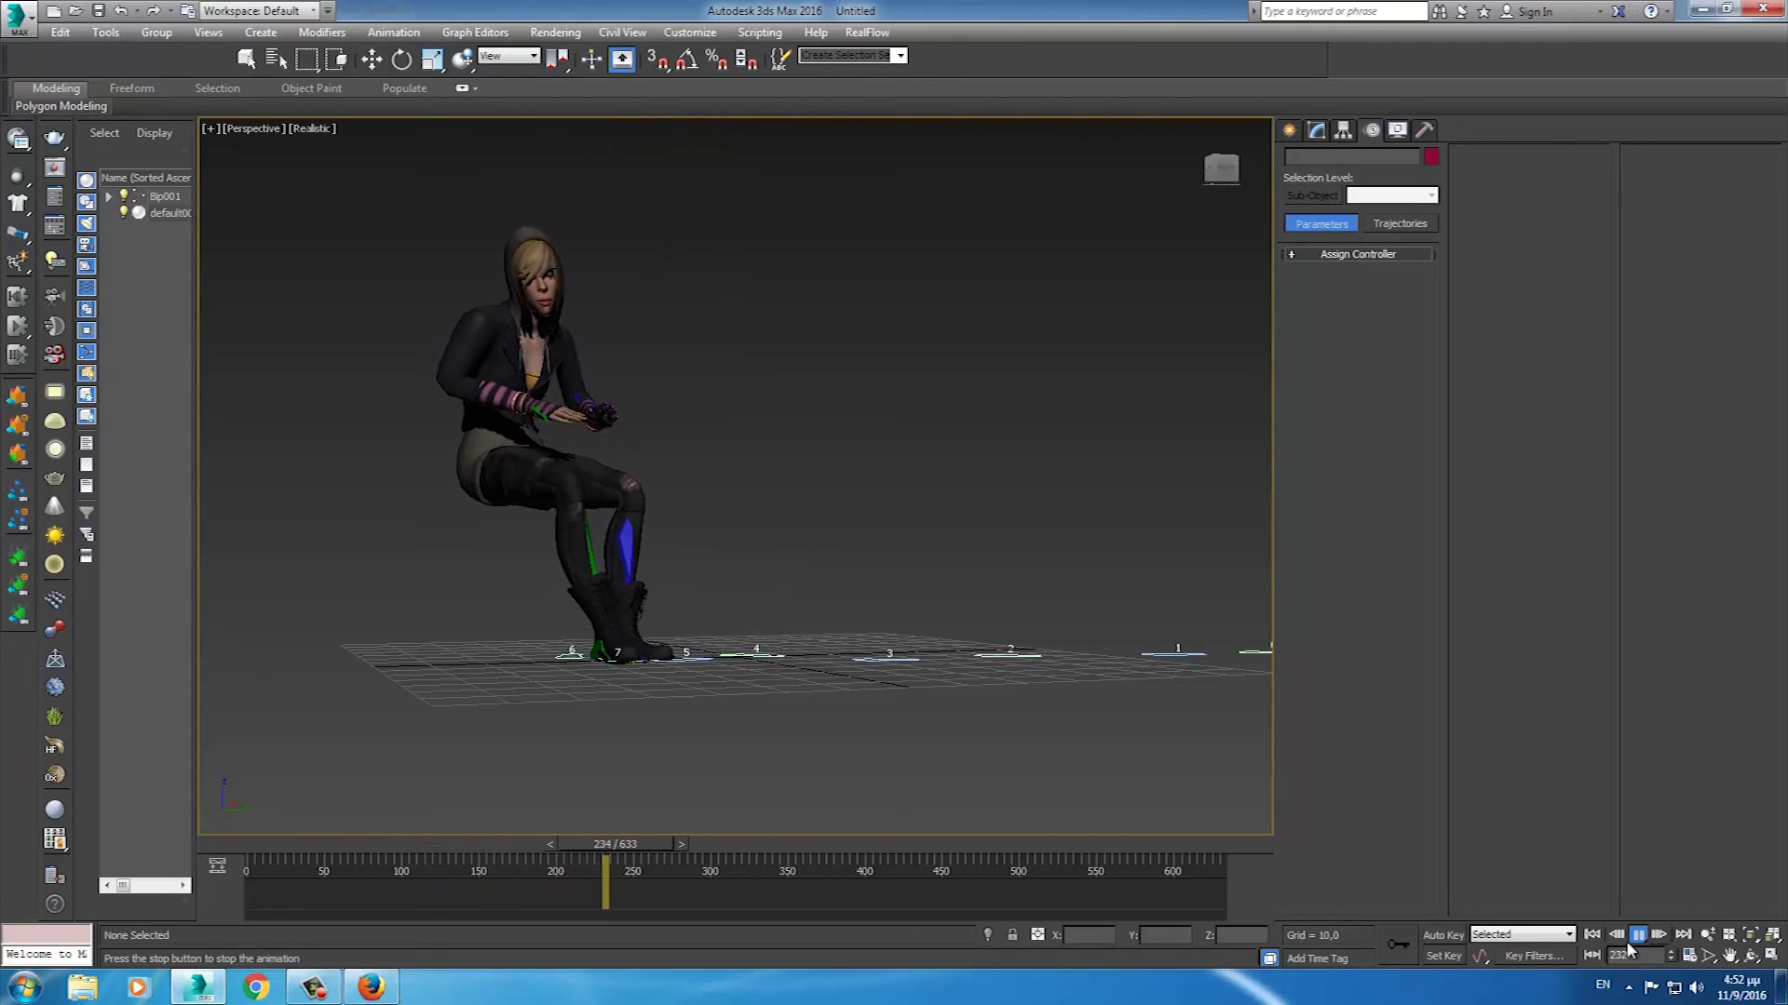
click(1592, 936)
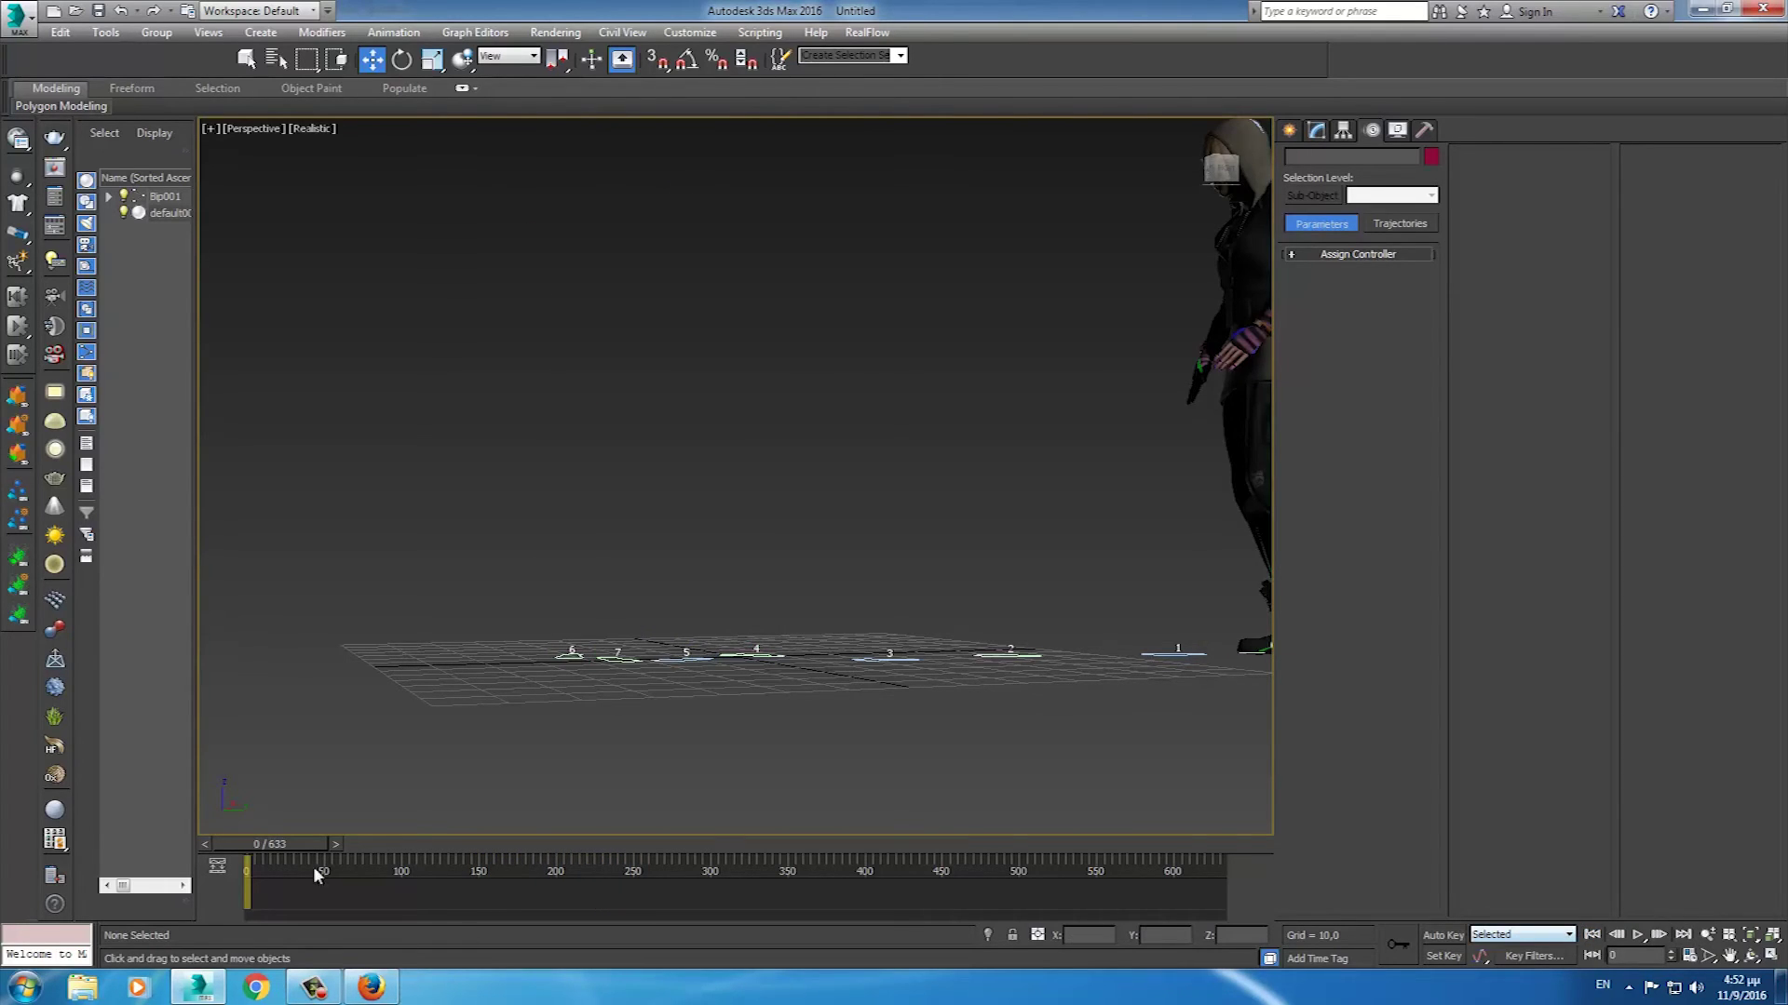
drag(313, 852, 1113, 791)
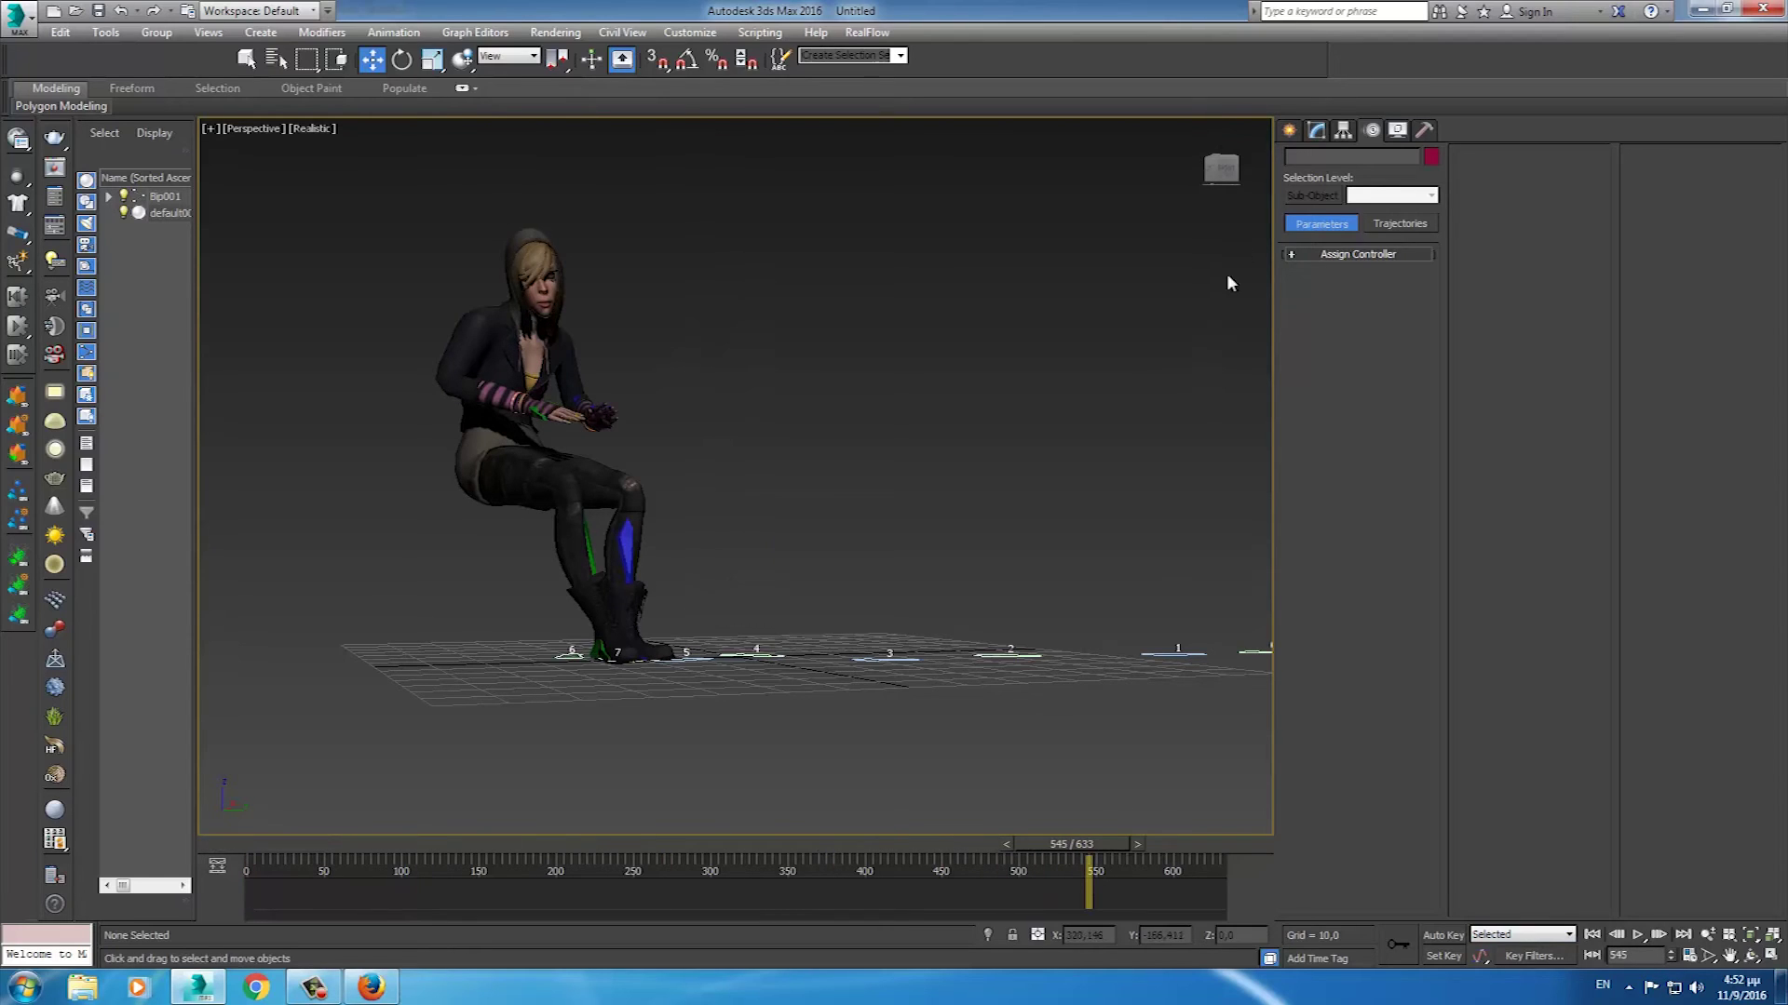
- Draw a box in the Top view beneath the seated character
click(1300, 133)
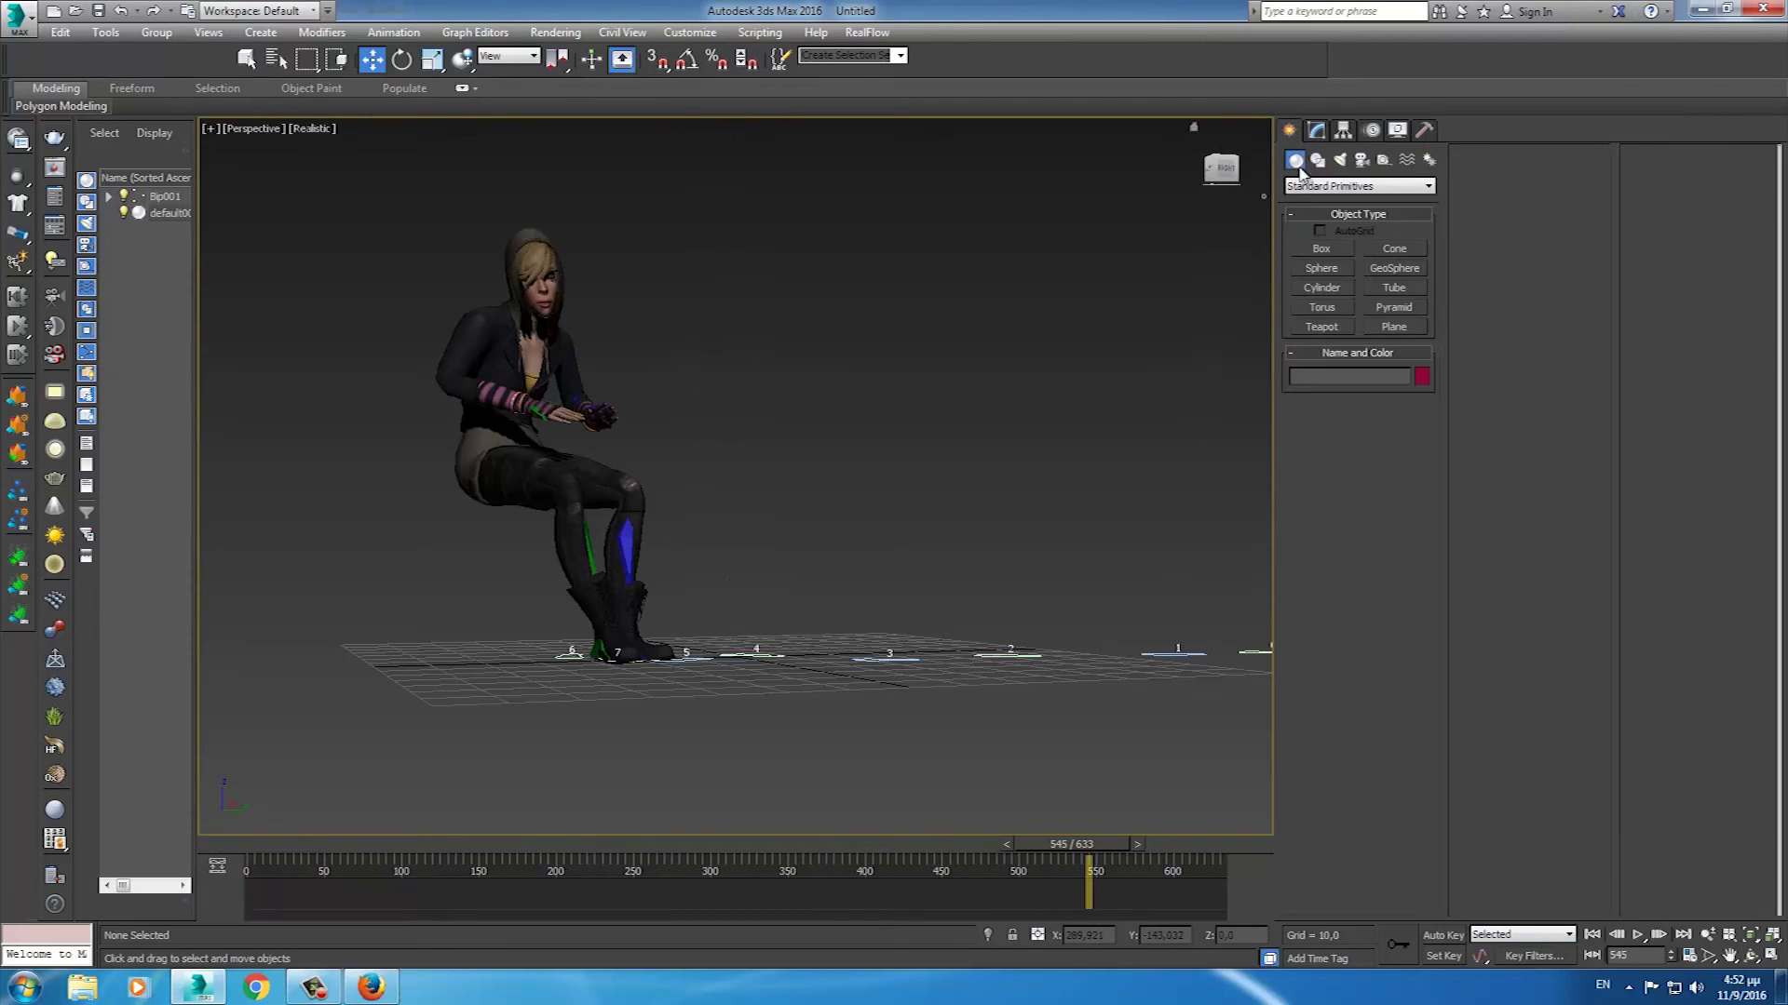
click(1322, 249)
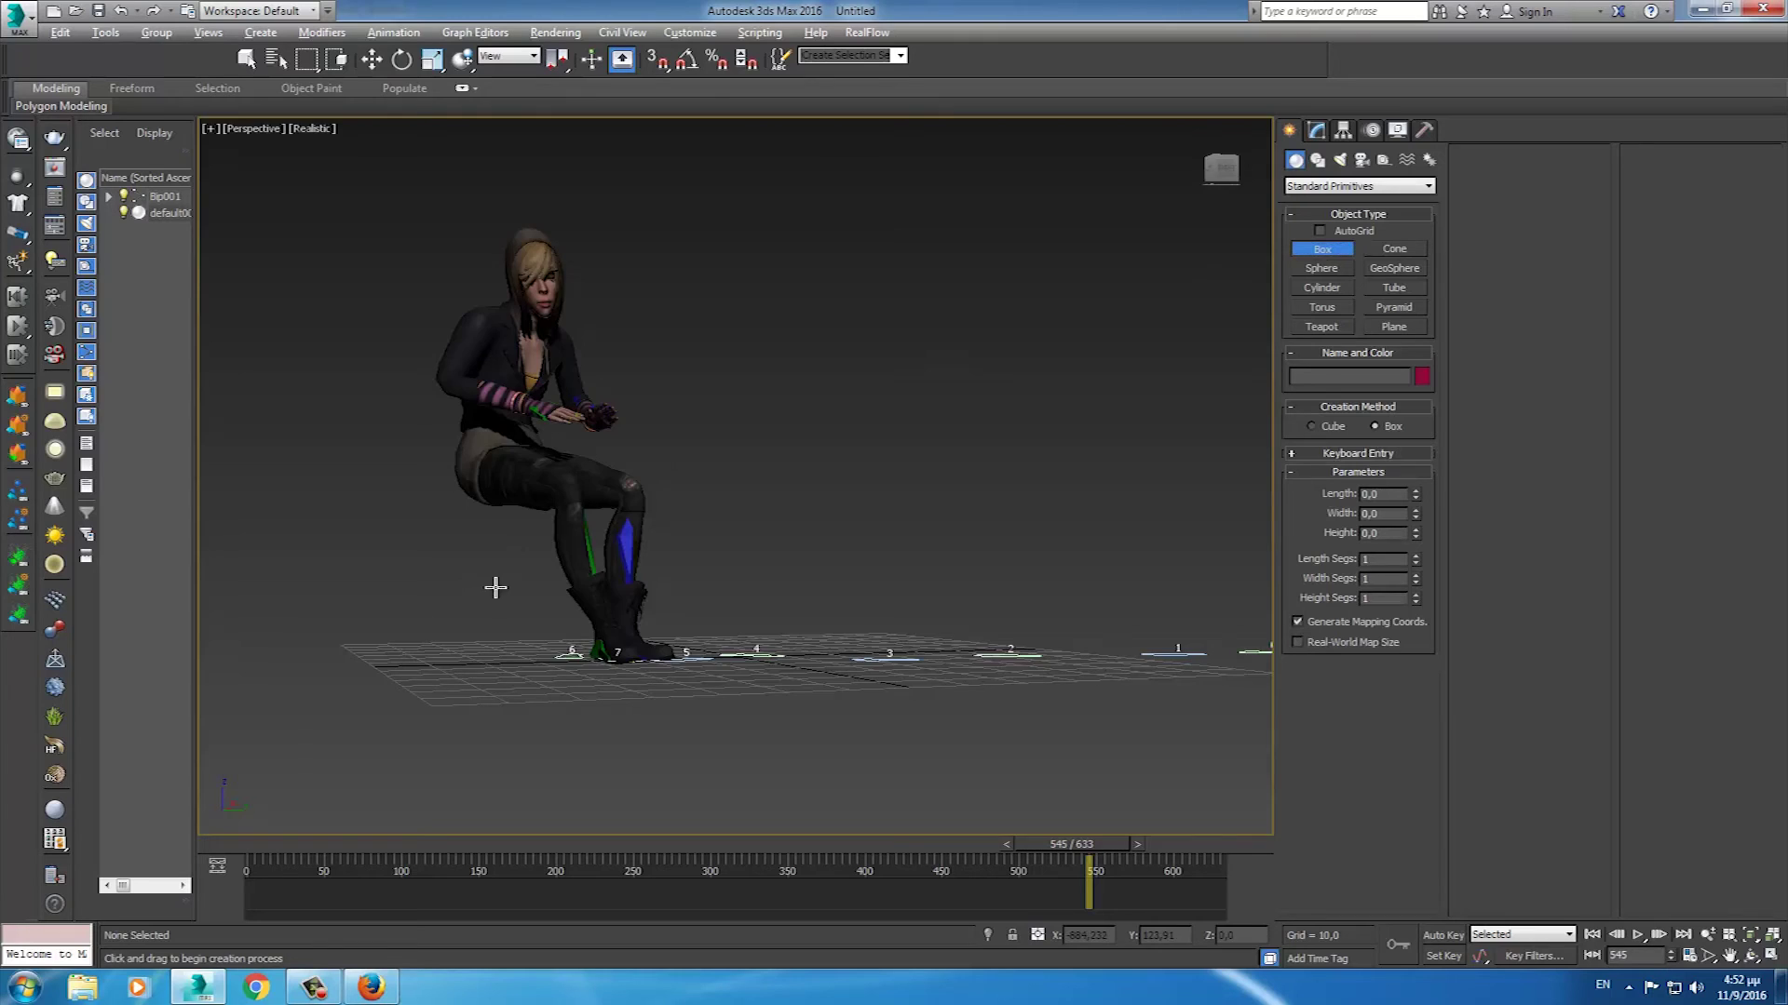
key(alt+w)
middle_click(459, 450)
key(alt+w)
middle_drag(459, 579, 466, 503)
key(alt+w)
drag(298, 328, 426, 428)
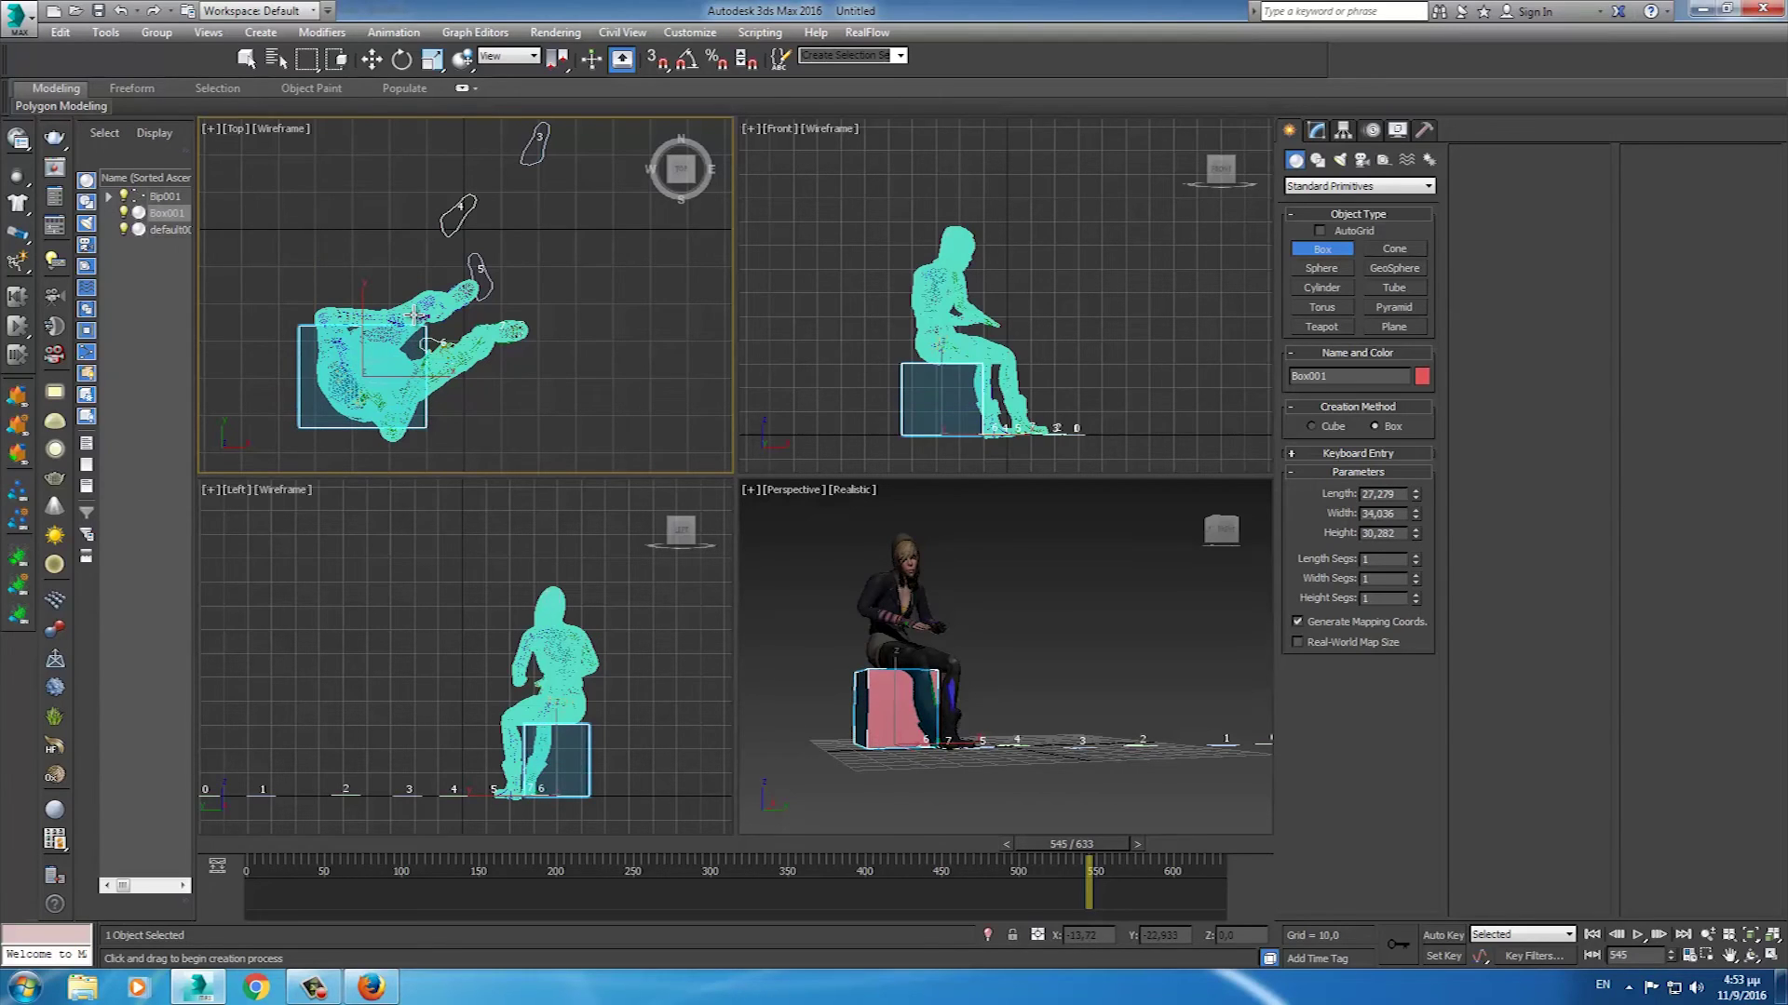
- Rotate the box -58.73° about Z and slide it under the character's hips
click(401, 58)
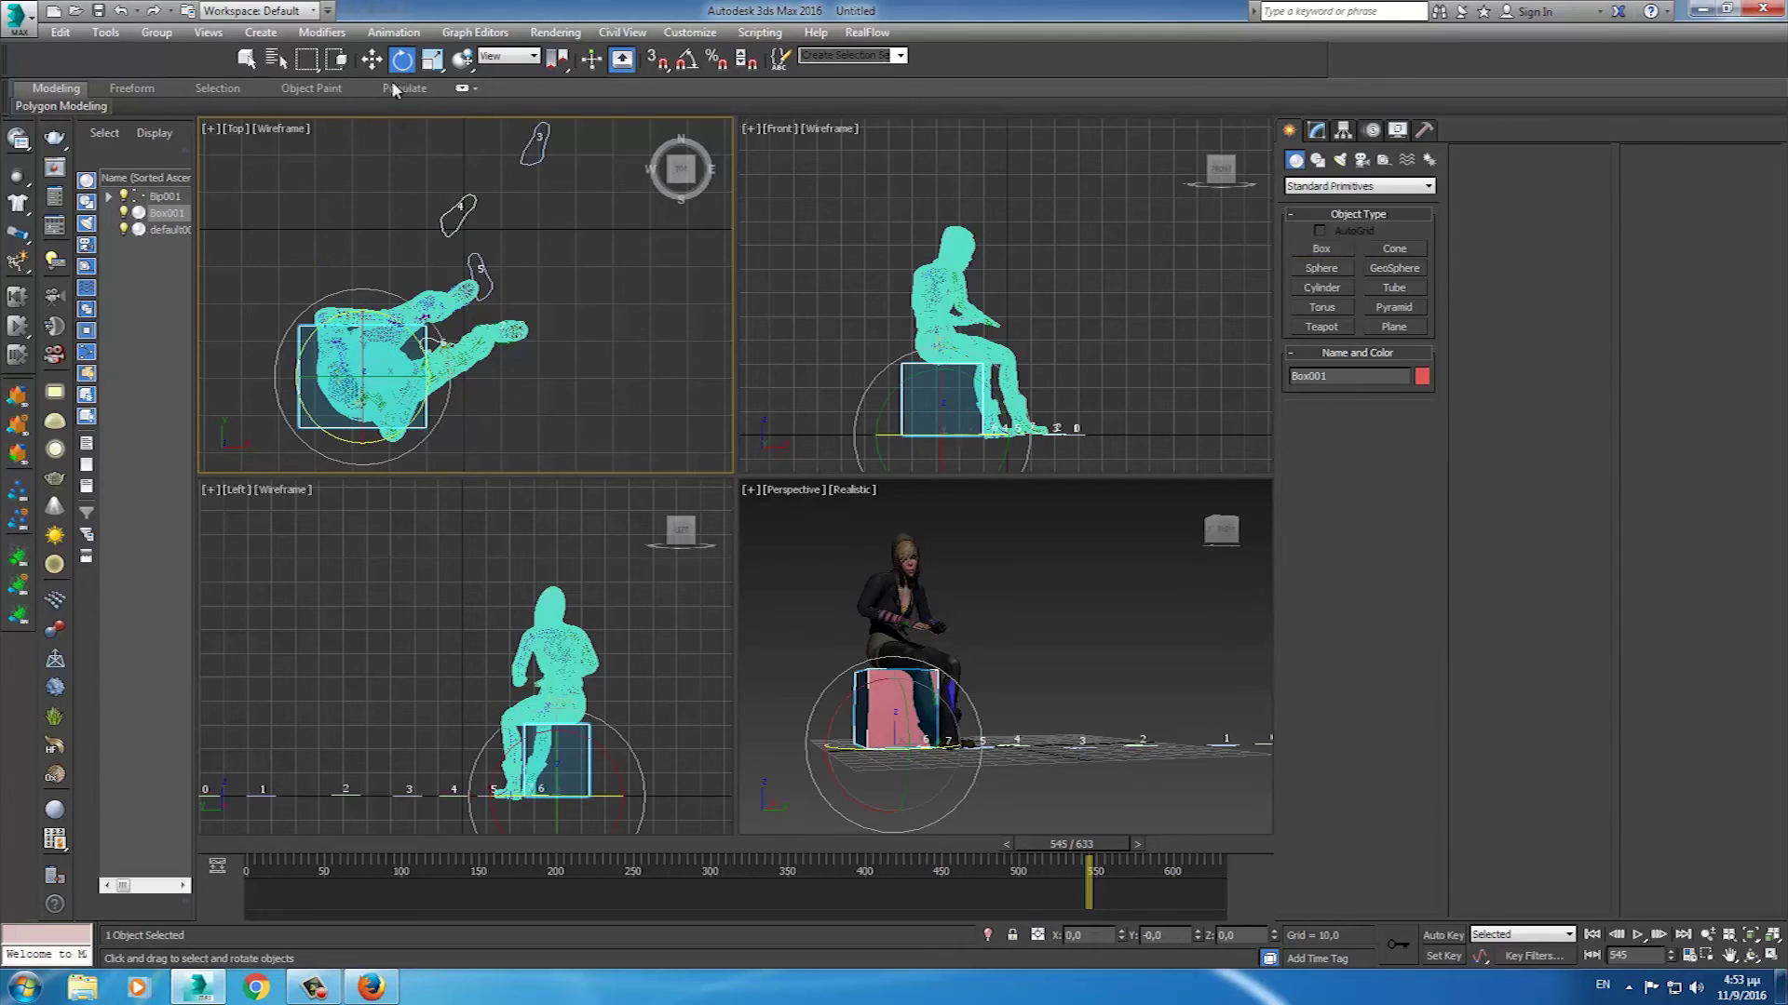
drag(417, 417, 318, 487)
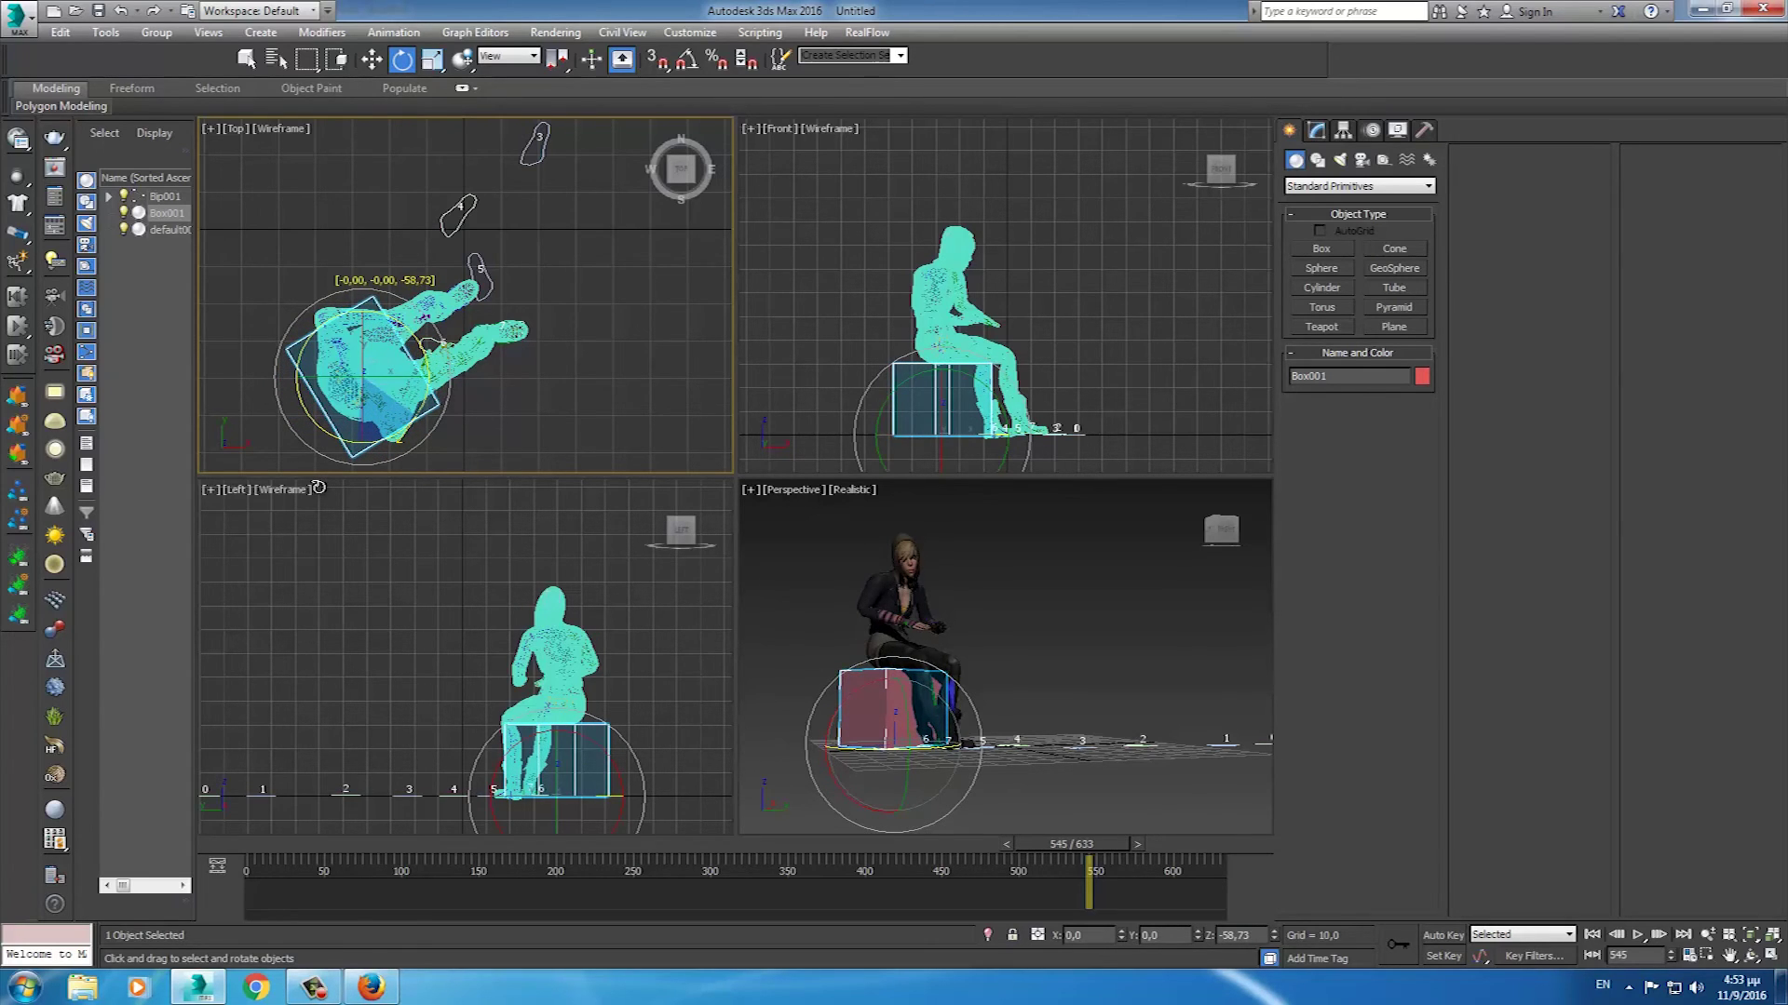
right_click(326, 451)
click(354, 462)
drag(388, 357, 379, 360)
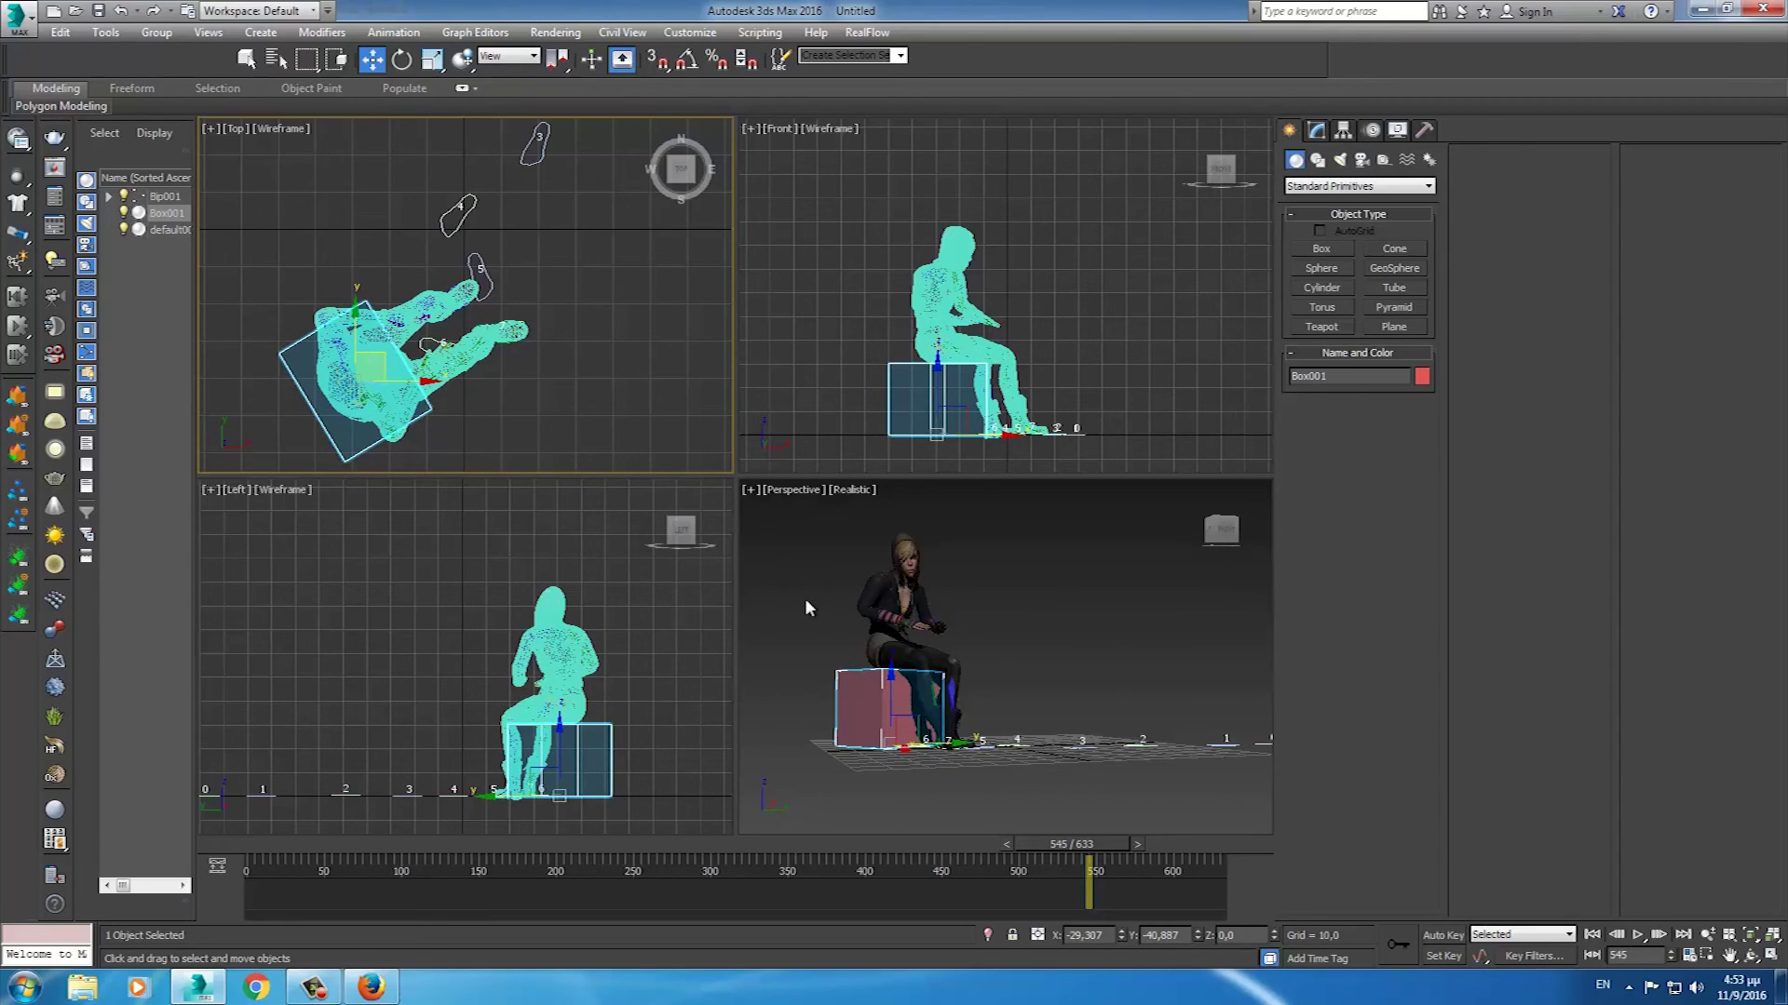
click(1396, 328)
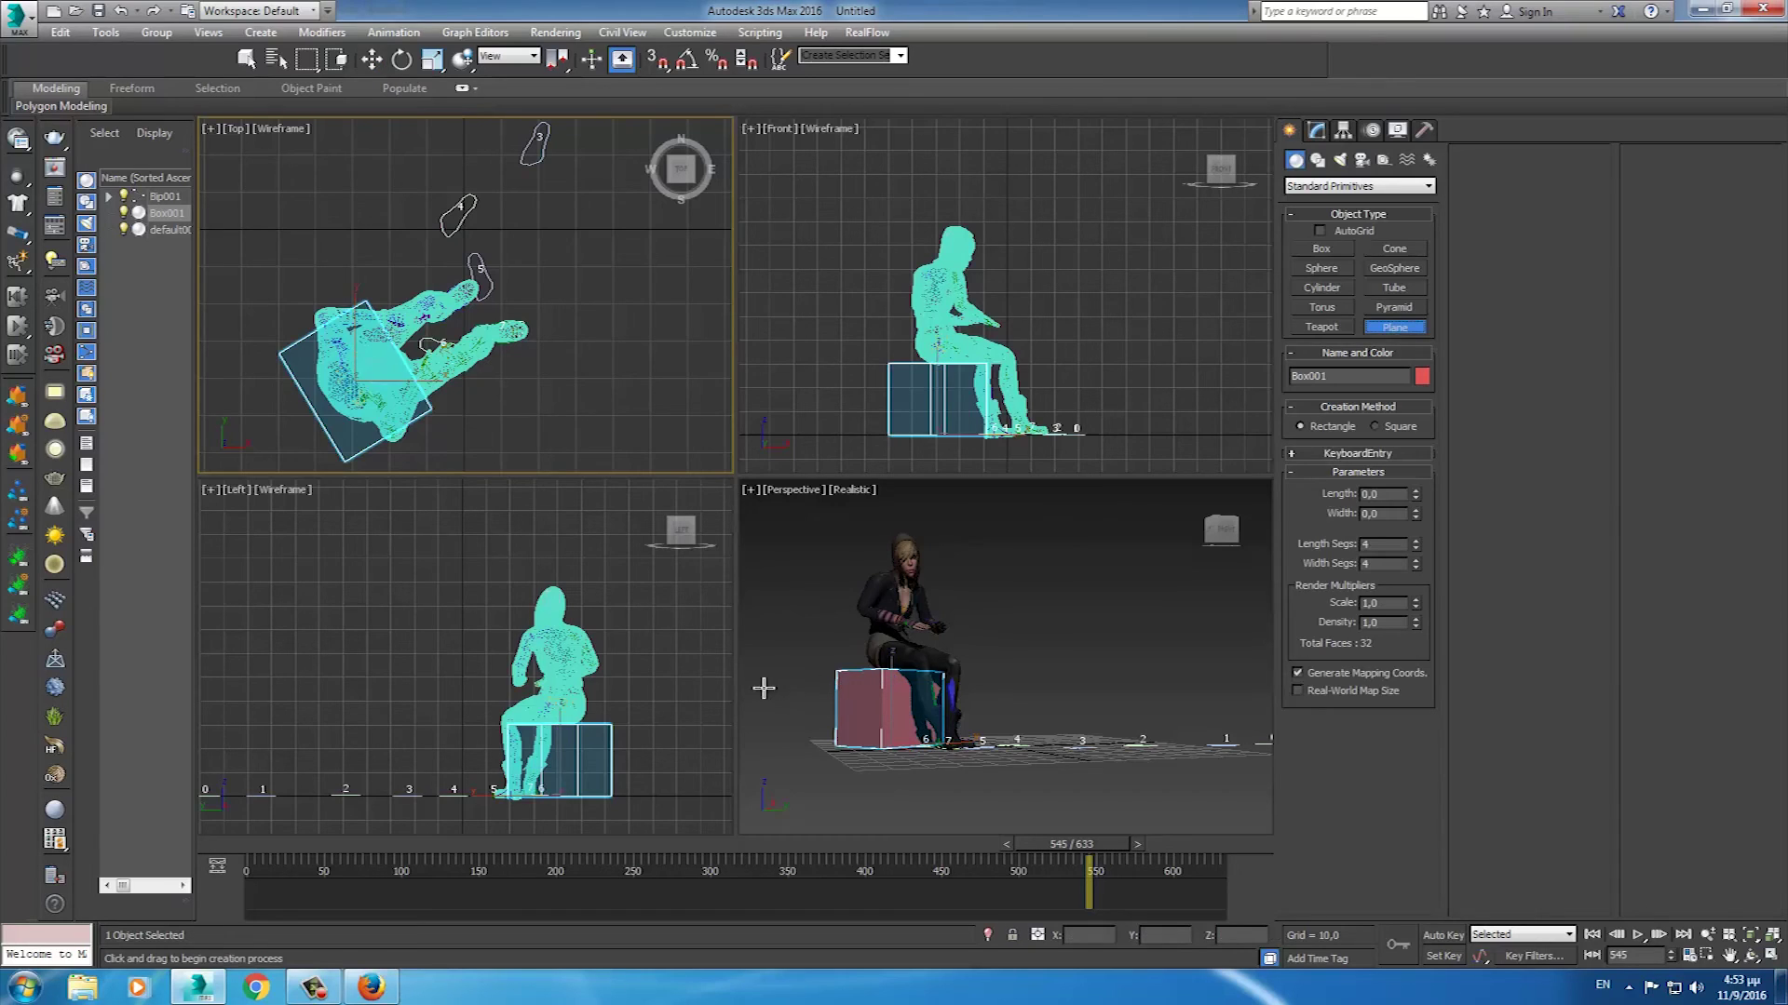
- Draw a large ground plane and centre it at X 0, Y 0
drag(763, 688, 1183, 705)
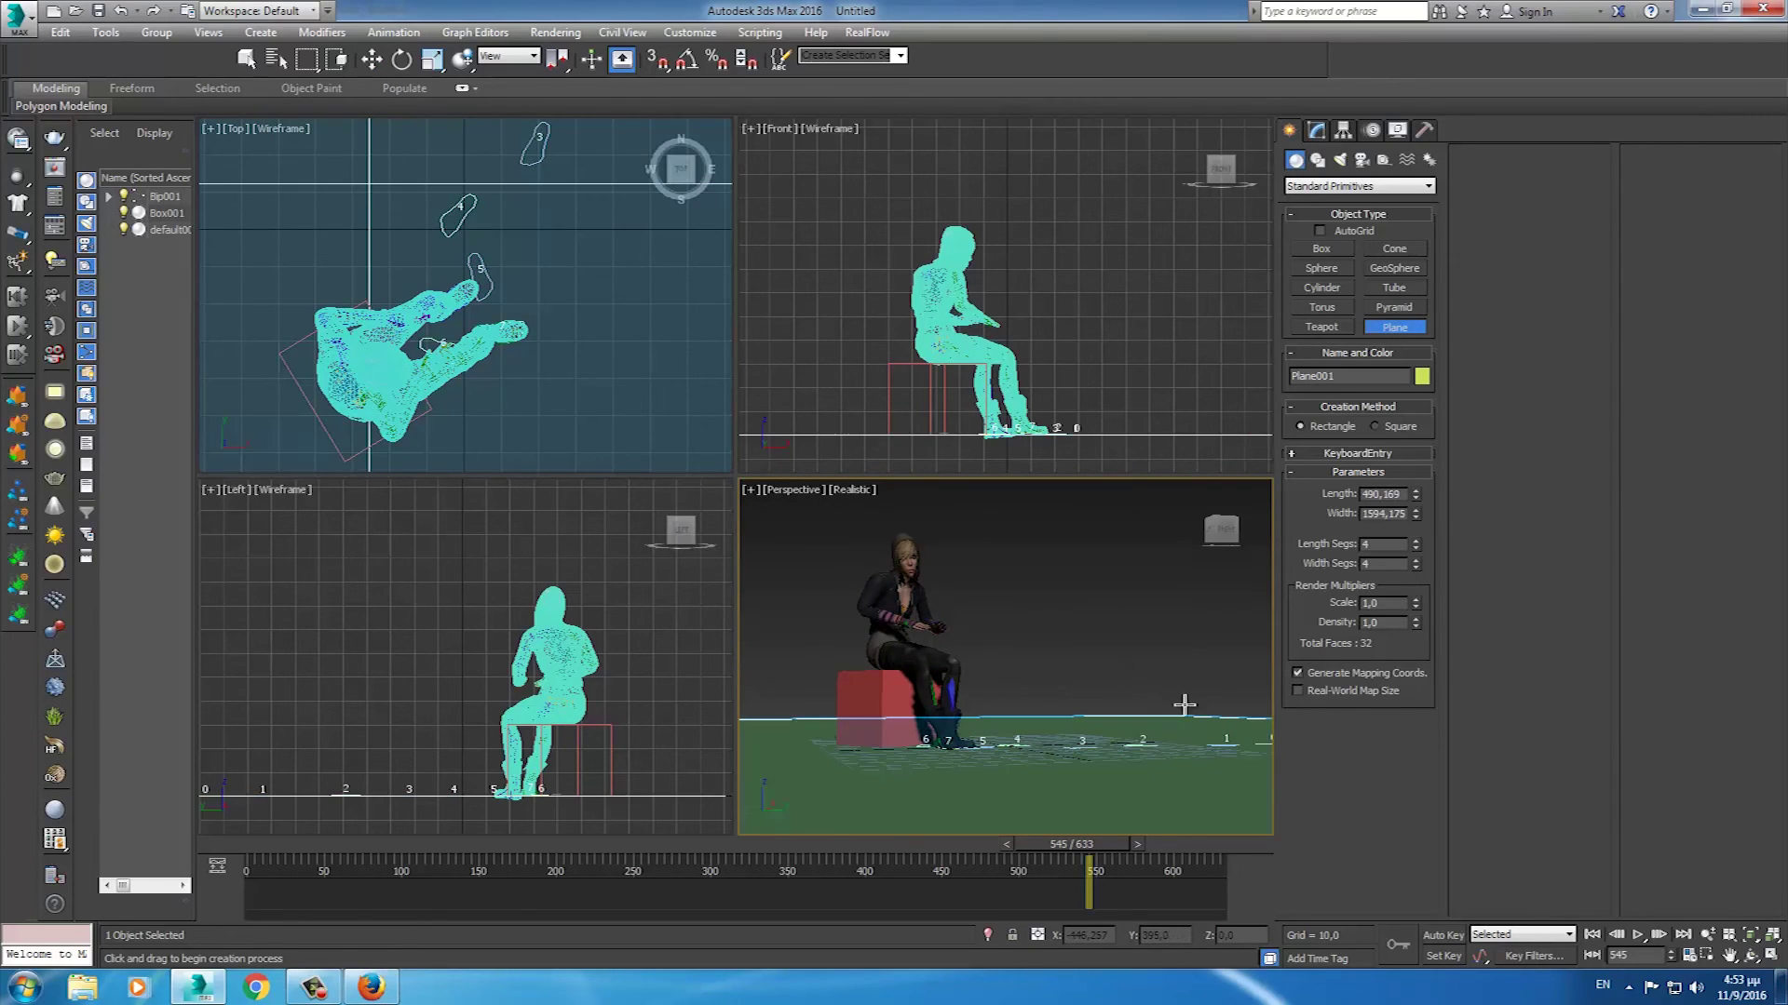
mouse_move(1415, 494)
mouse_down()
mouse_move(1424, 380)
mouse_move(1050, 880)
mouse_up()
right_click(777, 445)
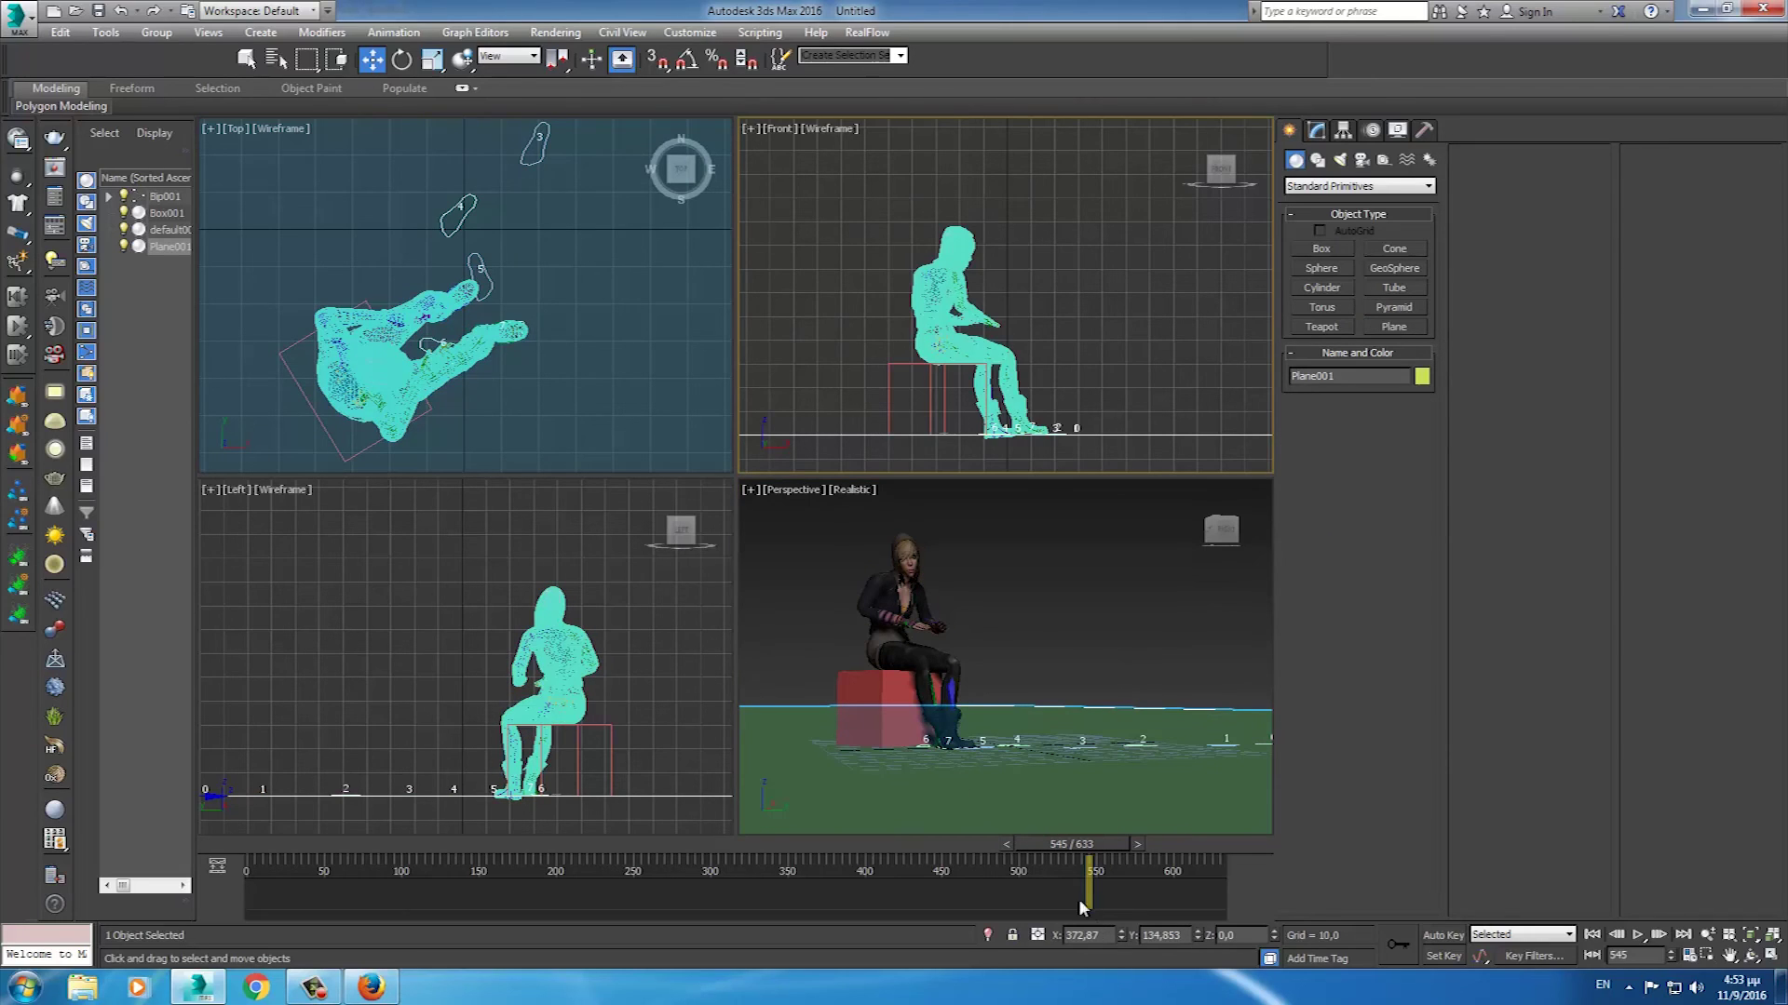
right_click(1121, 936)
right_click(1198, 936)
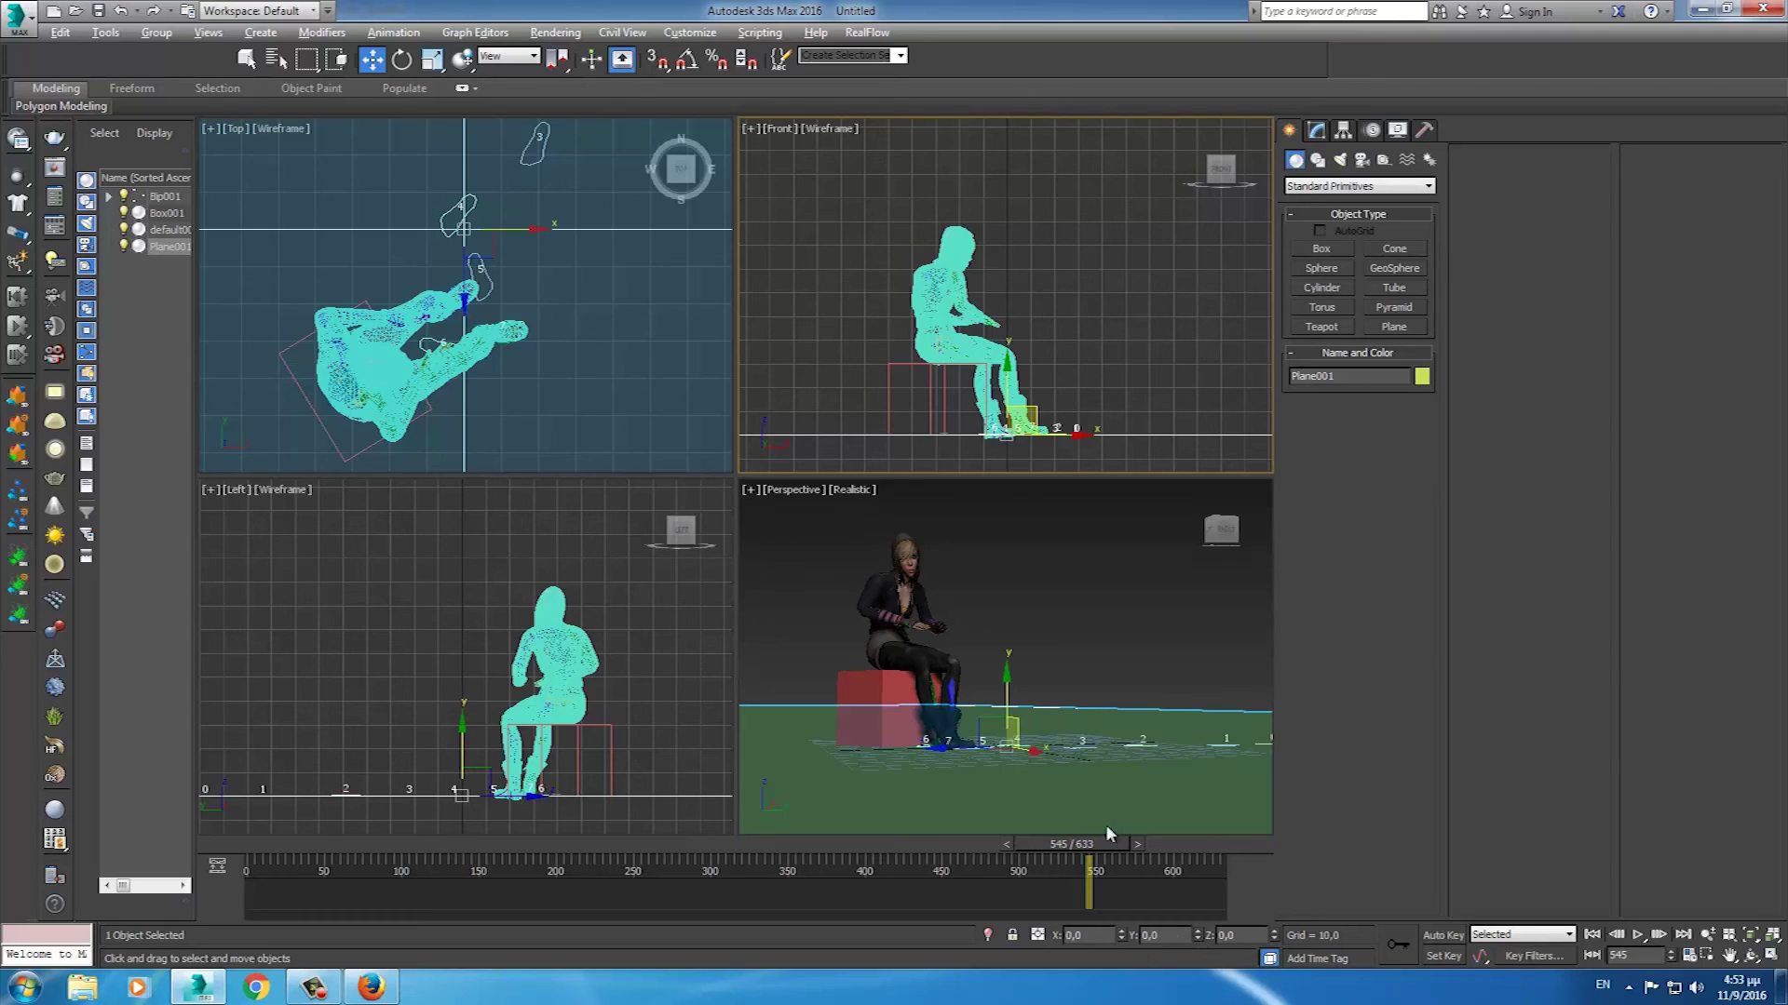
- Maximise the Perspective view near the character and play the animation from frame 0
right_click(1021, 618)
key(alt+w)
alt+middle_drag(832, 568, 771, 574)
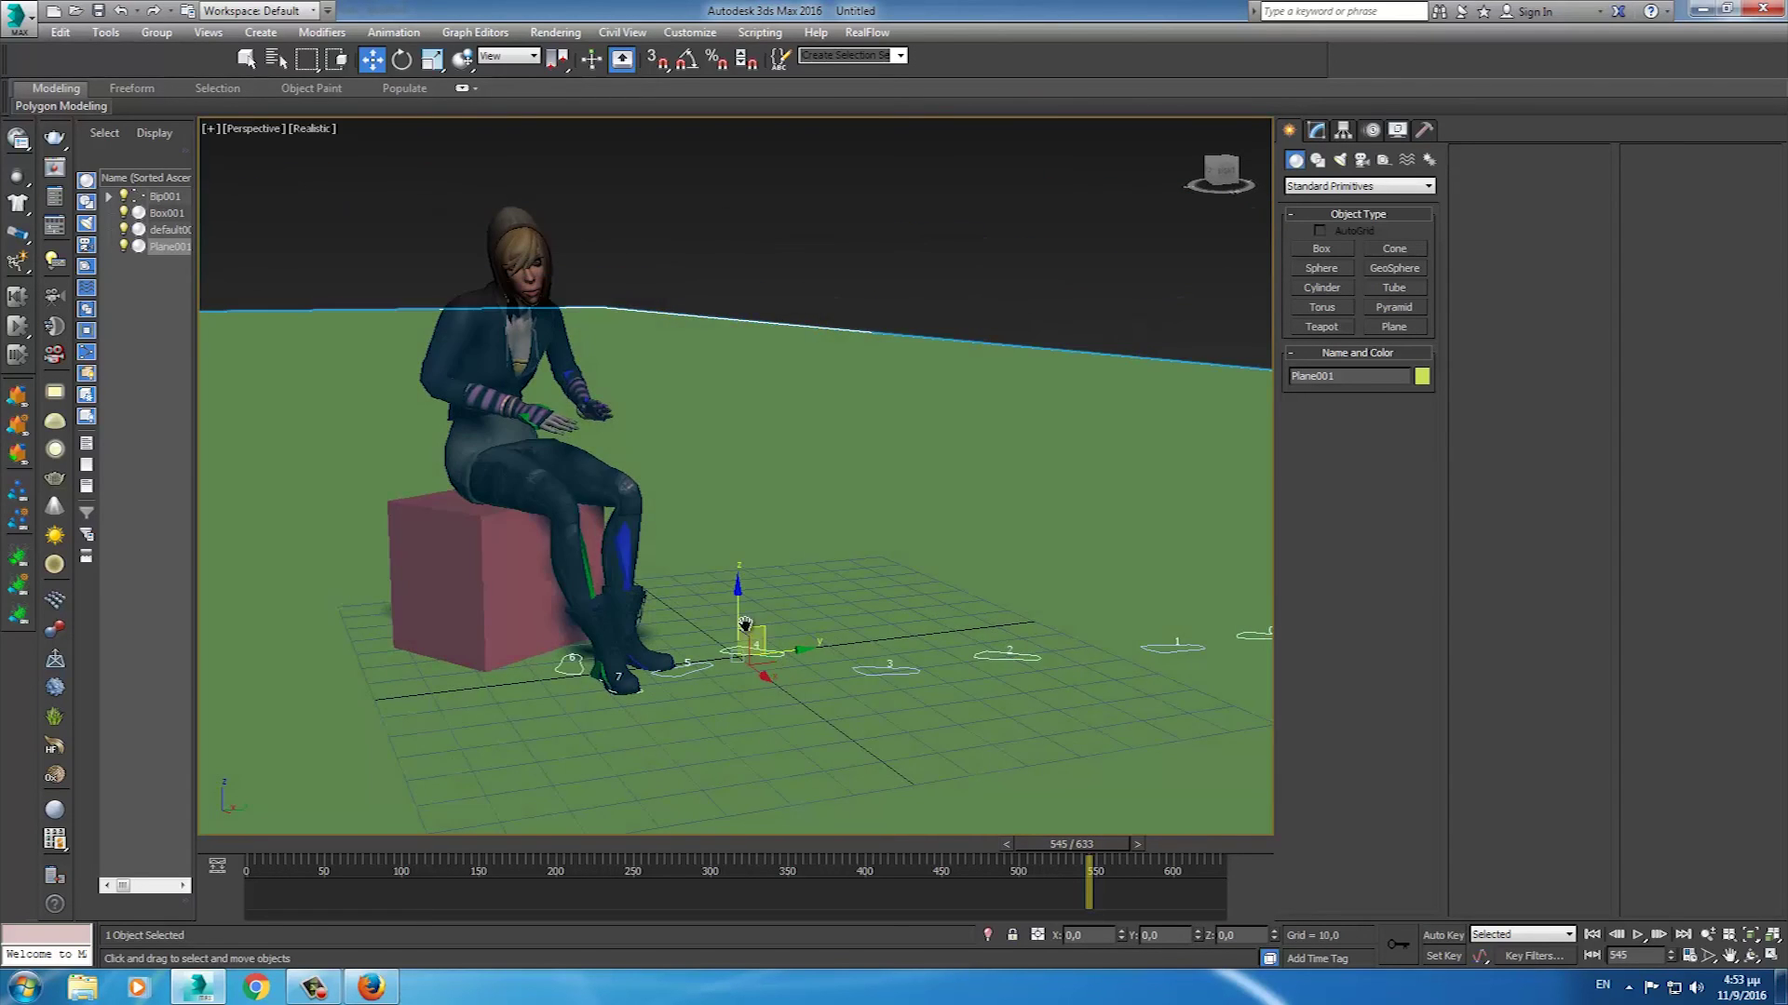
scroll(770, 574, down, 1)
scroll(777, 591, down, 1)
scroll(782, 606, down, 1)
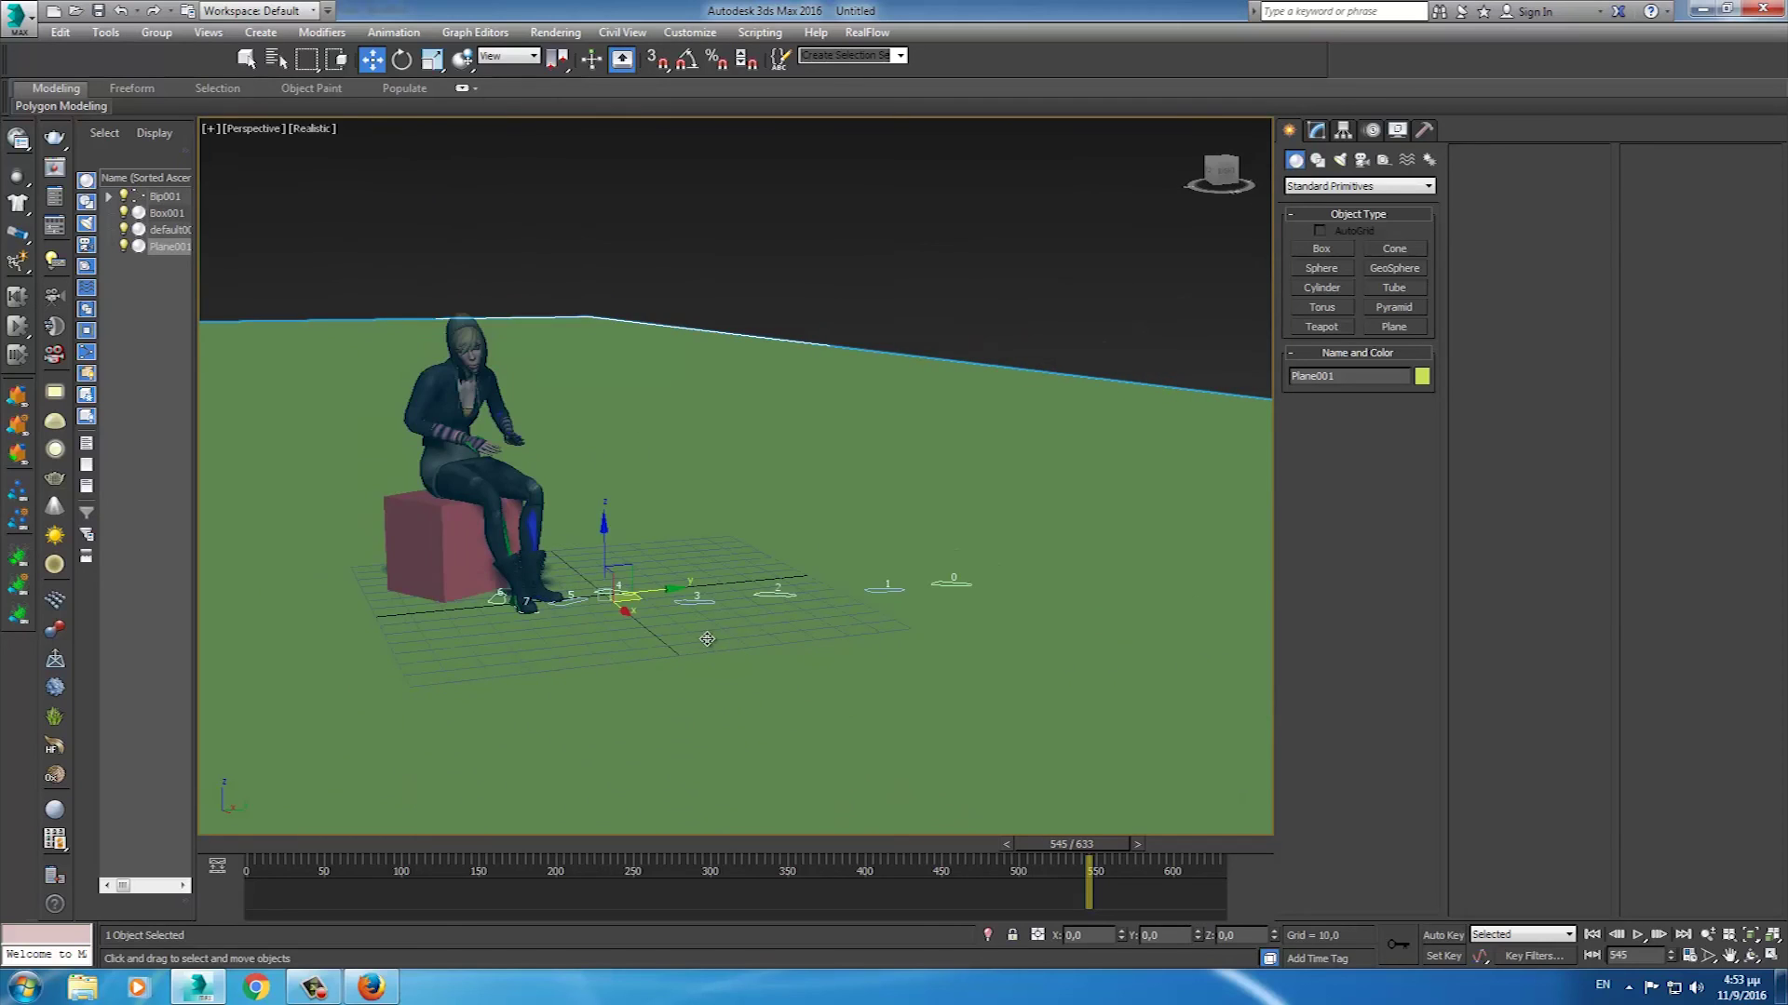
scroll(789, 627, down, 2)
click(1594, 935)
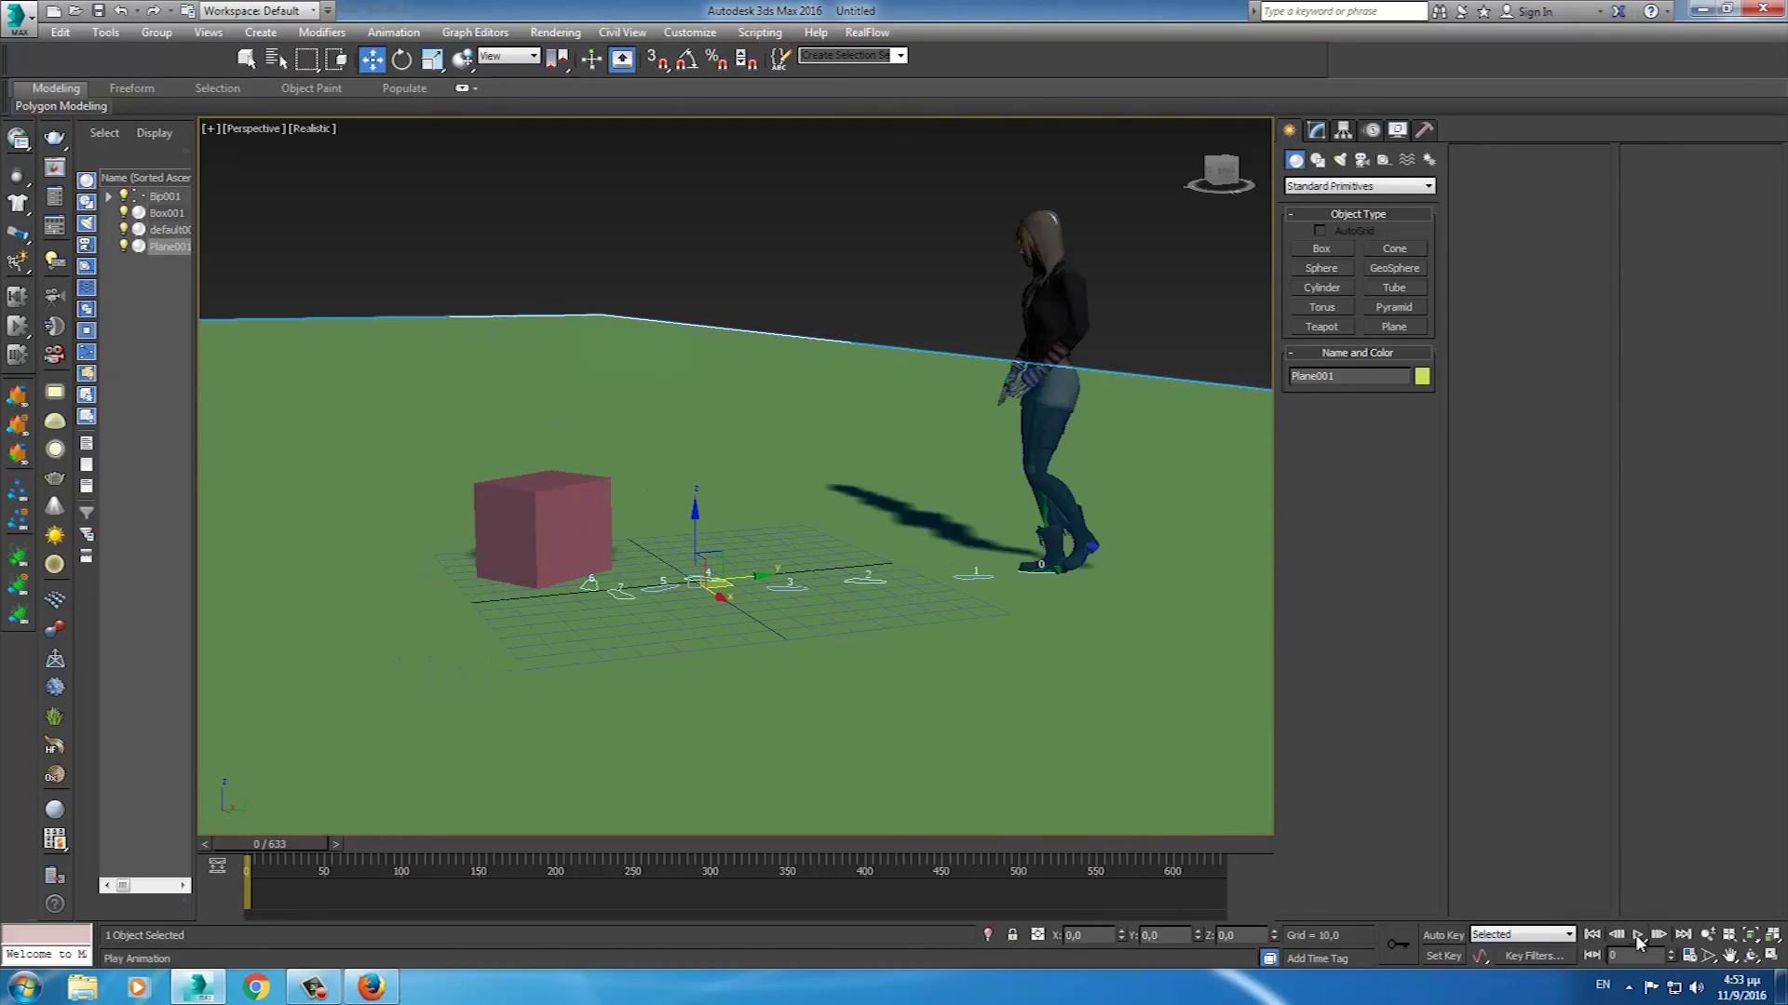